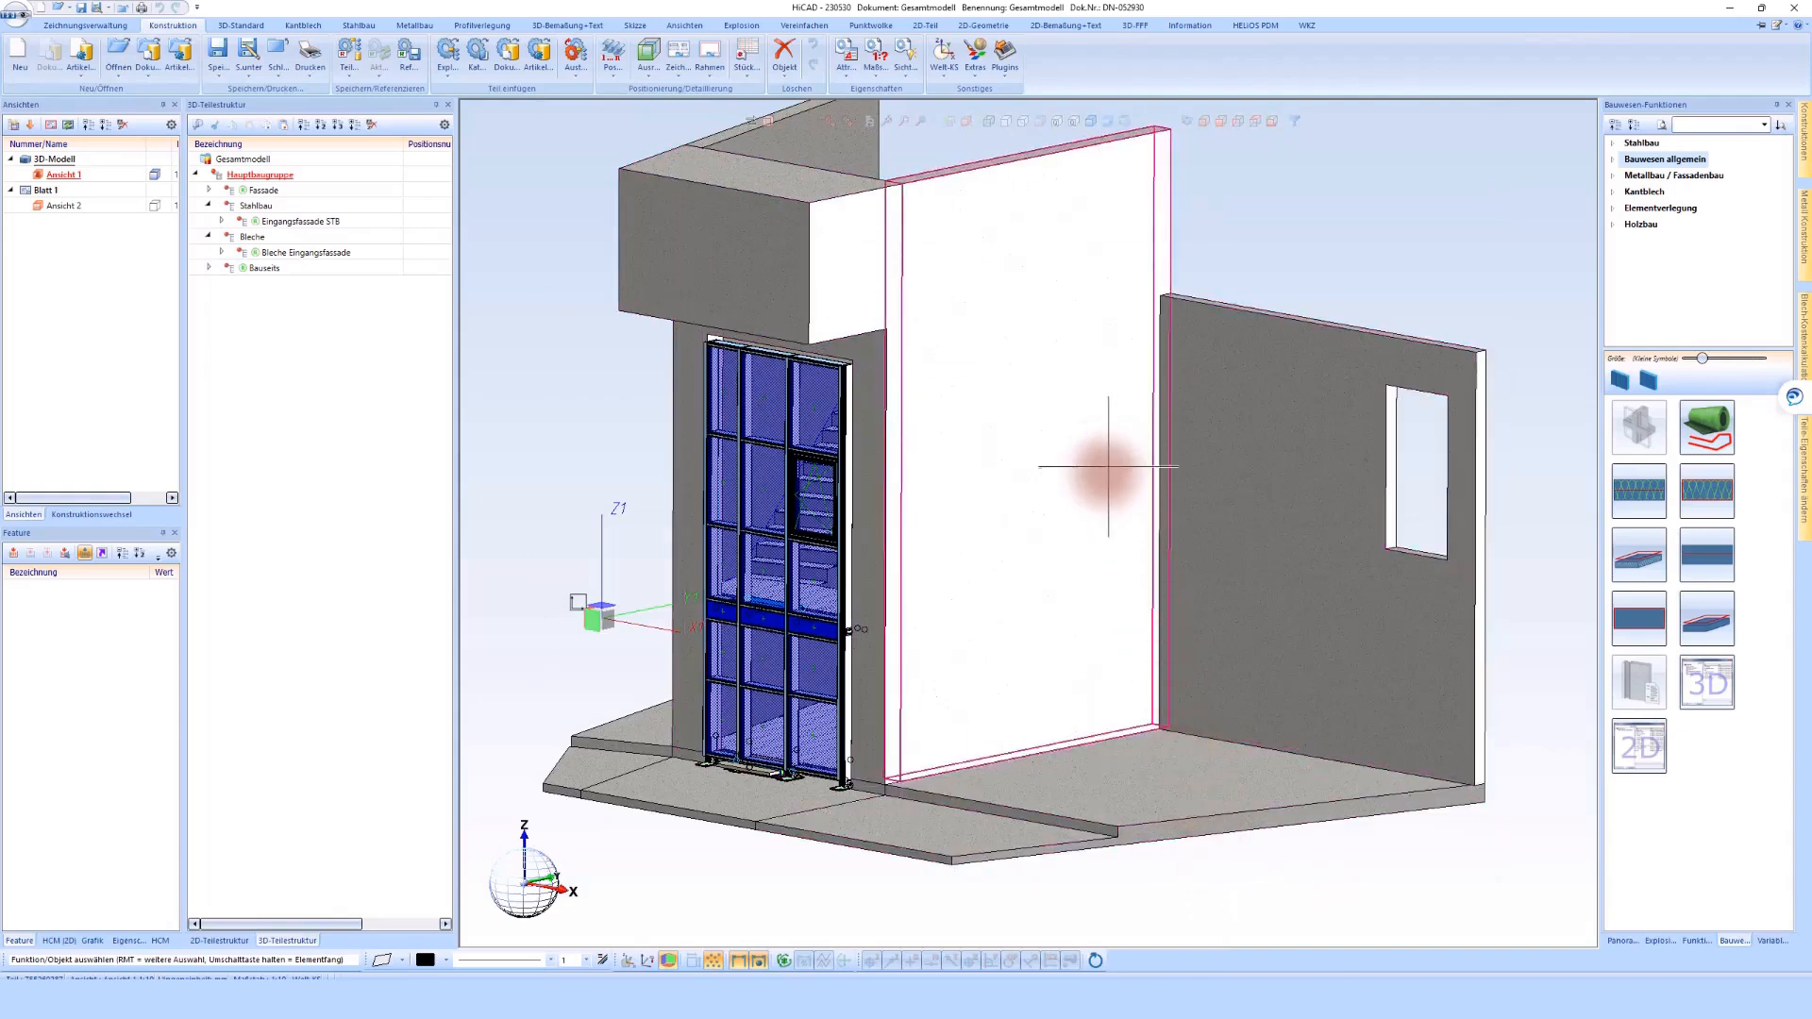
Display the Elementverlegung functions among the construction functions and orient the model to view the large front wall
mouse_move(1100, 477)
middle_down()
mouse_move(1106, 506)
mouse_move(1084, 485)
mouse_move(1123, 474)
middle_up()
click(1642, 207)
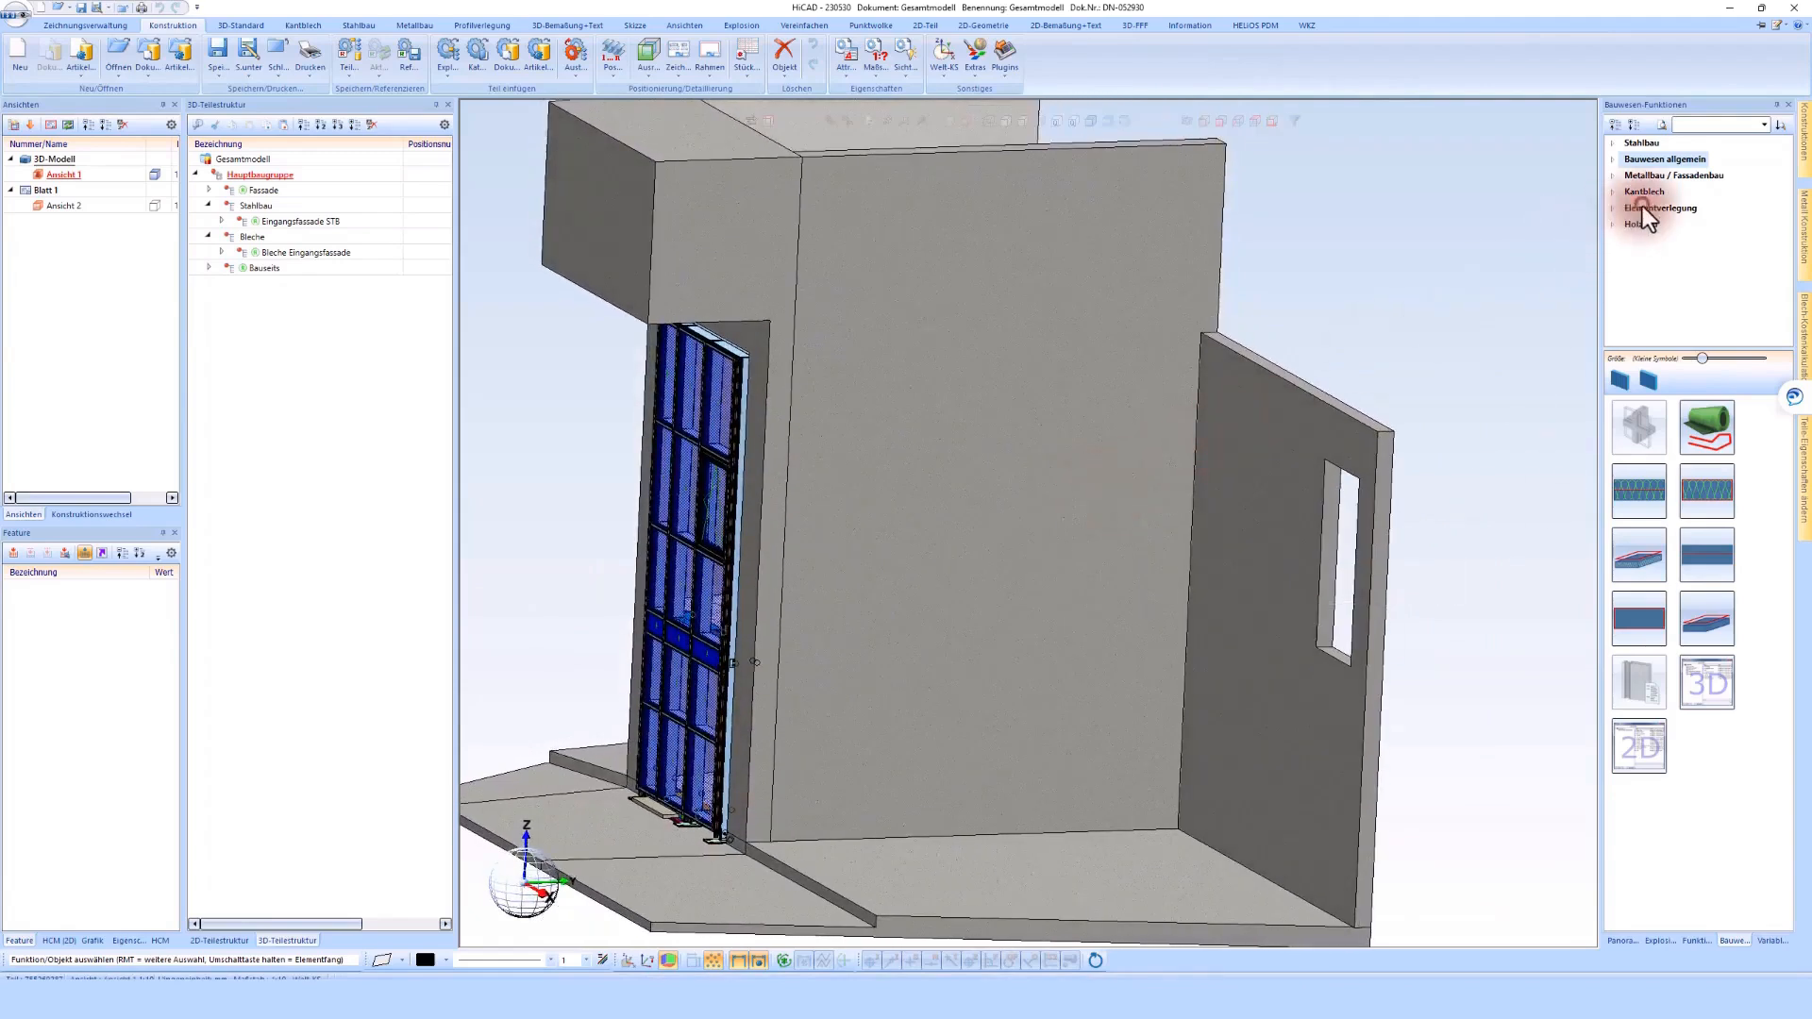
middle_drag(1019, 647, 1019, 632)
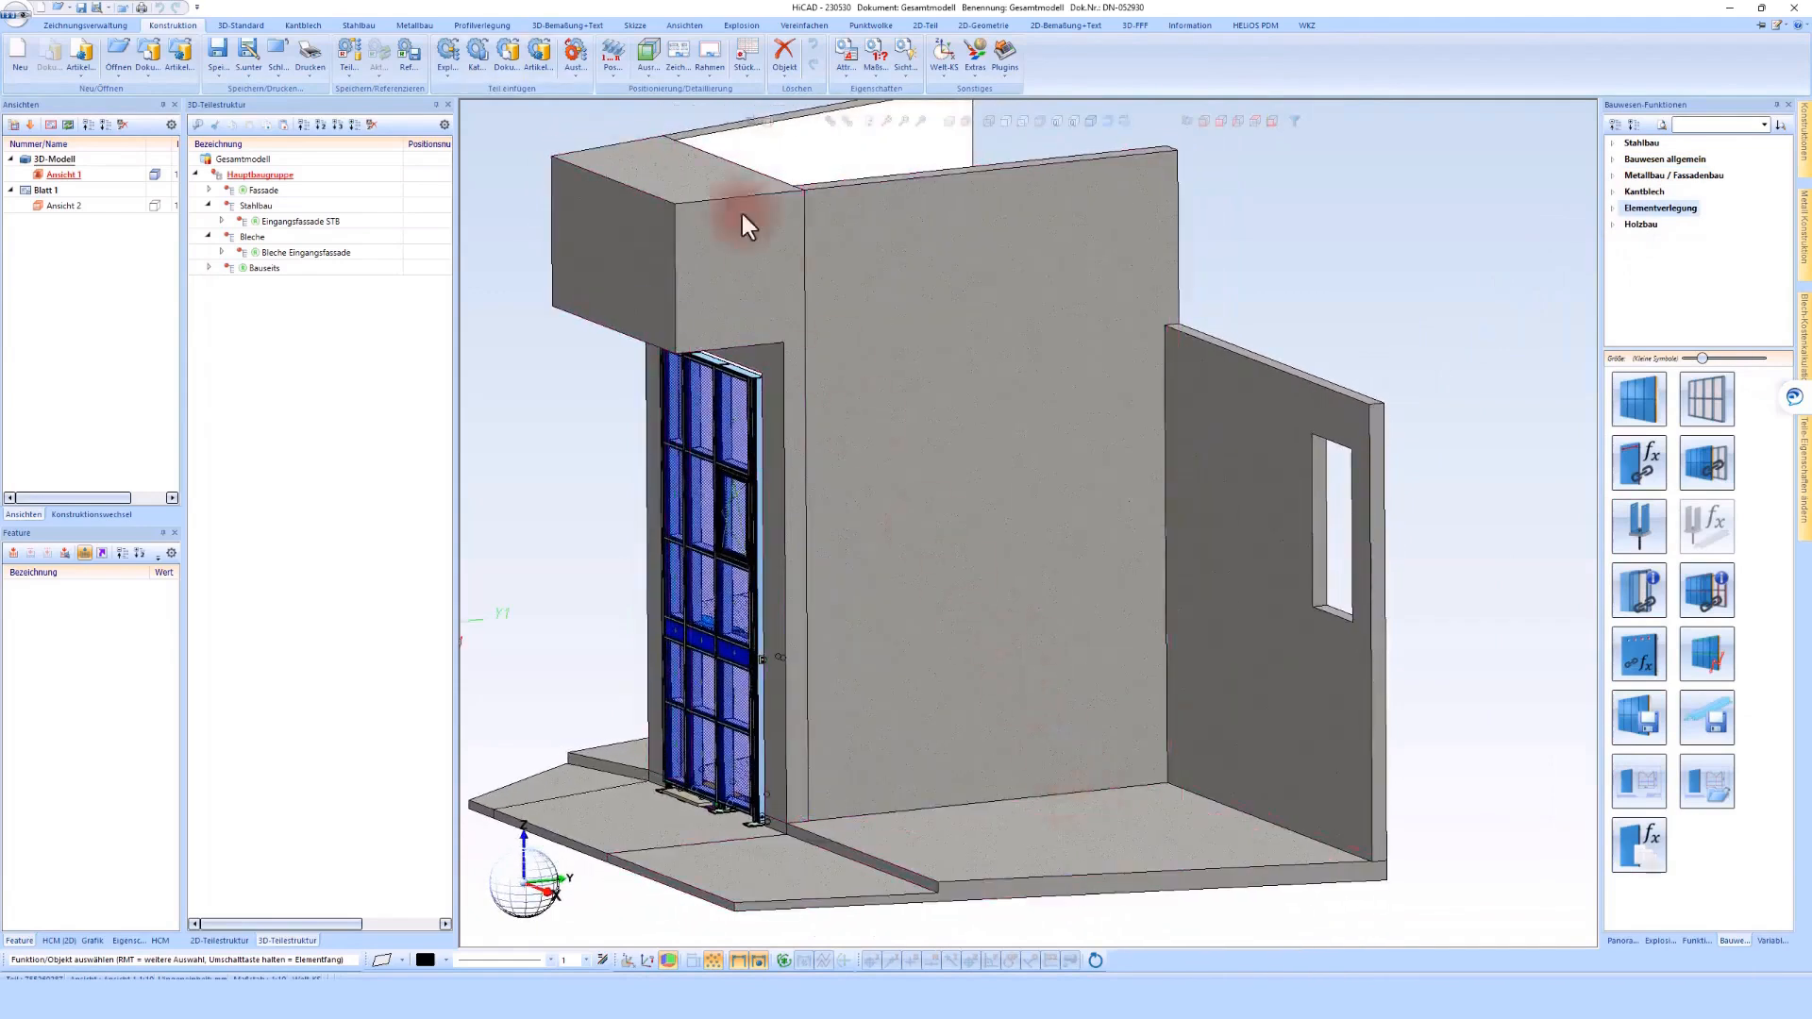
Create a new sketch on the front face of the large wall, with its origin at the wall's lower corner
click(633, 28)
click(22, 54)
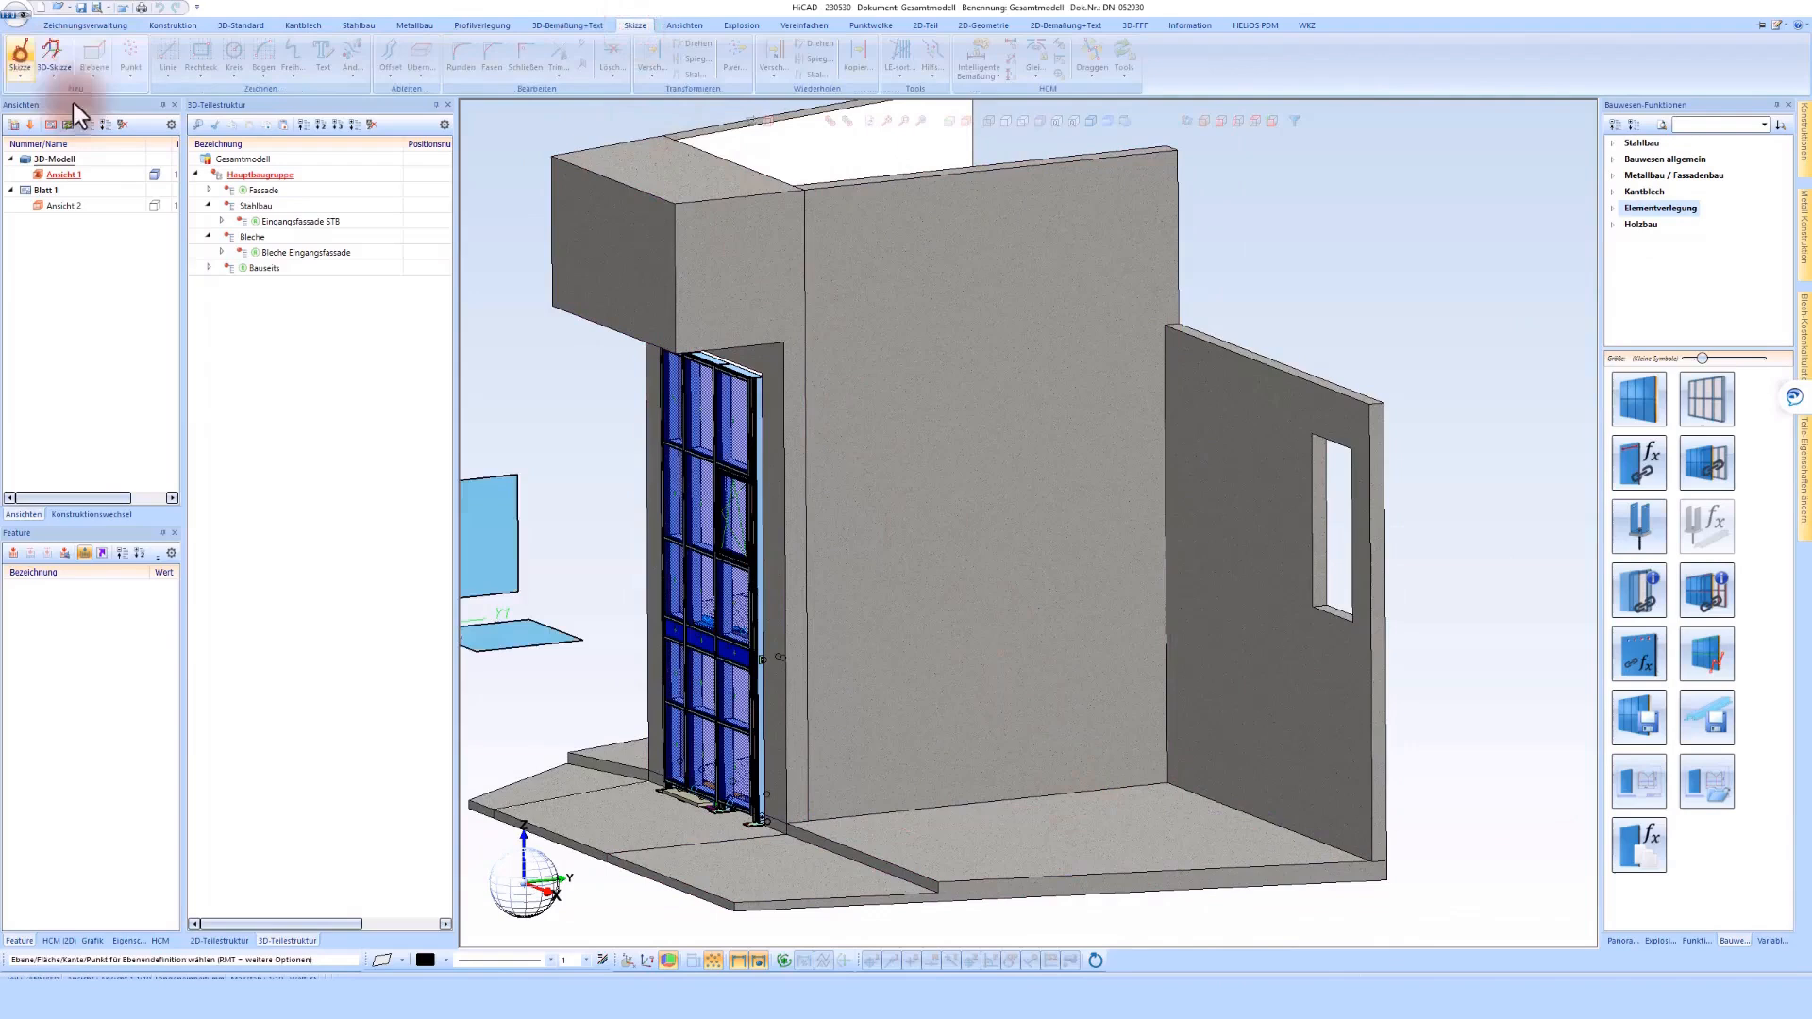
click(864, 778)
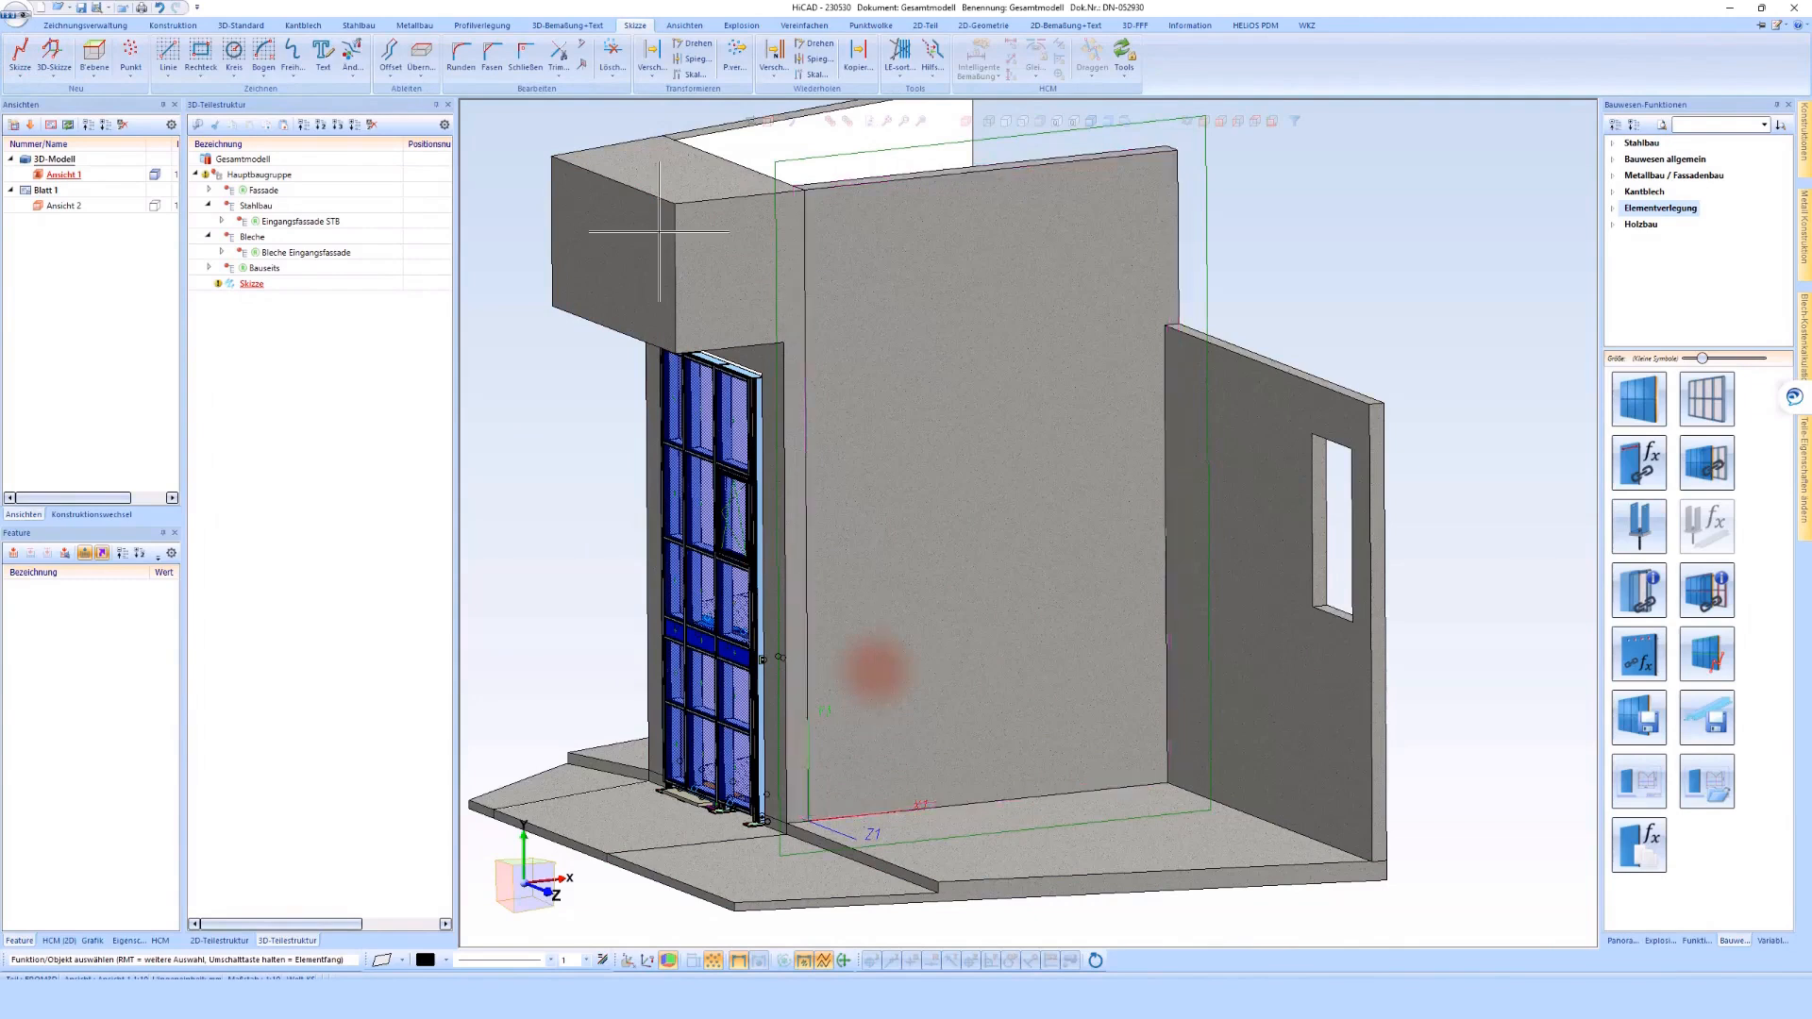
Sketch a large rectangle over the wall face, starting about 450 mm outside the sketch origin on the entrance side
click(207, 52)
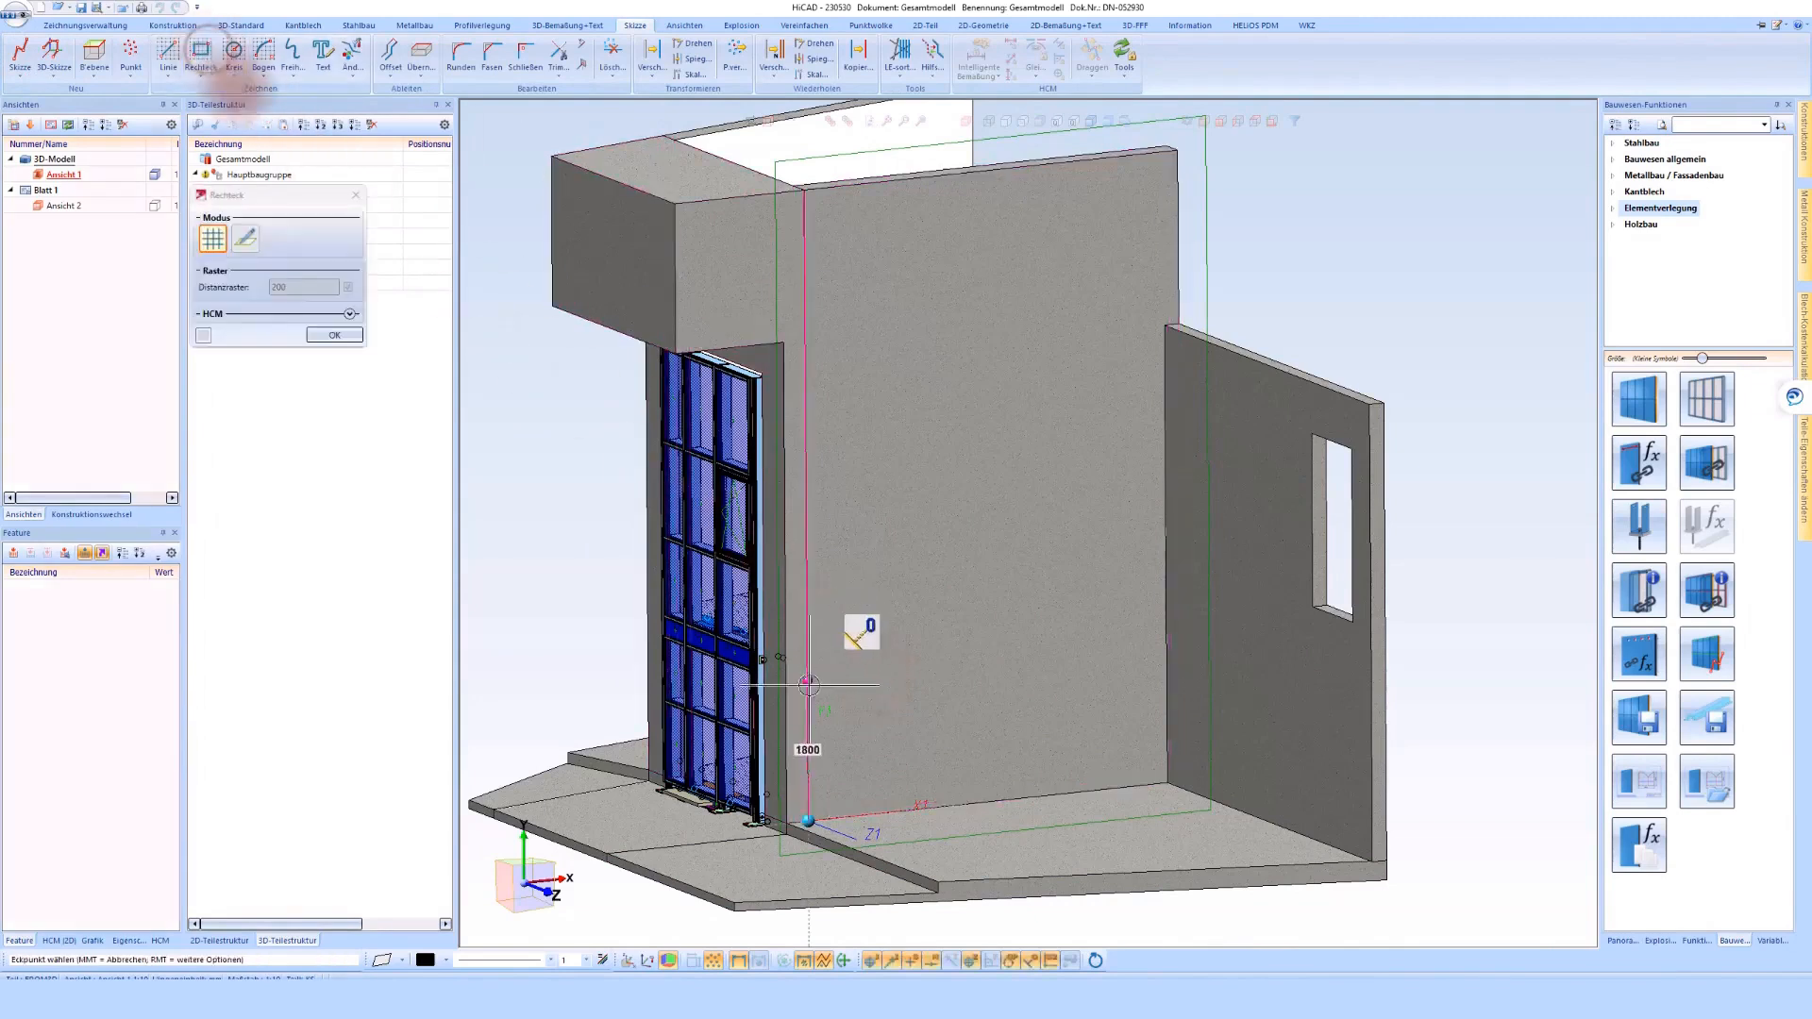
scroll(736, 817, up, 3)
scroll(735, 817, up, 2)
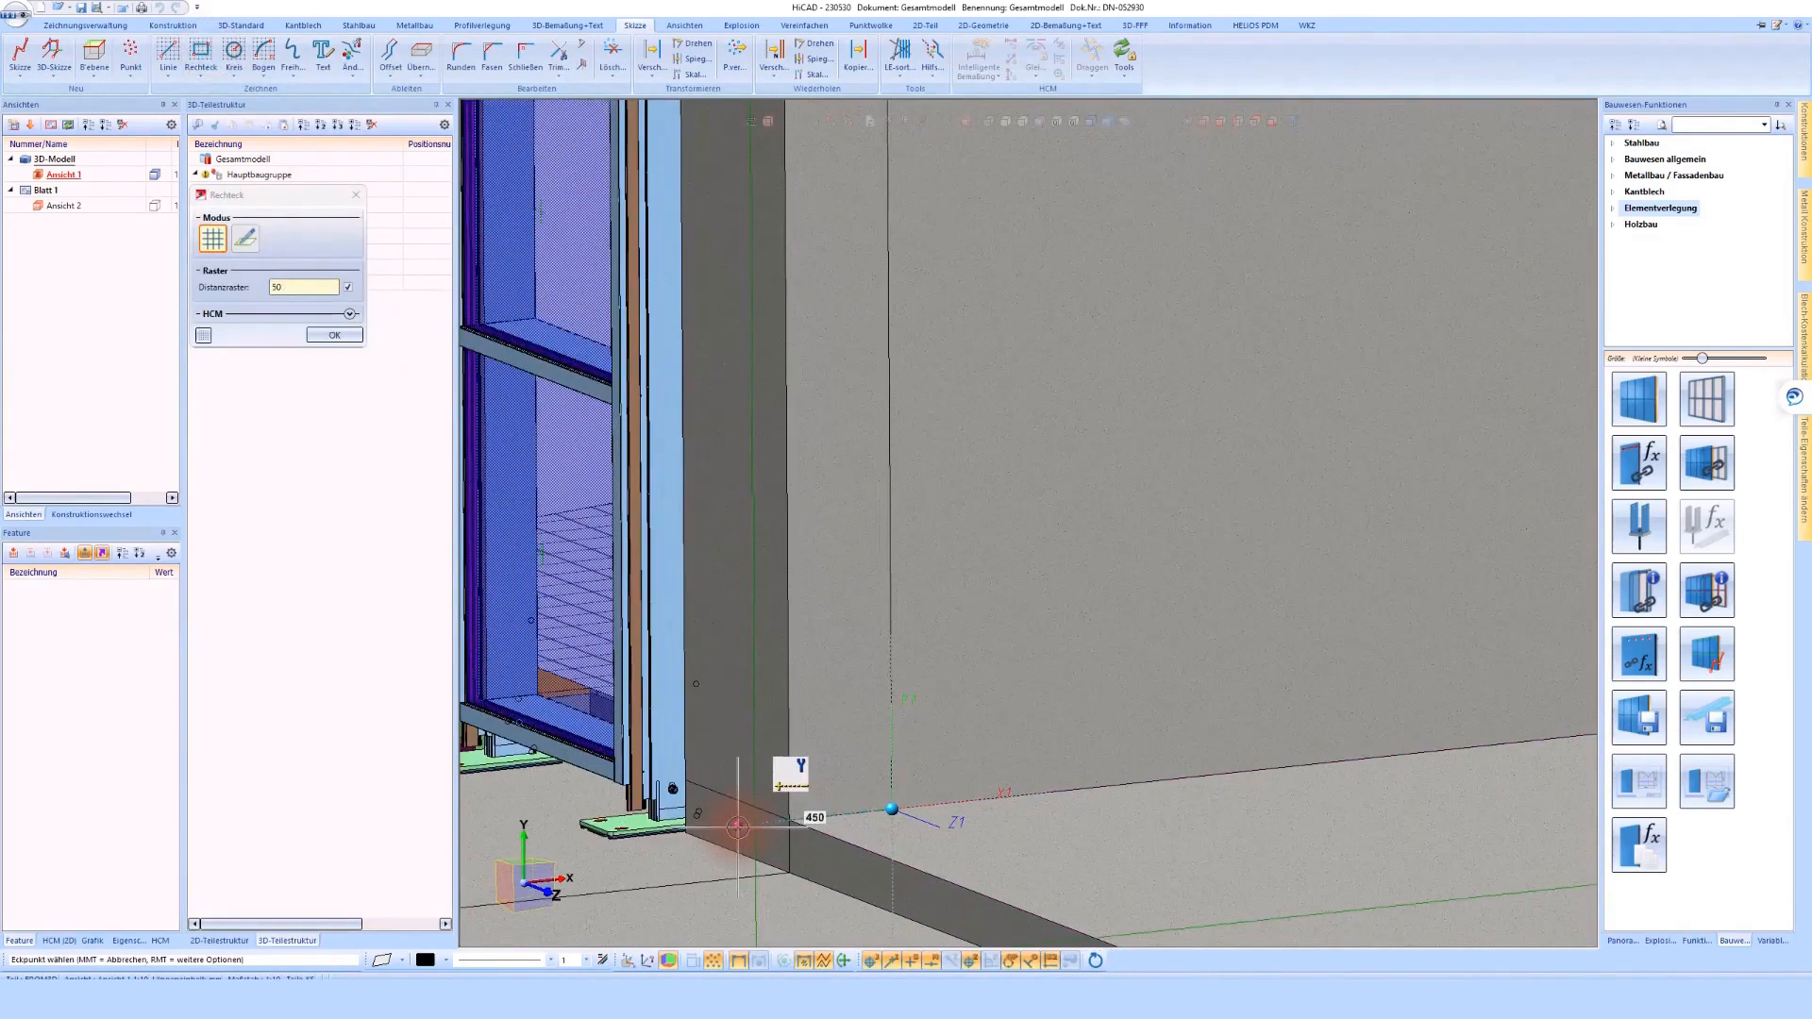
click(739, 828)
scroll(740, 830, down, 5)
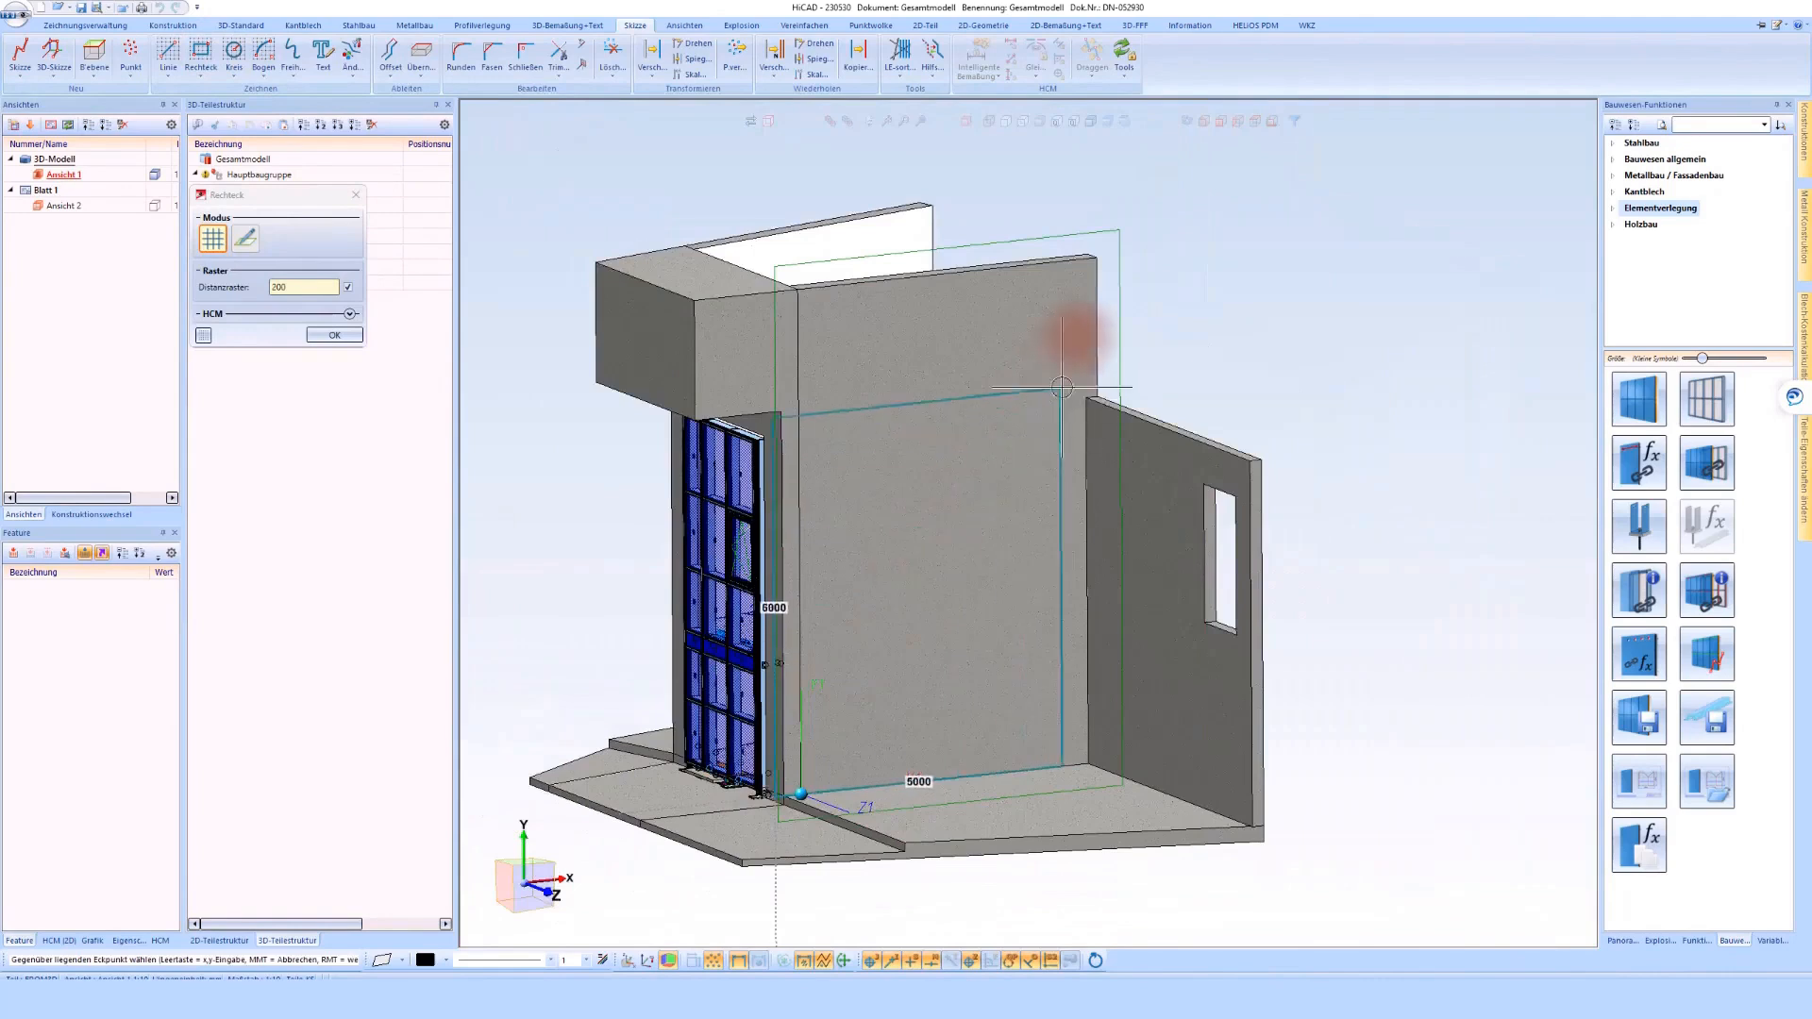
scroll(1062, 387, up, 2)
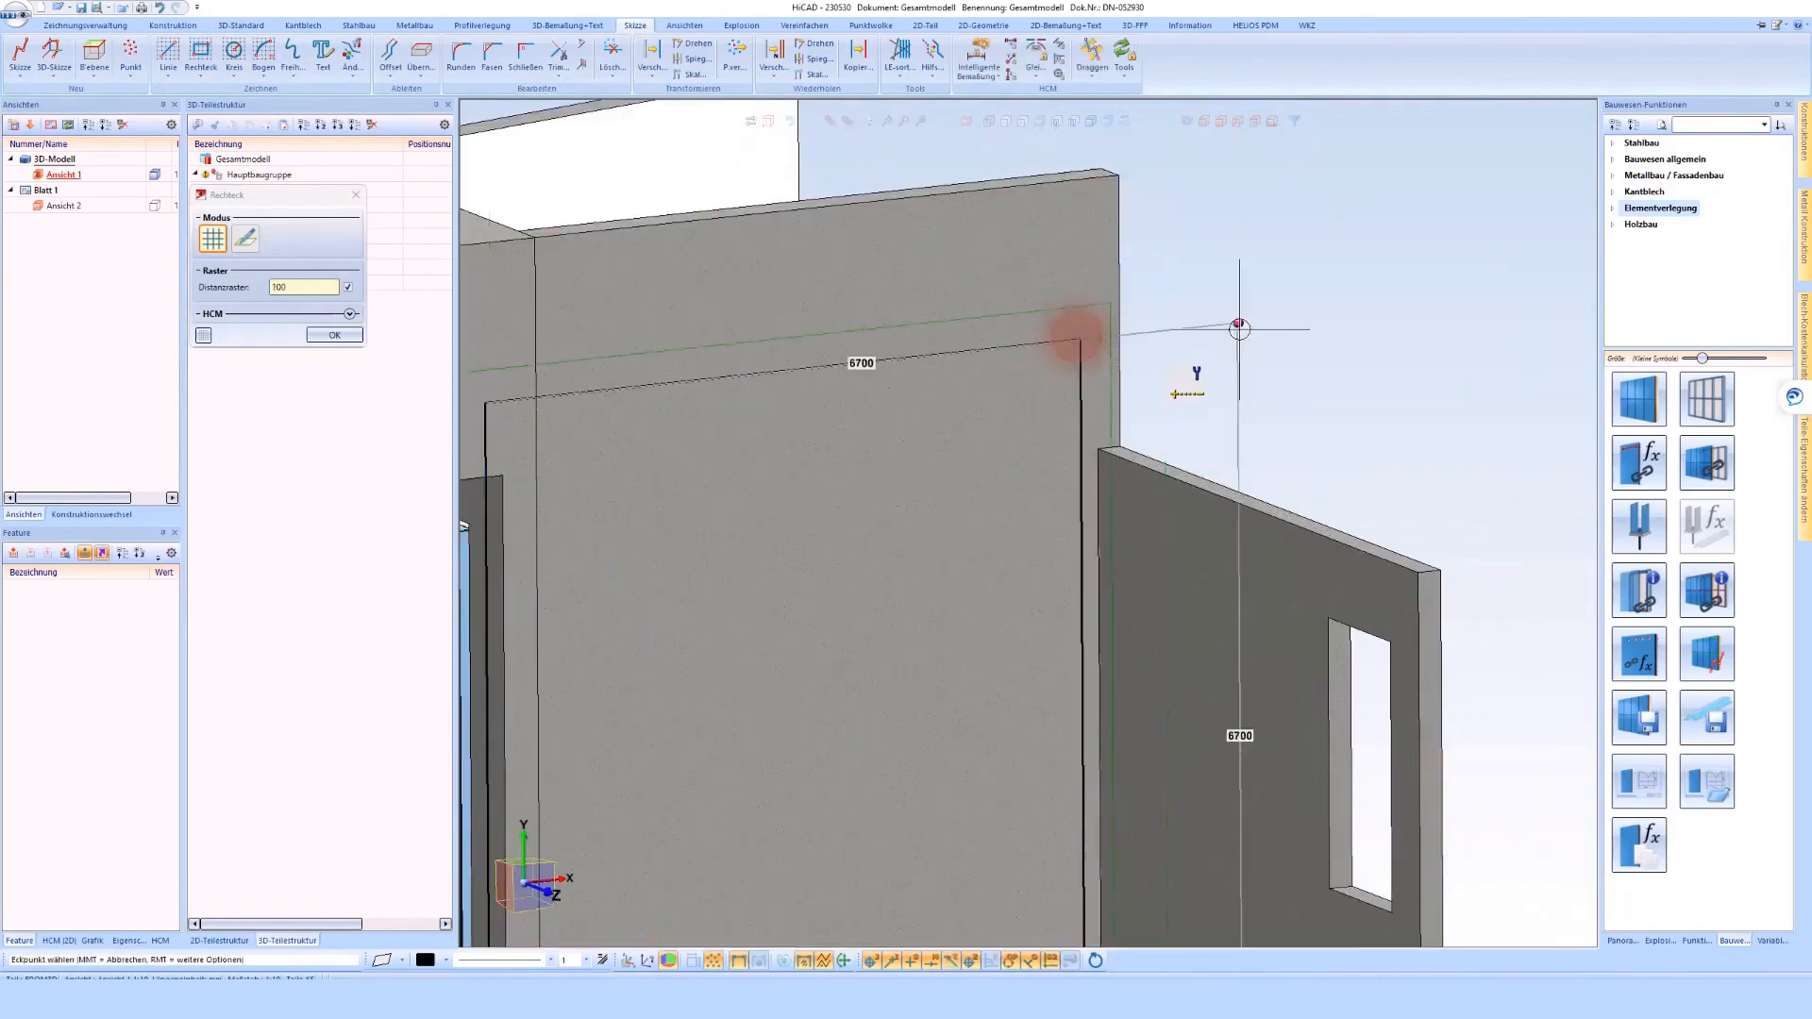
click(1075, 336)
scroll(1072, 284, down, 3)
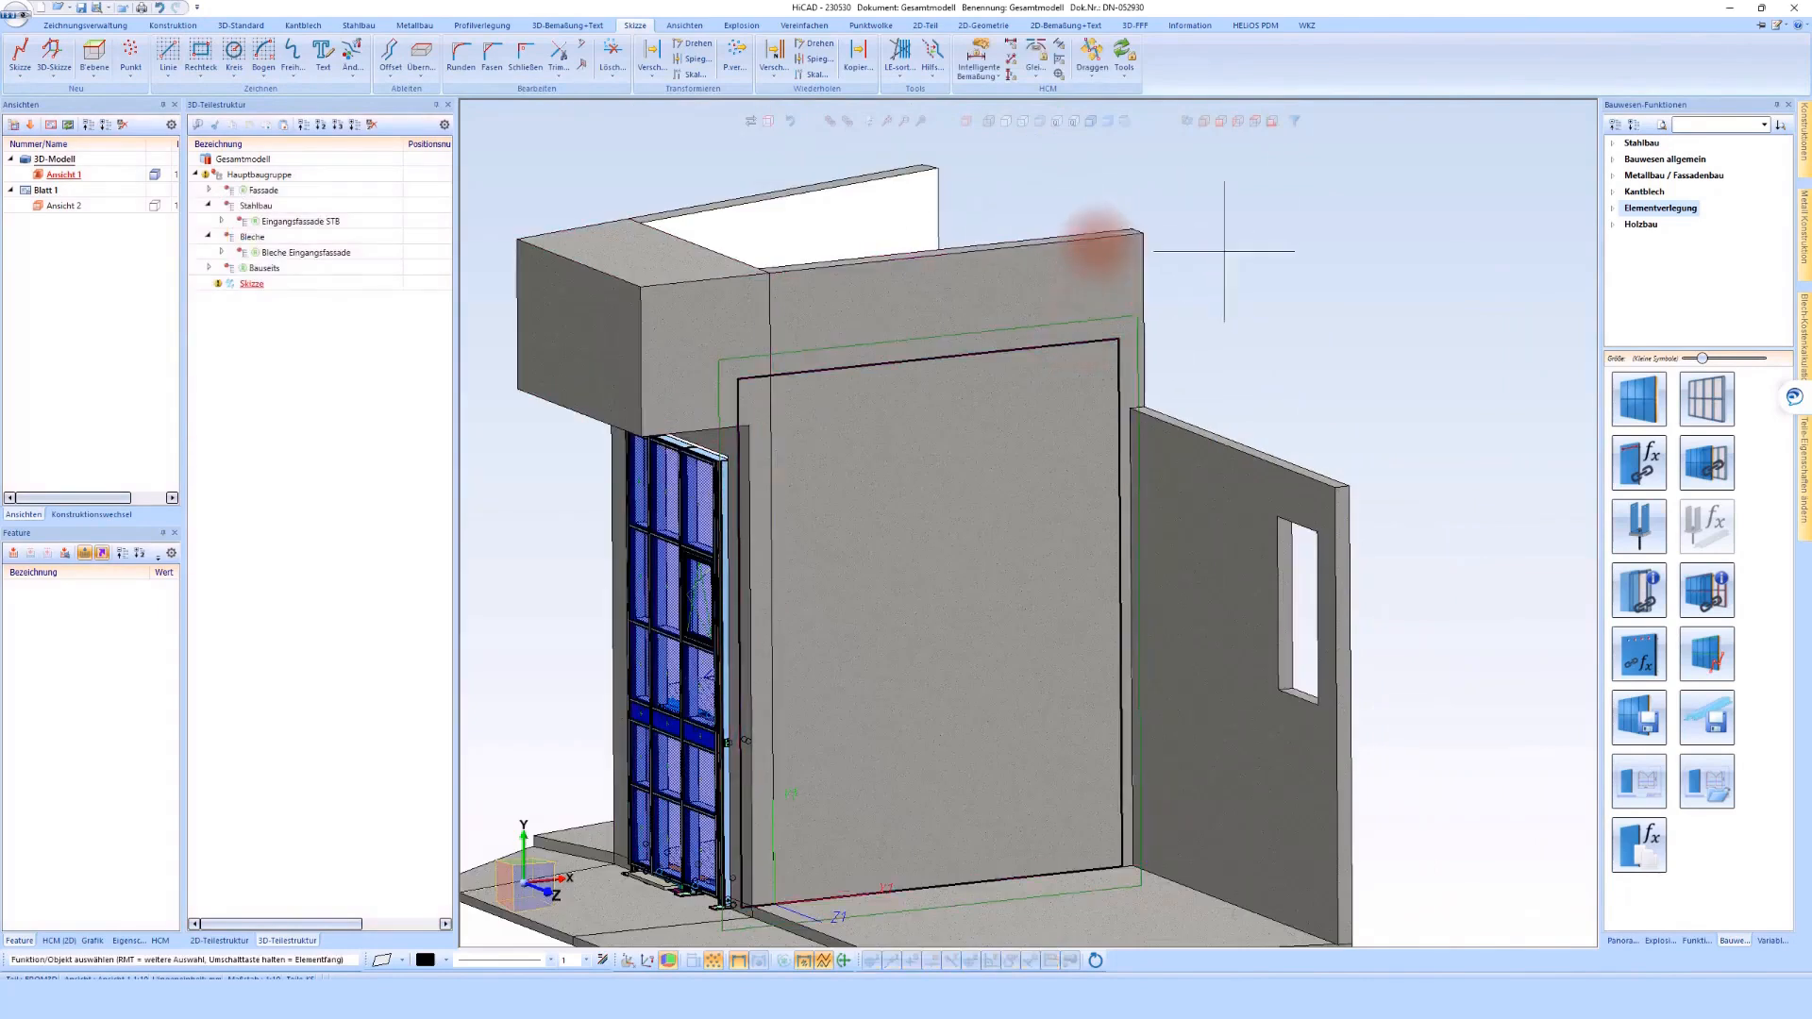
Move the rectangle's bottom line upward, clear of the wall's base edge
click(1094, 48)
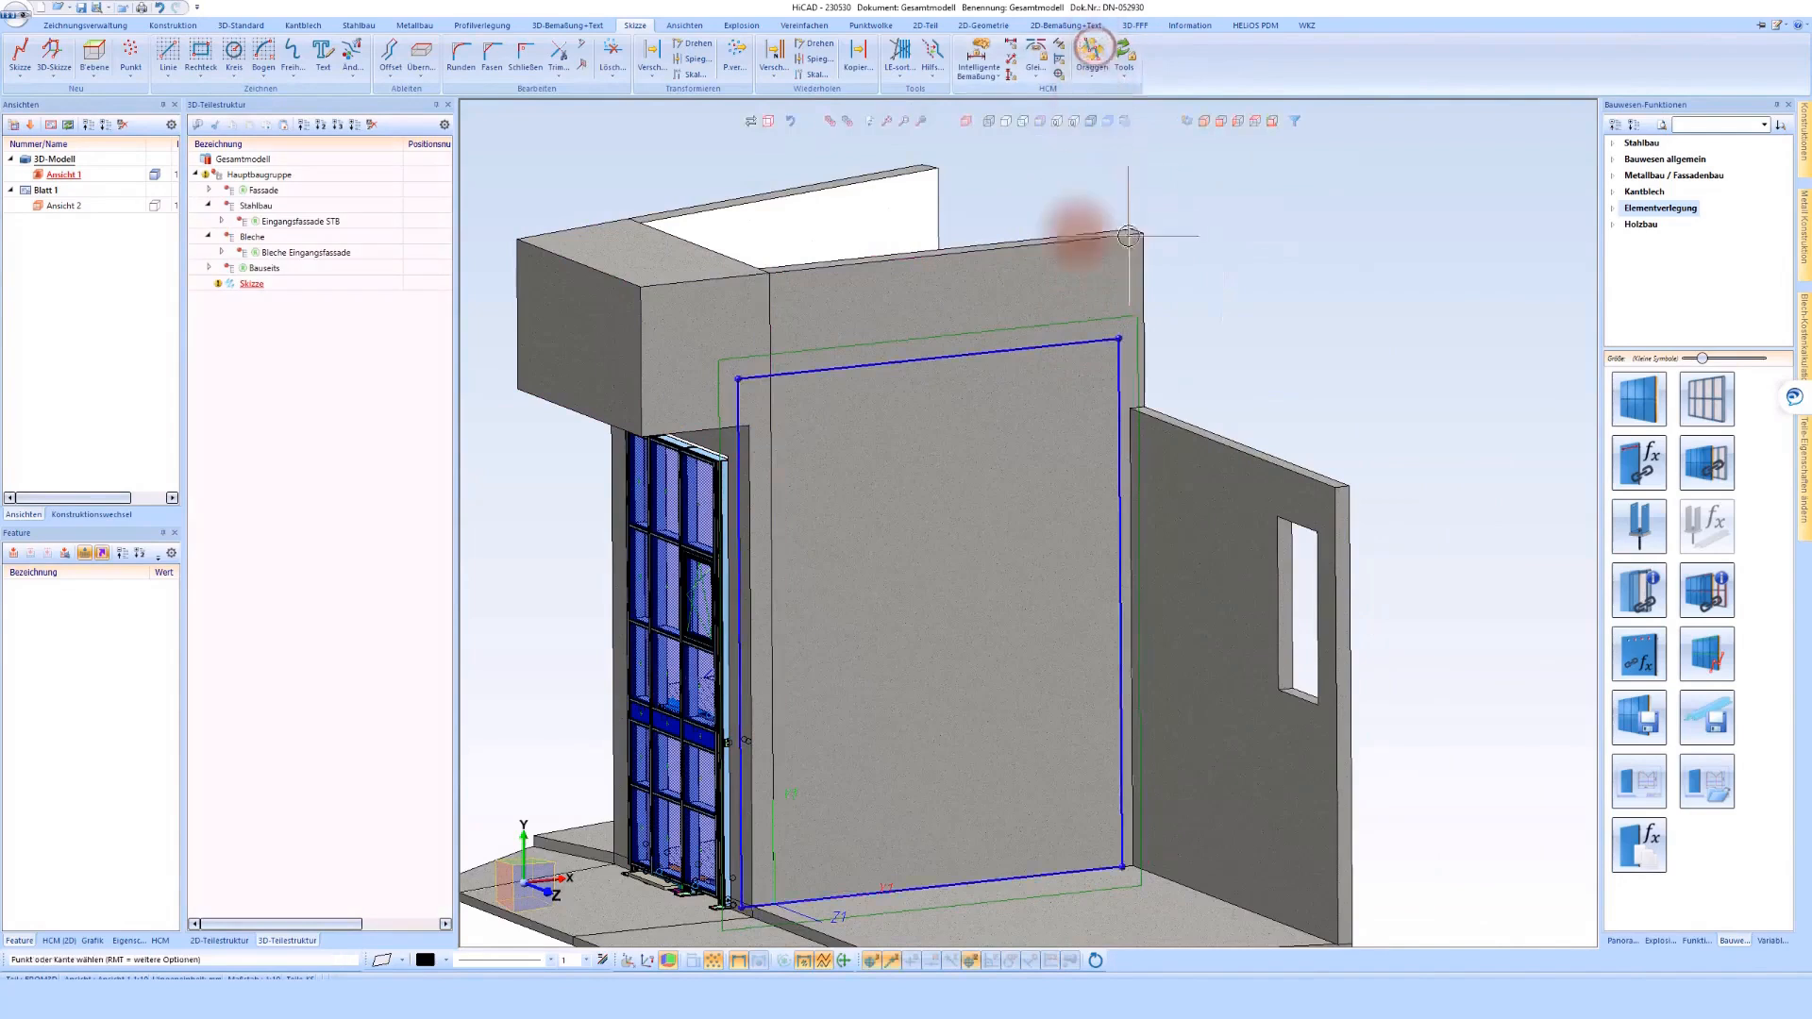
click(1023, 869)
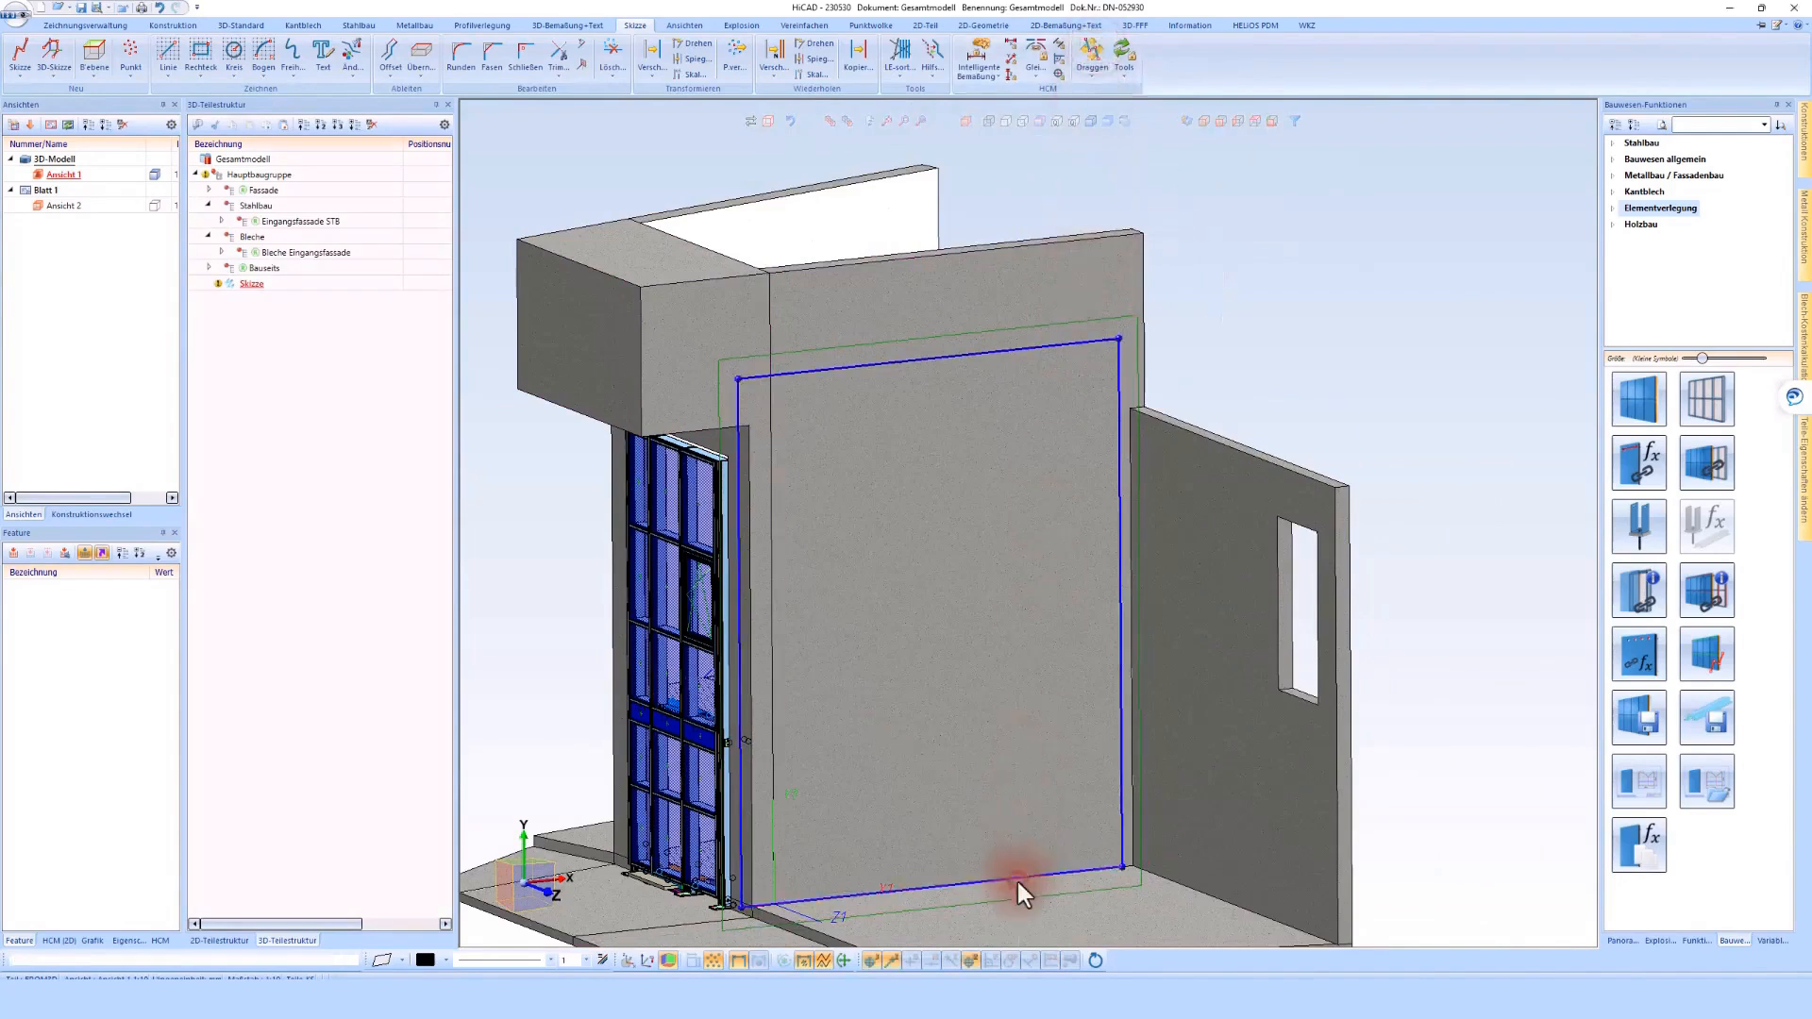
click(1015, 817)
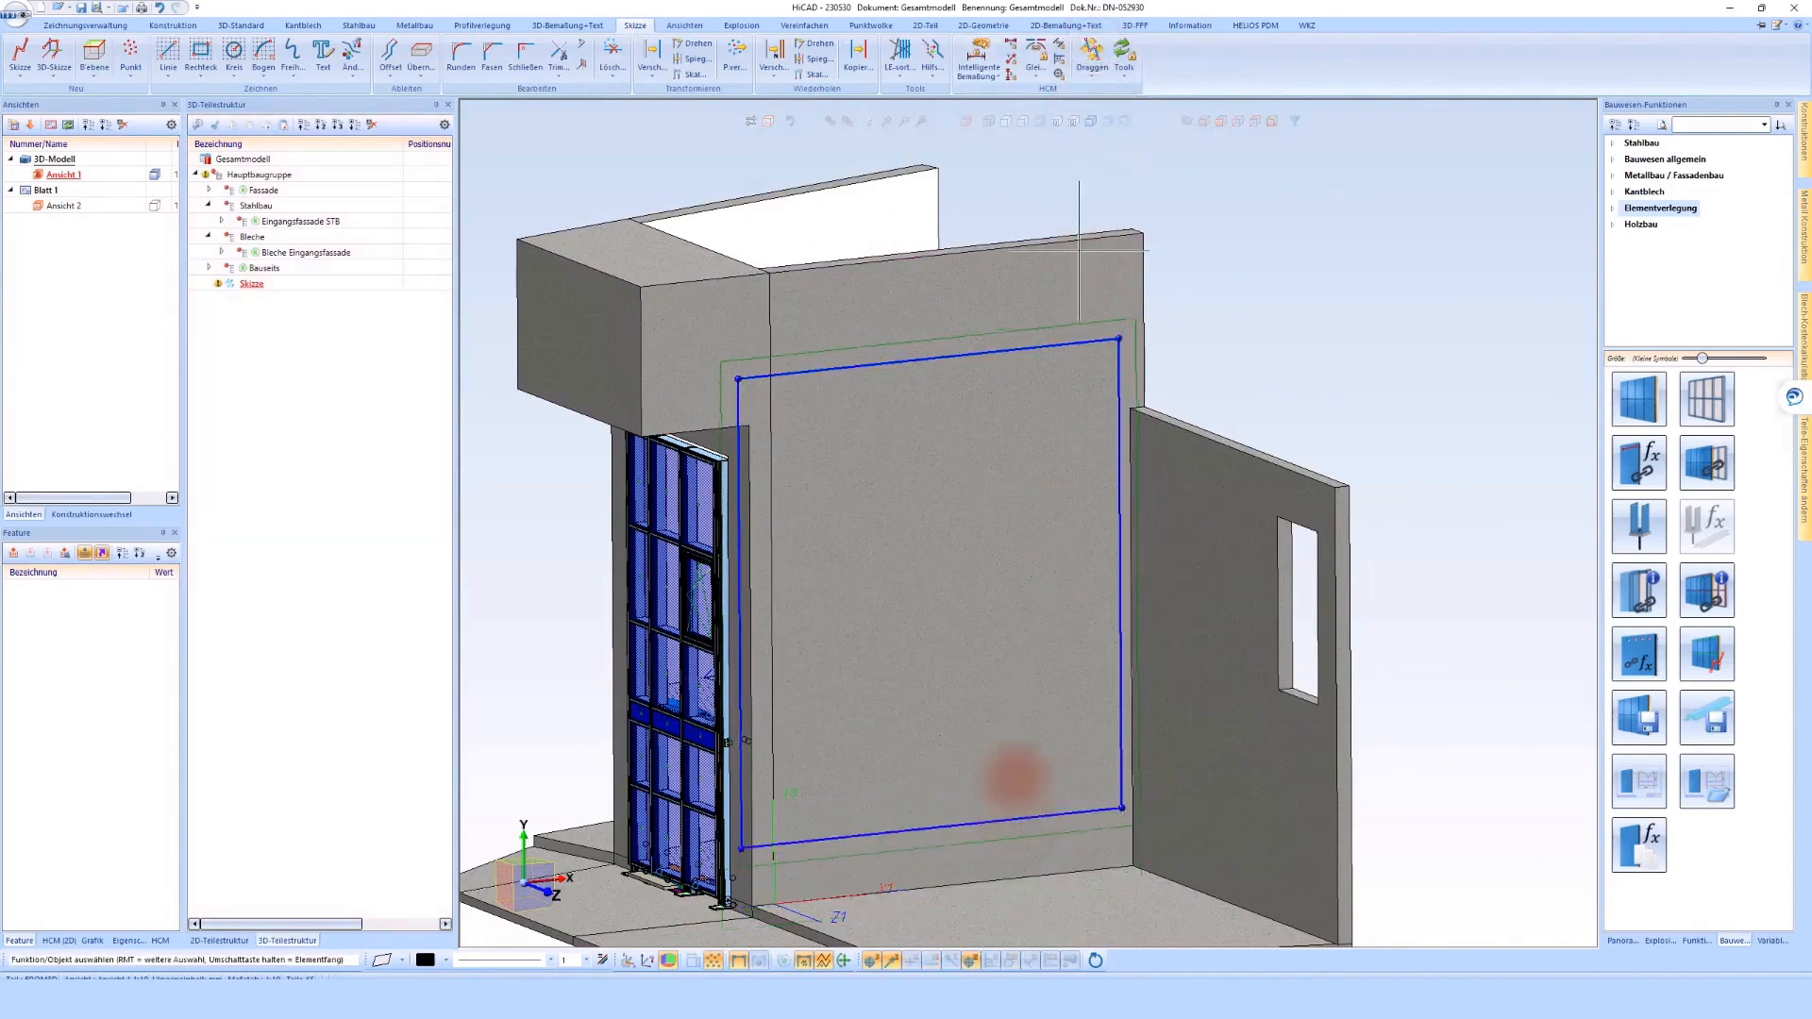
Dimension the rectangle's vertical line nearest the side wall to the adjoining wall edge and set the distance to 240 mm
click(978, 54)
scroll(1123, 566, up, 5)
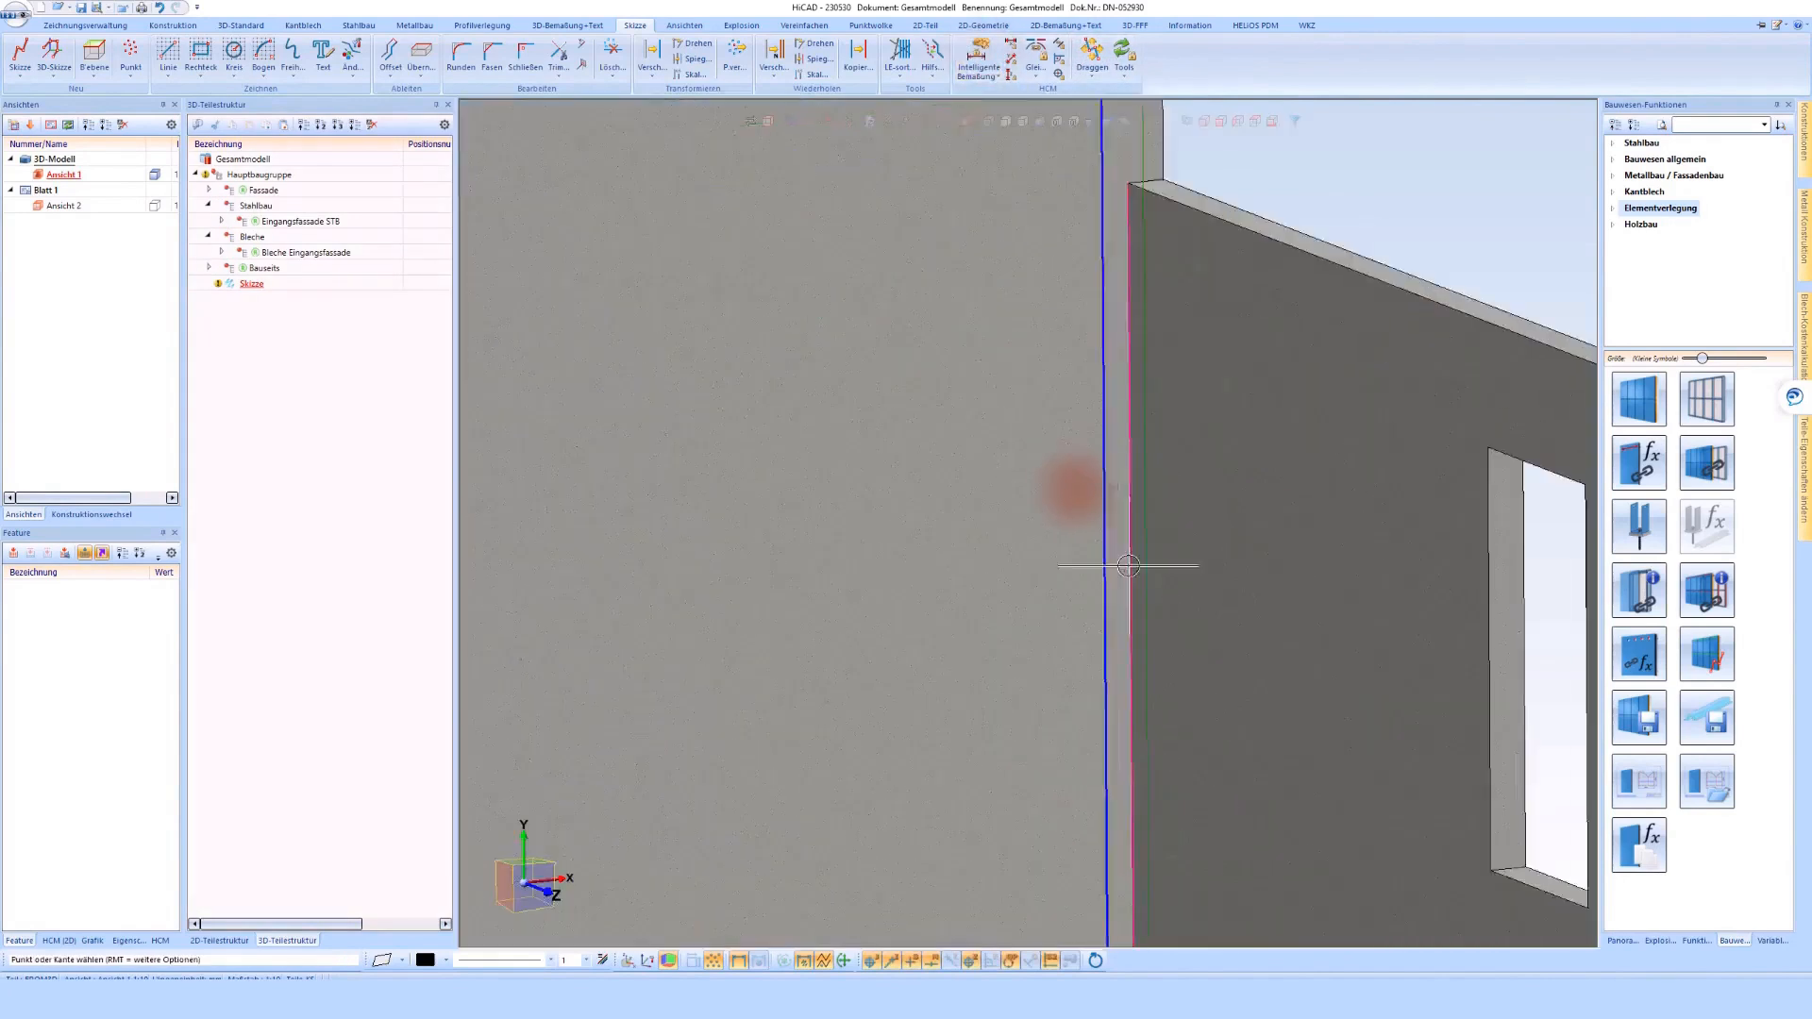
click(1134, 533)
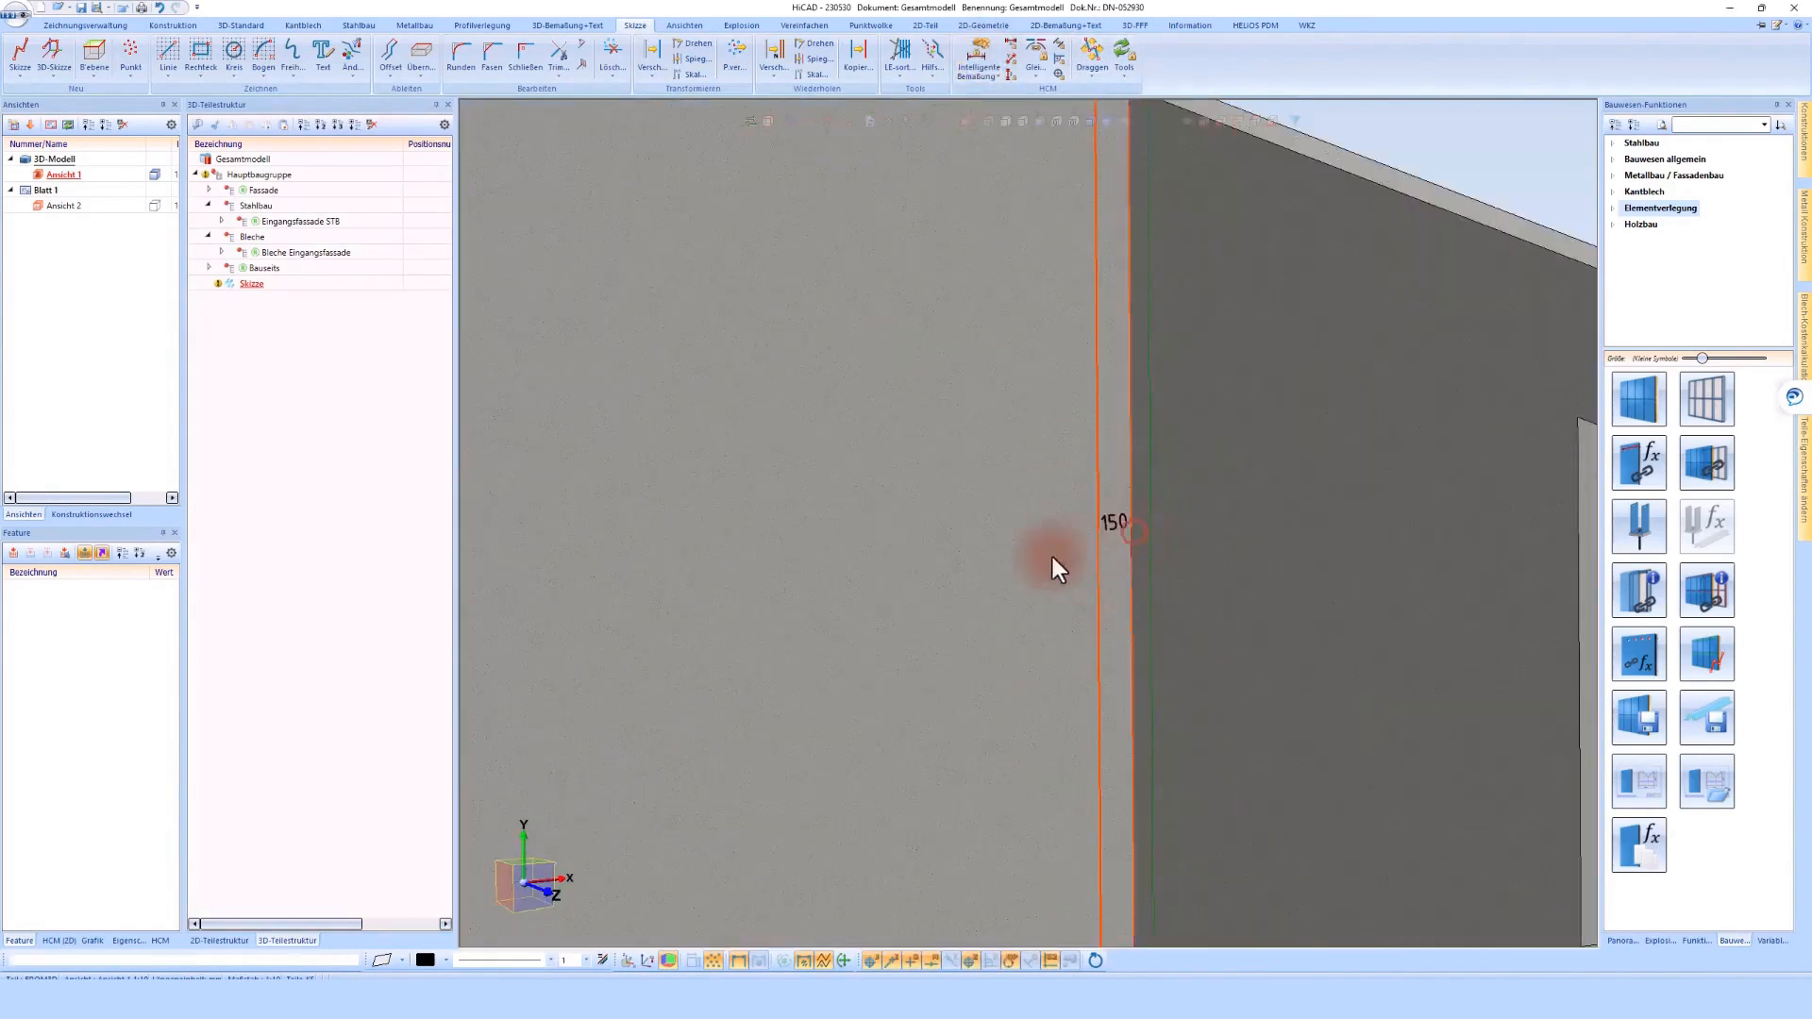
click(972, 577)
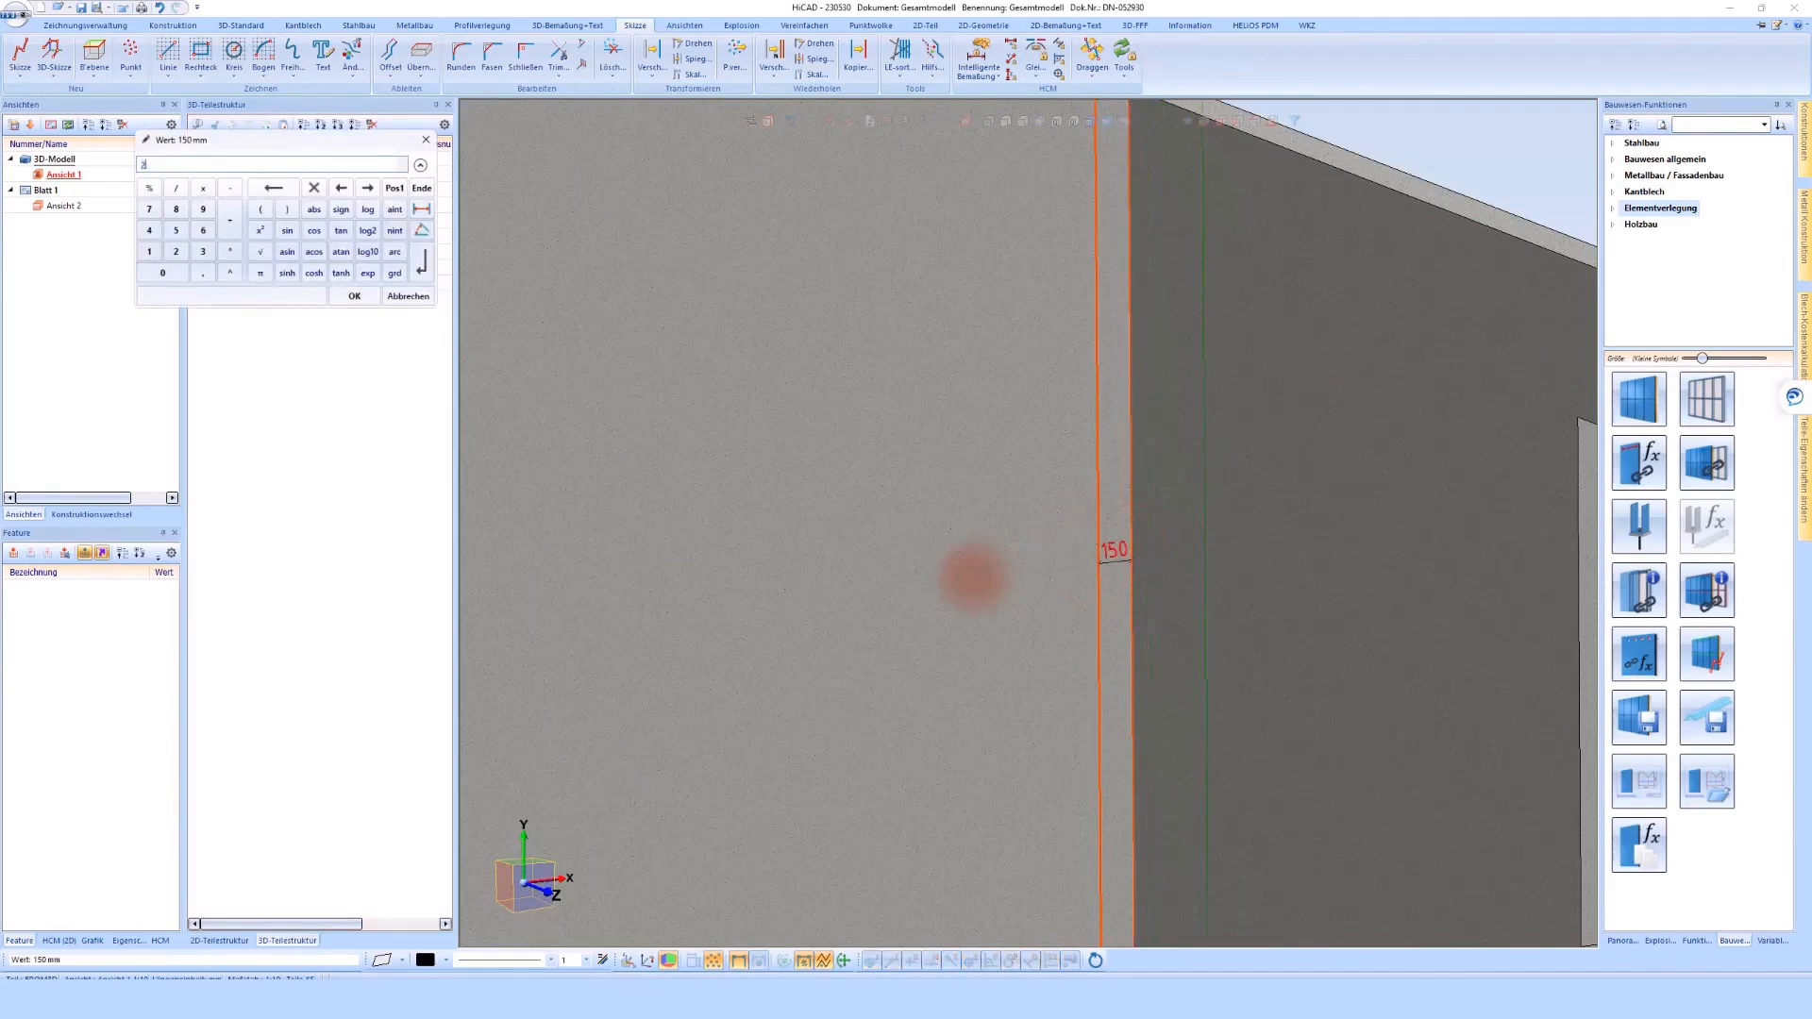
text(240)
key(Return)
scroll(972, 577, down, 5)
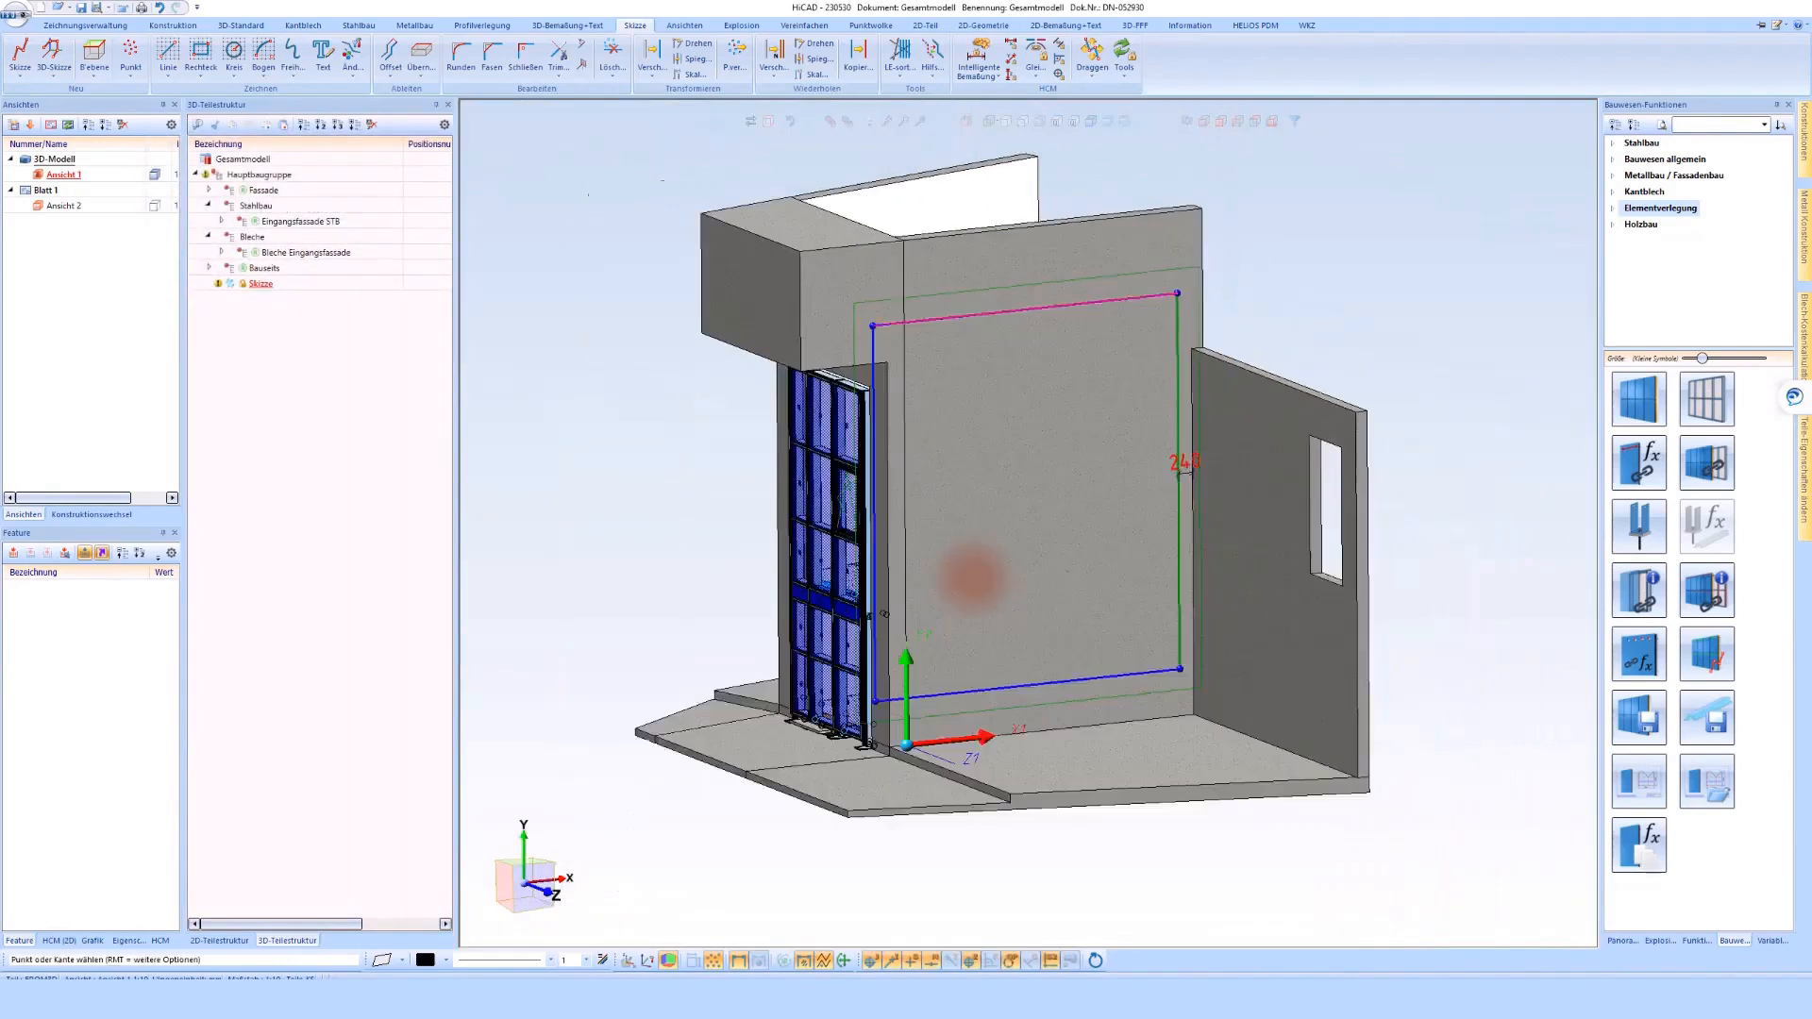
Dimension the rectangle's bottom line to the wall's base edge and set the distance to 150 mm
scroll(963, 564, up, 5)
click(936, 530)
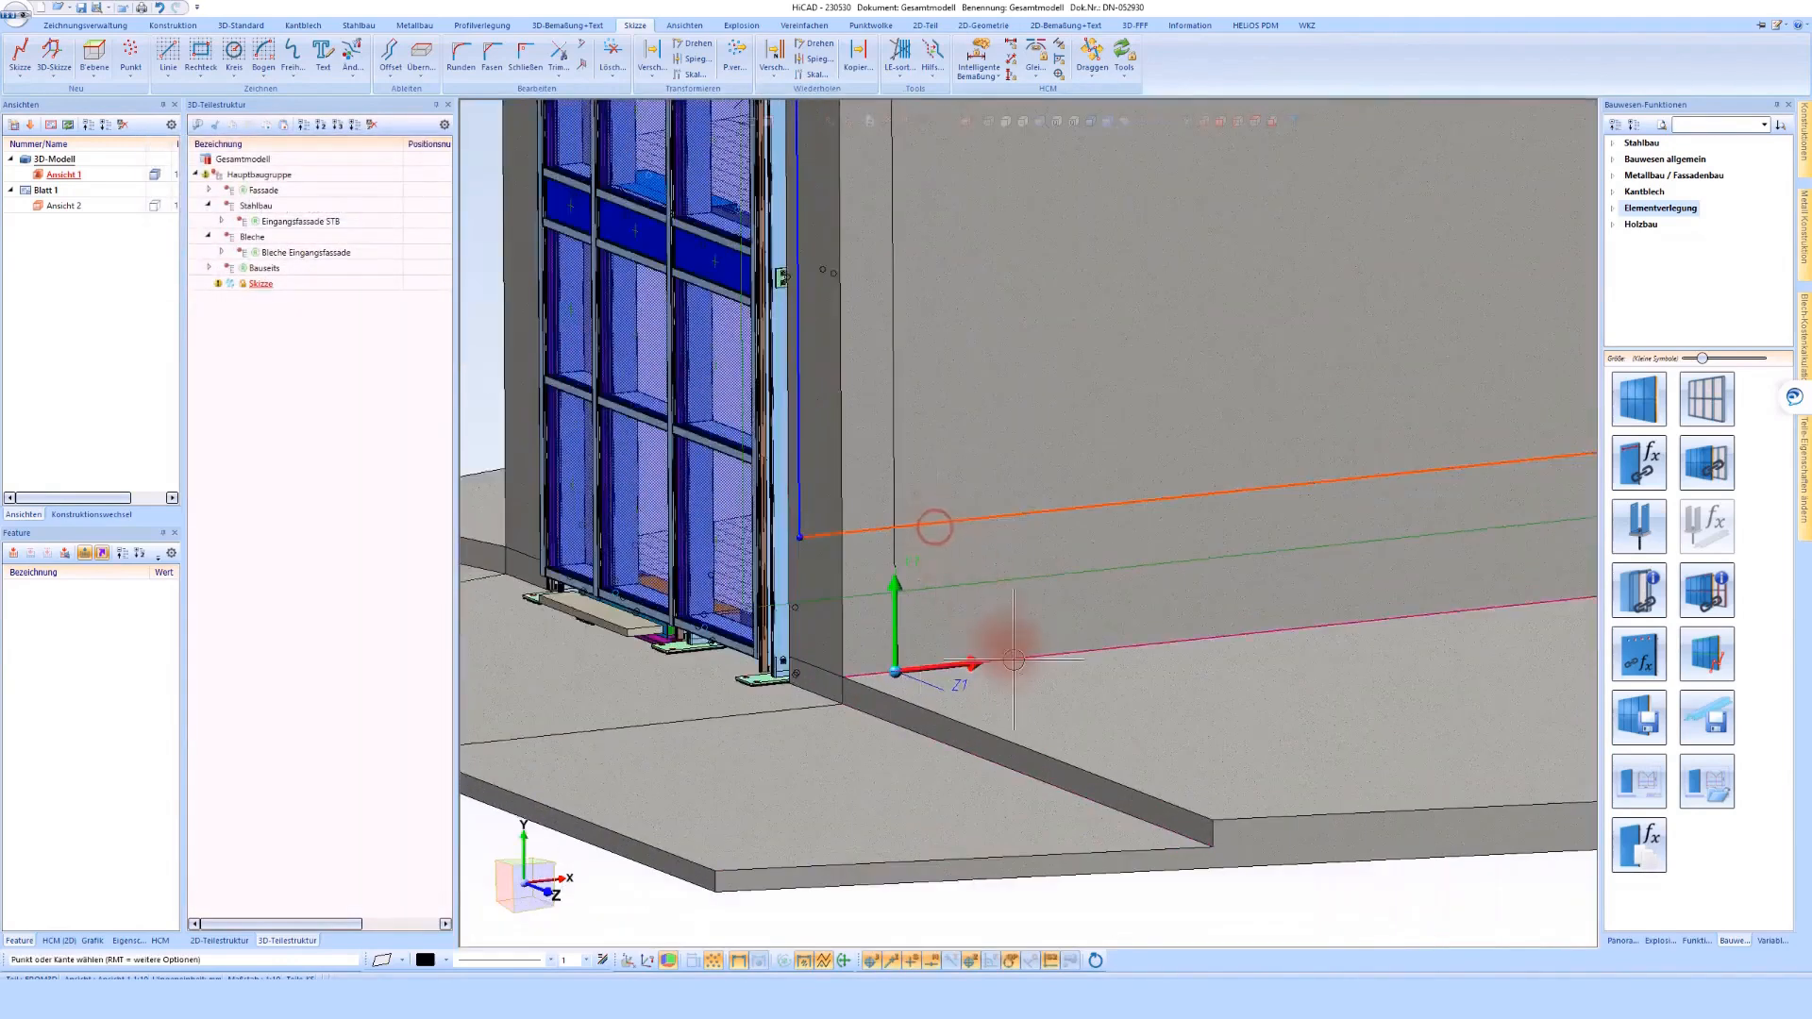
click(1083, 645)
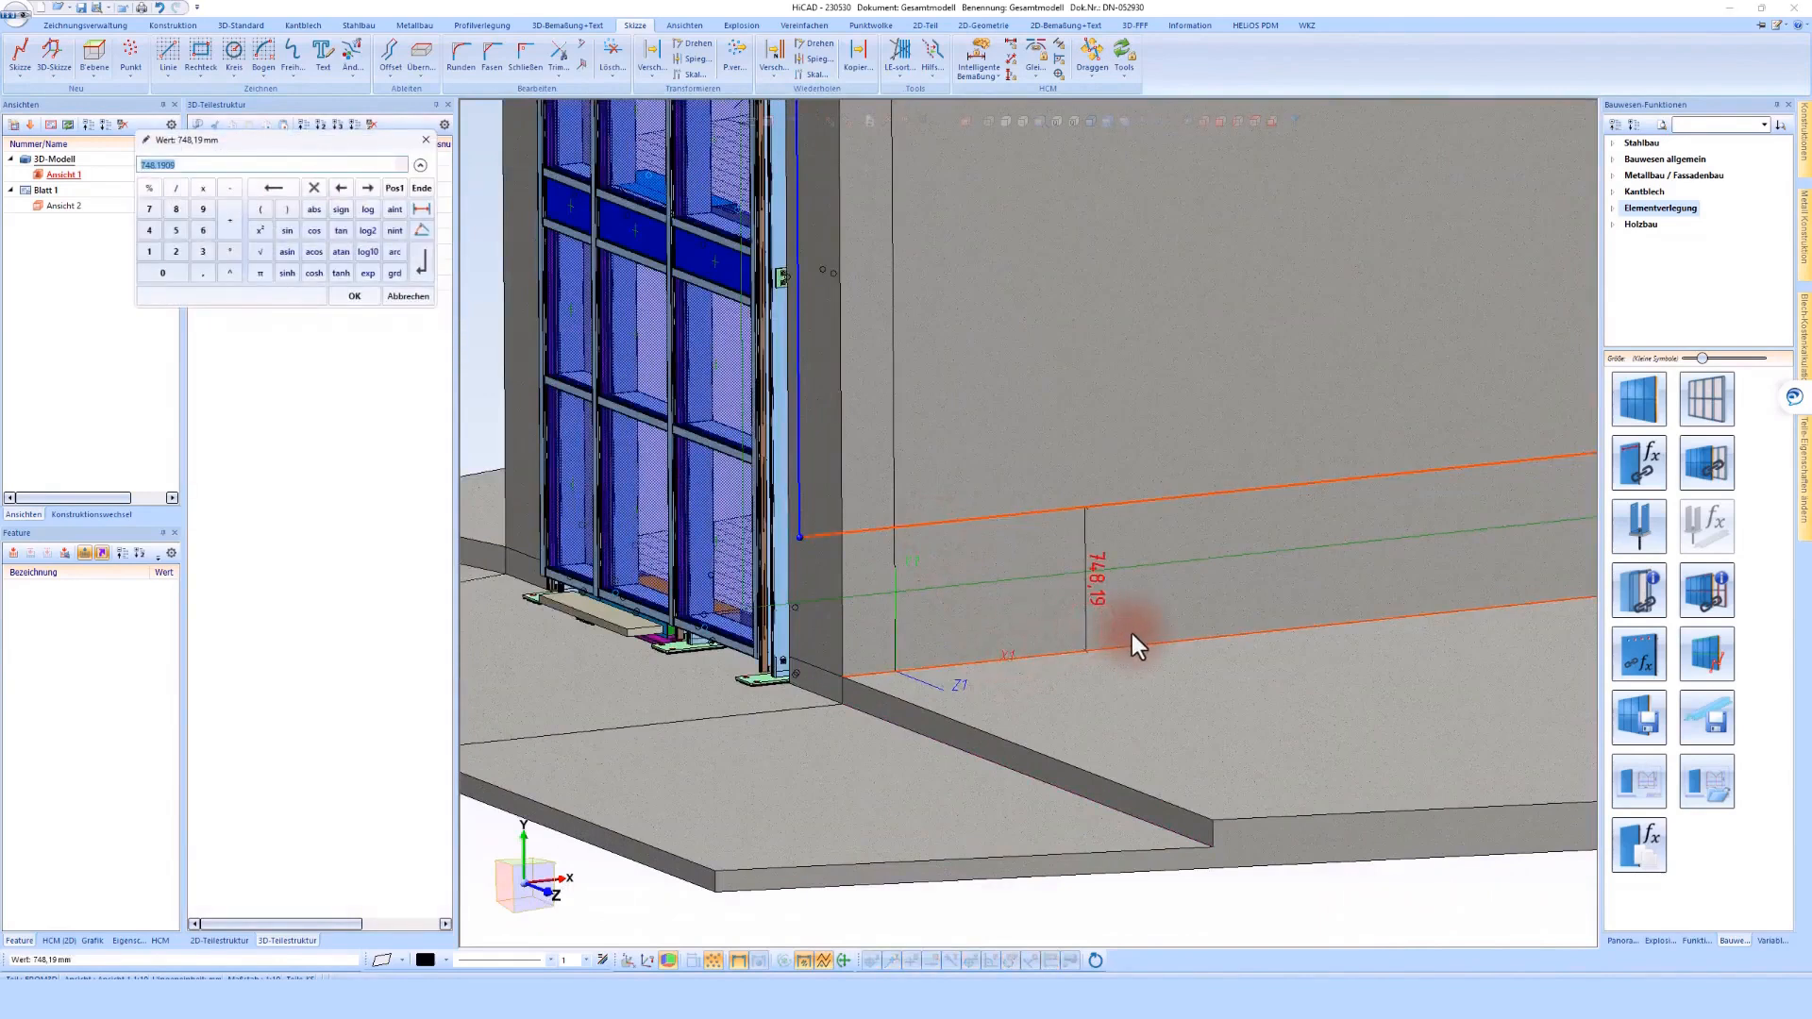
key(Return)
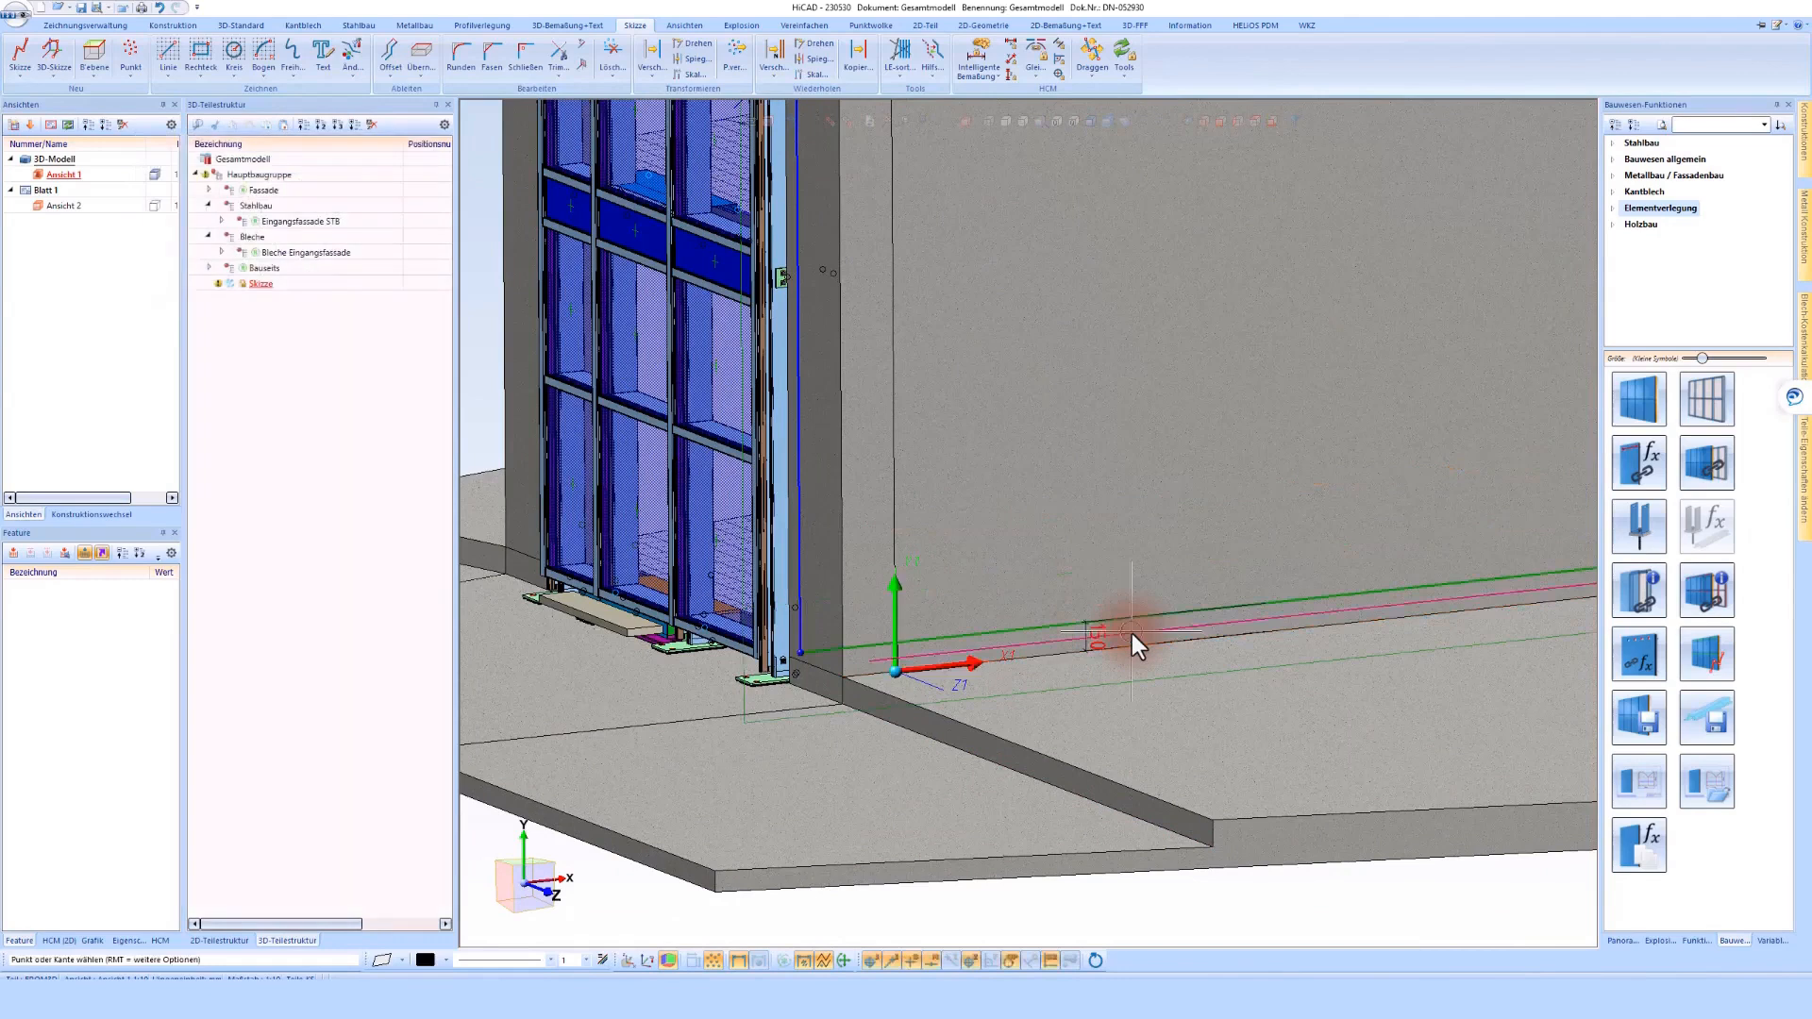
scroll(876, 745, down, 5)
Move the rectangle's top line above the wall's upper edge and constrain the distance between them to 200 mm
scroll(1128, 630, up, 3)
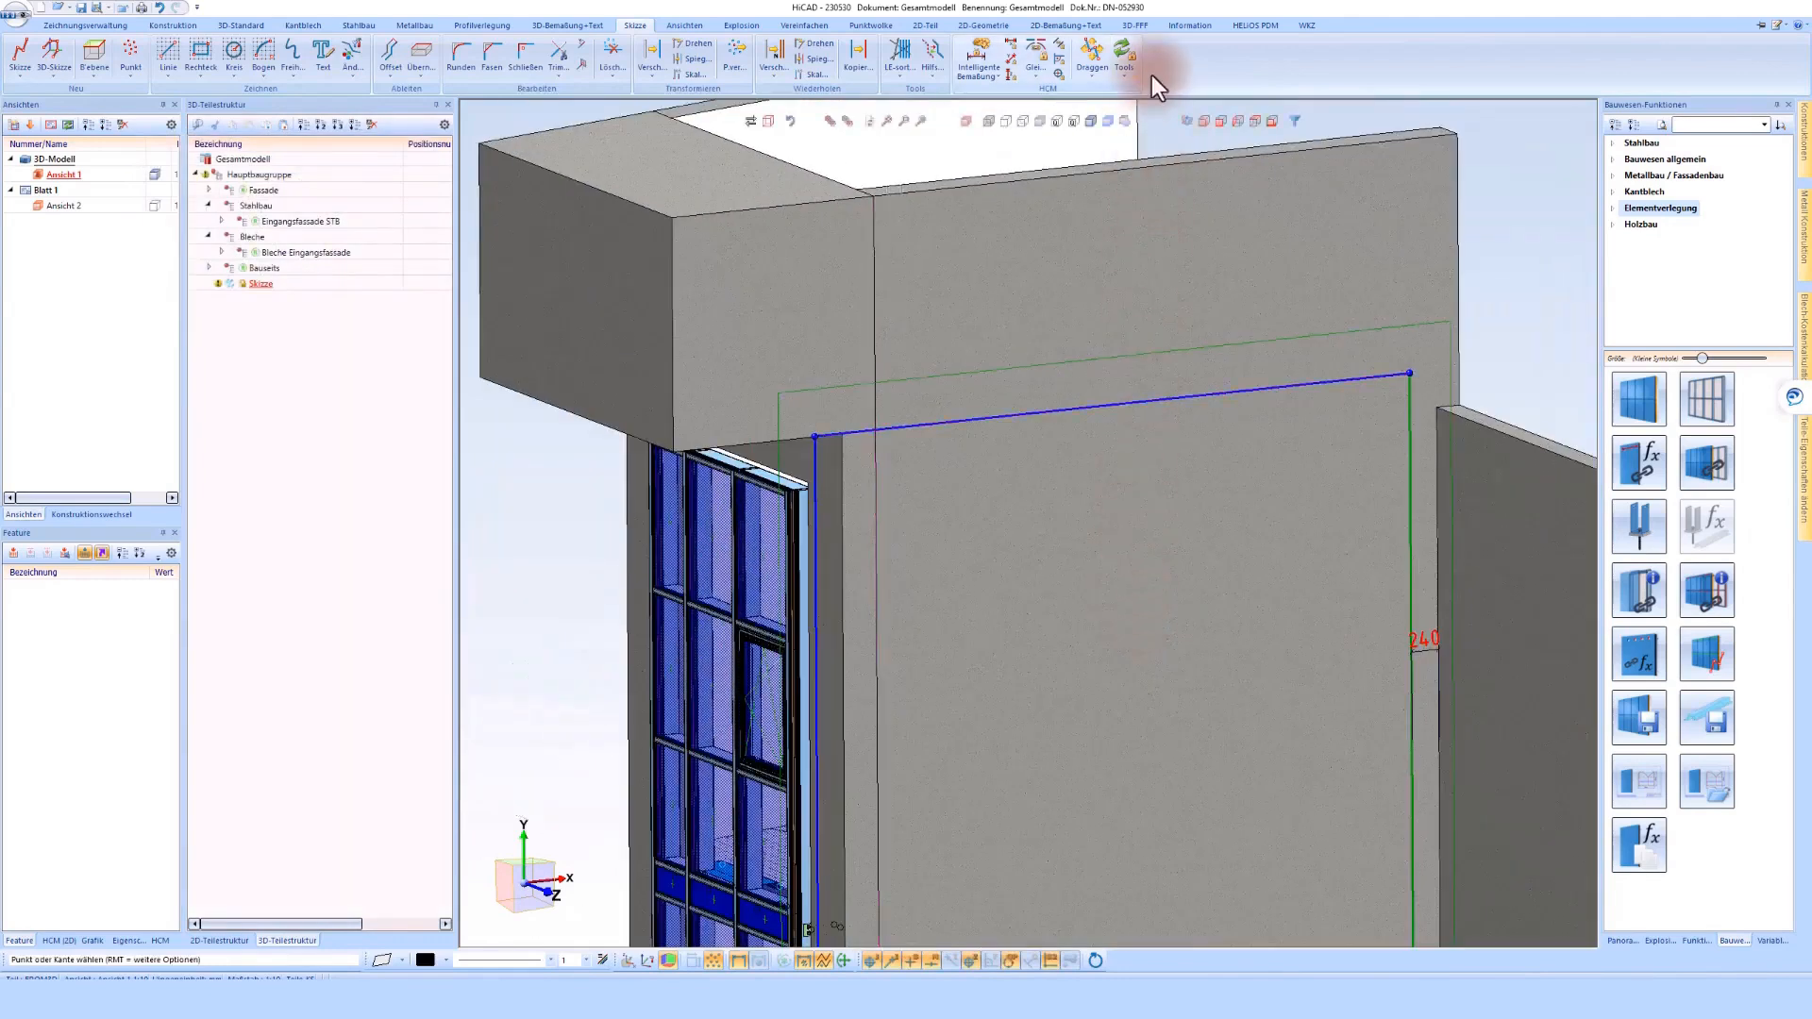
click(1092, 54)
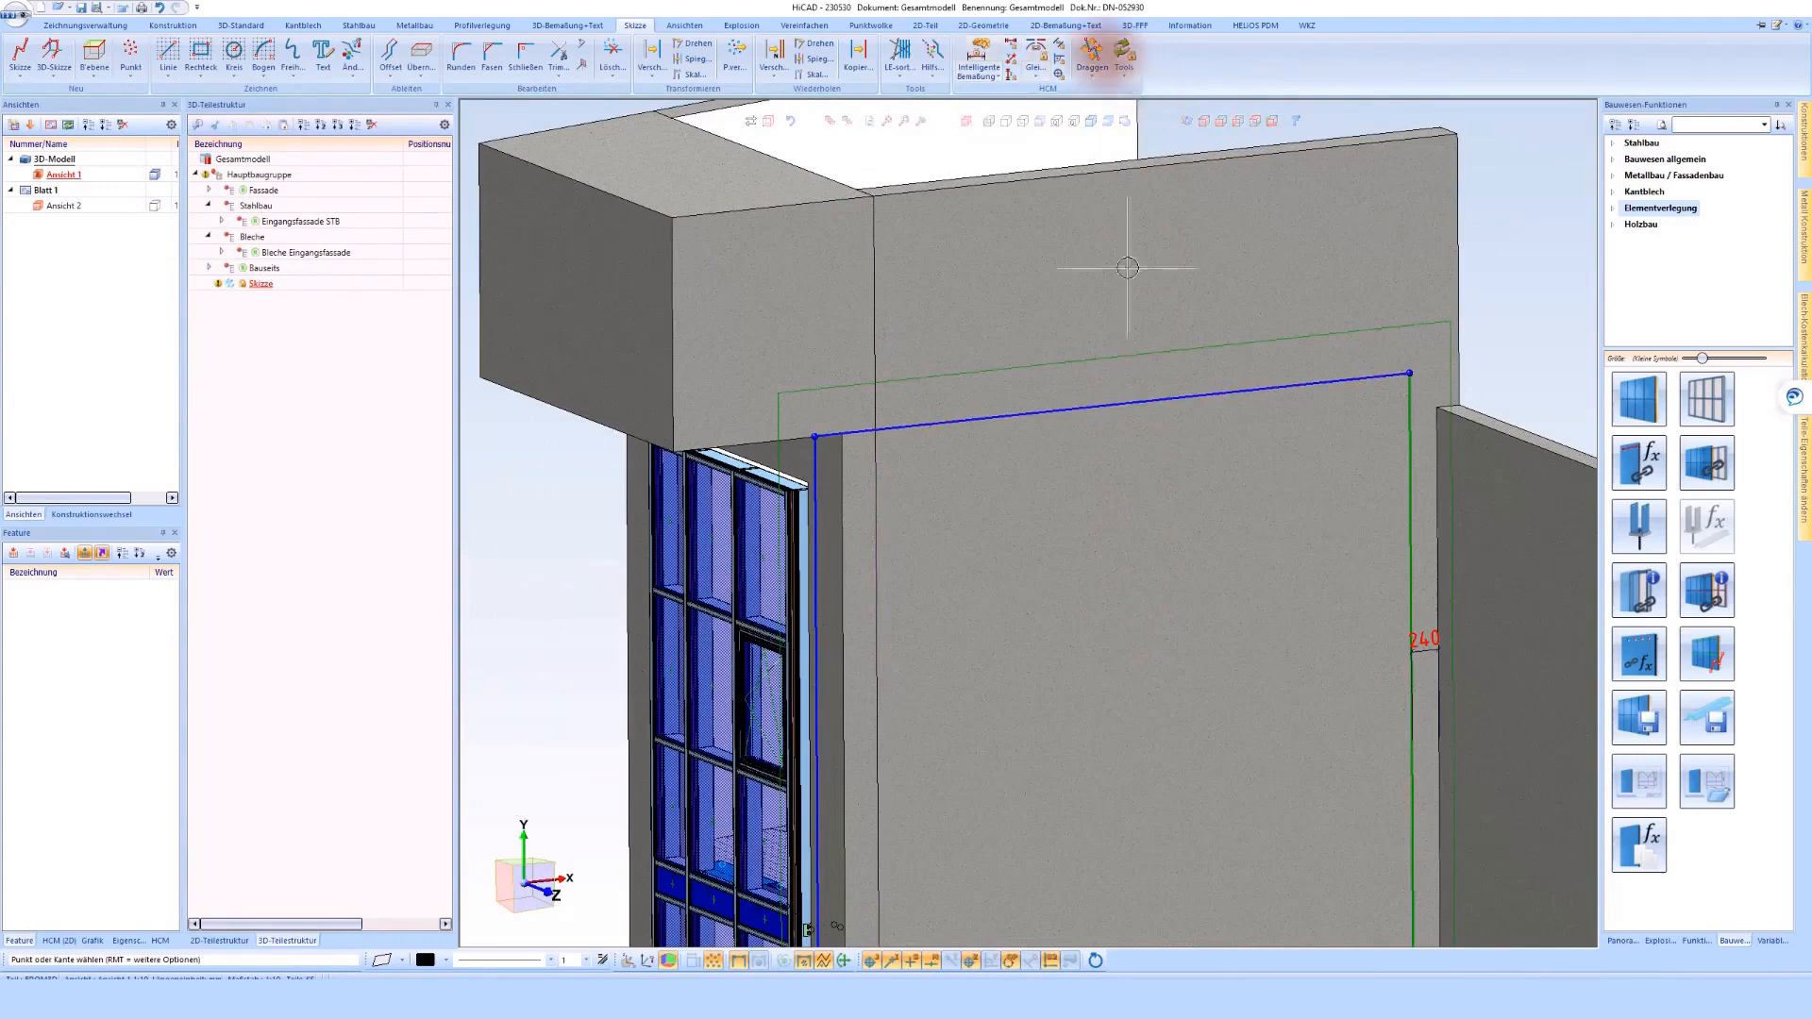
click(1103, 403)
scroll(1103, 401, down, 2)
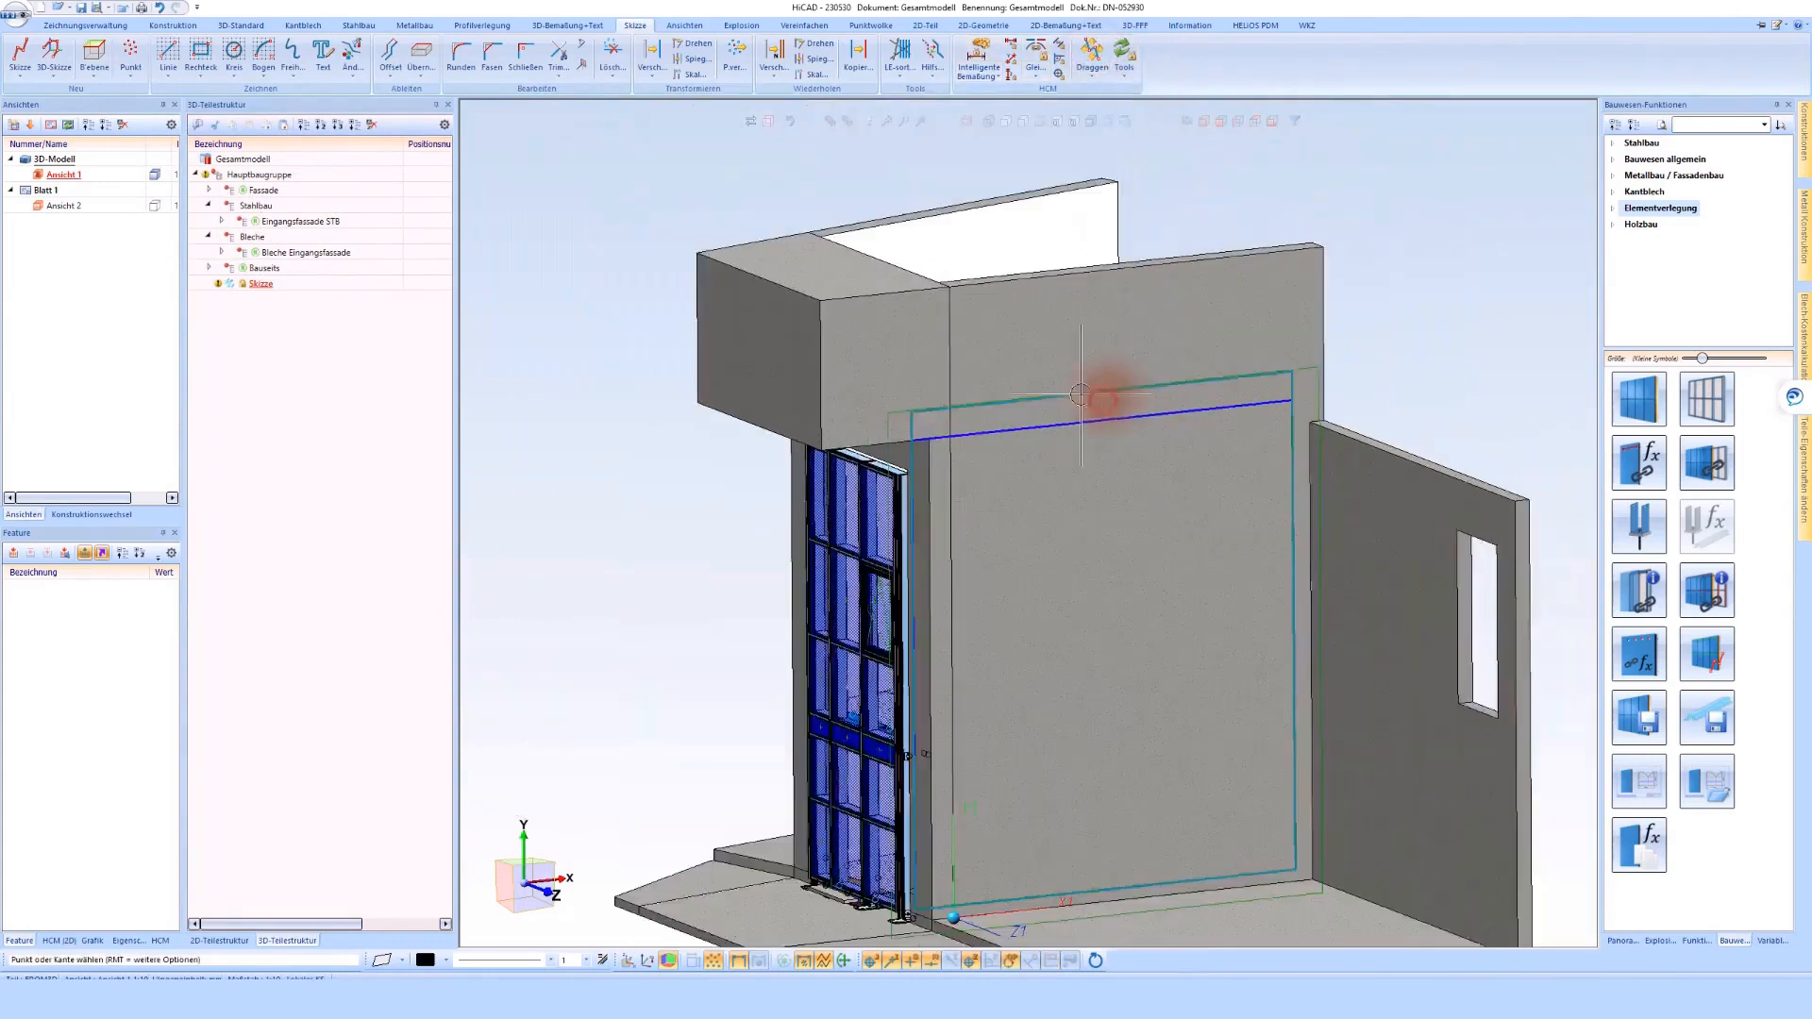
scroll(1211, 269, up, 3)
click(1241, 229)
click(1185, 231)
click(1215, 346)
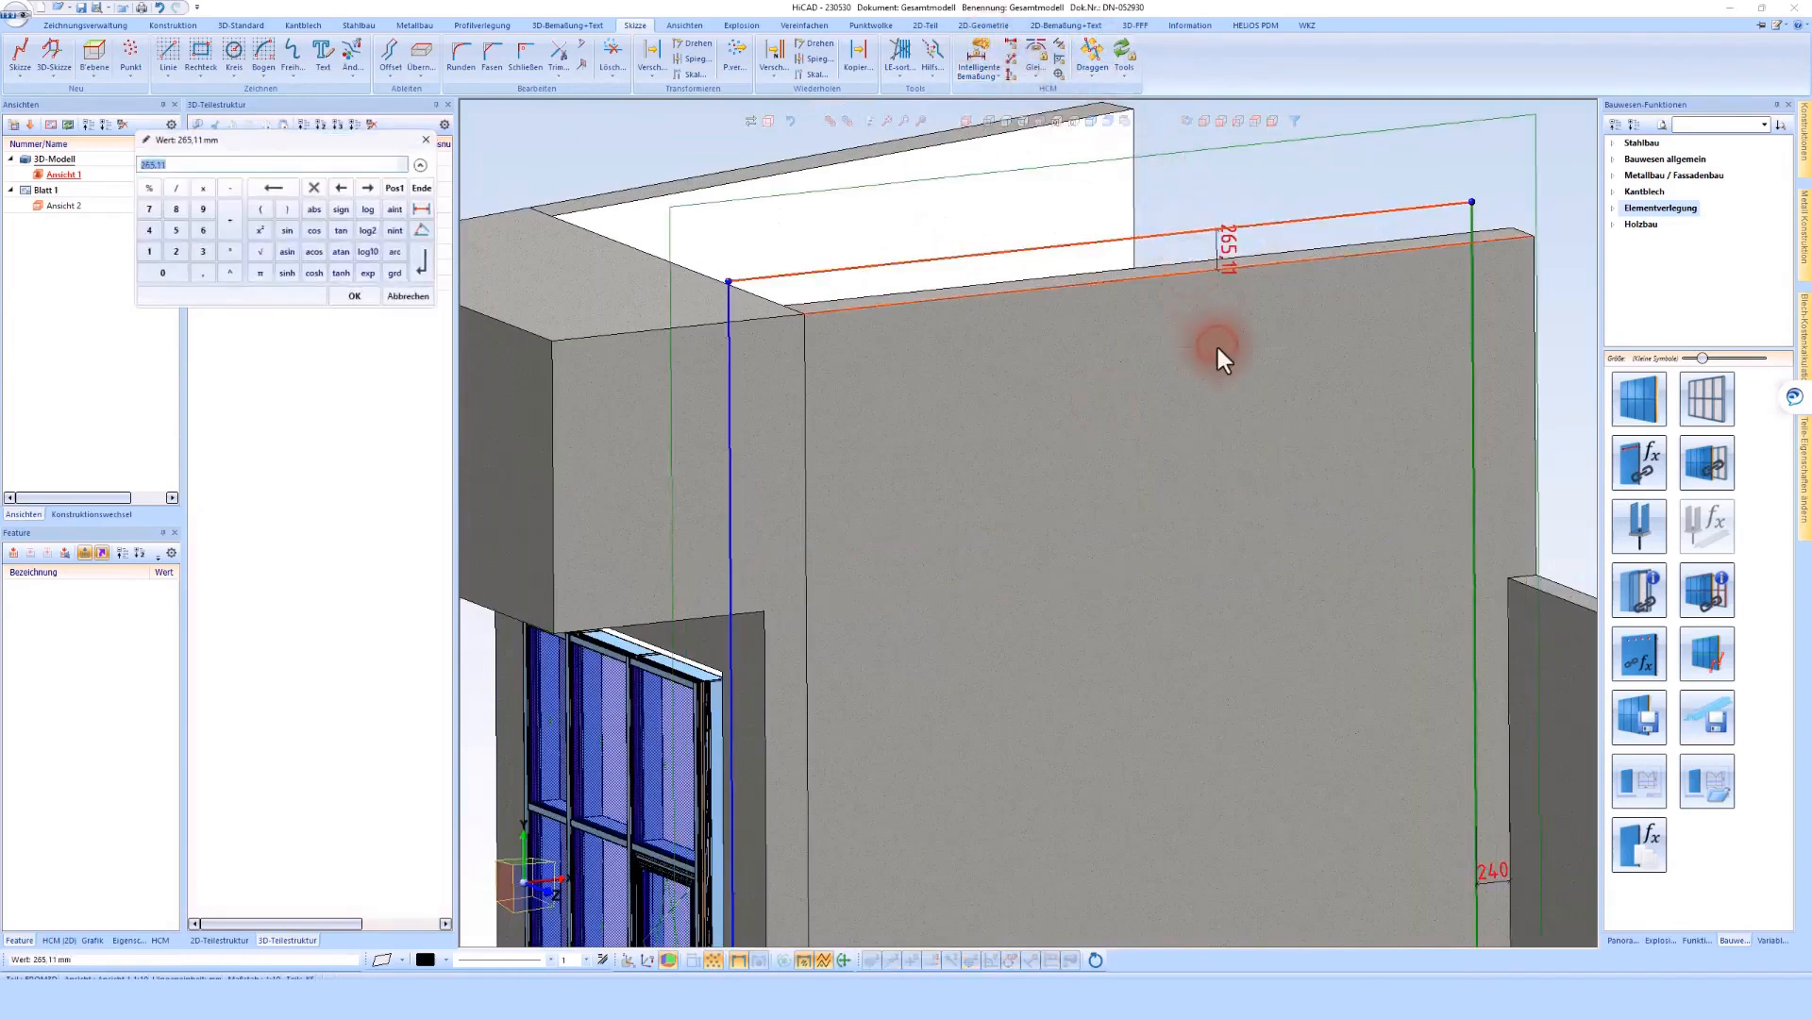
key(Return)
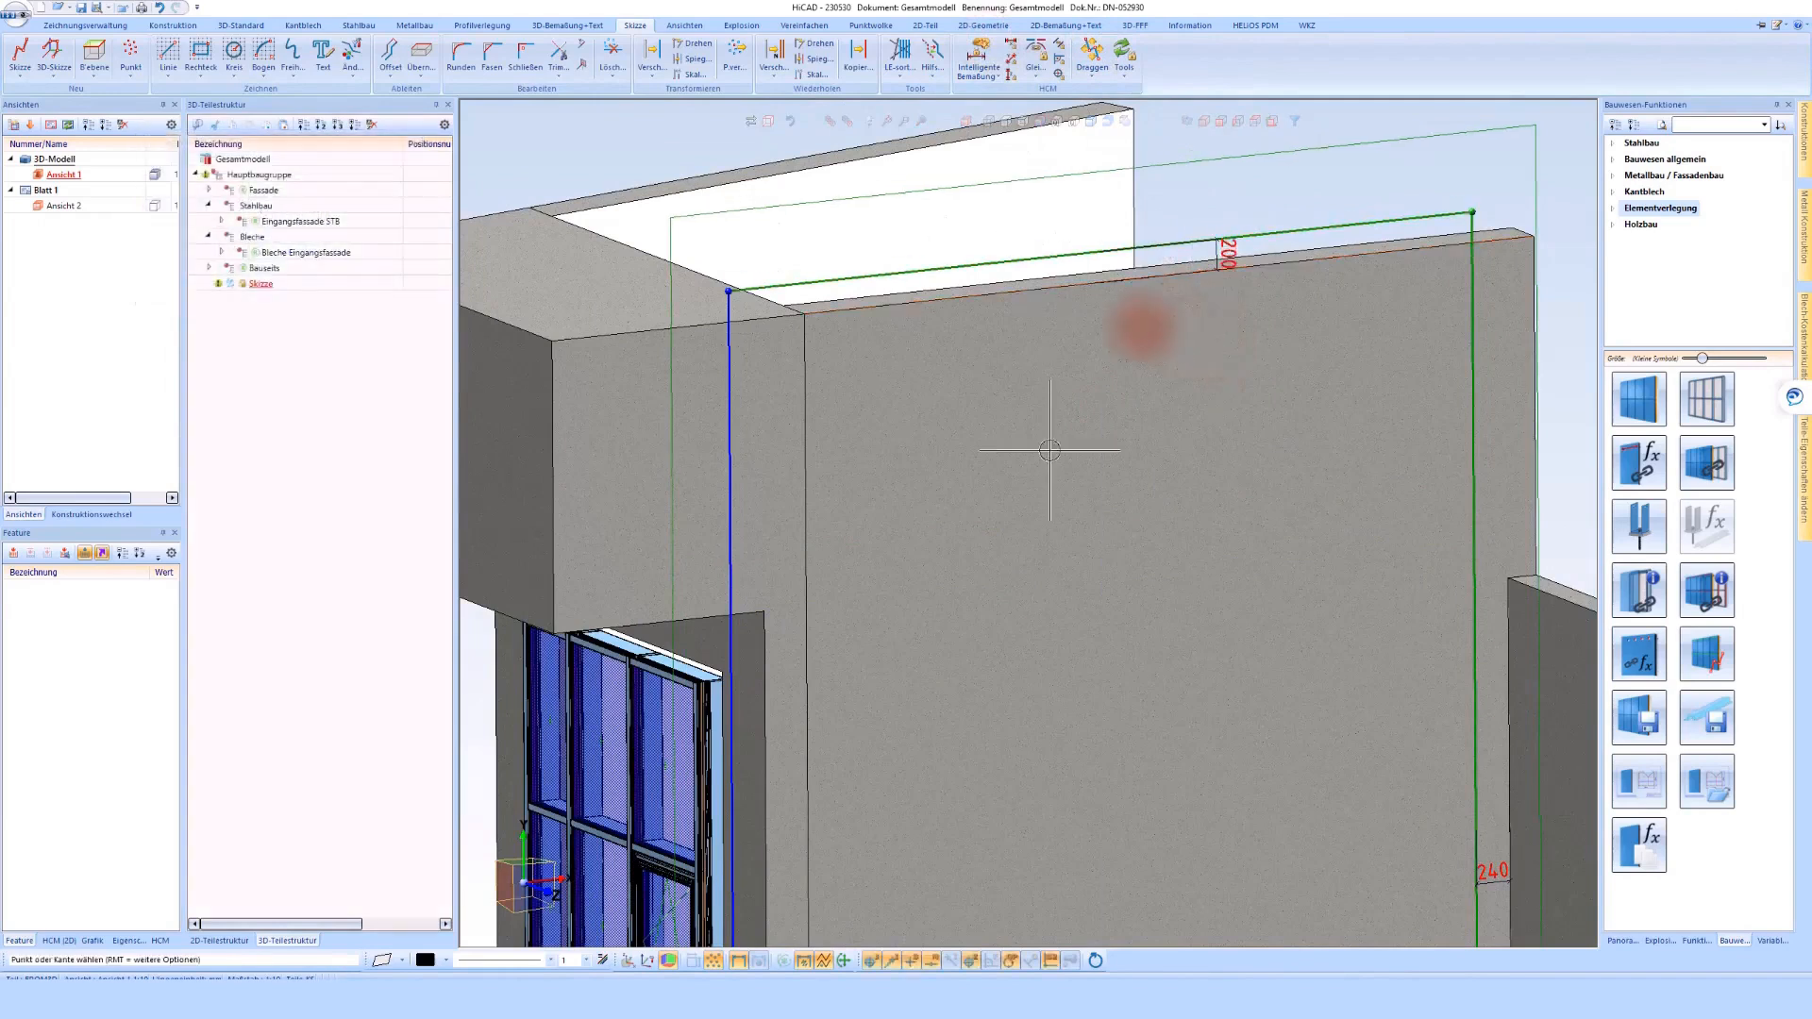
Constrain the rectangle's vertical line on the entrance side to the vertical model edge beside the glazed facade
scroll(1133, 321, down, 4)
scroll(1058, 298, down, 2)
scroll(938, 518, up, 8)
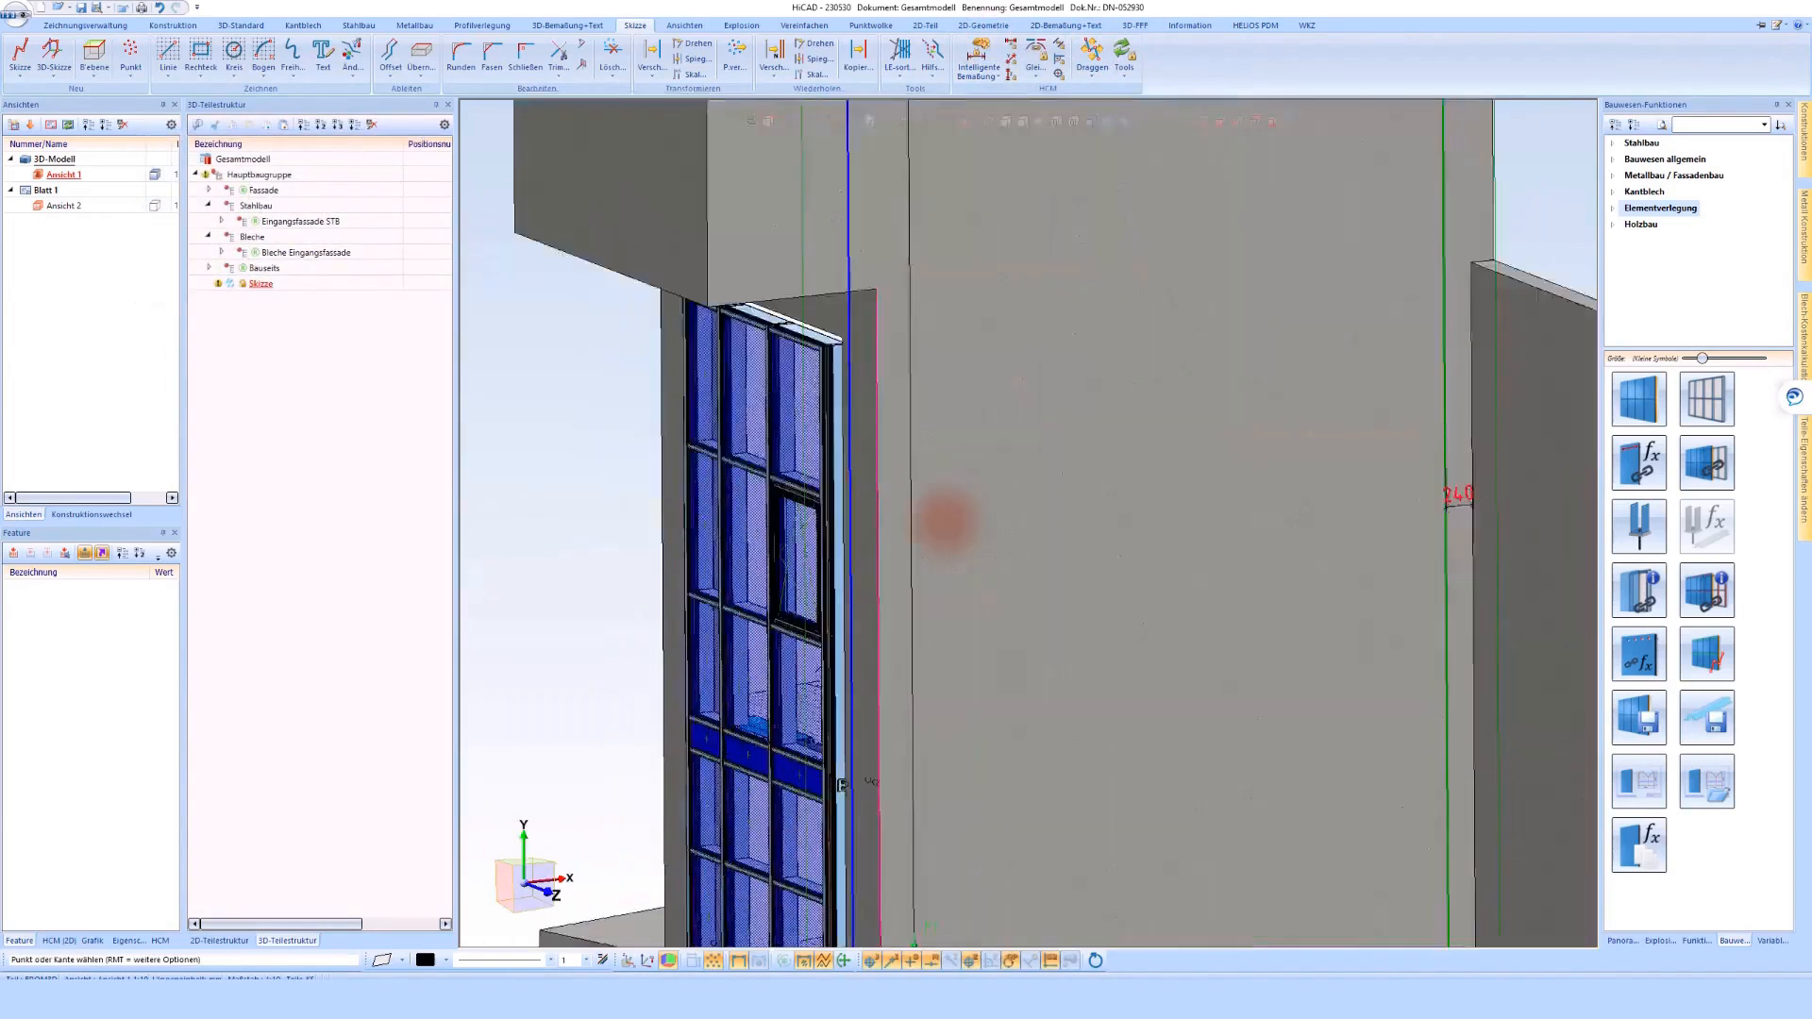
scroll(852, 651, down, 6)
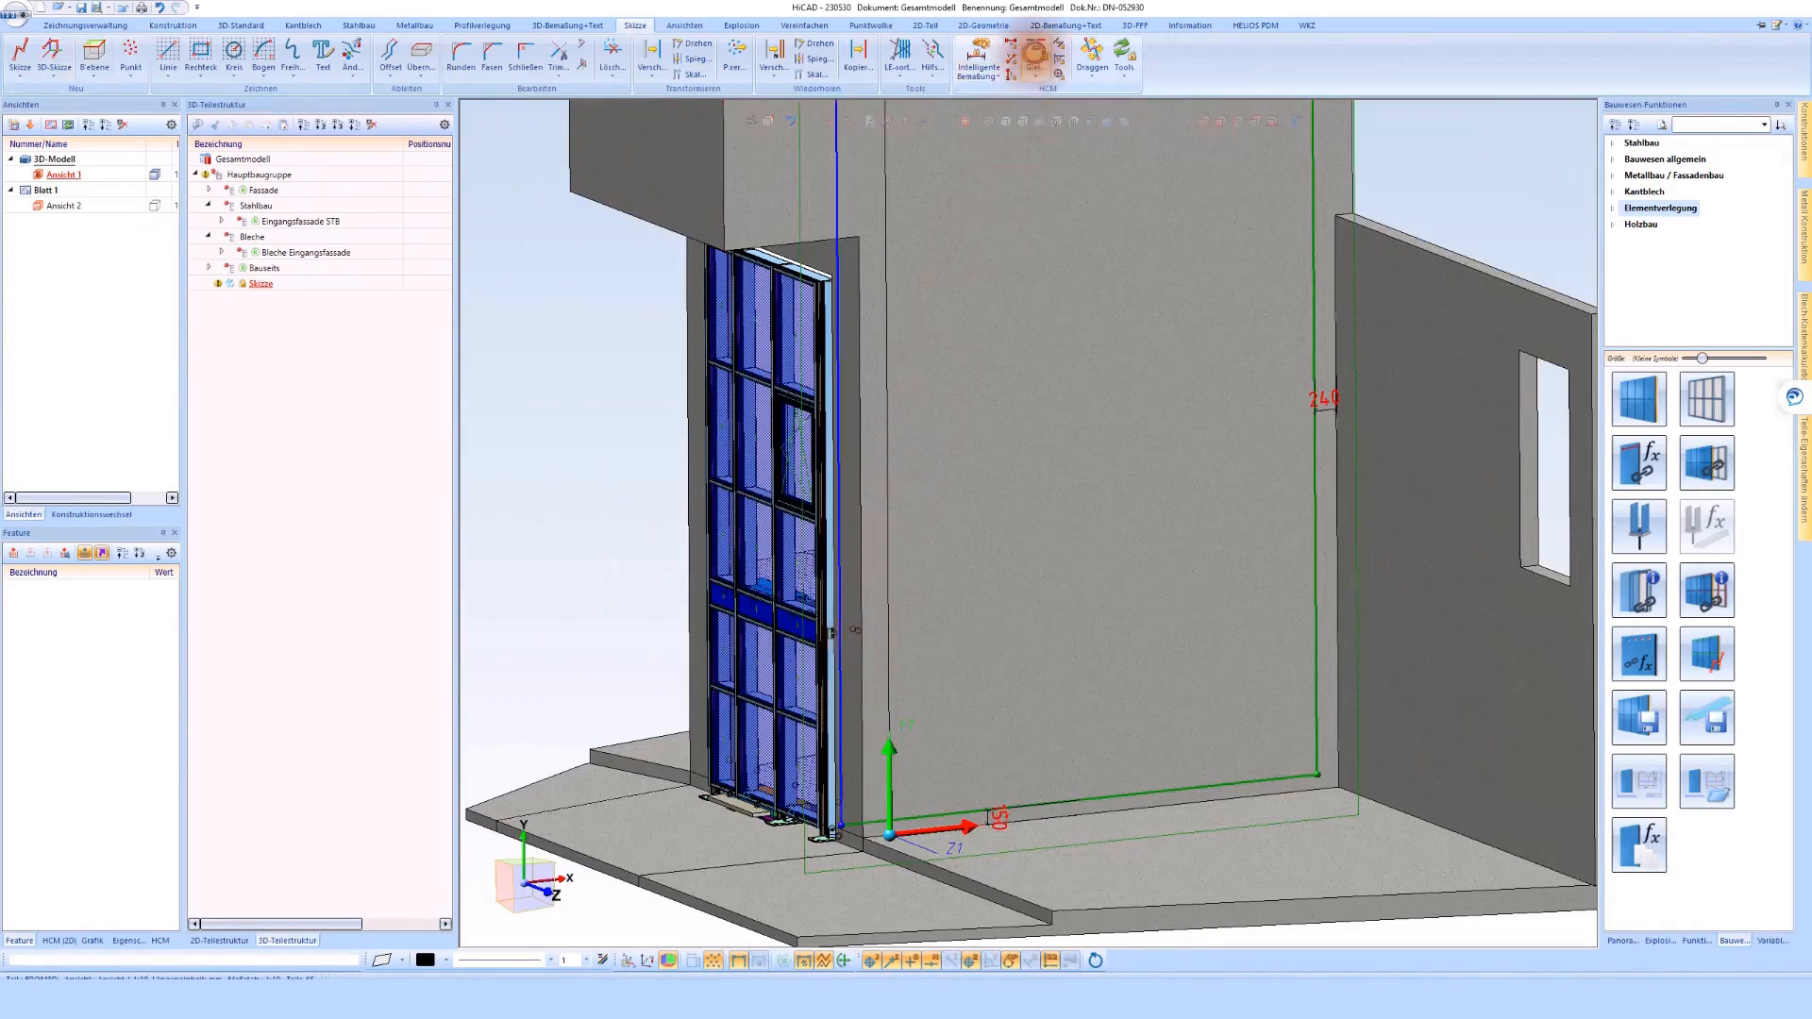
scroll(839, 755, up, 5)
scroll(839, 733, up, 8)
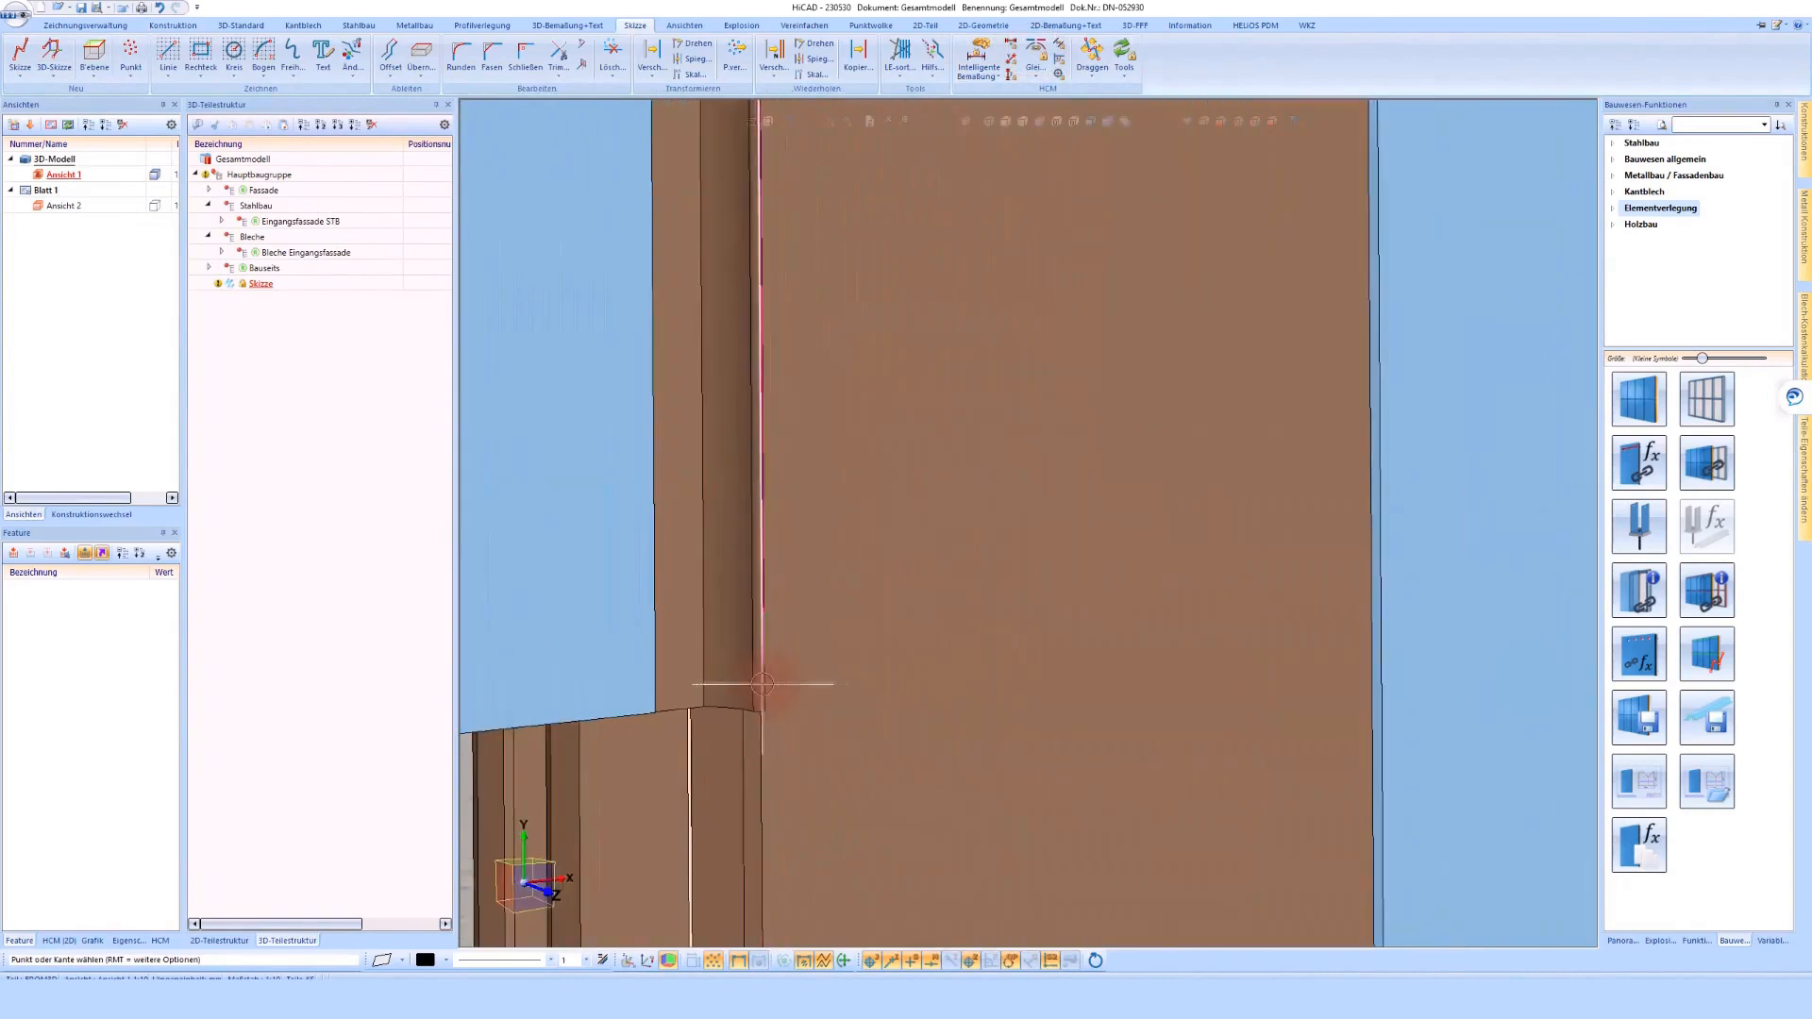
scroll(788, 689, down, 2)
scroll(788, 689, down, 8)
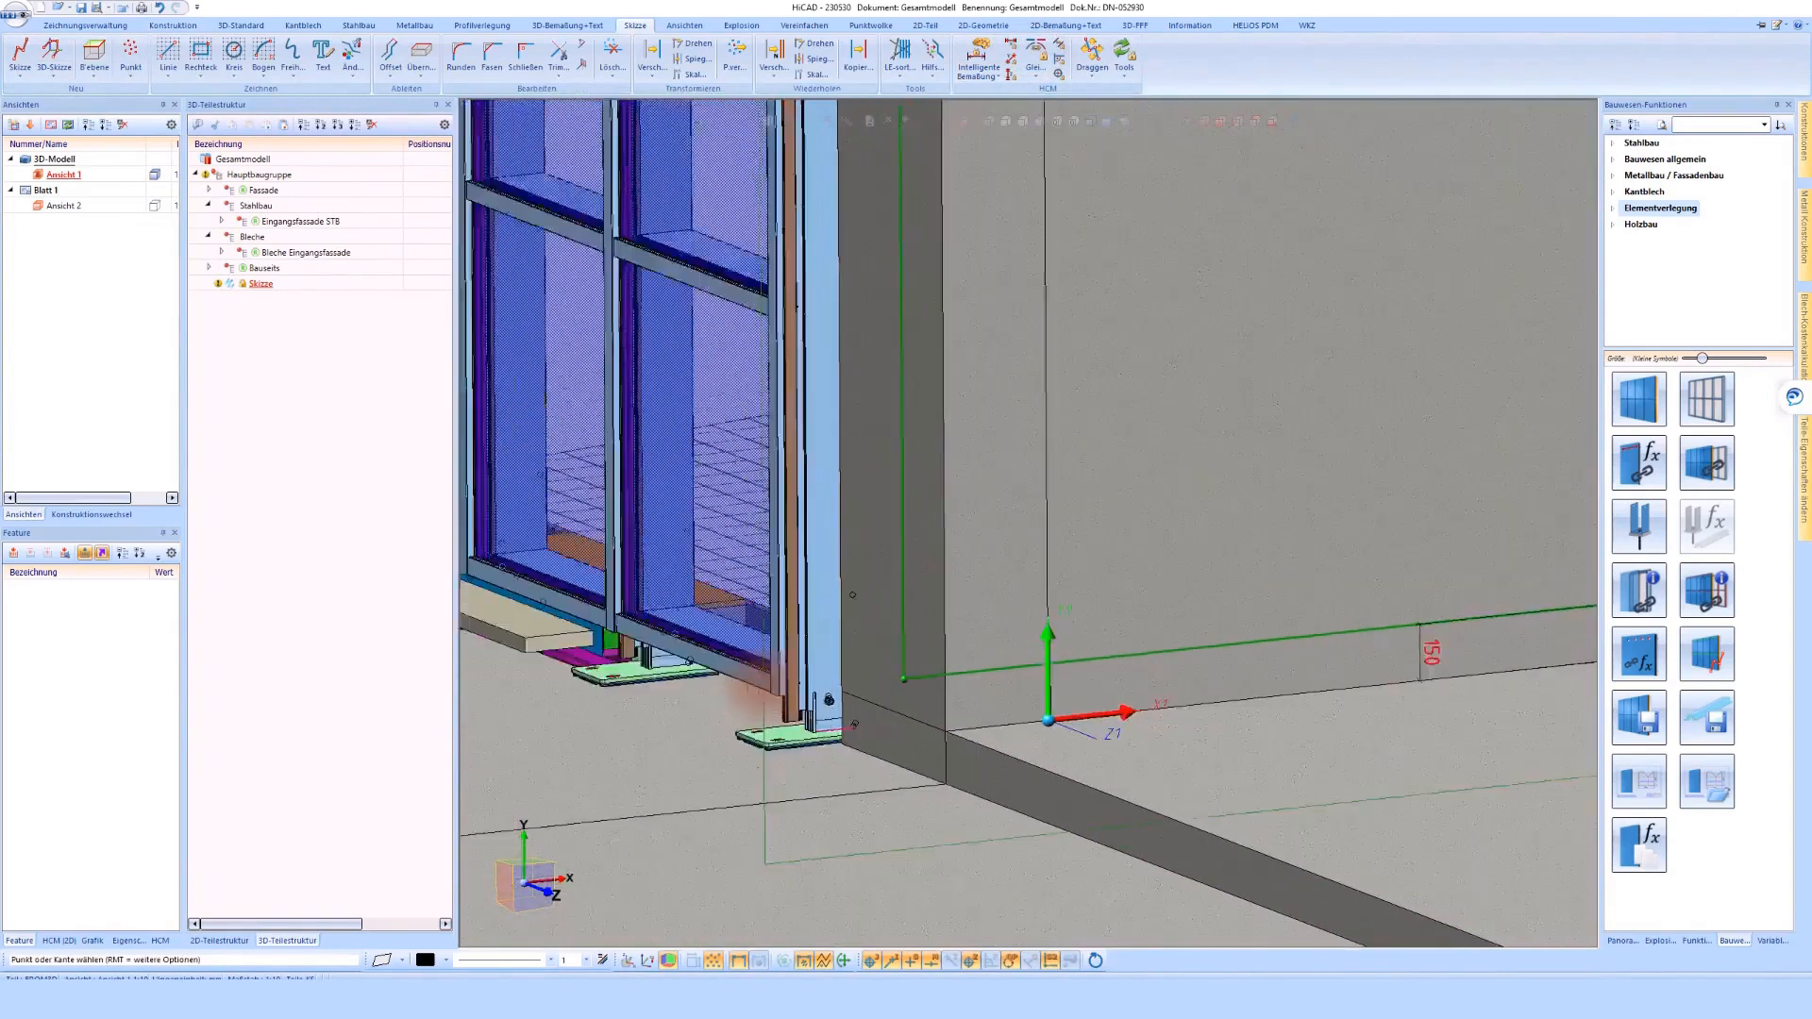
scroll(808, 193, up, 4)
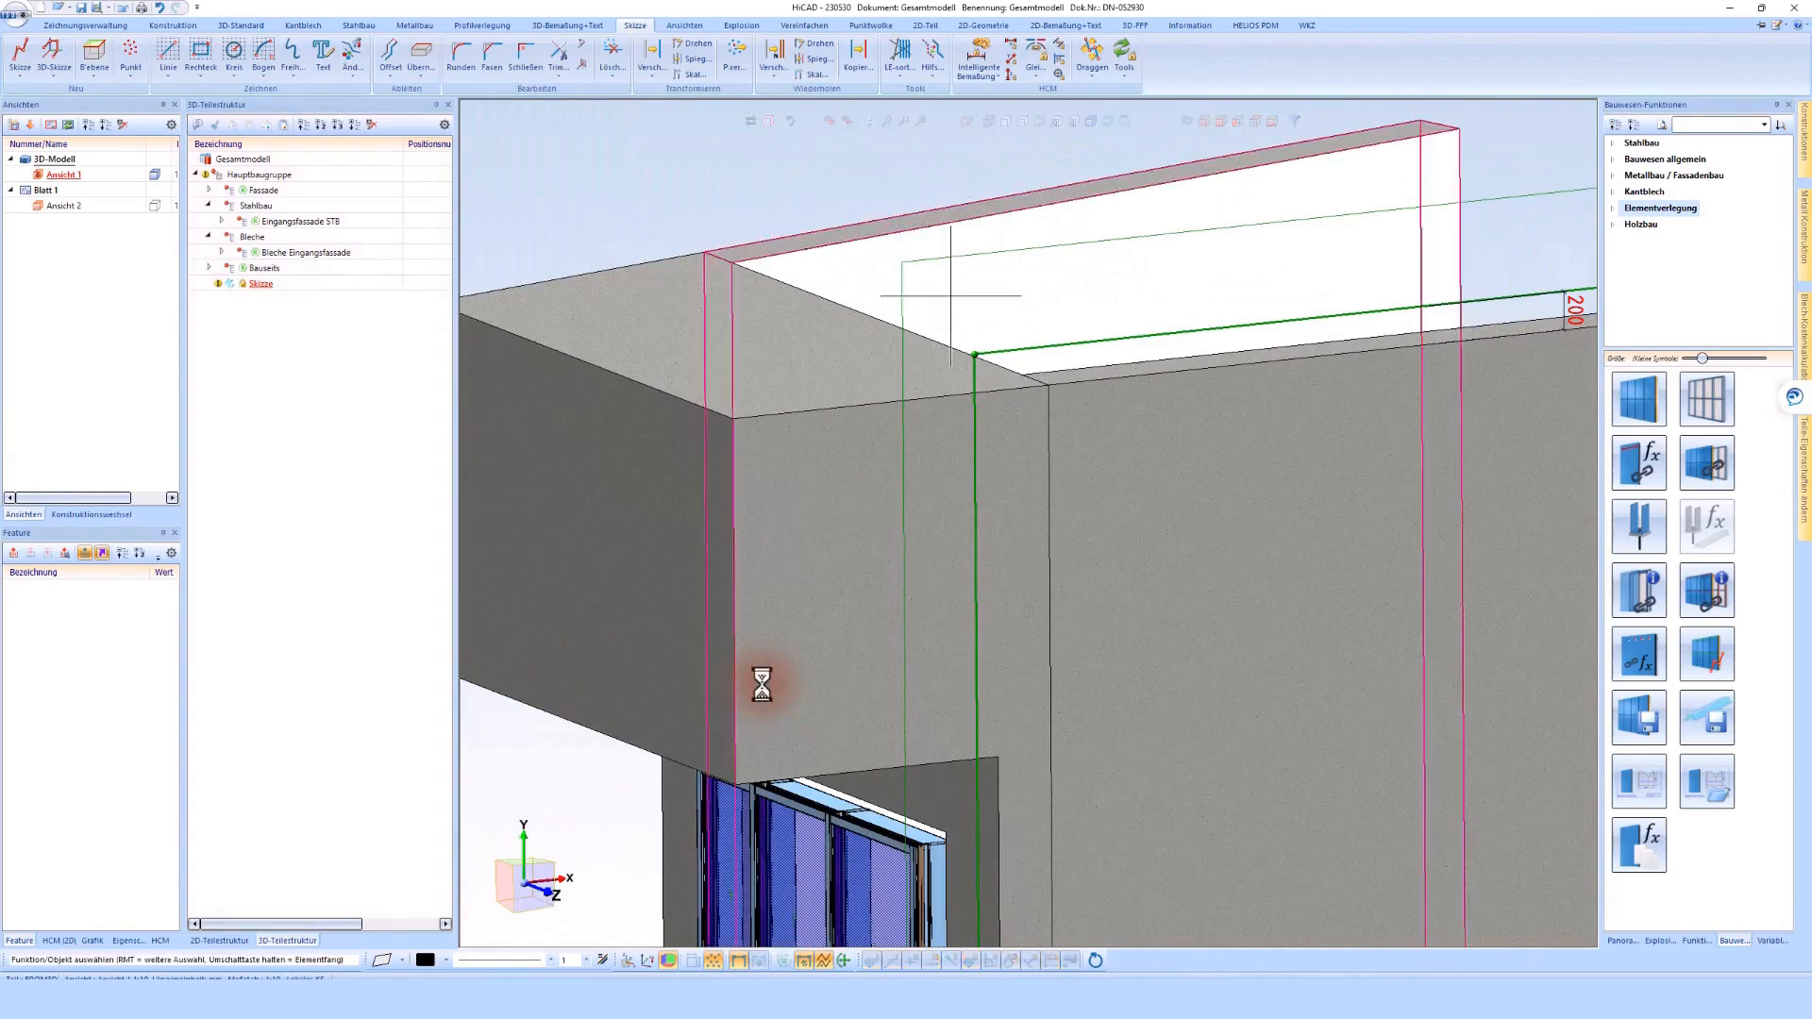
Offset the canopy block's vertical front edge outward by 240 mm to create a new sketch line
click(394, 53)
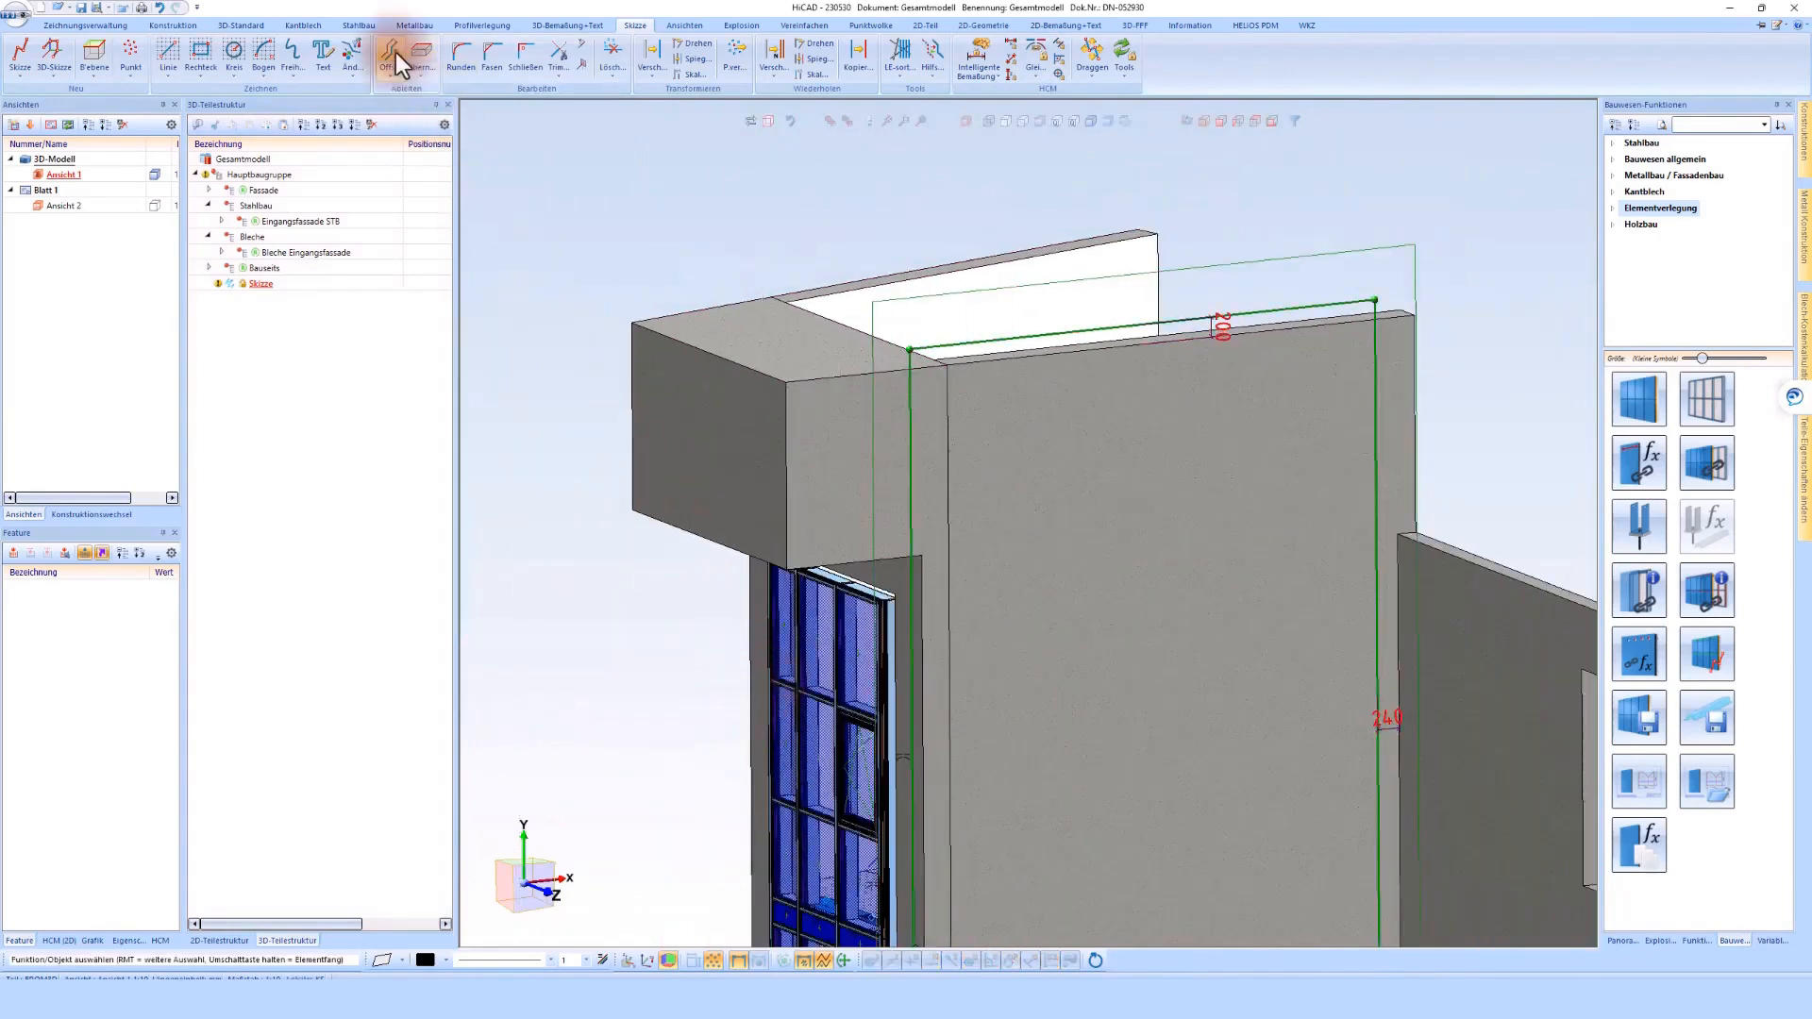
click(771, 521)
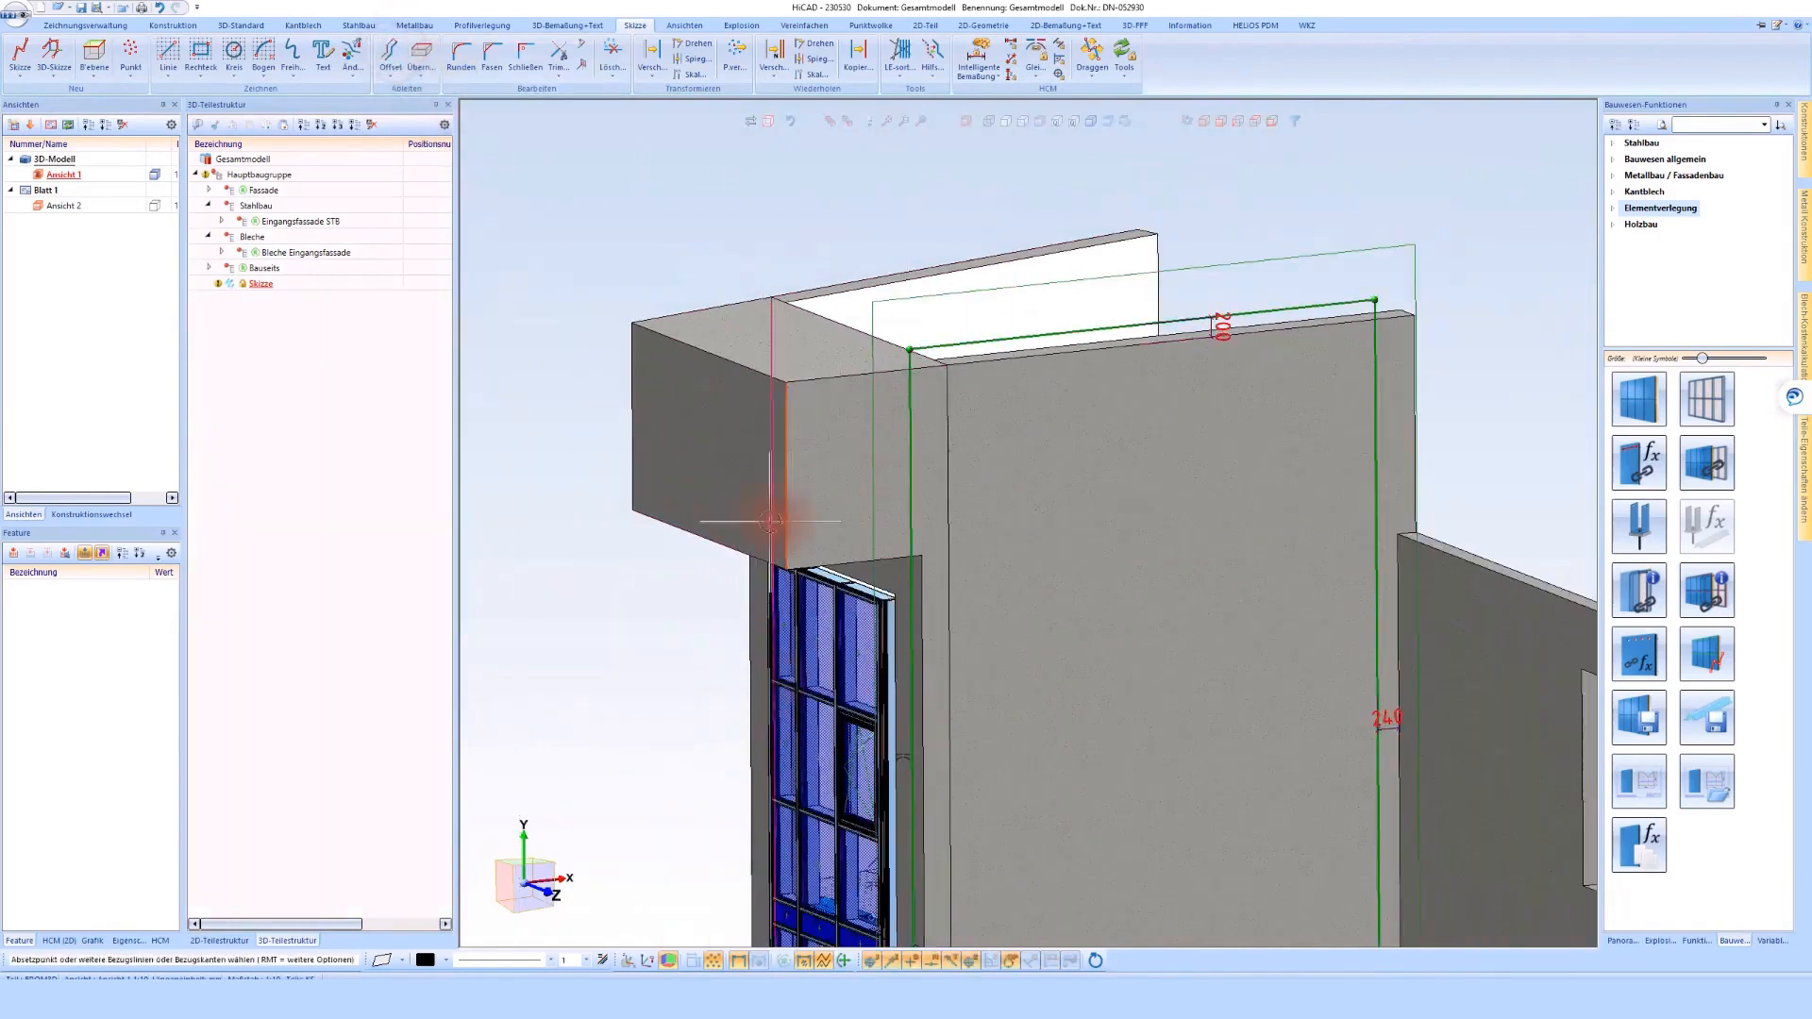
click(595, 627)
text(240)
key(Return)
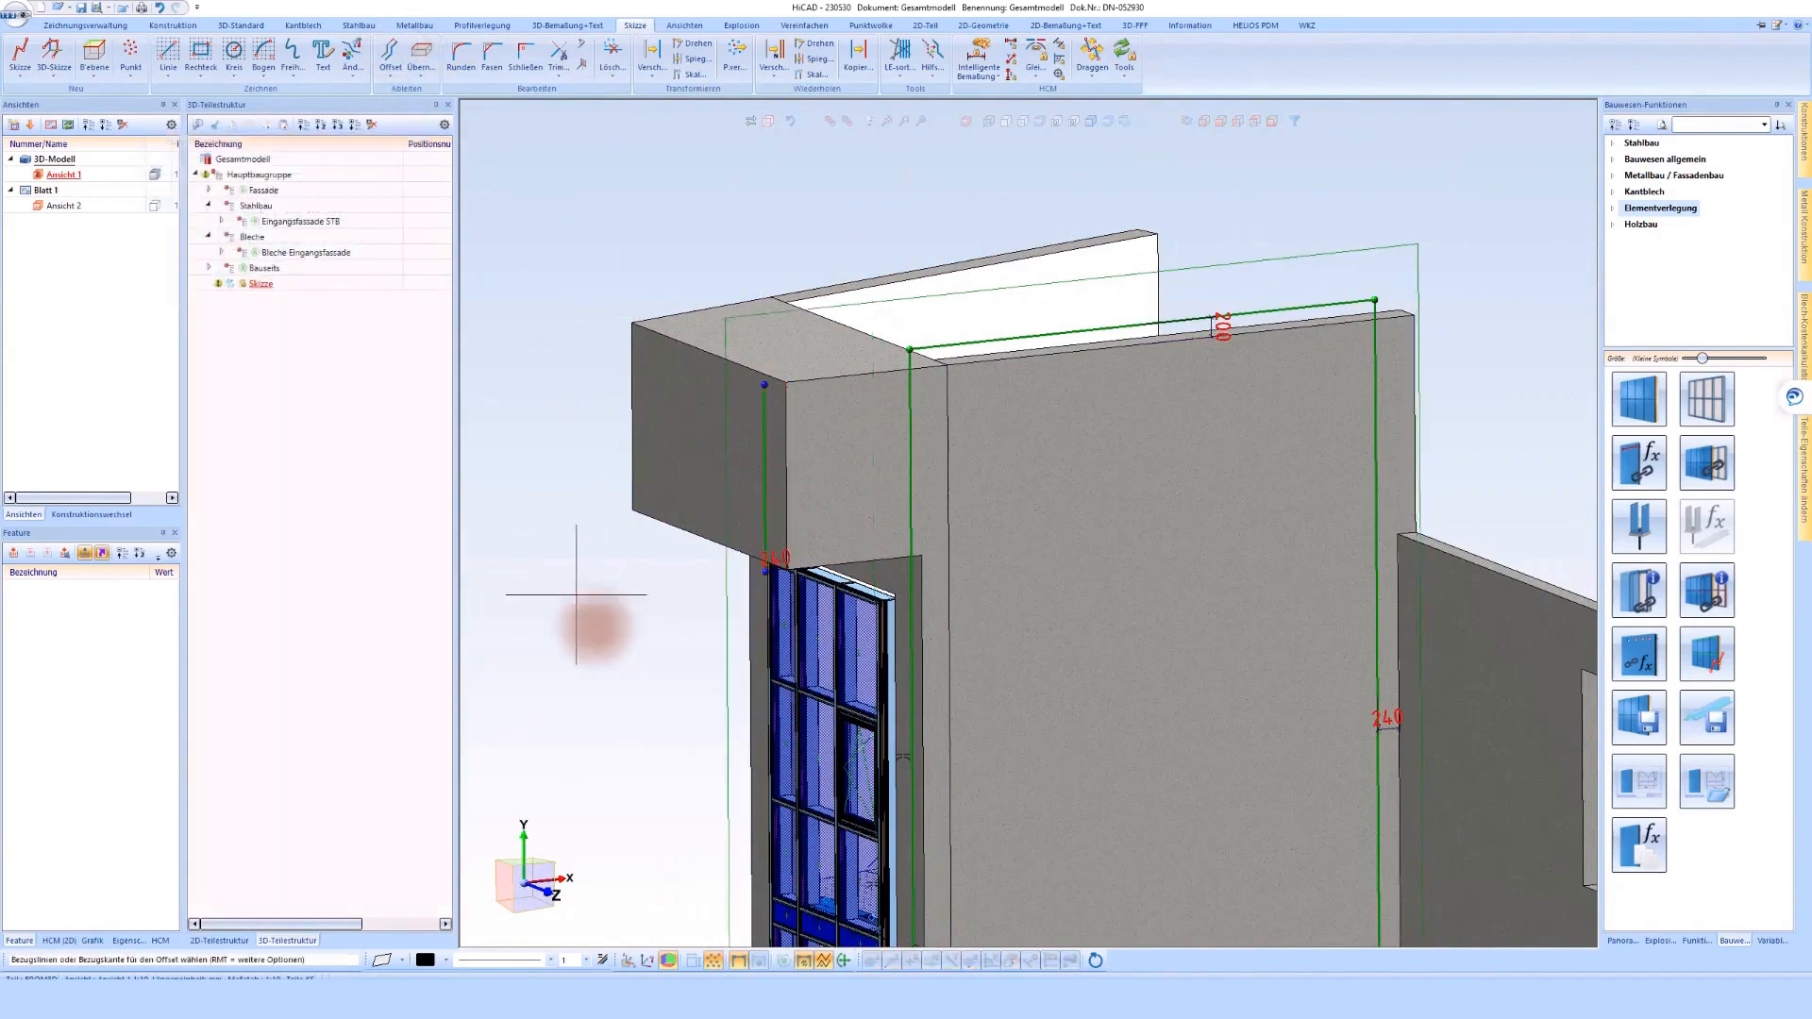
Close the corner between the offset line at the canopy and the rectangle's top line
click(528, 53)
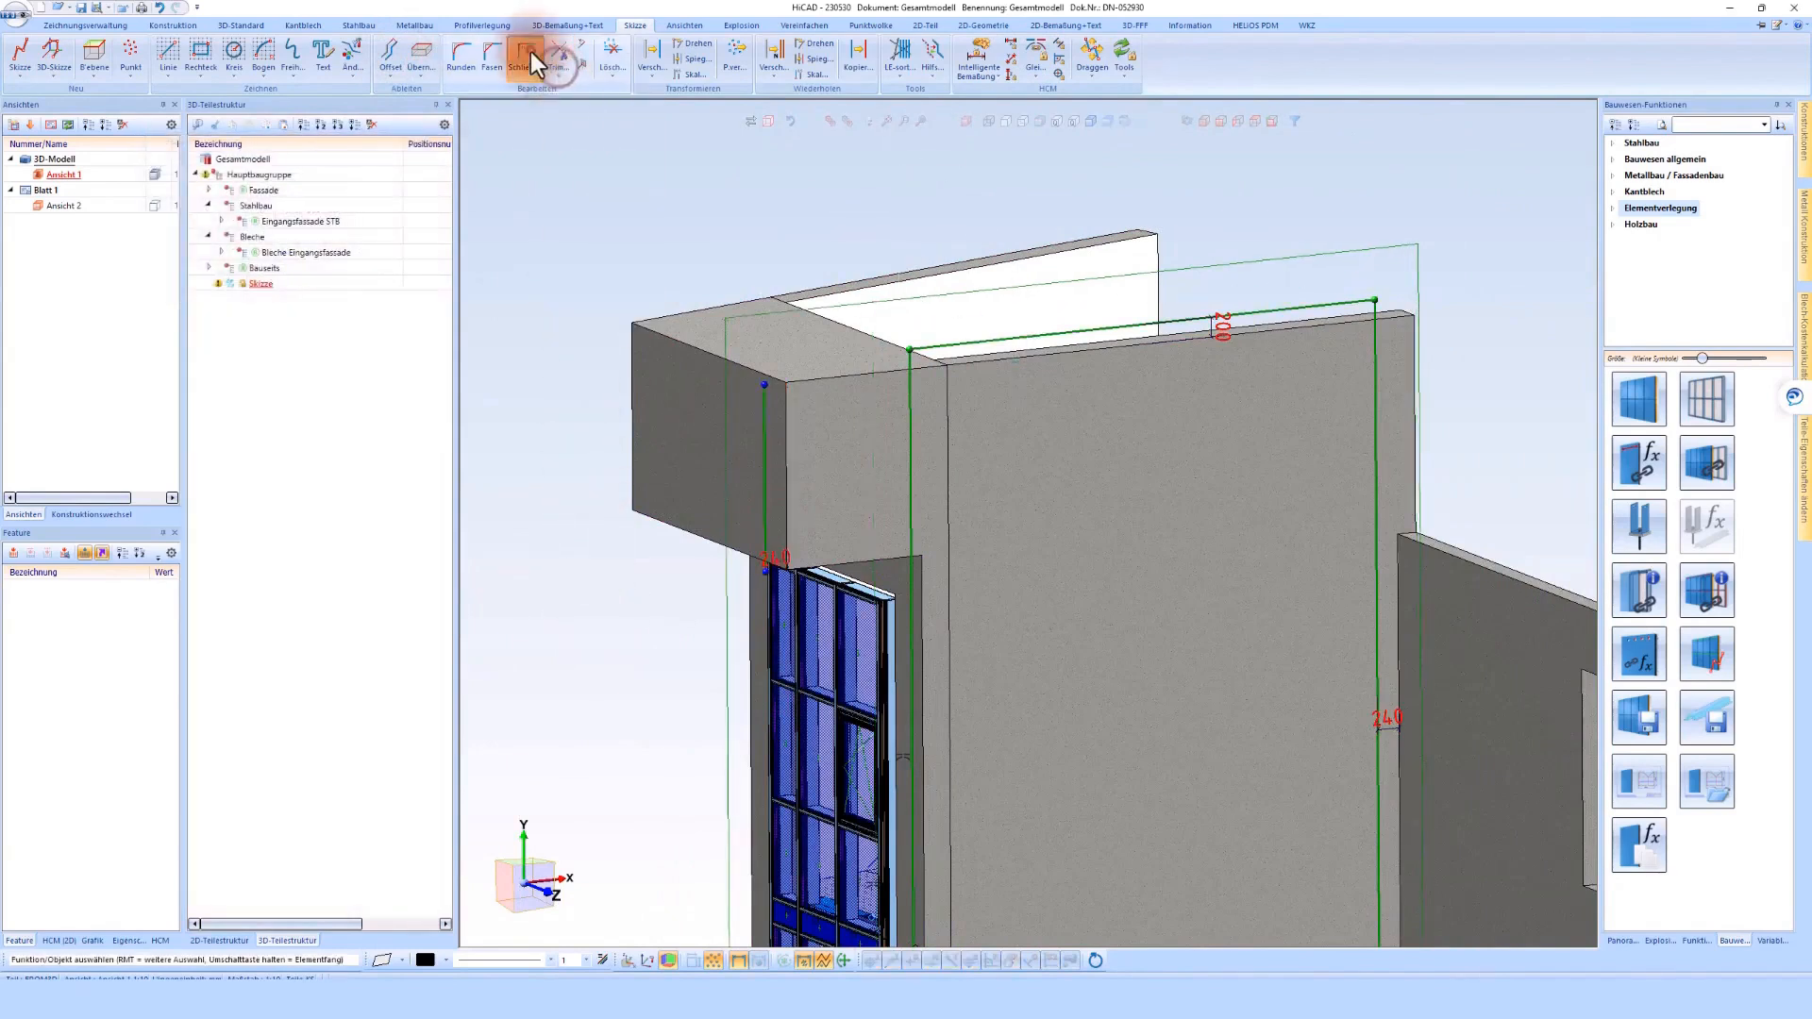
scroll(782, 389, up, 2)
middle_click(781, 388)
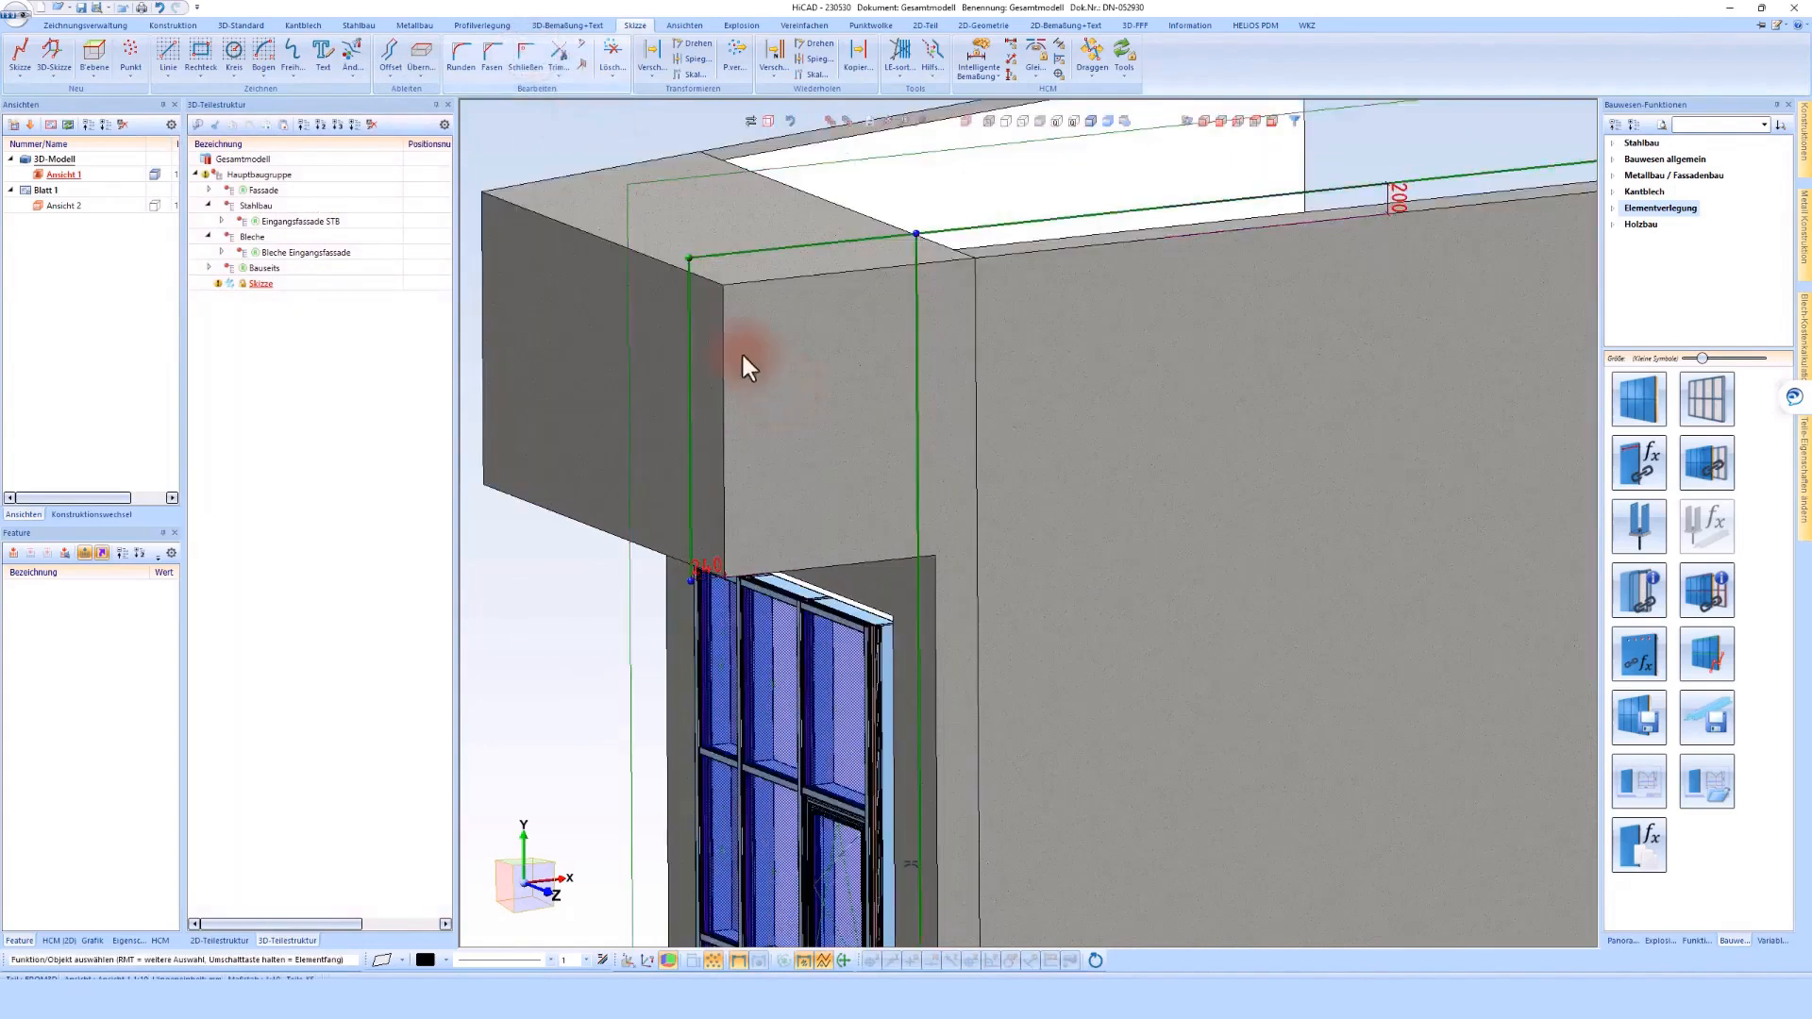
Offset the canopy block's lower front edge downward by 240 mm to create a new sketch line
click(408, 59)
click(807, 566)
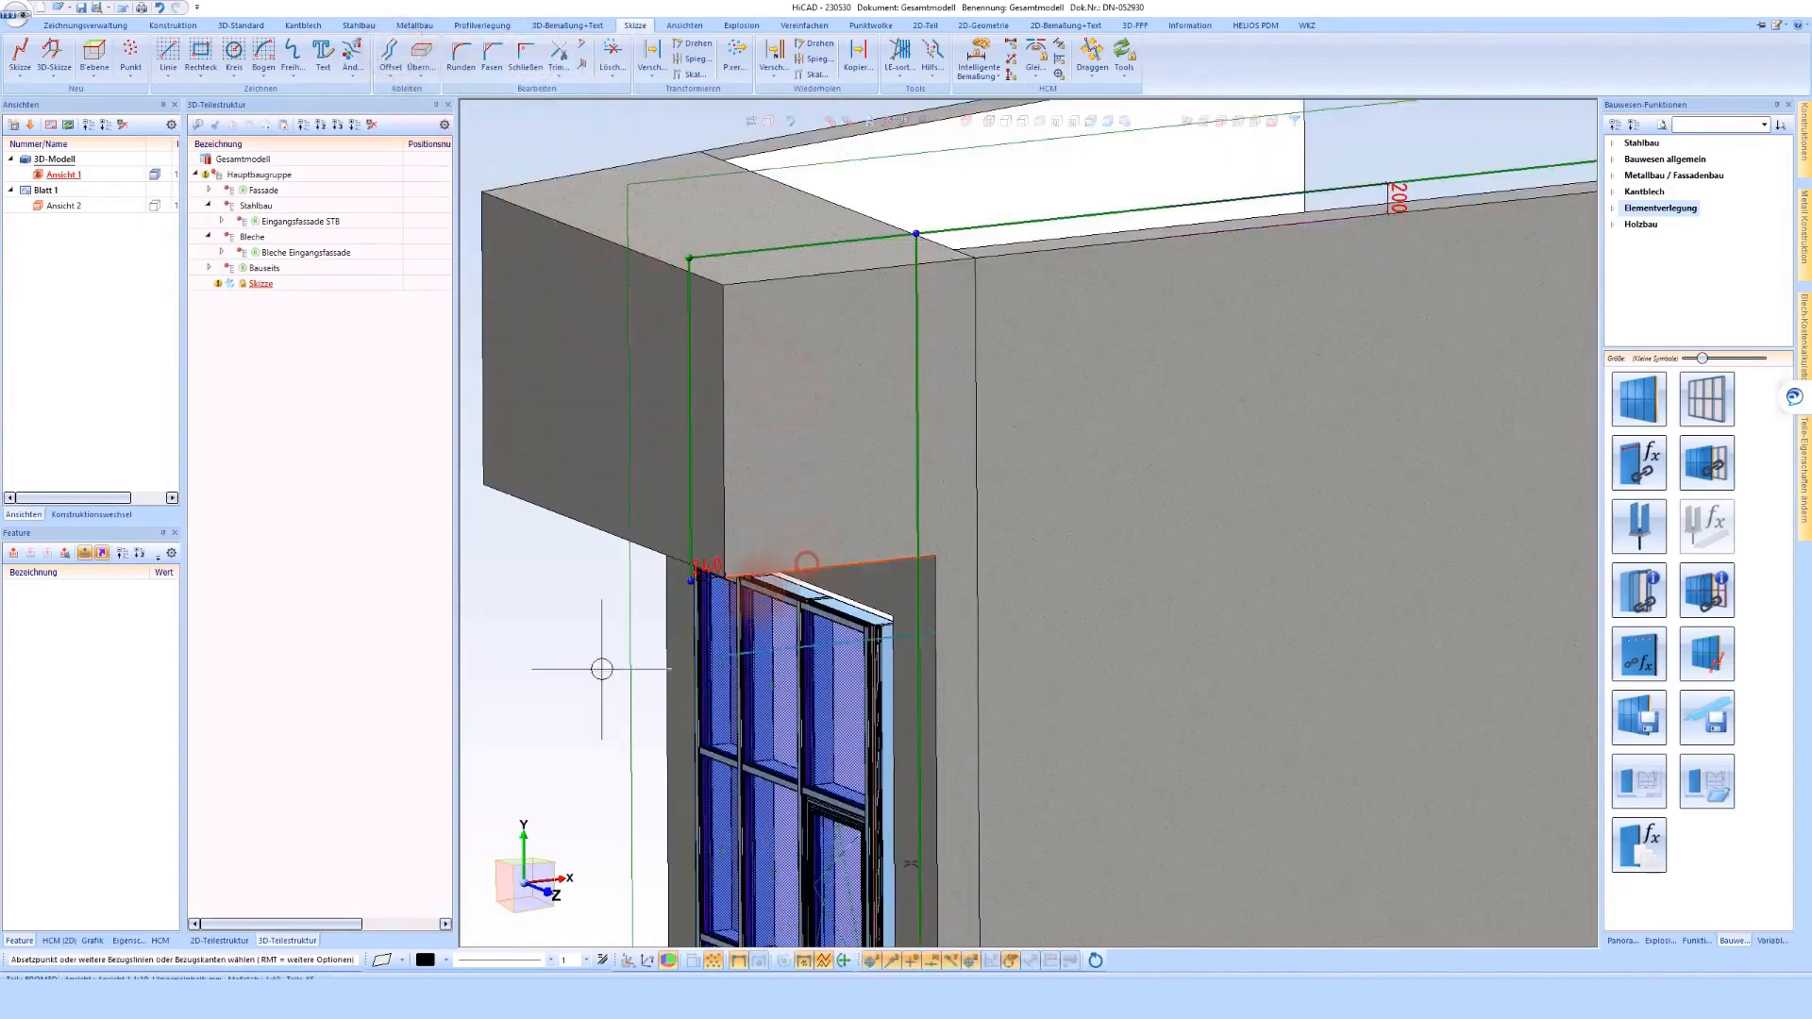
click(587, 701)
text(240)
key(Return)
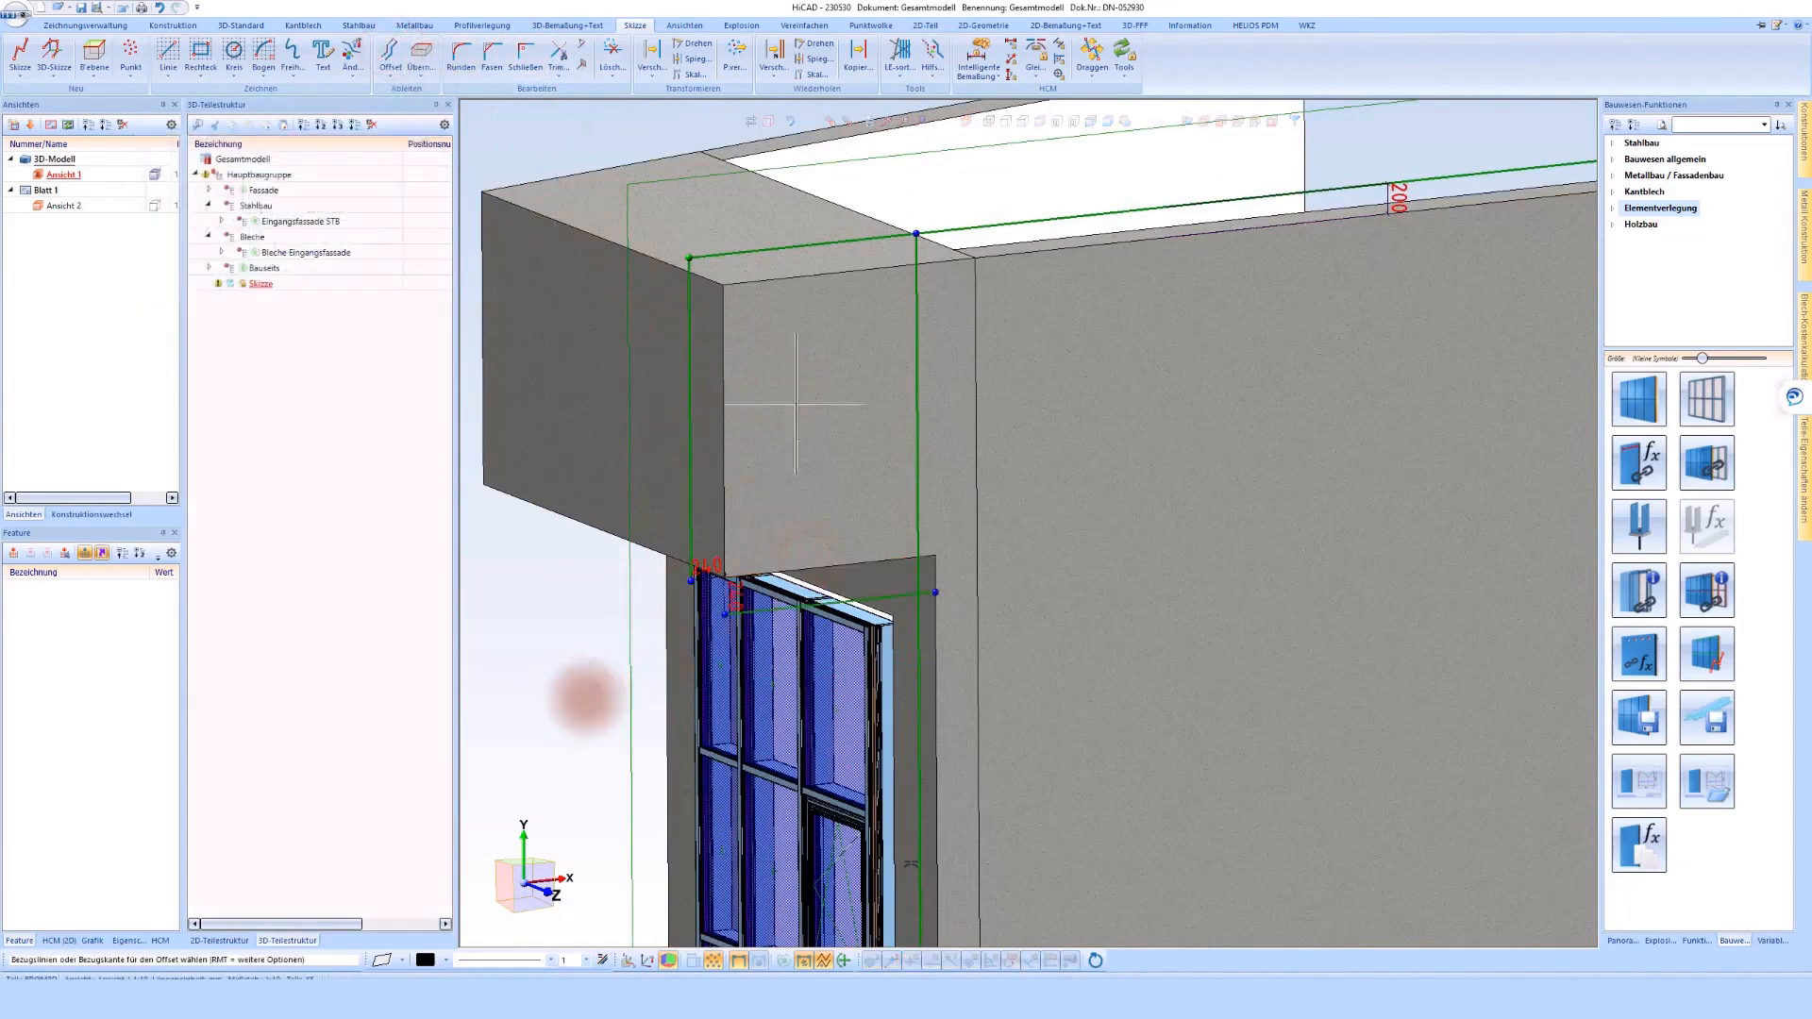
middle_click(575, 566)
Close the corner between the new lower line and the canopy's vertical line, and extend the lower line to the outline's far vertical line
click(526, 57)
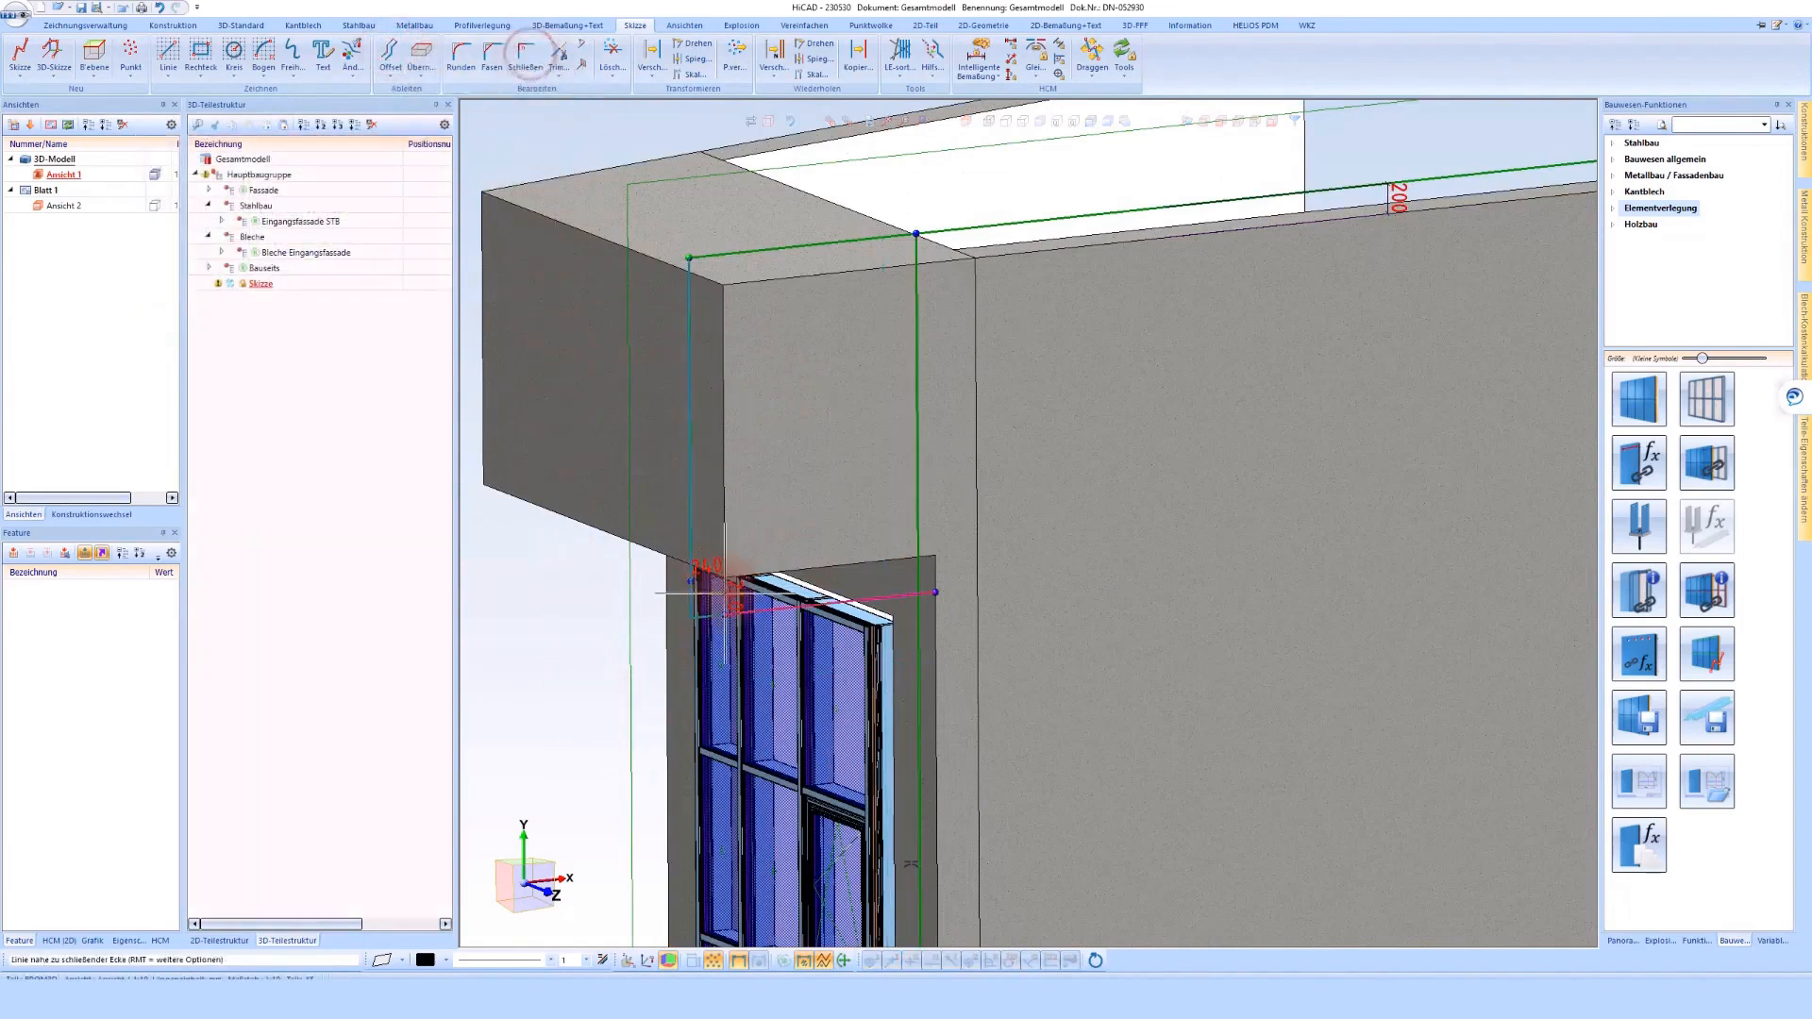
click(578, 63)
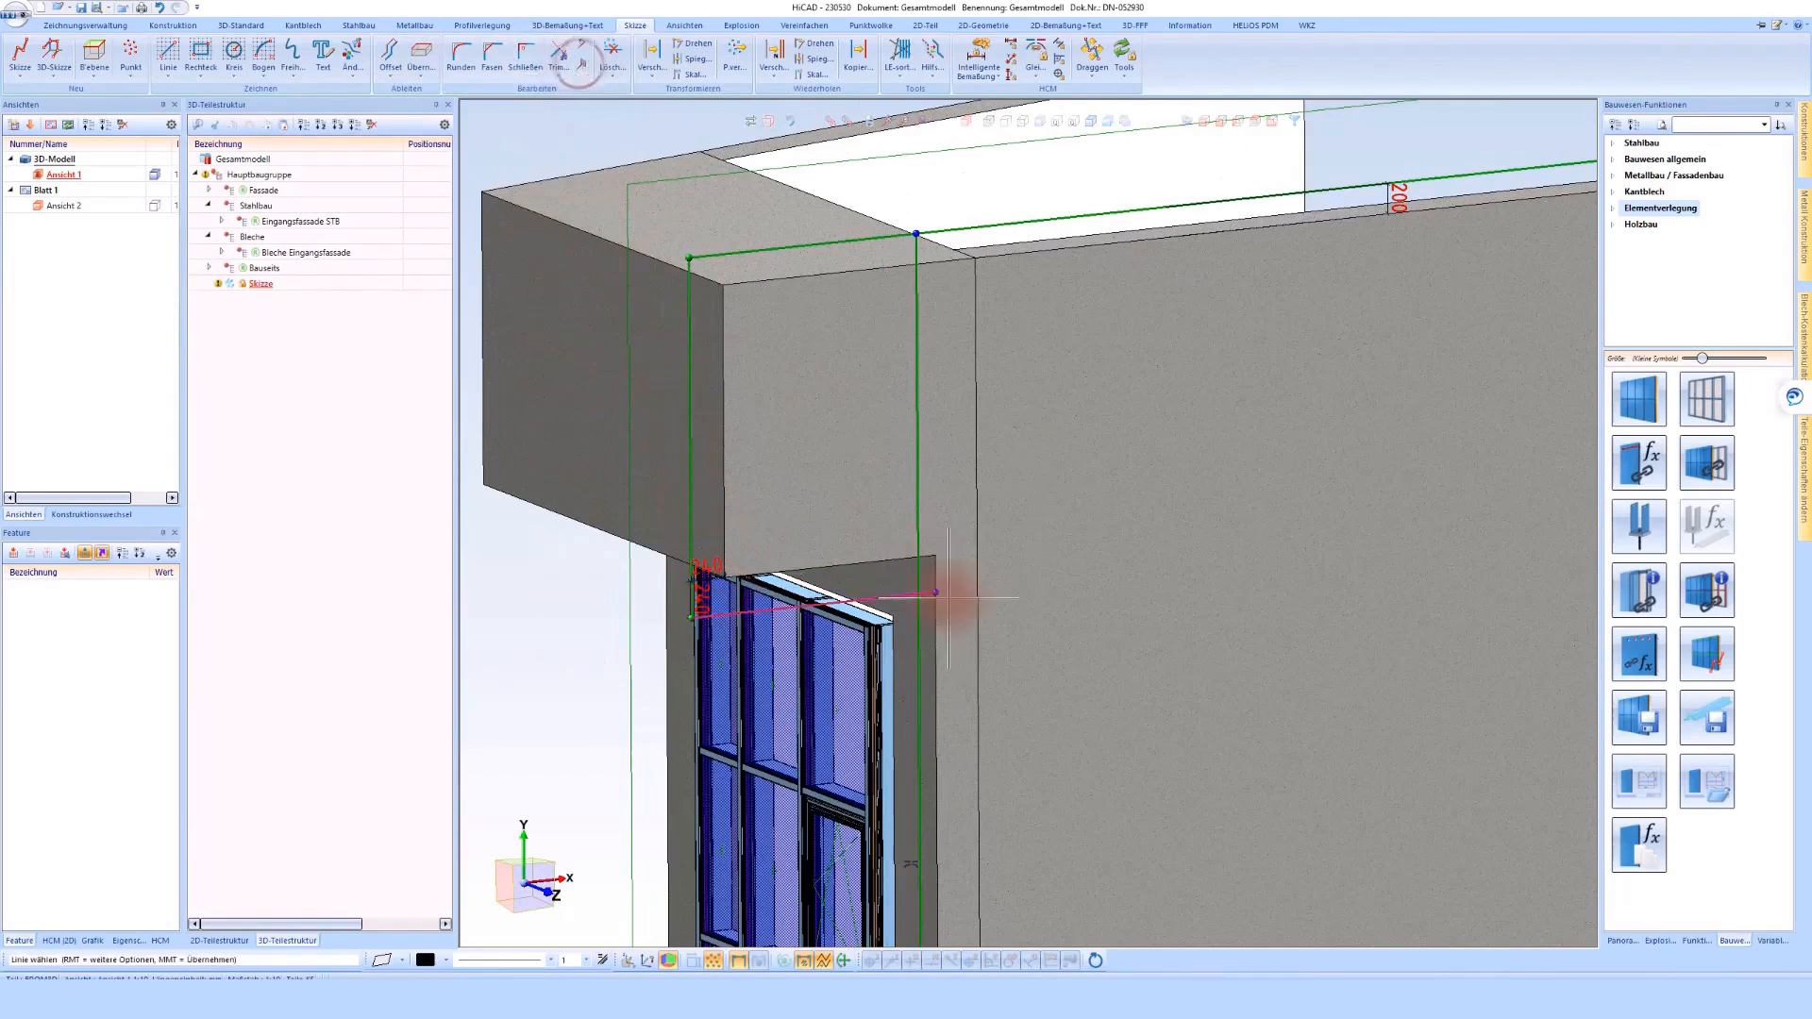
click(953, 598)
scroll(958, 597, down, 3)
click(1190, 564)
scroll(929, 330, down, 2)
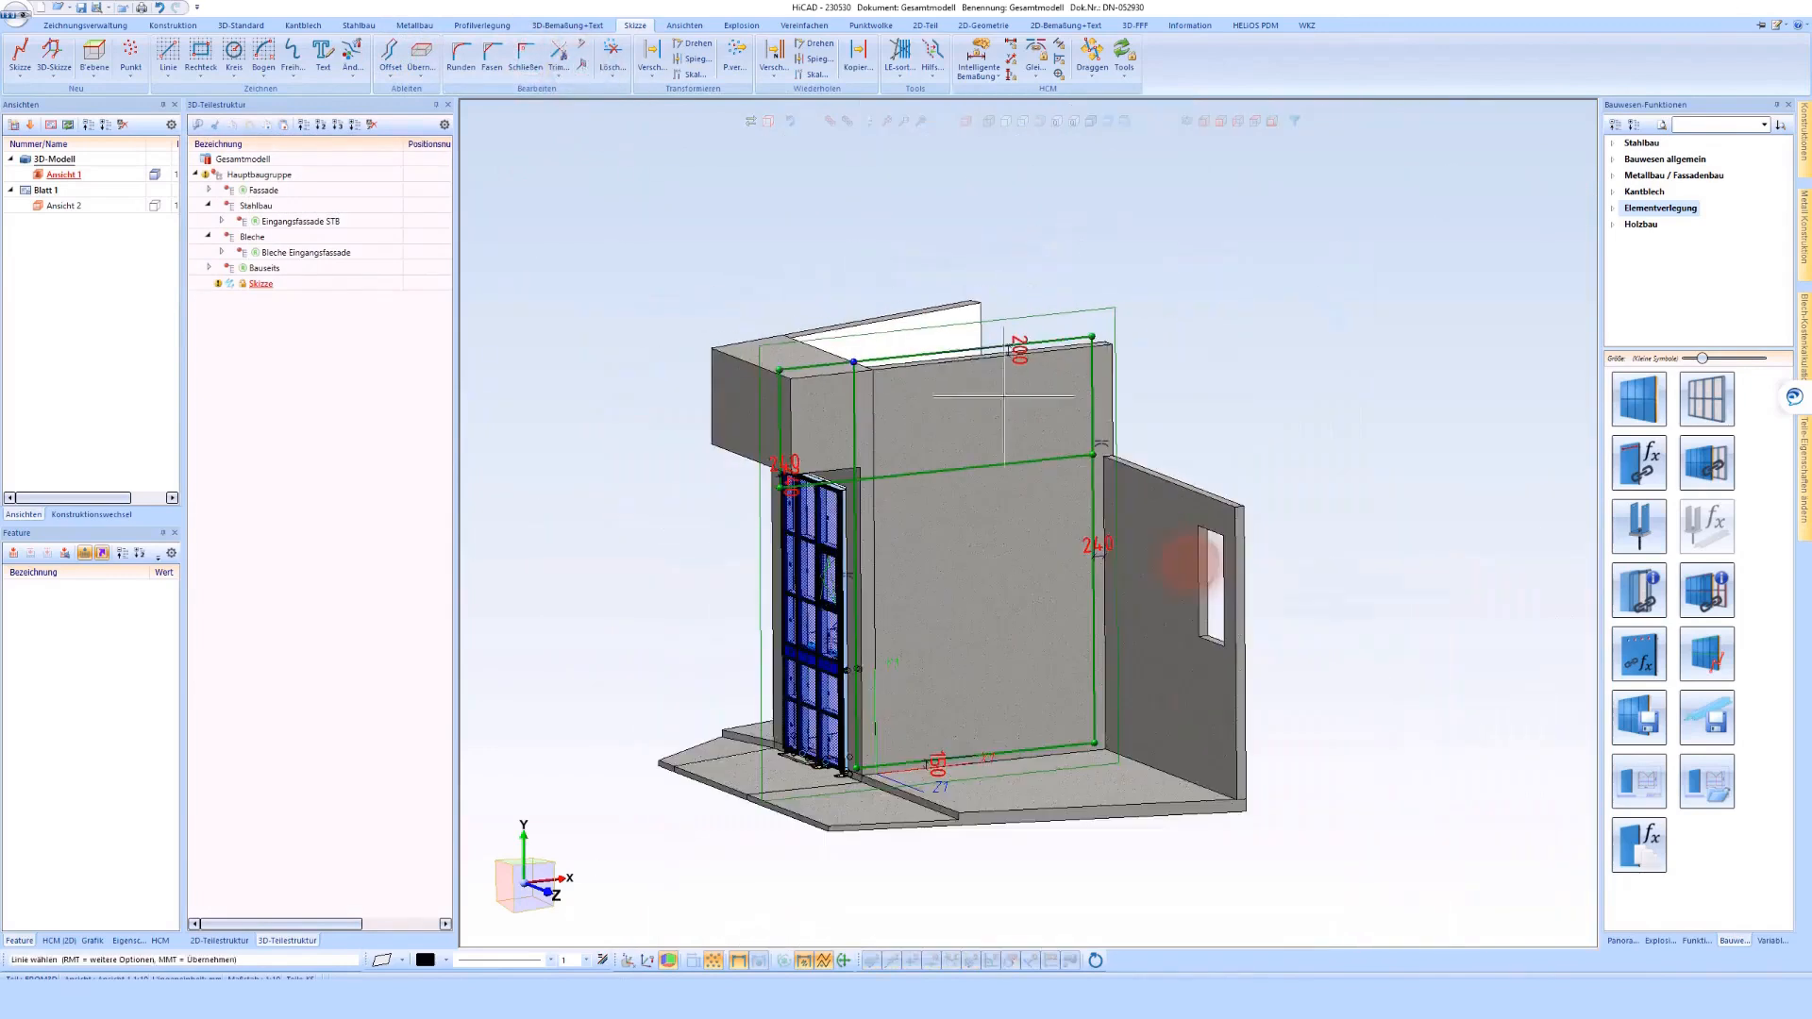
scroll(971, 671, up, 2)
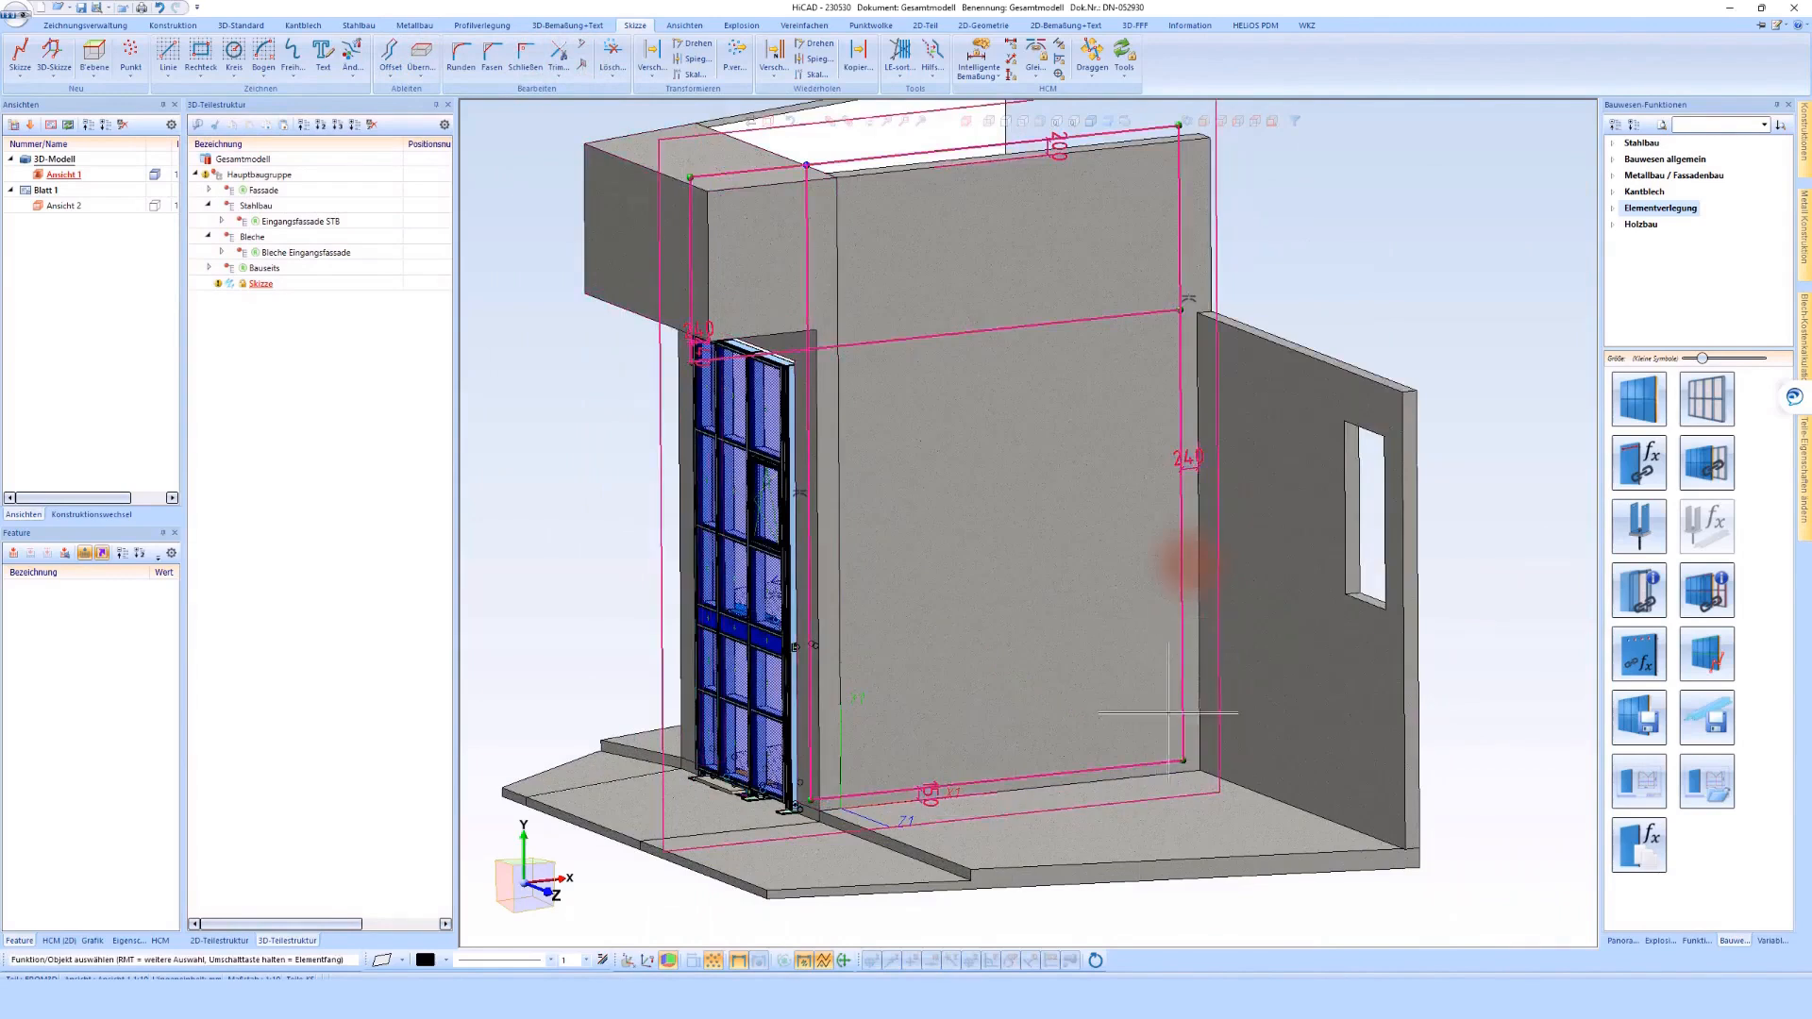
scroll(1056, 641, down, 1)
Offset the vertical line beside the glazed facade across the wall as three successive lines, each spaced 1500 mm
click(388, 48)
click(856, 679)
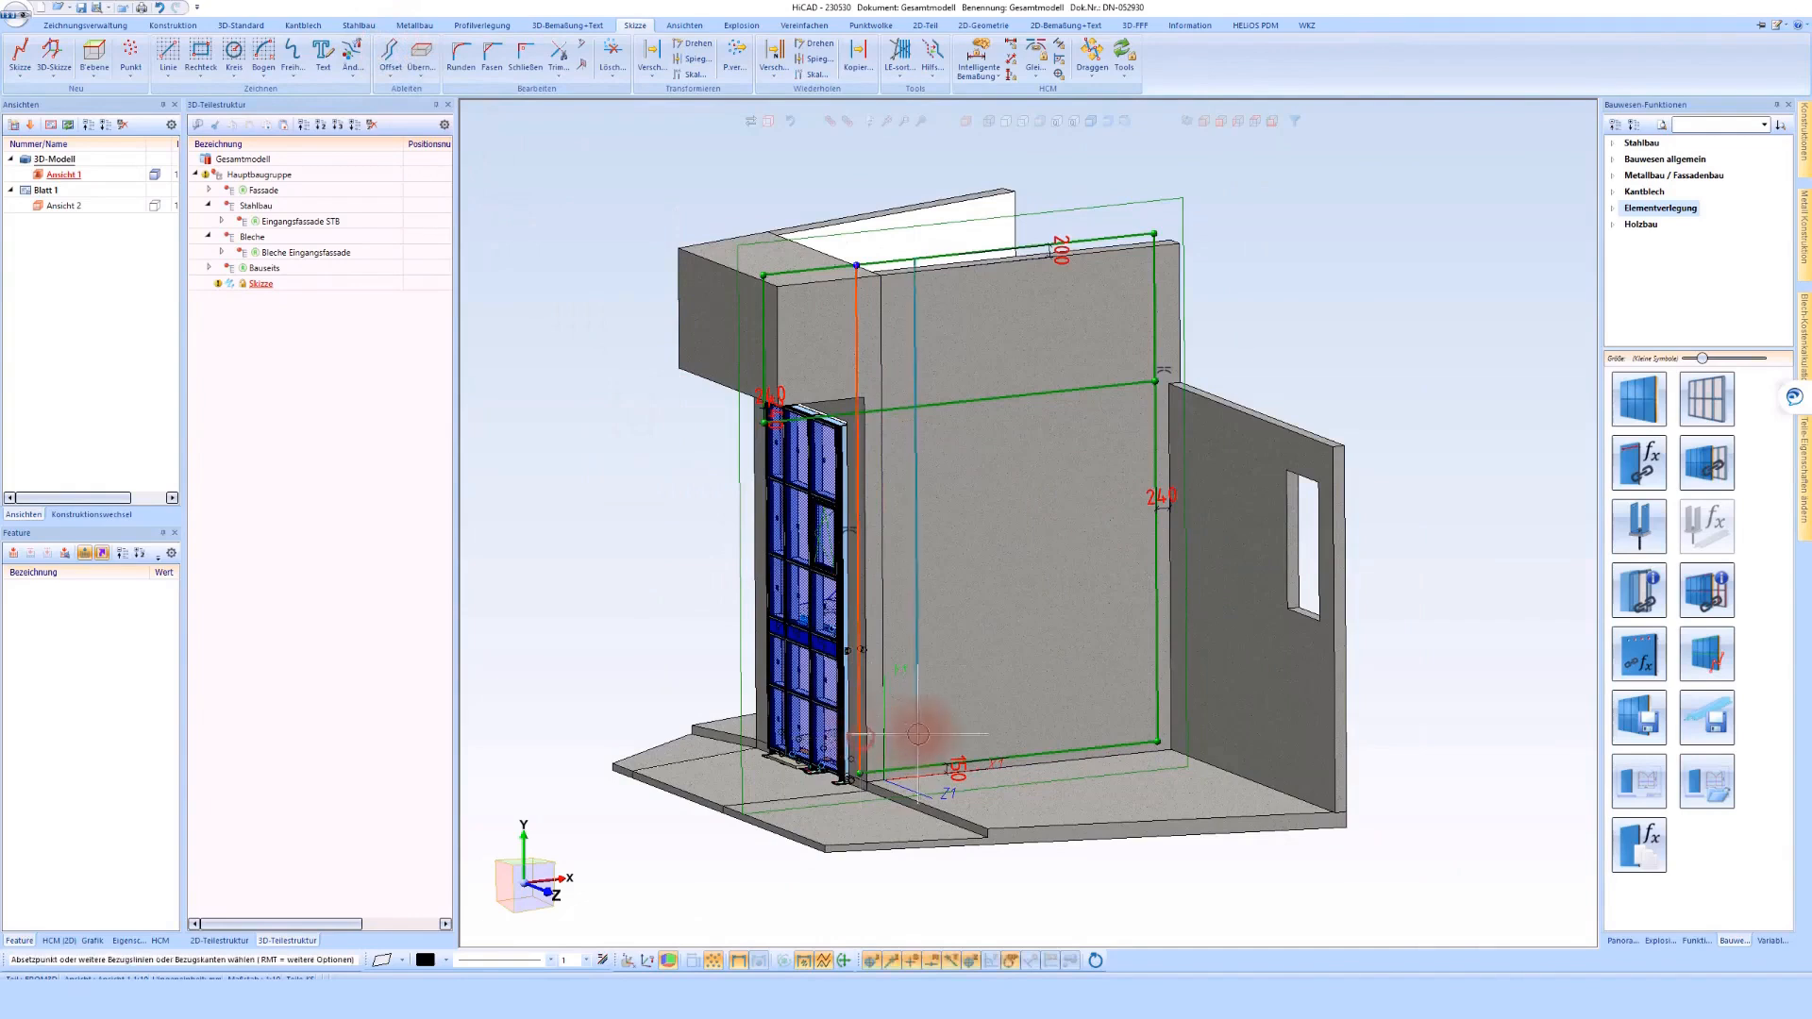
click(921, 735)
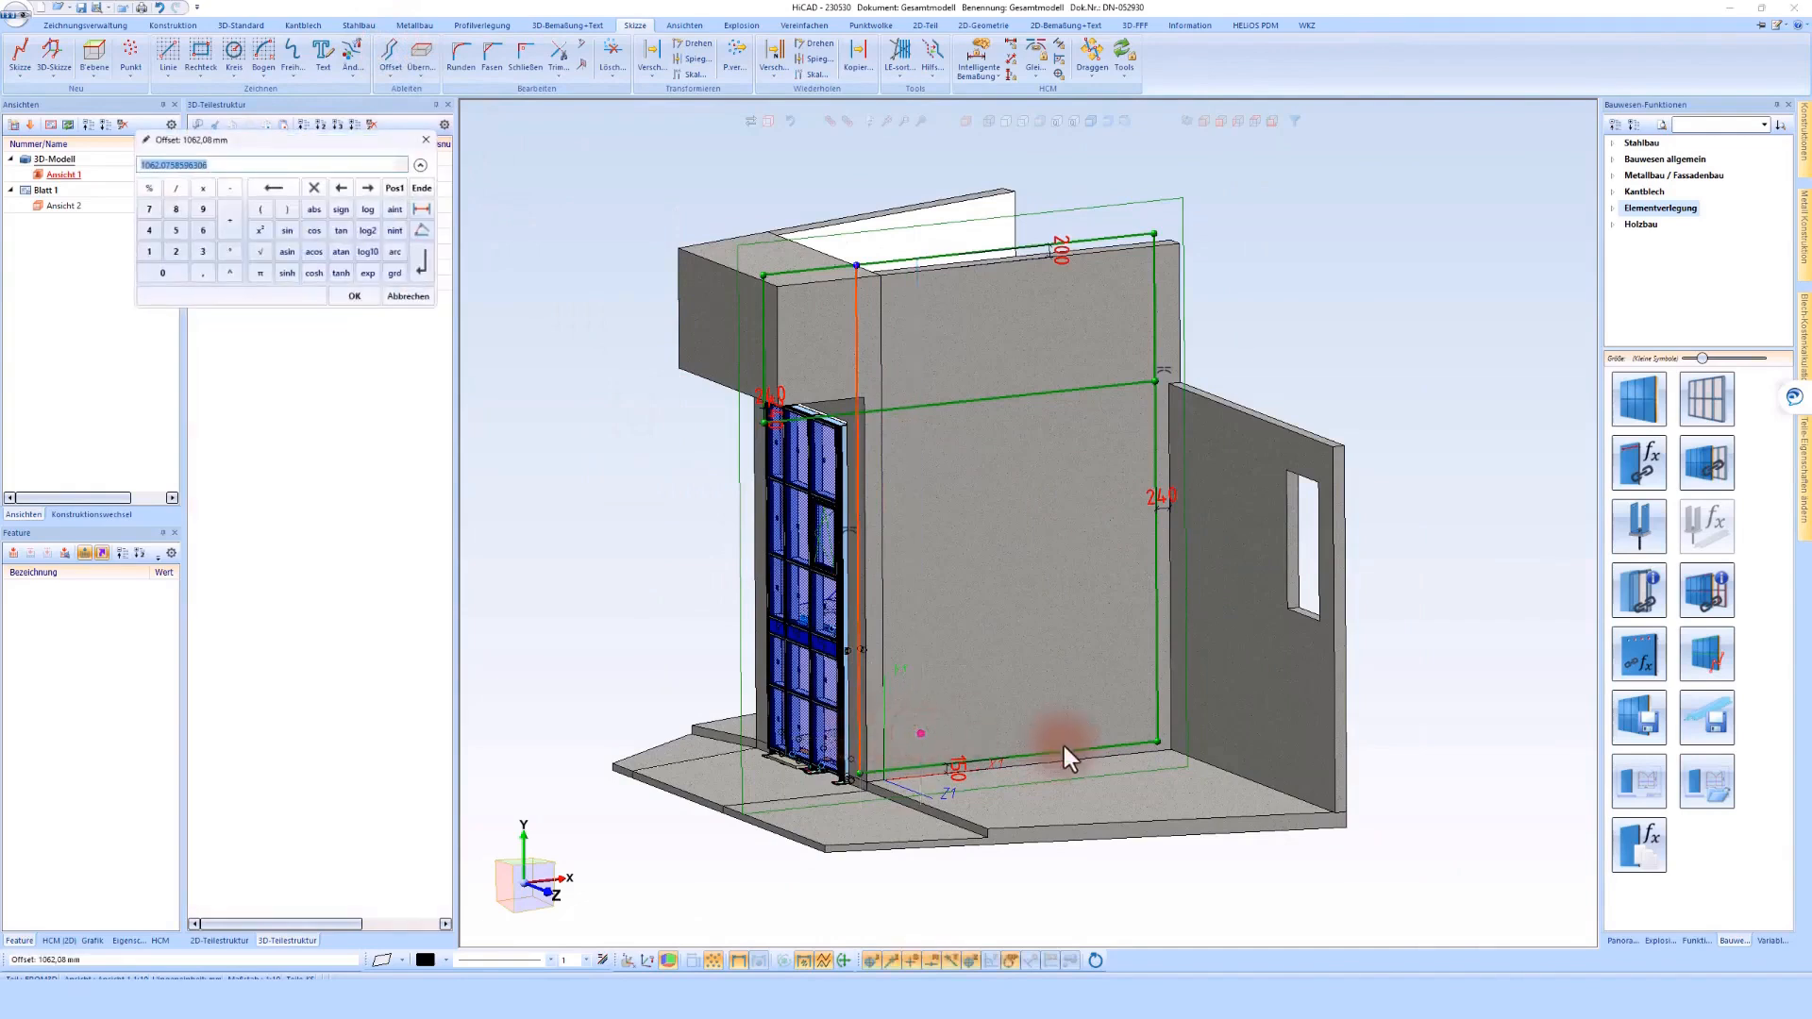
text(1500)
key(Return)
click(954, 663)
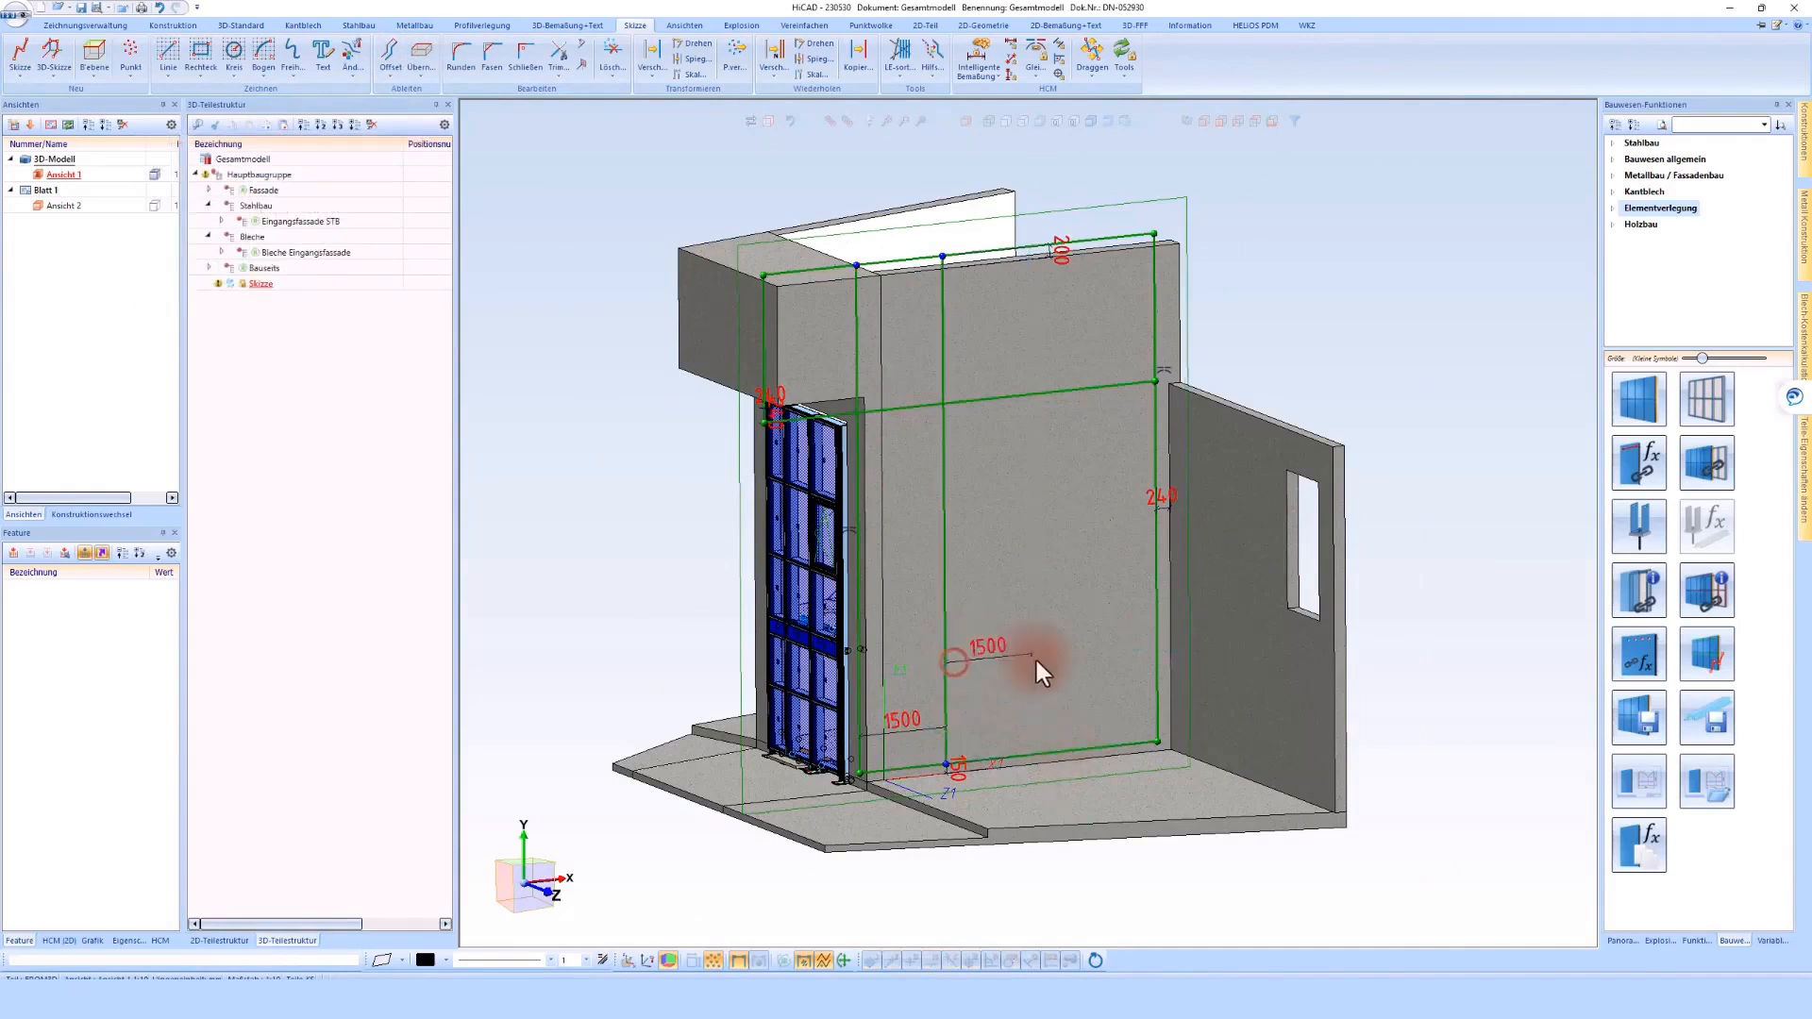
click(1035, 660)
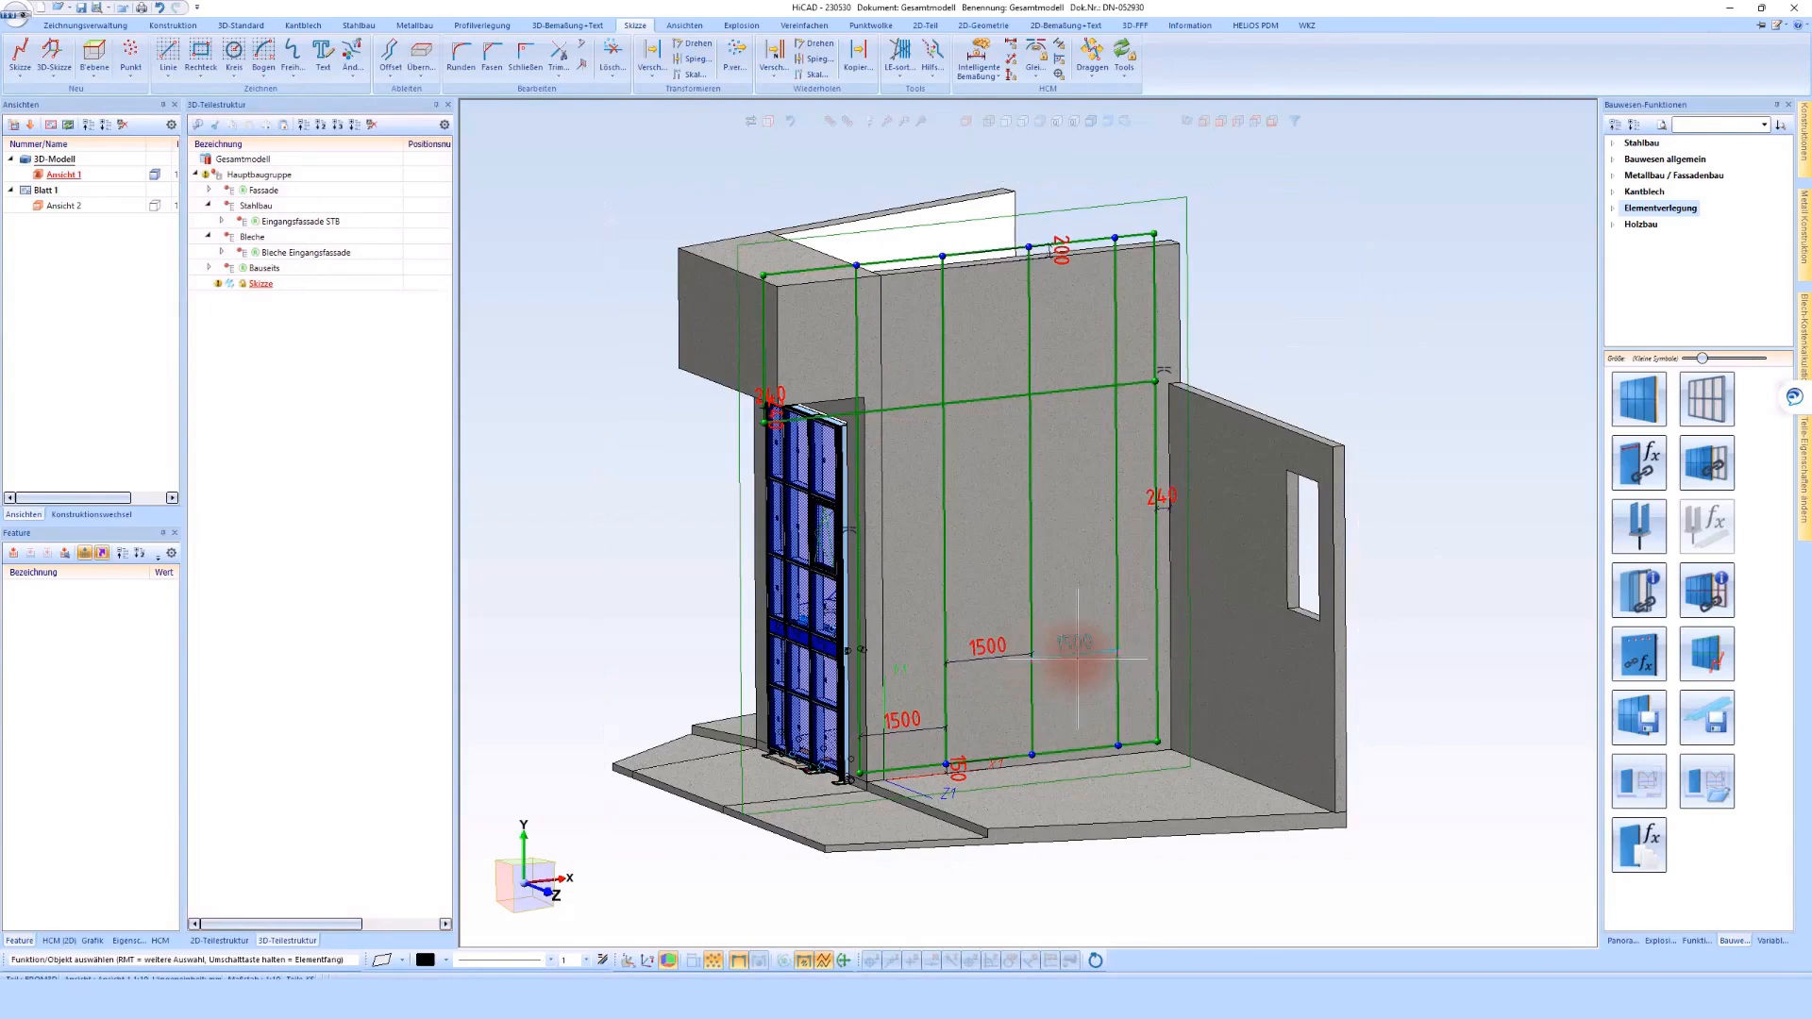
Try a spacing of 800 mm and then 1000 mm for the last of the offset vertical lines
double_click(1074, 646)
text(800)
key(Return)
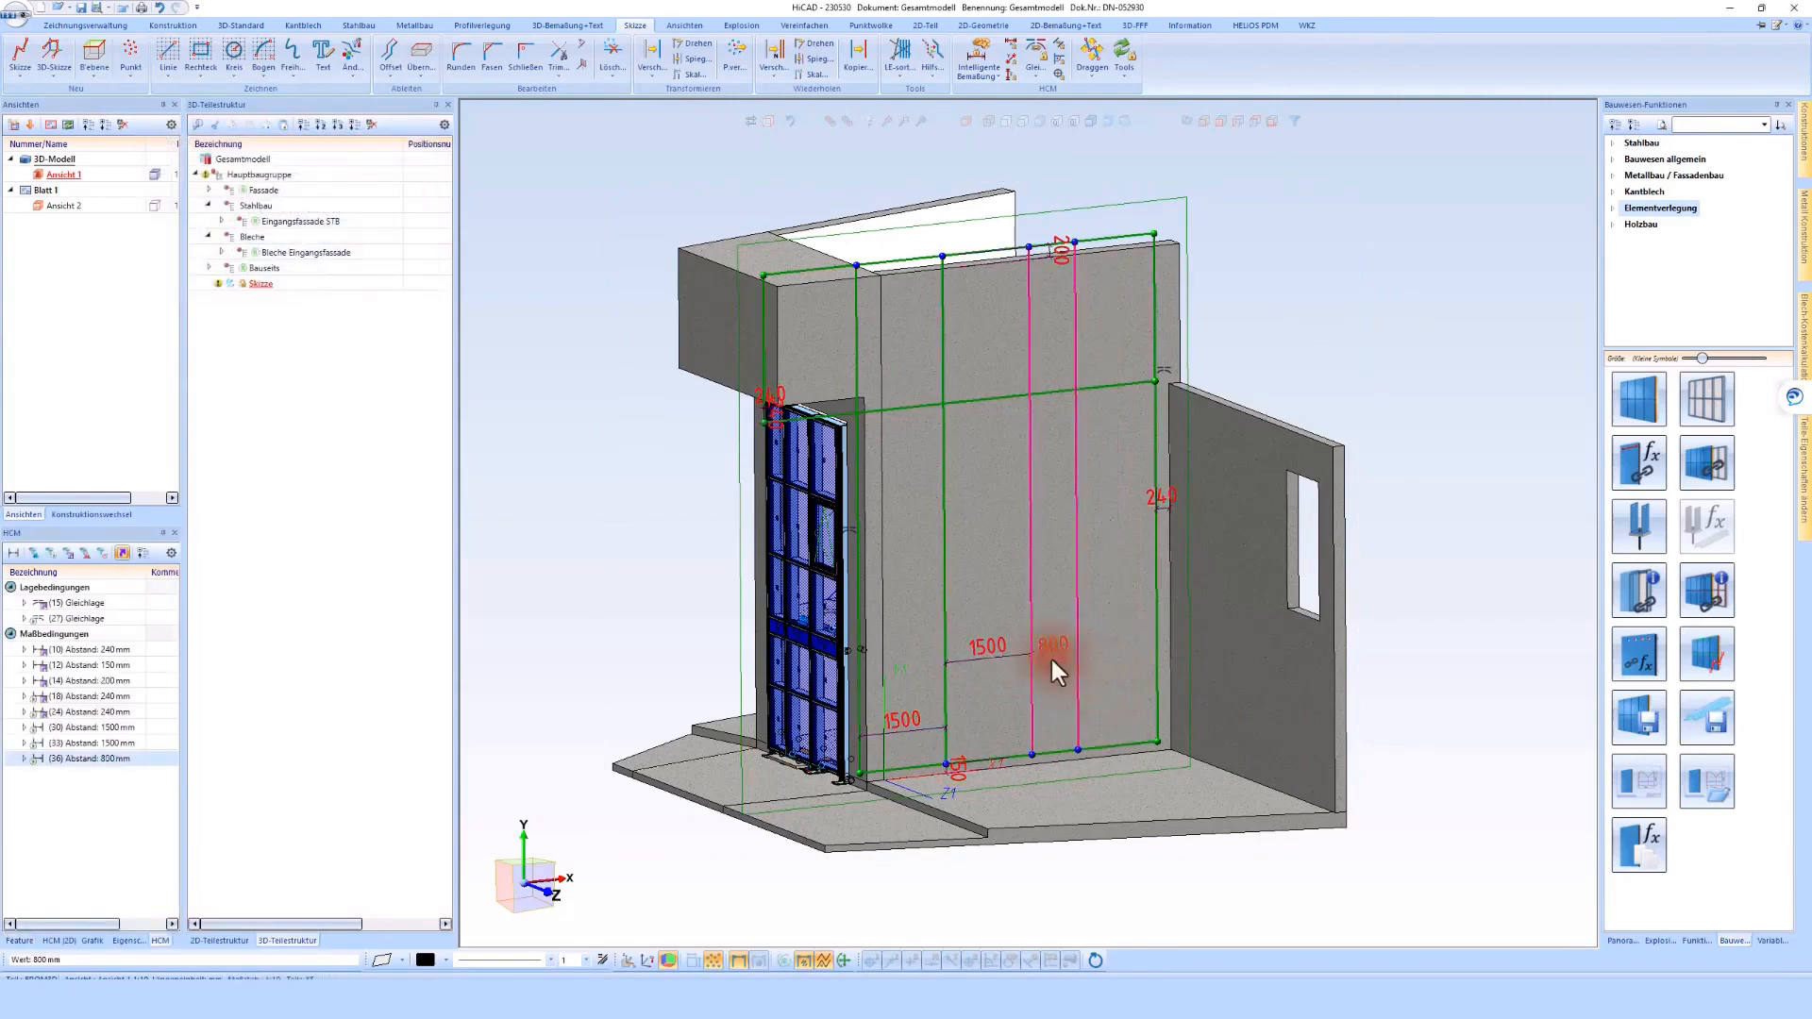
double_click(1050, 651)
text(1000)
key(Return)
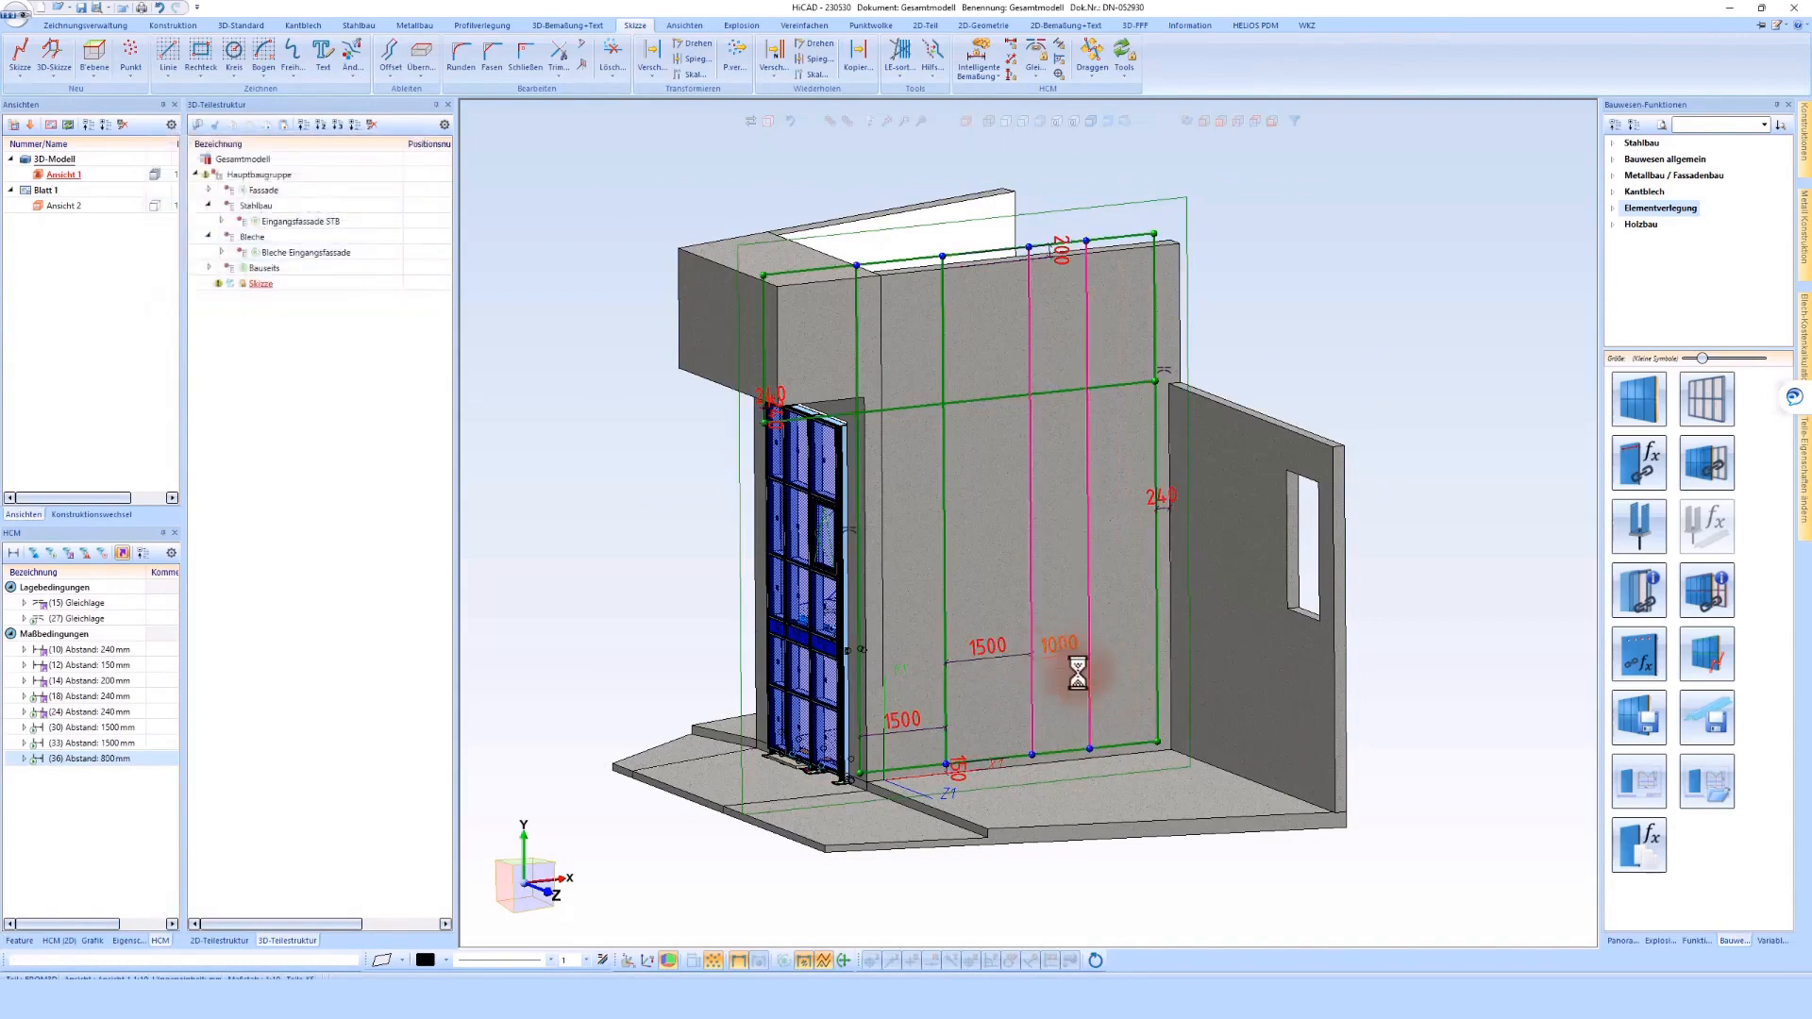
Dimension the overall width between the vertical line beside the glazed facade and the outline's far vertical line, and remove the dimension
click(568, 28)
click(23, 55)
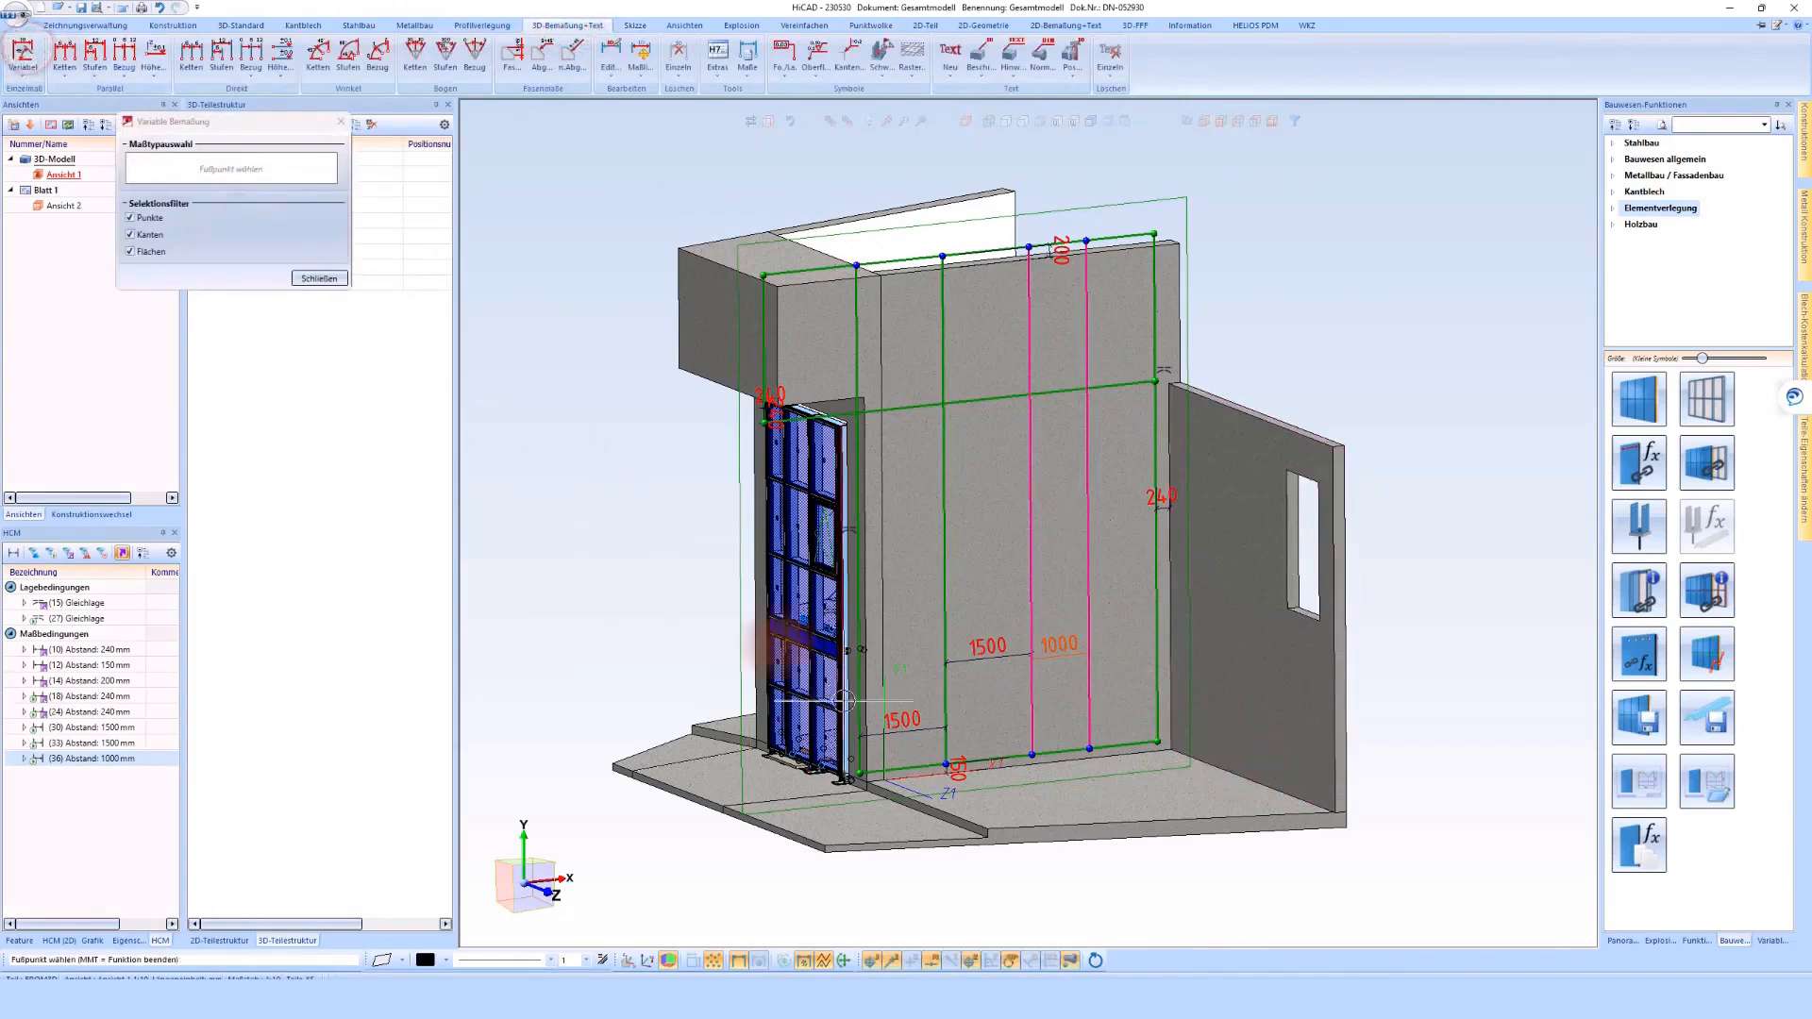
click(1151, 679)
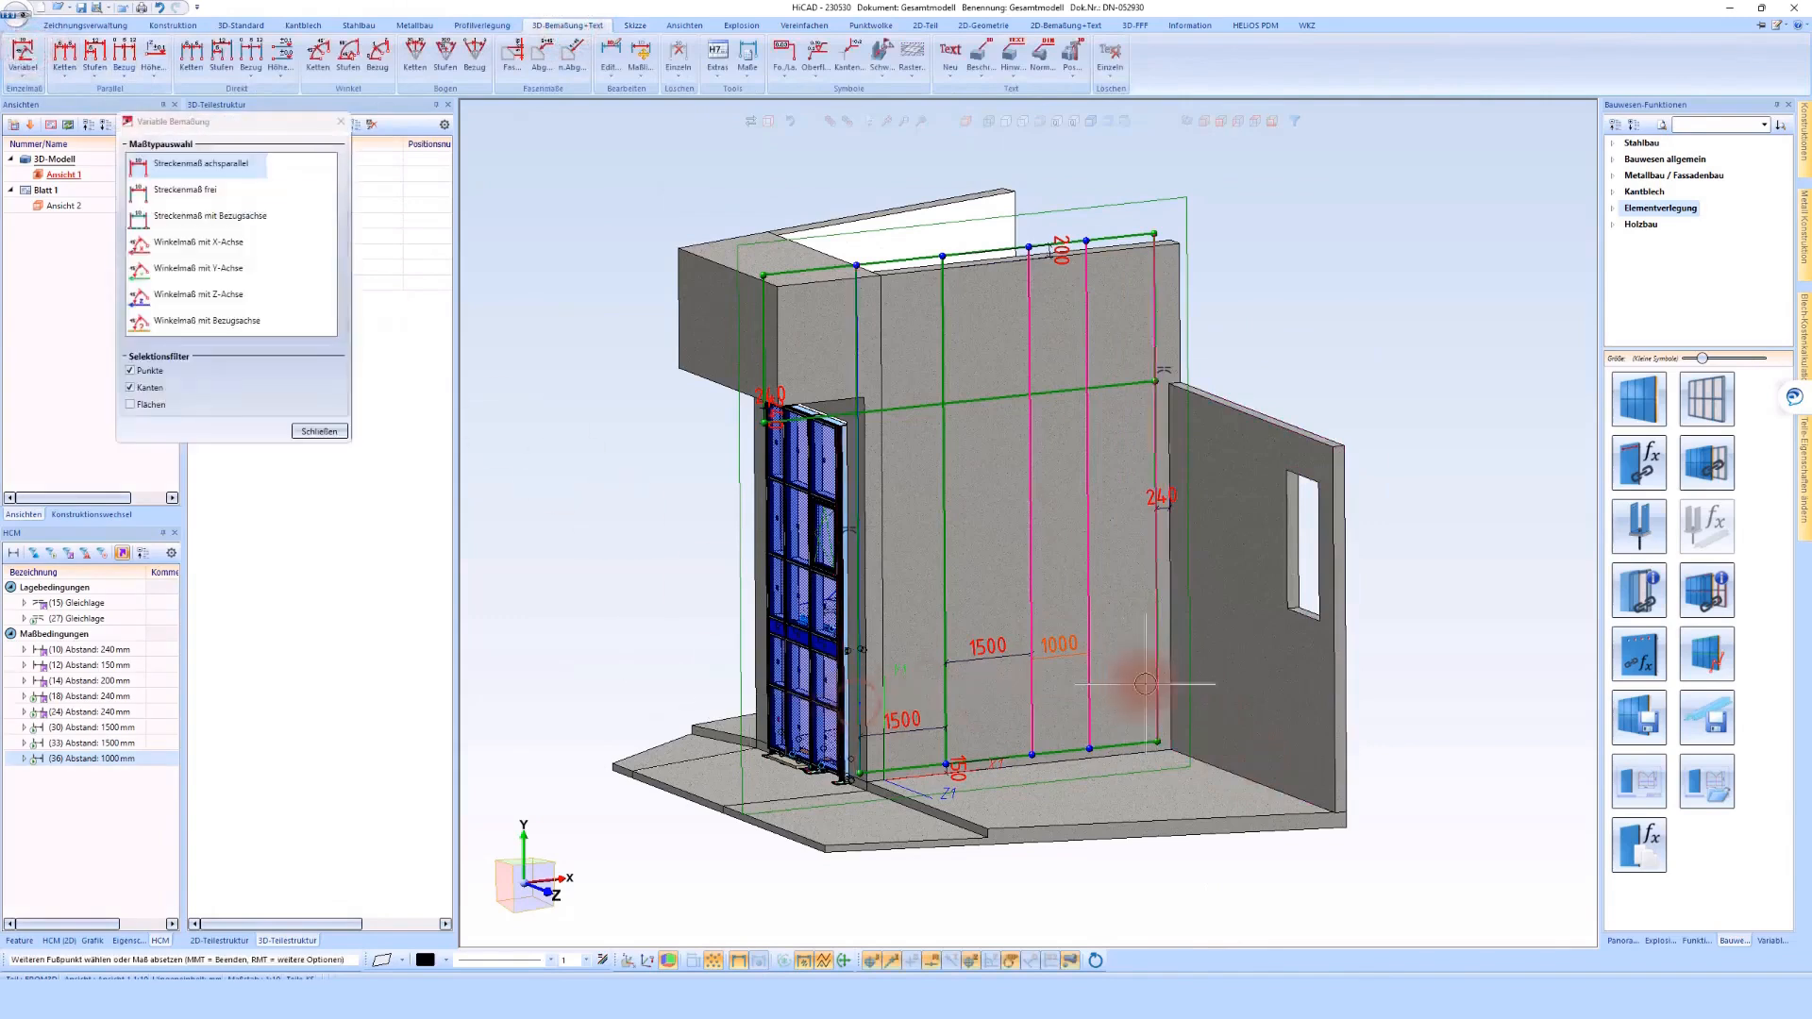
click(1139, 882)
scroll(1085, 868, up, 5)
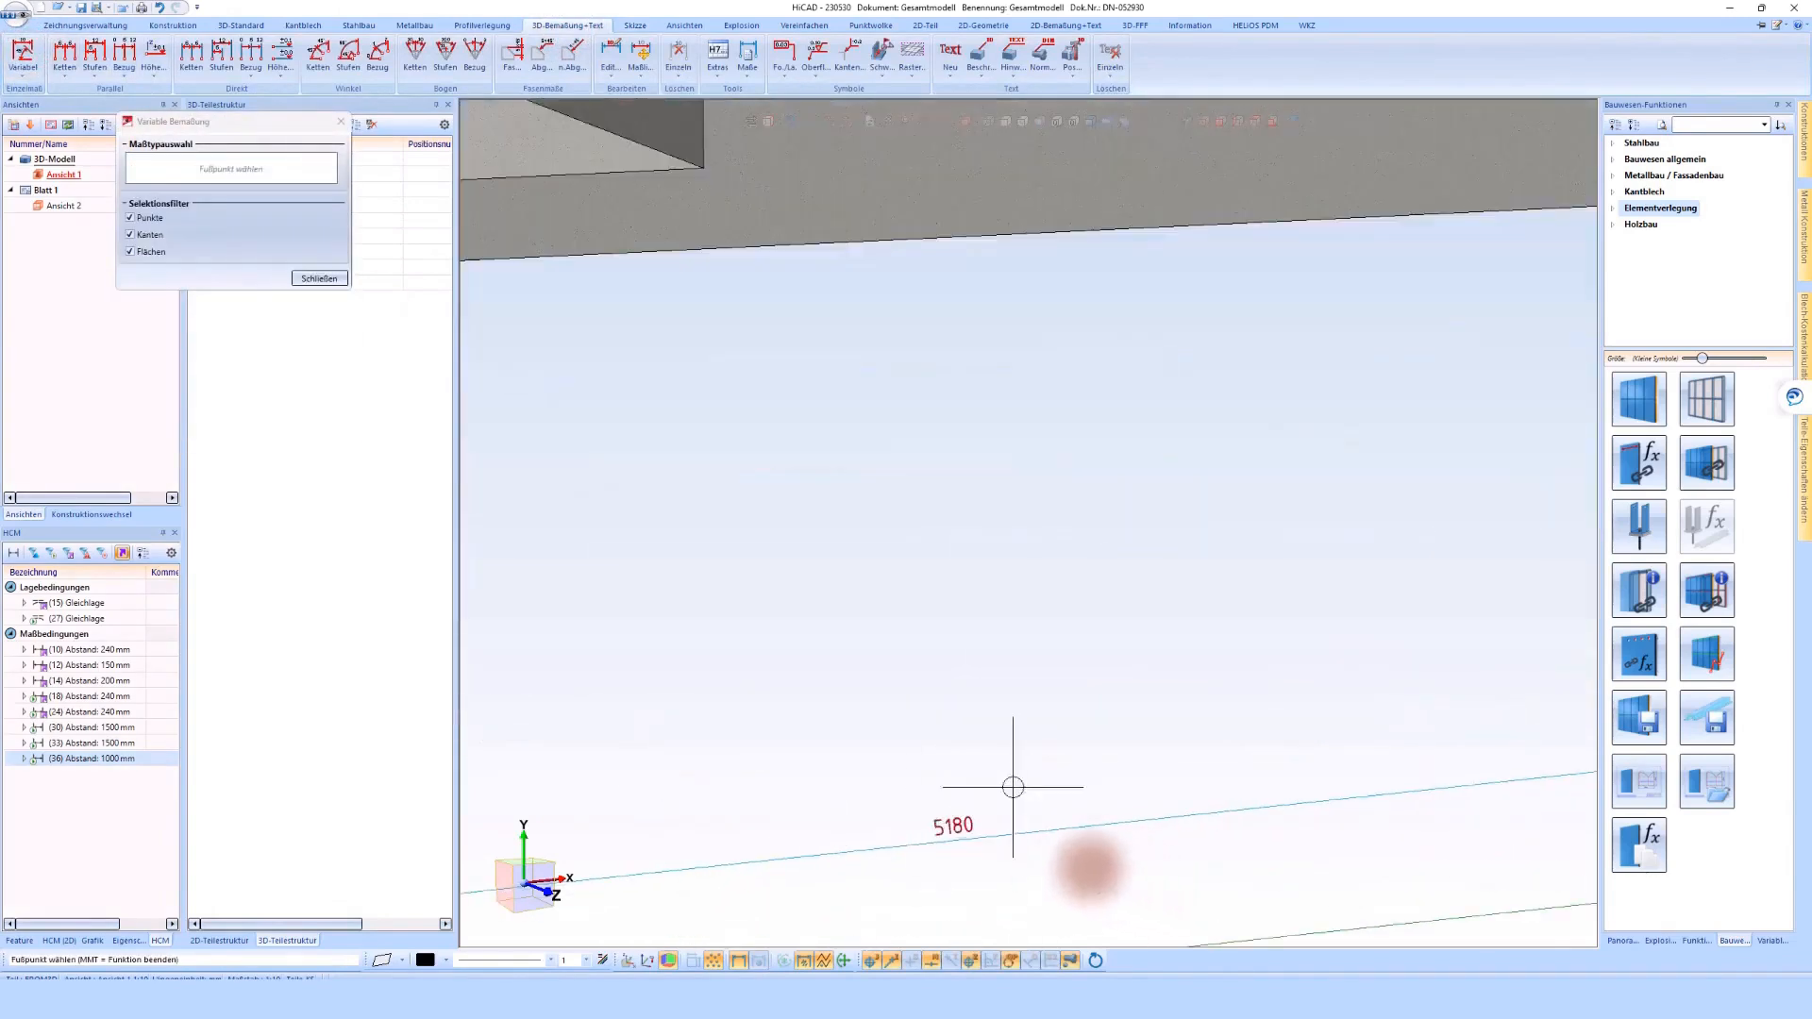
middle_click(957, 837)
right_click(955, 835)
click(1012, 713)
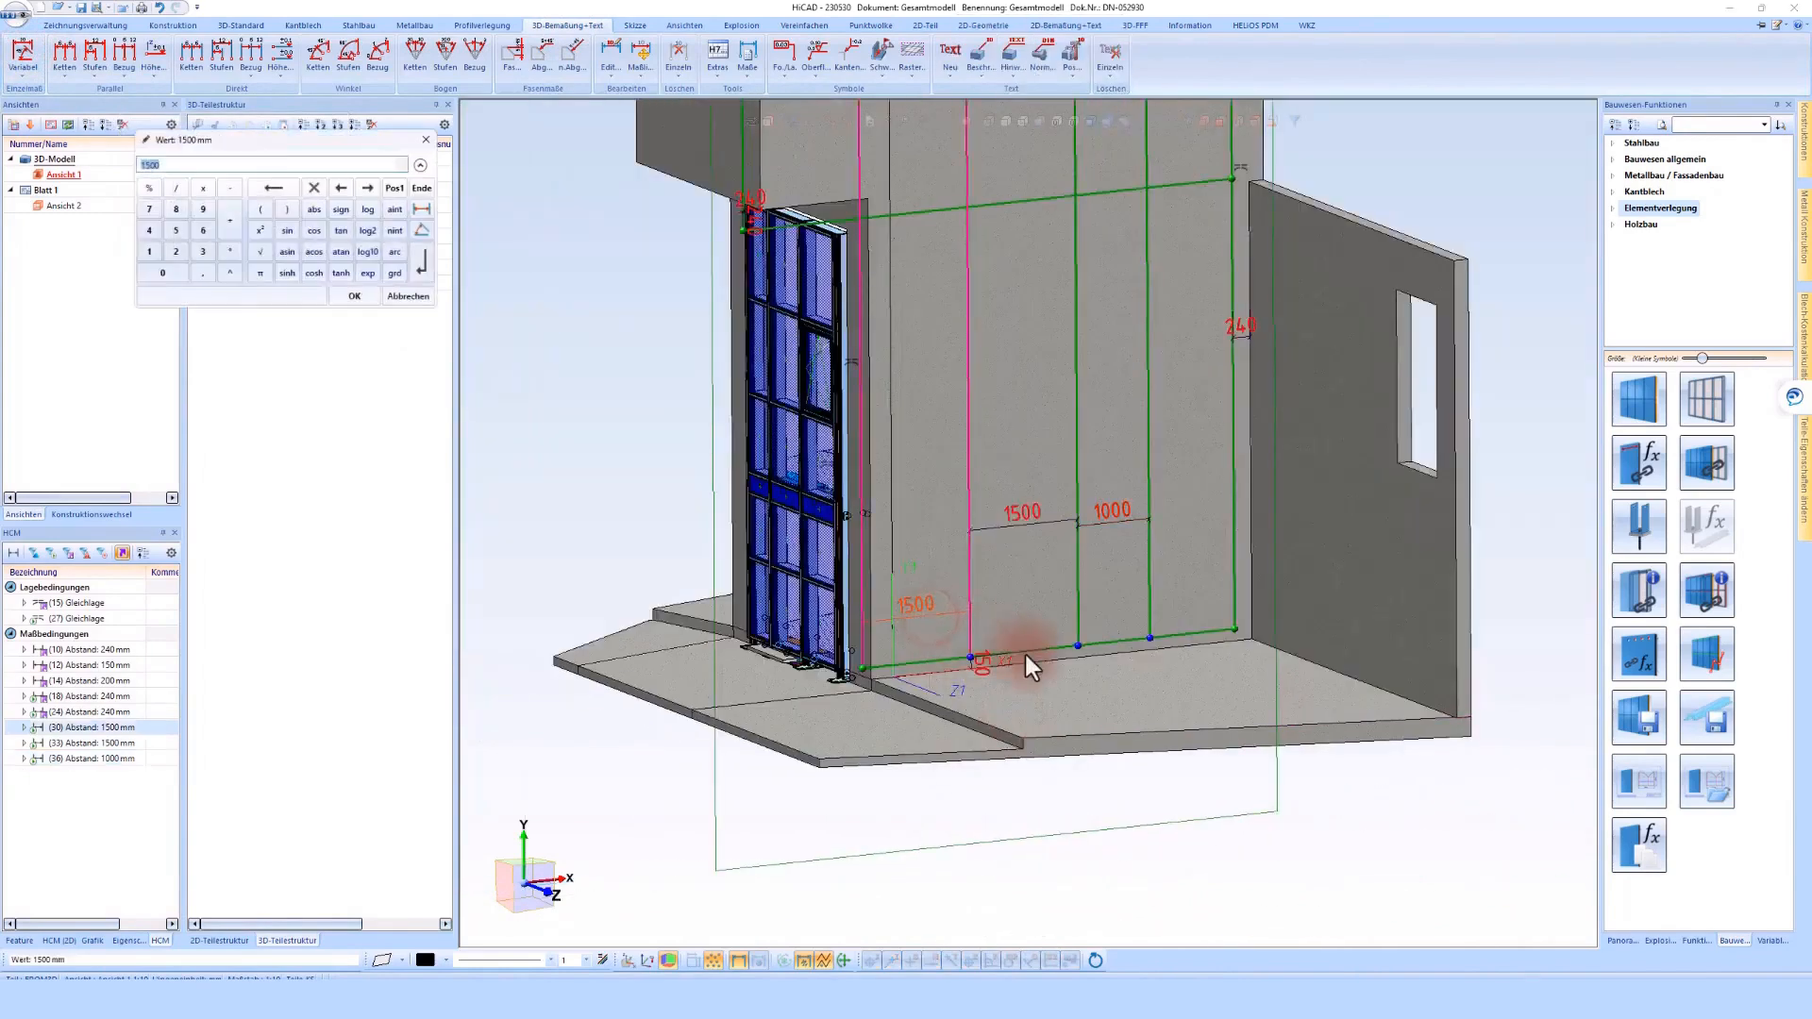
Set the spacing of all three offset vertical lines to the formula 5180/4
text(4)
key(Return)
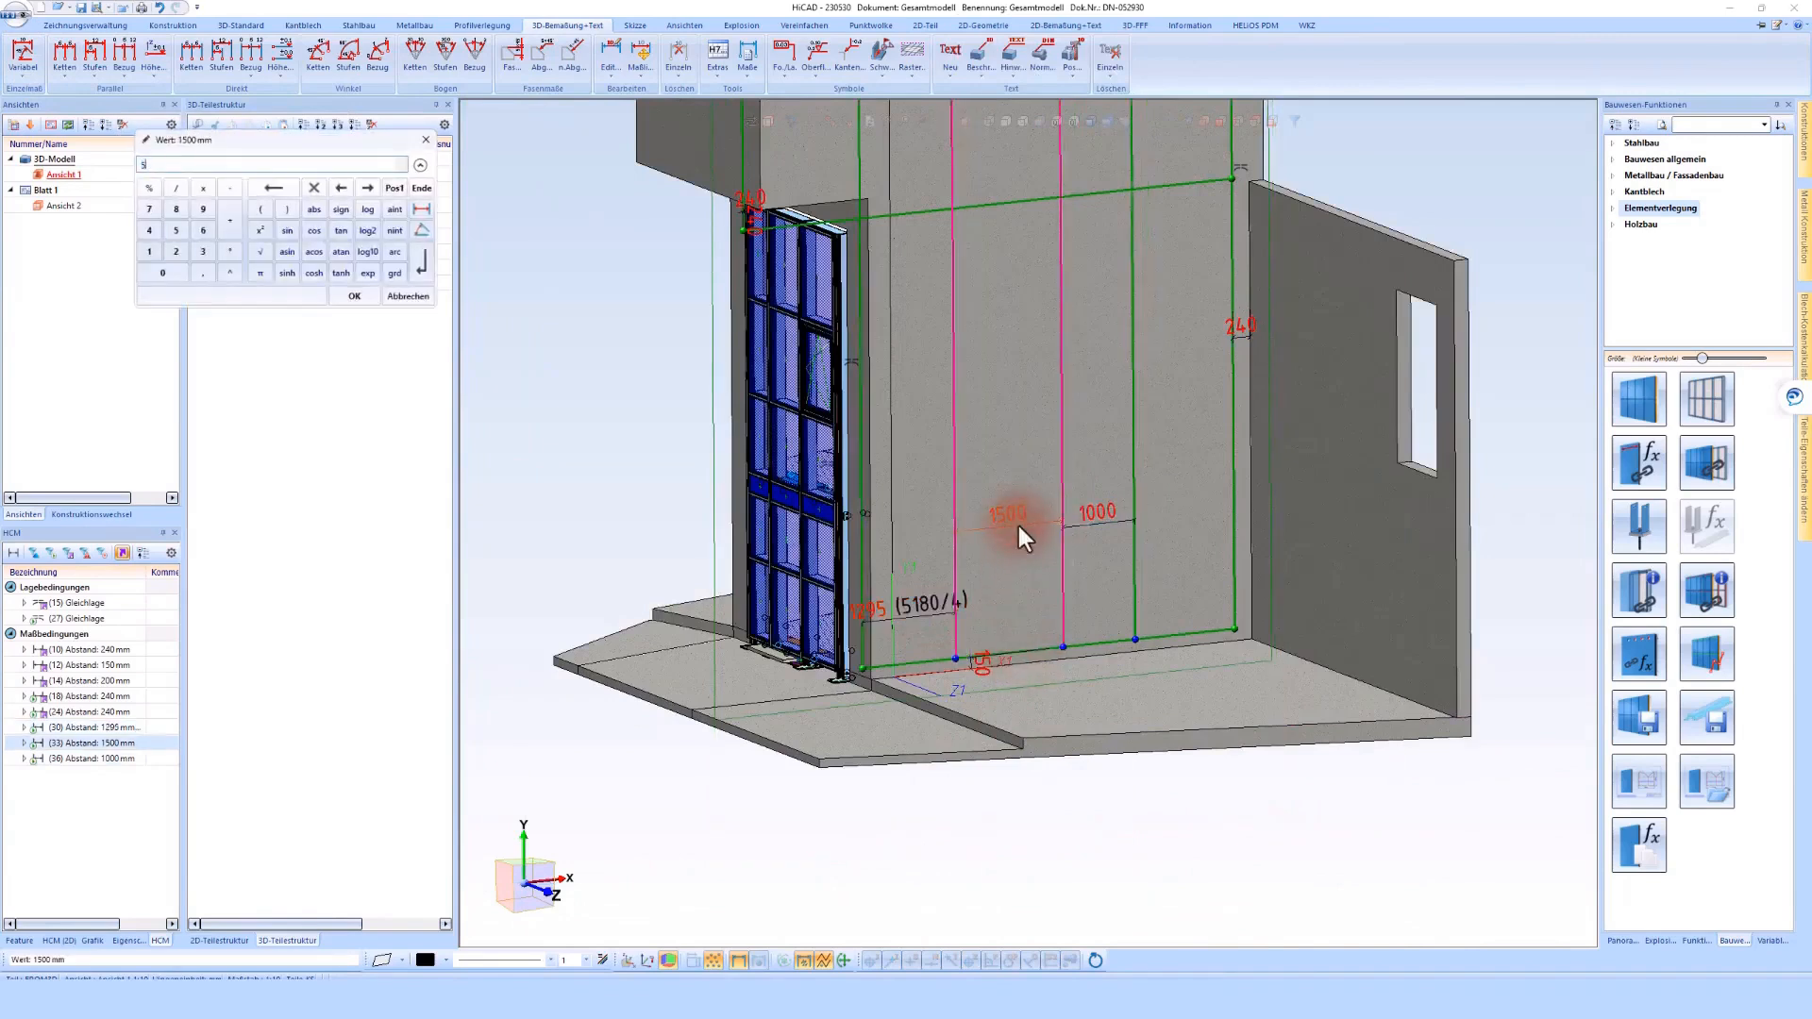
text(5180/4)
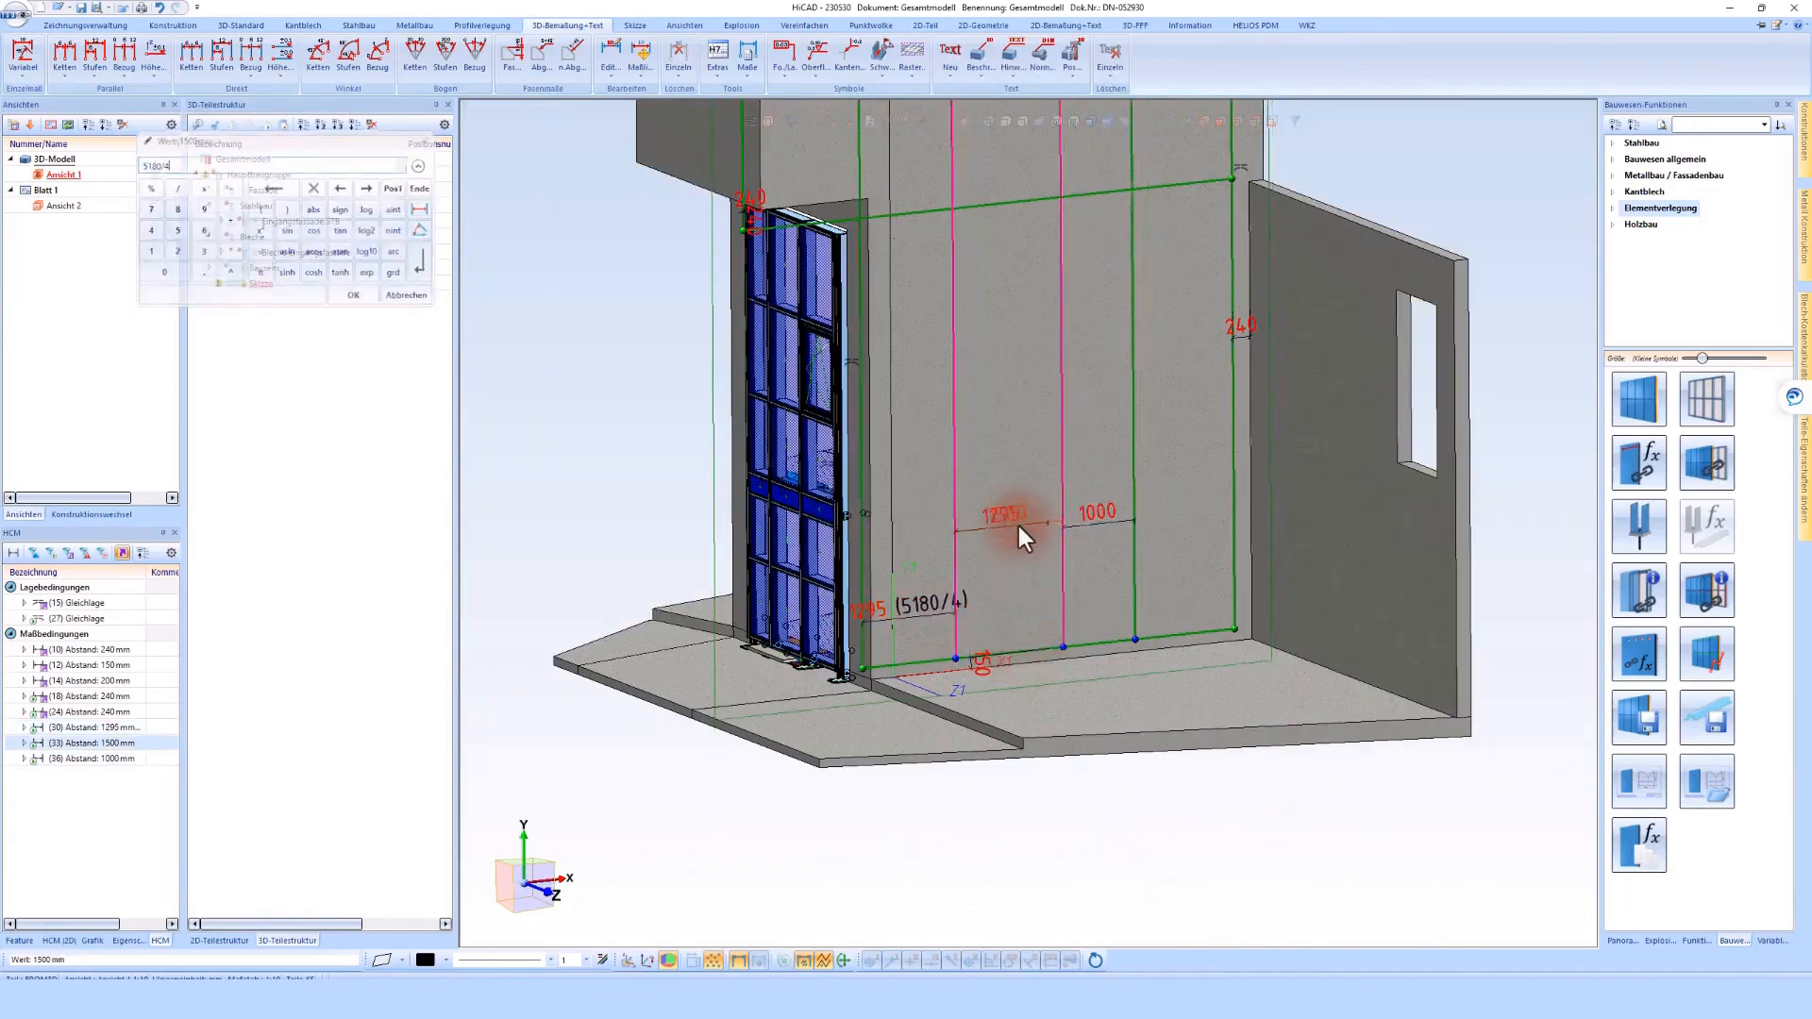
key(Return)
click(1085, 518)
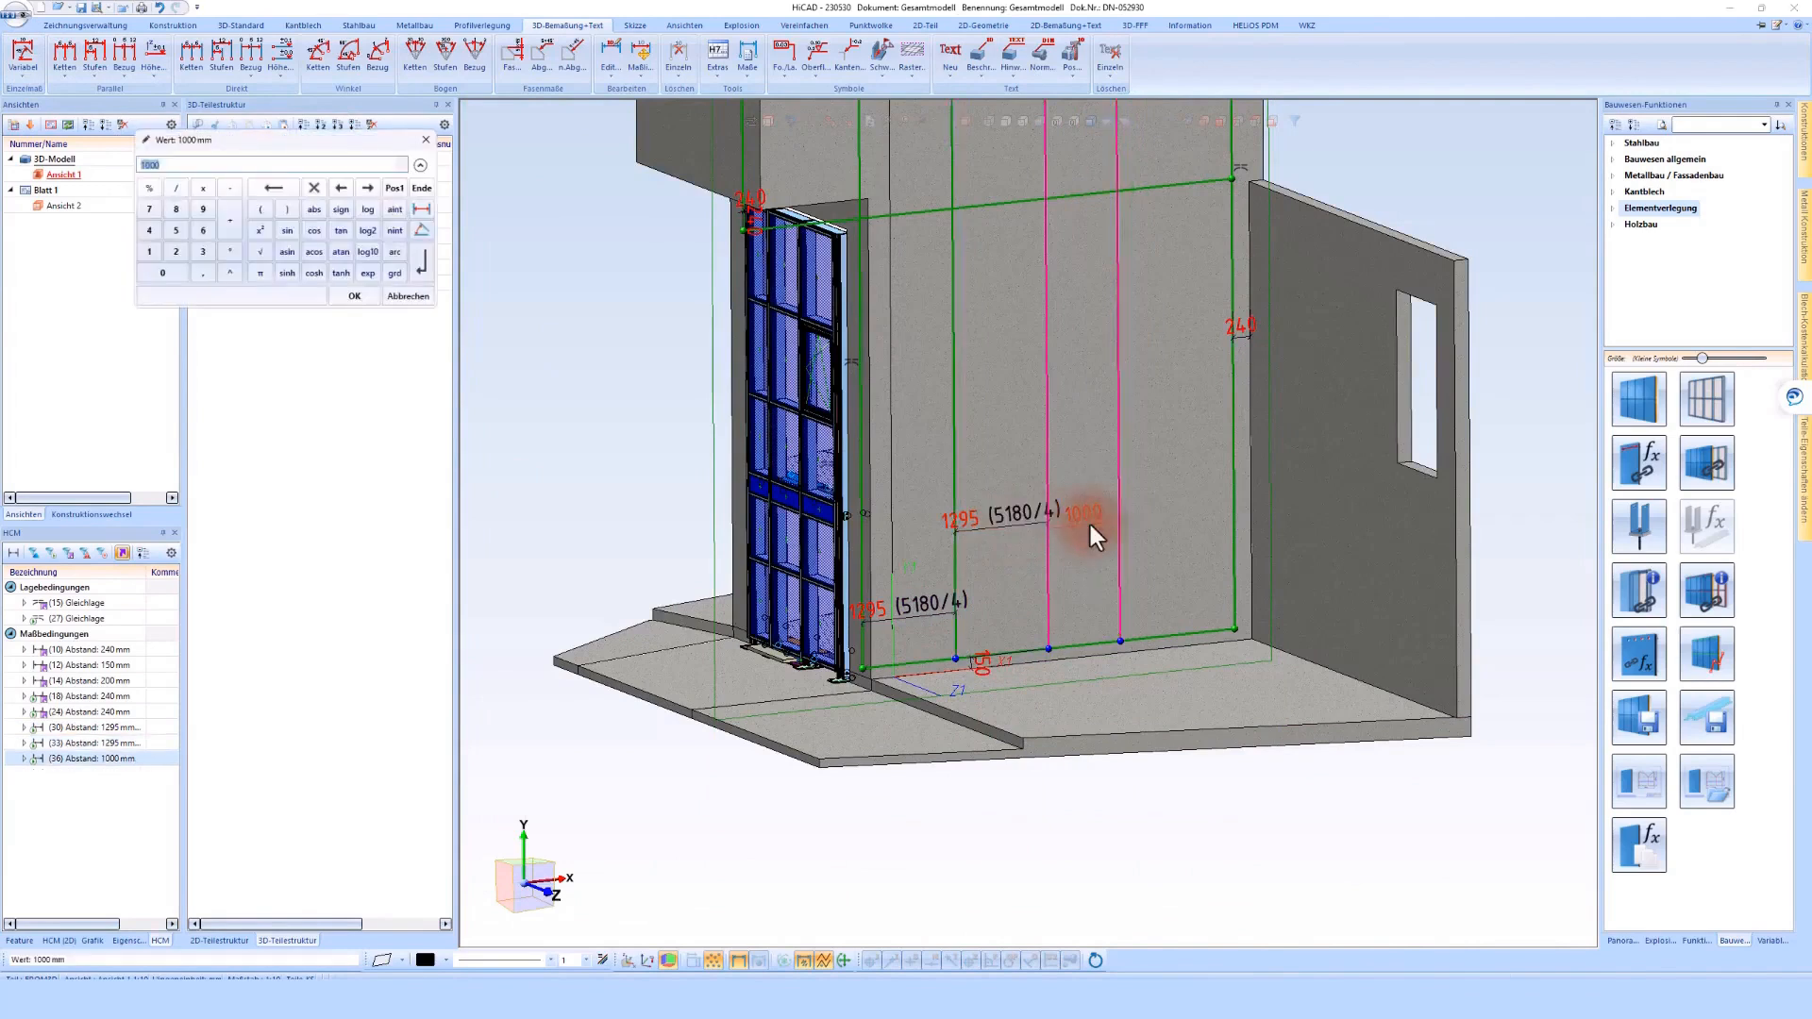
text(5180/4)
key(Return)
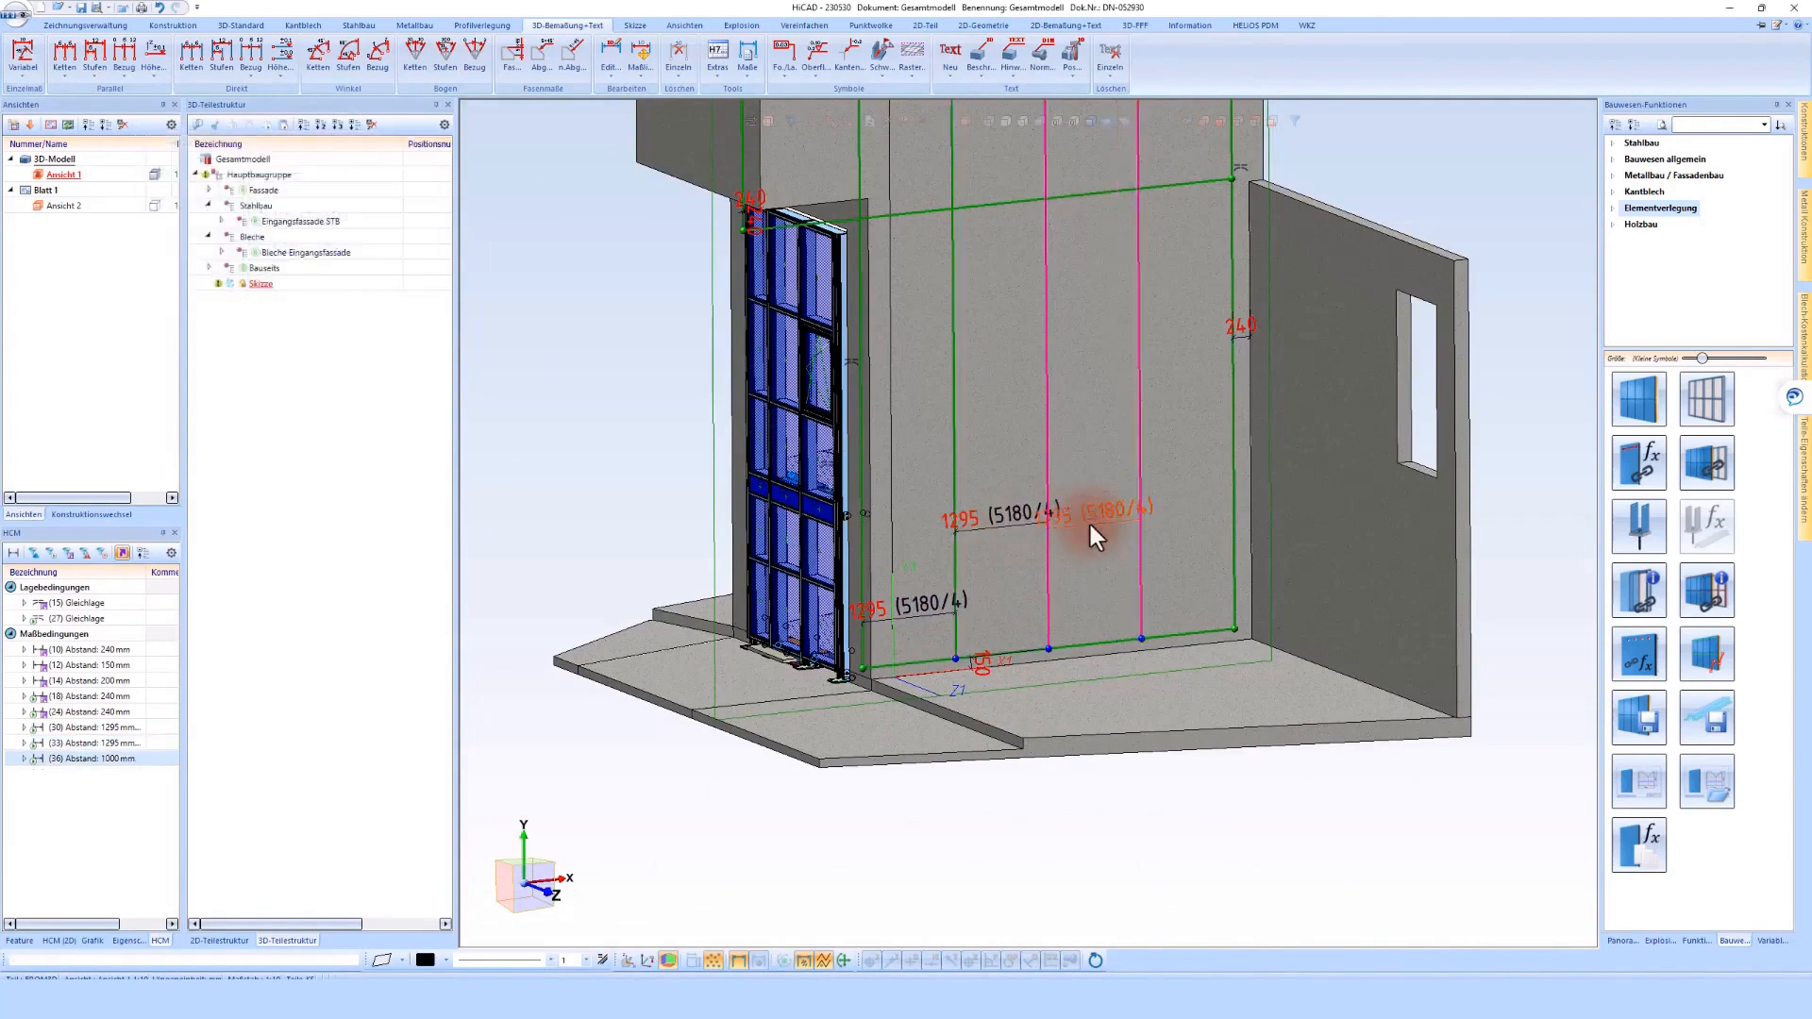
Offset the outline's bottom line upward by 1200 mm to start the horizontal grid rows
scroll(1090, 524, down, 3)
scroll(1090, 524, up, 1)
click(1011, 658)
click(390, 56)
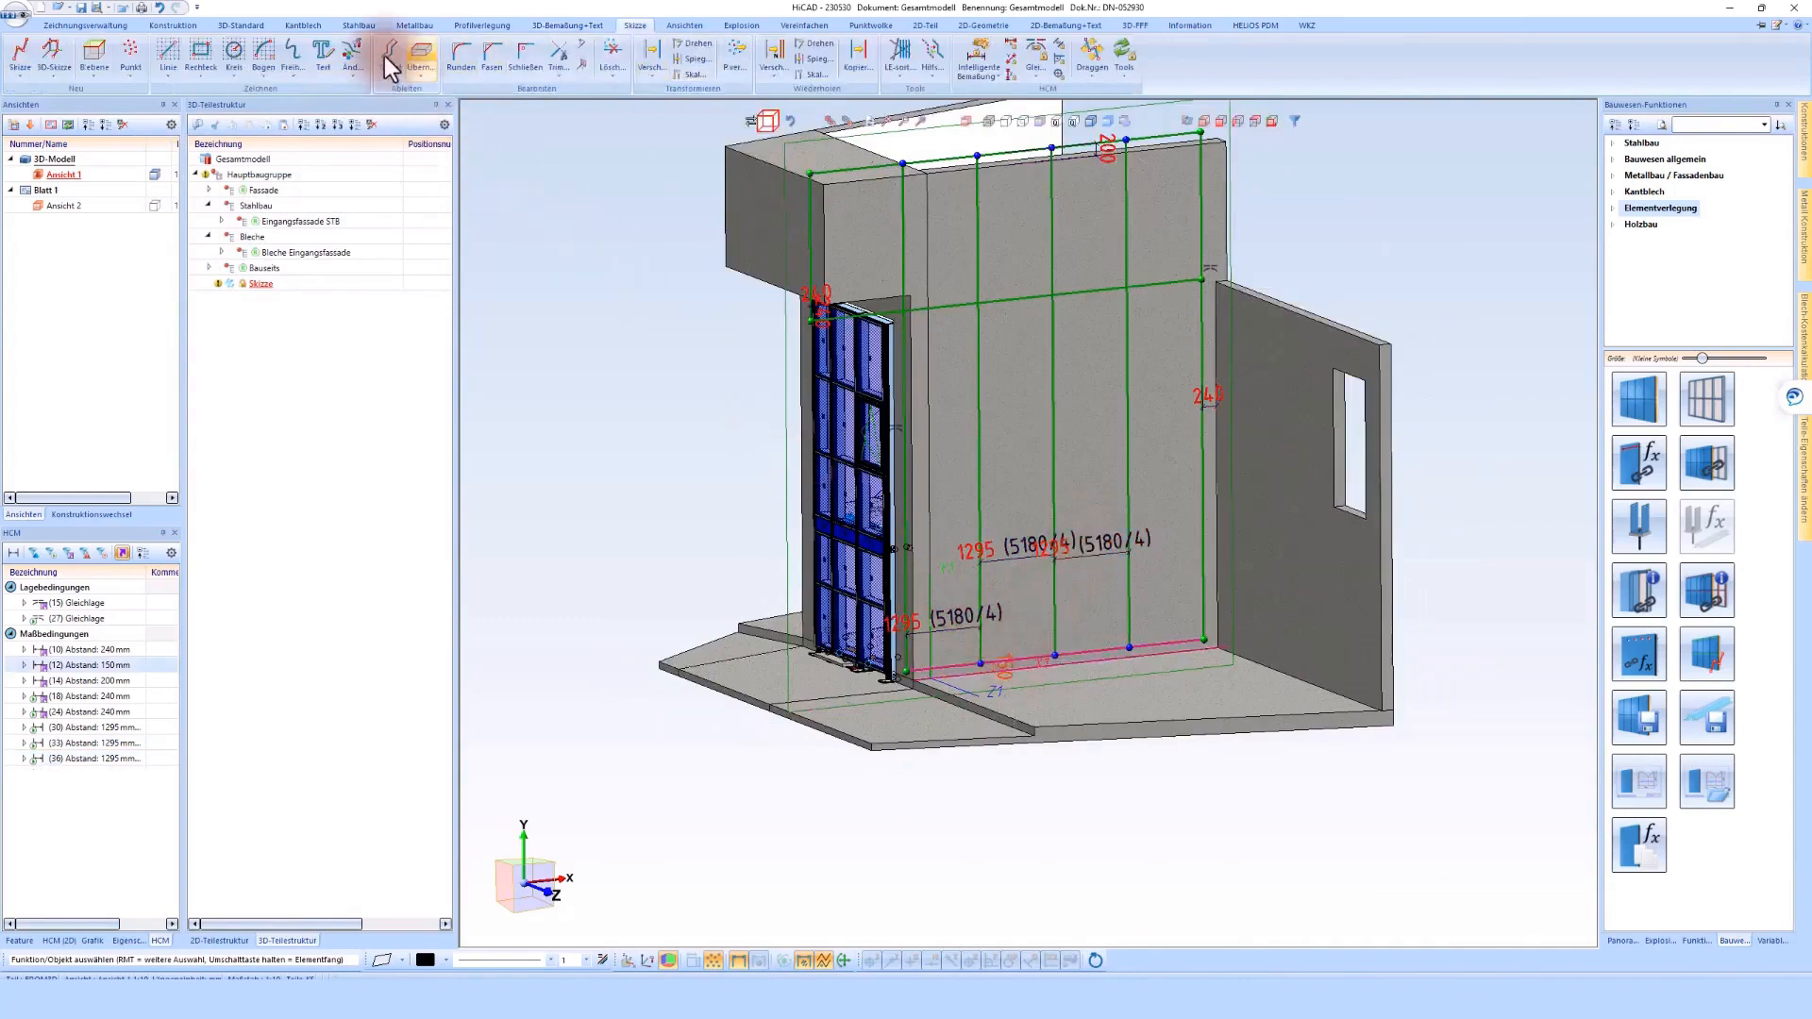
click(1098, 645)
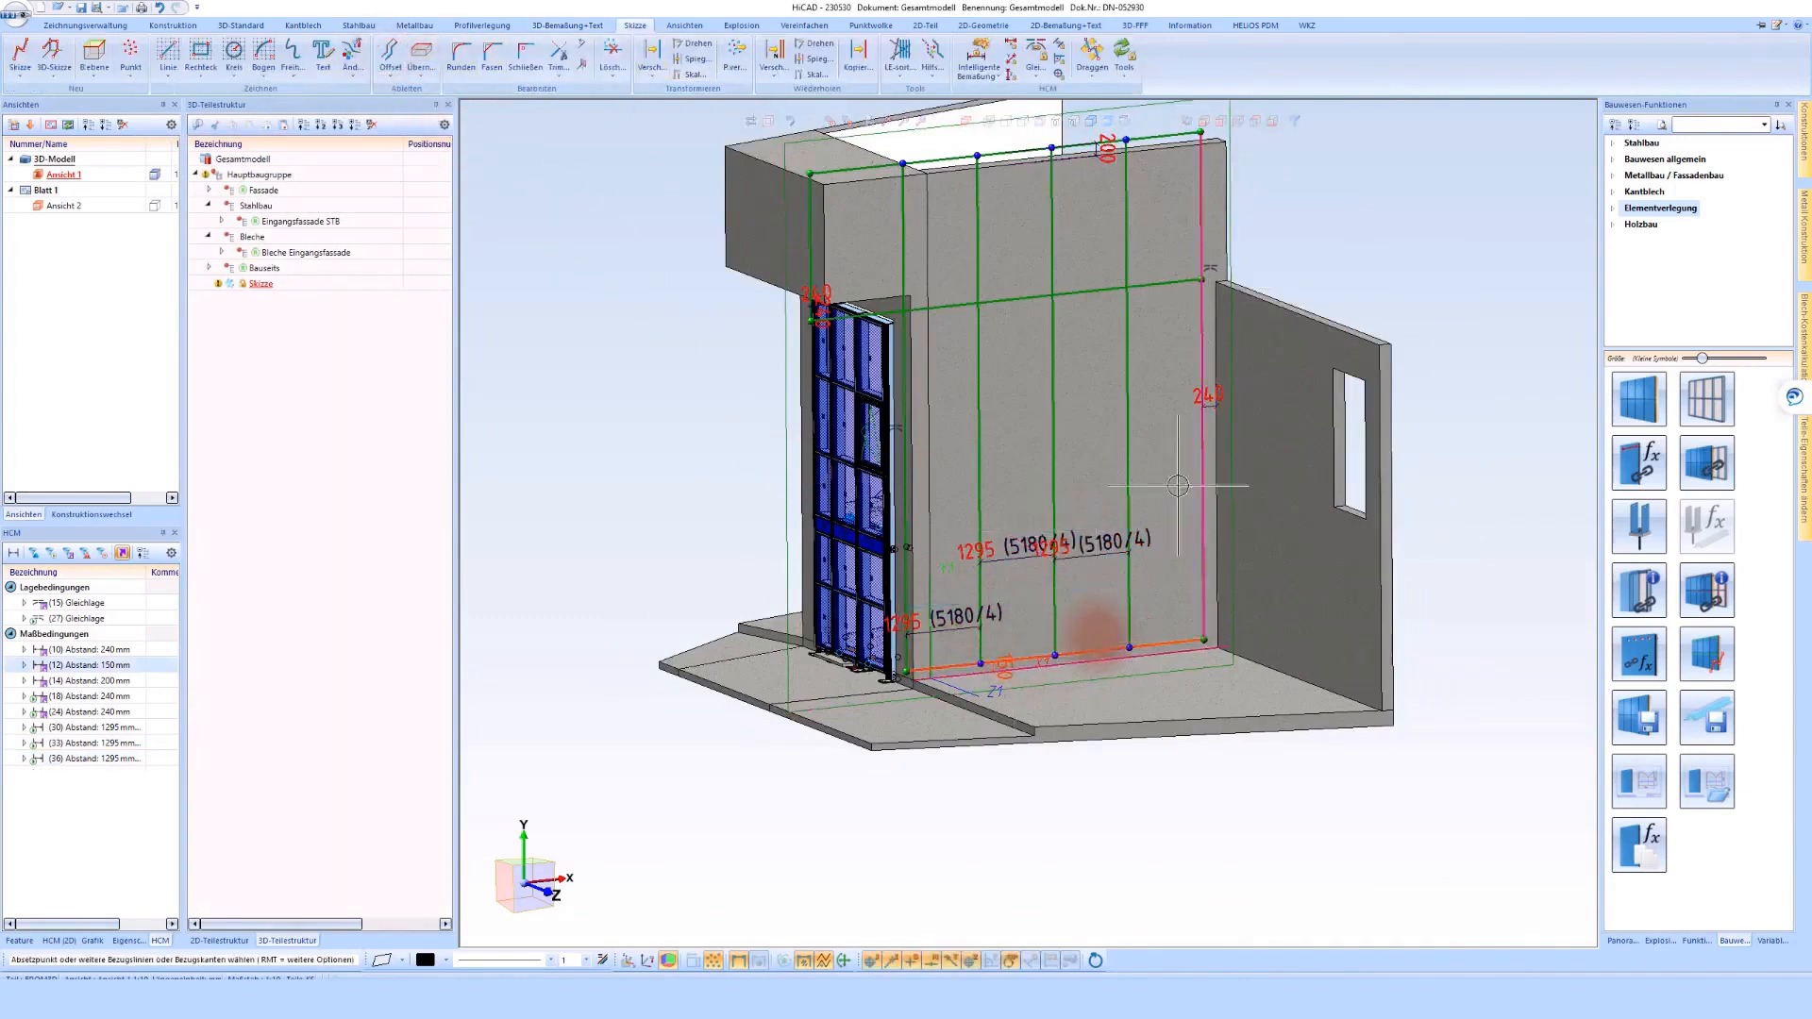
click(1418, 241)
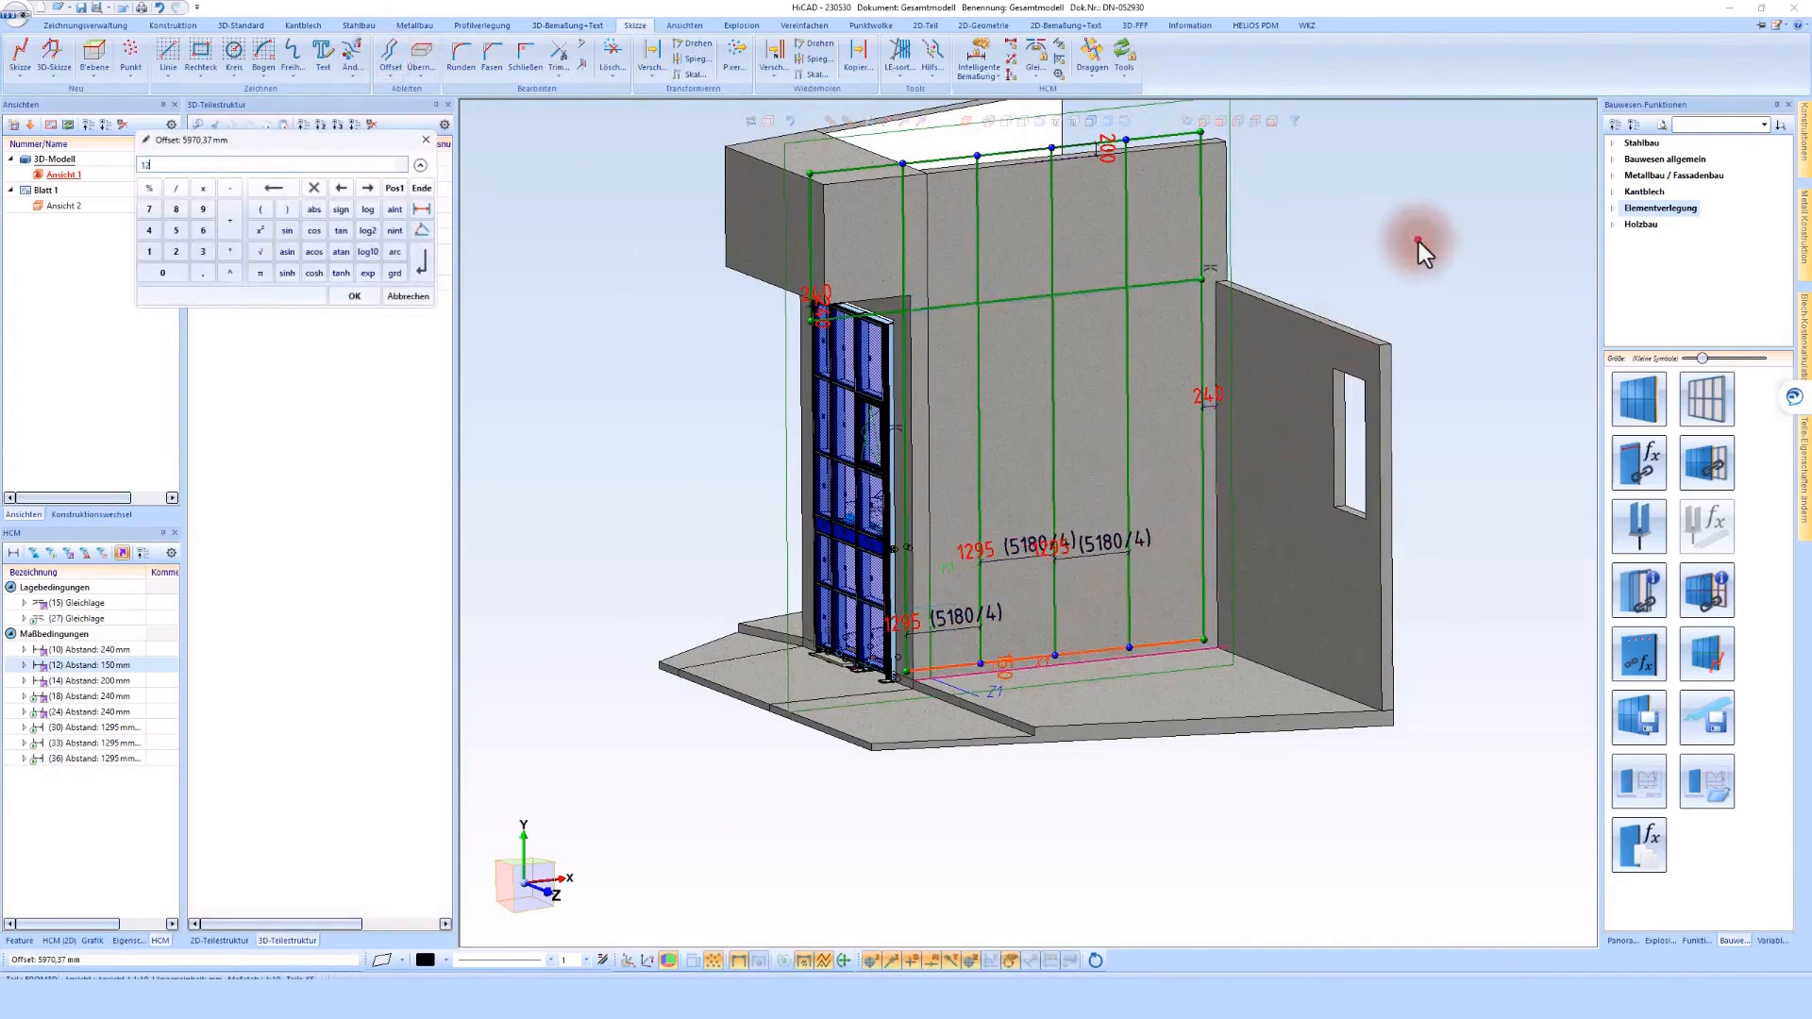
key(Return)
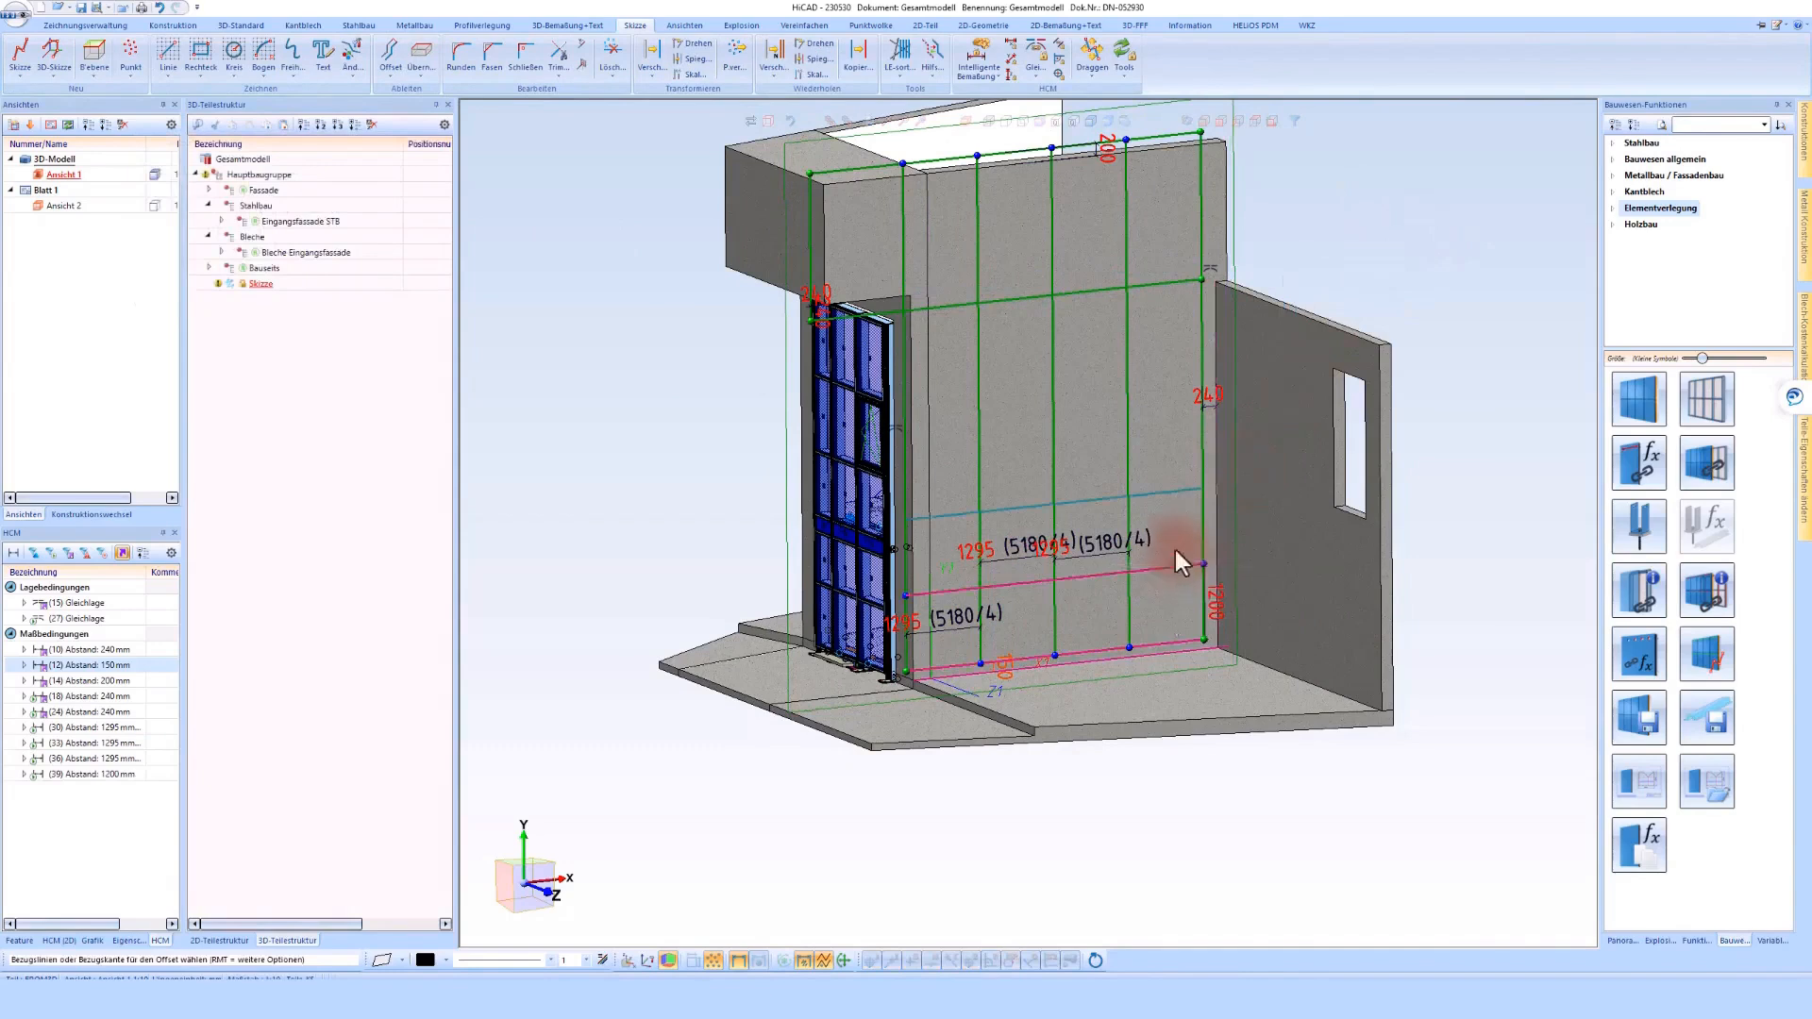
Add two more horizontal rows above it at 1200 mm spacing, and one row 1200 mm above the line at the canopy's underside
click(1163, 475)
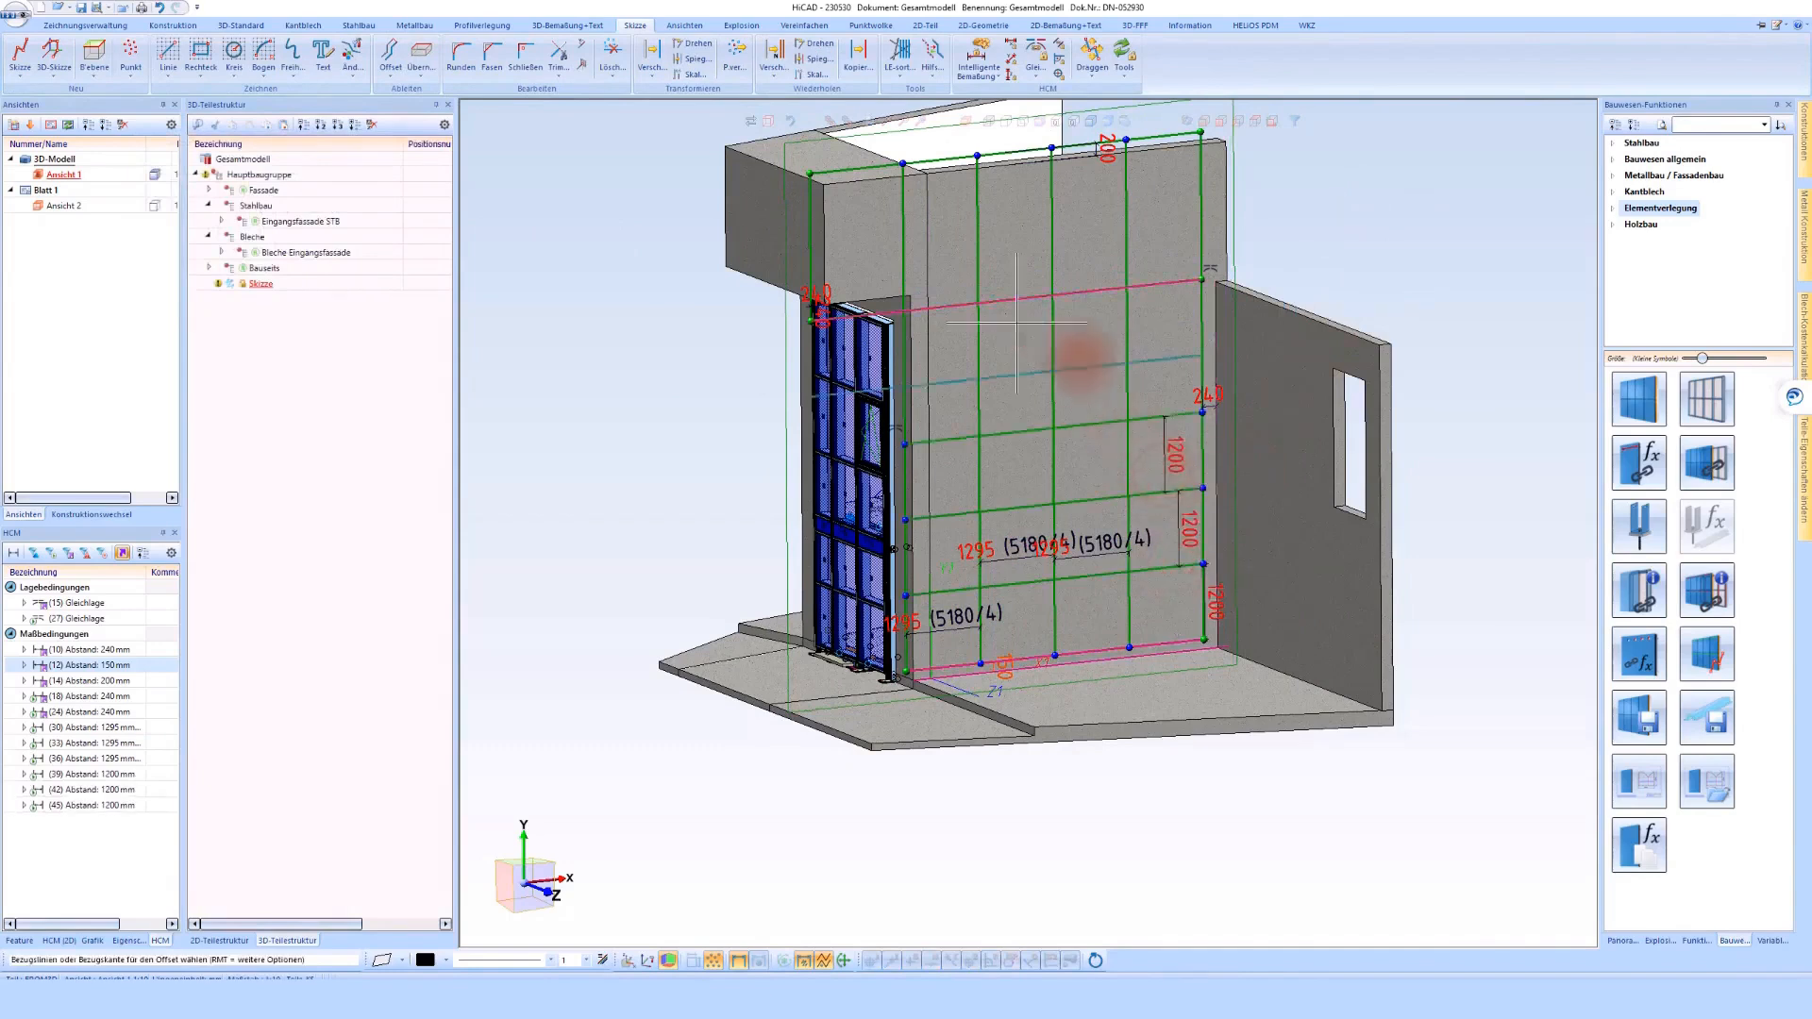
middle_click(1024, 282)
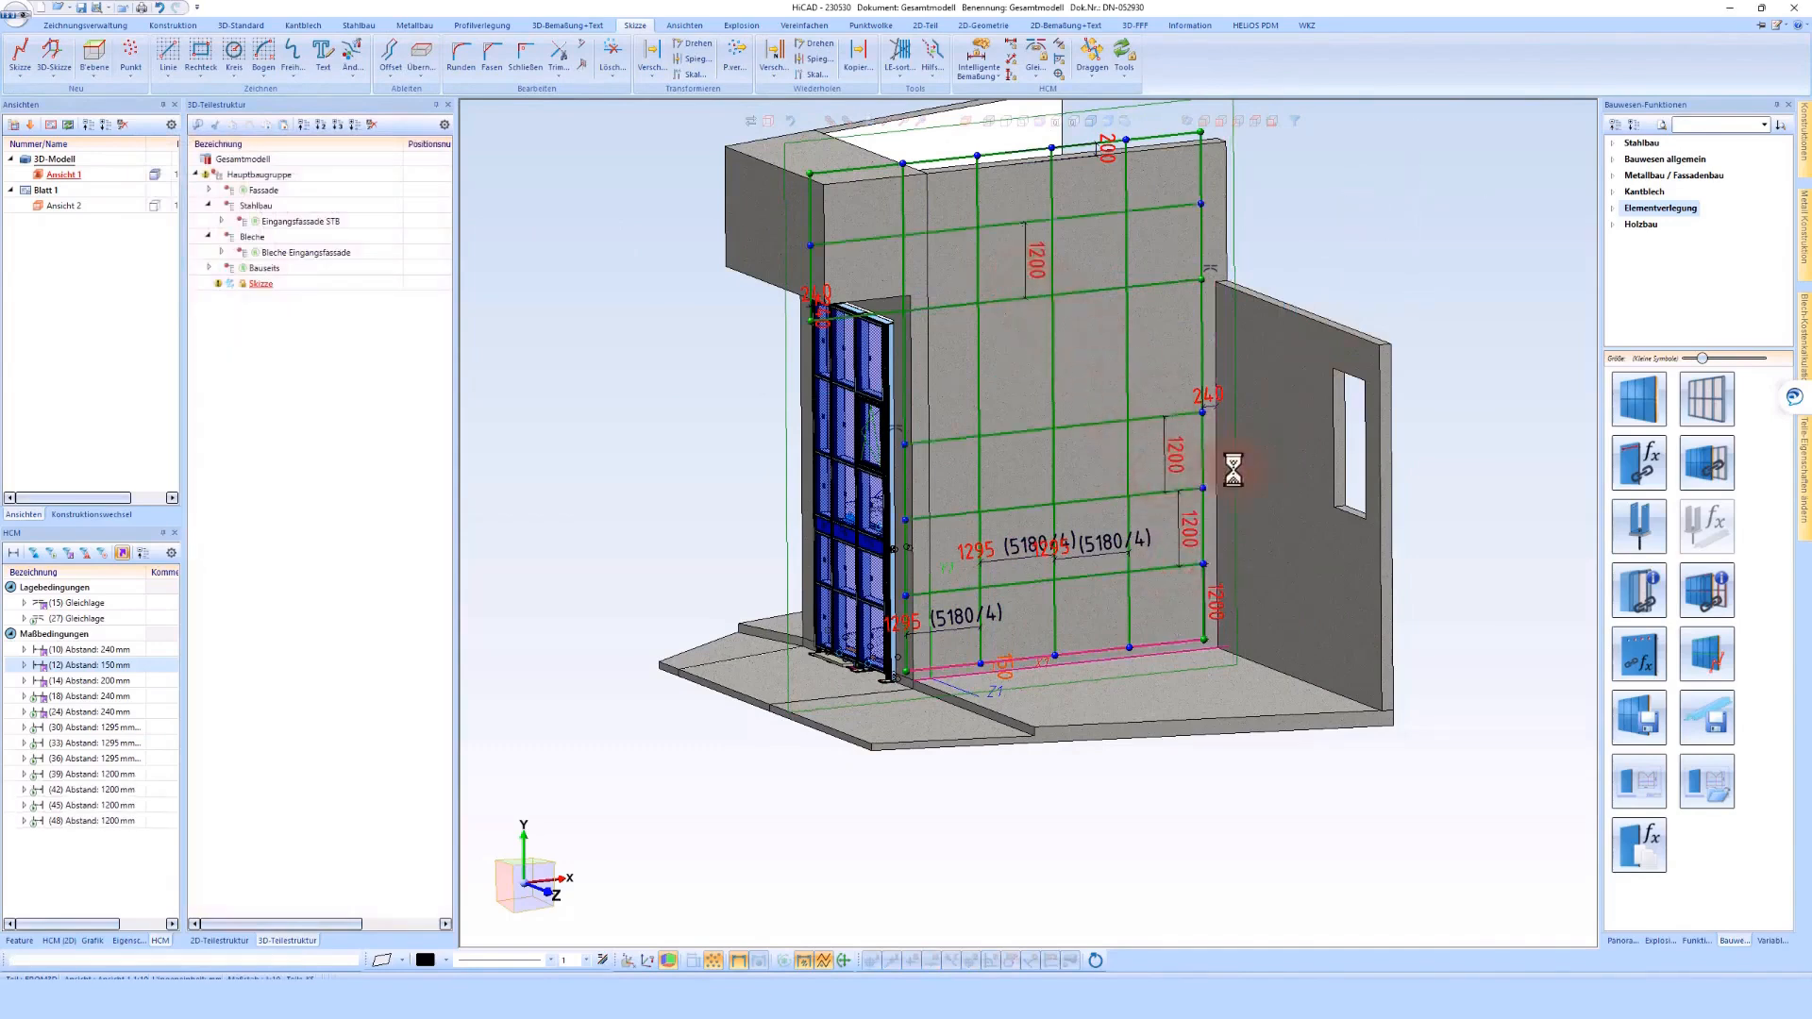
middle_drag(1305, 543, 1302, 533)
scroll(1300, 529, up, 5)
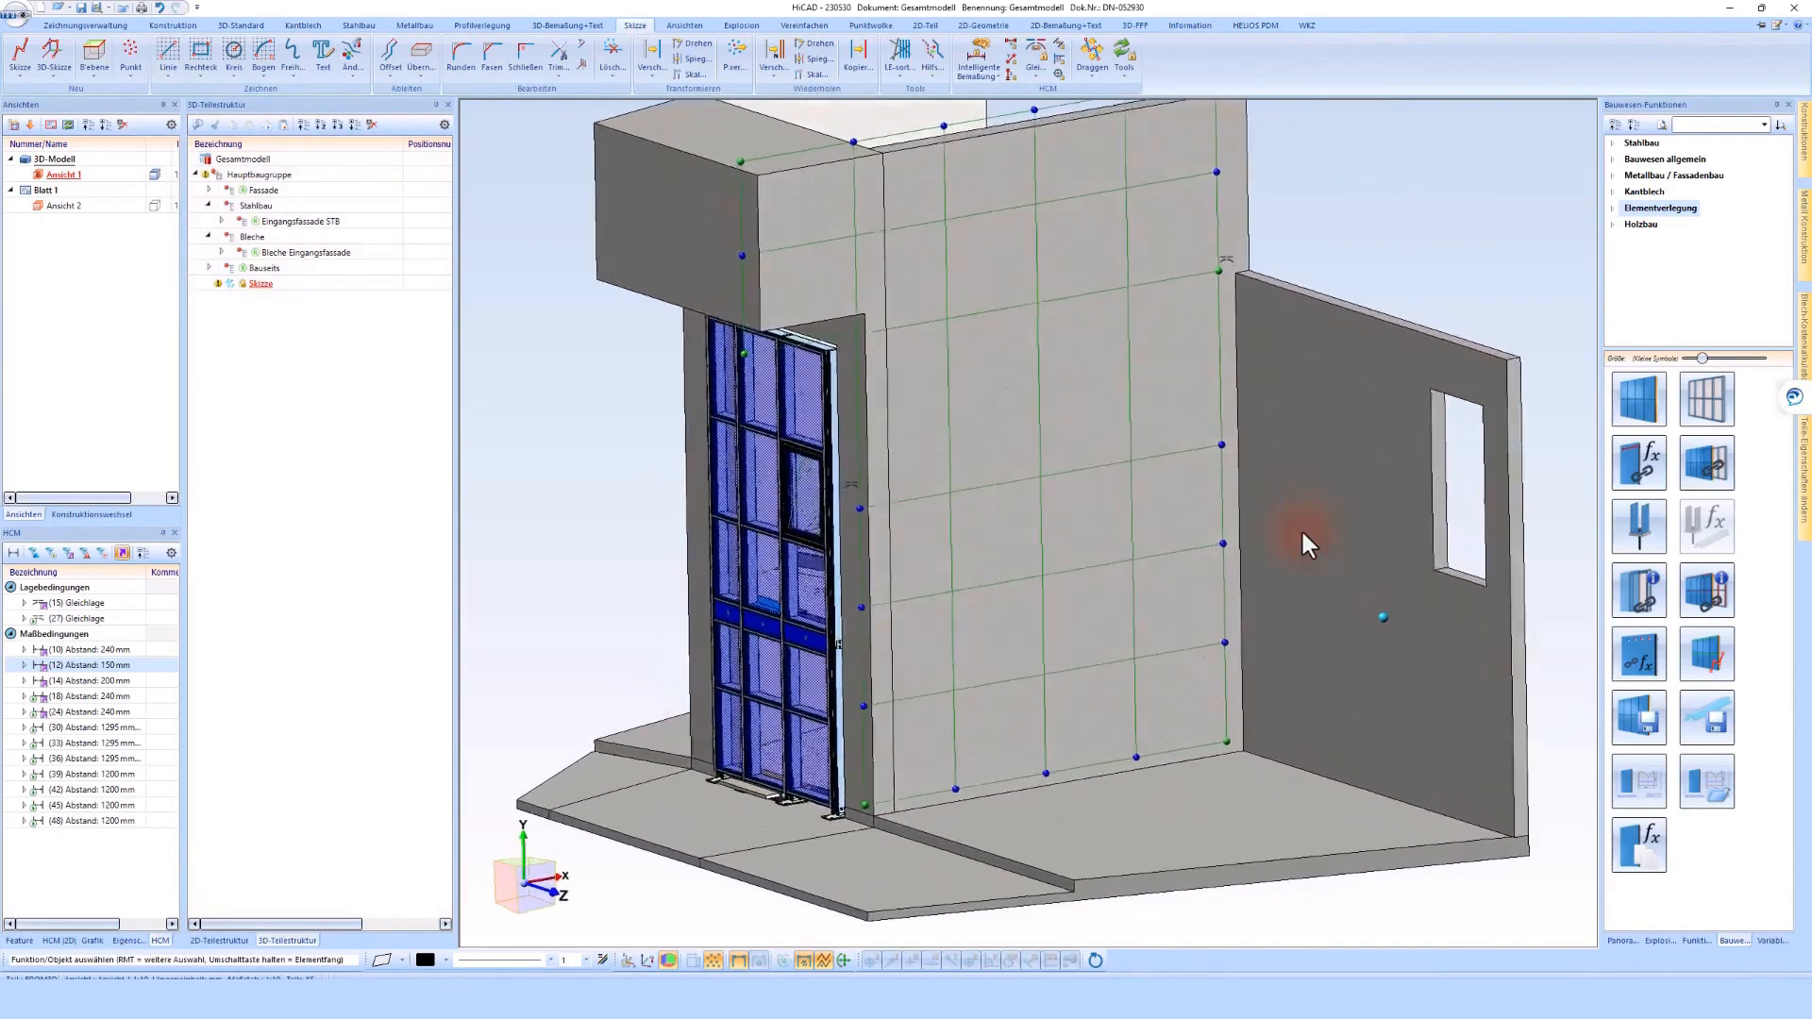
scroll(1367, 420, down, 3)
Create a subordinate assembly under Bleche with the item number Blechfassade seitlich, and exclude it from the parts list
click(1427, 307)
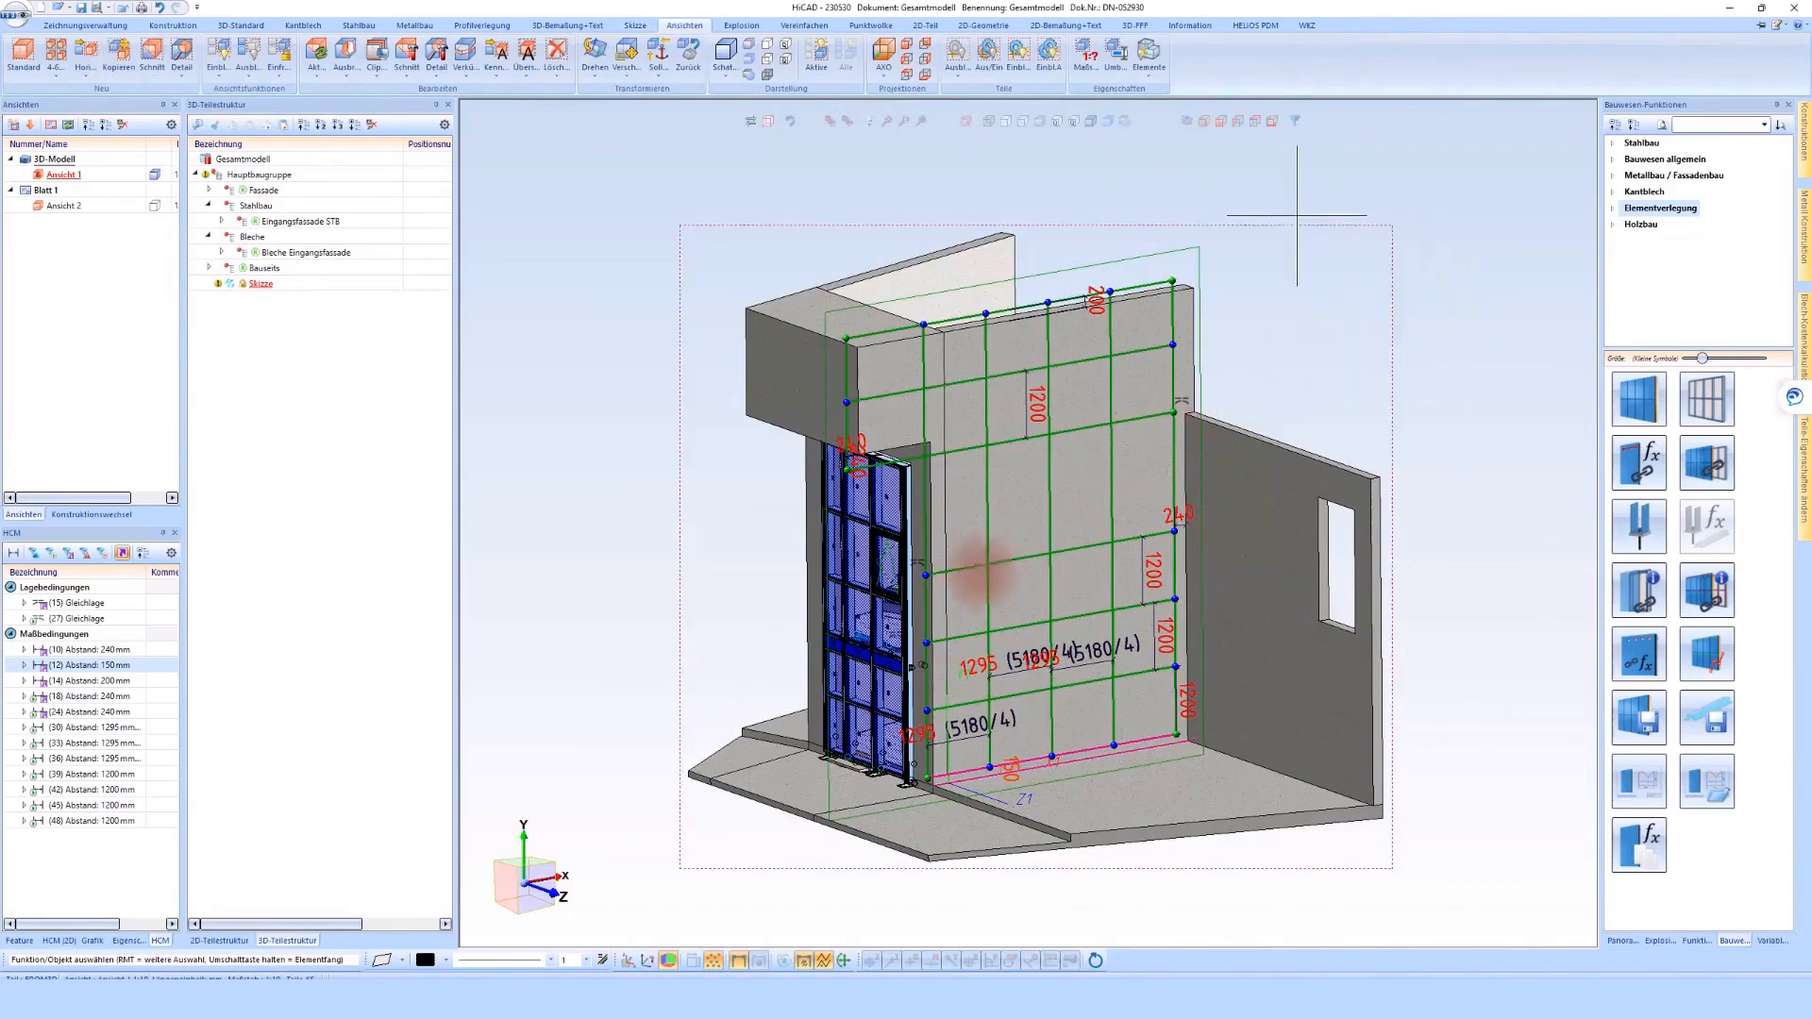
click(580, 496)
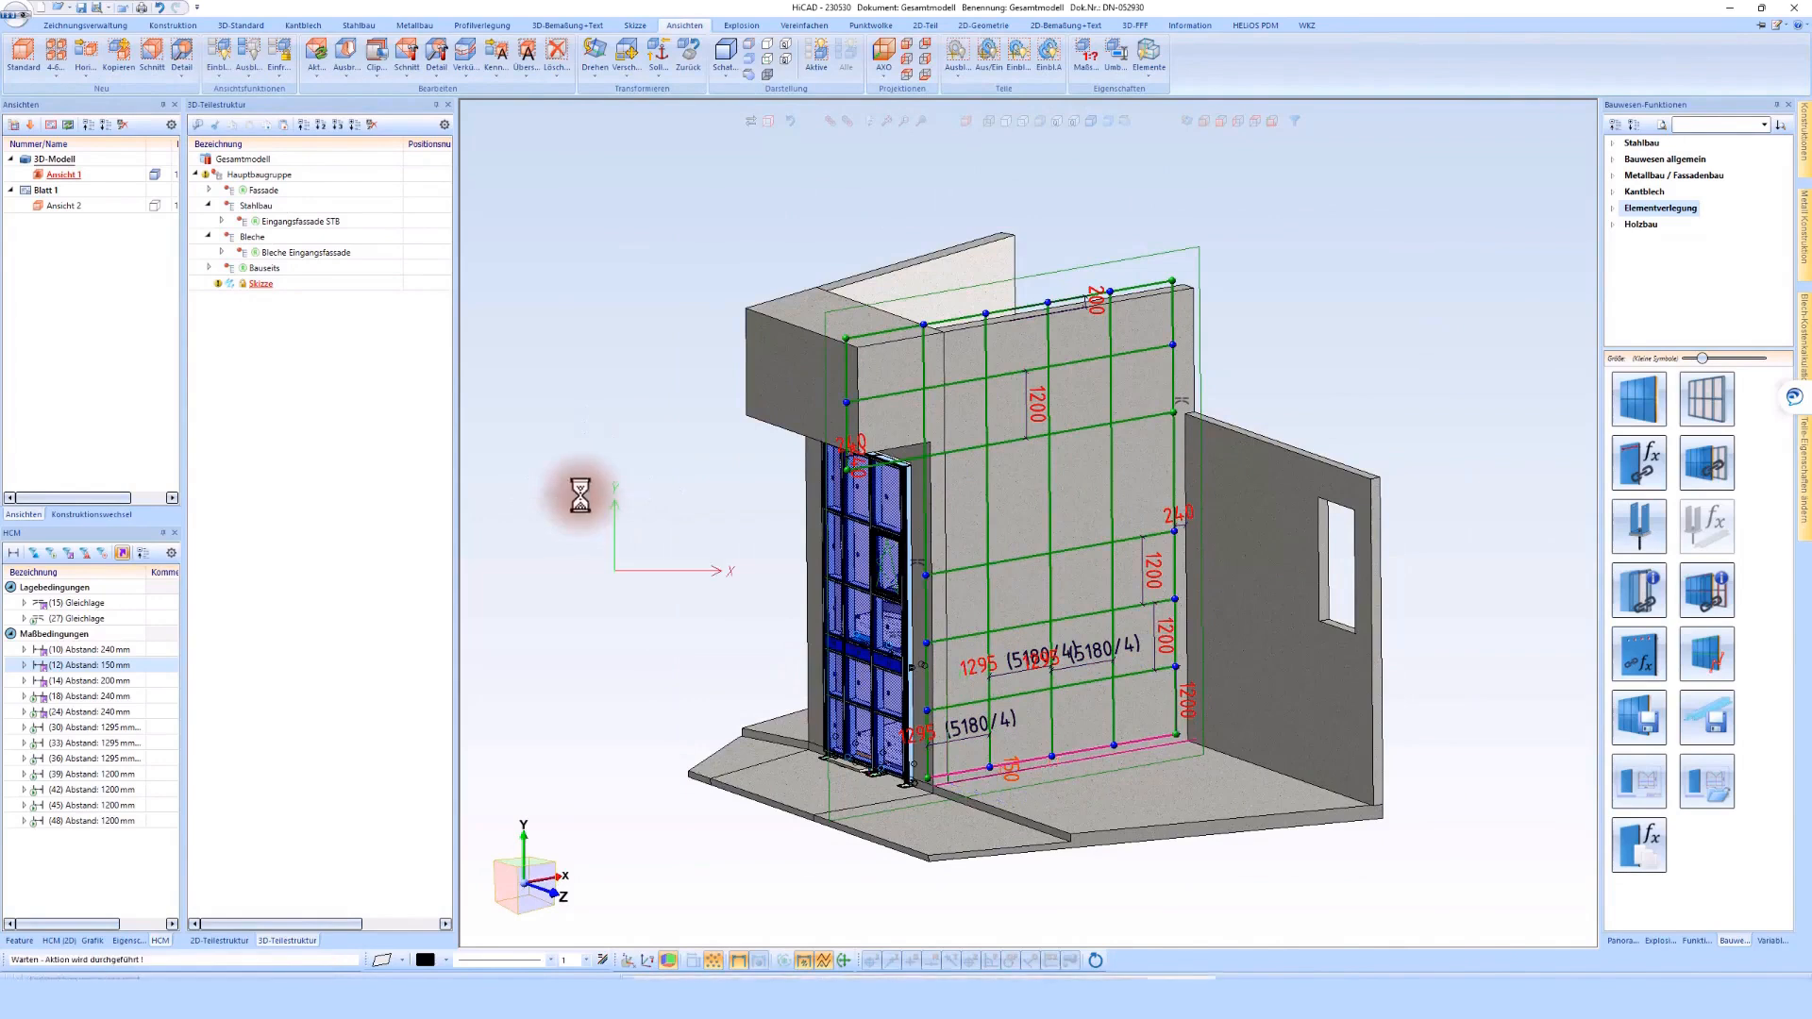
right_click(251, 240)
click(315, 383)
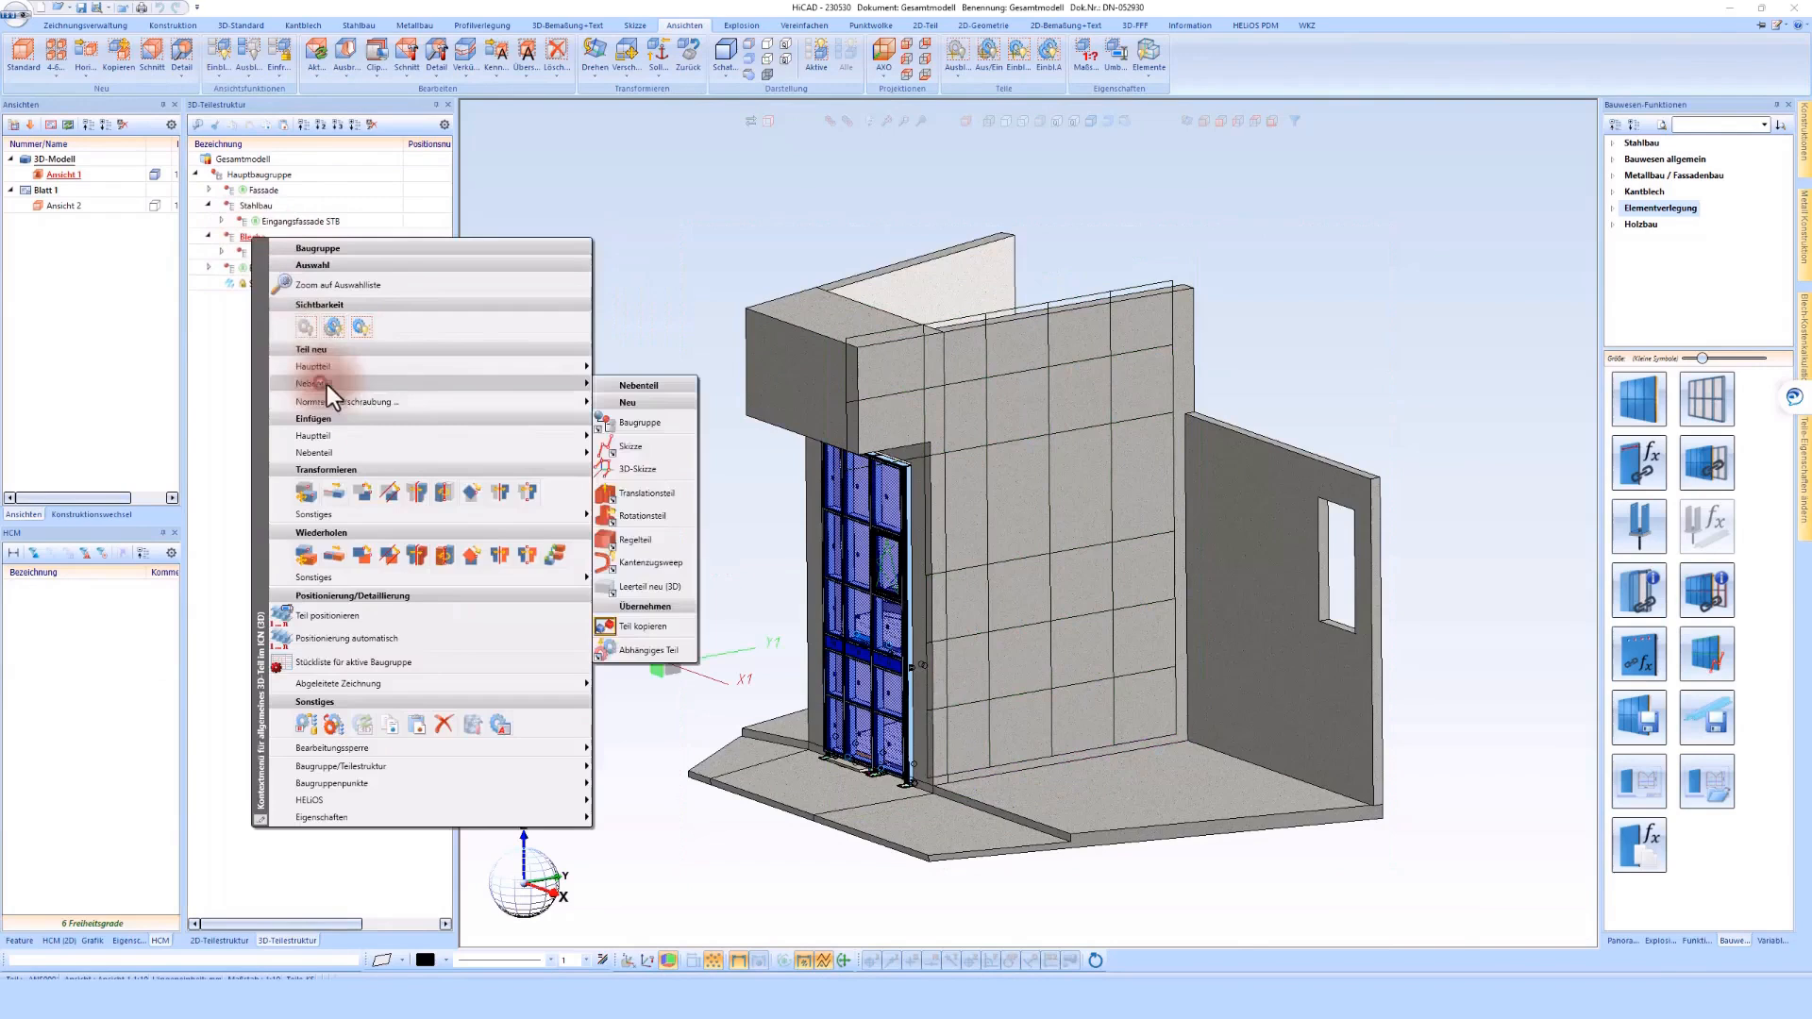
click(637, 420)
double_click(462, 150)
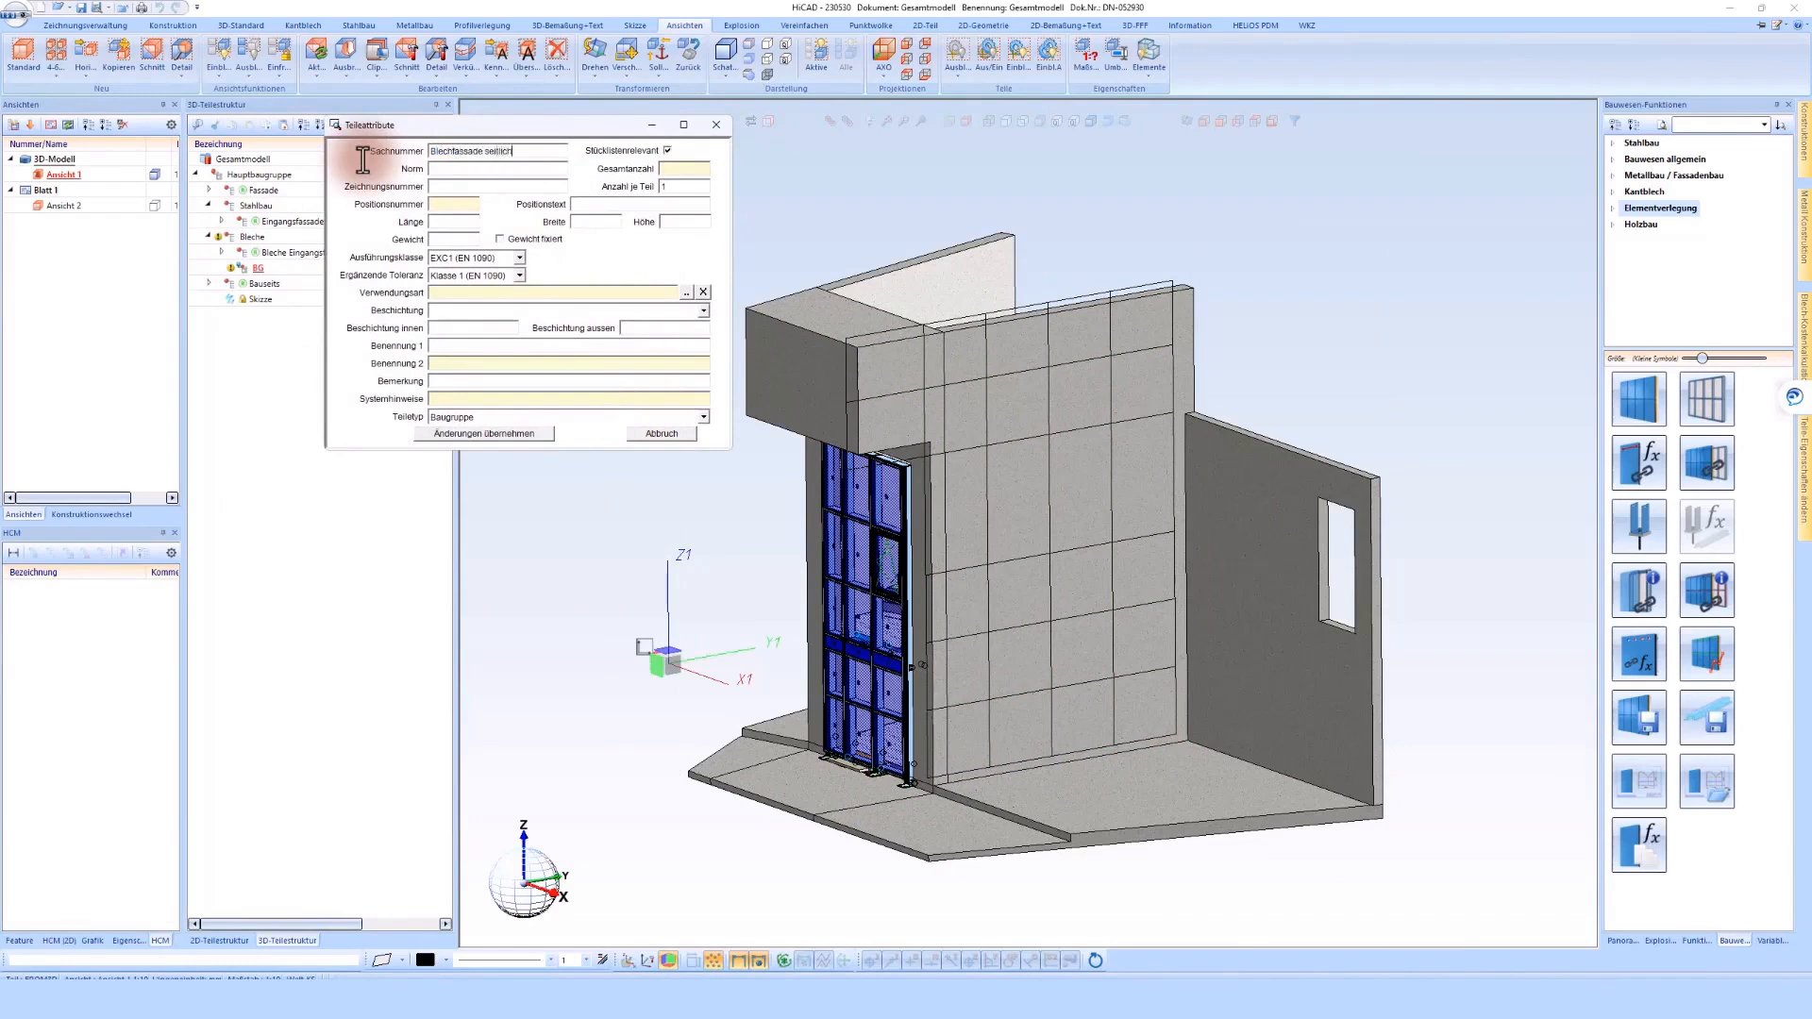
click(537, 418)
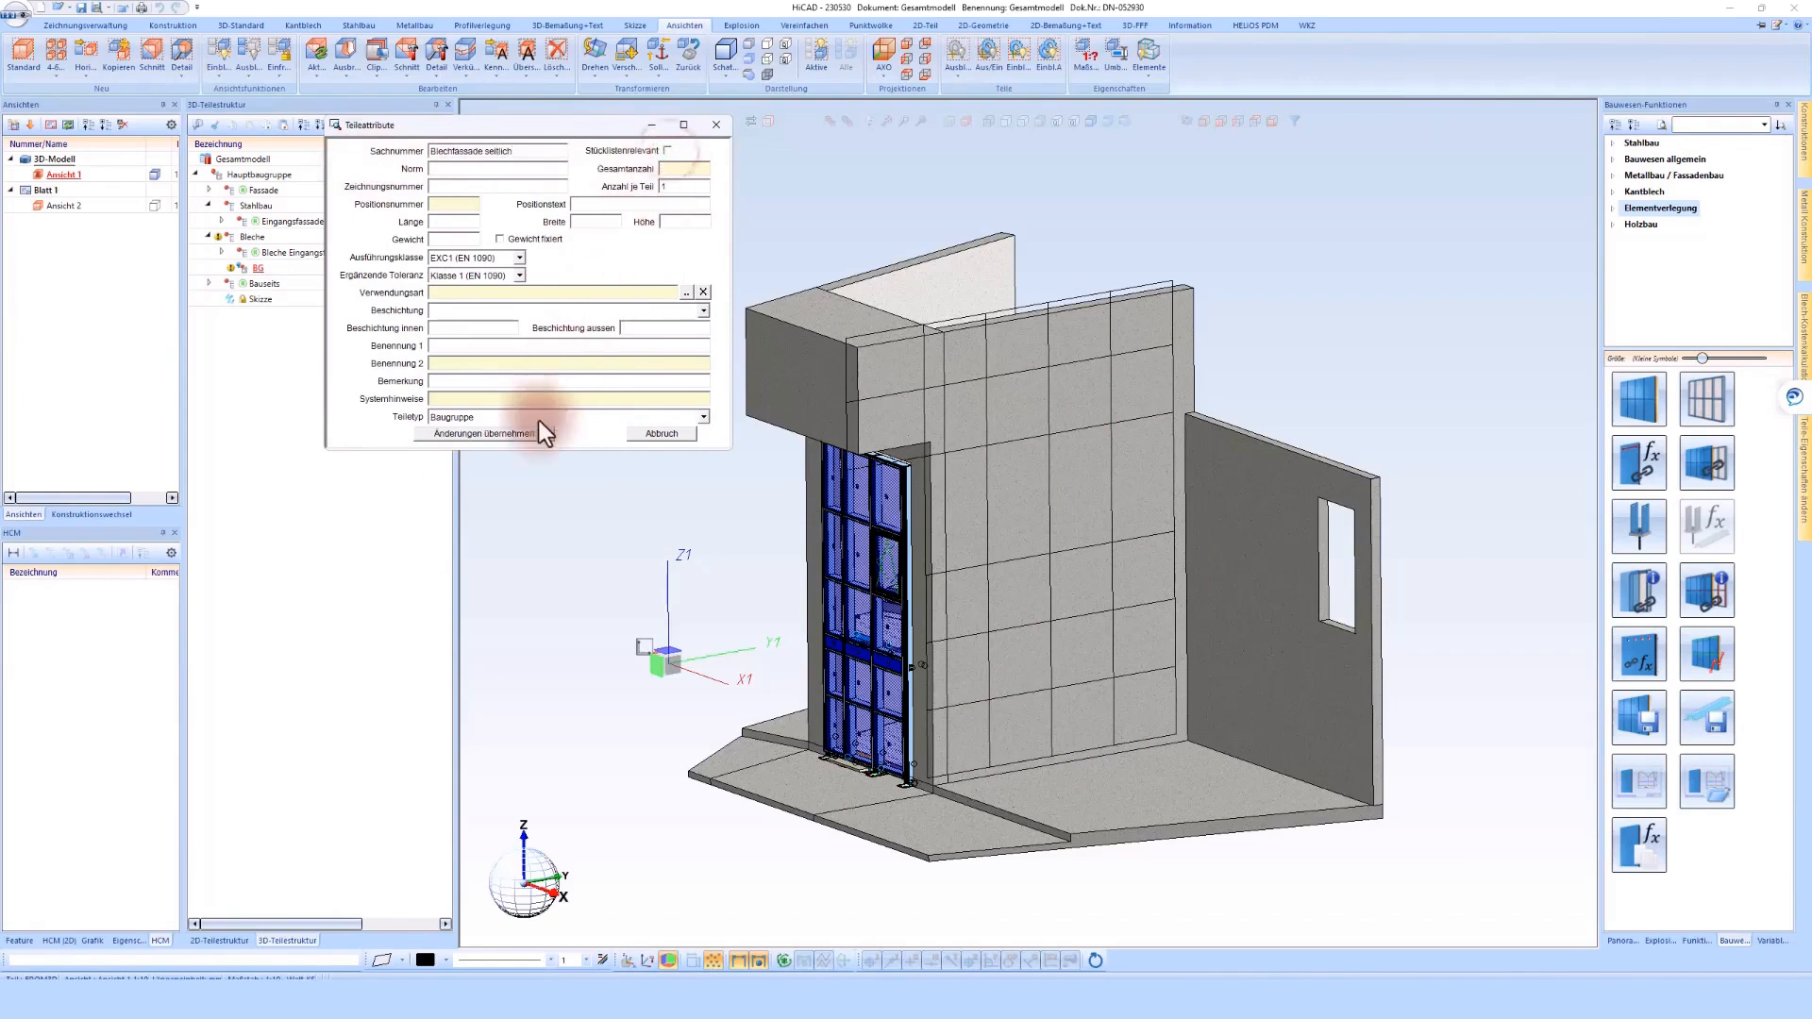
click(526, 534)
click(528, 436)
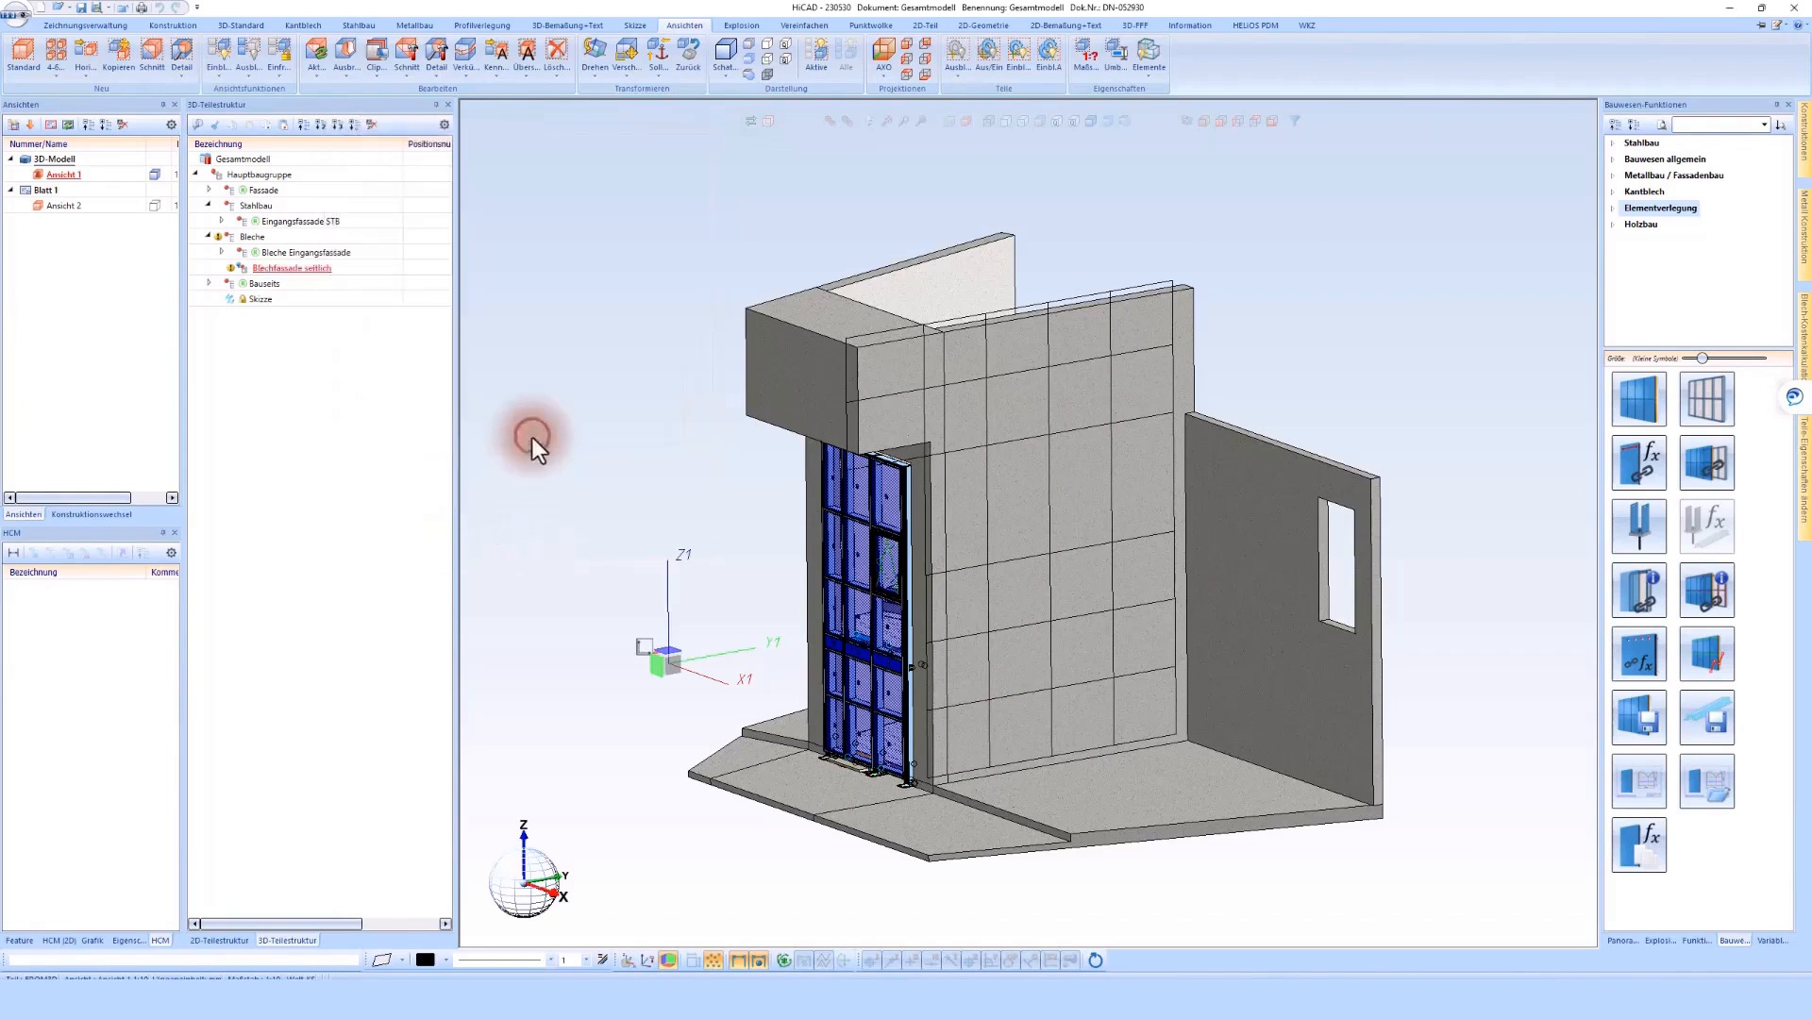
Move the grid sketch into the Blechfassade seitlich assembly and keep it active
double_click(241, 300)
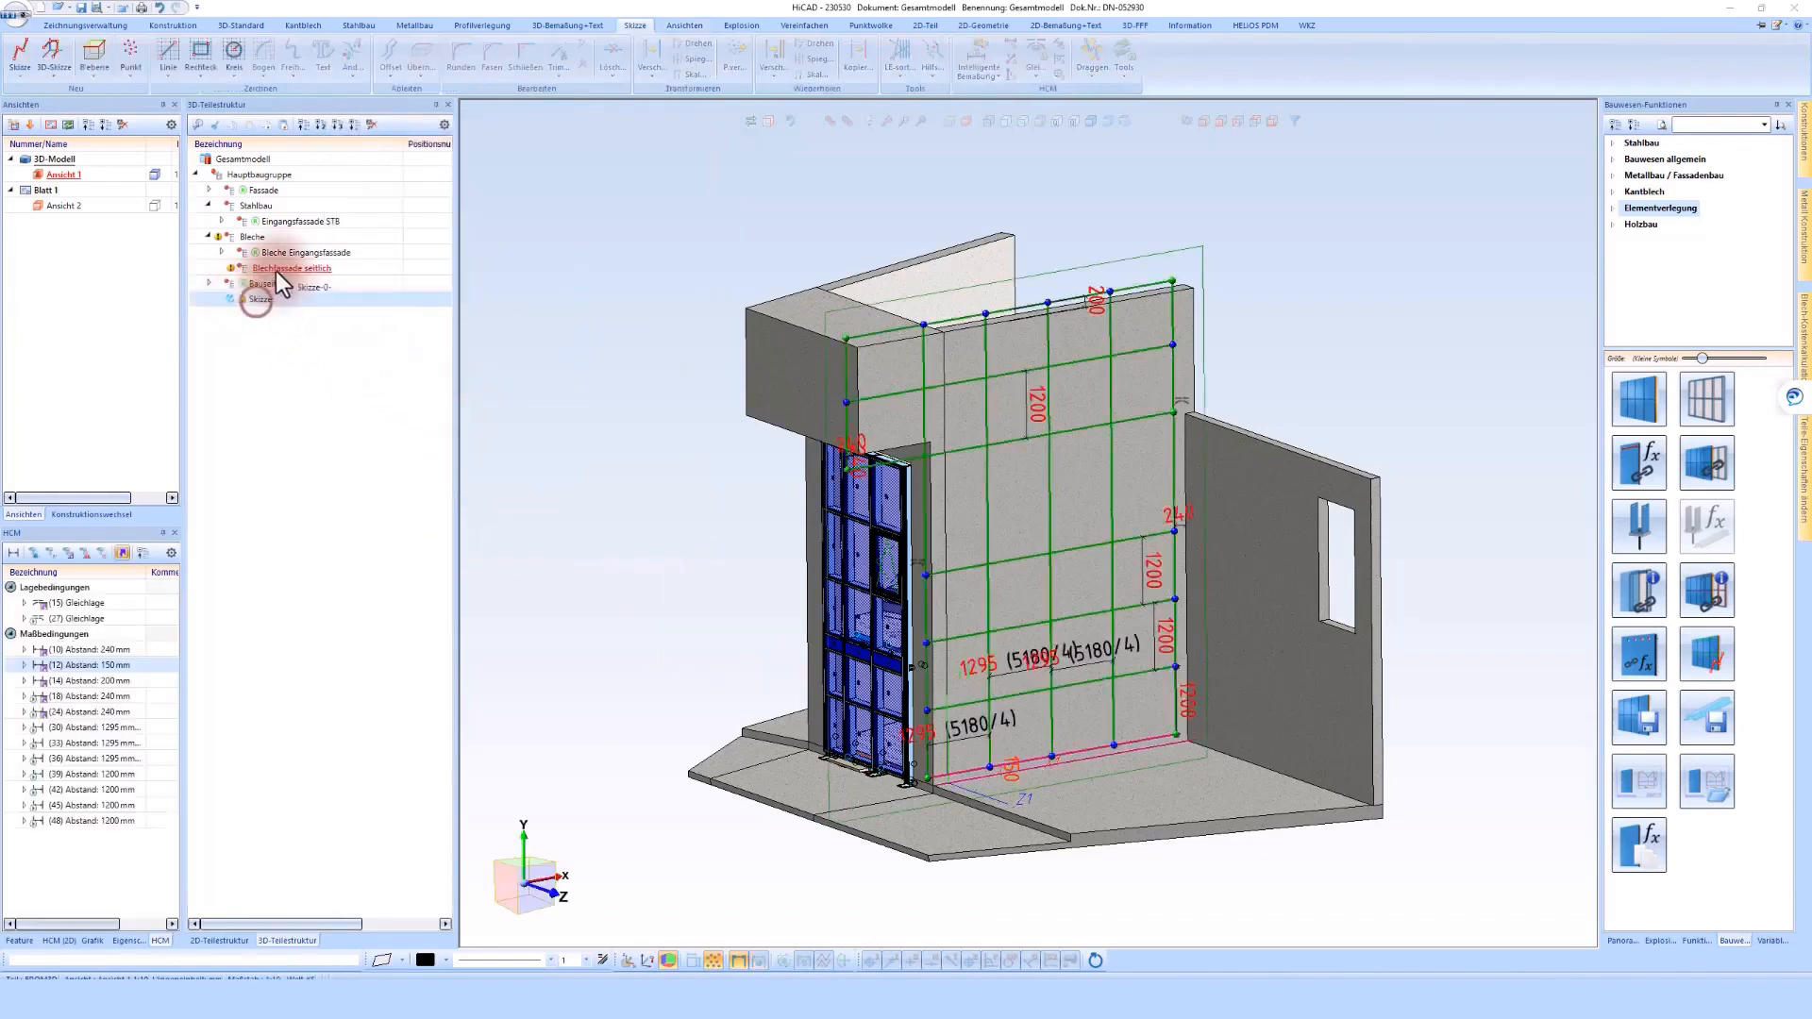
click(1325, 356)
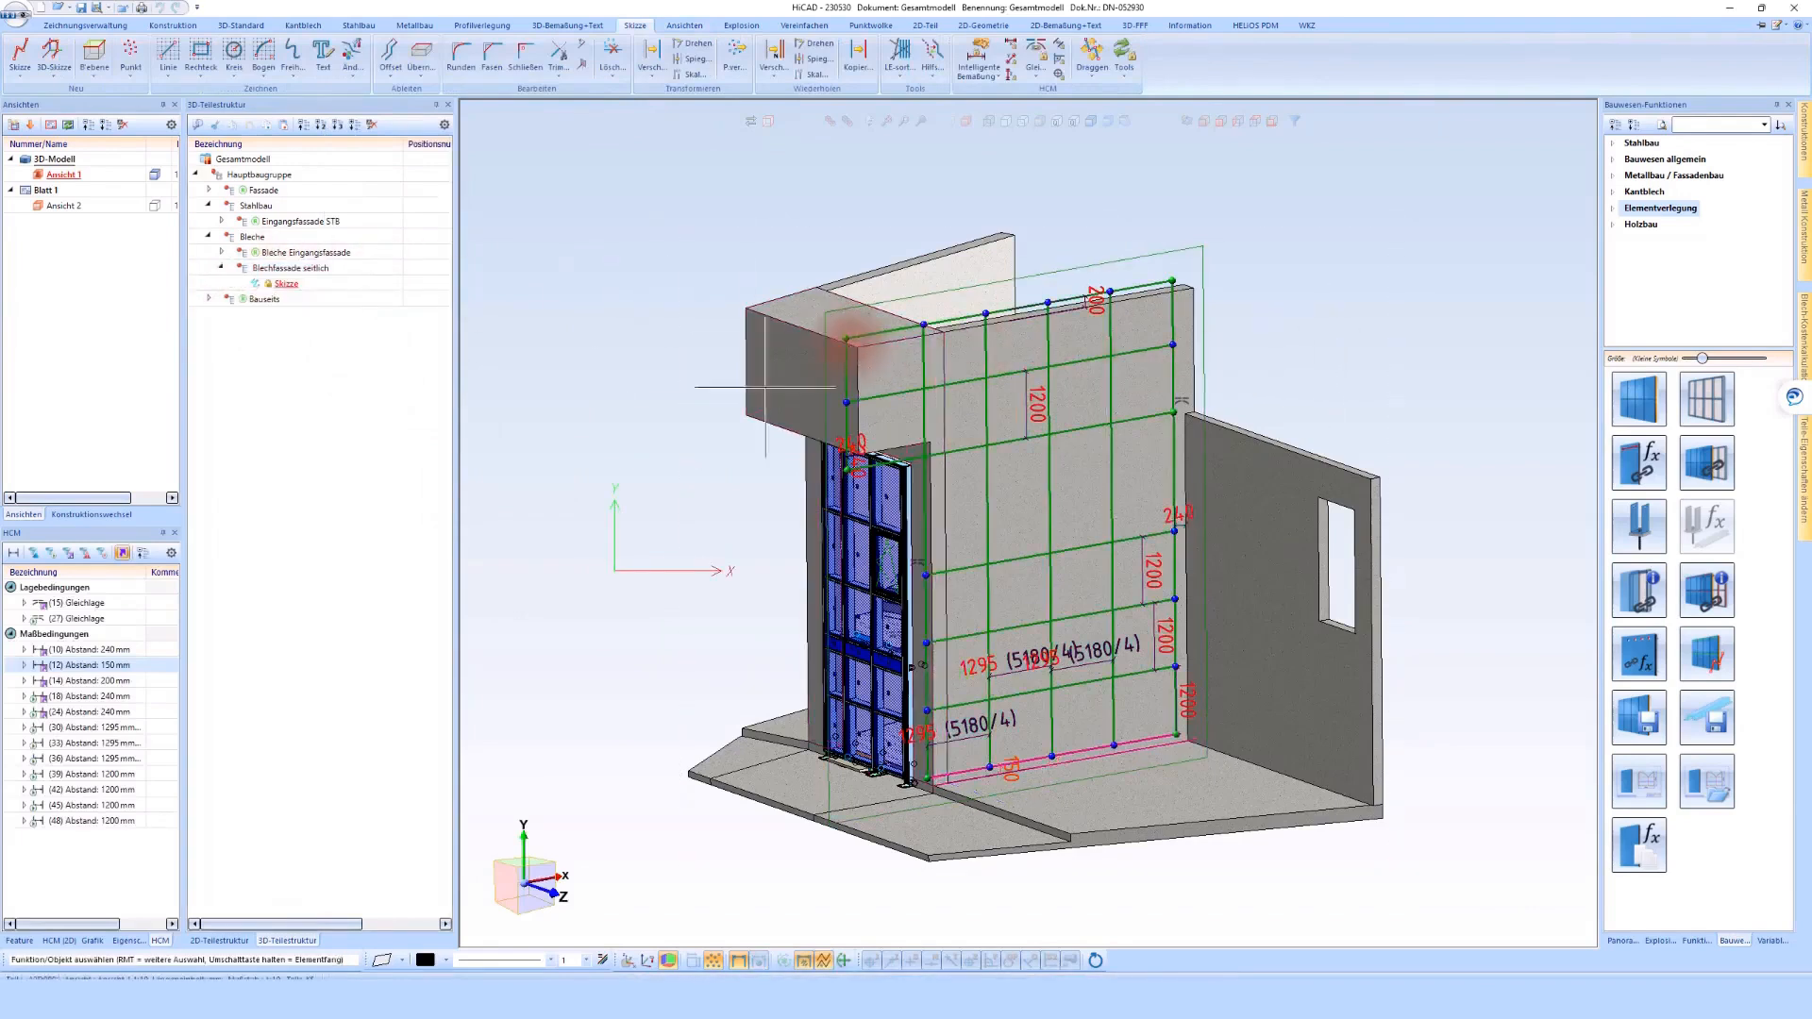
Activate the Blechfassade seitlich assembly and apply its part attributes
click(605, 360)
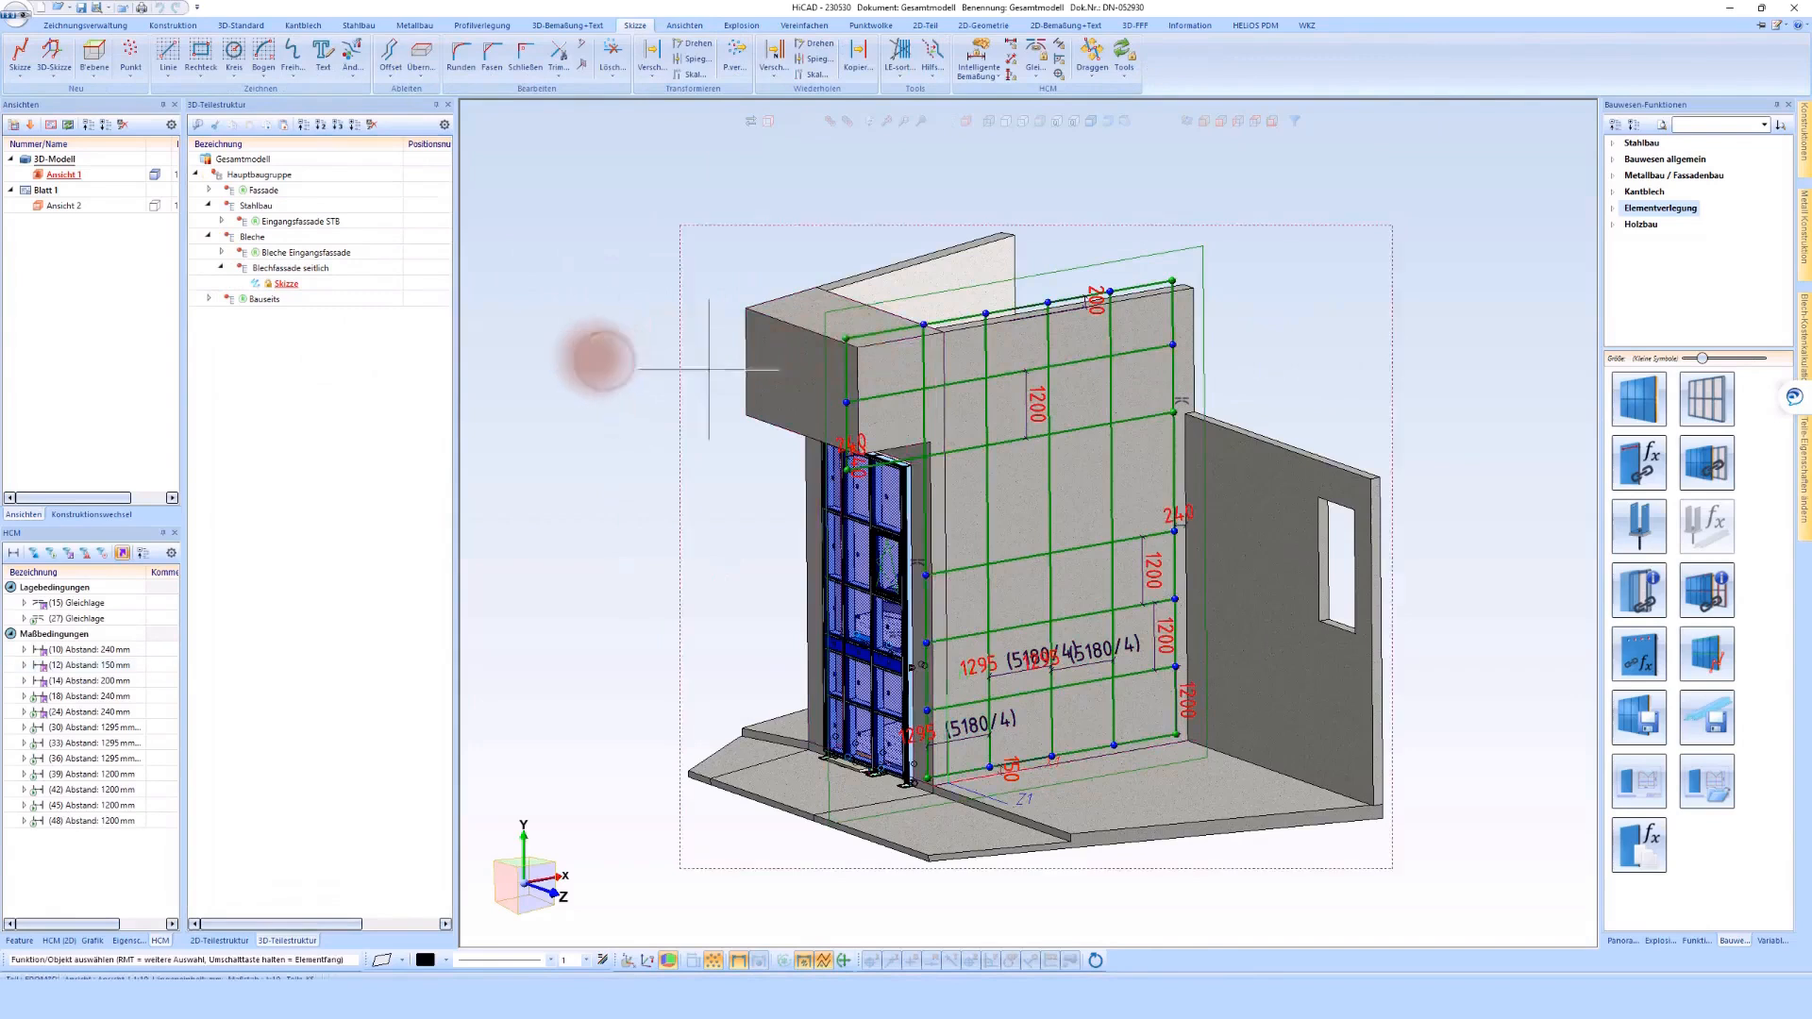
double_click(286, 268)
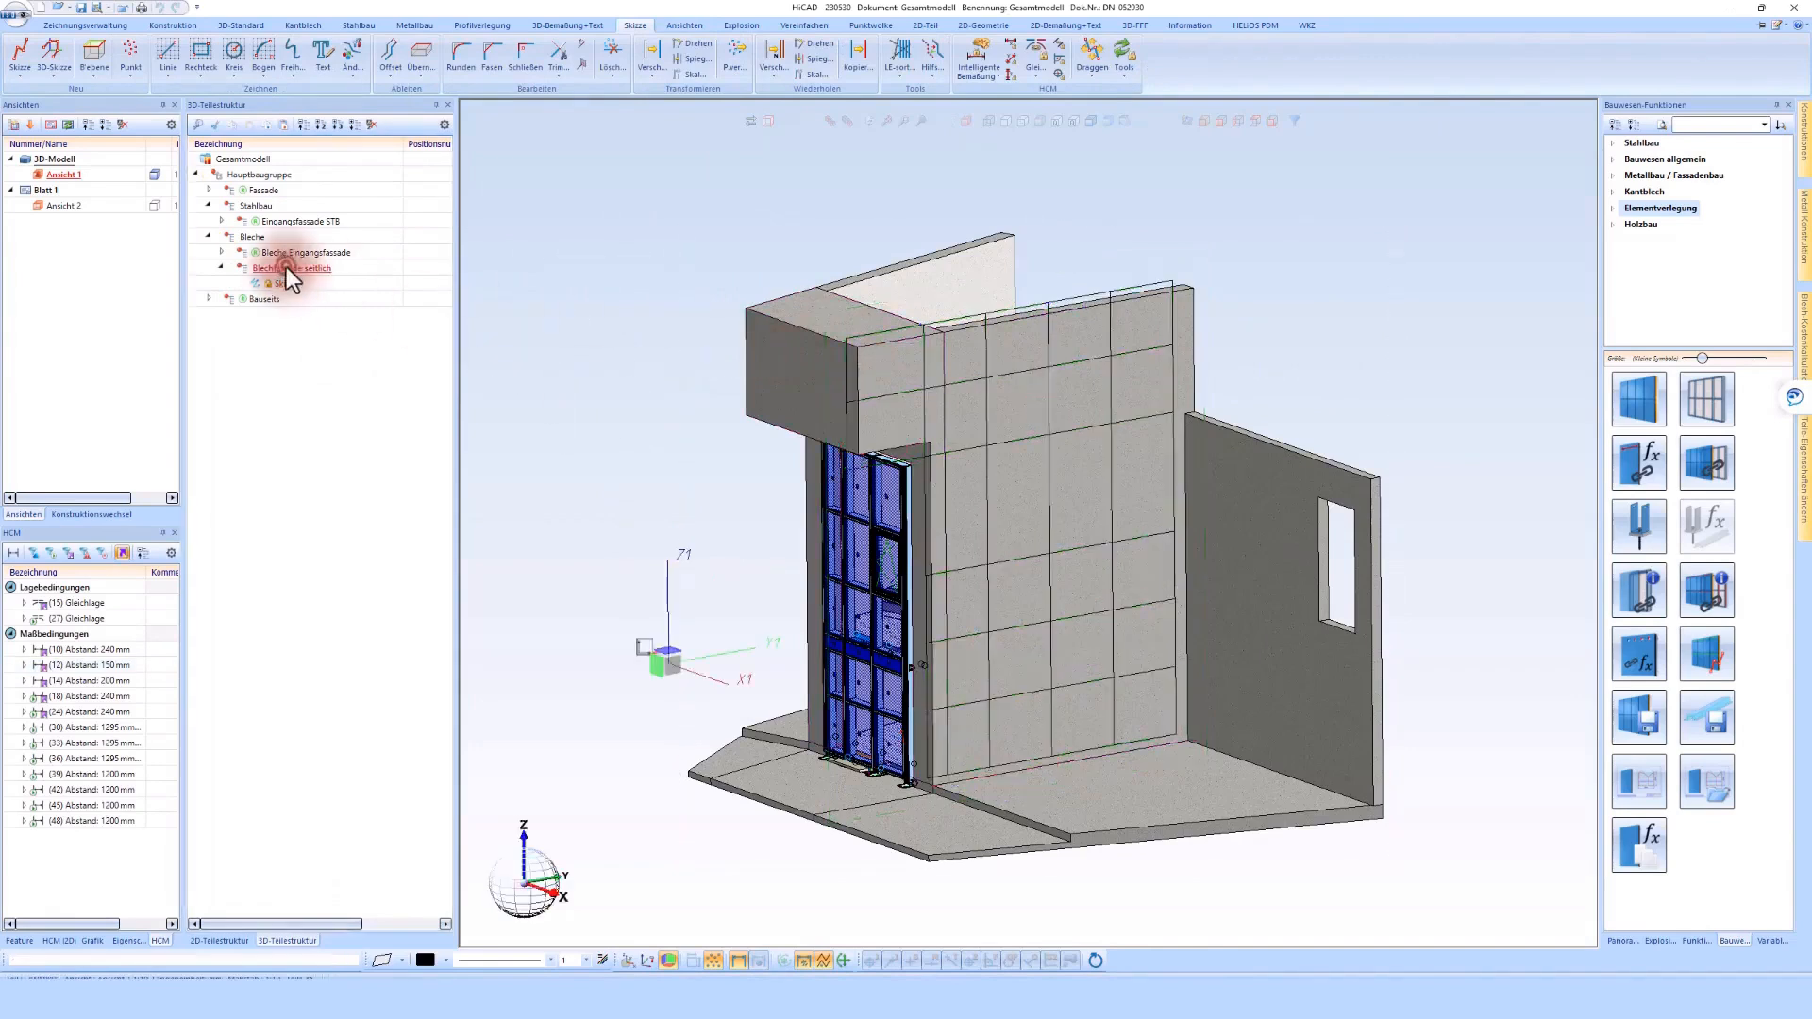
drag(520, 153, 378, 174)
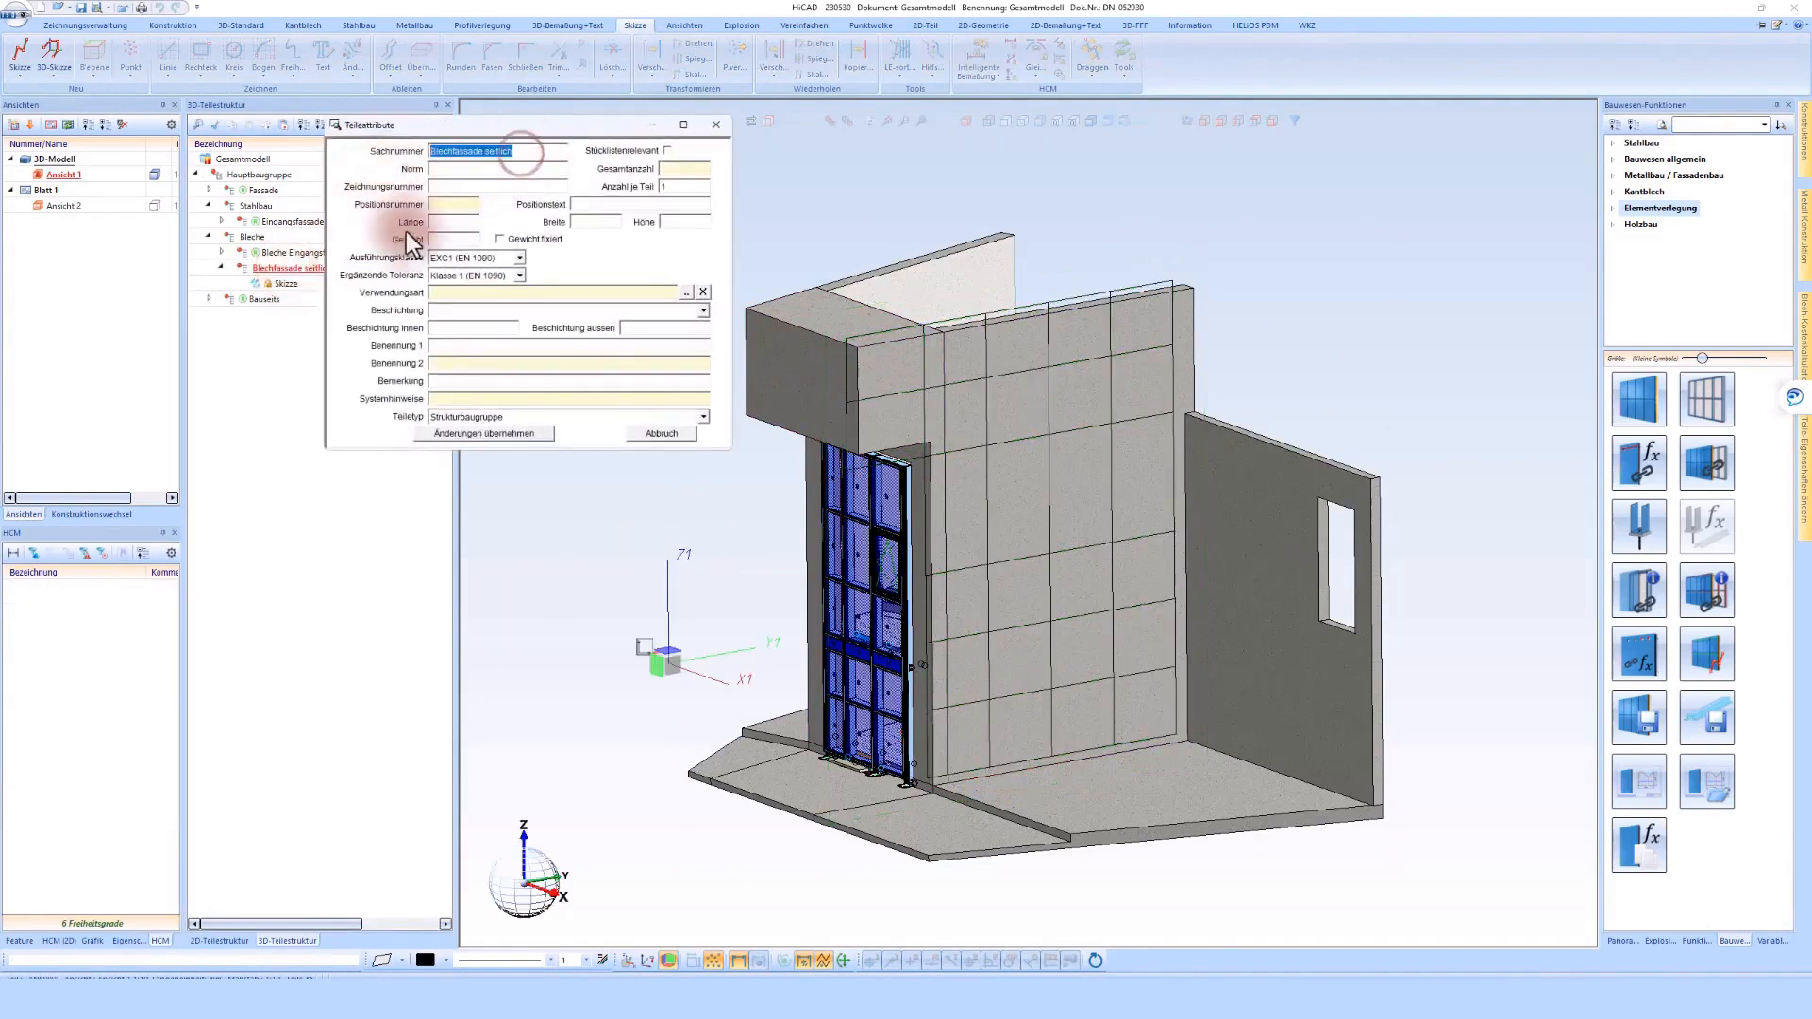
click(505, 433)
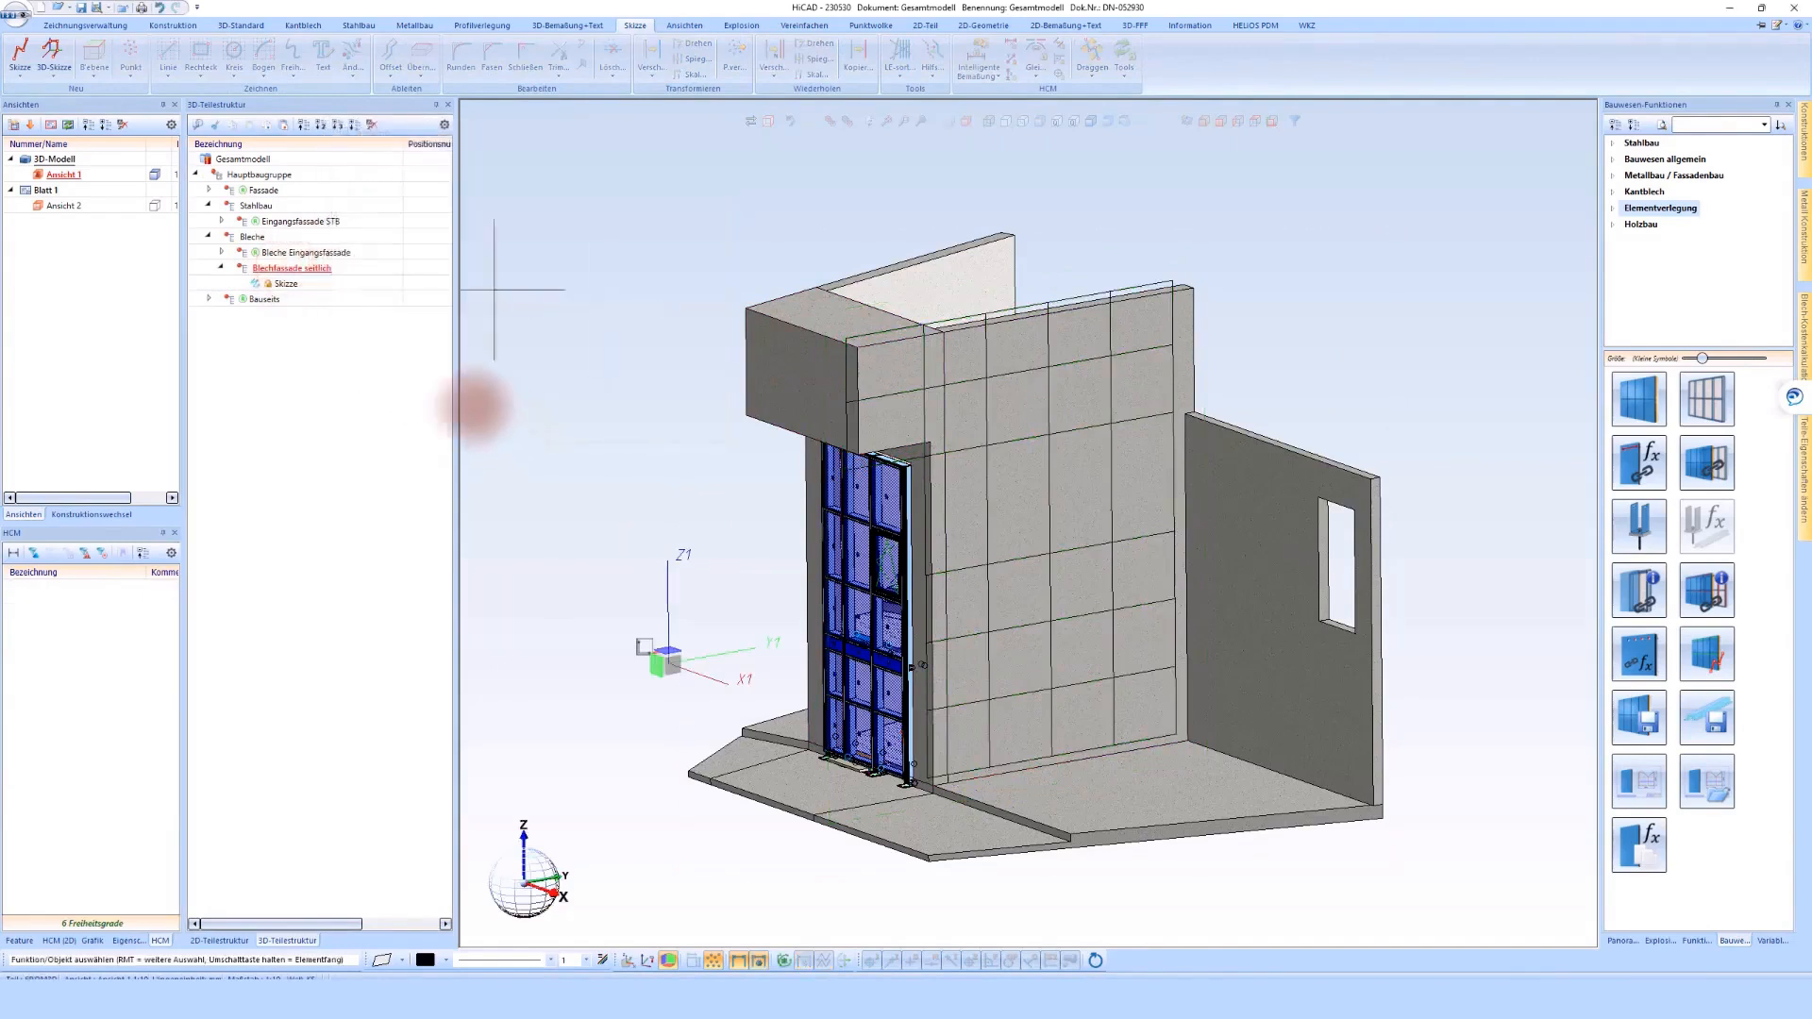
Reference Blechfassade seitlich externally with a saved detail drawing and a new article master, and mark it as not relevant for the parts list
right_click(304, 273)
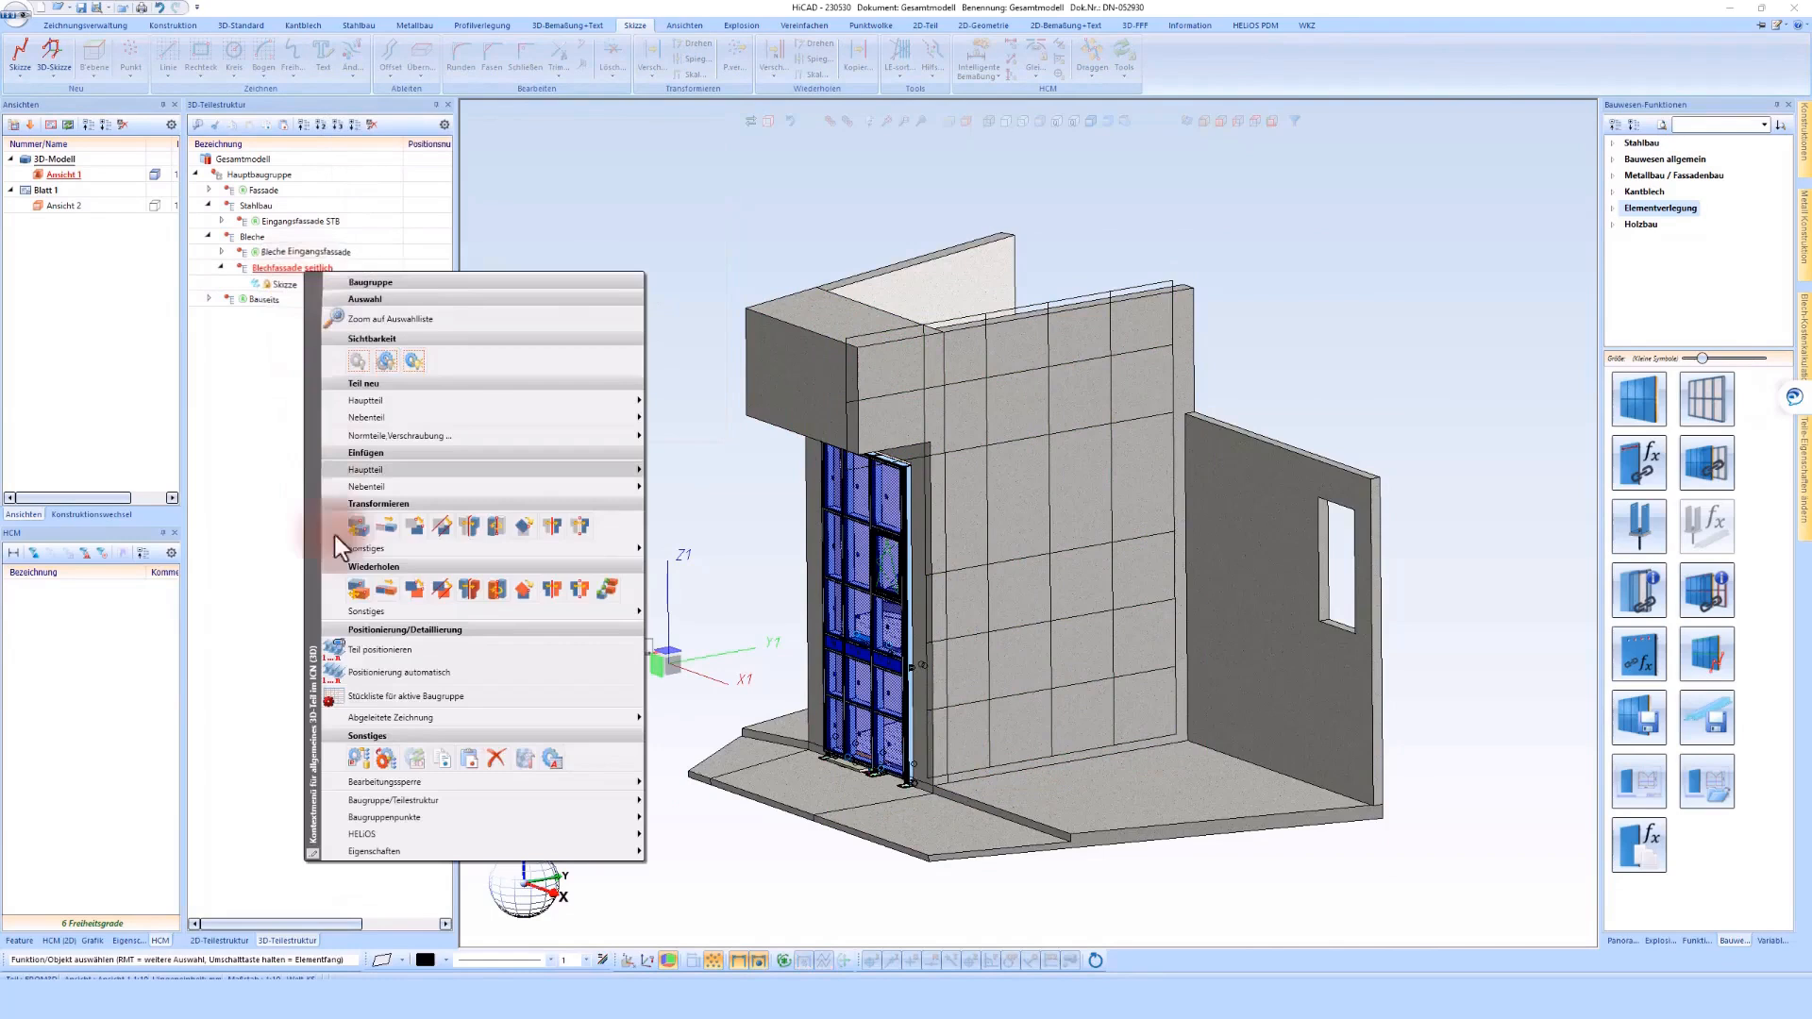
click(359, 760)
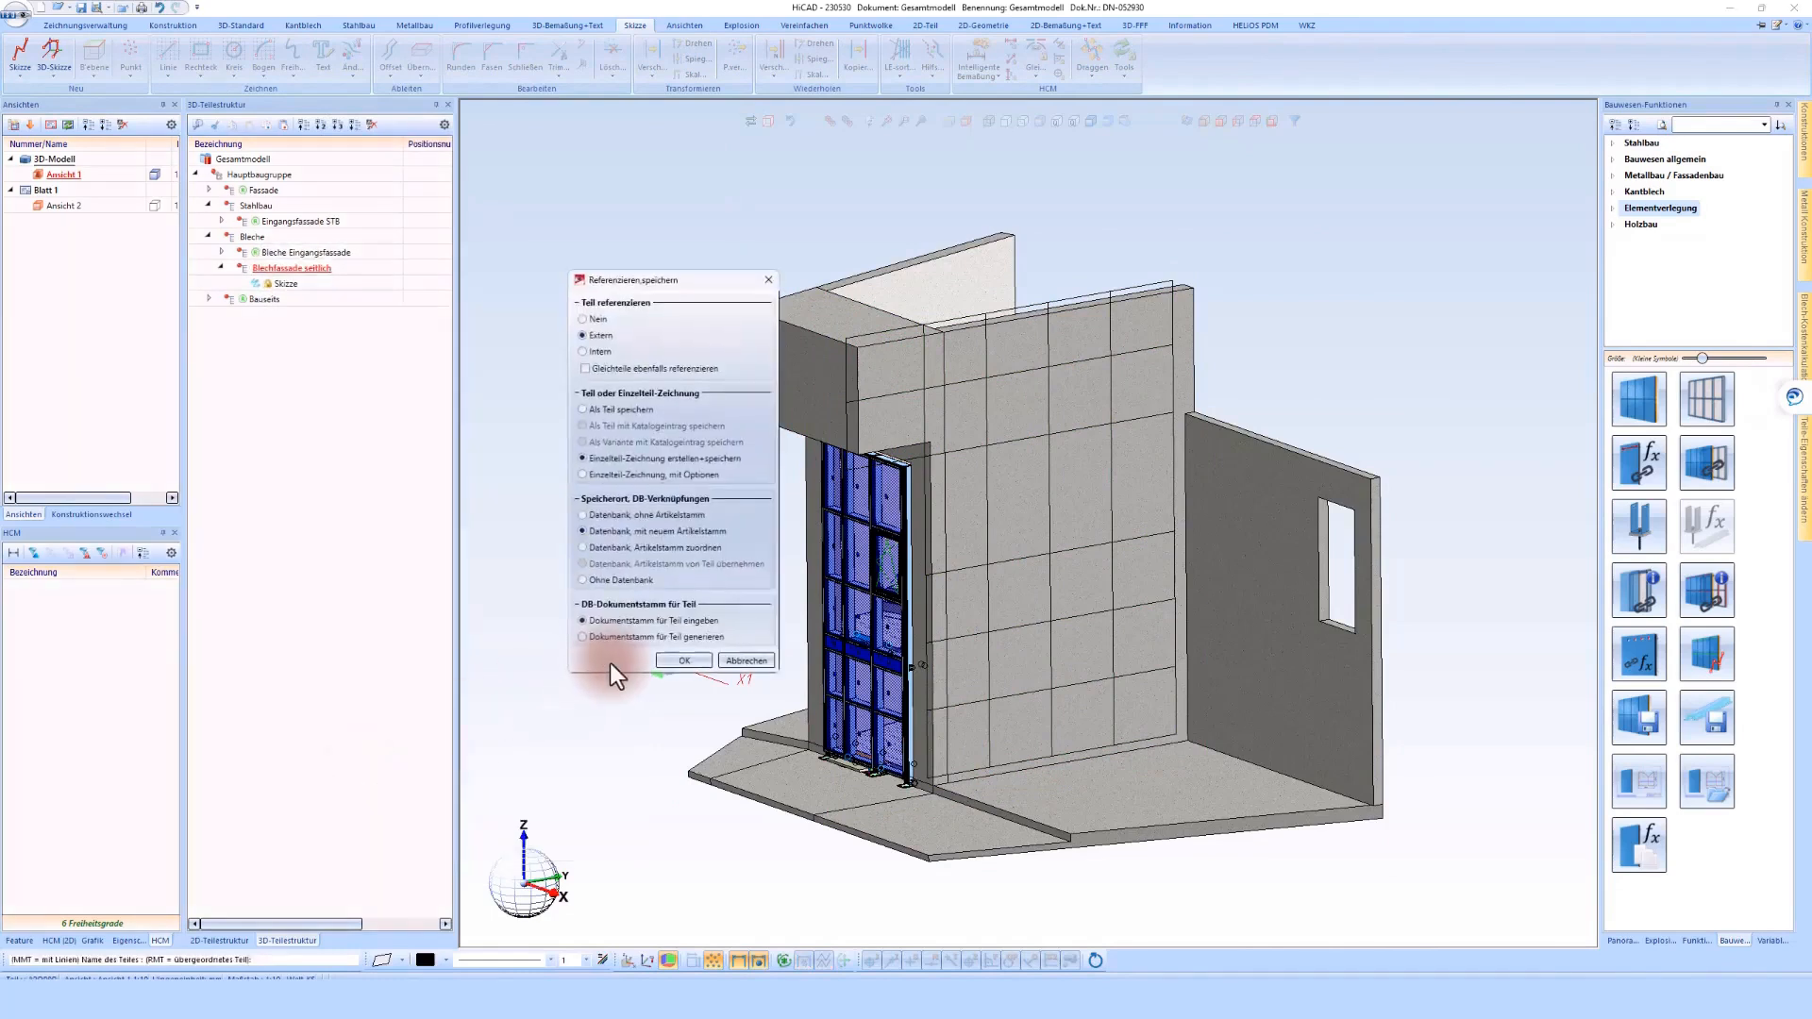
click(684, 660)
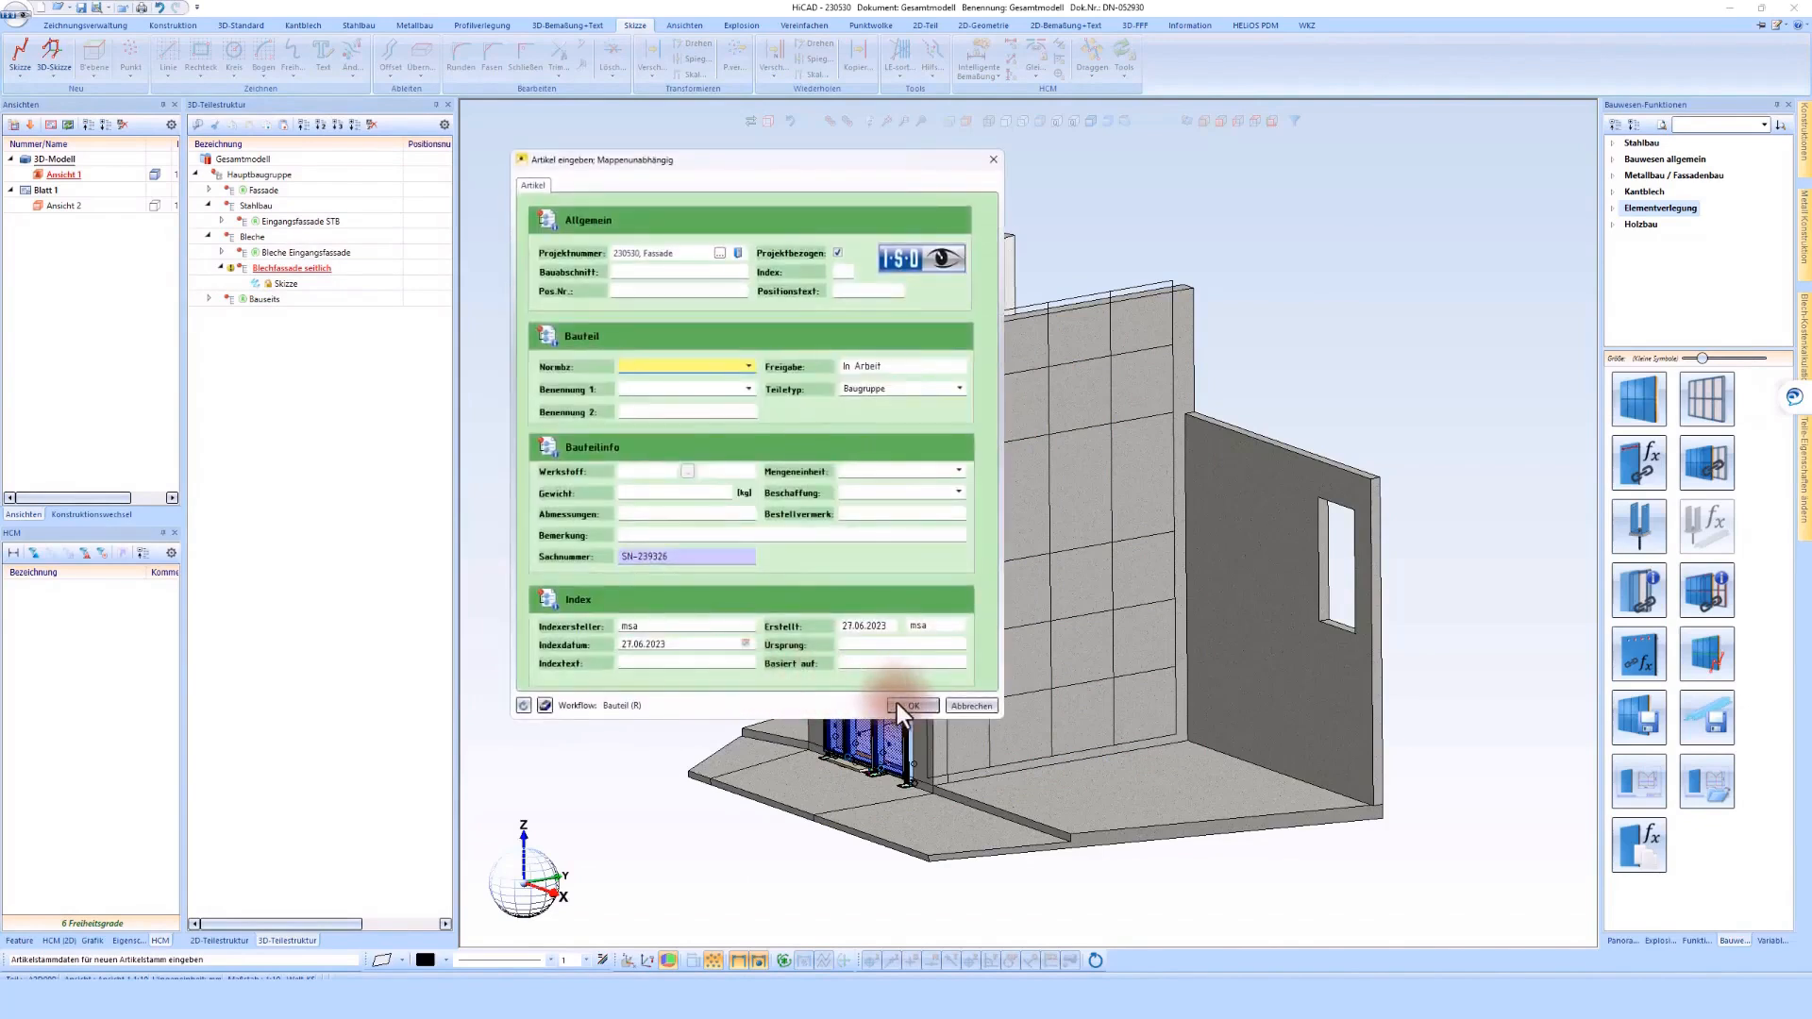
click(896, 704)
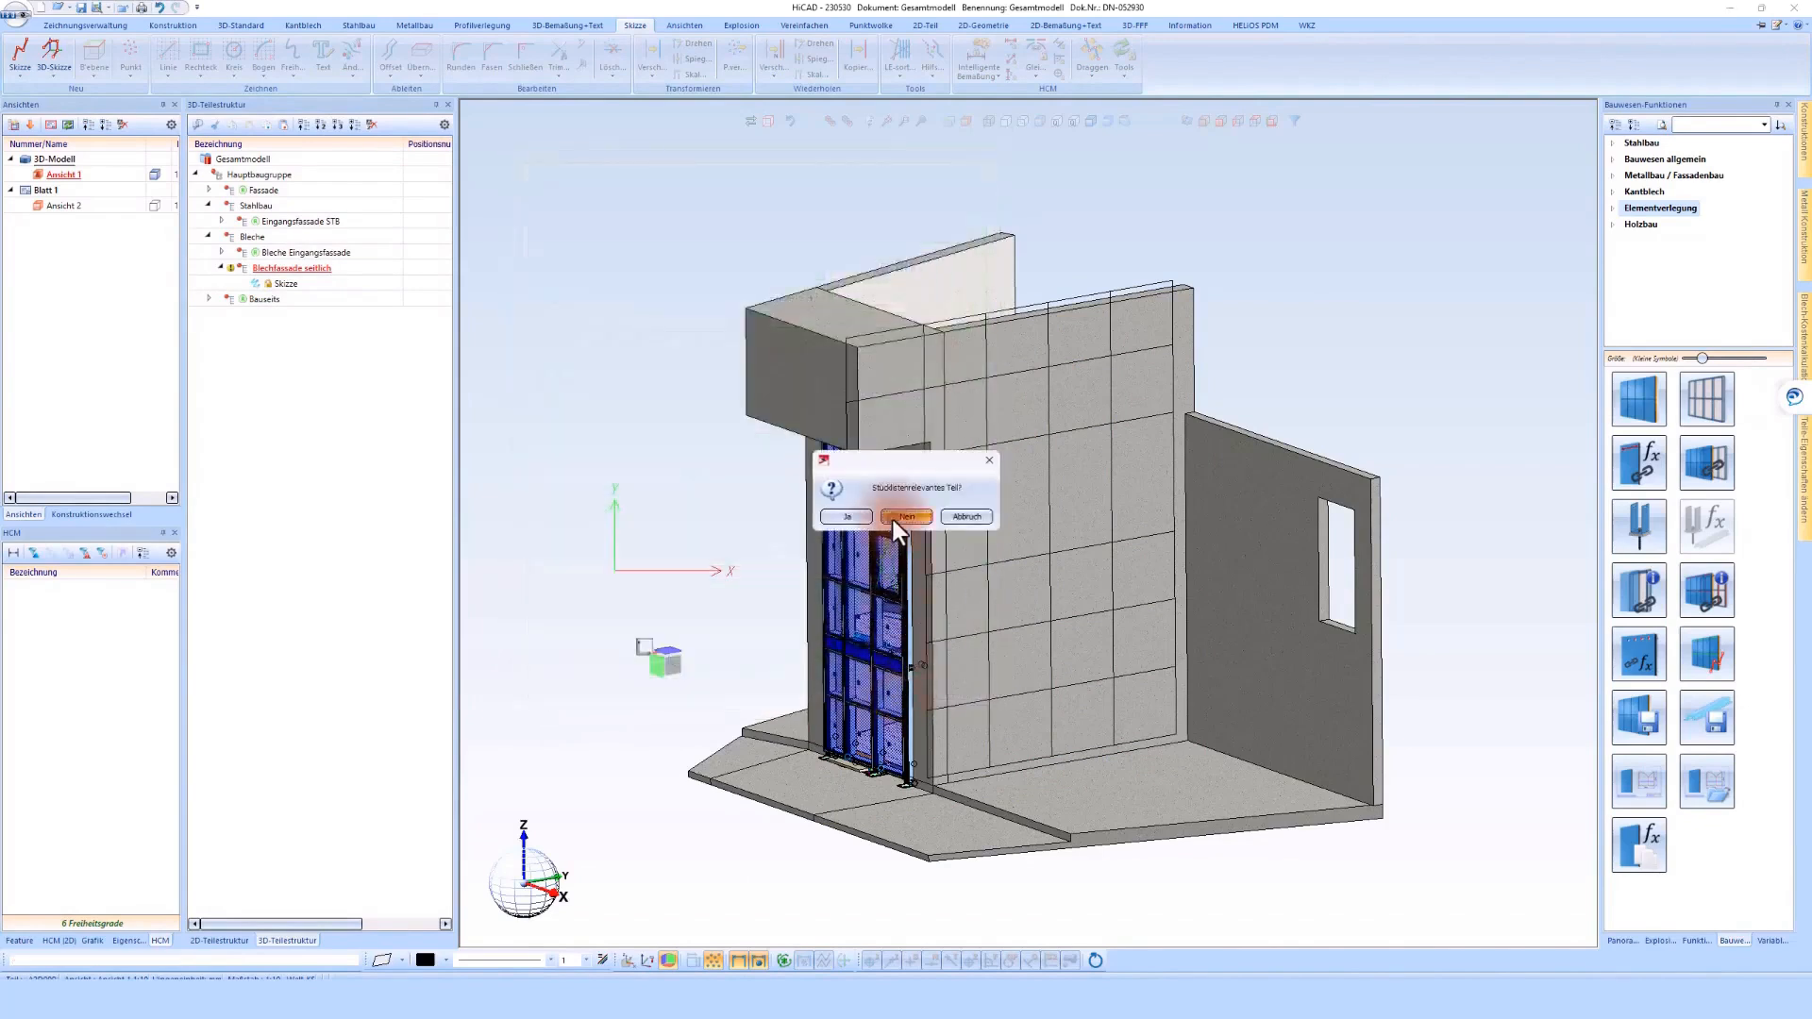
click(893, 519)
Designate the part and detail drawing documents as Blechfassade seitlich, switch off positioning for the drawing, and save both
double_click(333, 343)
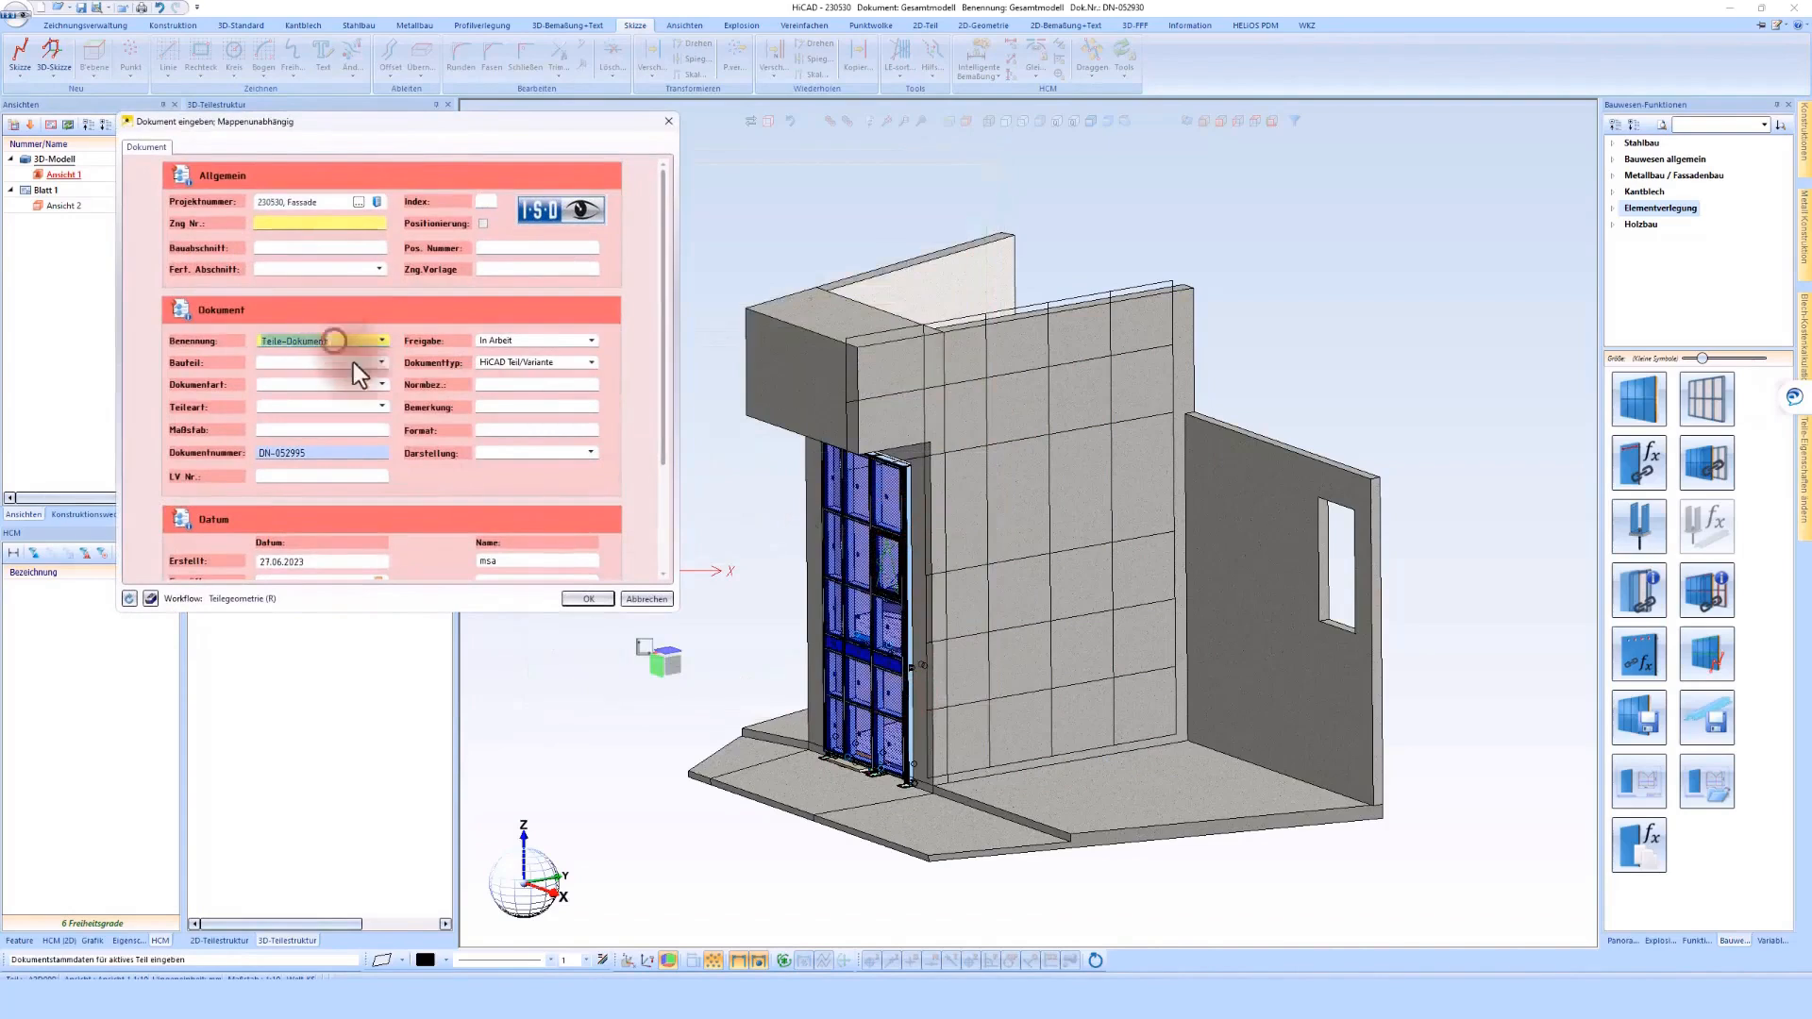
text(Blechfassade seitlich)
click(588, 605)
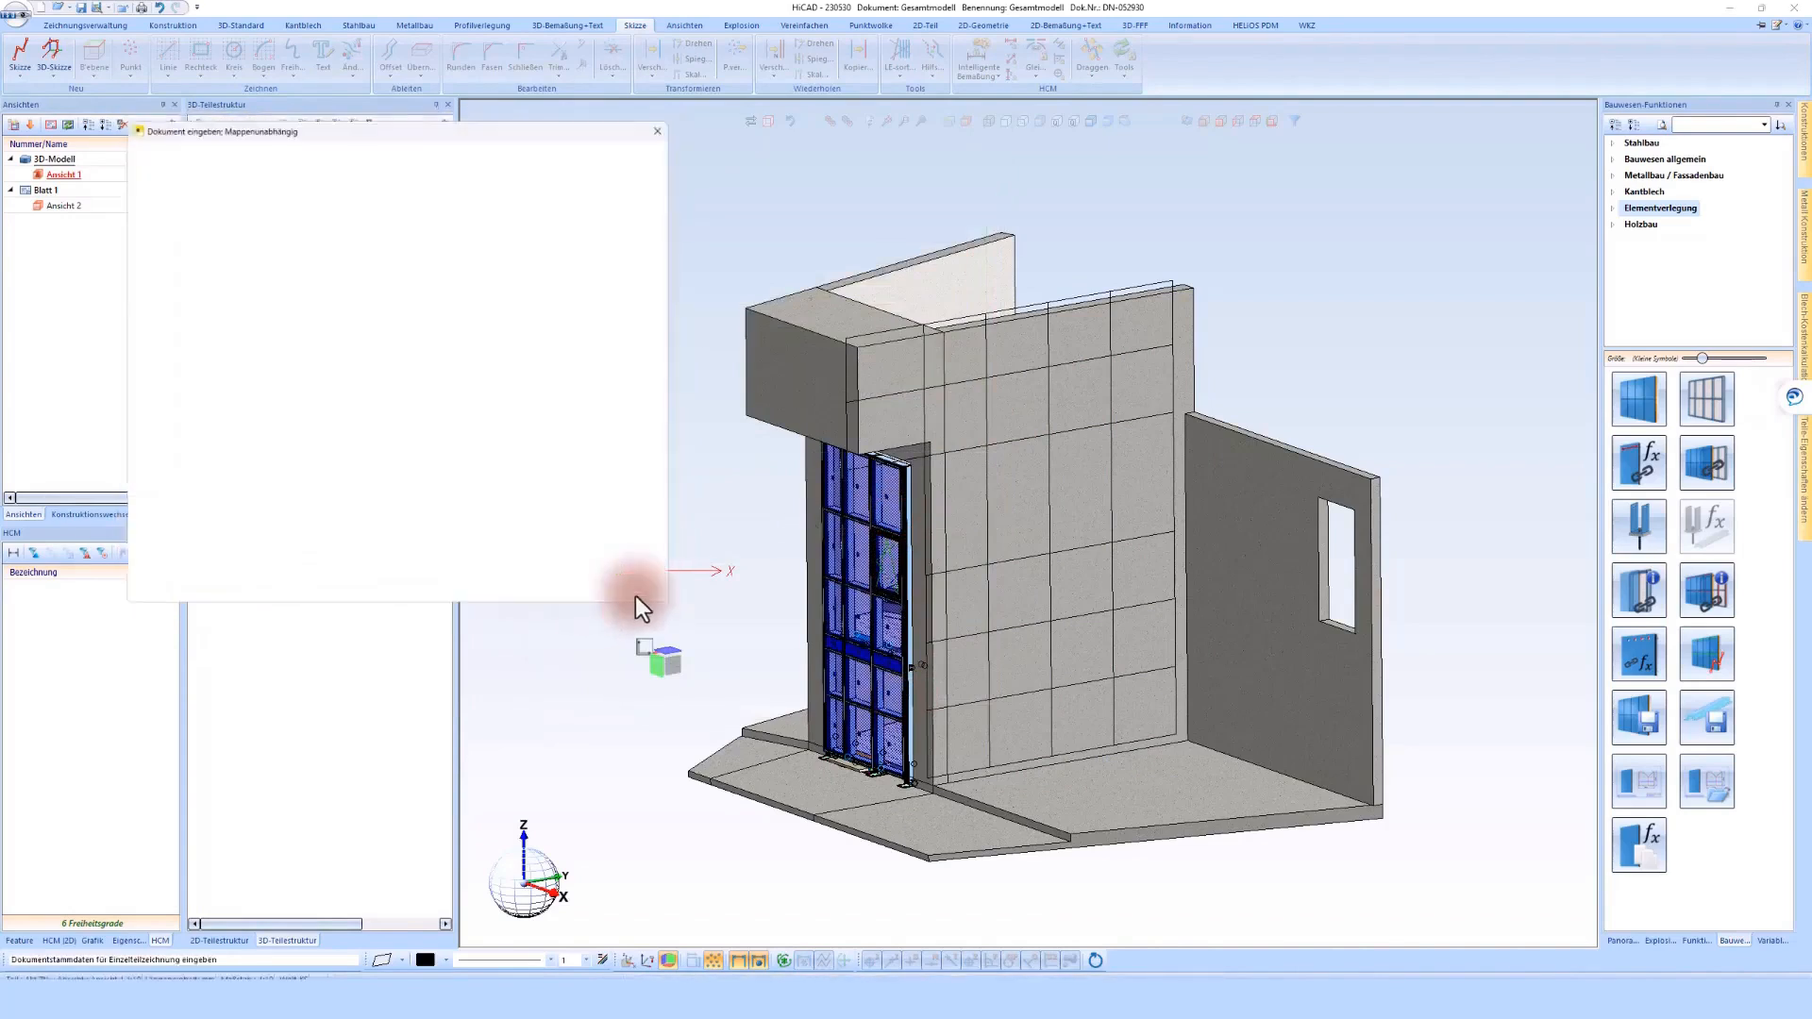
double_click(338, 340)
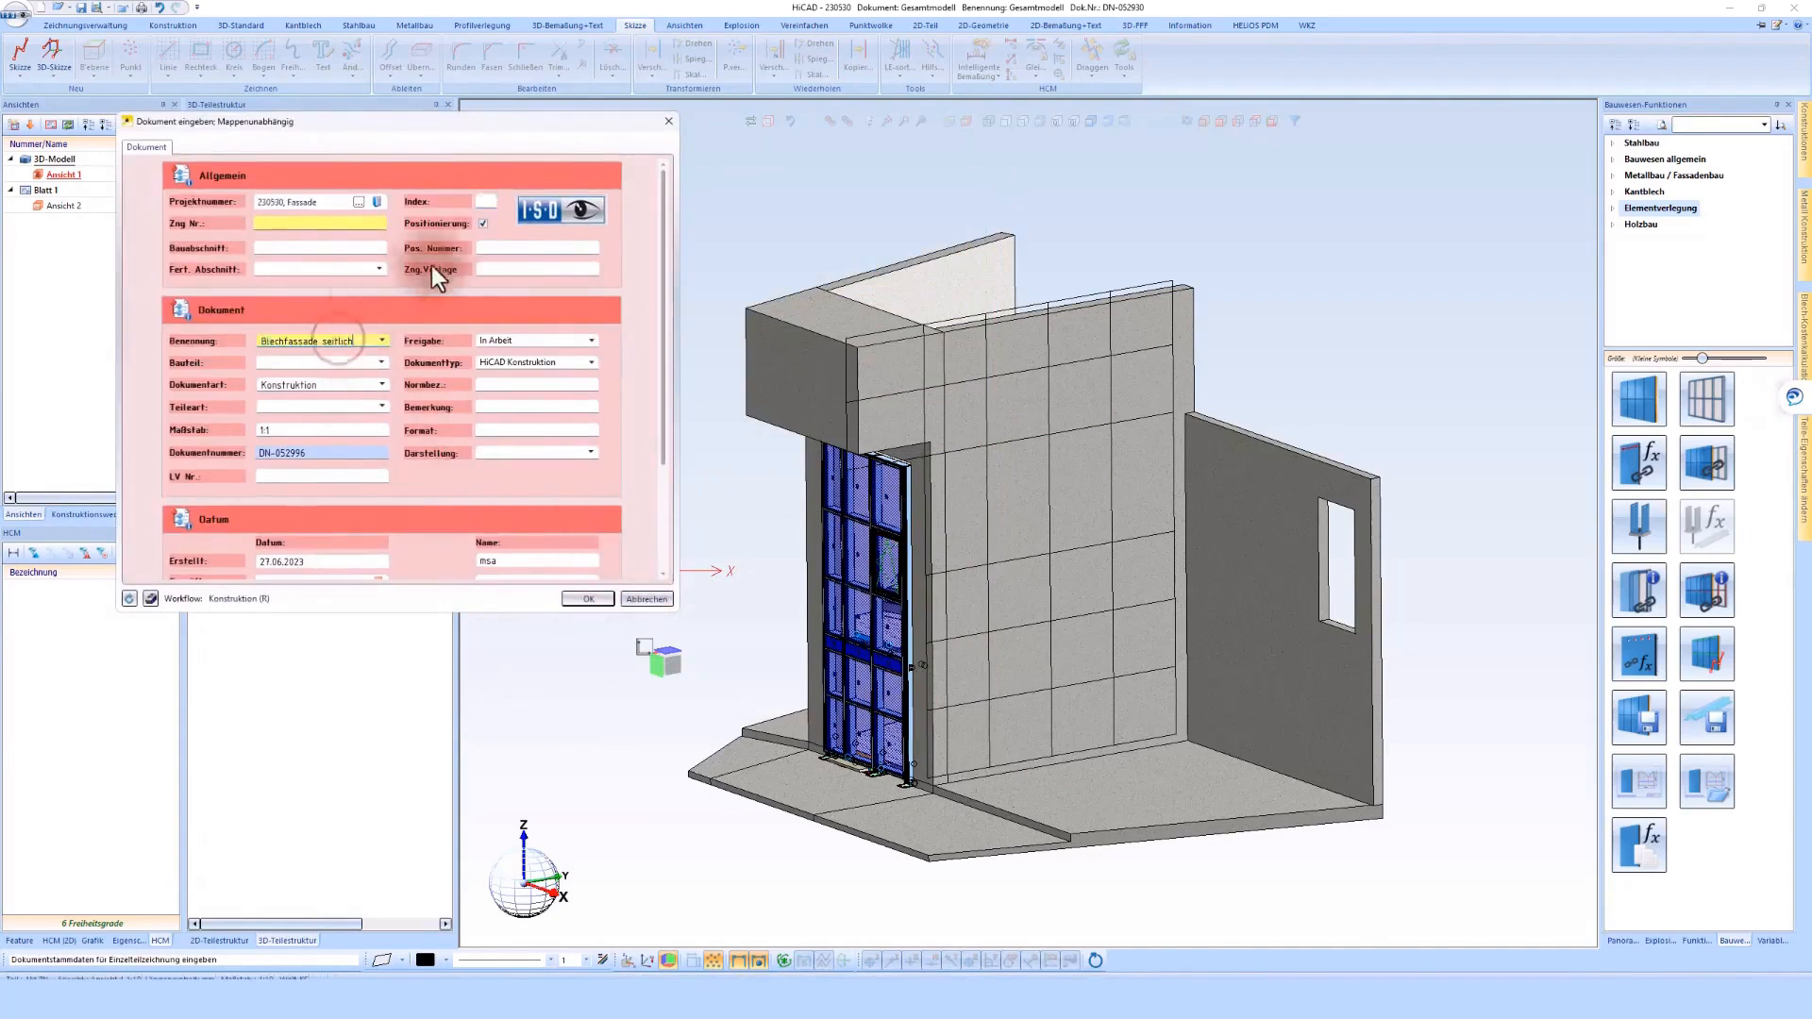
click(483, 223)
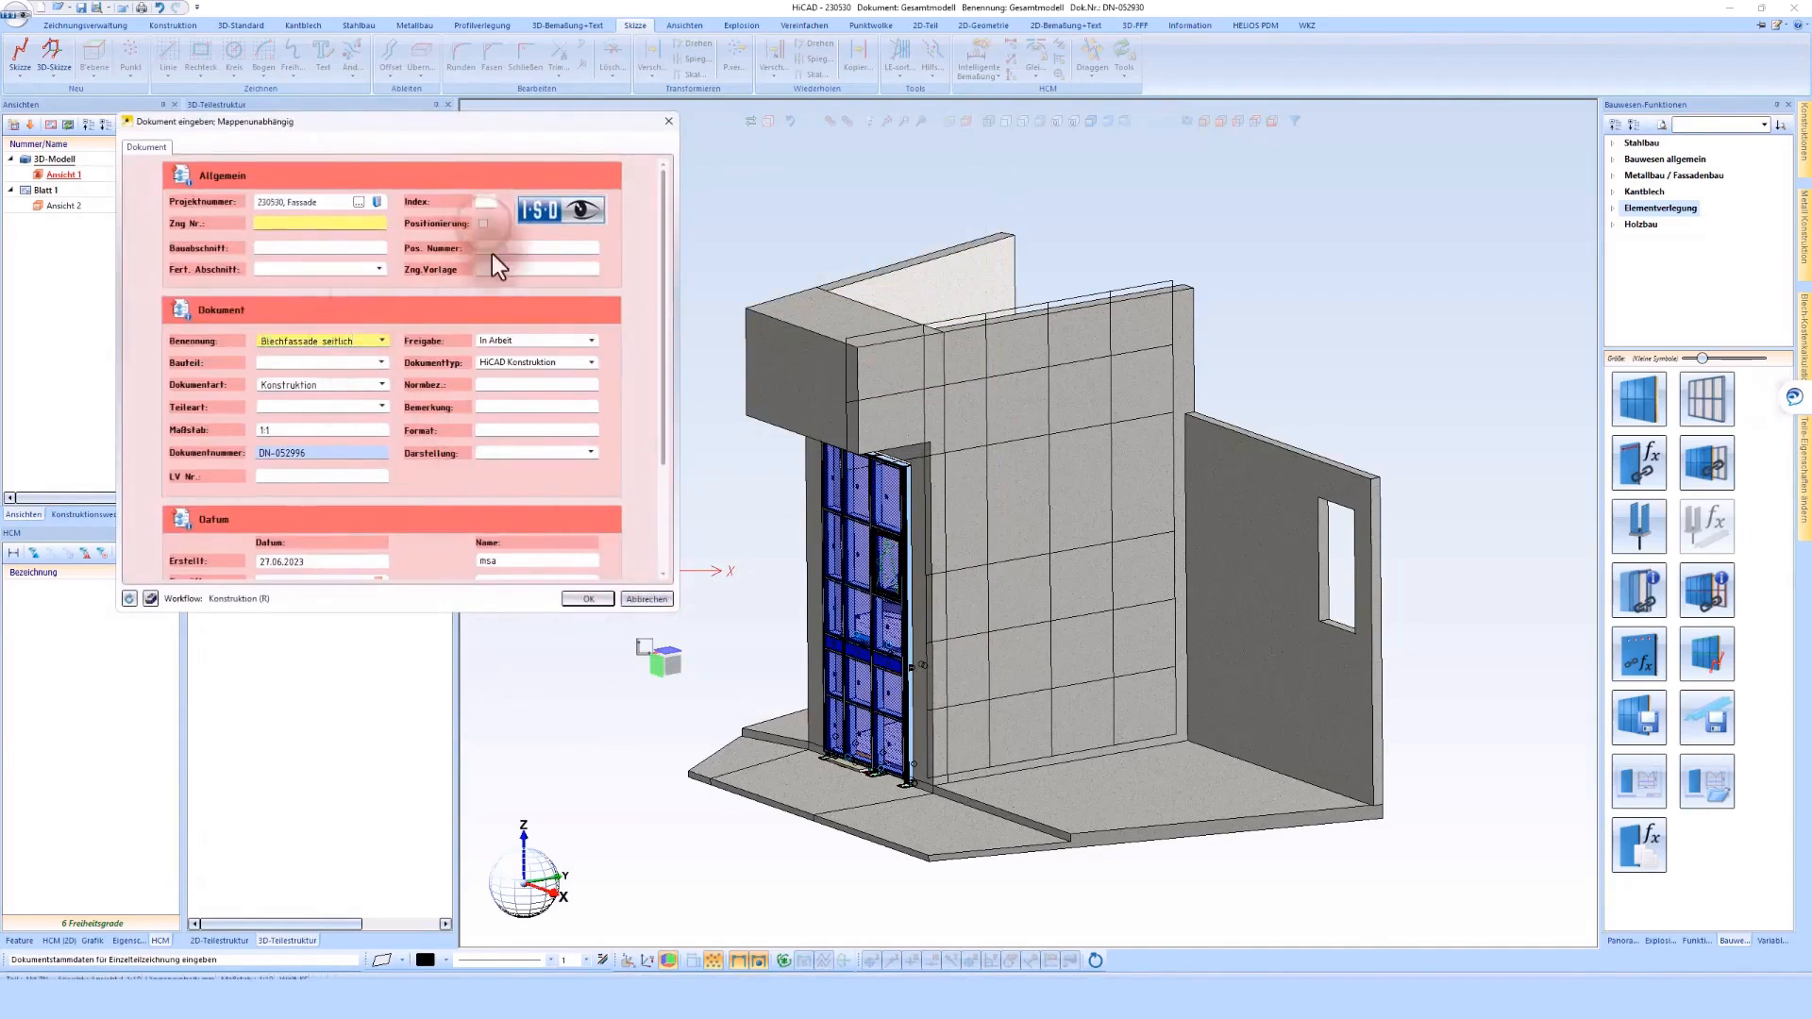
click(596, 598)
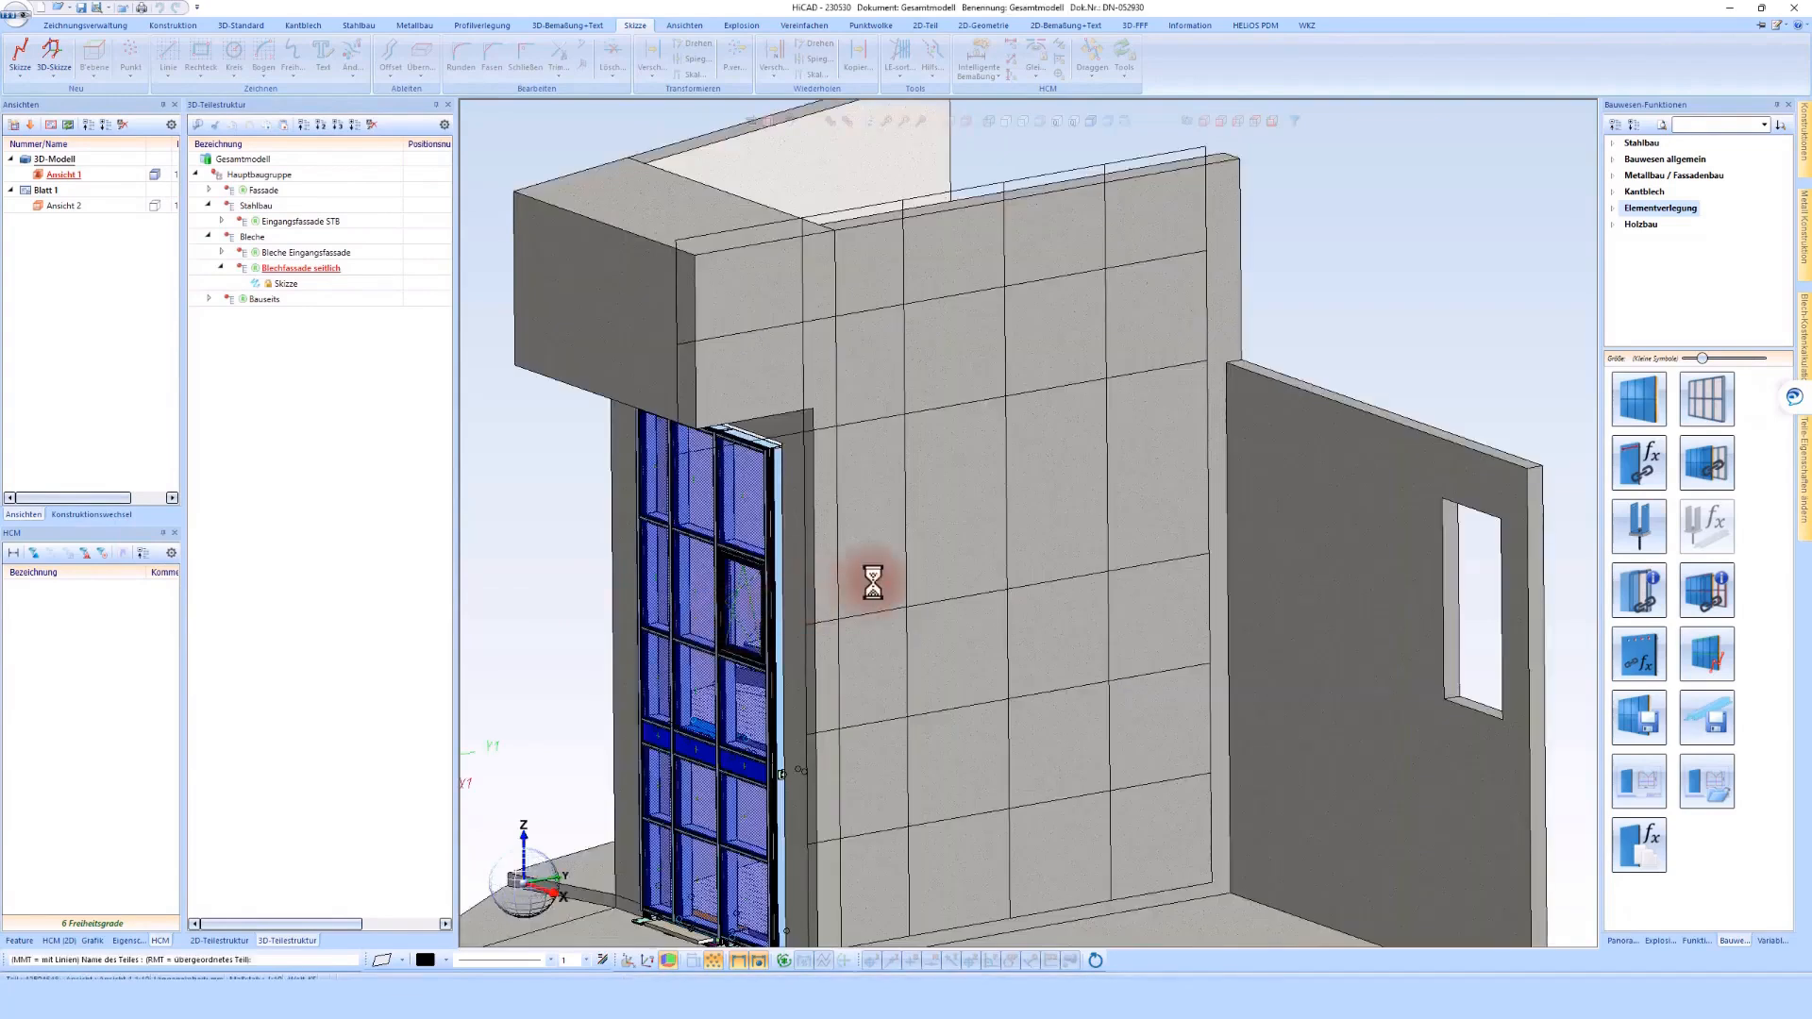
Open the referenced Blechfassade seitlich assembly as its own drawing and activate its grid sketch
scroll(874, 583, down, 2)
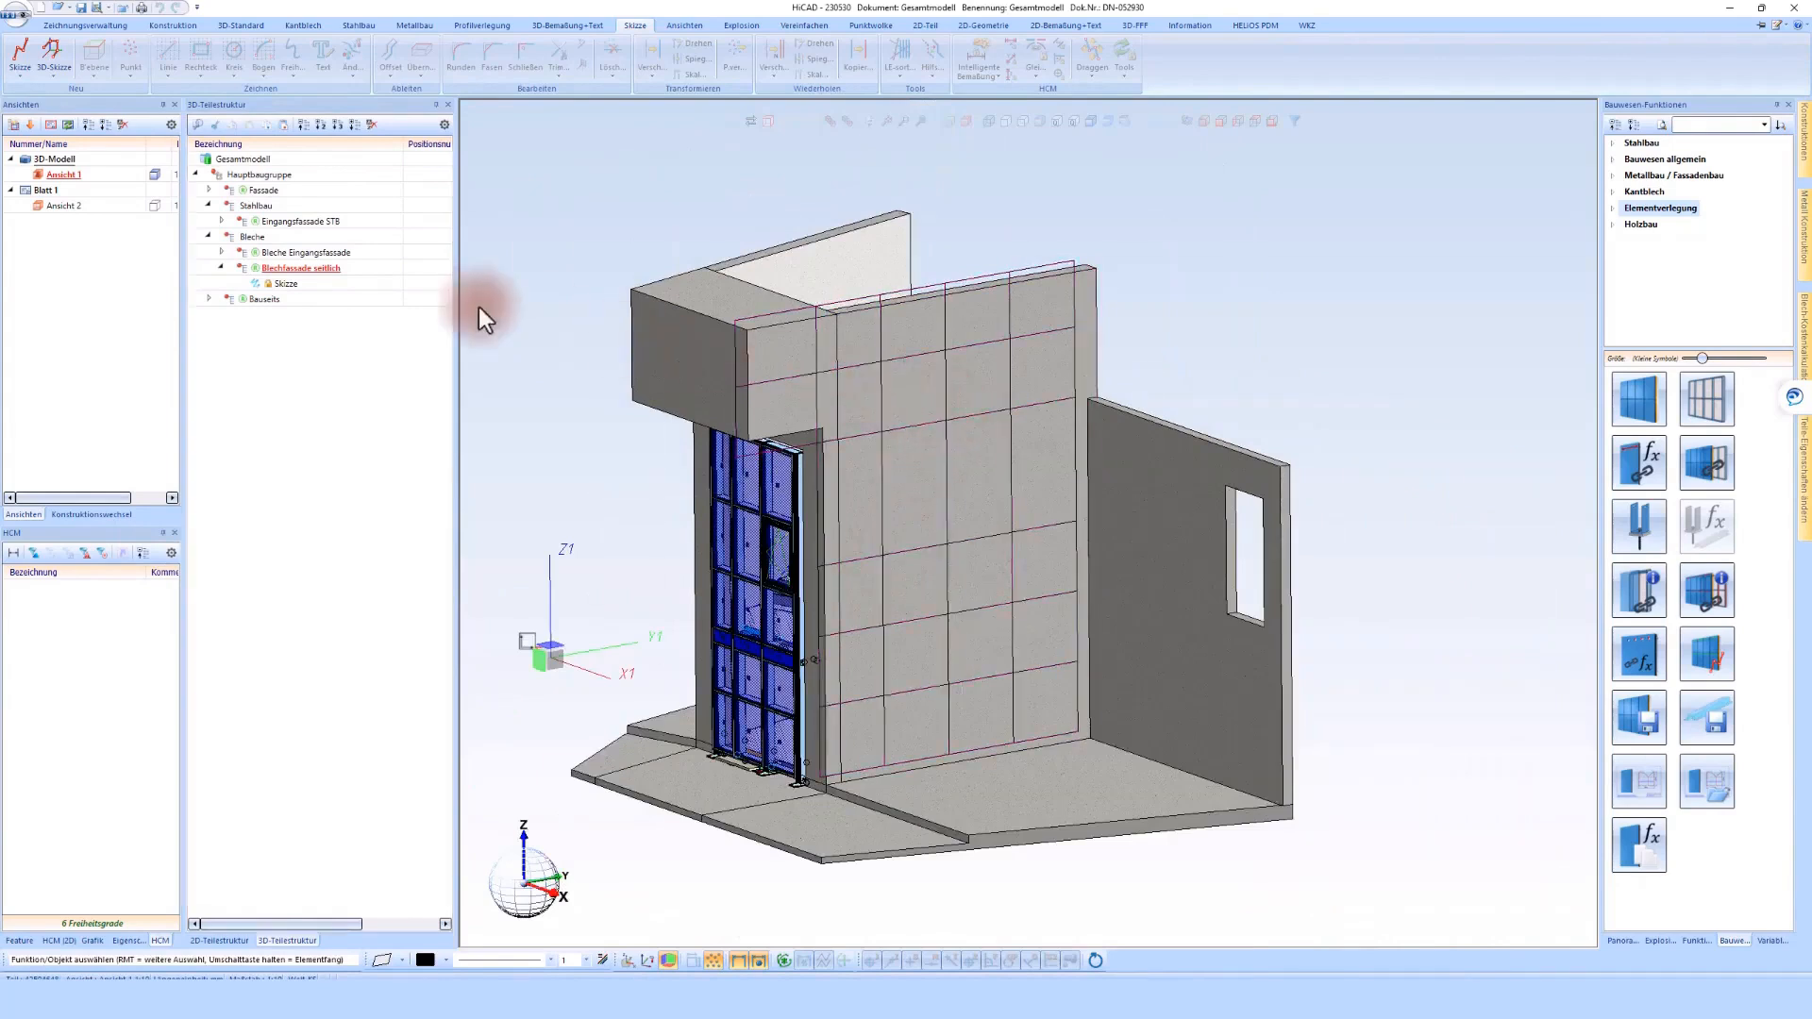
right_click(310, 270)
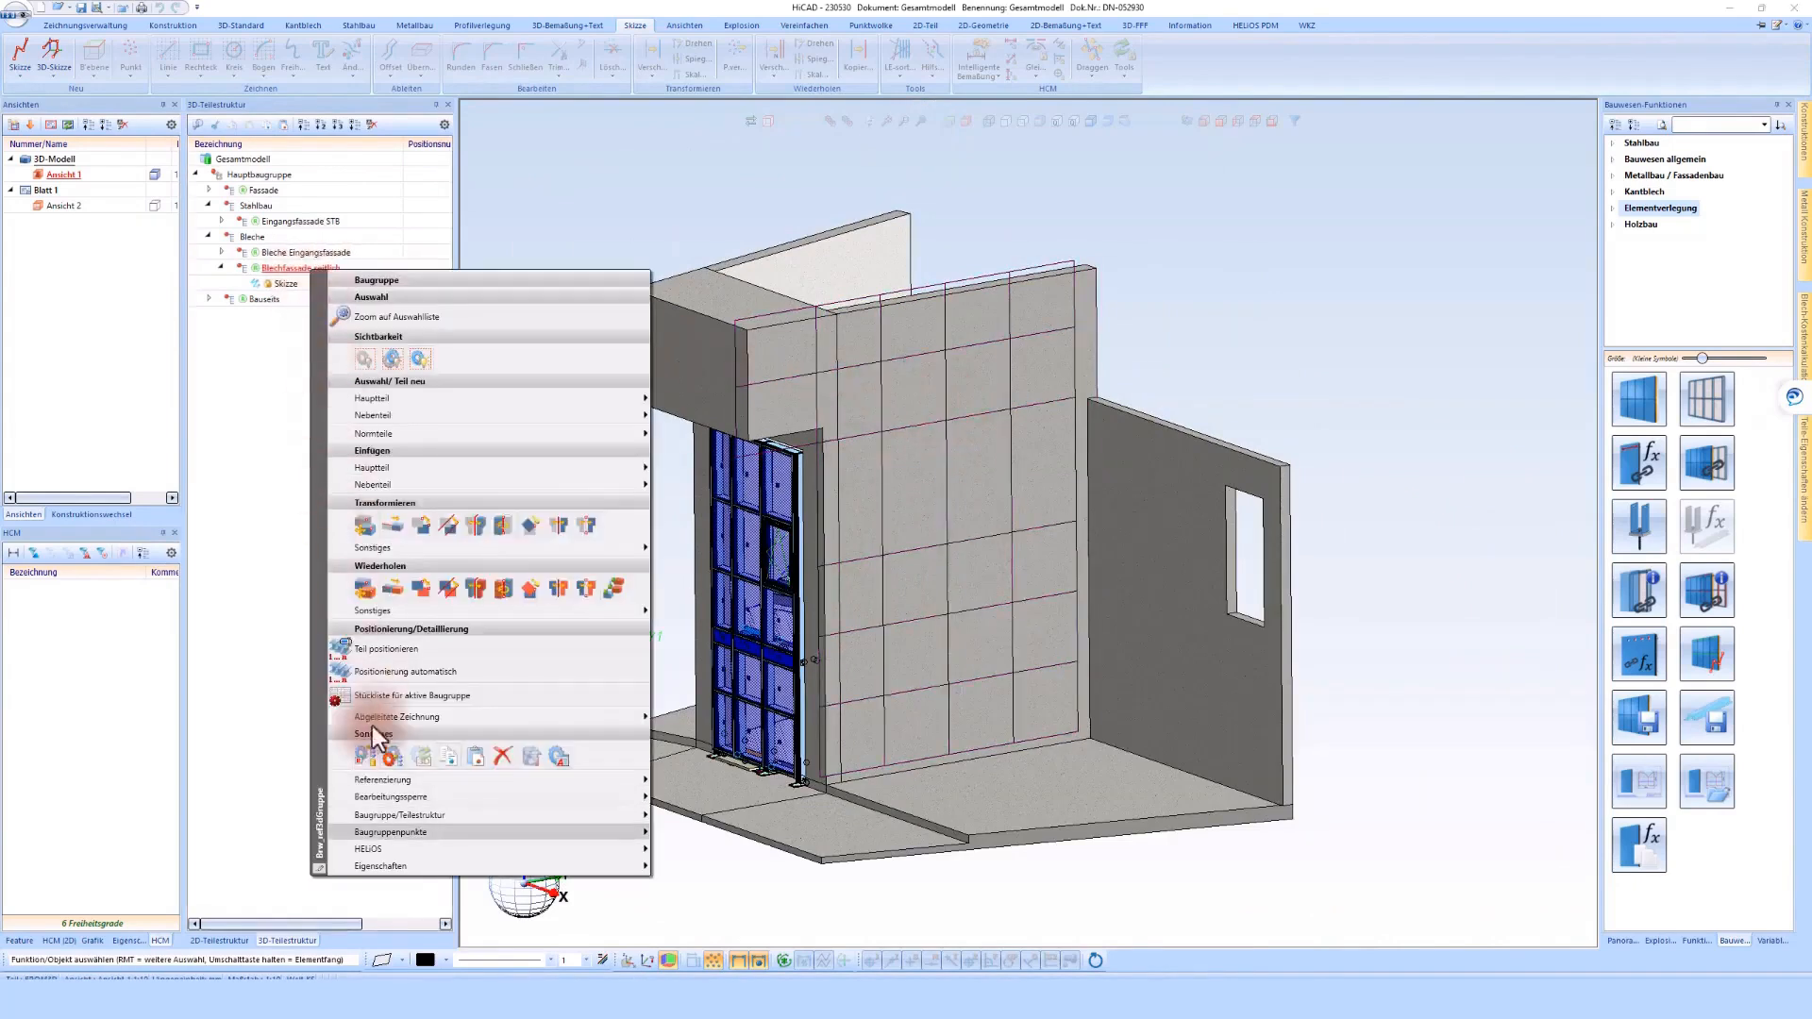
mouse_move(388, 846)
click(685, 825)
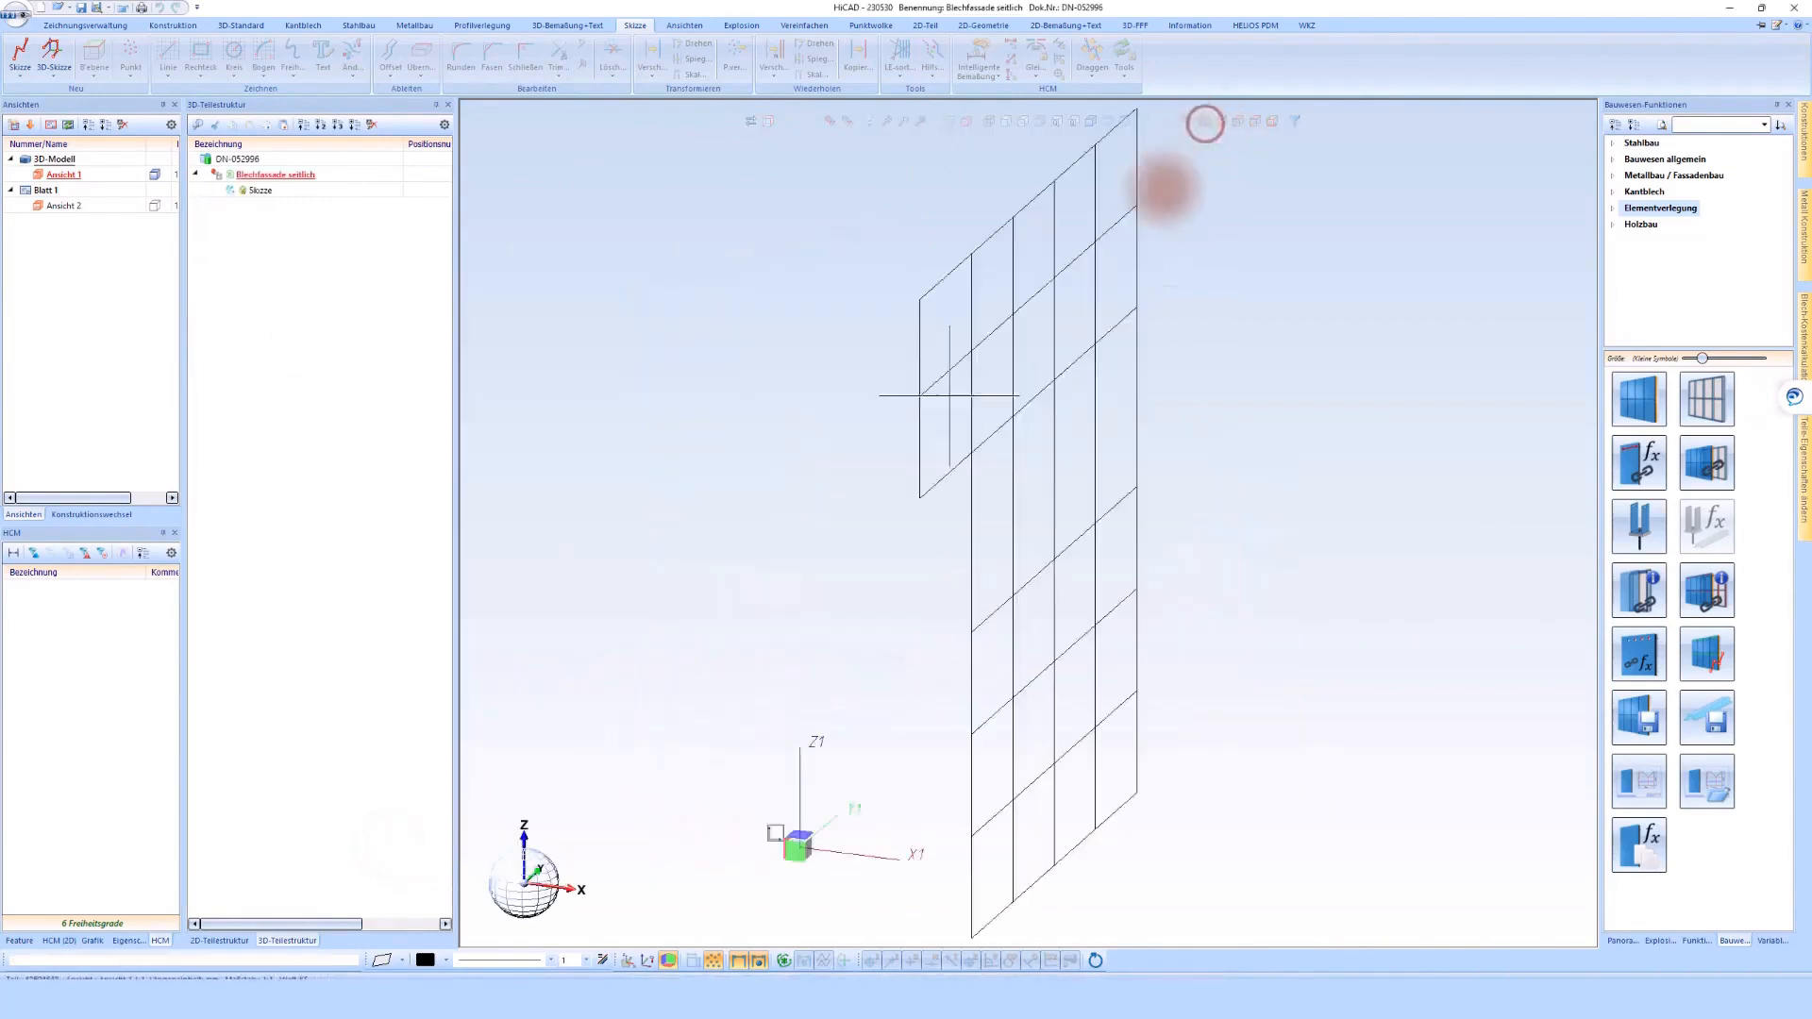
click(1032, 392)
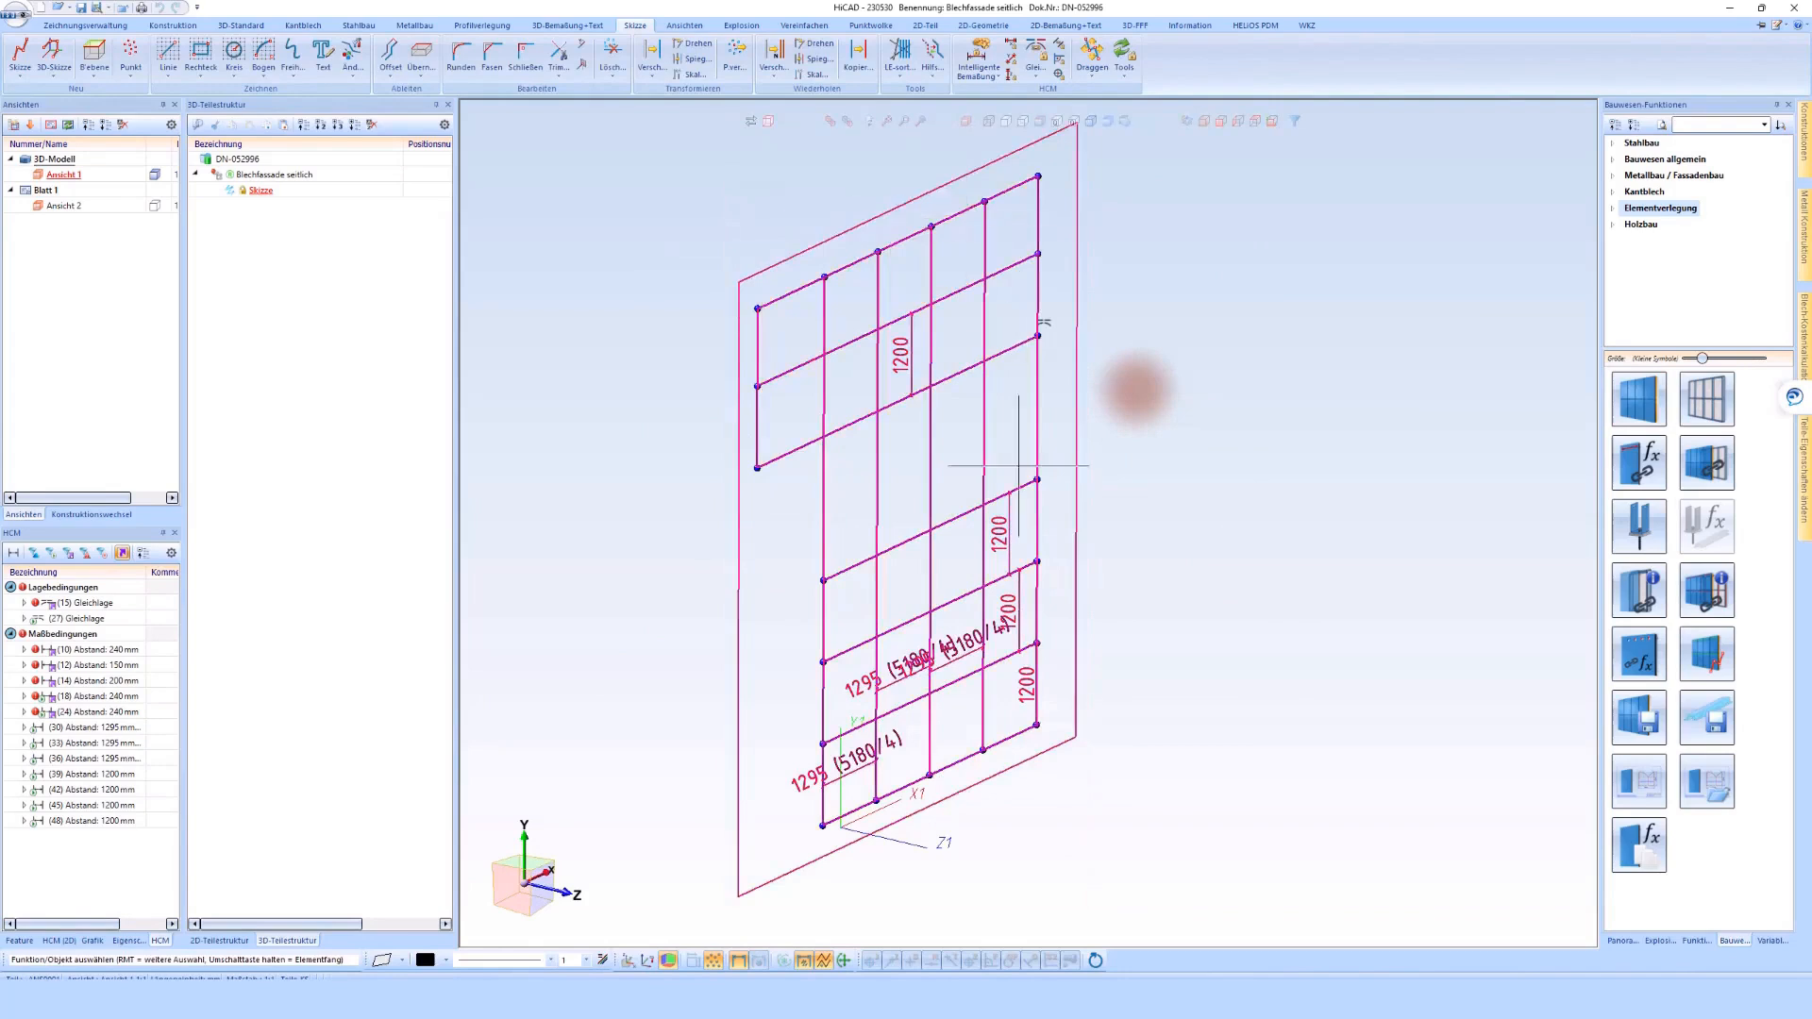
Switch to the overall model to view the sketch there, and return to the Blechfassade seitlich drawing
click(89, 514)
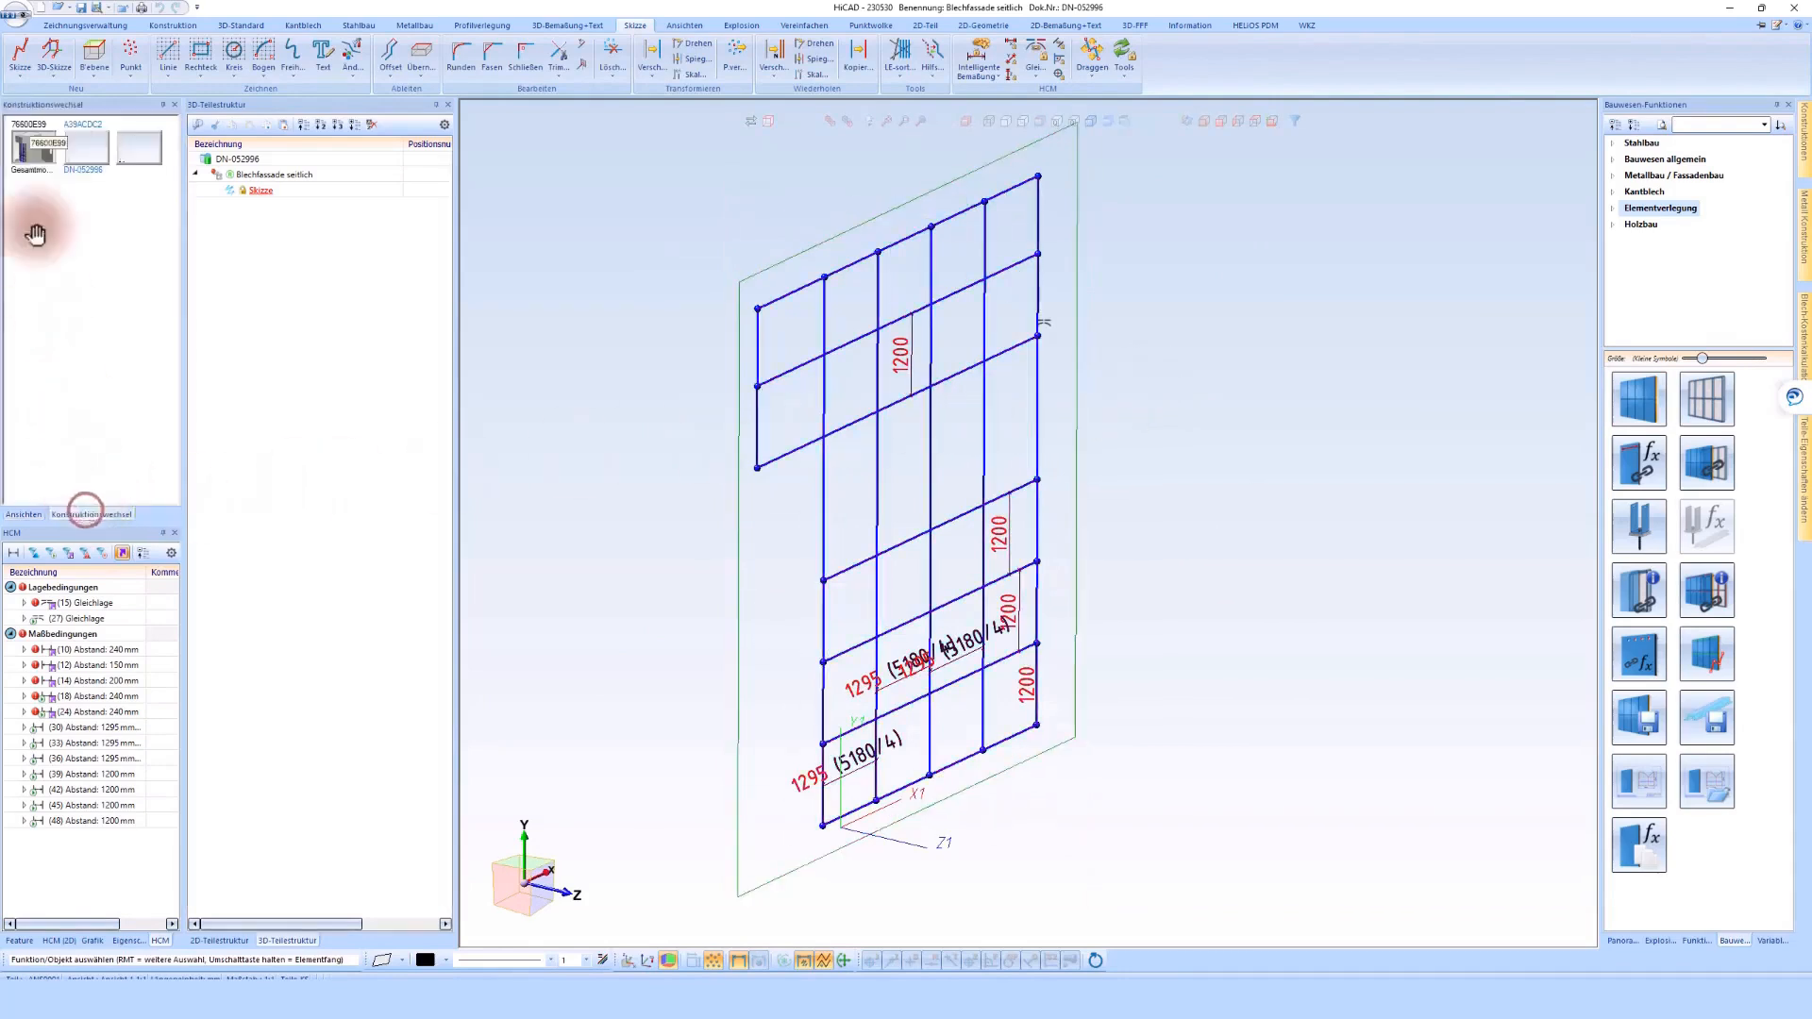
click(23, 149)
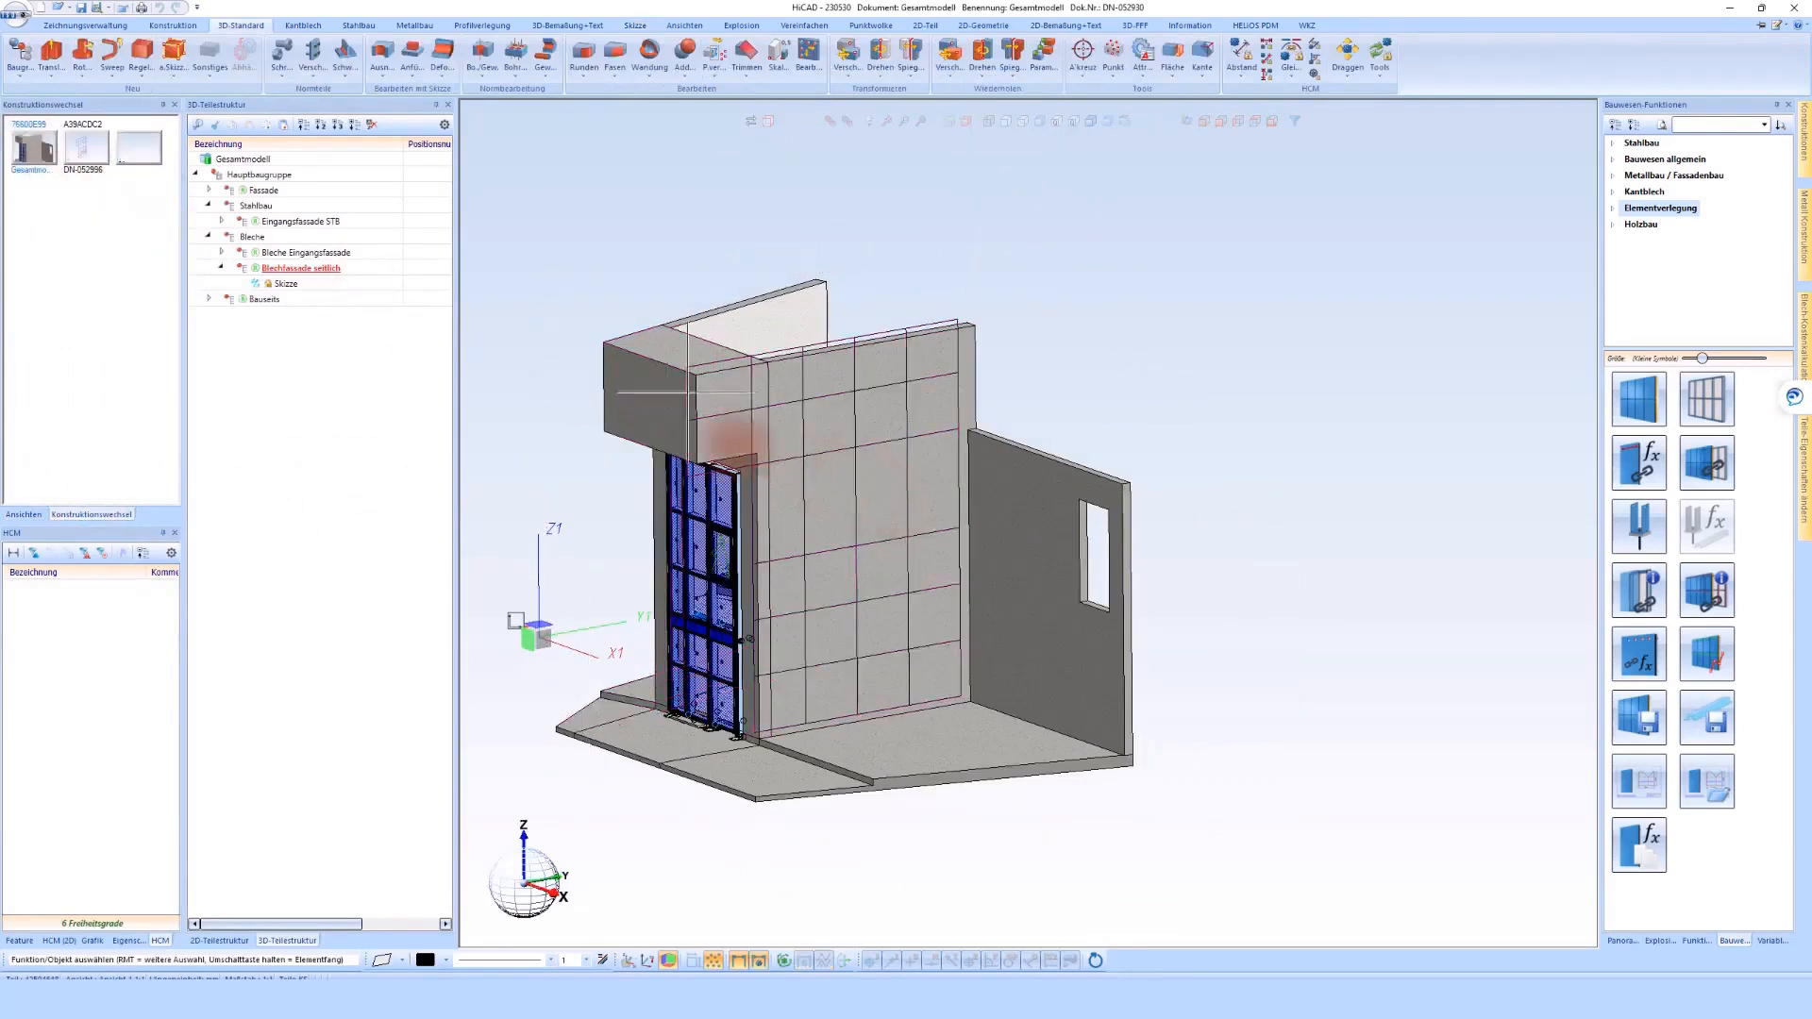
click(275, 284)
click(87, 152)
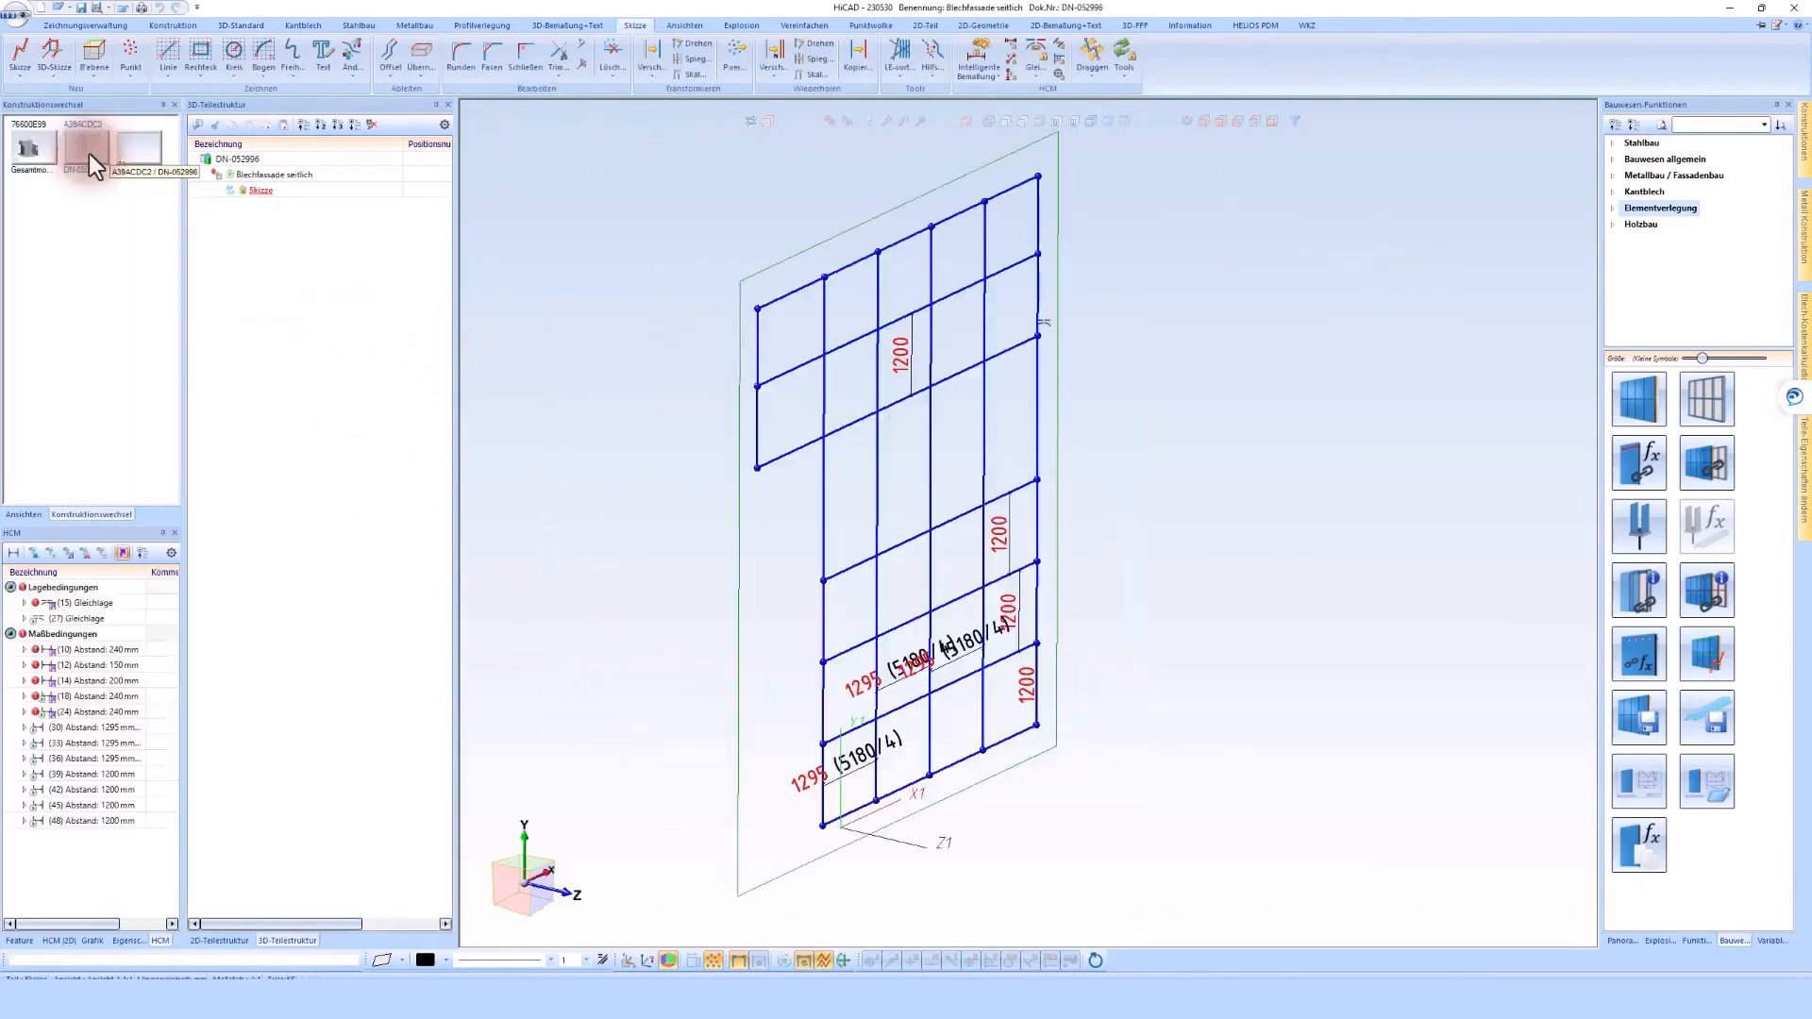
click(1097, 312)
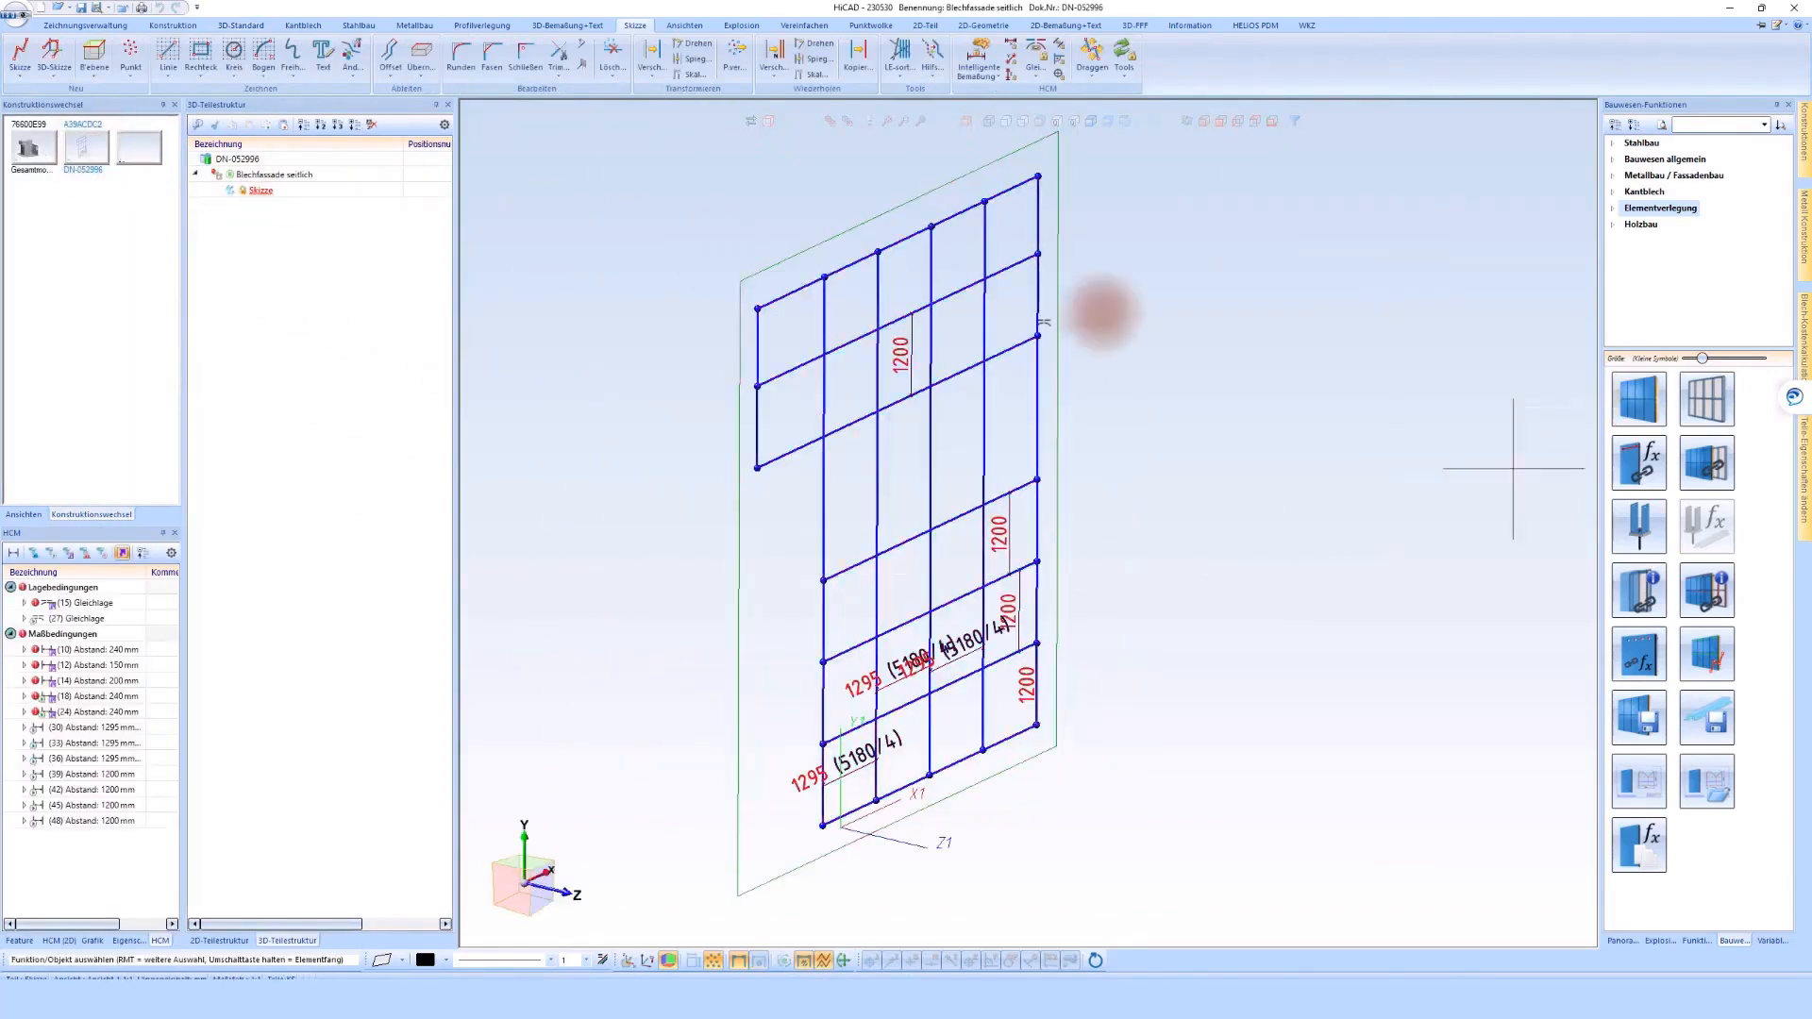
Start element laying on the grid sketch, remove the unresolved references, and enable deleting the sketch after creation
click(1636, 398)
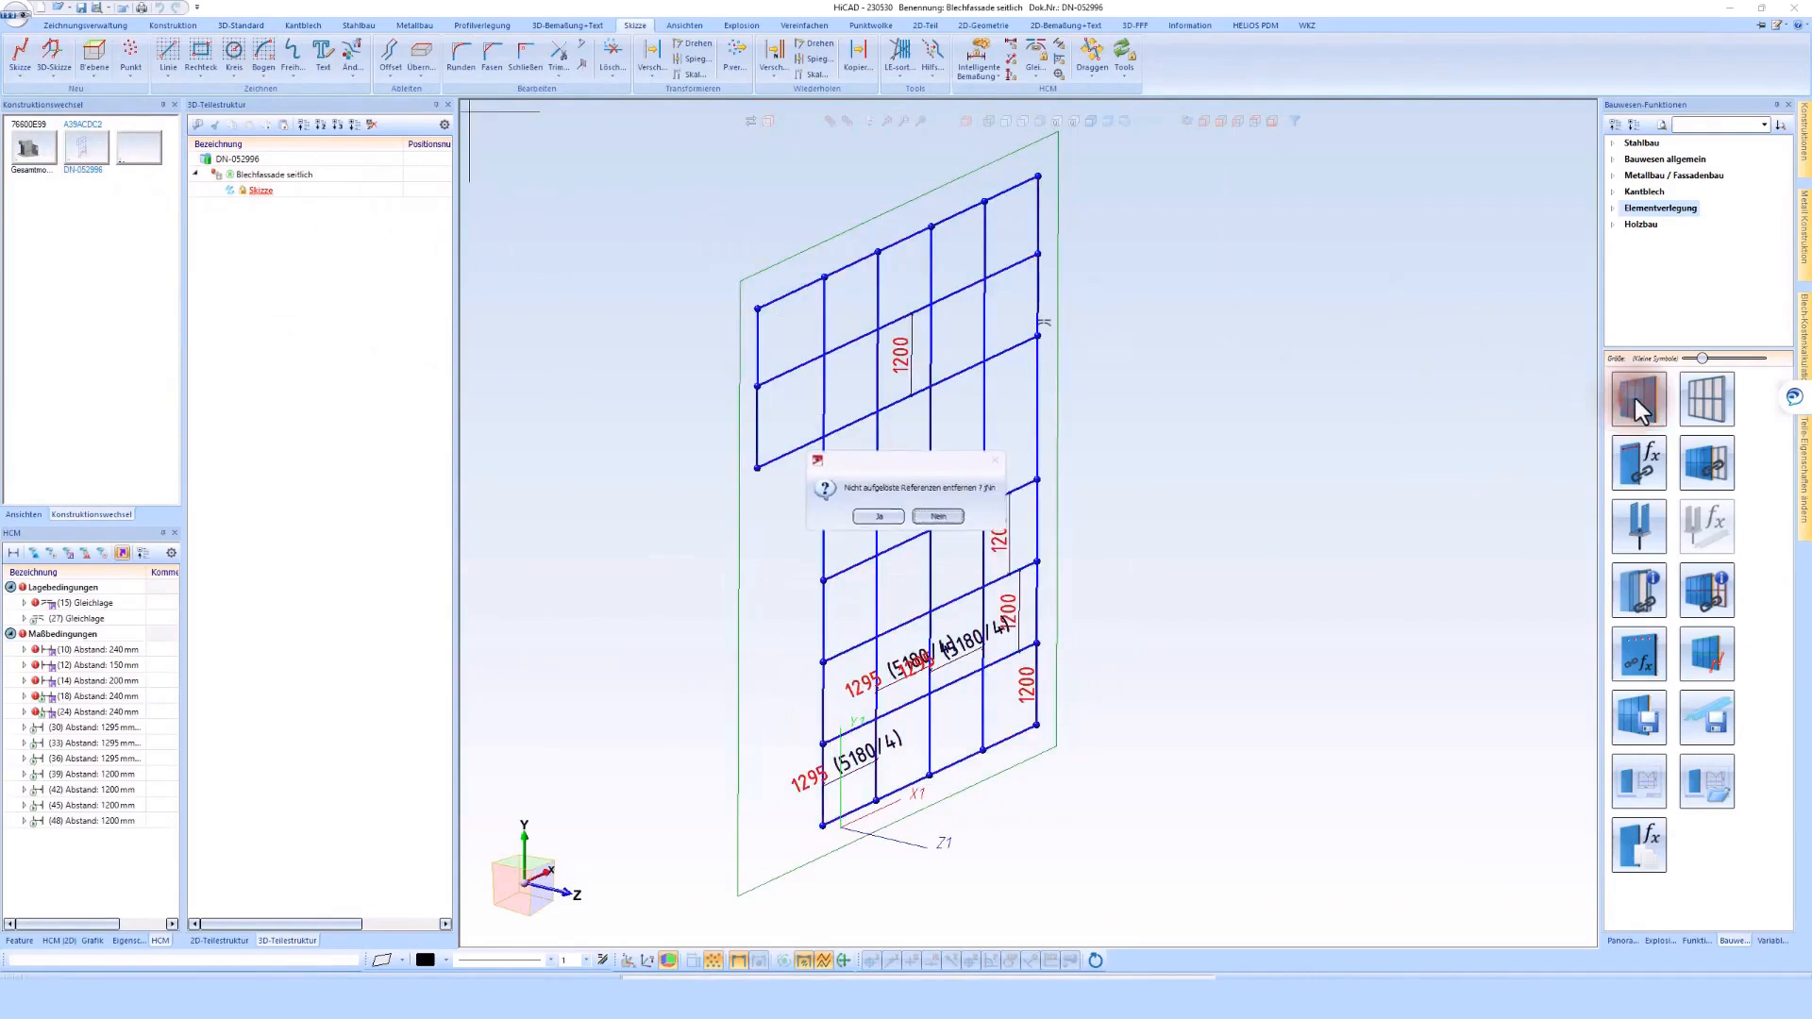
click(879, 516)
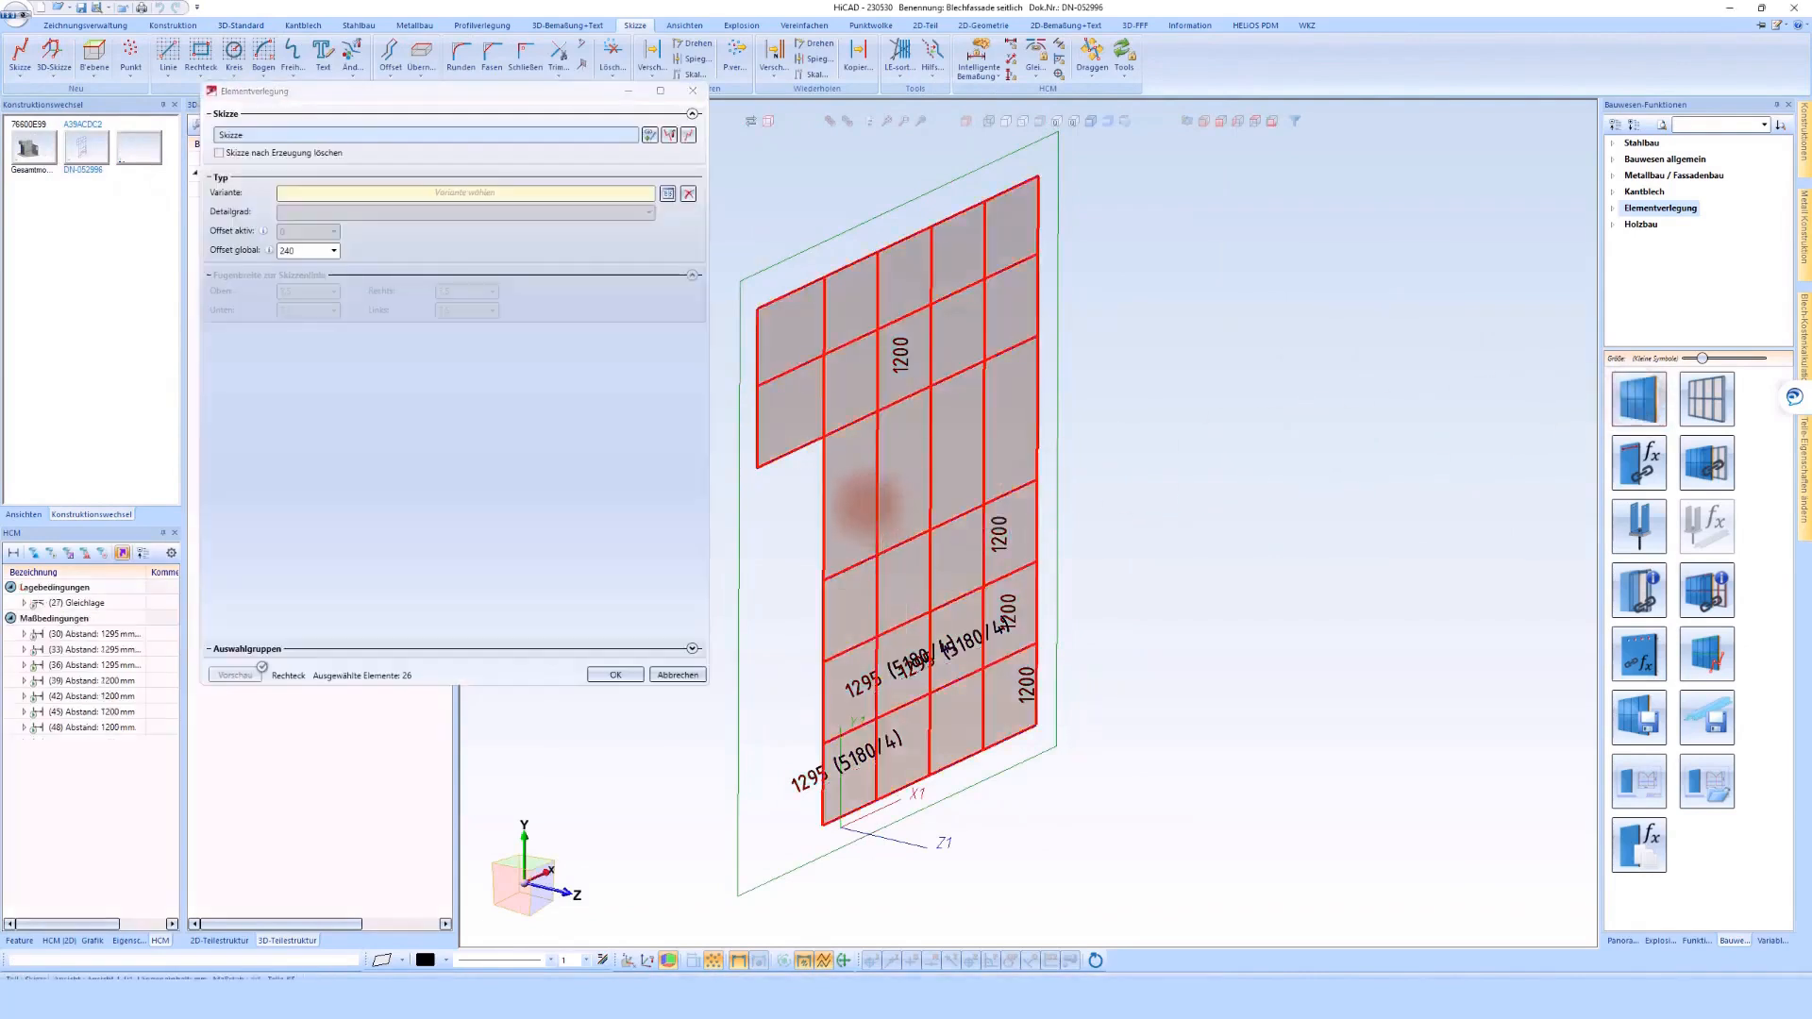
click(248, 155)
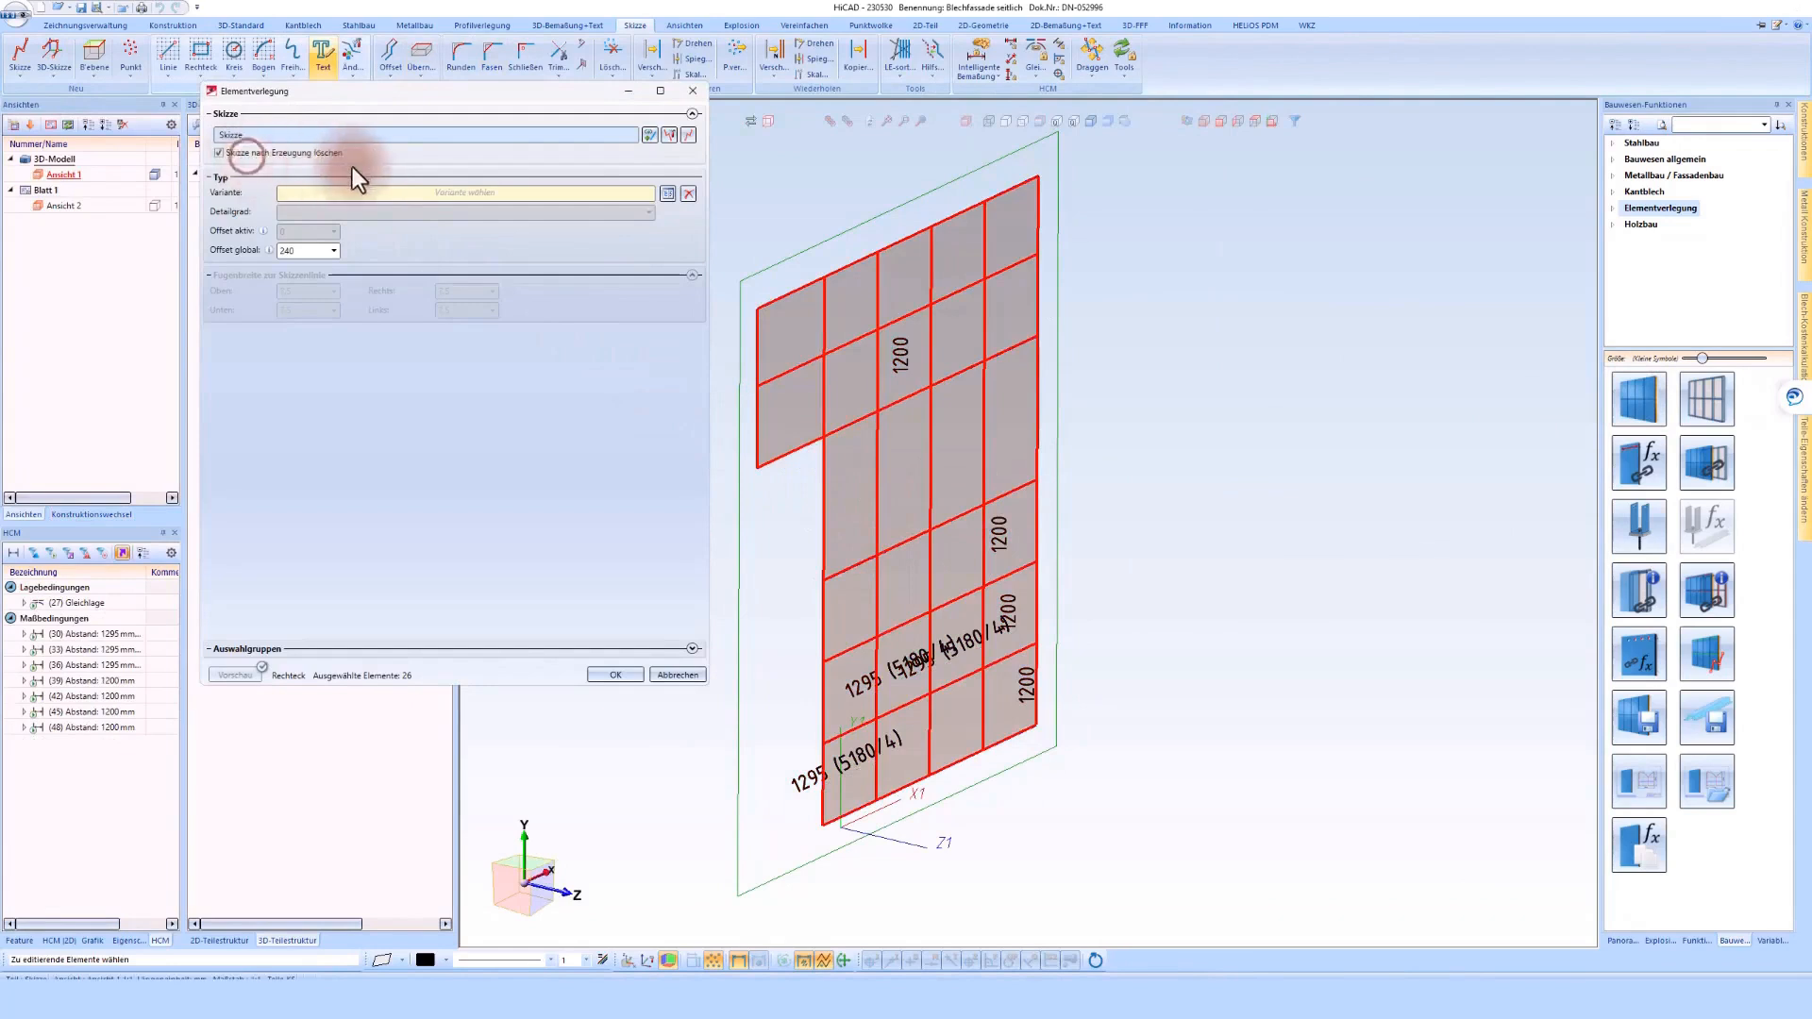
Assign the ALUCOBOND eingehängt variant to all grid fields and preview the elements
click(667, 193)
click(515, 258)
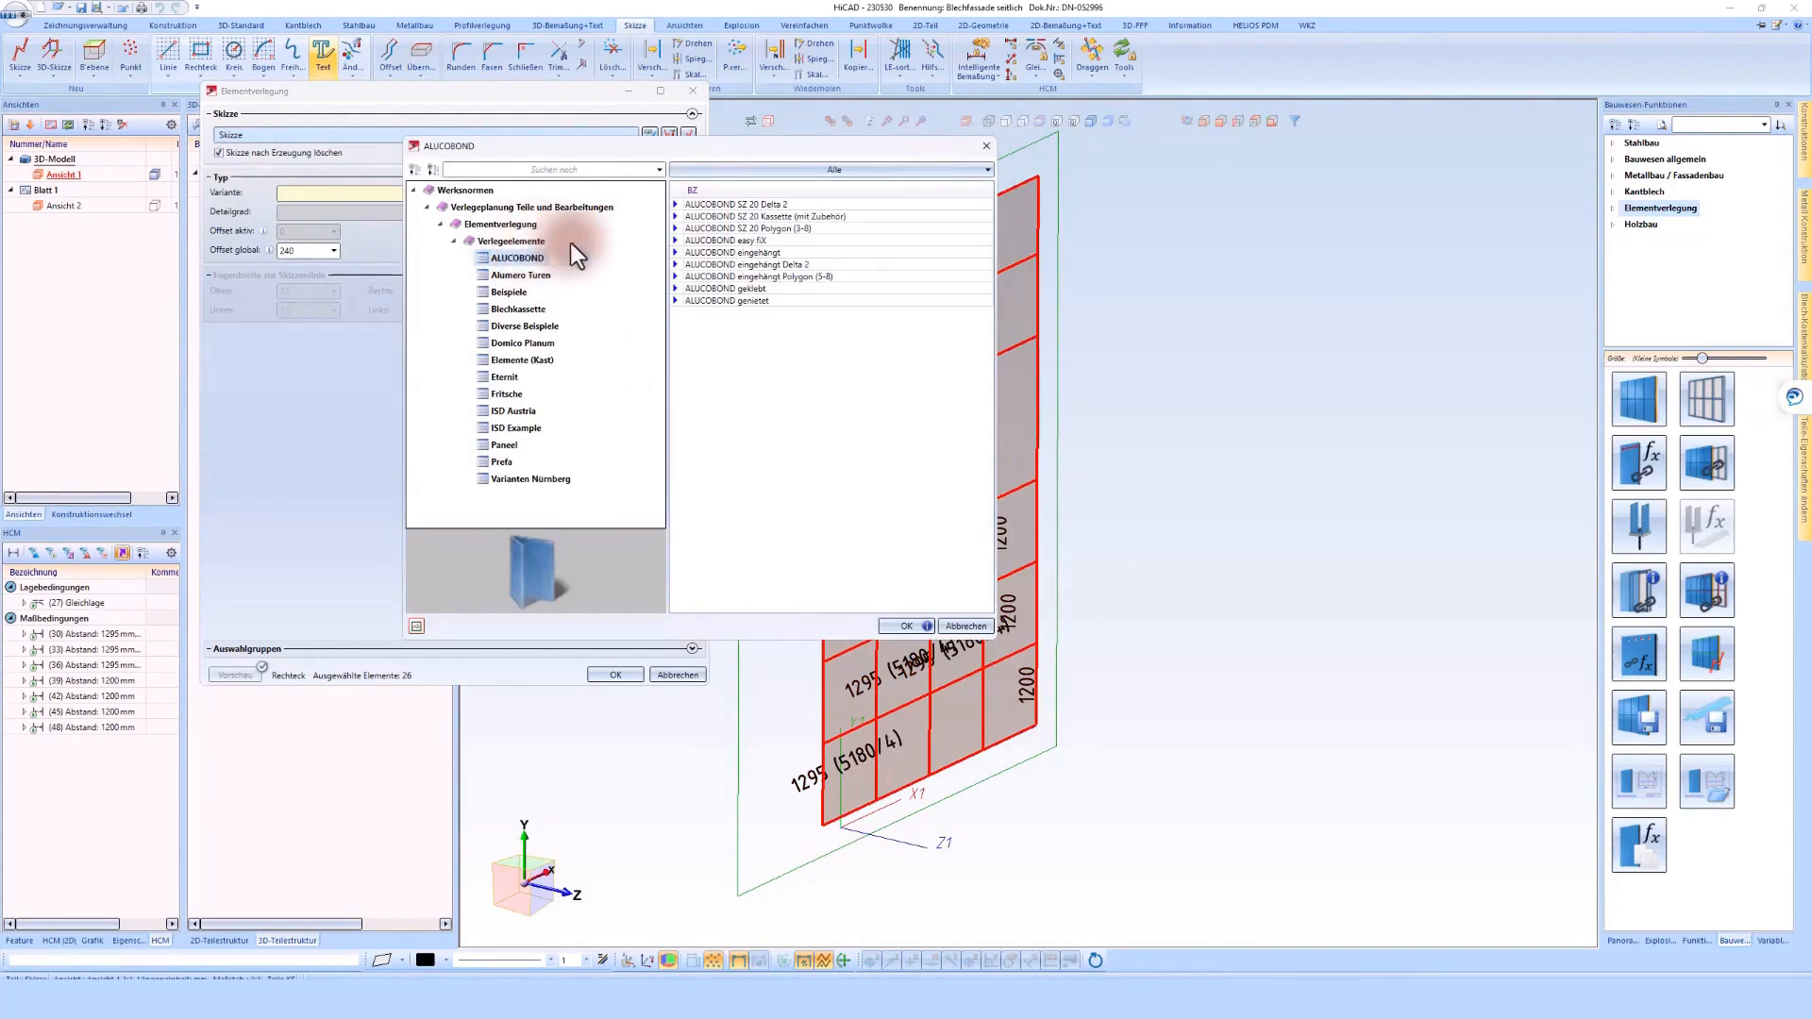
click(772, 255)
click(903, 626)
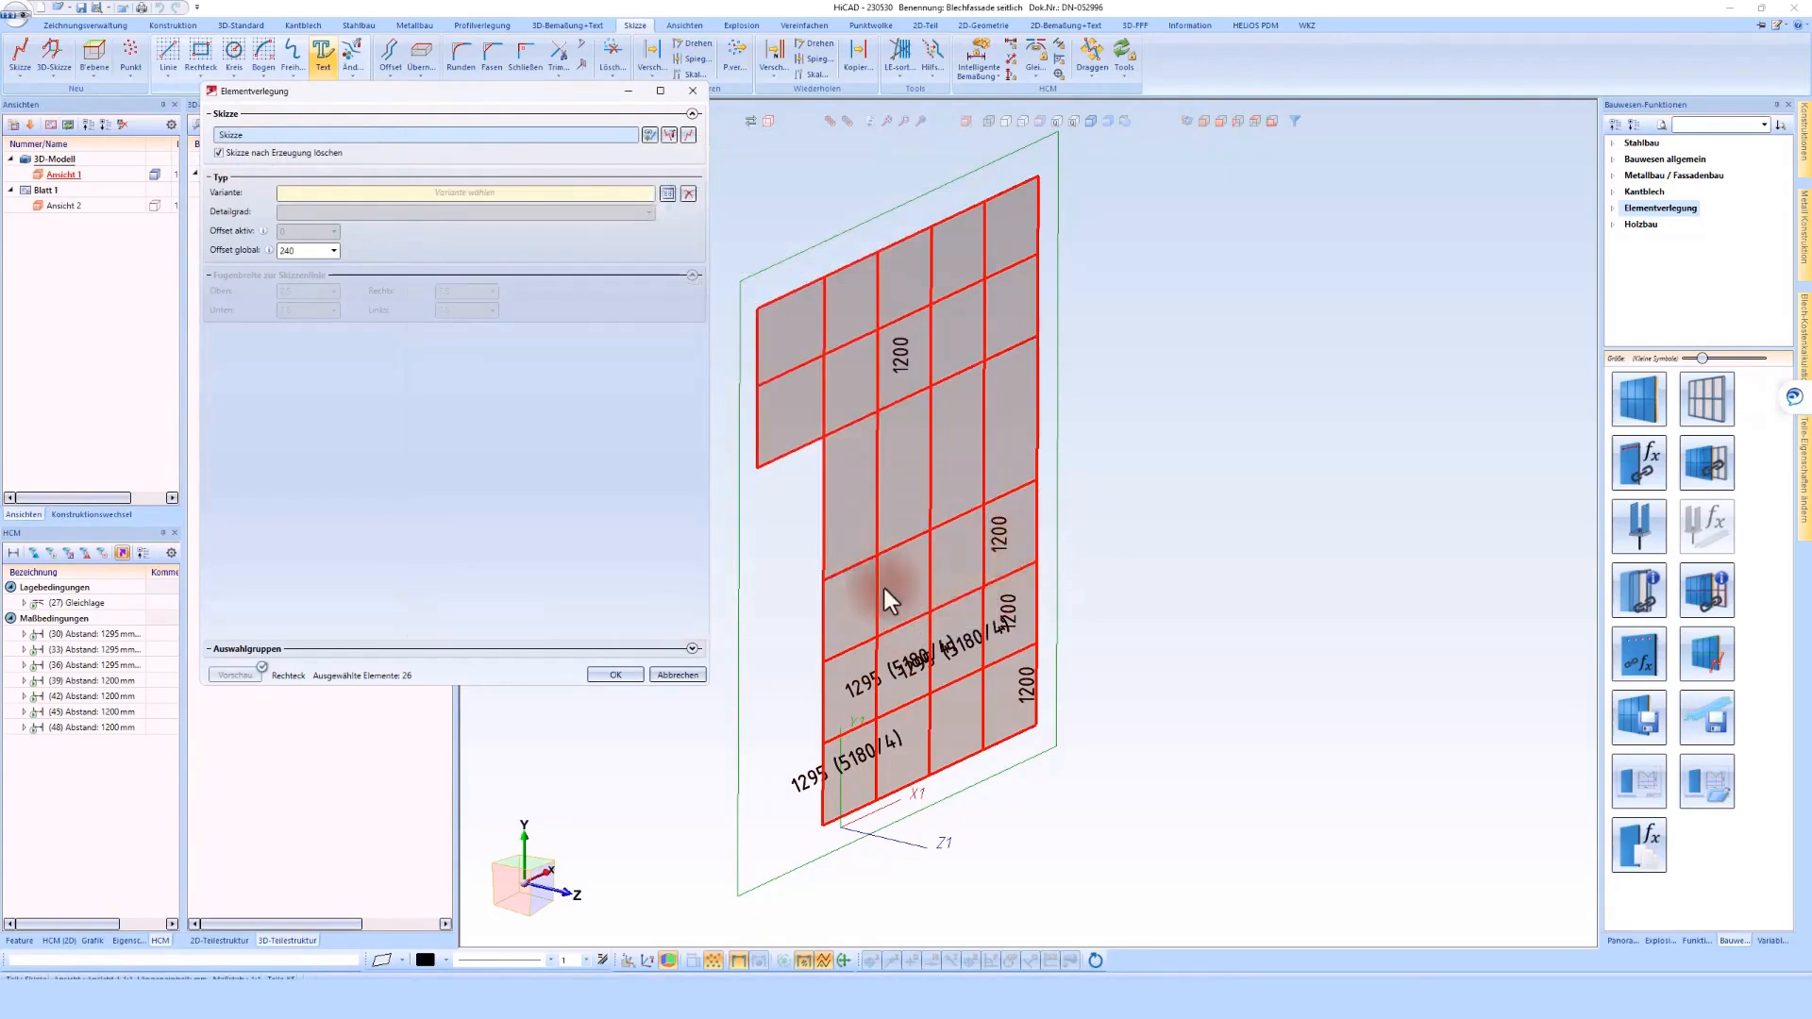
click(901, 798)
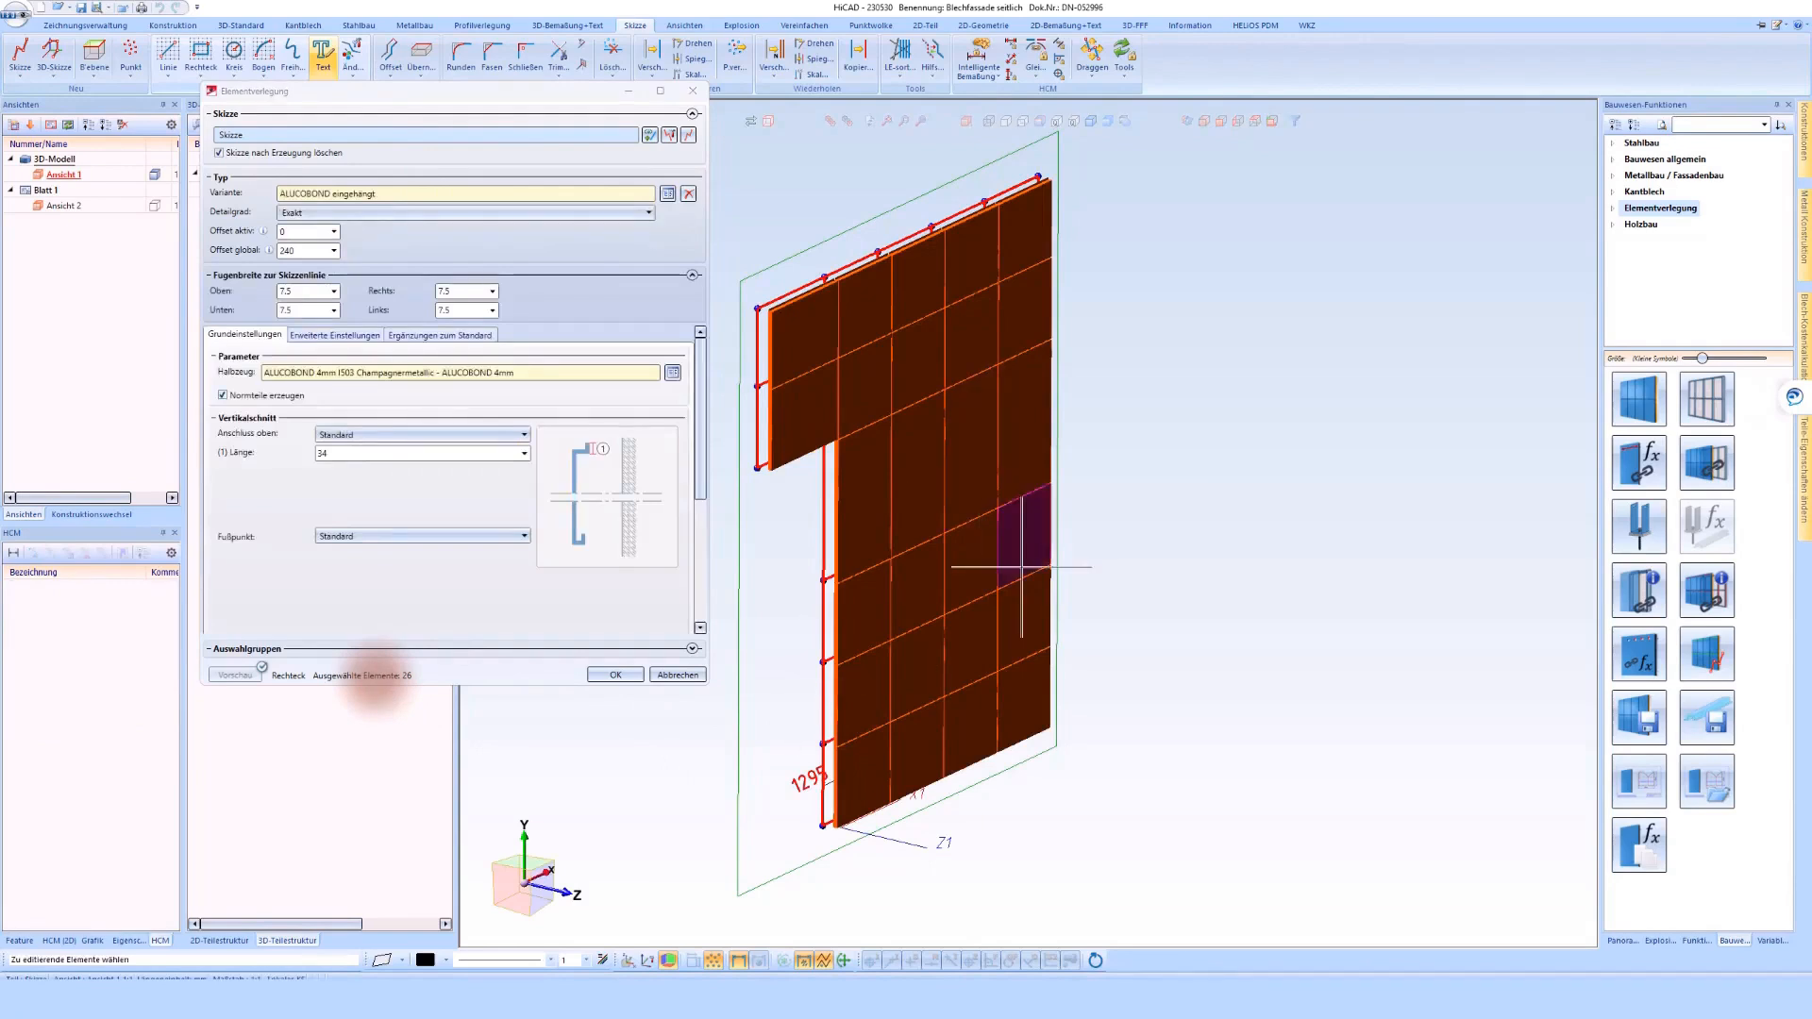
Select only the five cladding elements in the top row of the facade preview
scroll(1246, 502, down, 1)
scroll(925, 272, up, 3)
scroll(1106, 300, down, 2)
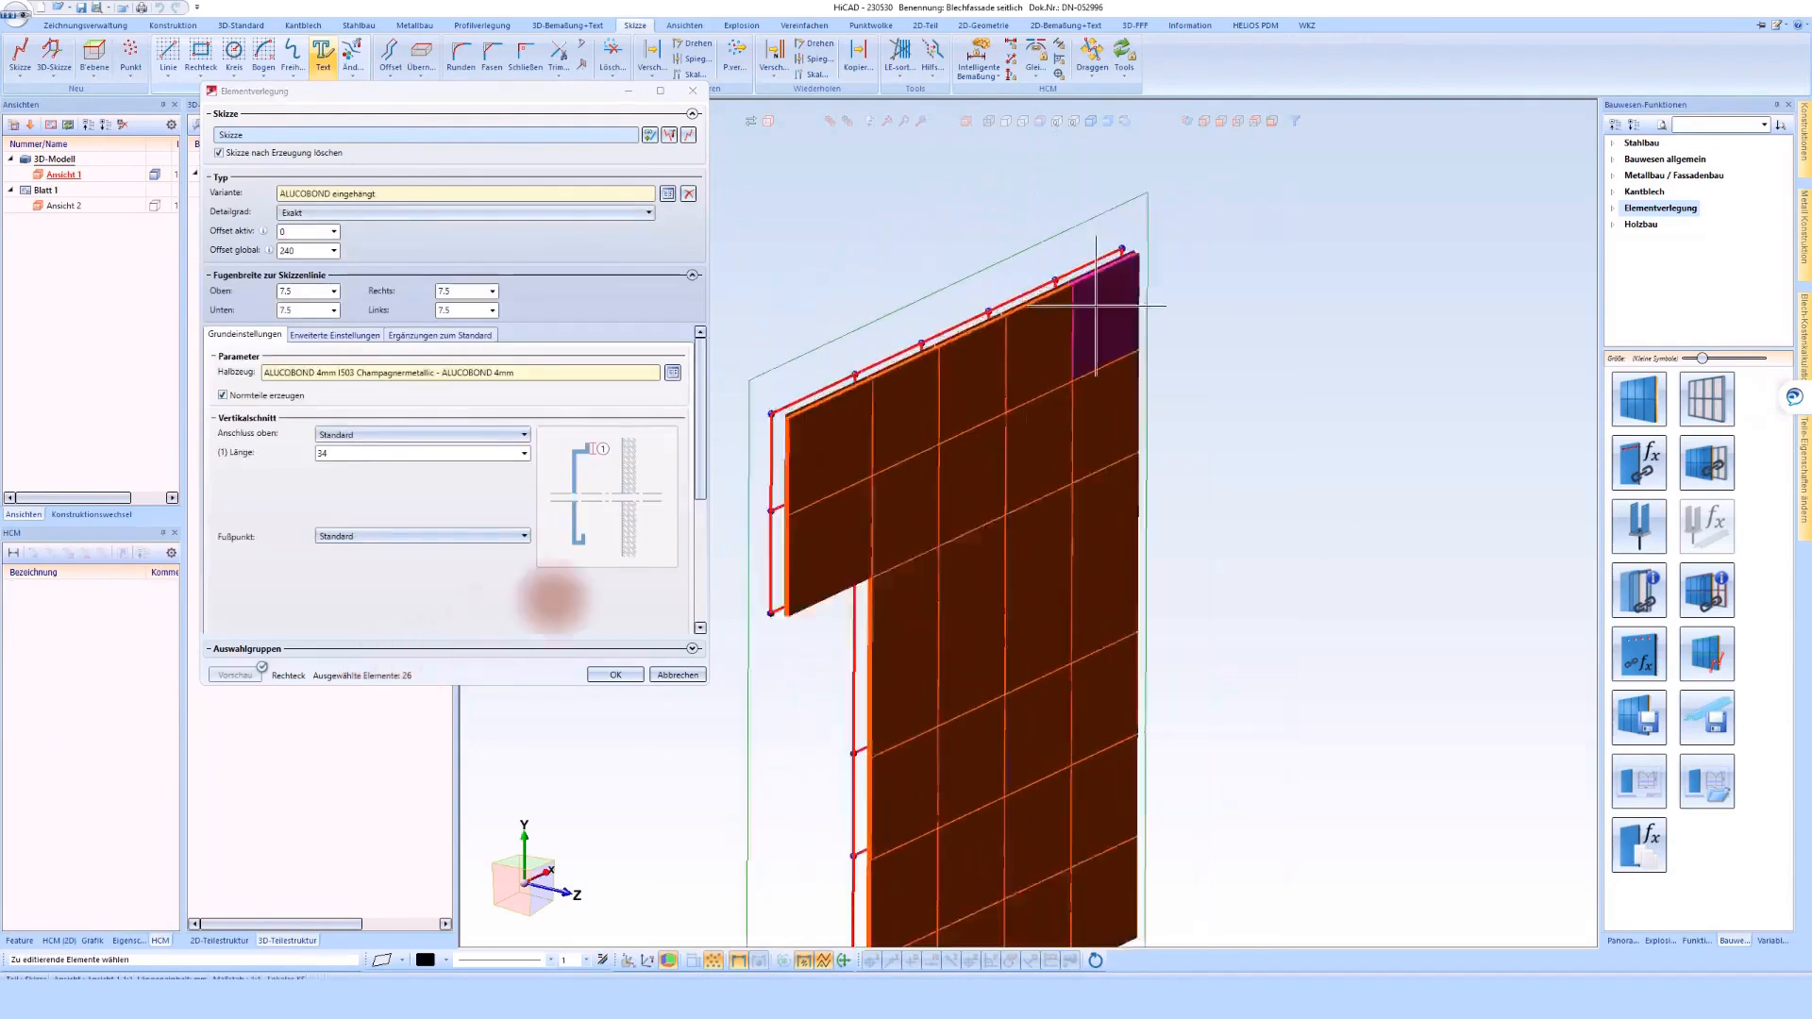
scroll(1186, 327, down, 1)
scroll(1186, 326, up, 2)
click(1191, 311)
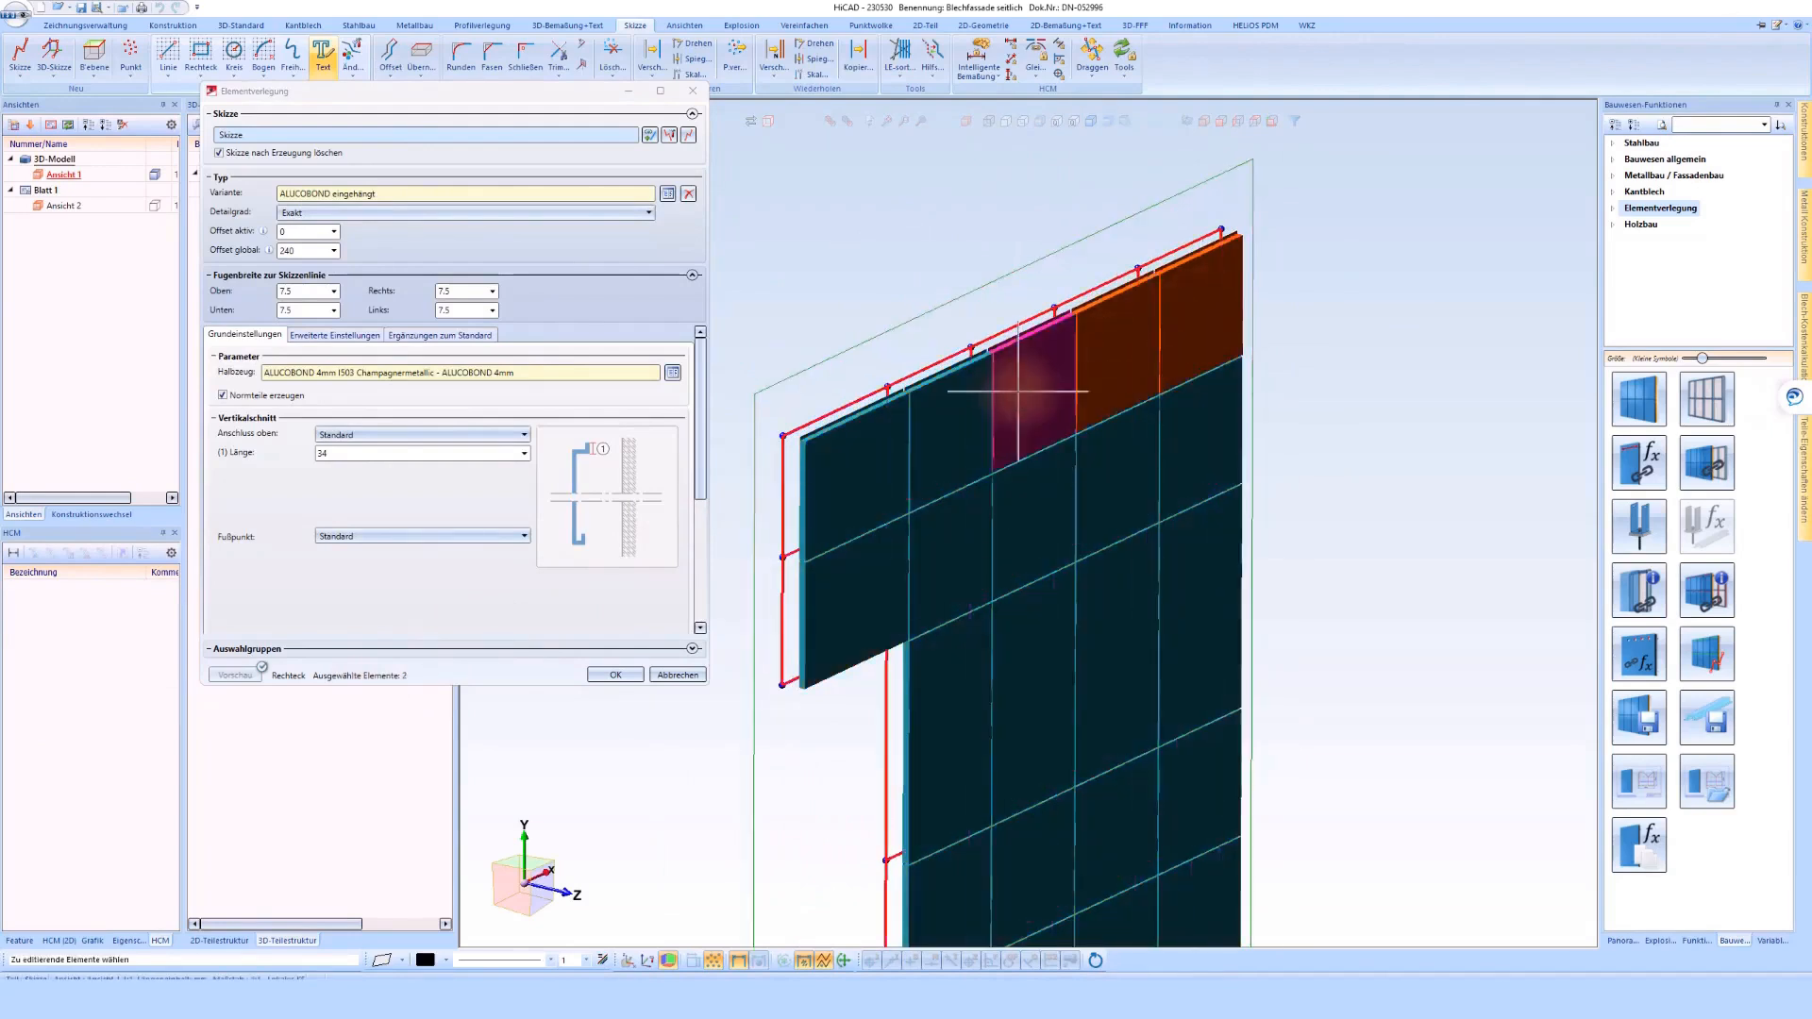
click(933, 436)
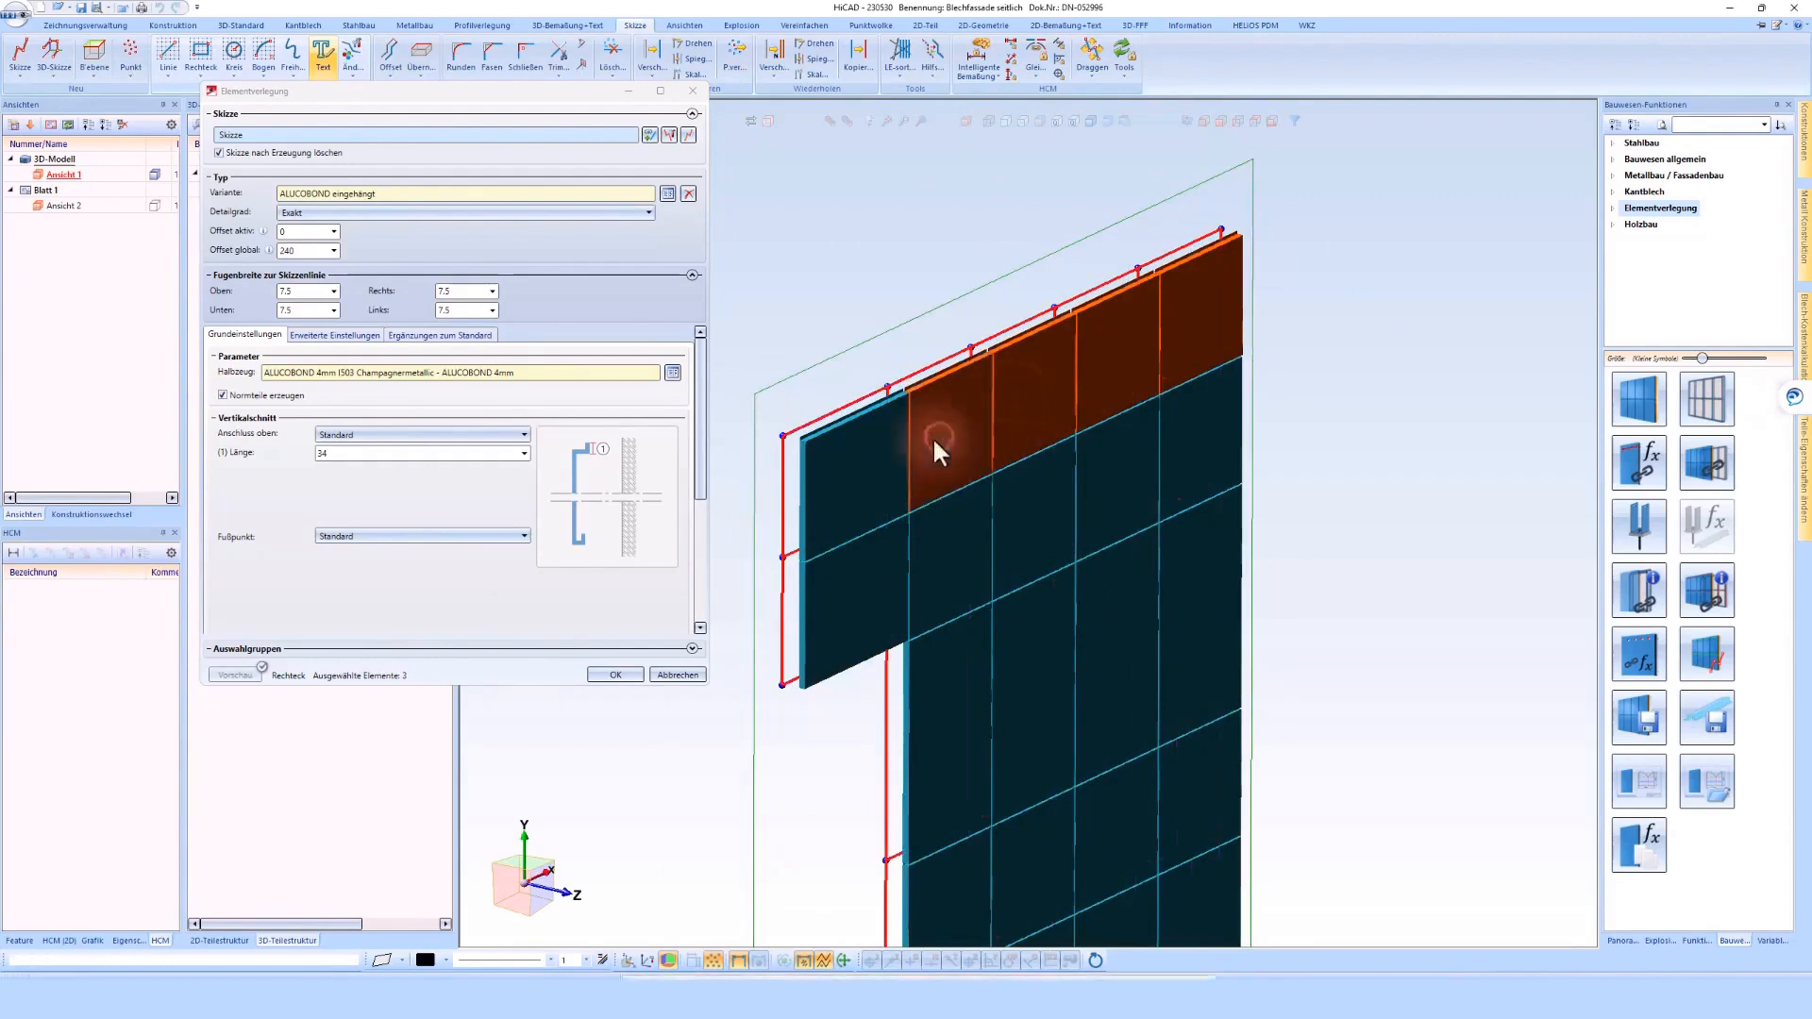
click(817, 483)
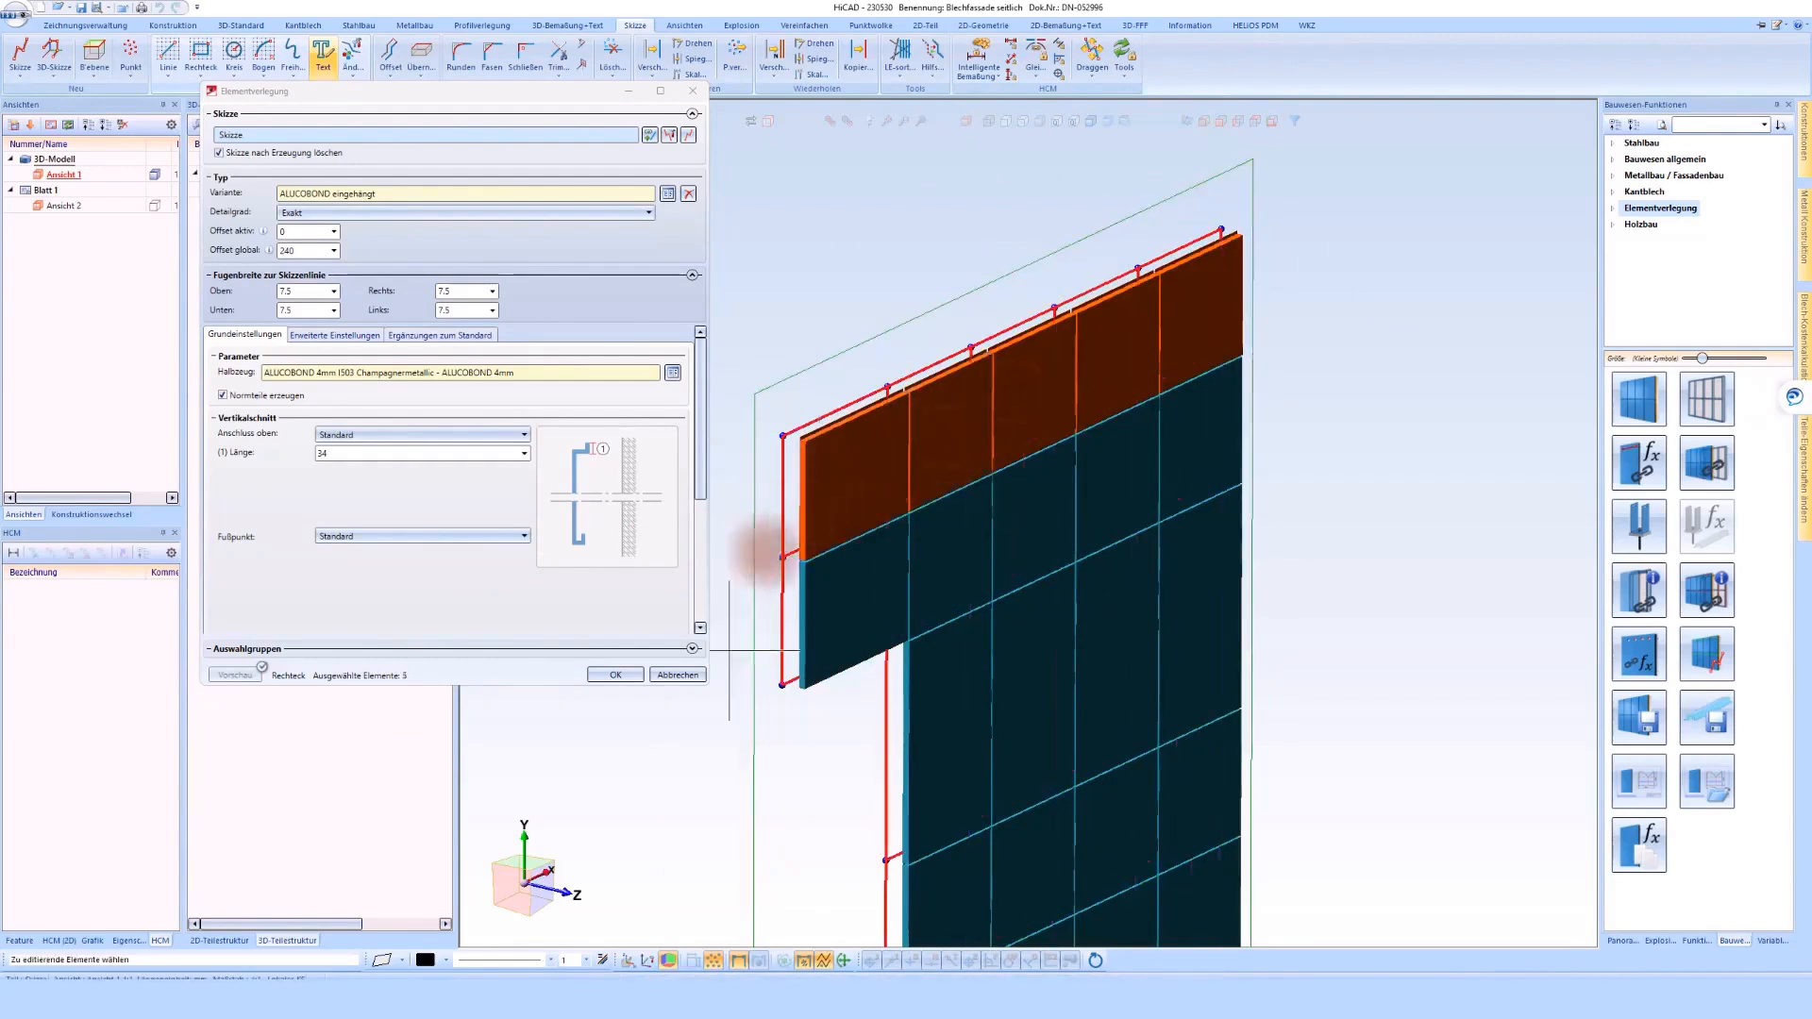
Set the upper connection of the selected top-row elements to Attika lang
click(692, 649)
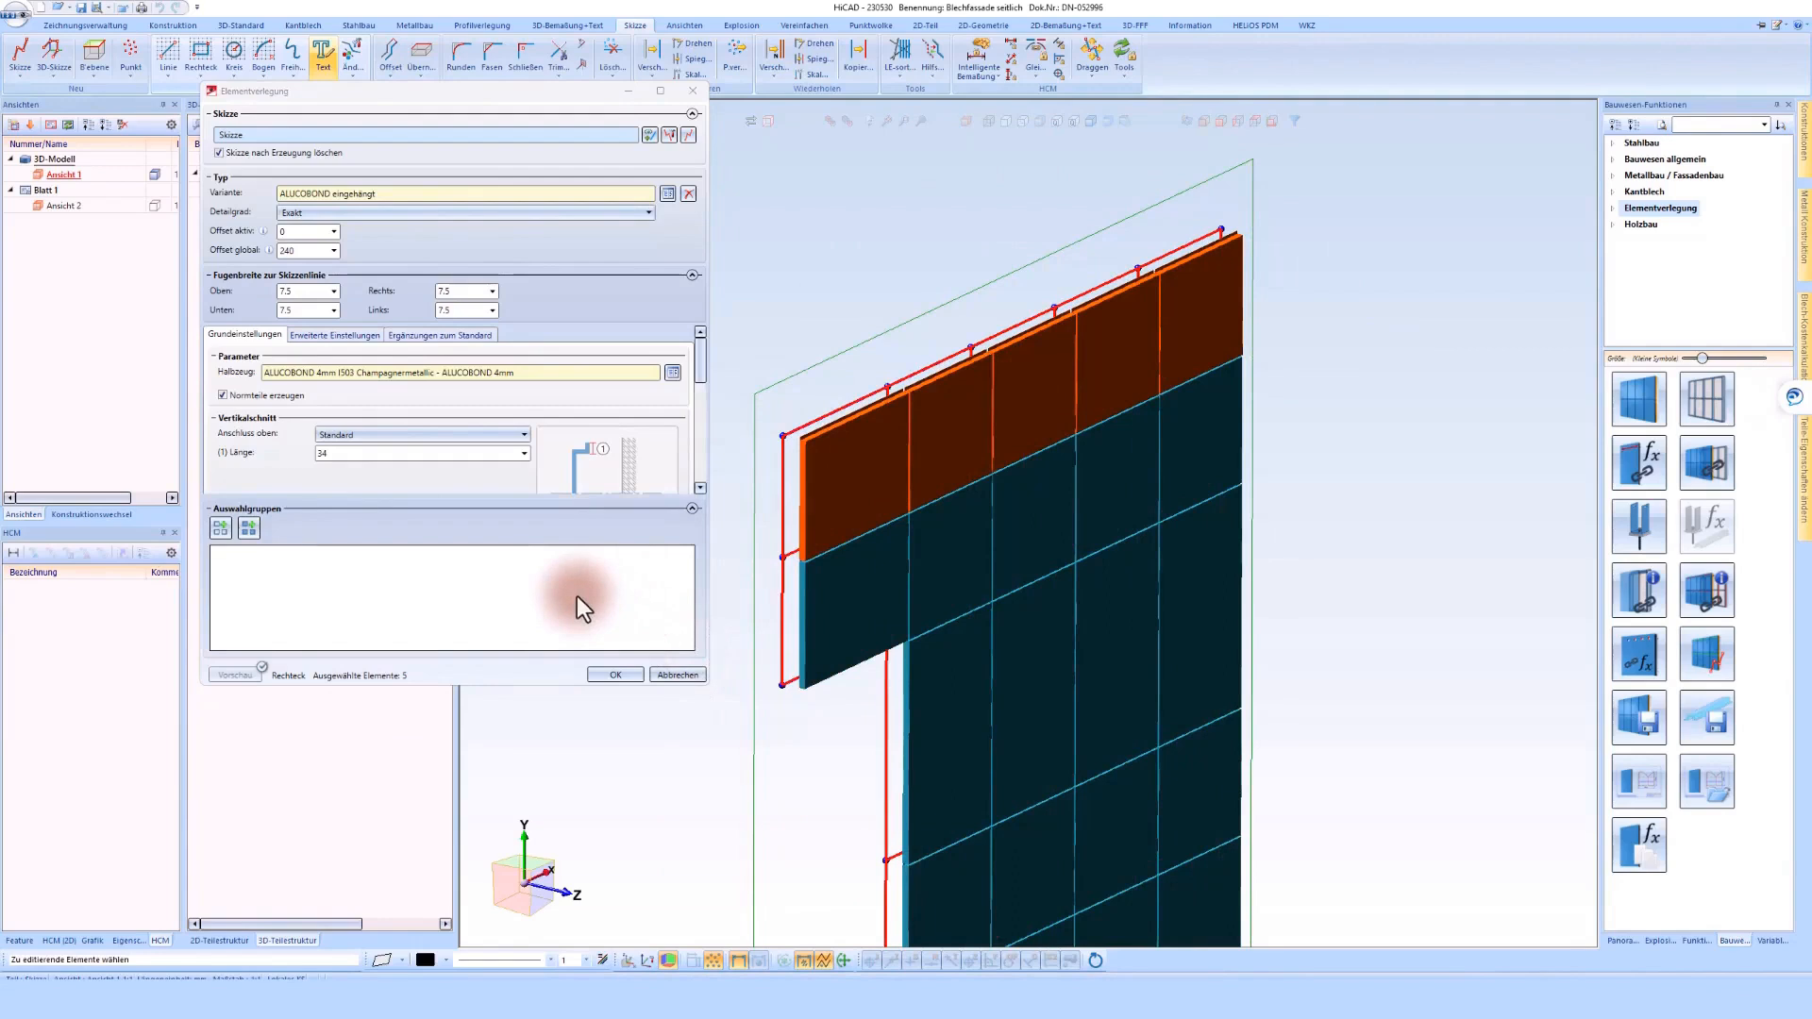
click(691, 508)
click(453, 434)
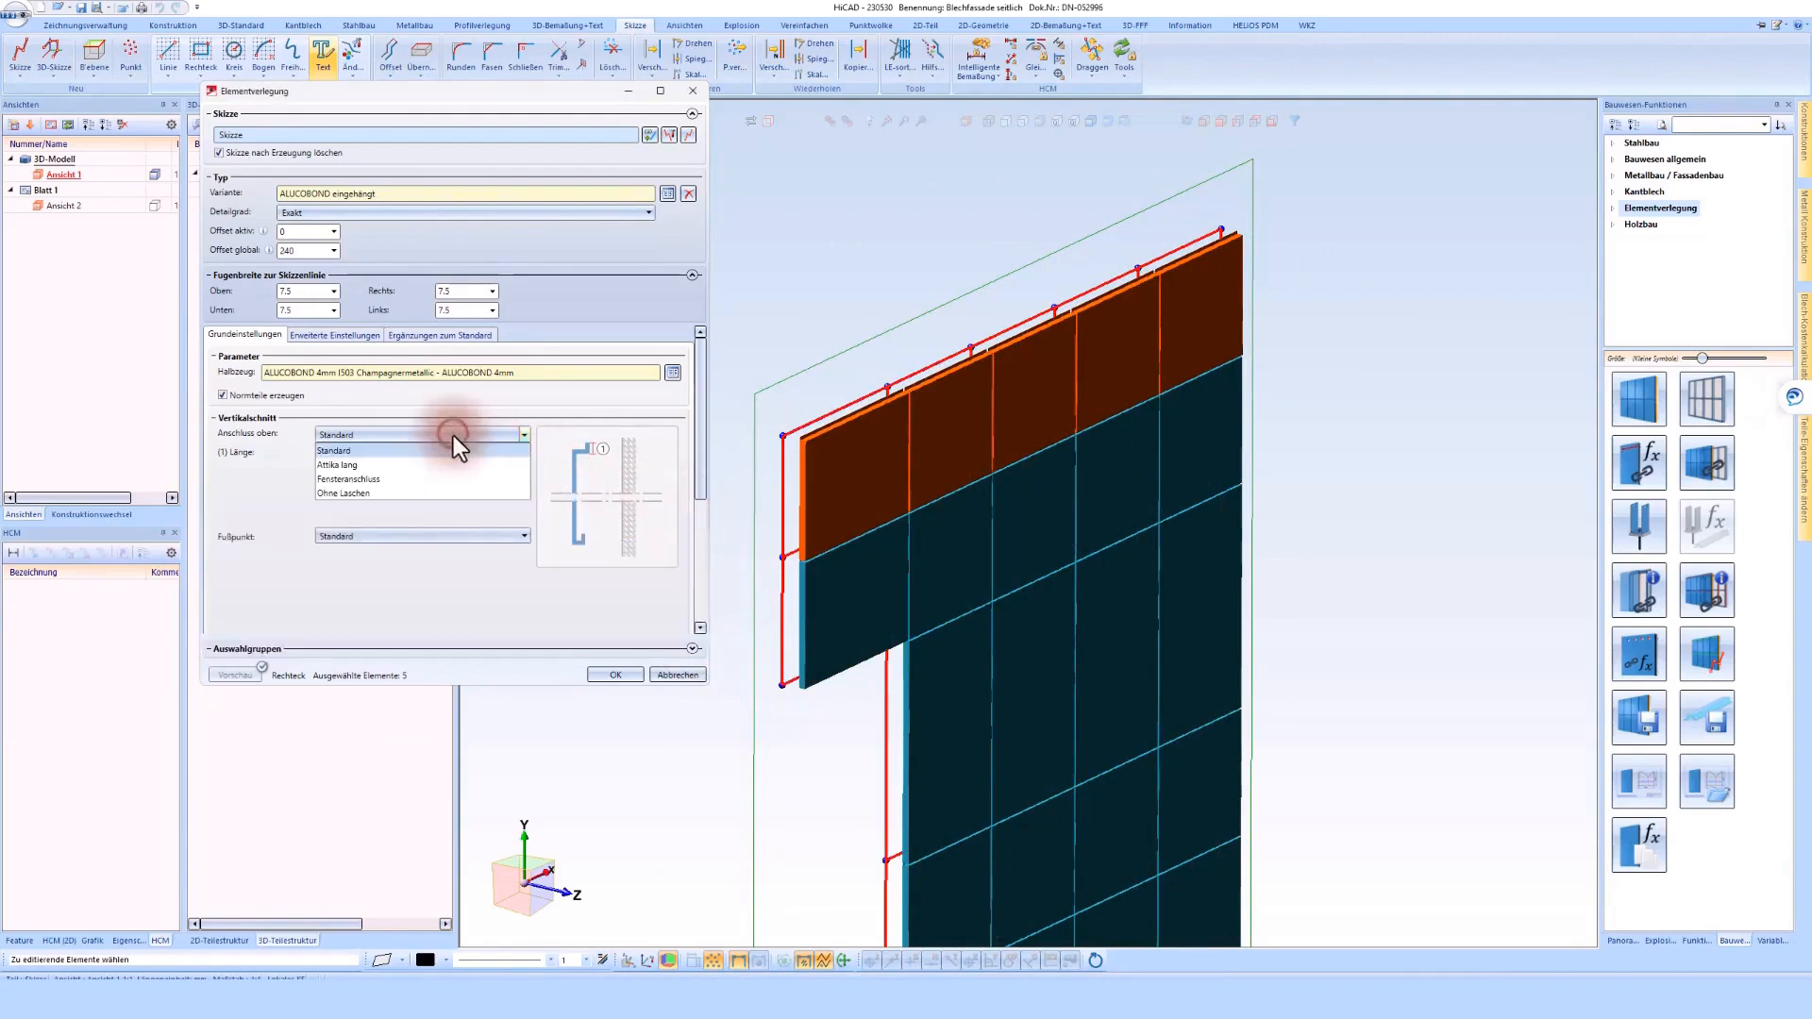
click(357, 468)
Set the top-row elements' attic depth to 450 and the first attic angle to 95
click(973, 436)
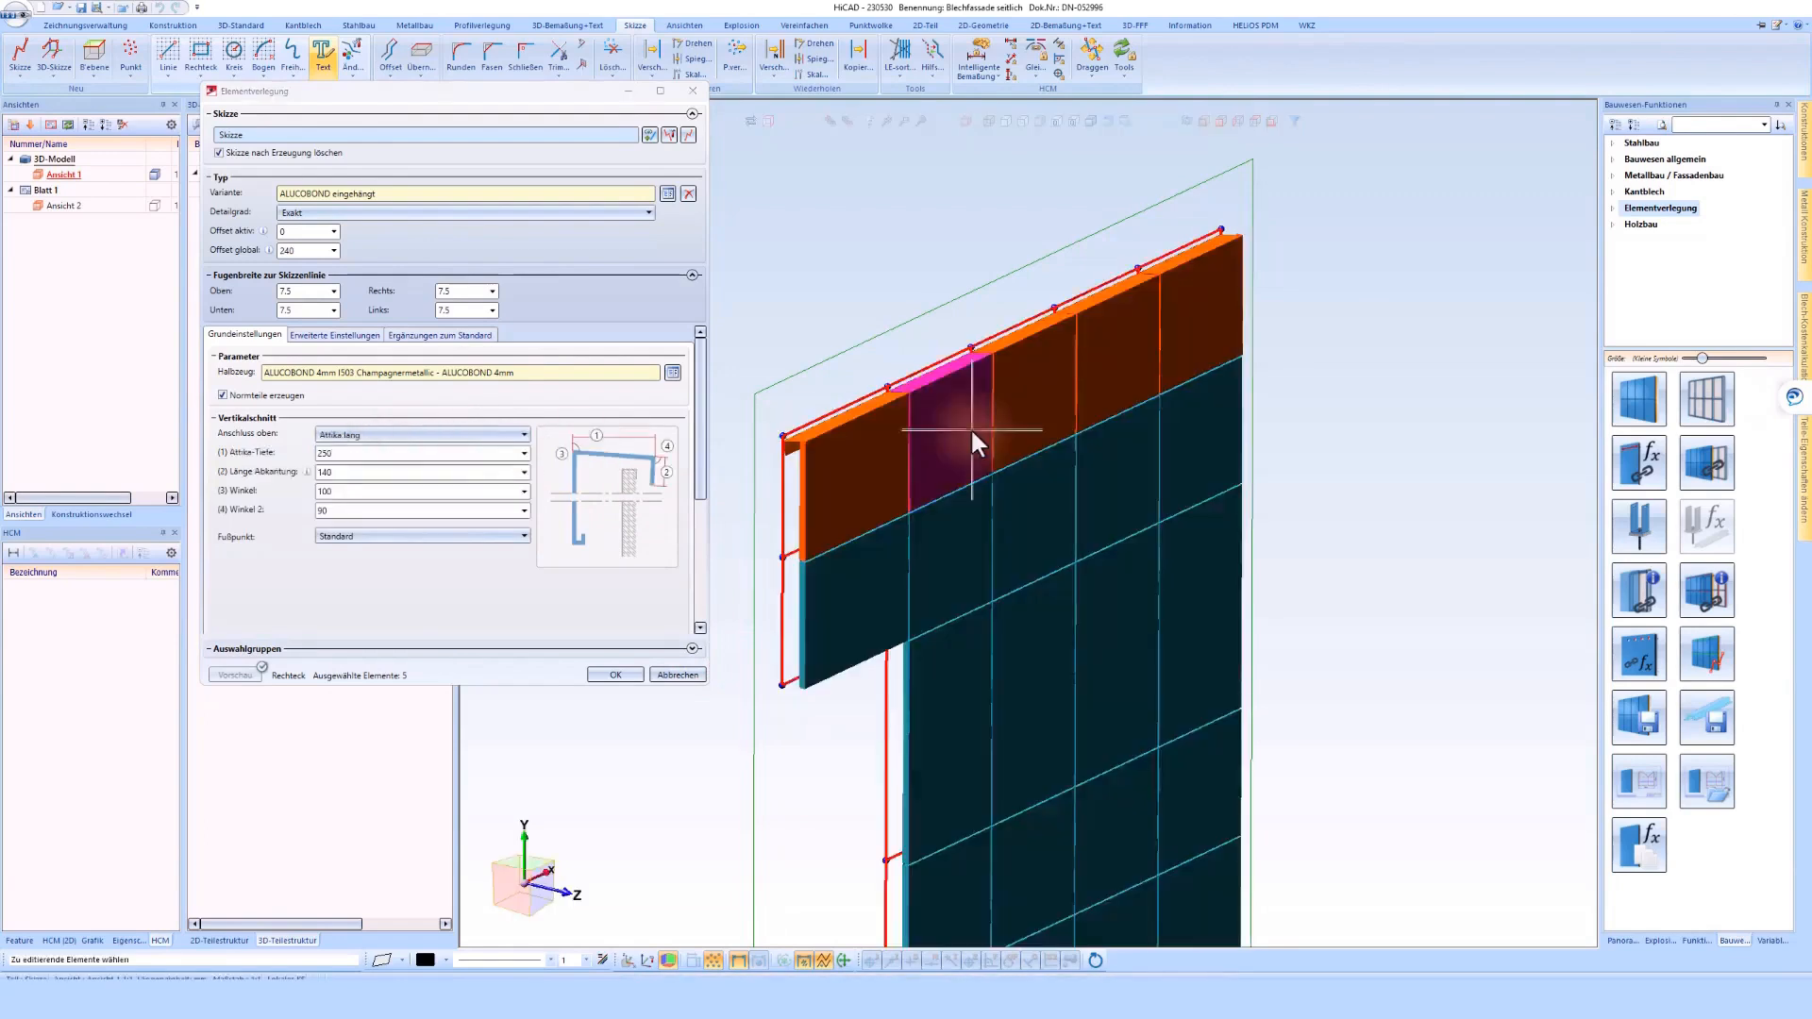
text(450)
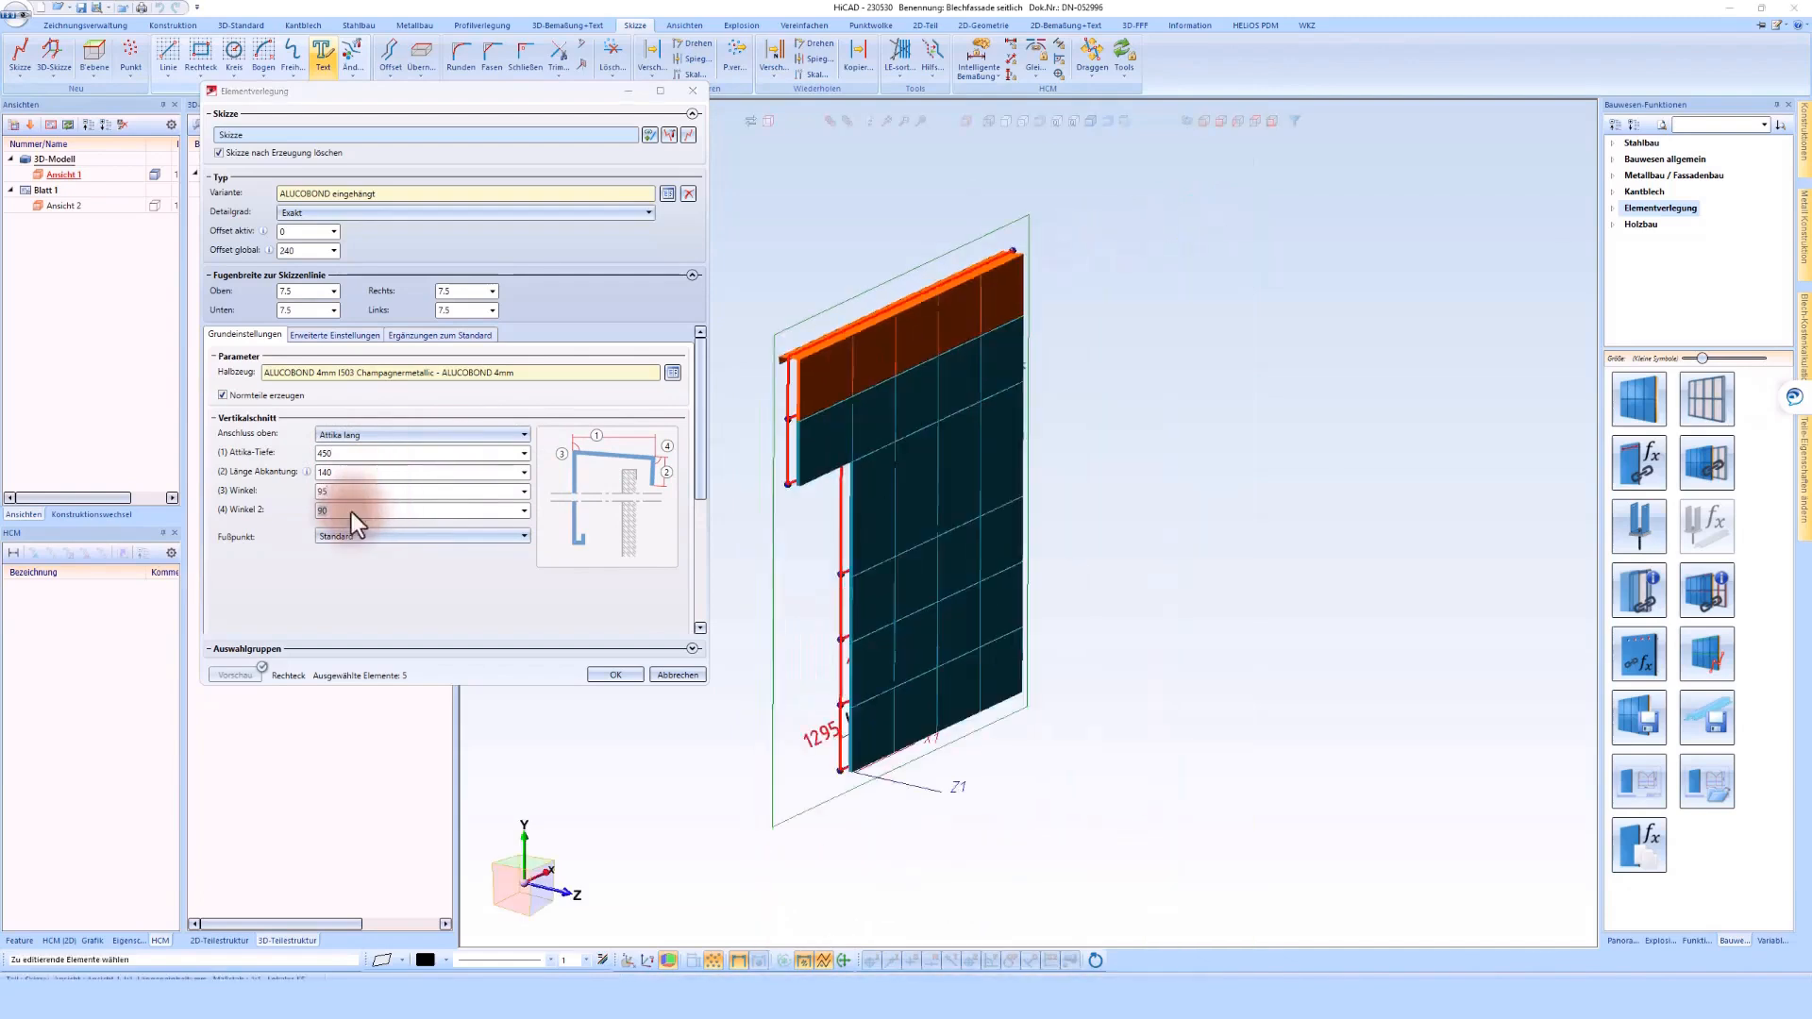
Select the four cladding elements in the leftmost column below the overhanging upper rows
scroll(1005, 411, up, 3)
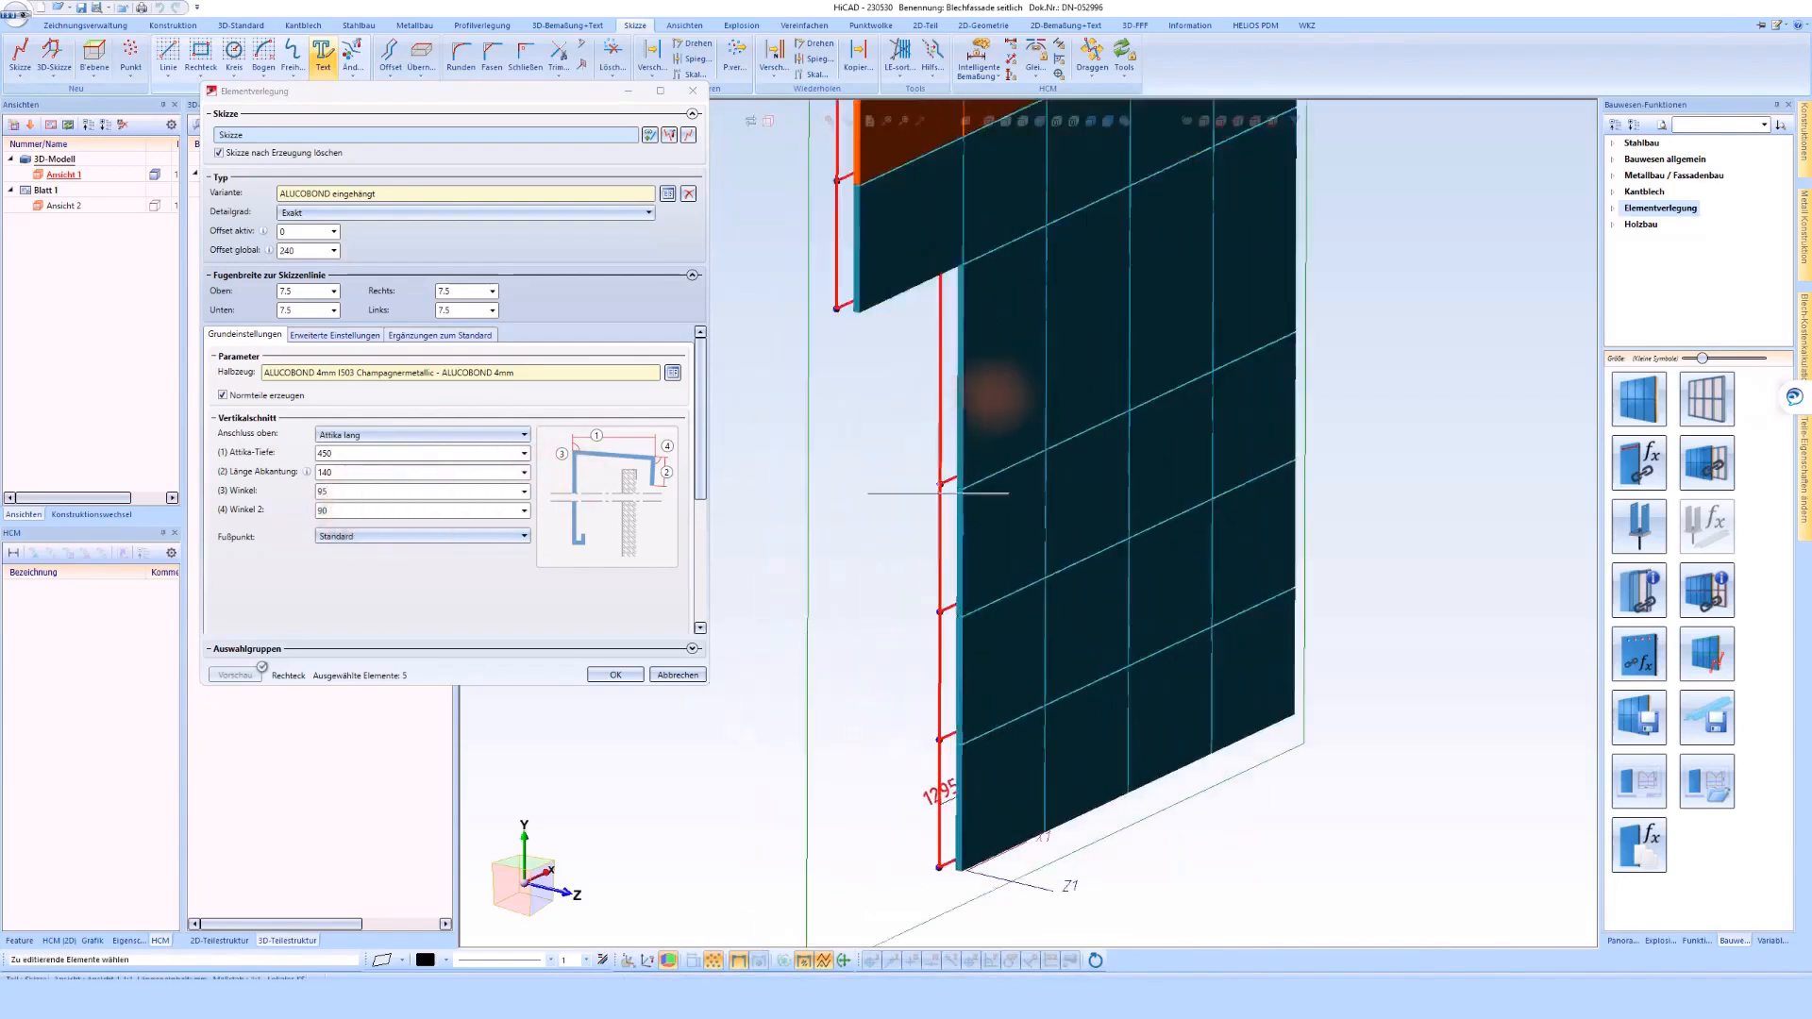
click(994, 396)
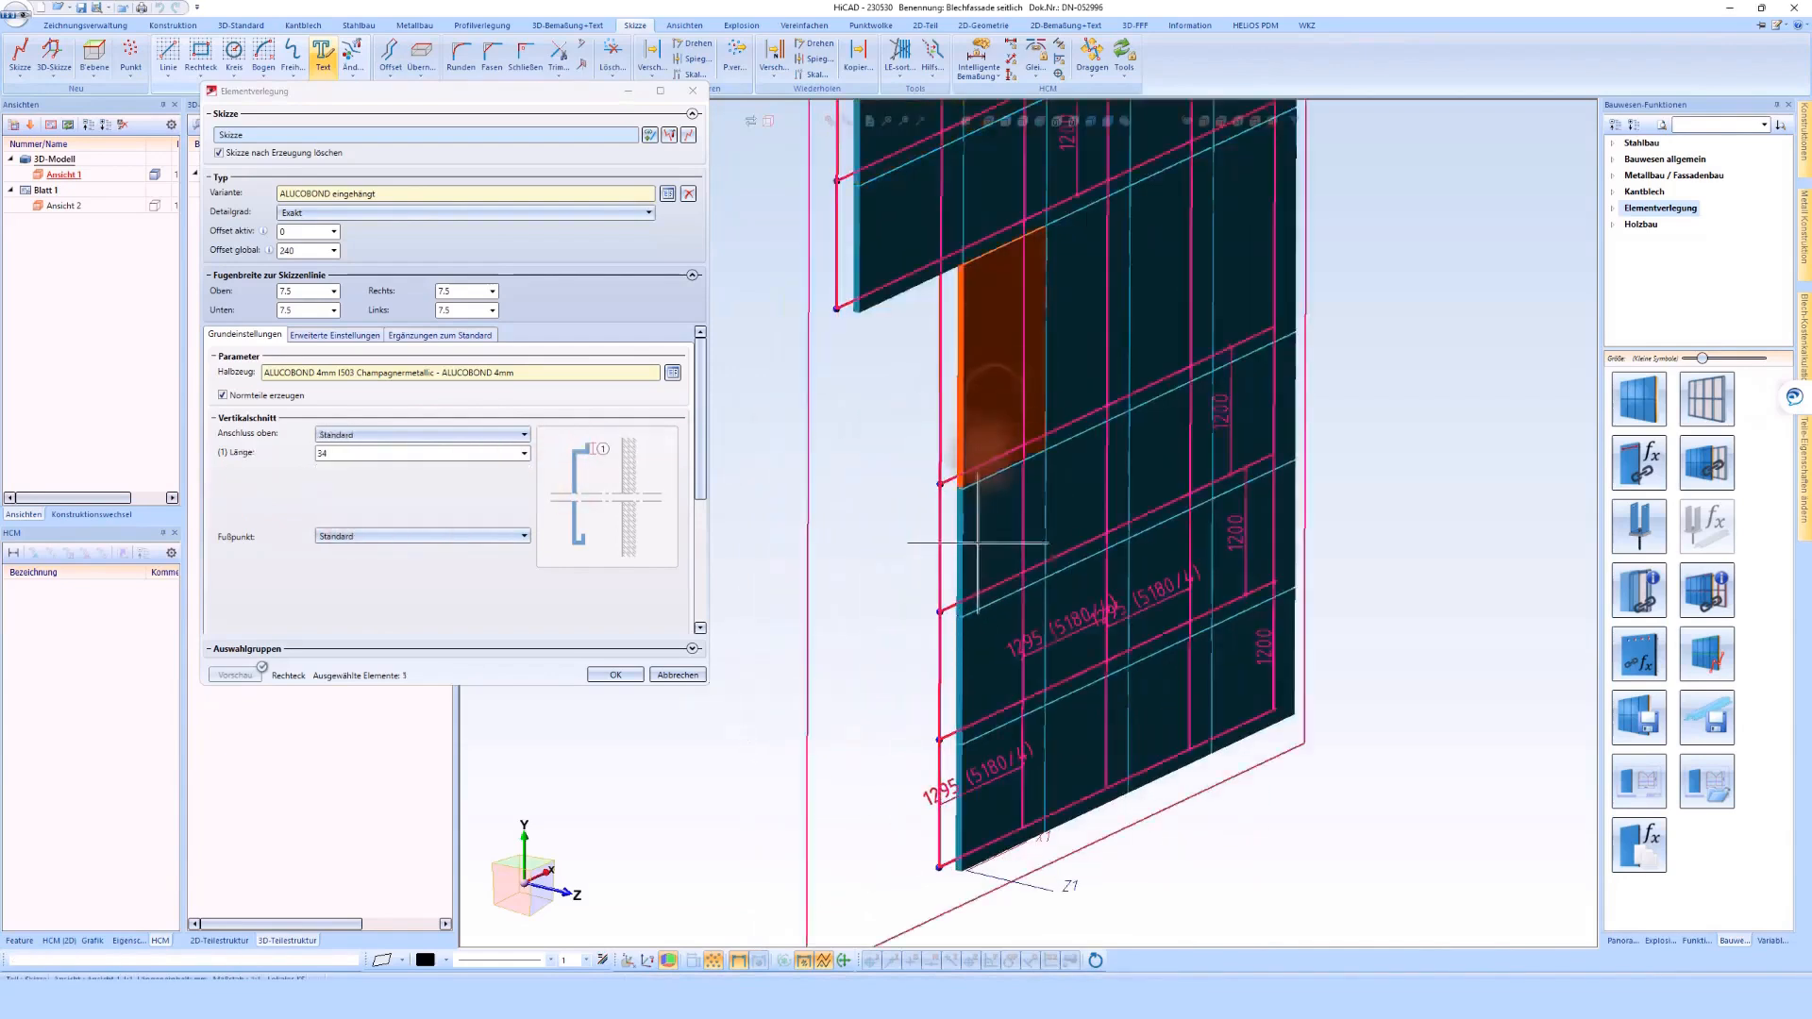
click(961, 657)
click(962, 818)
Set the left connection of the selected column elements to Außenecke gekantet
scroll(343, 568, down, 2)
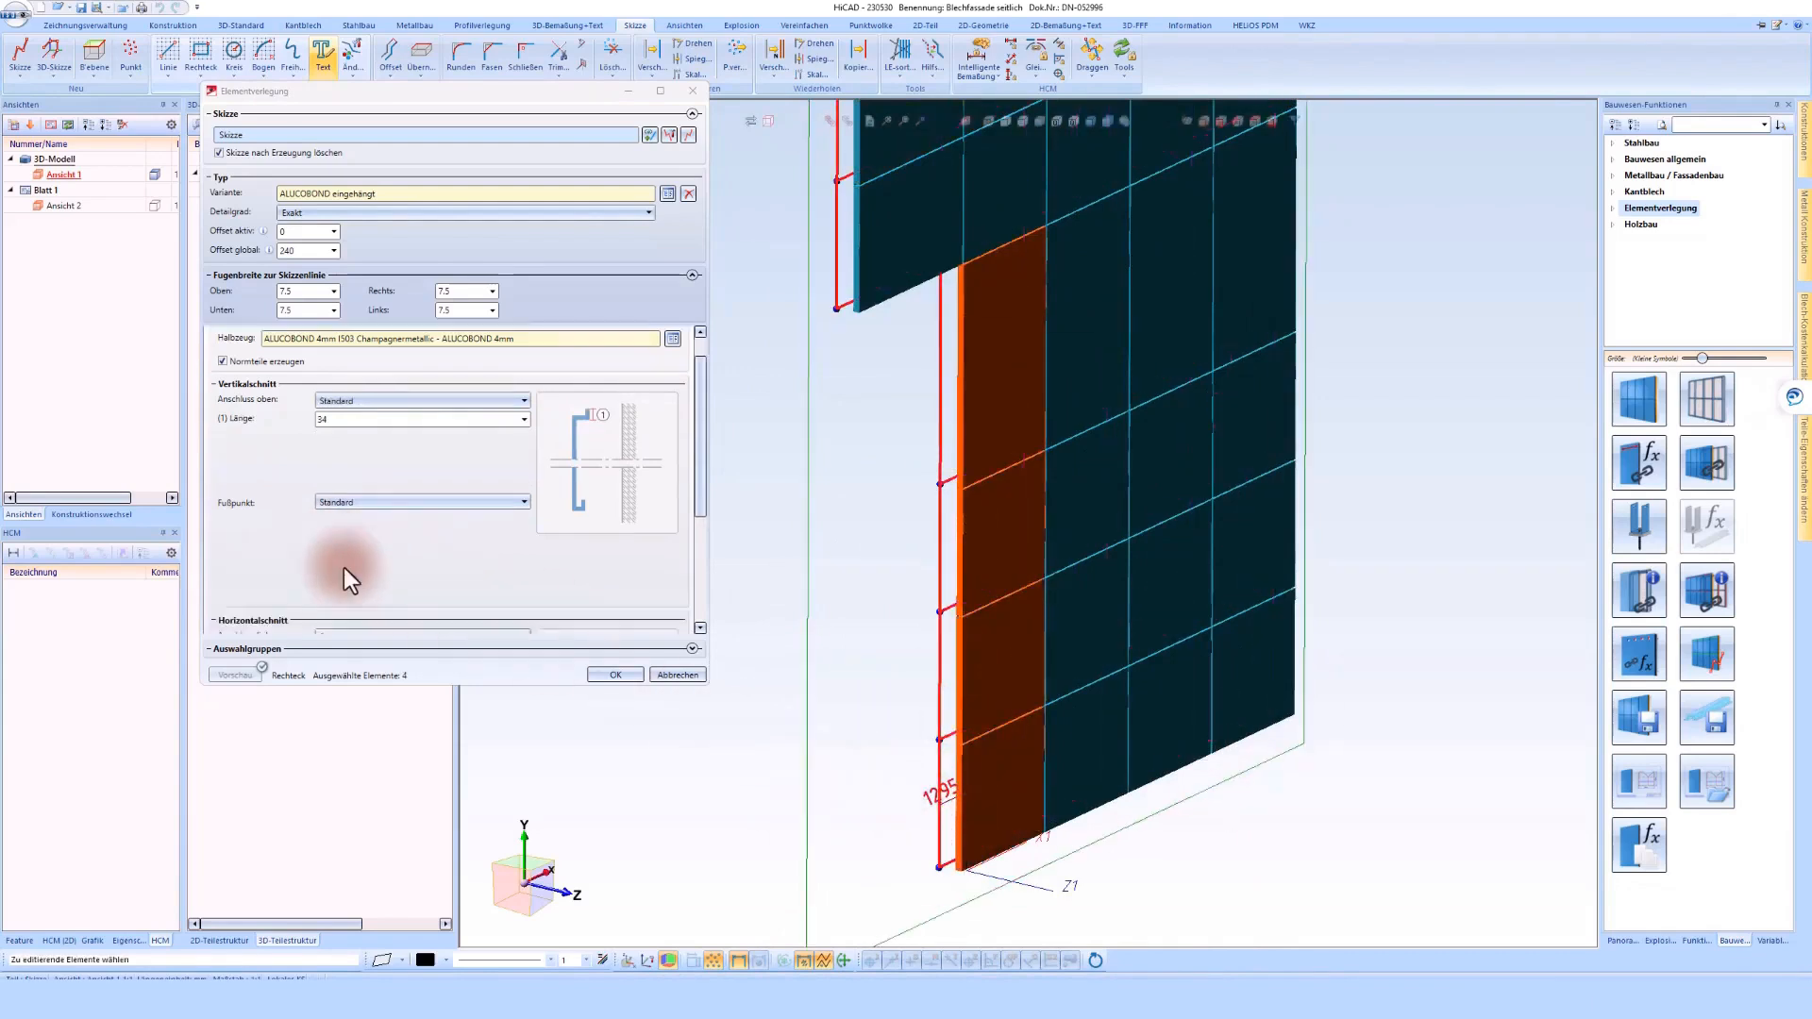
drag(478, 686, 505, 861)
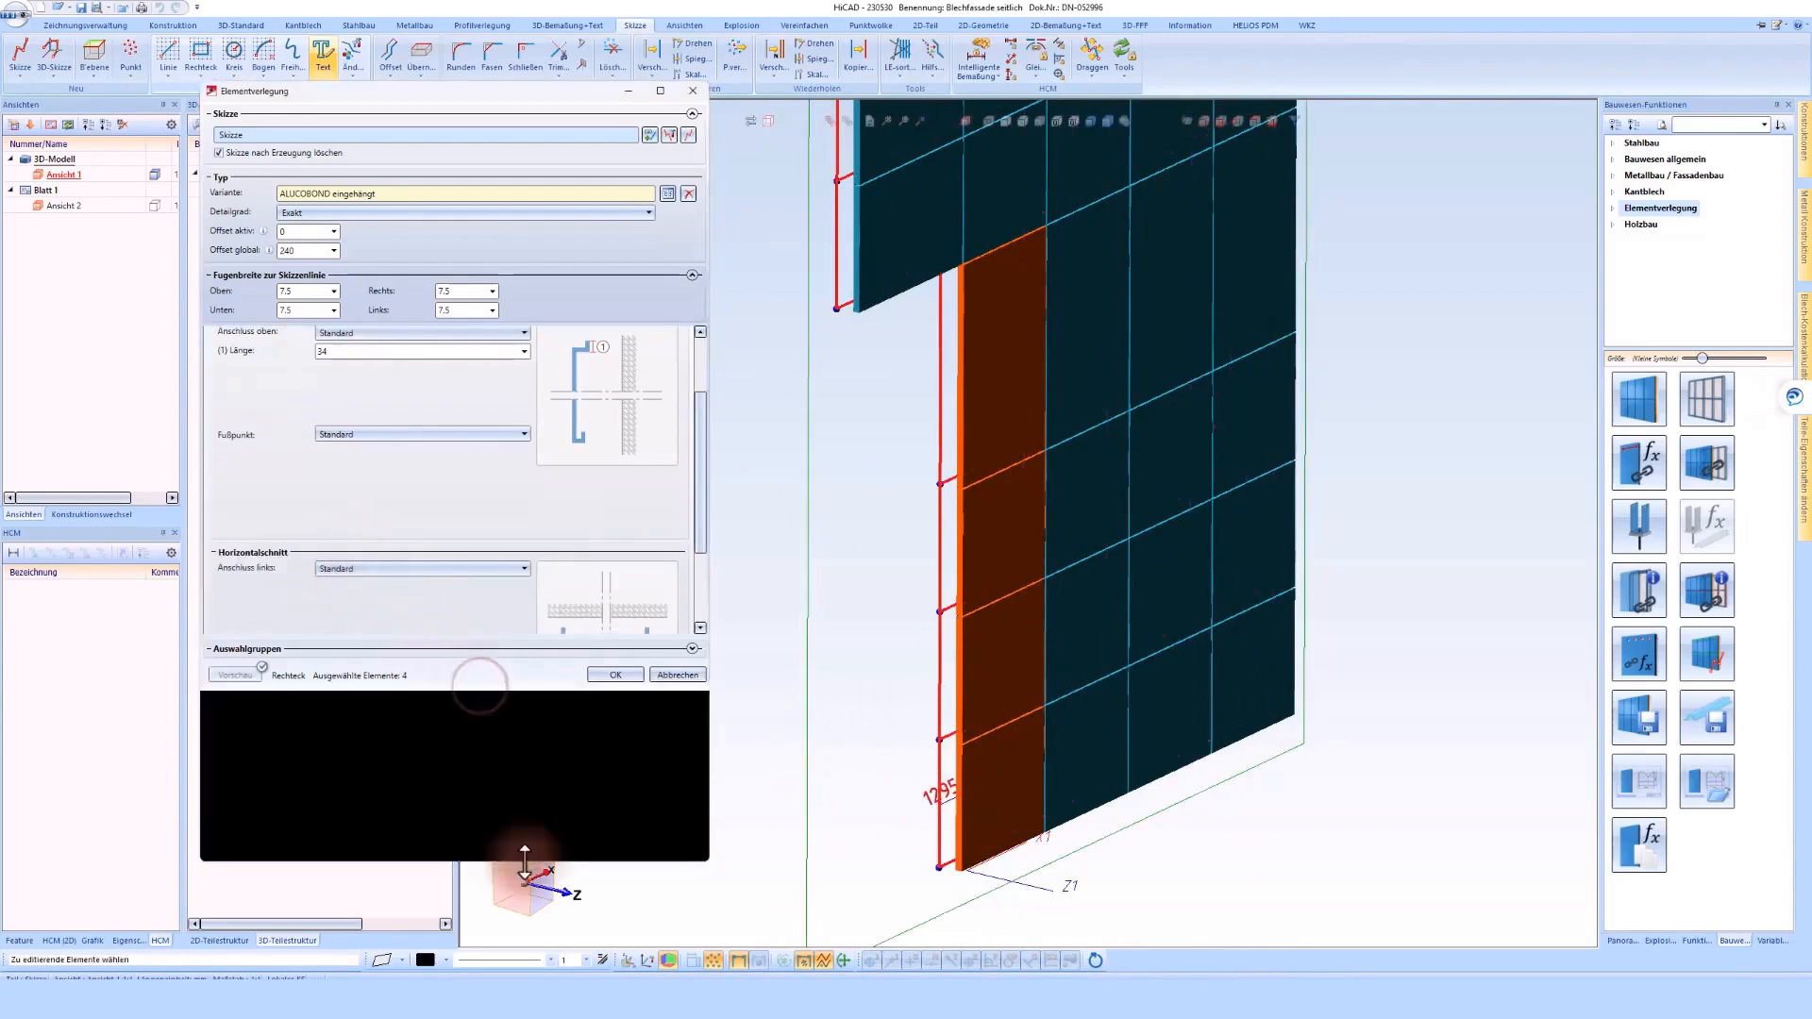
click(388, 614)
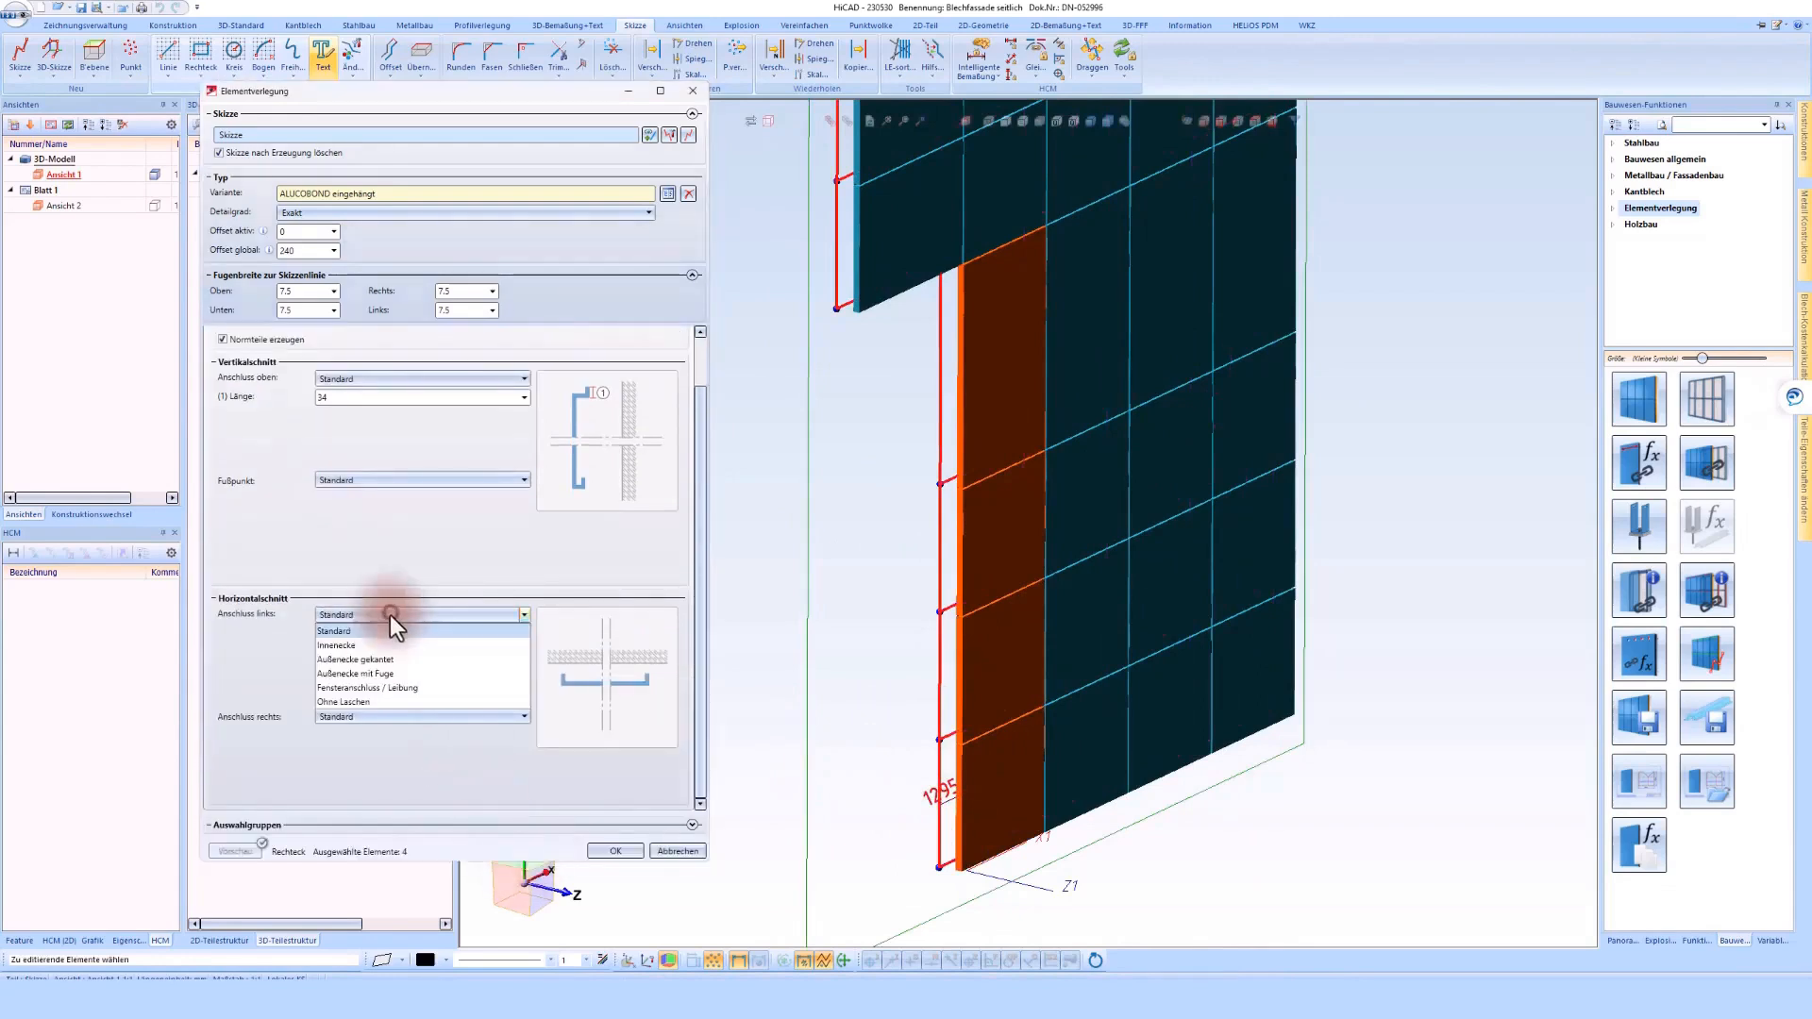
click(354, 660)
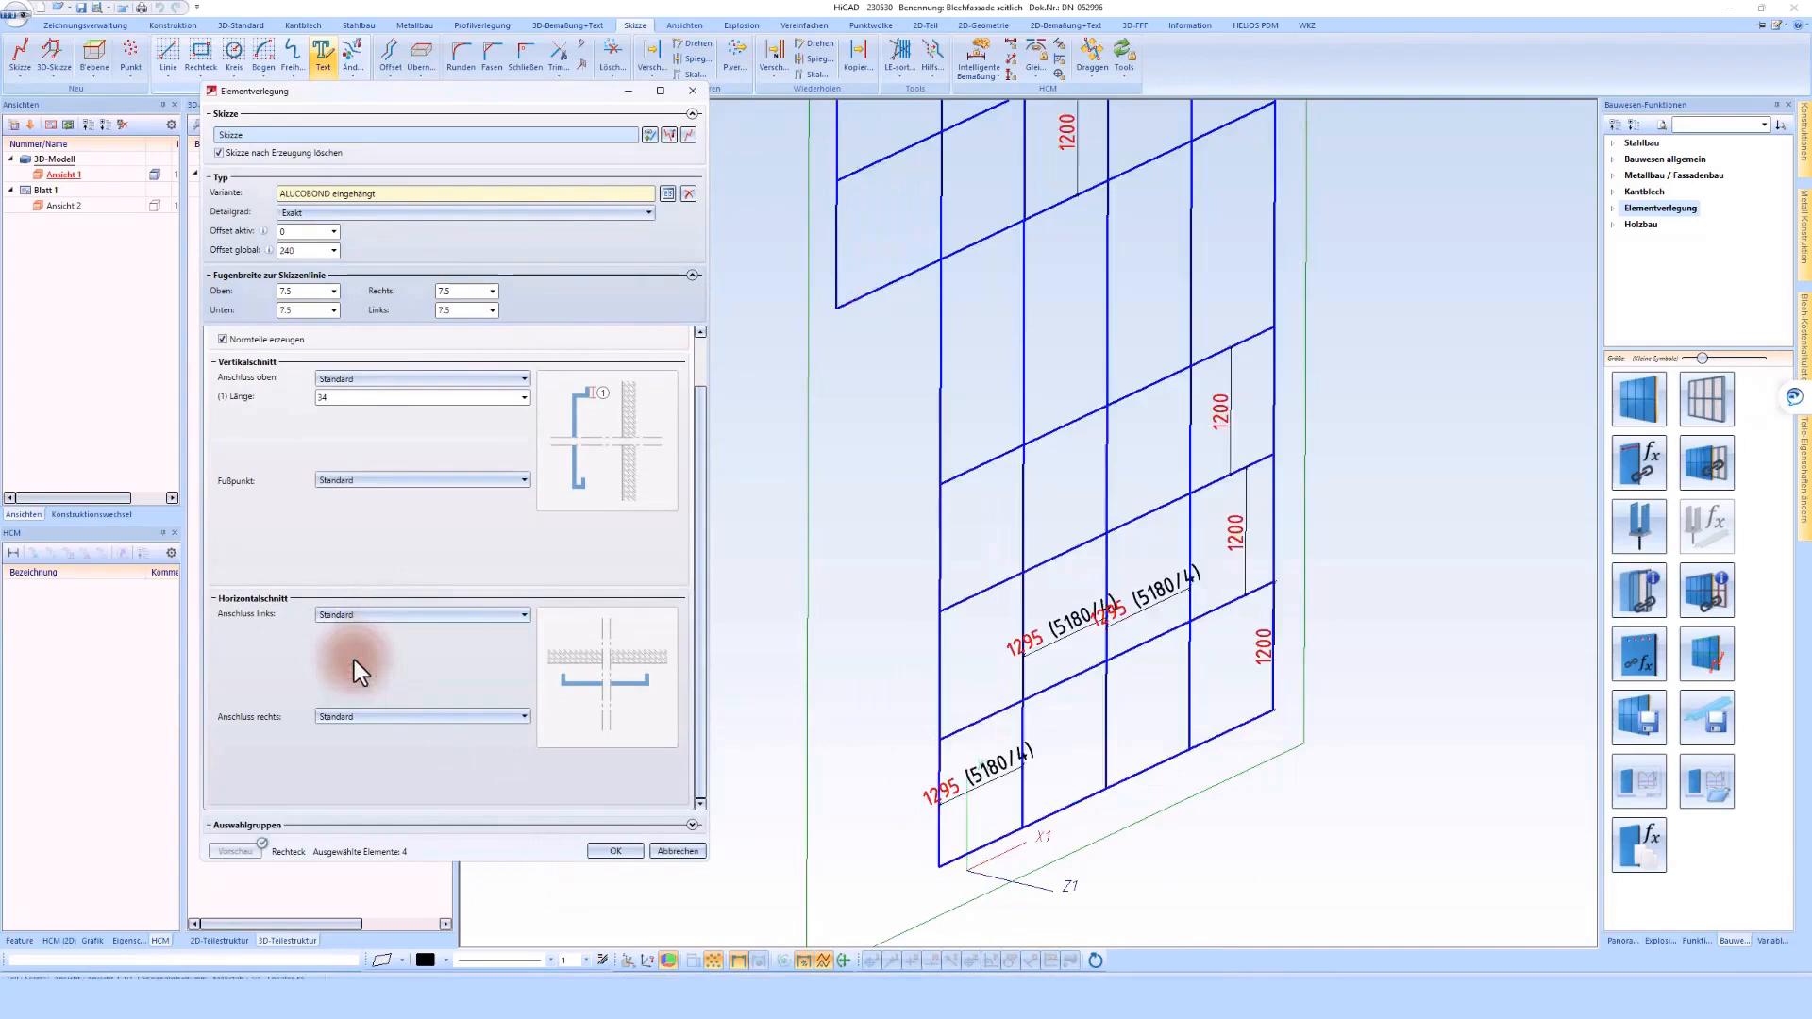
scroll(1149, 628, down, 2)
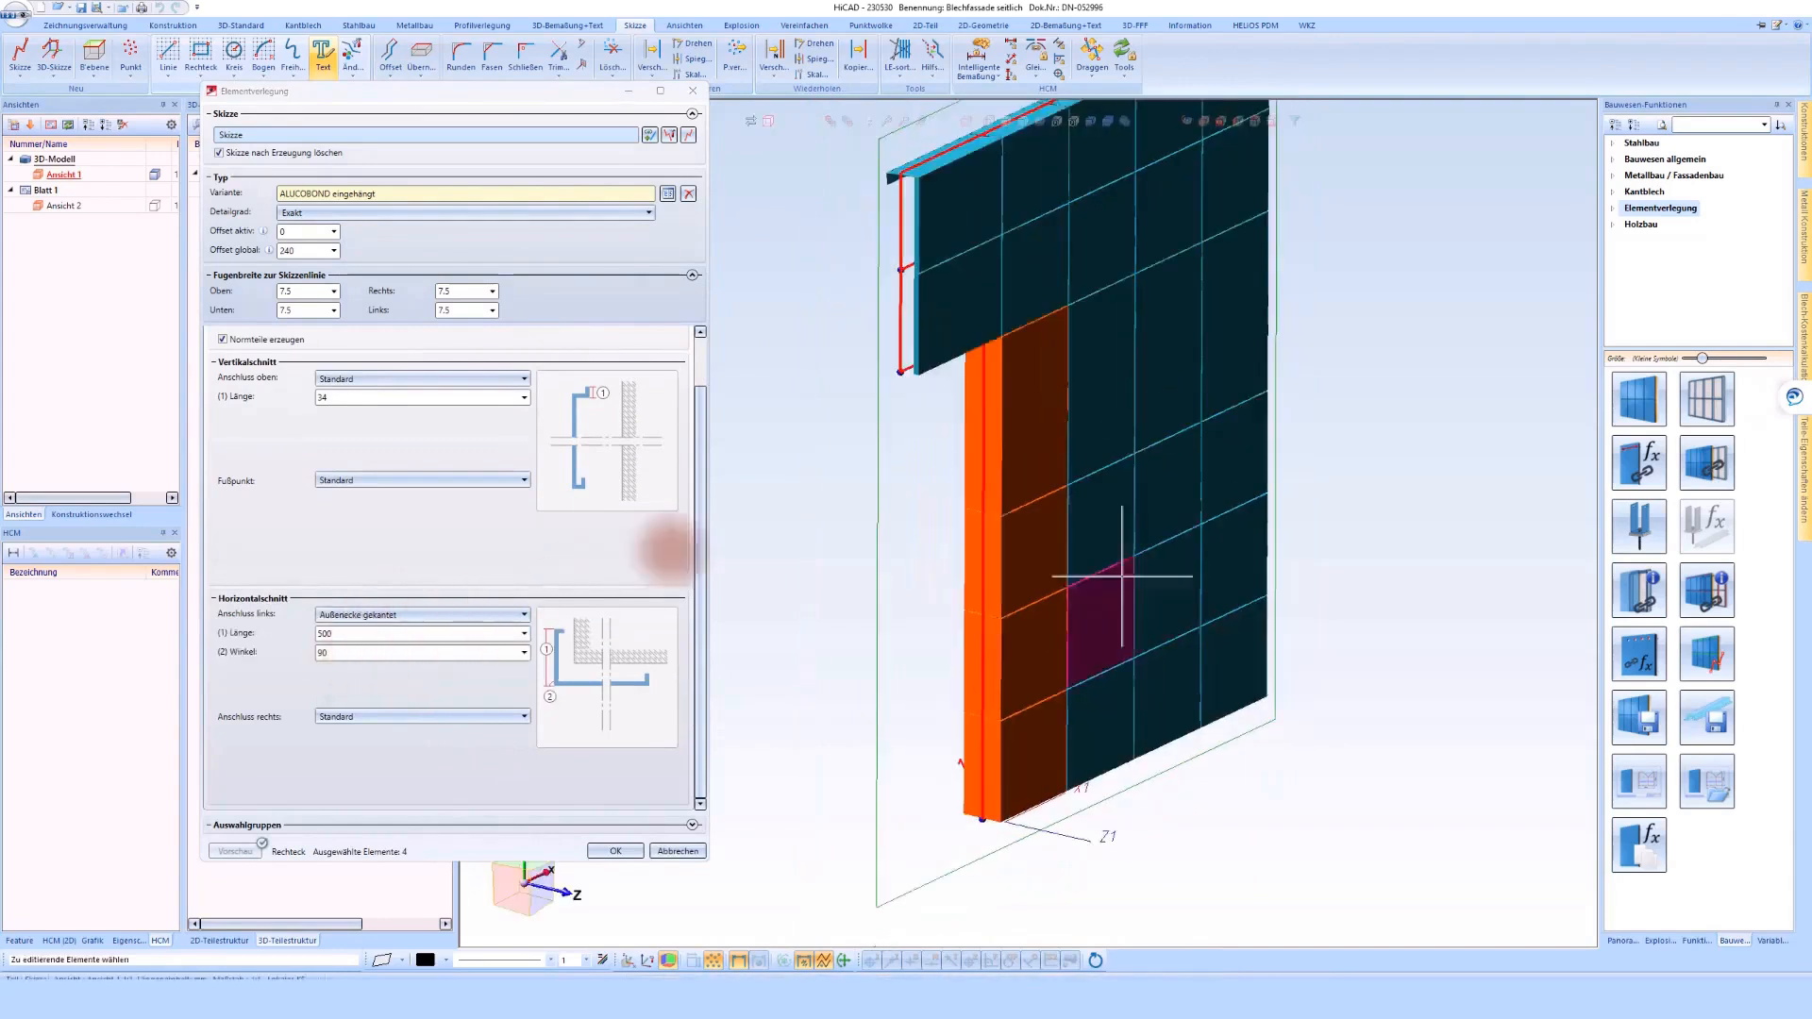
Set the folded outer corner's length to 850 for the selected column elements
middle_drag(1039, 389, 1196, 389)
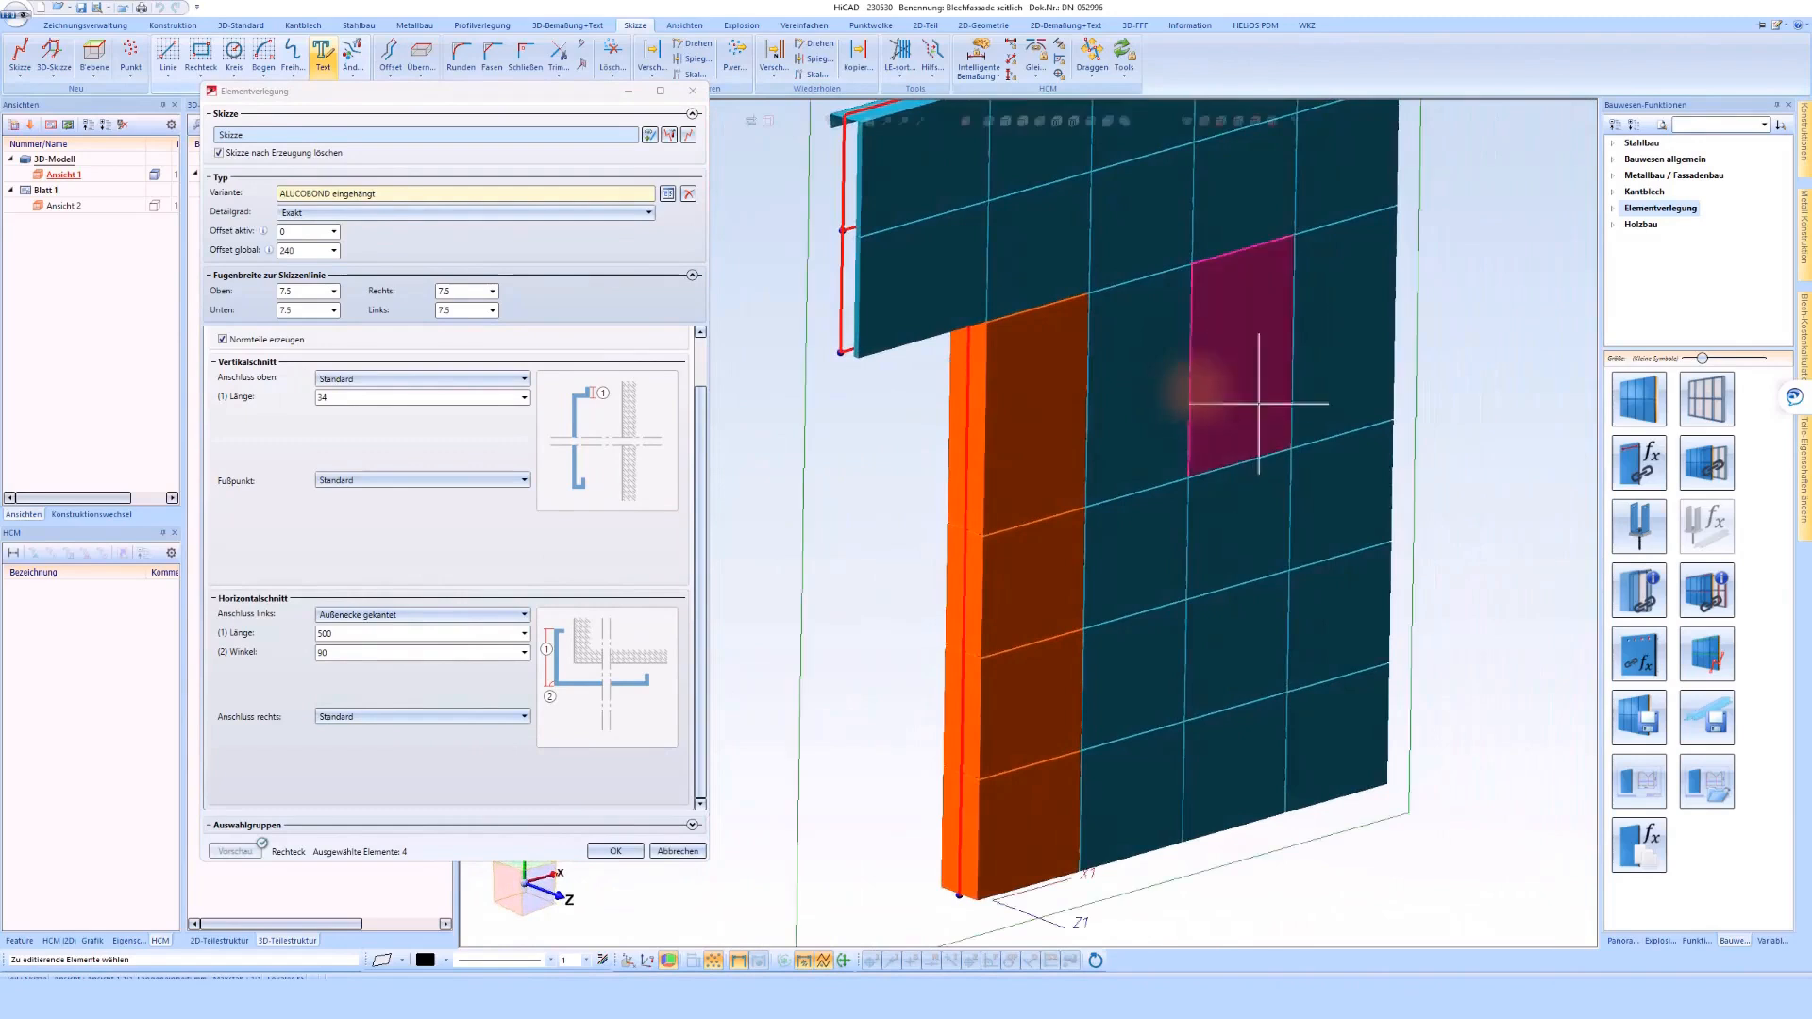
scroll(1170, 641, down, 3)
middle_drag(1088, 476, 1092, 476)
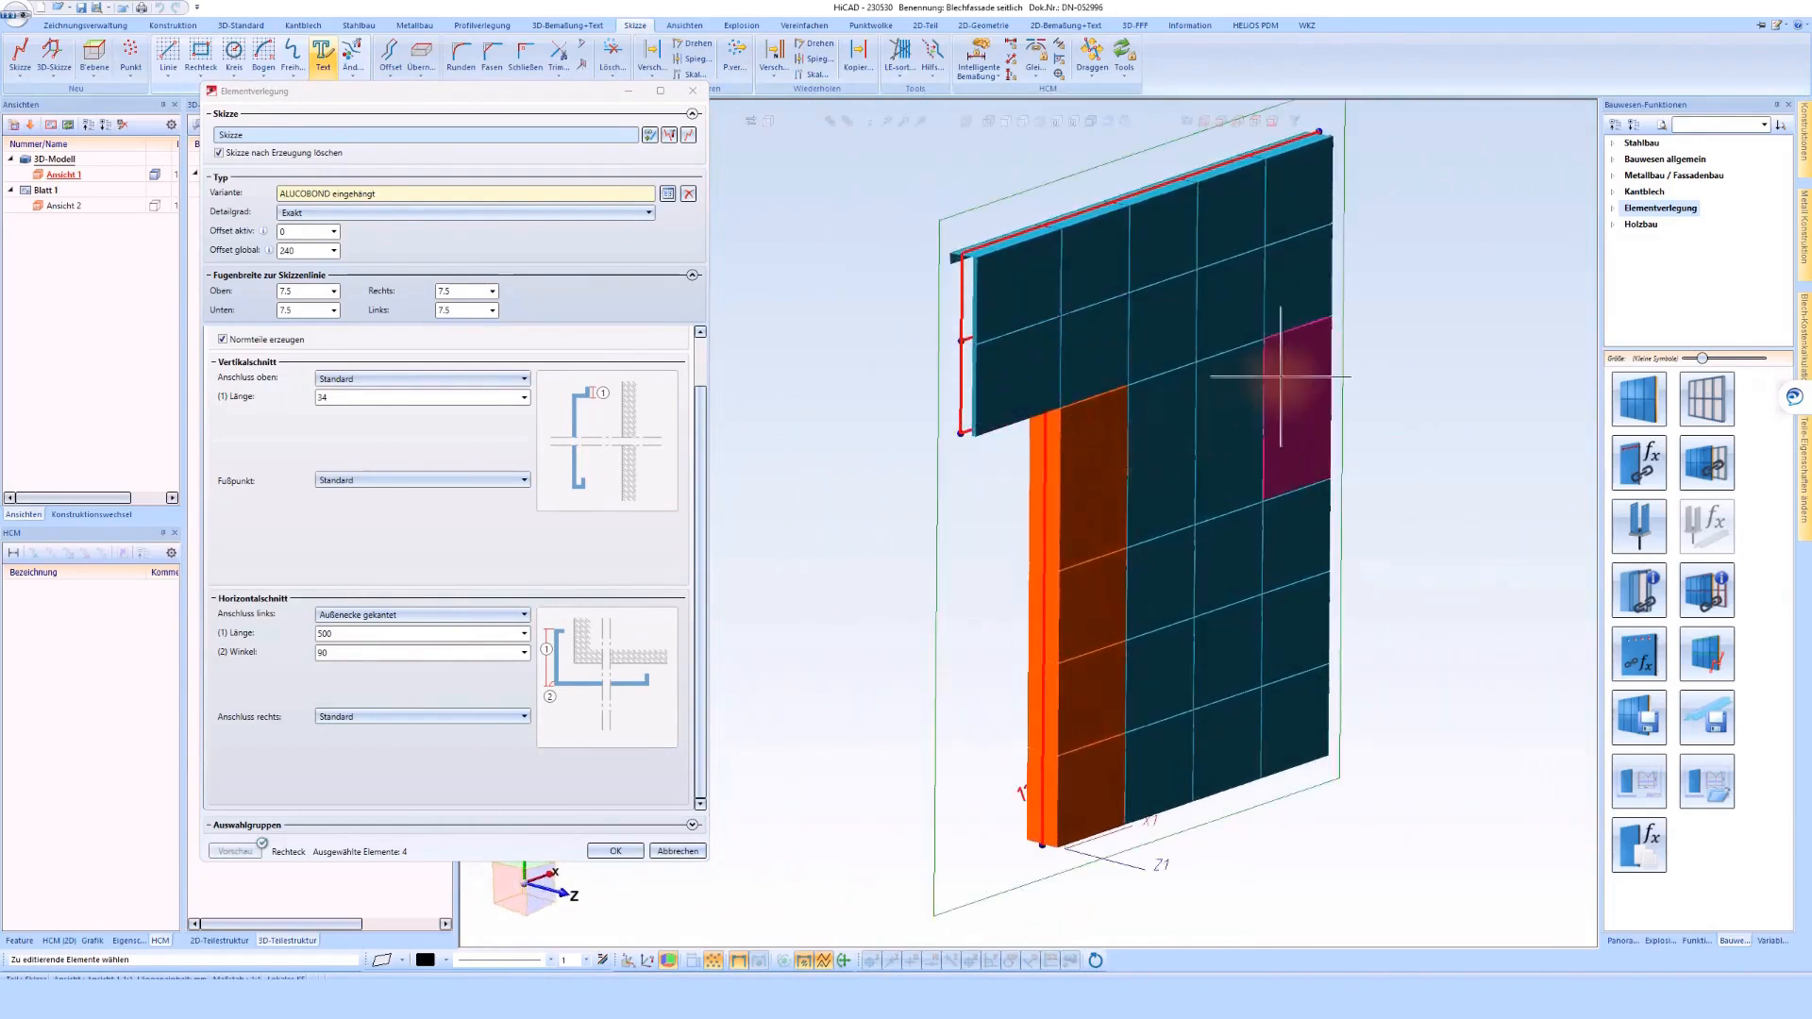
double_click(325, 634)
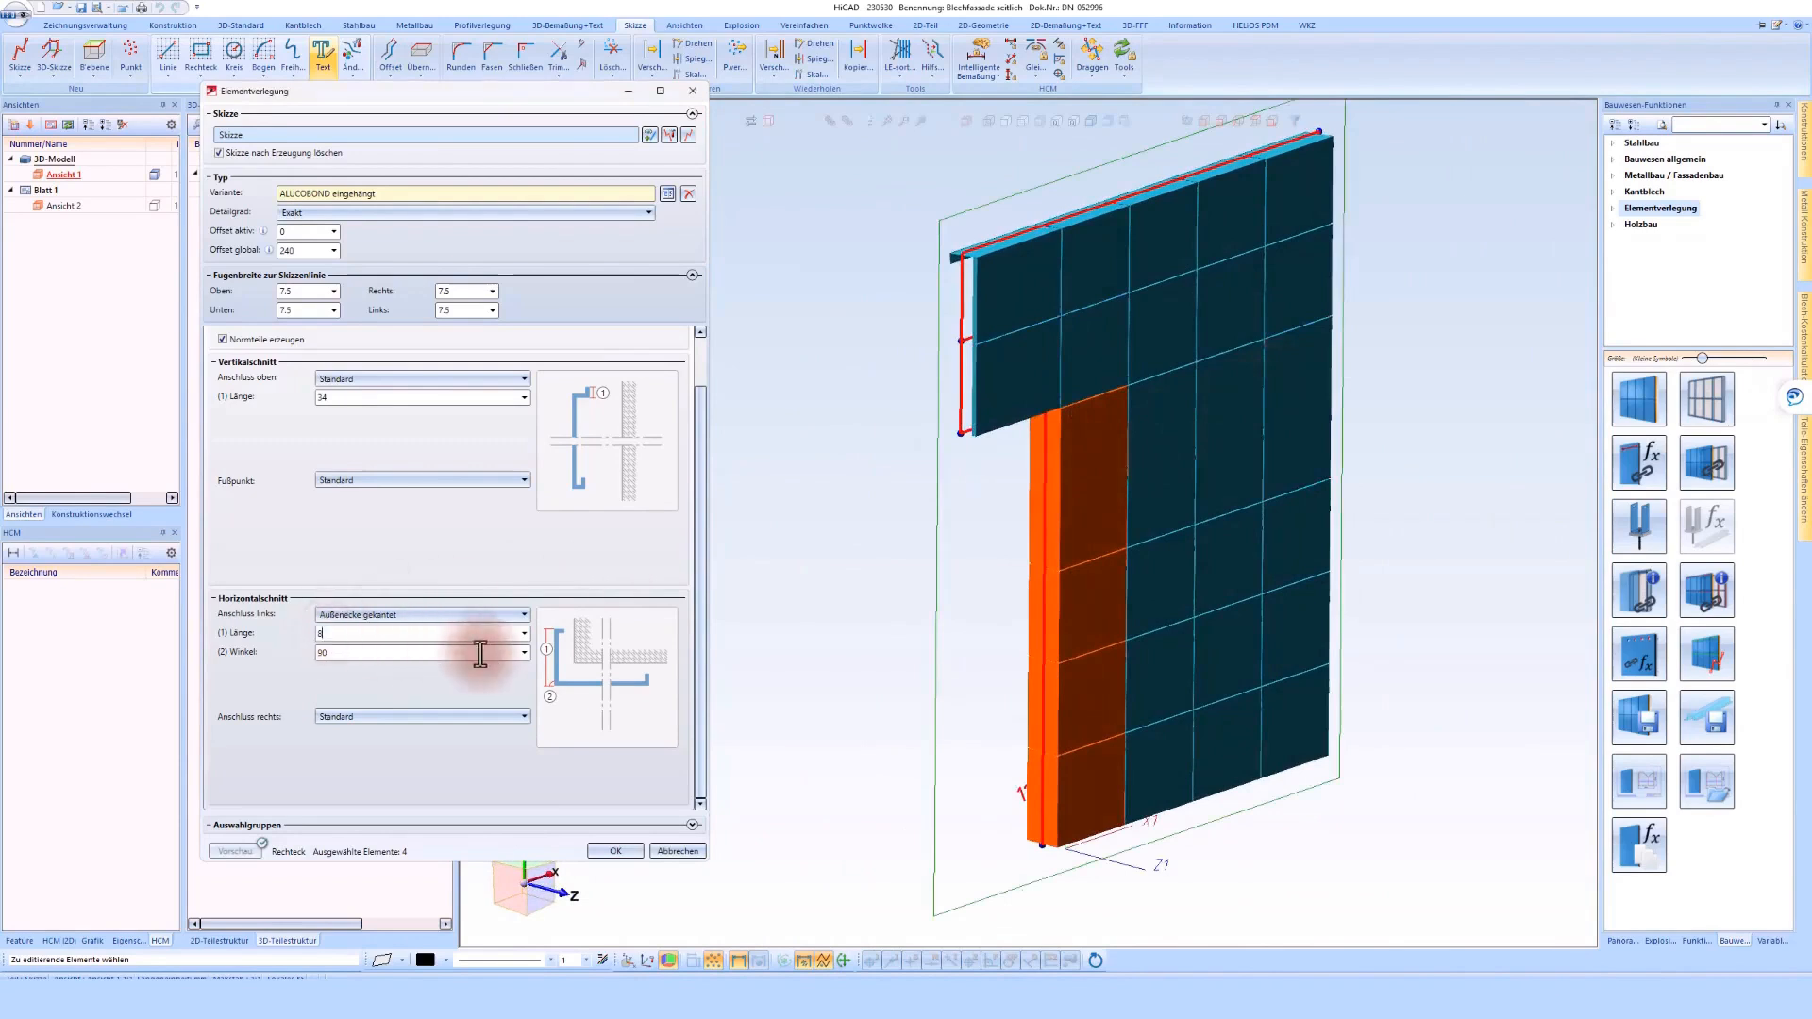
click(355, 651)
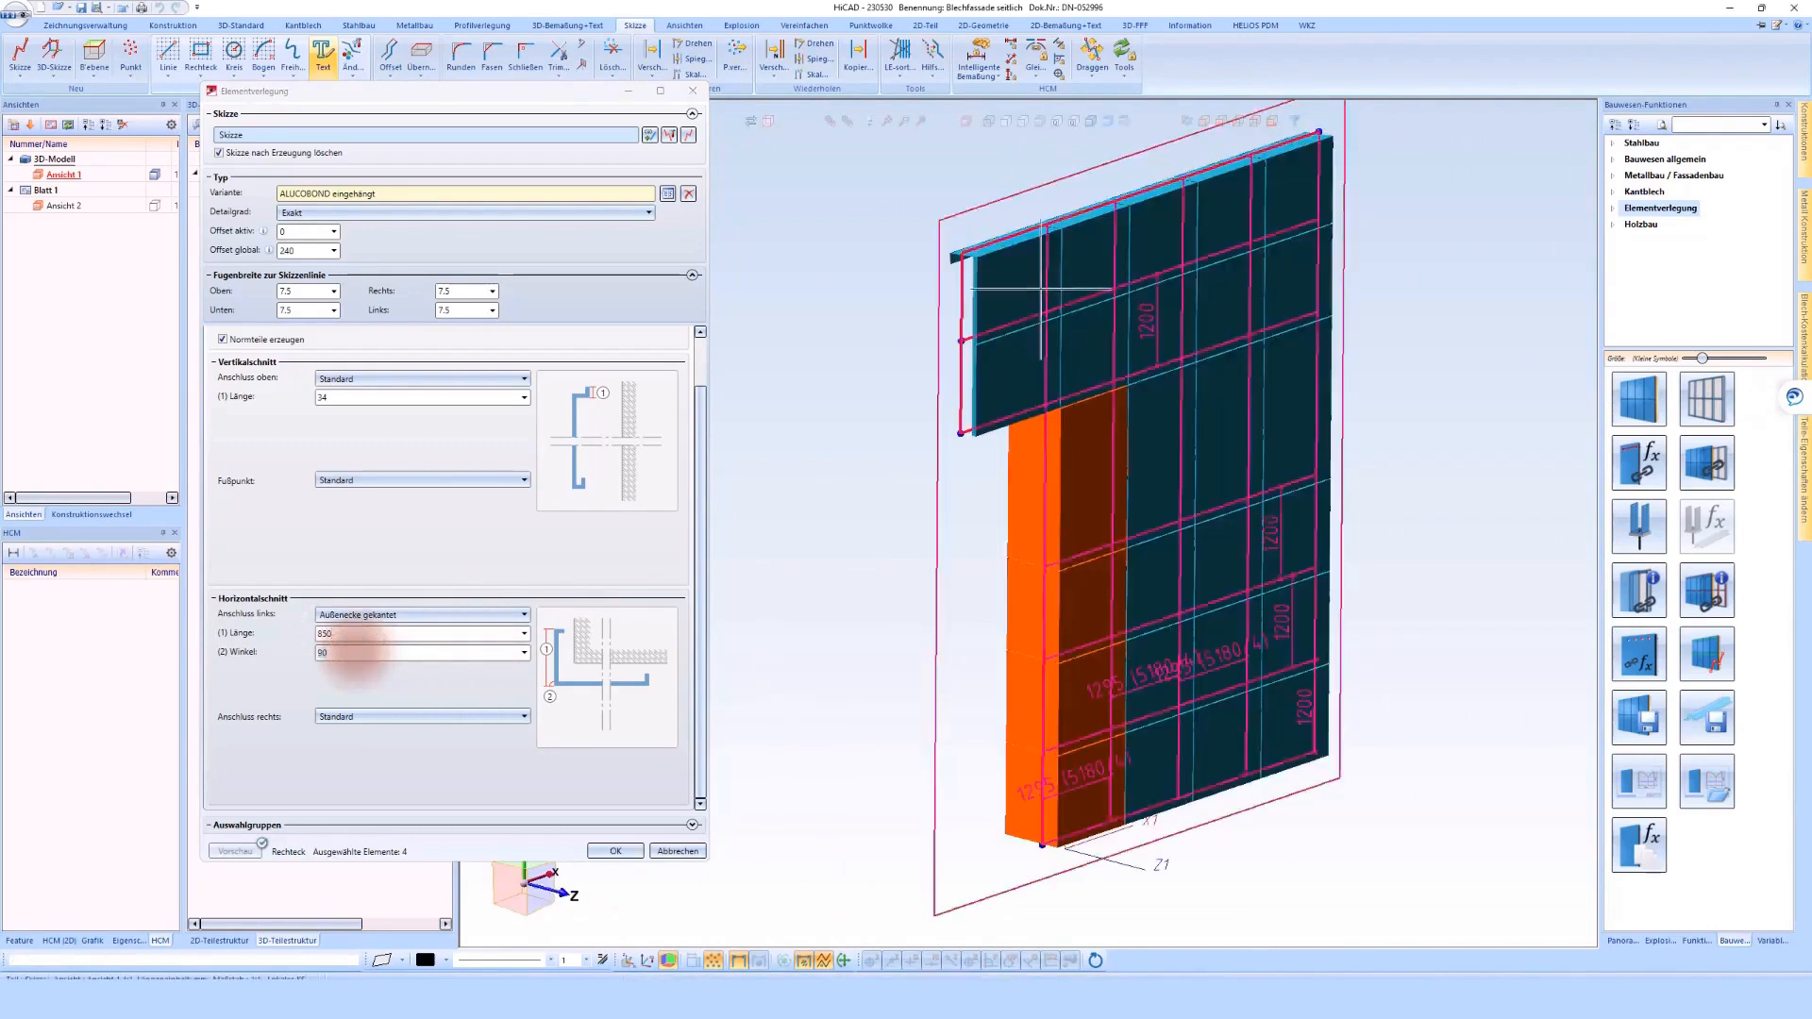
Give only the lower overhanging element the Fensteranschluss / Sturz foot point with a length of 250
scroll(902, 363, up, 3)
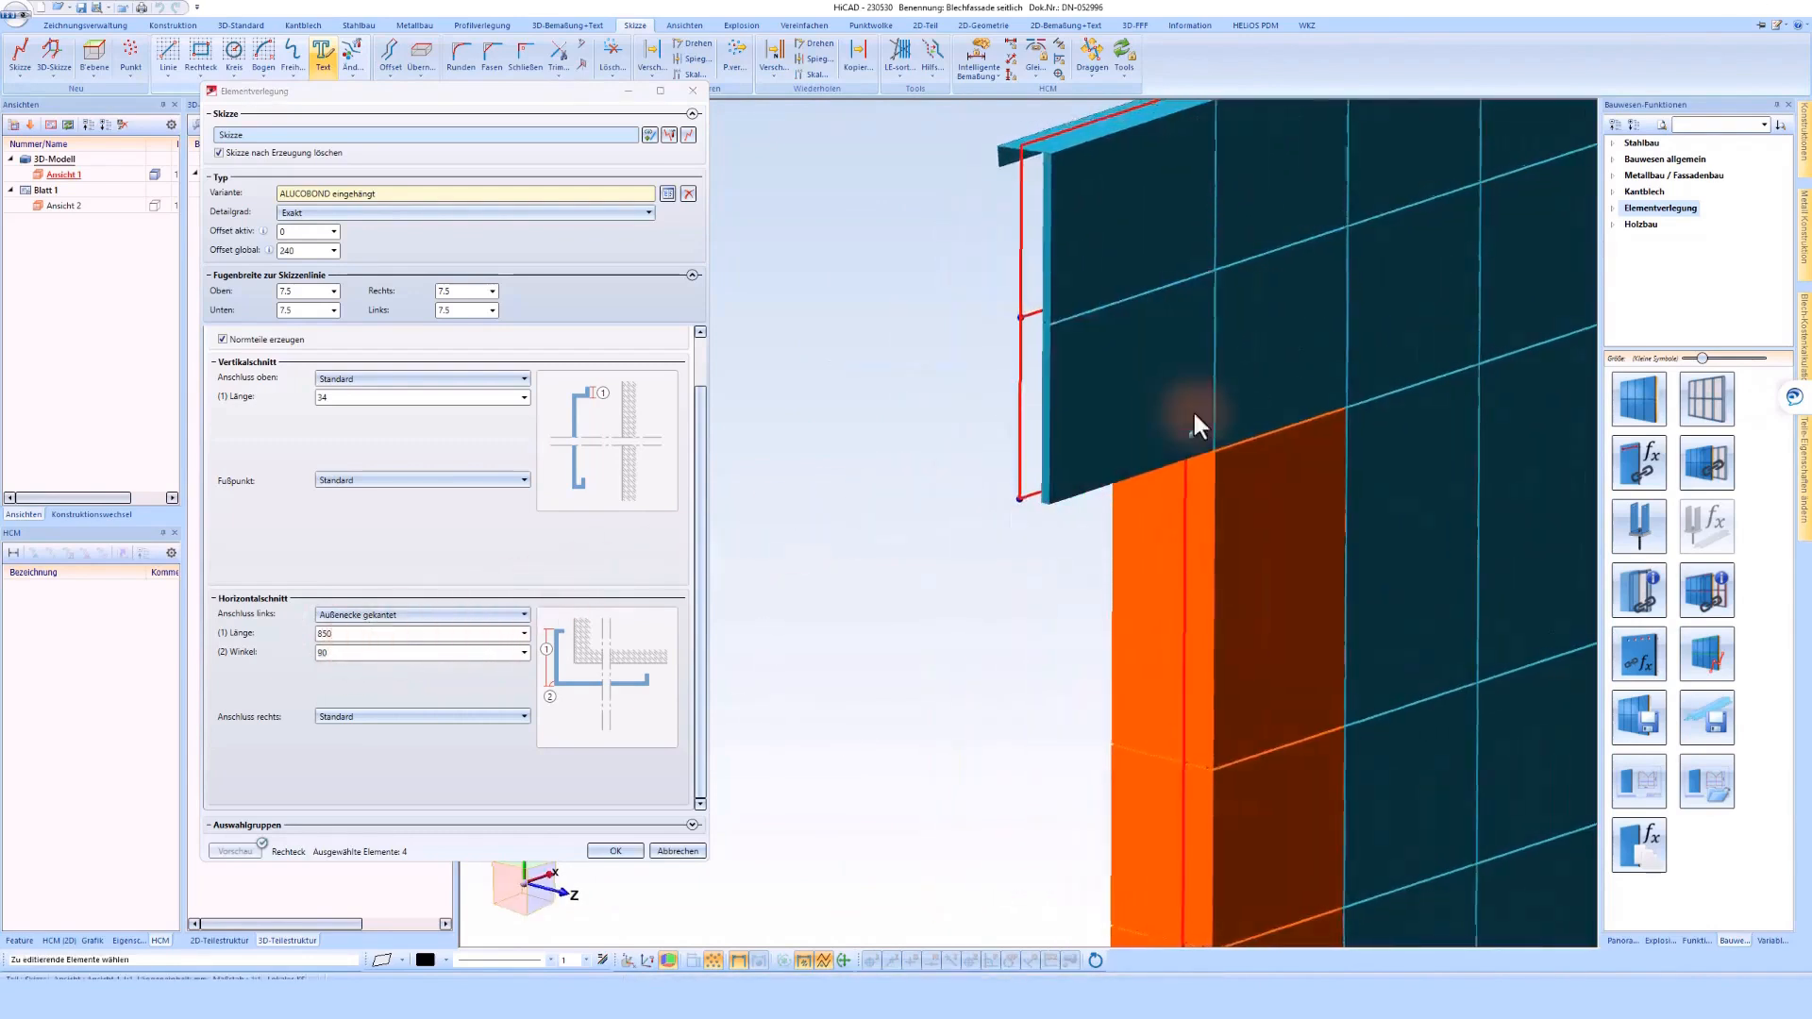
scroll(1193, 410, up, 2)
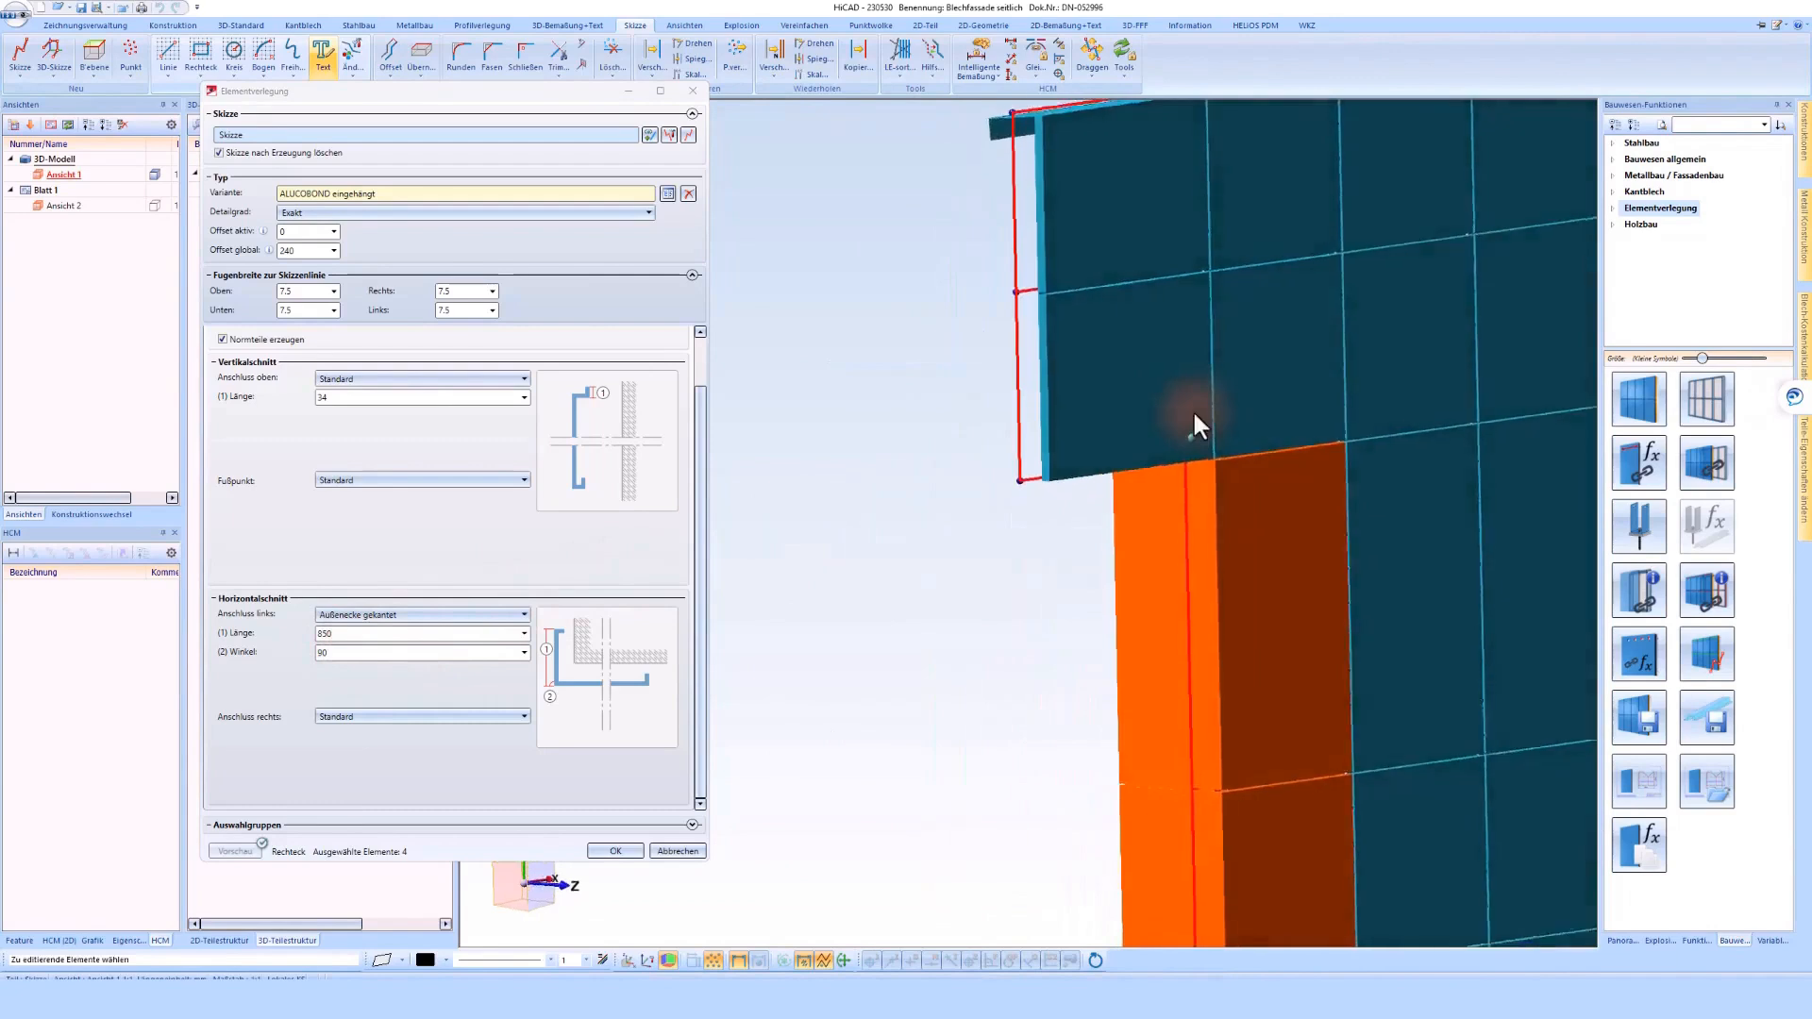
click(1099, 441)
click(1061, 494)
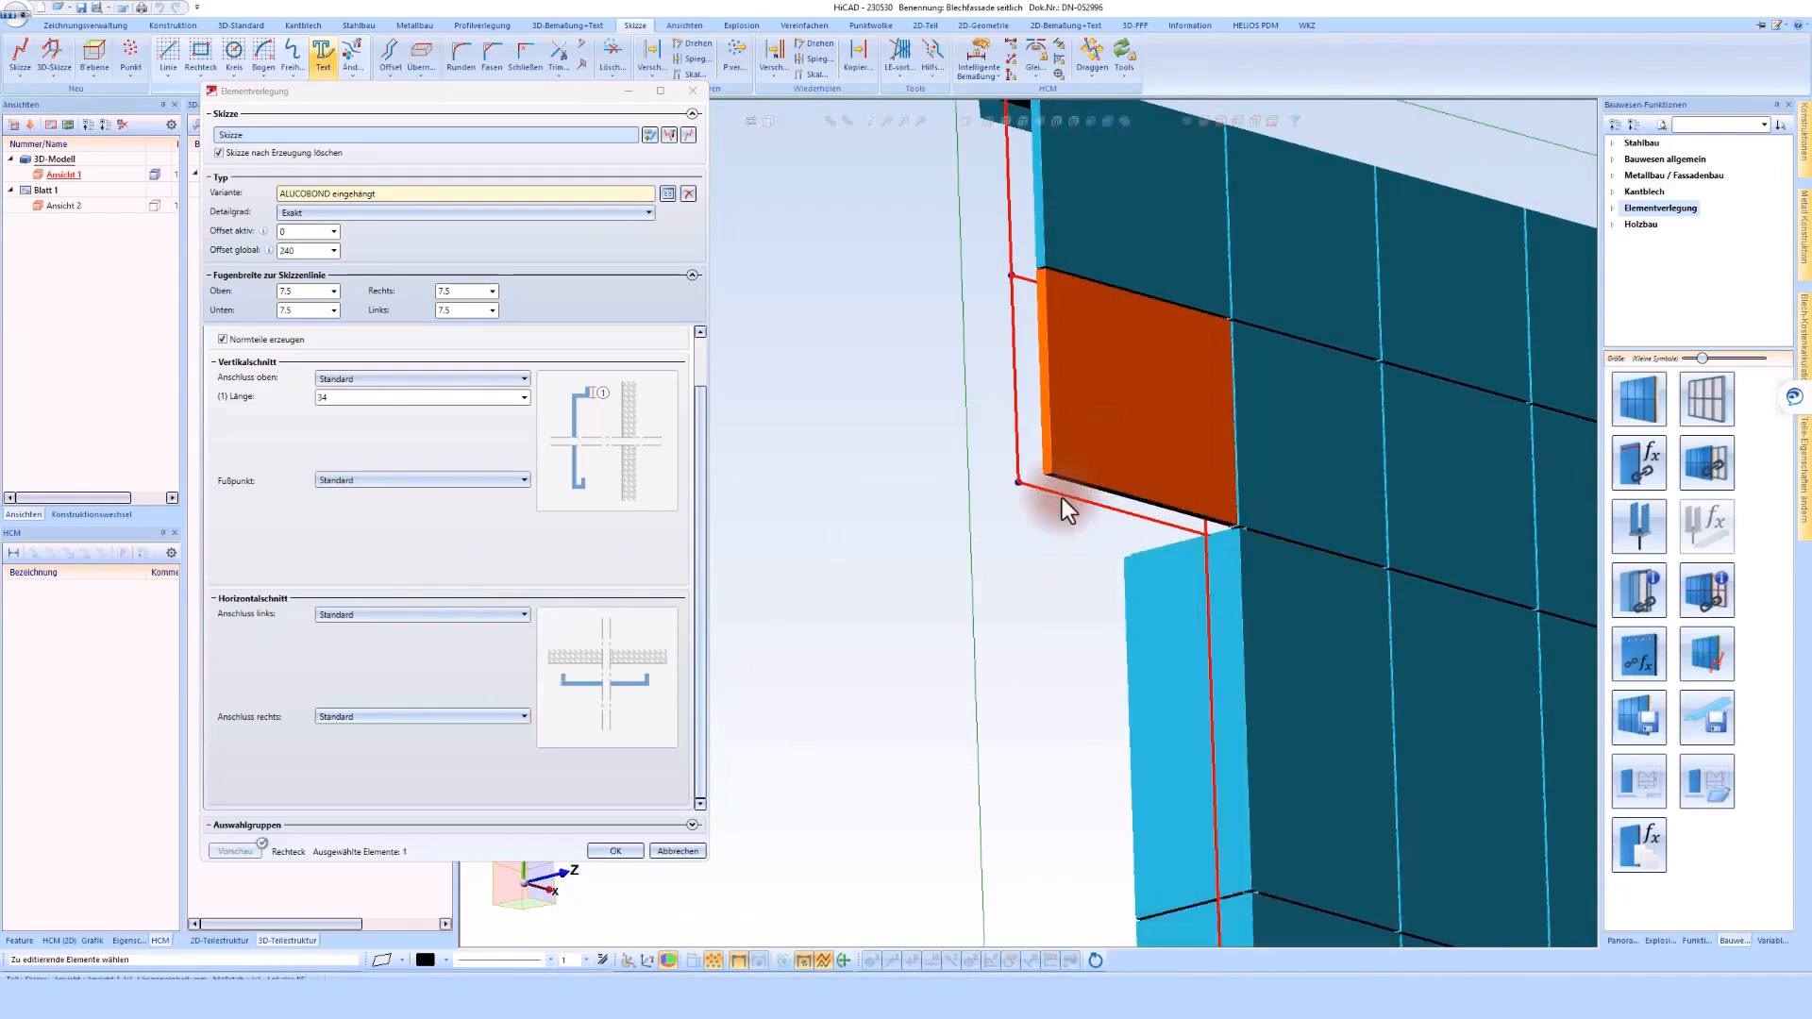
click(387, 483)
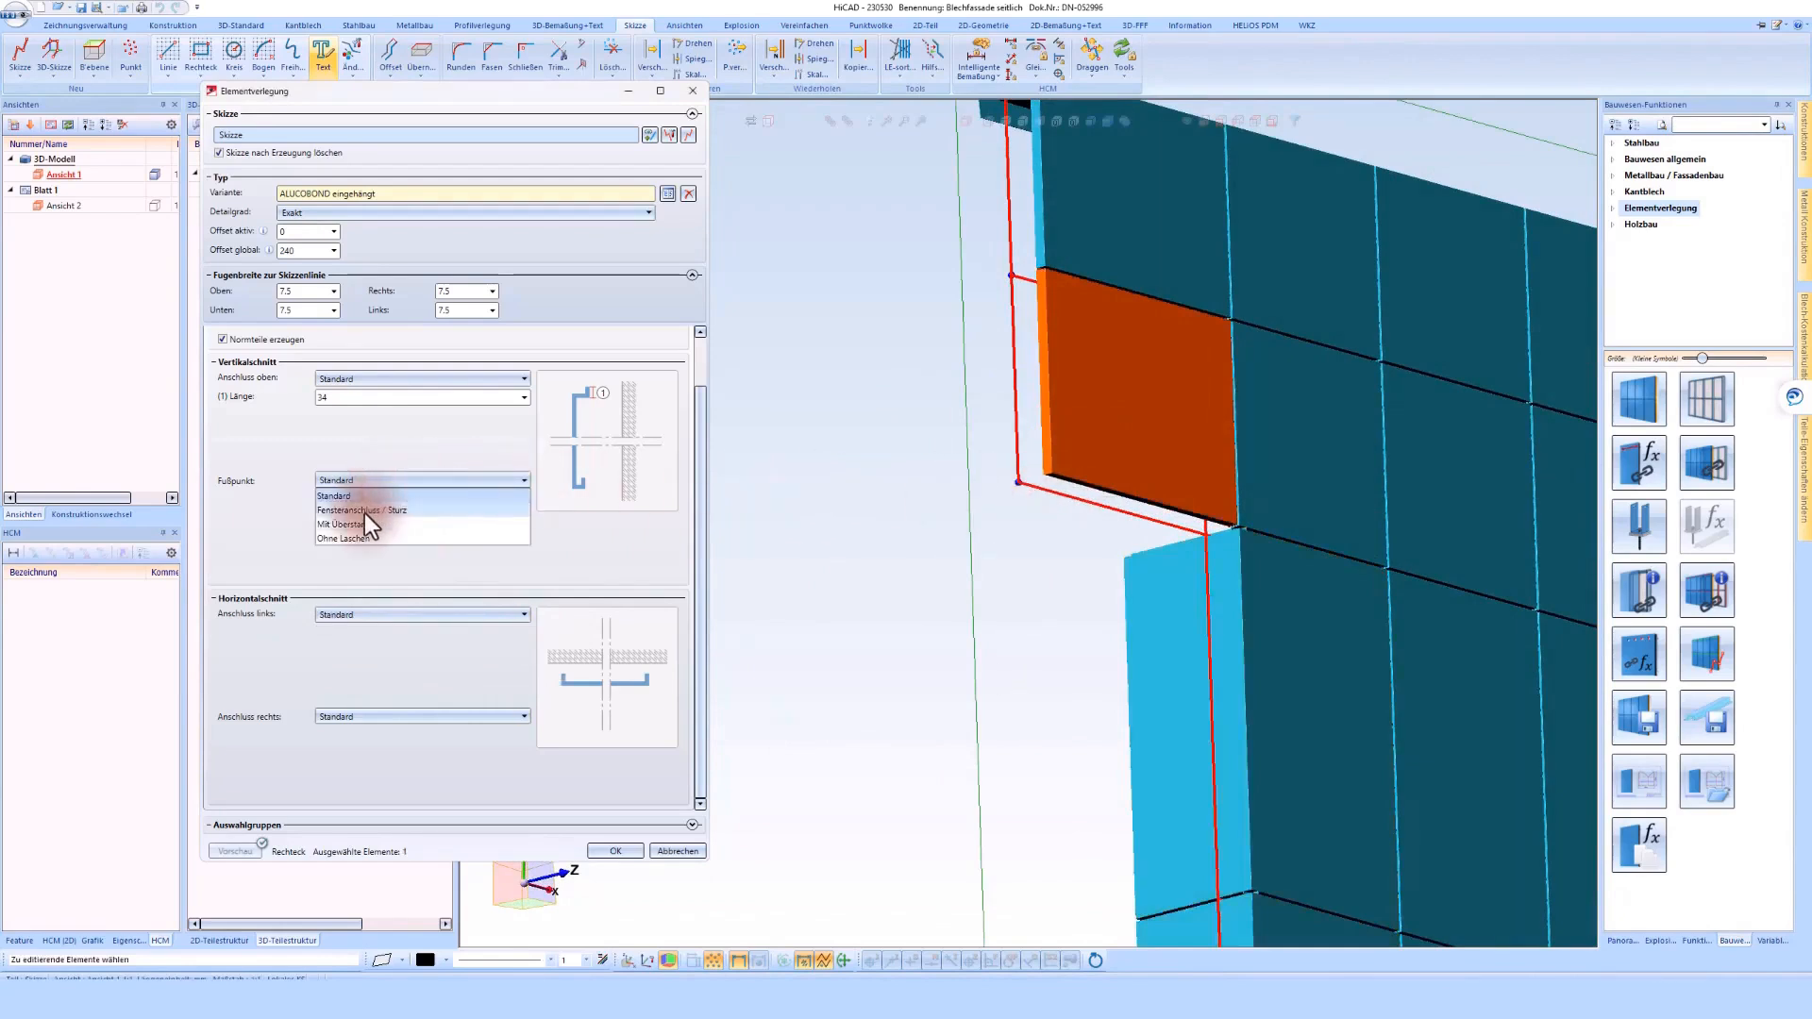
click(364, 512)
click(811, 558)
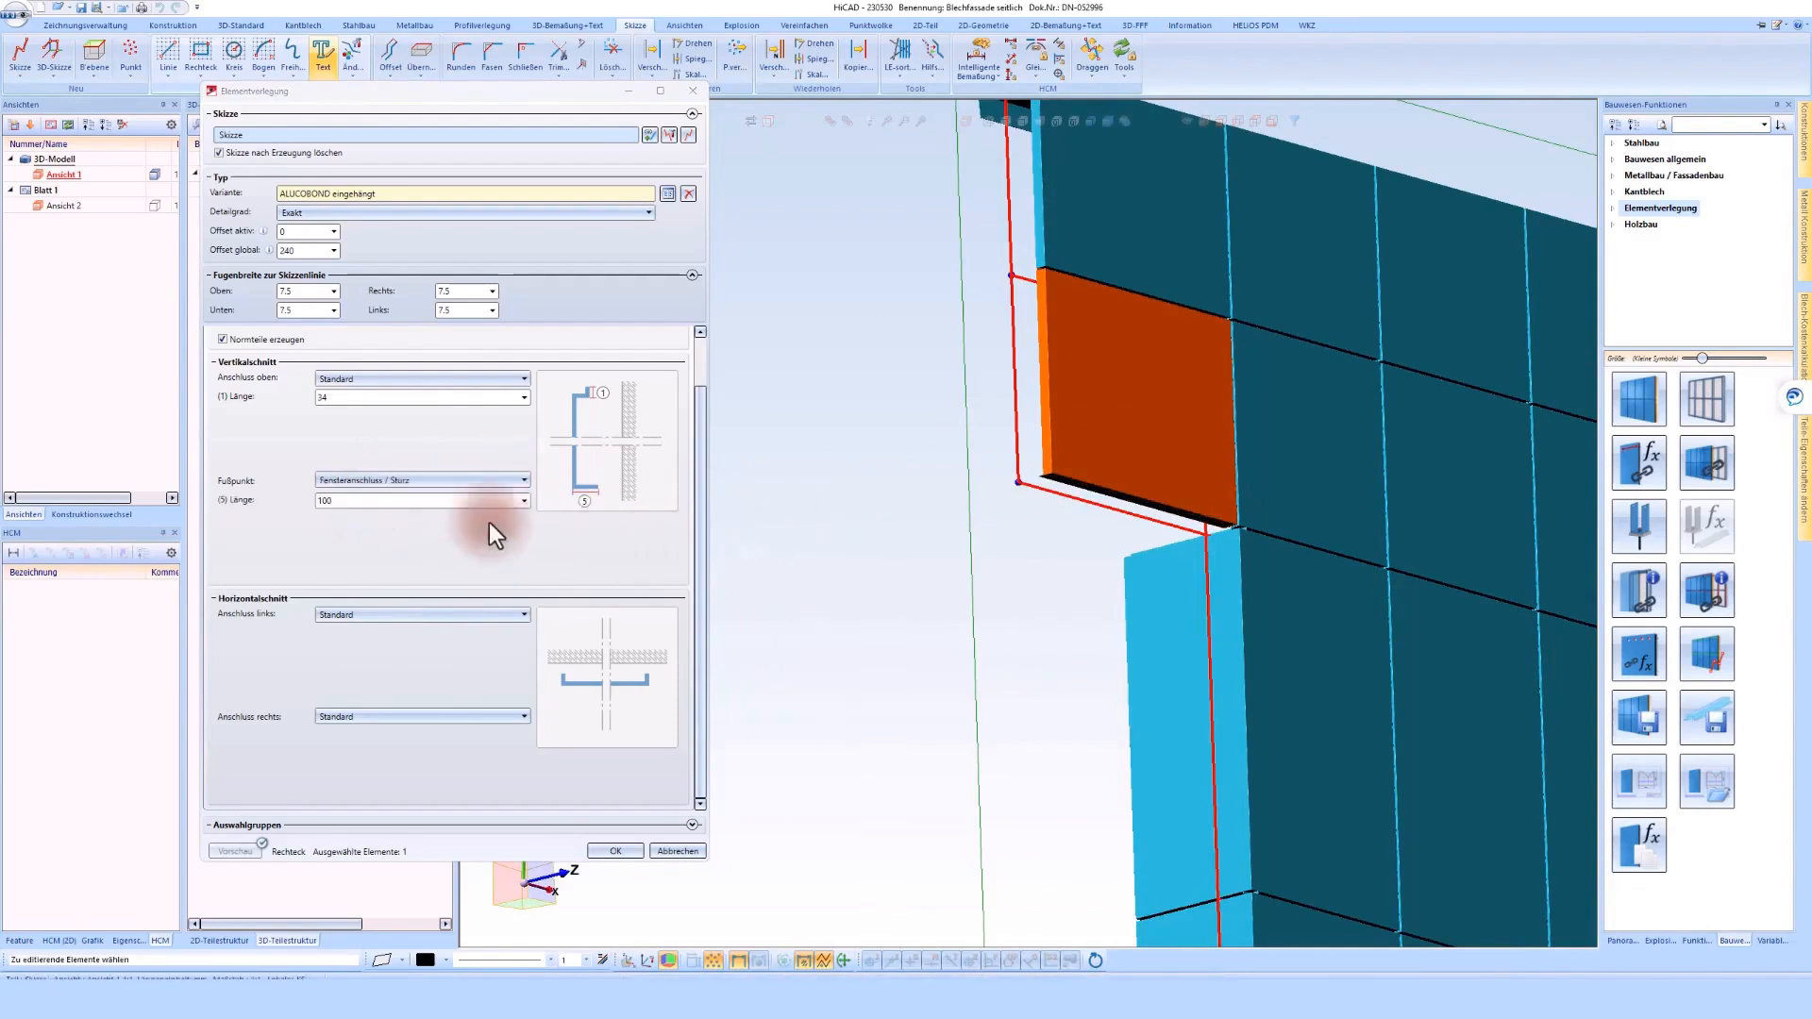
click(338, 502)
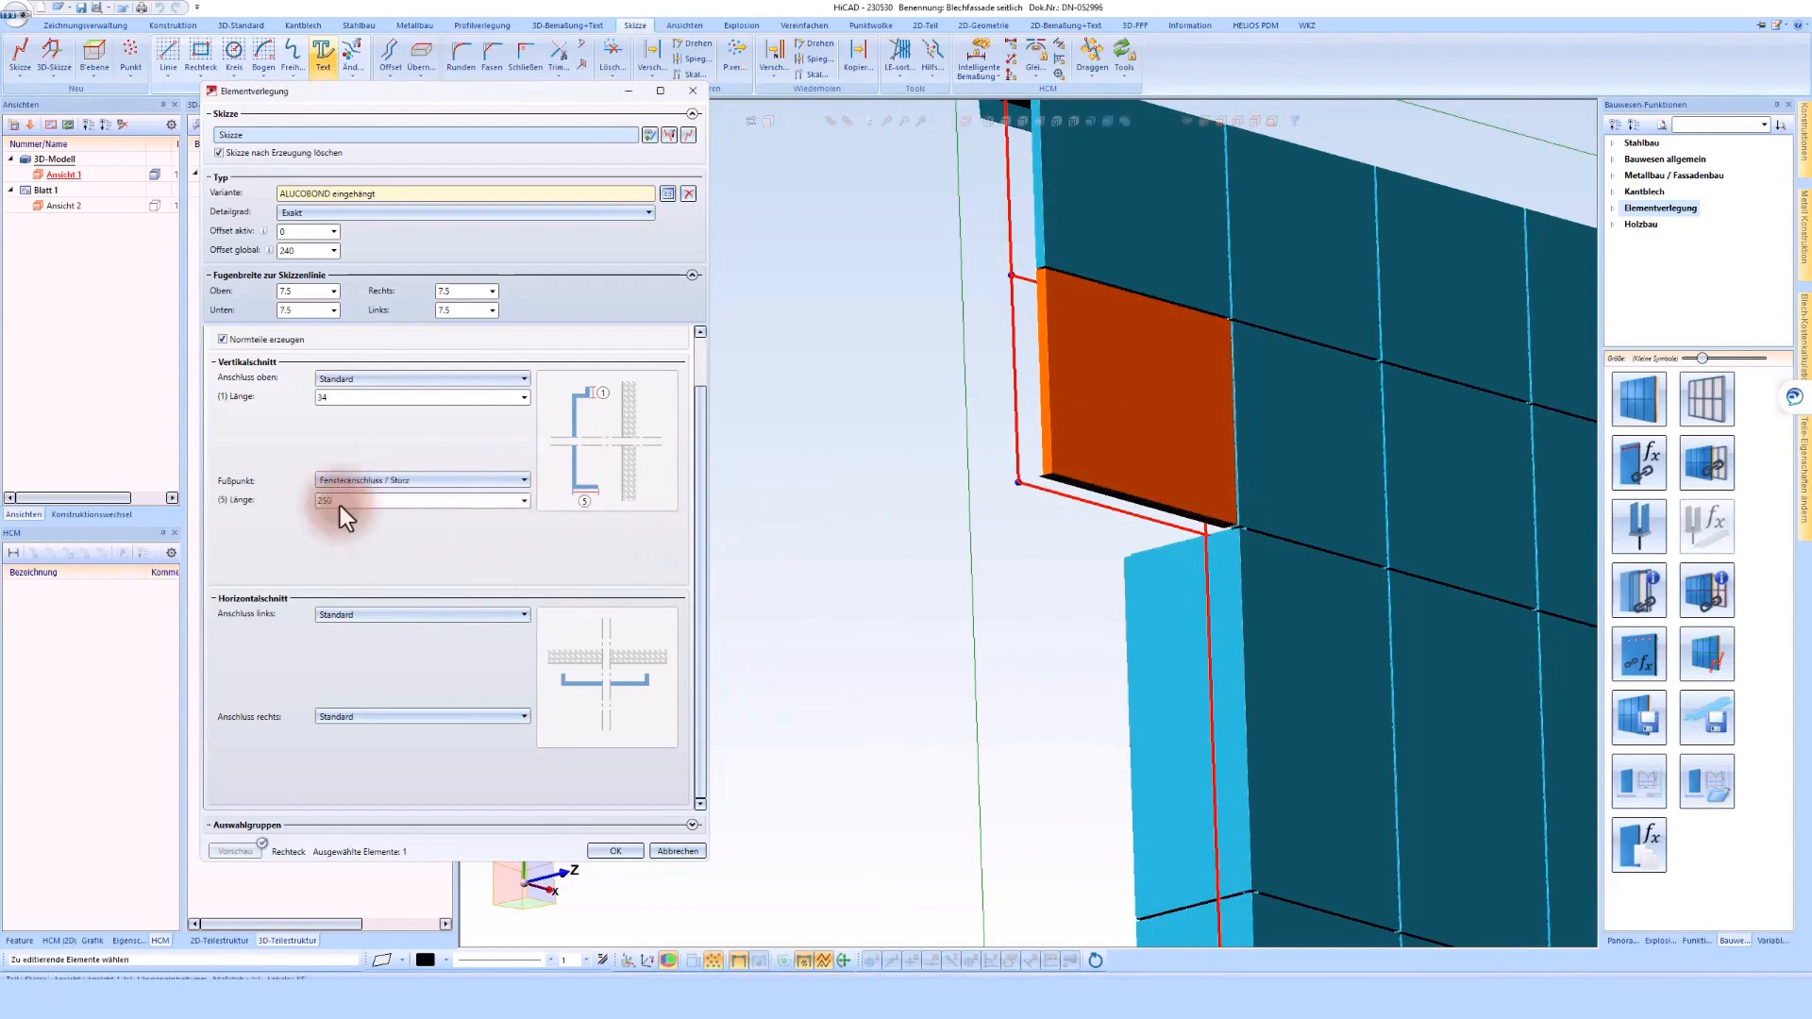
click(434, 499)
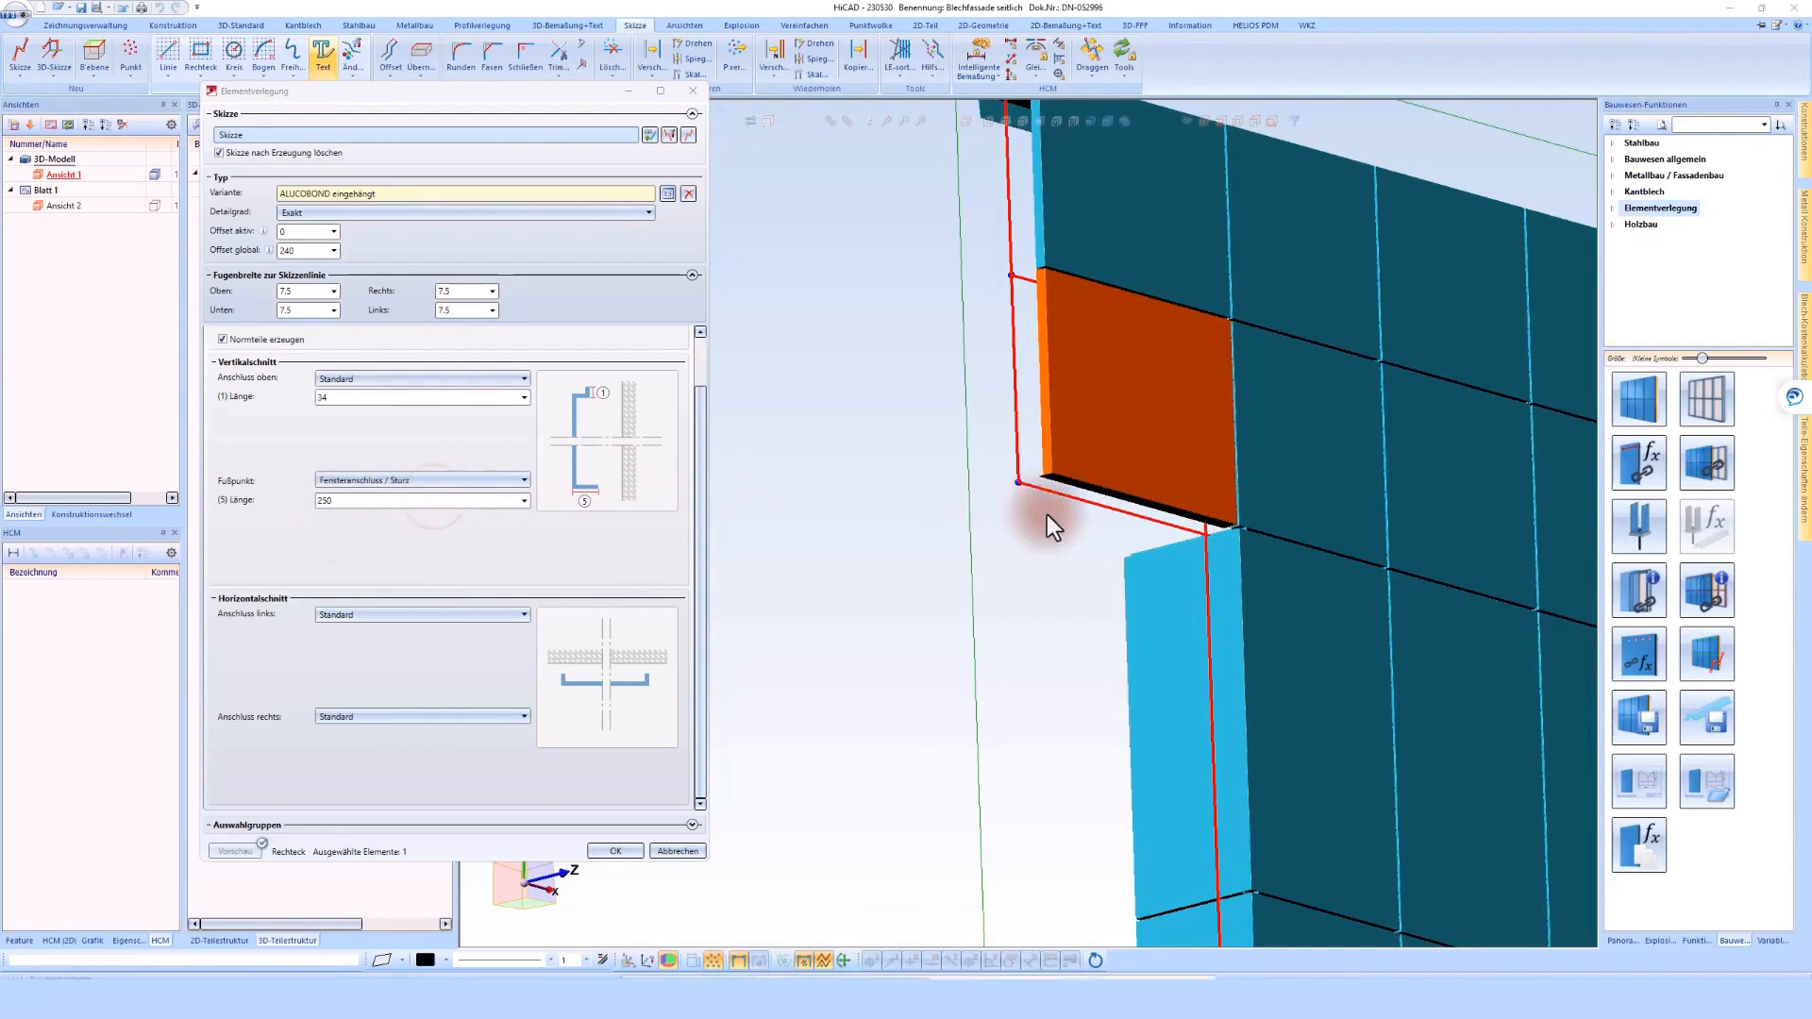
Add the overhanging element above to the selection and set the left connection of both to Außenecke gekantet
scroll(938, 425, down, 3)
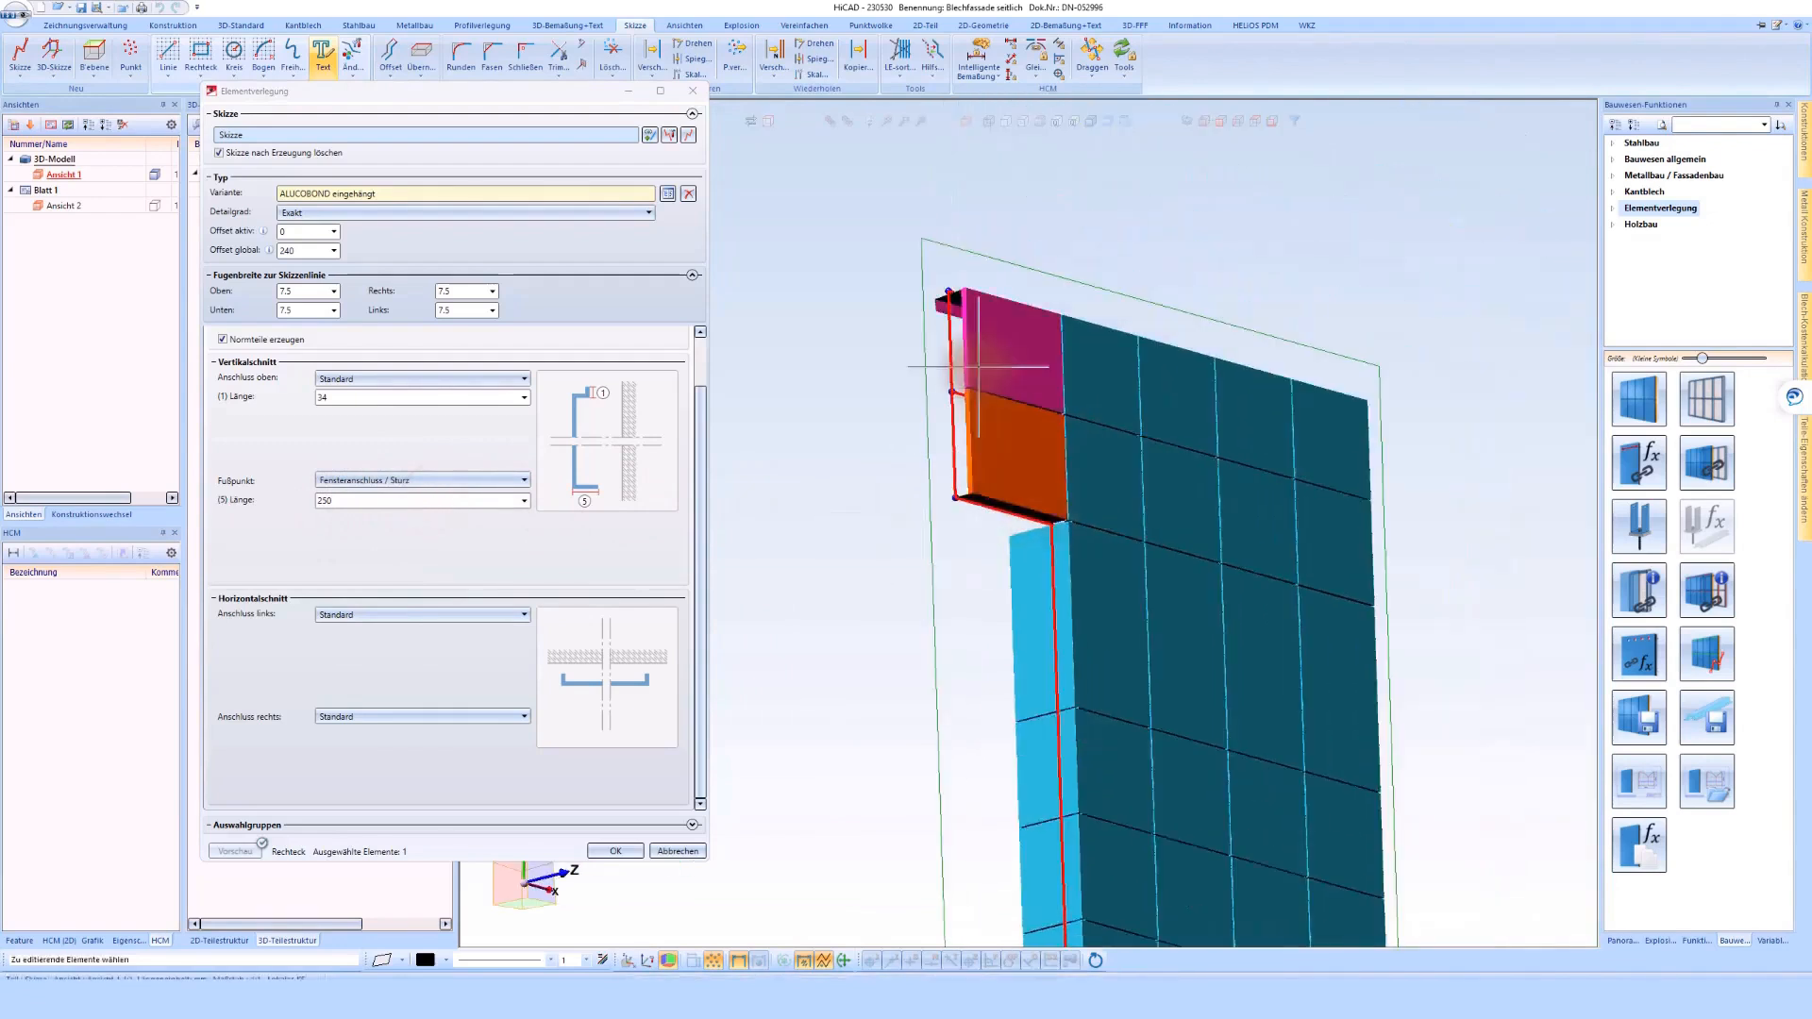
click(979, 367)
click(366, 617)
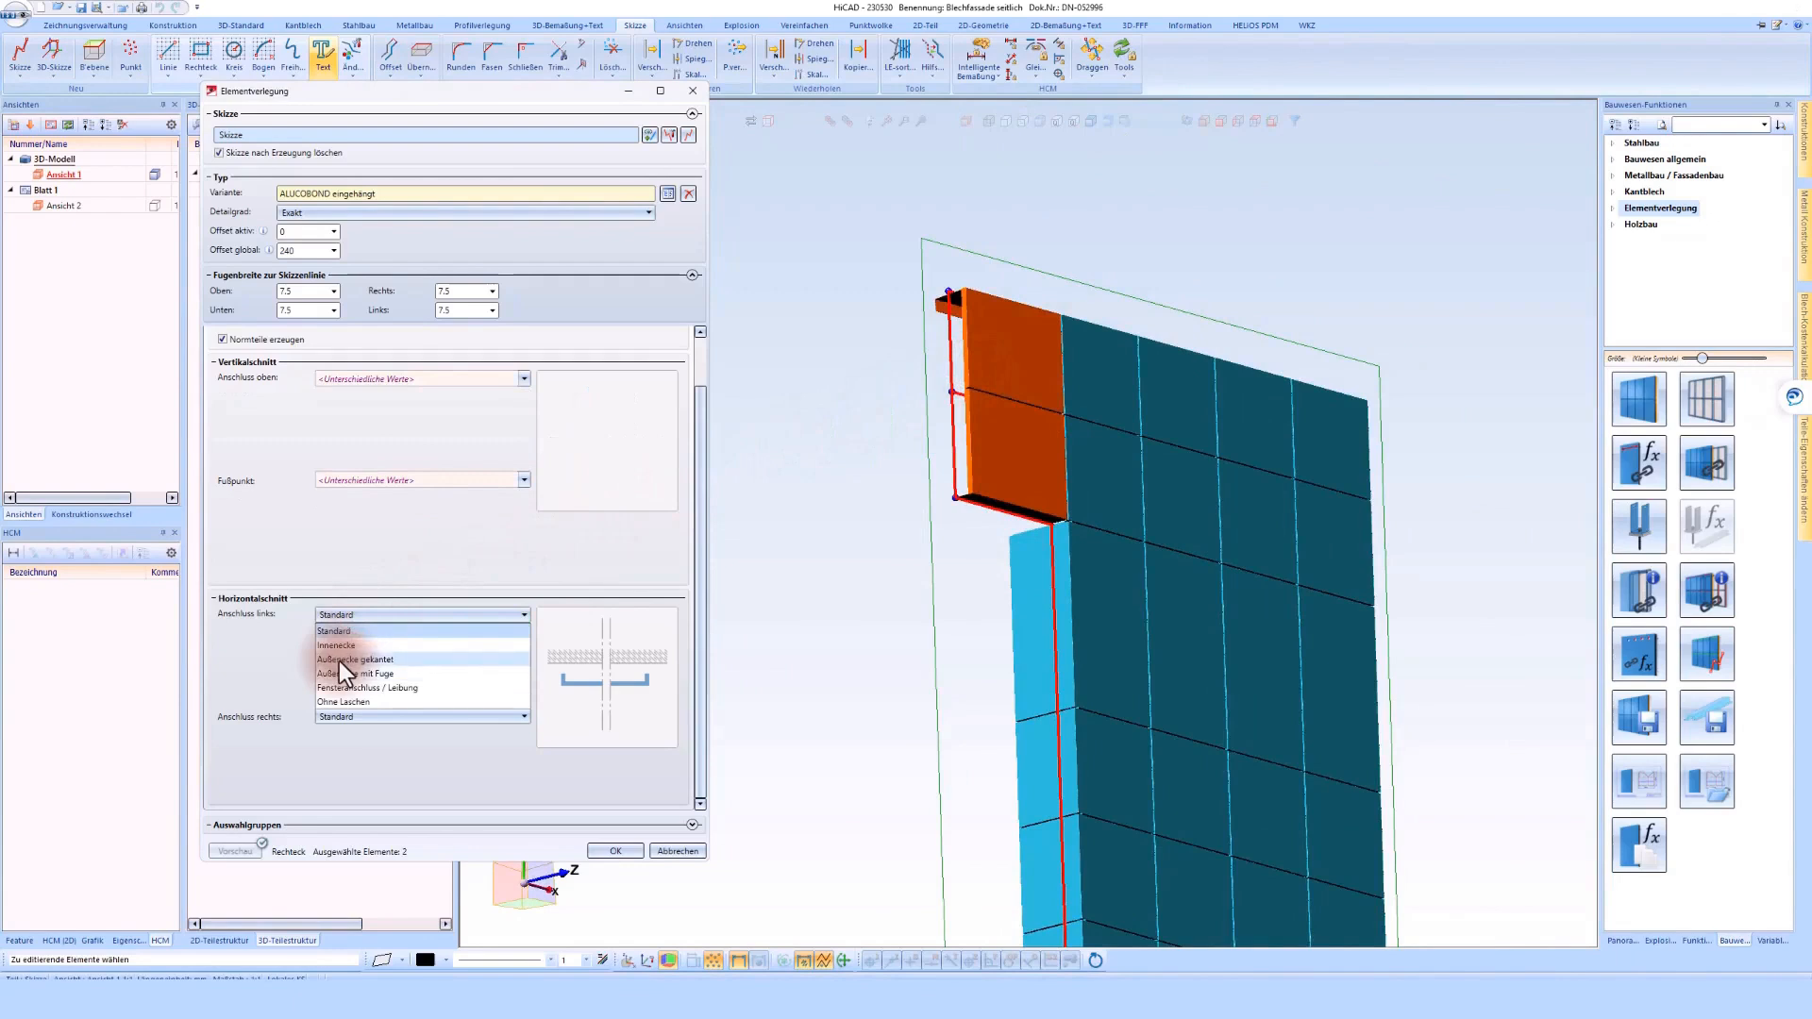
click(338, 661)
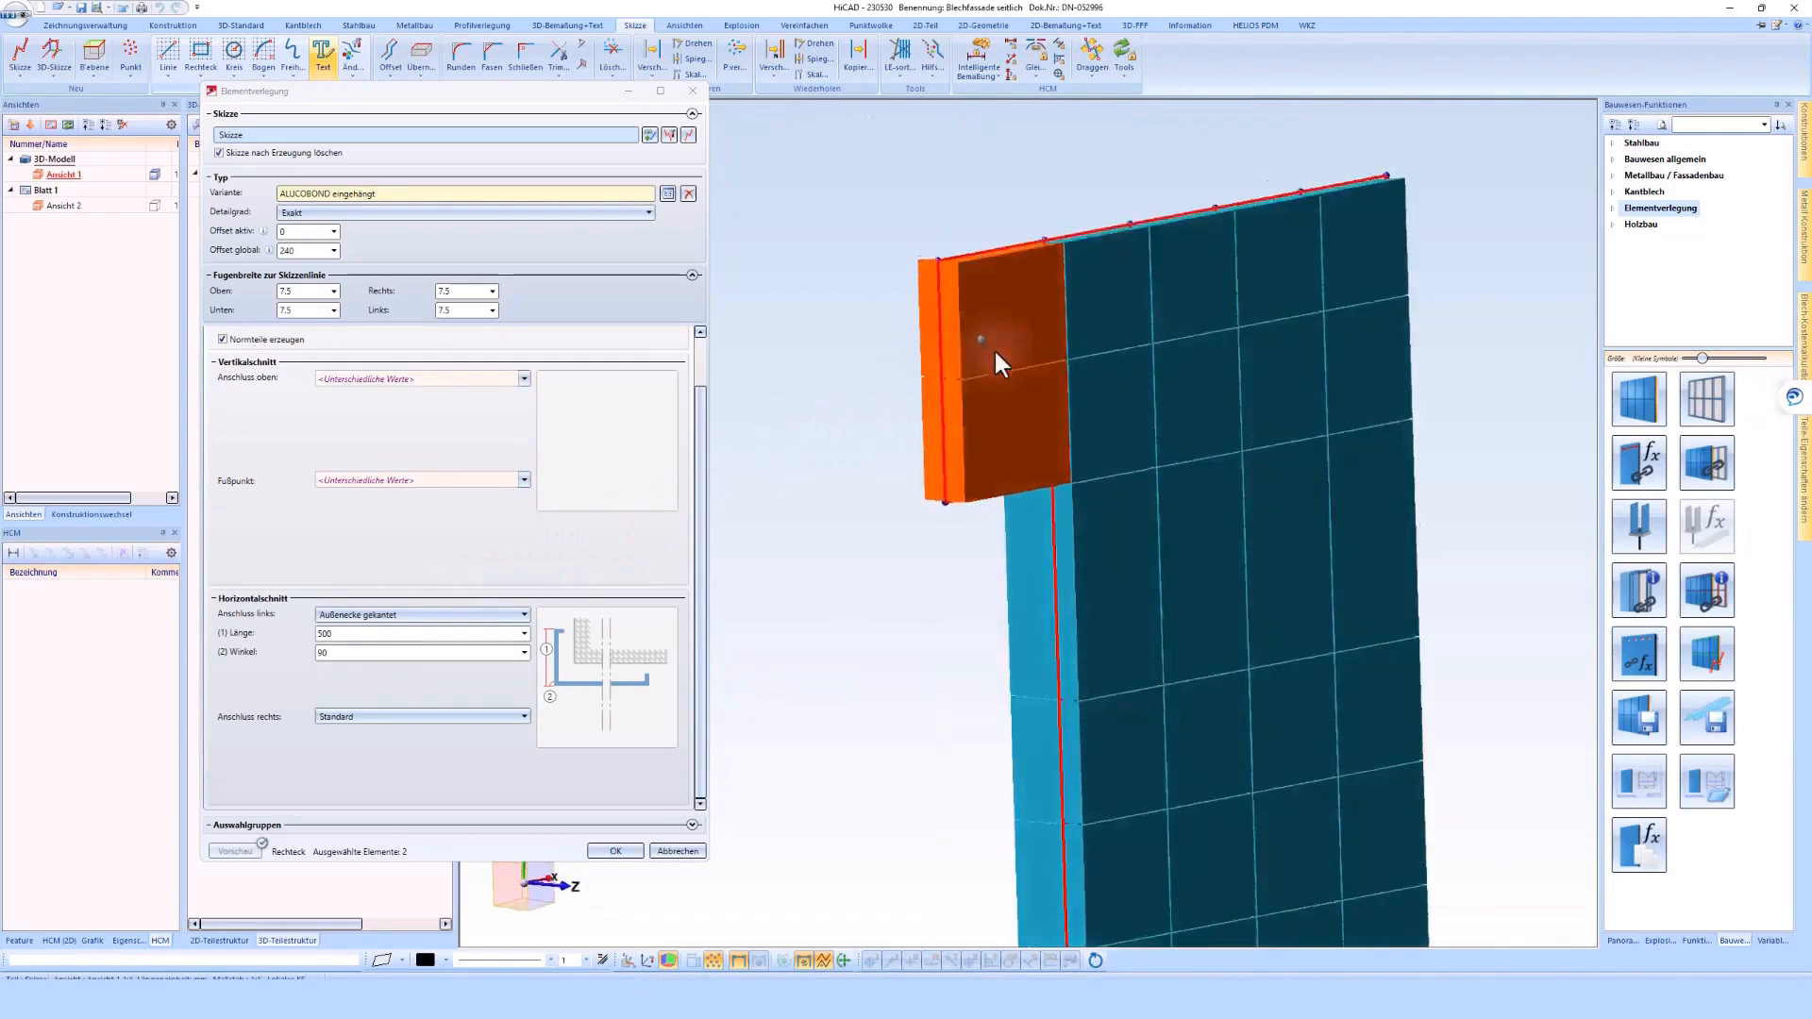
Set the folded outer corner's length to 850 for the two overhanging elements
scroll(994, 348, up, 5)
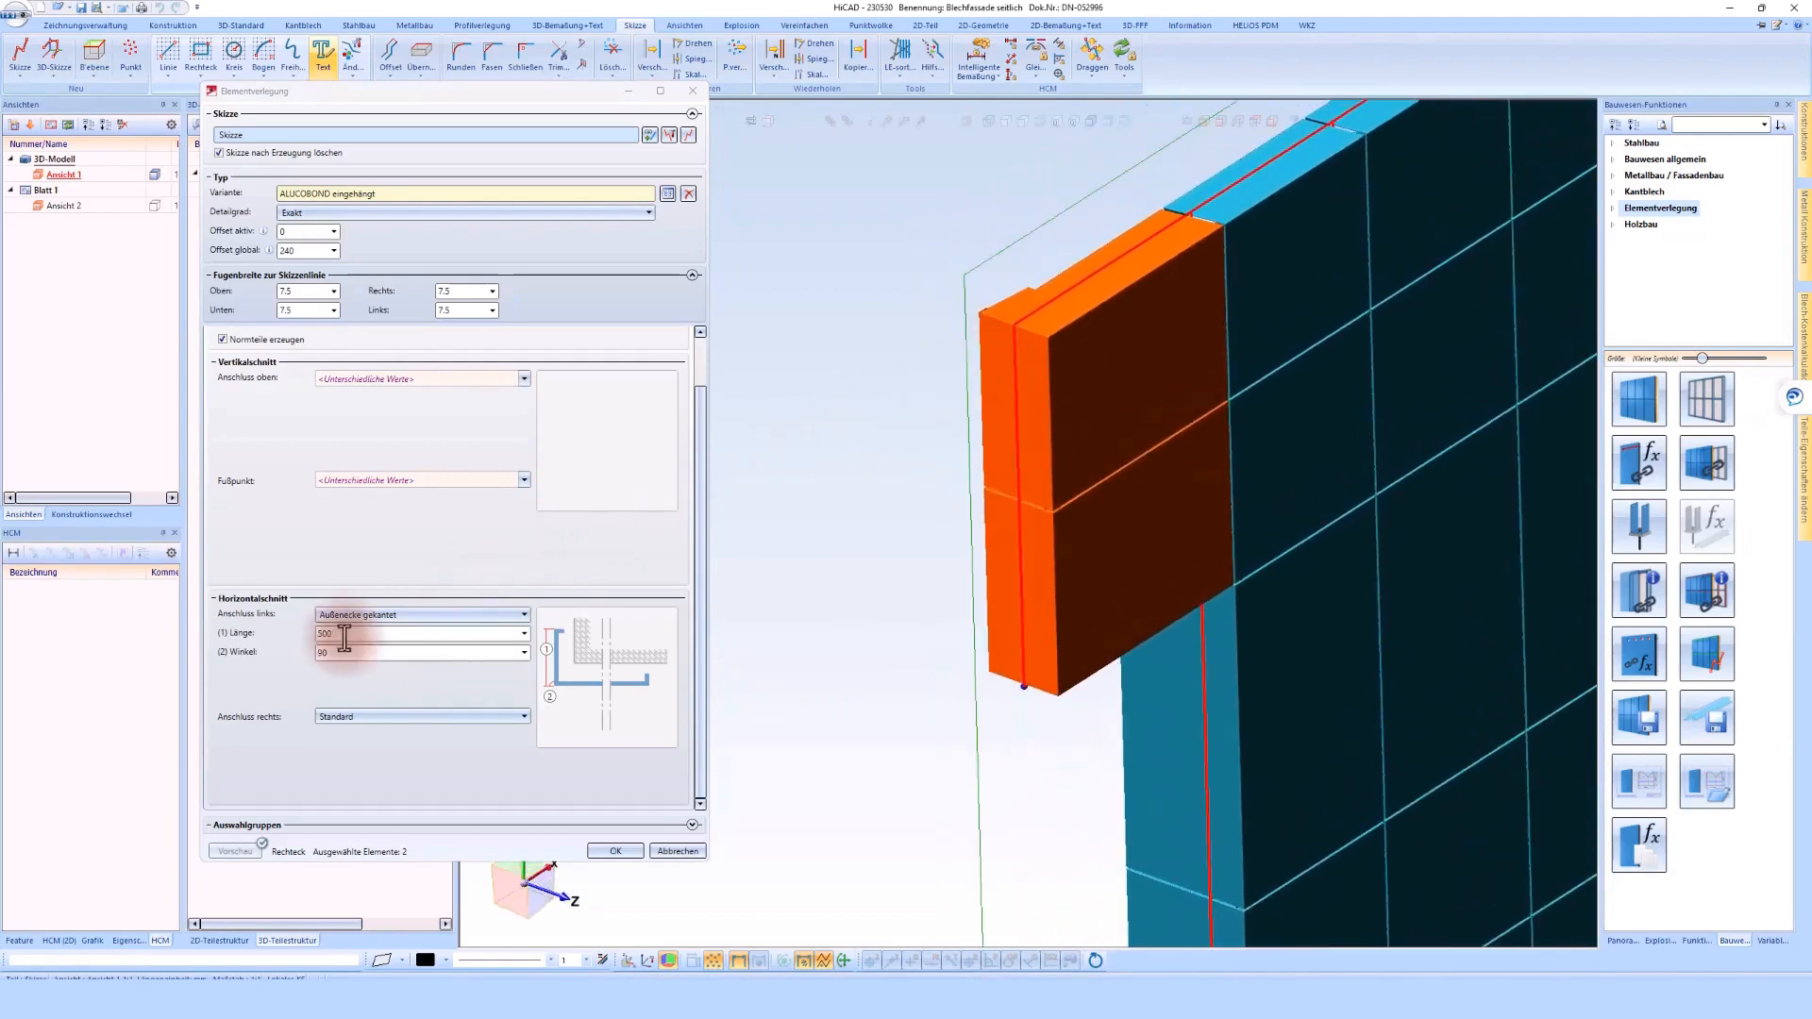
click(343, 638)
text(850)
key(Return)
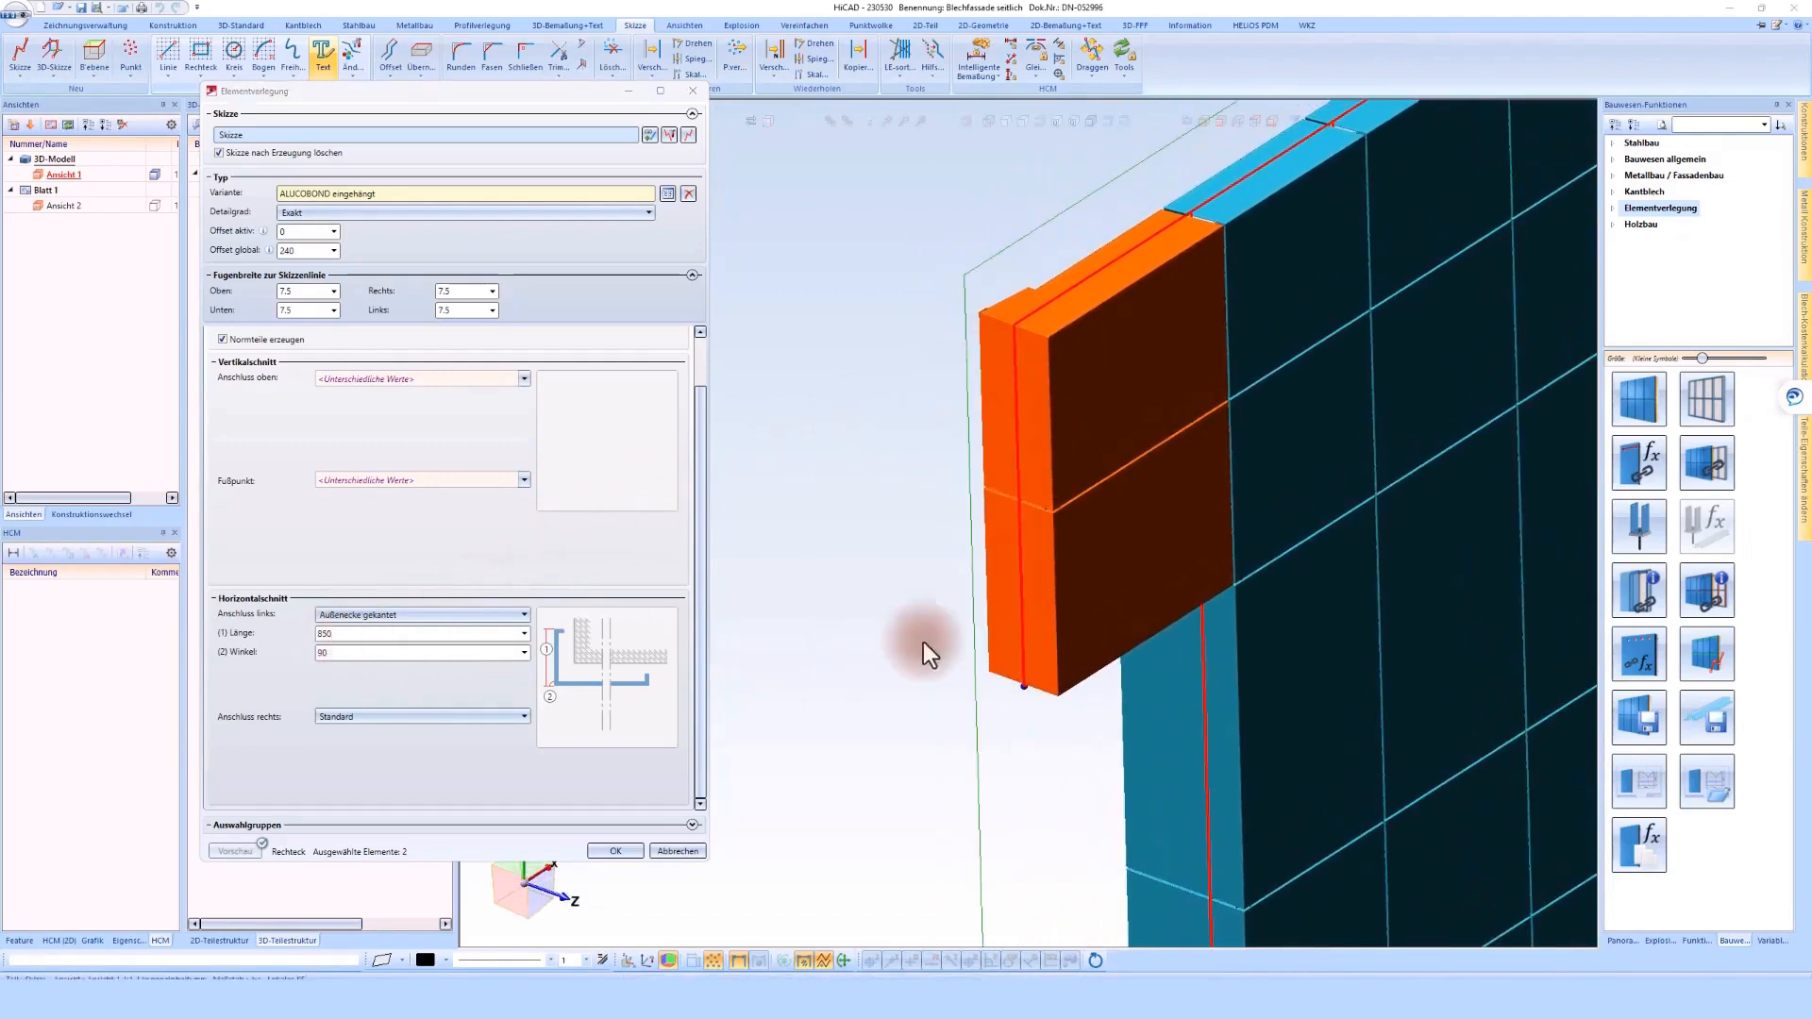
scroll(1031, 638, down, 5)
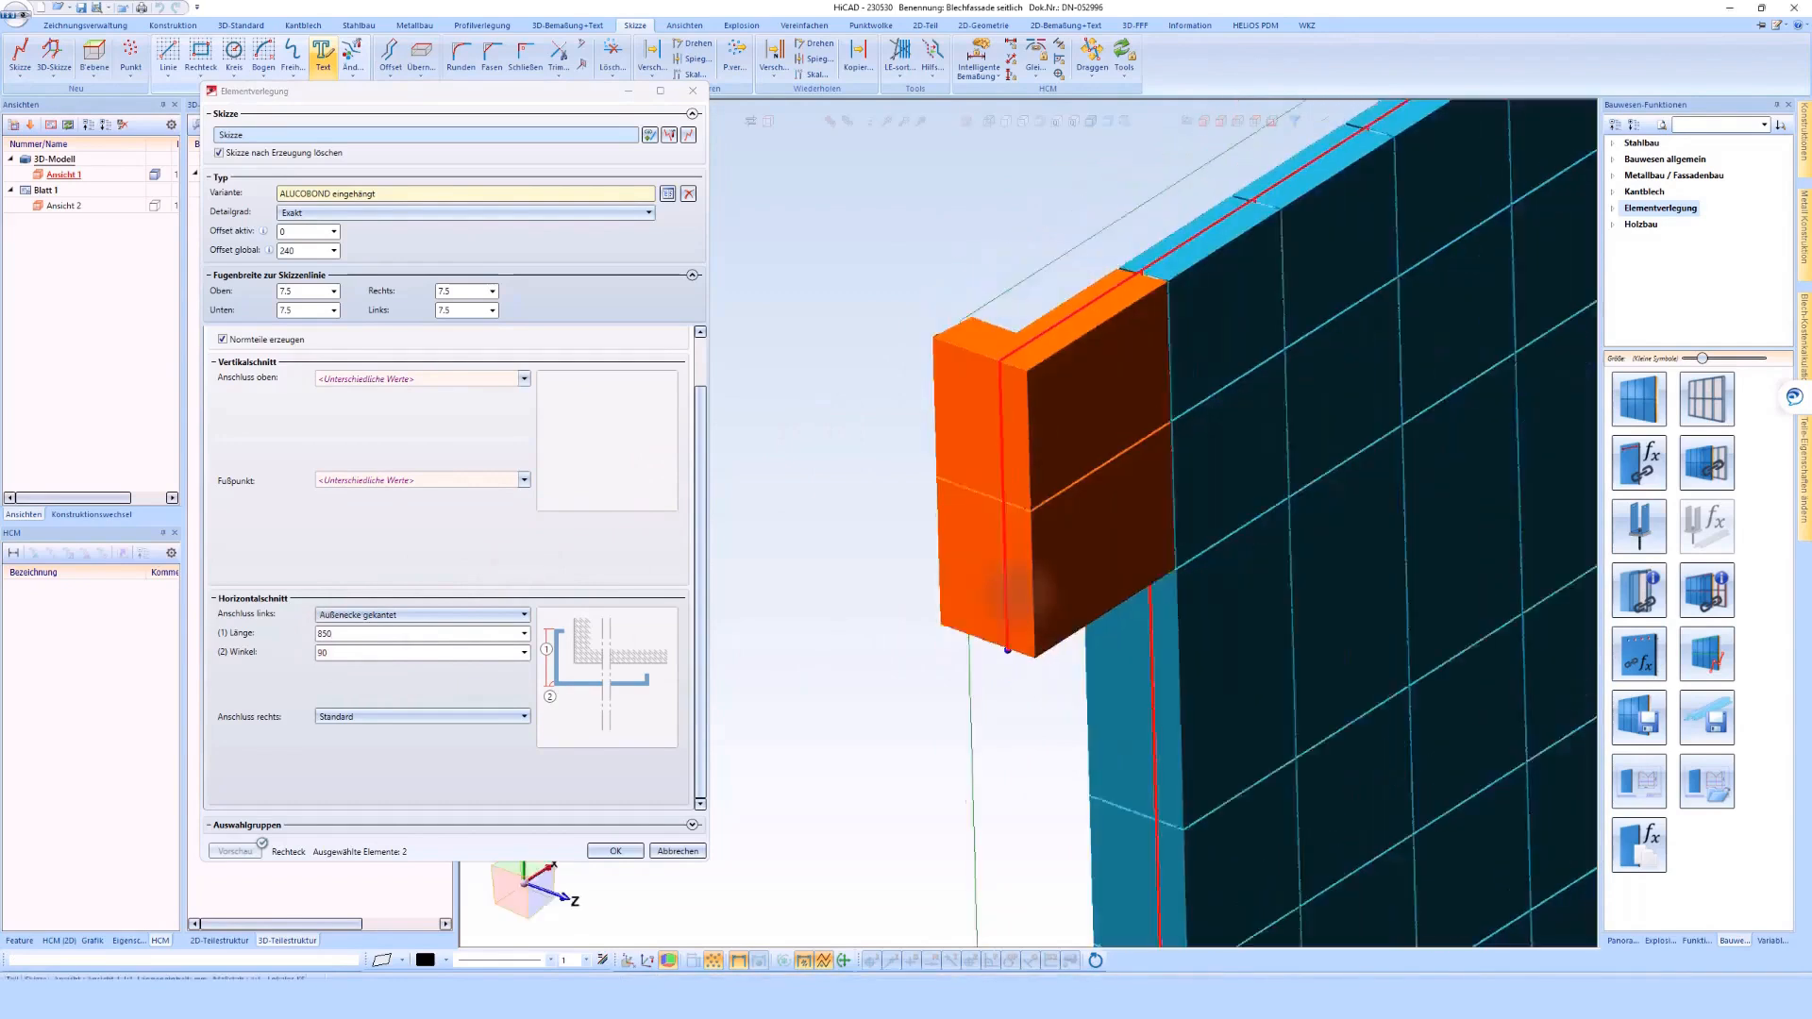
Generate the configured ALUCOBOND elements and inspect the finished cladding from the front and back
scroll(998, 534, up, 4)
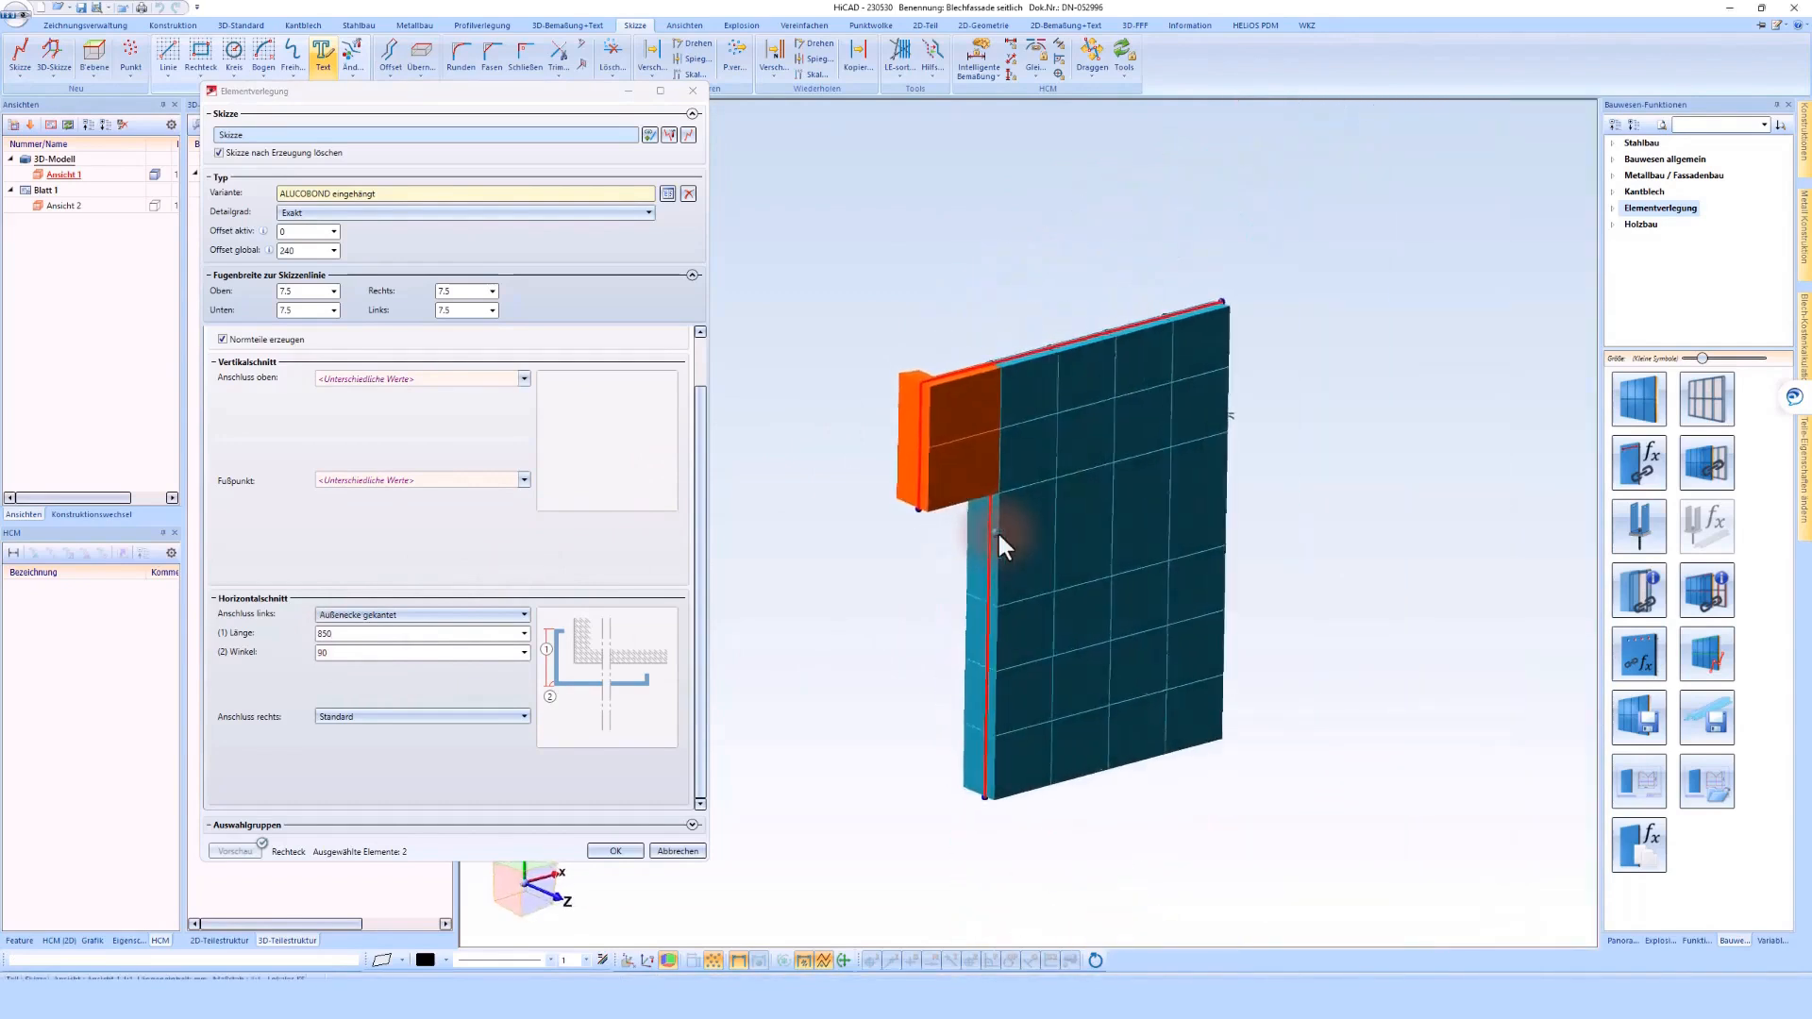
click(614, 851)
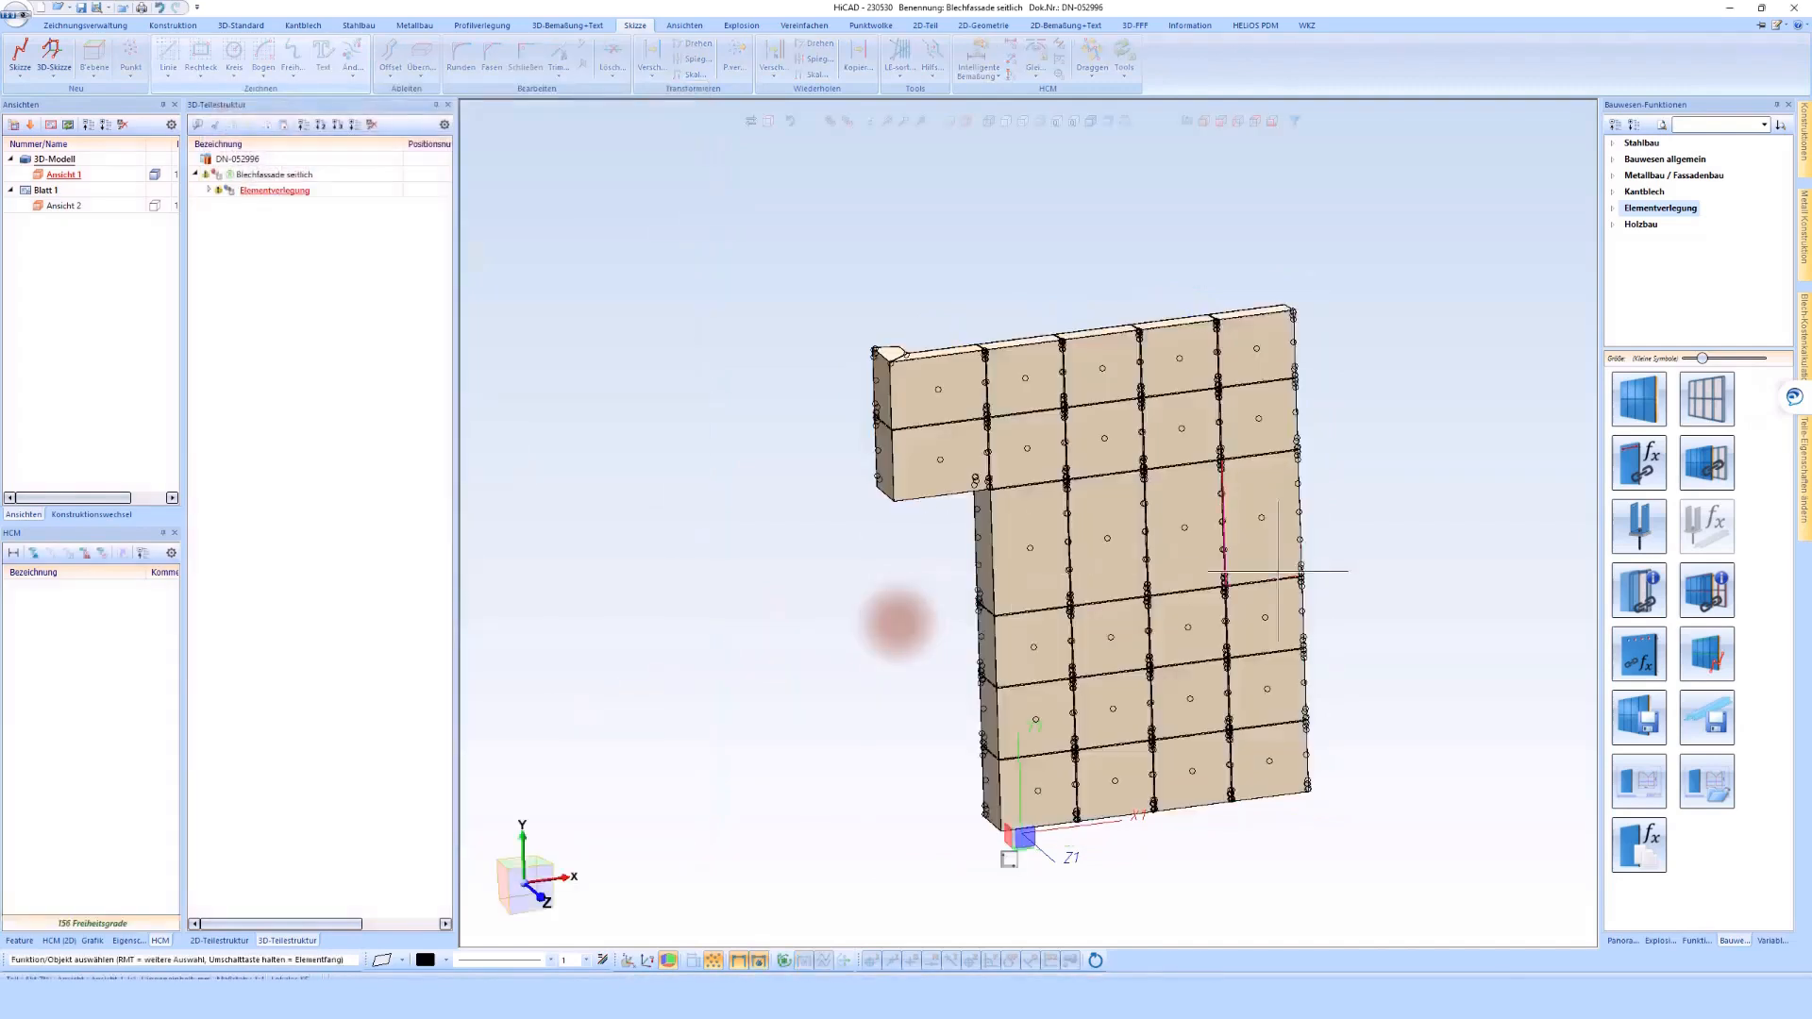
mouse_move(899, 625)
middle_down()
mouse_move(1182, 522)
mouse_move(975, 478)
mouse_move(987, 581)
middle_up()
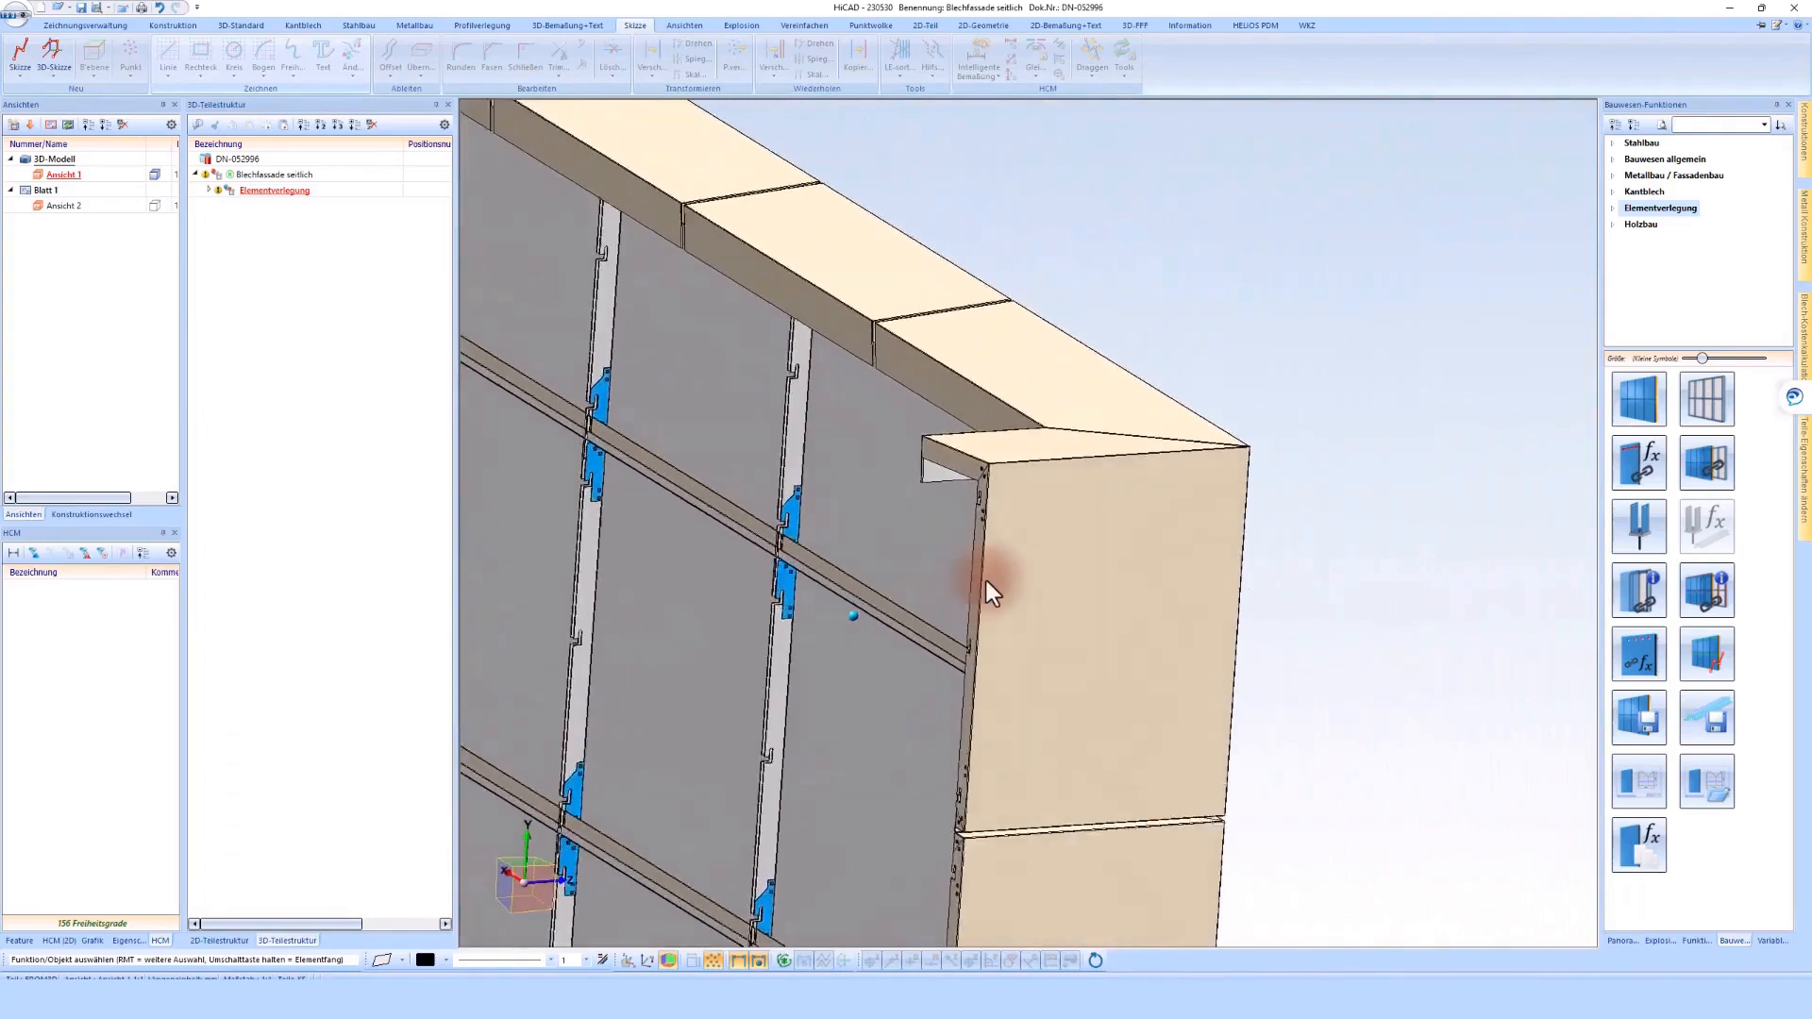
scroll(982, 461, down, 7)
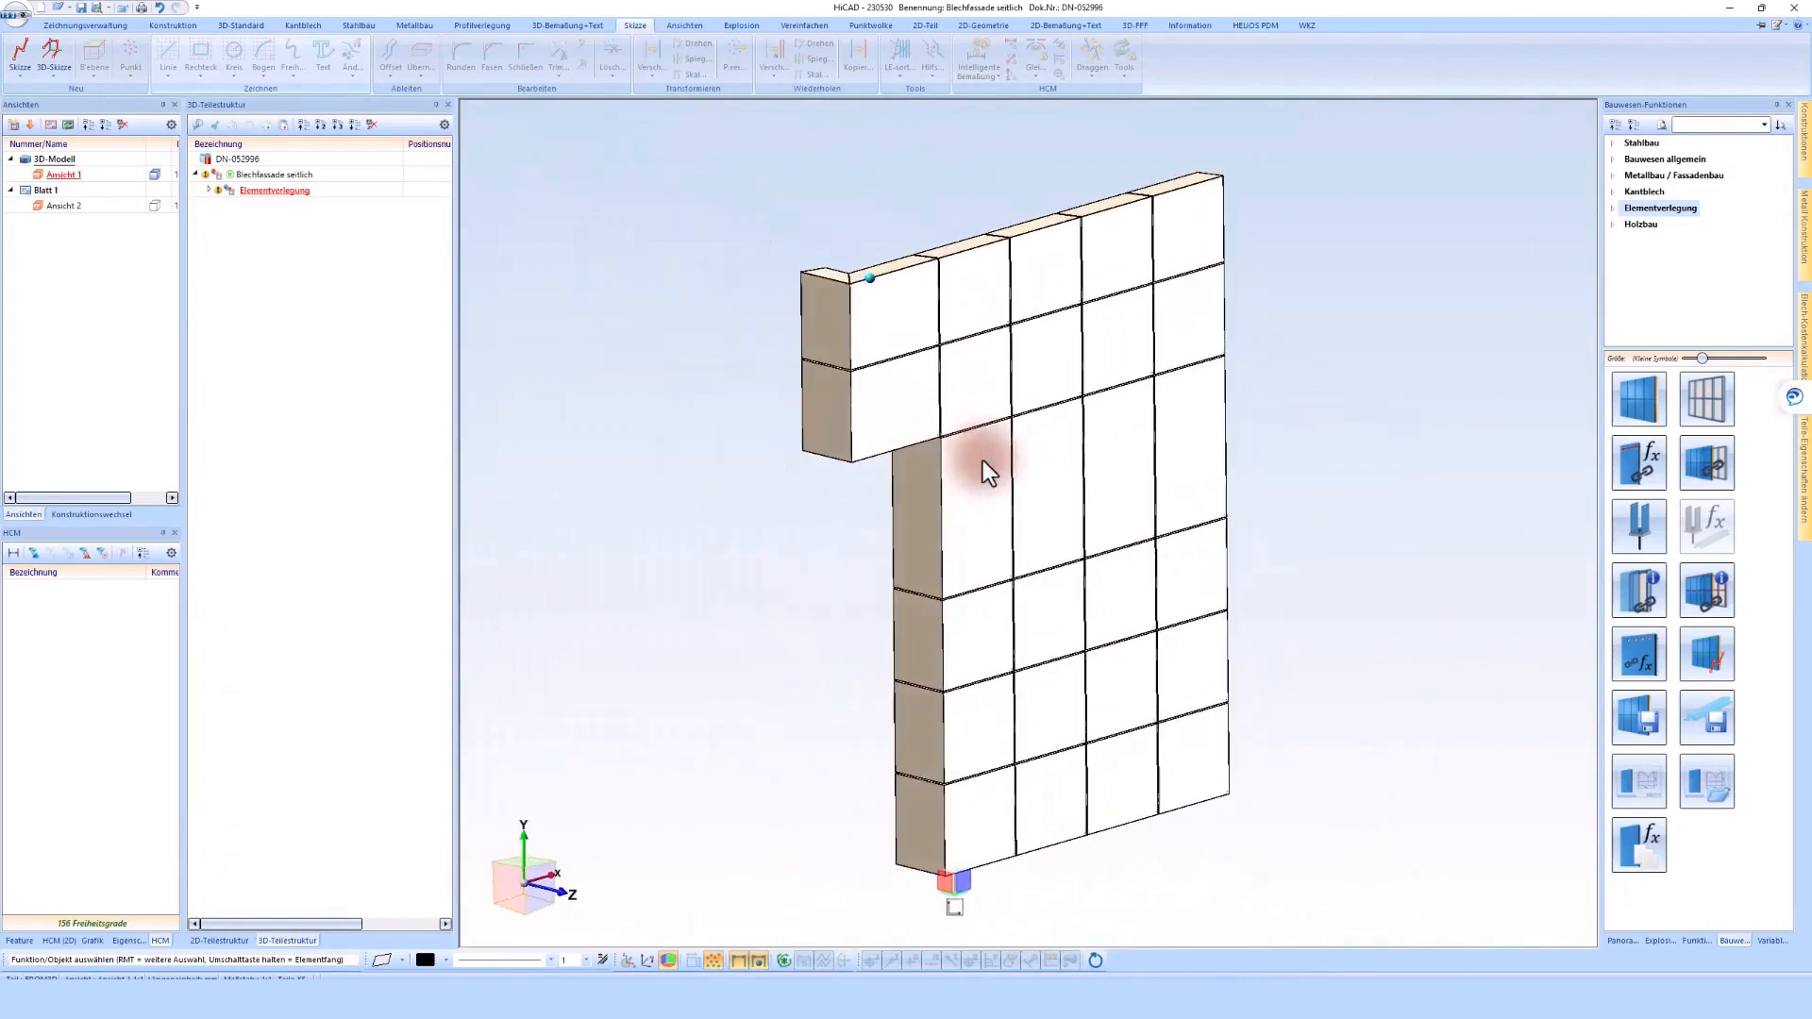
middle_drag(1365, 513, 1354, 456)
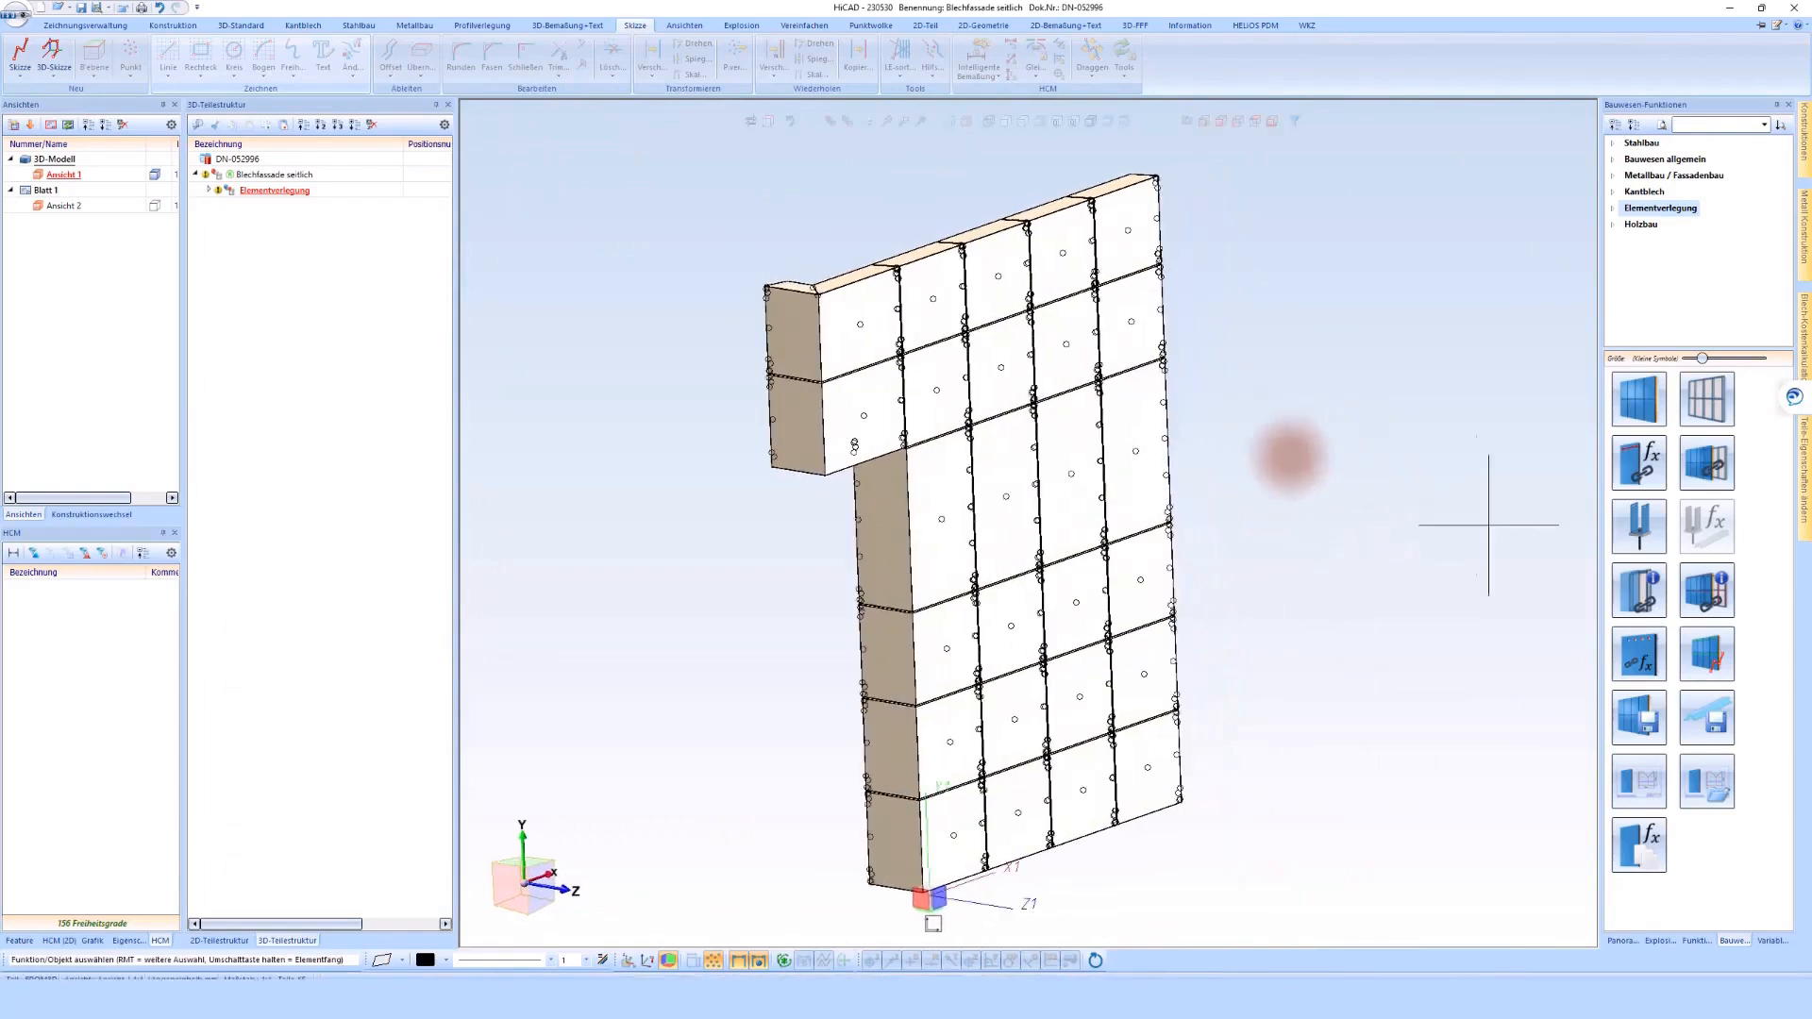
Switch to the Gesamtmodell drawing, update the referenced Blechfassade seitlich assembly, and inspect the cladding in the building
click(100, 515)
click(33, 156)
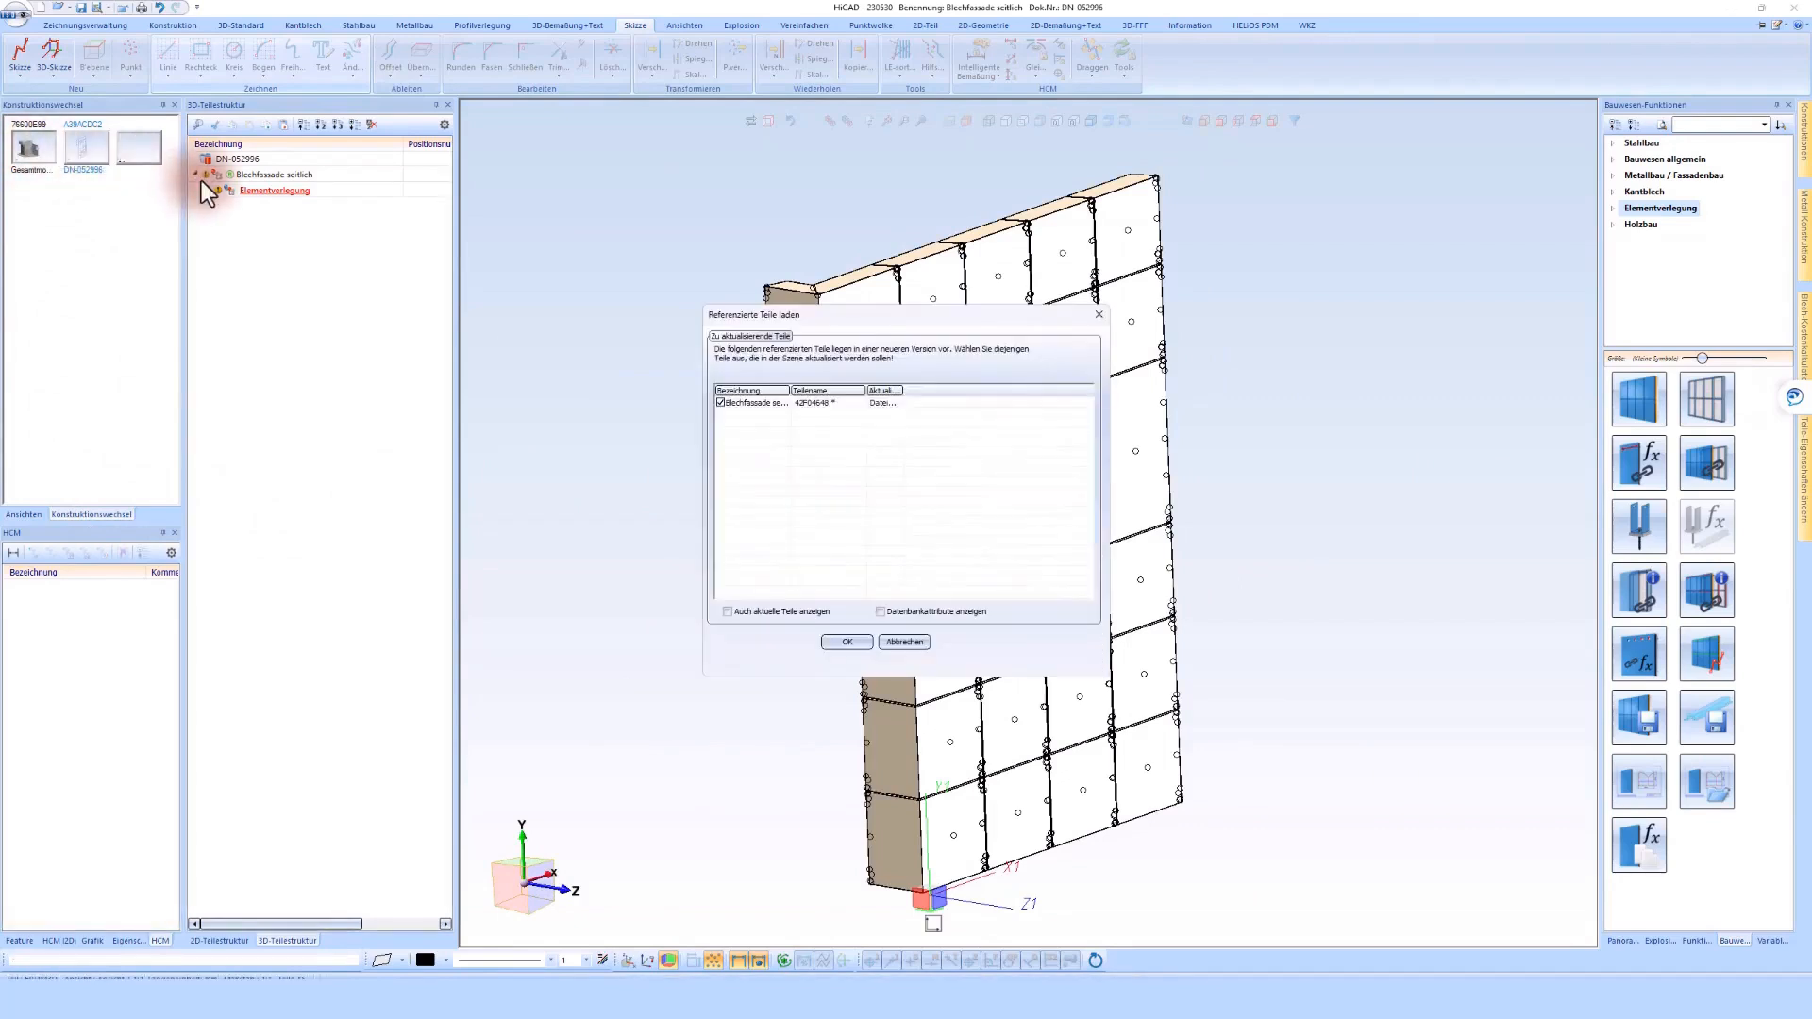
click(847, 641)
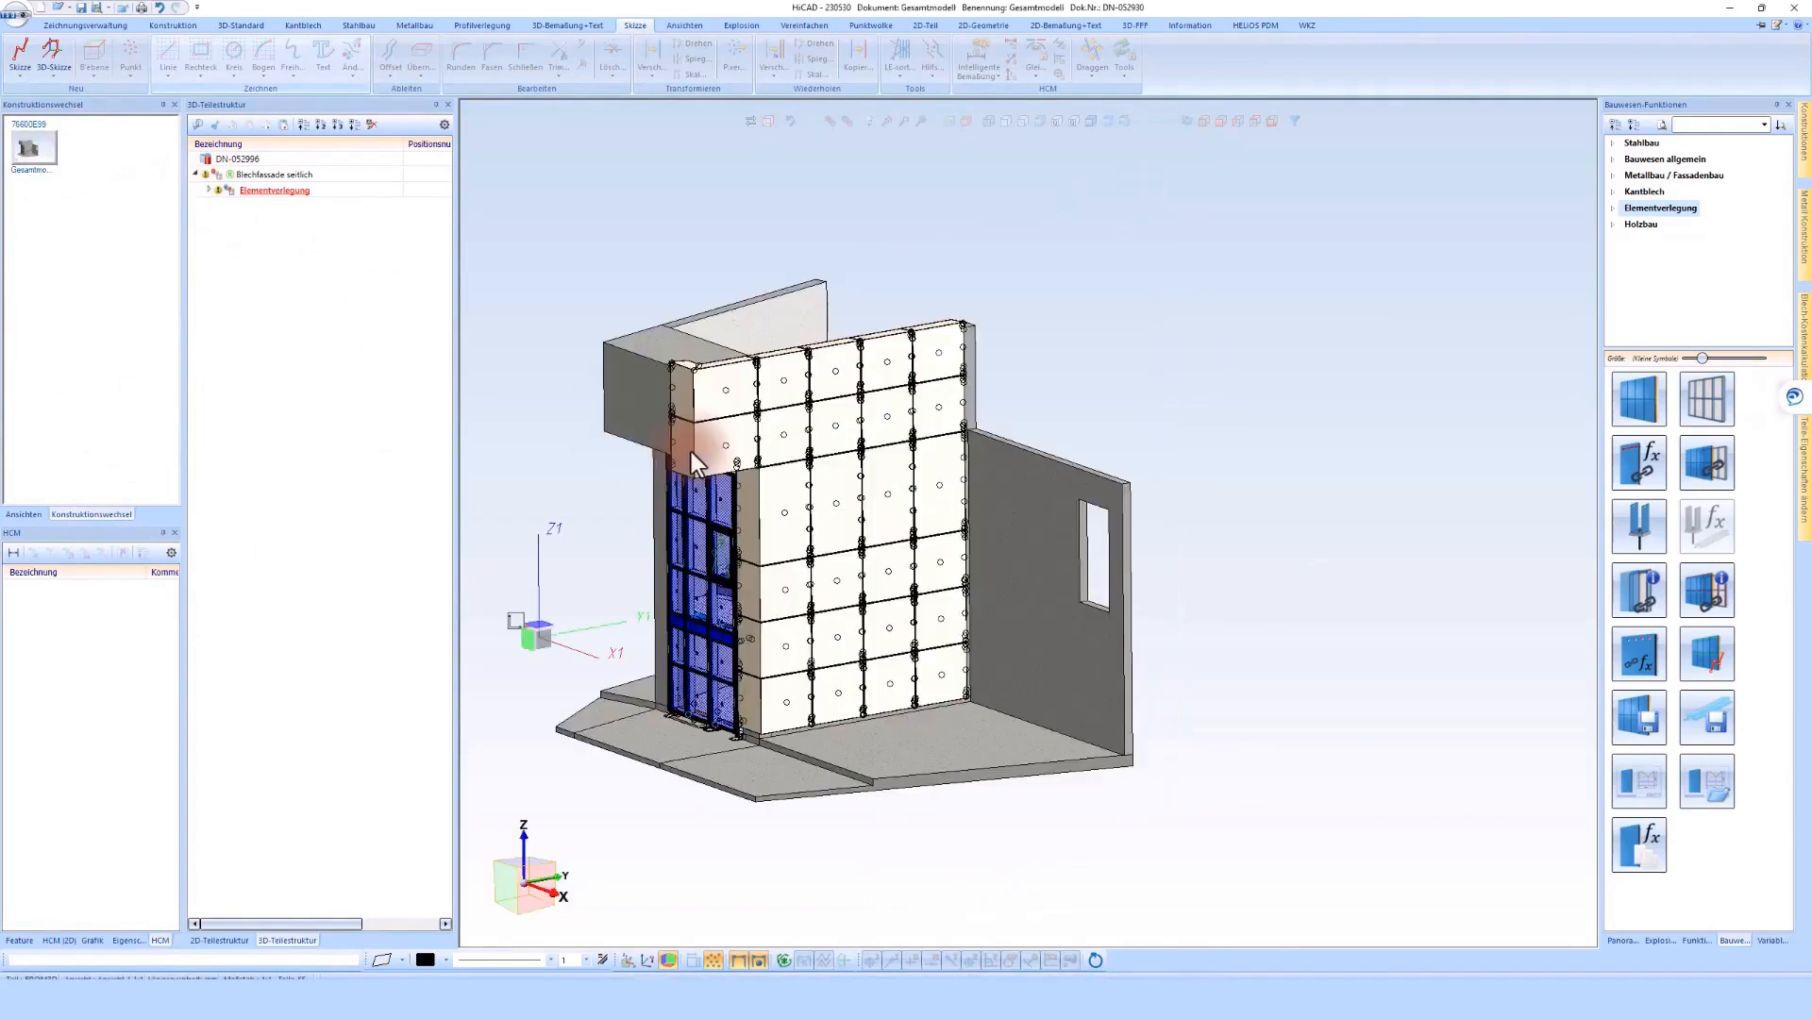
scroll(734, 724, up, 5)
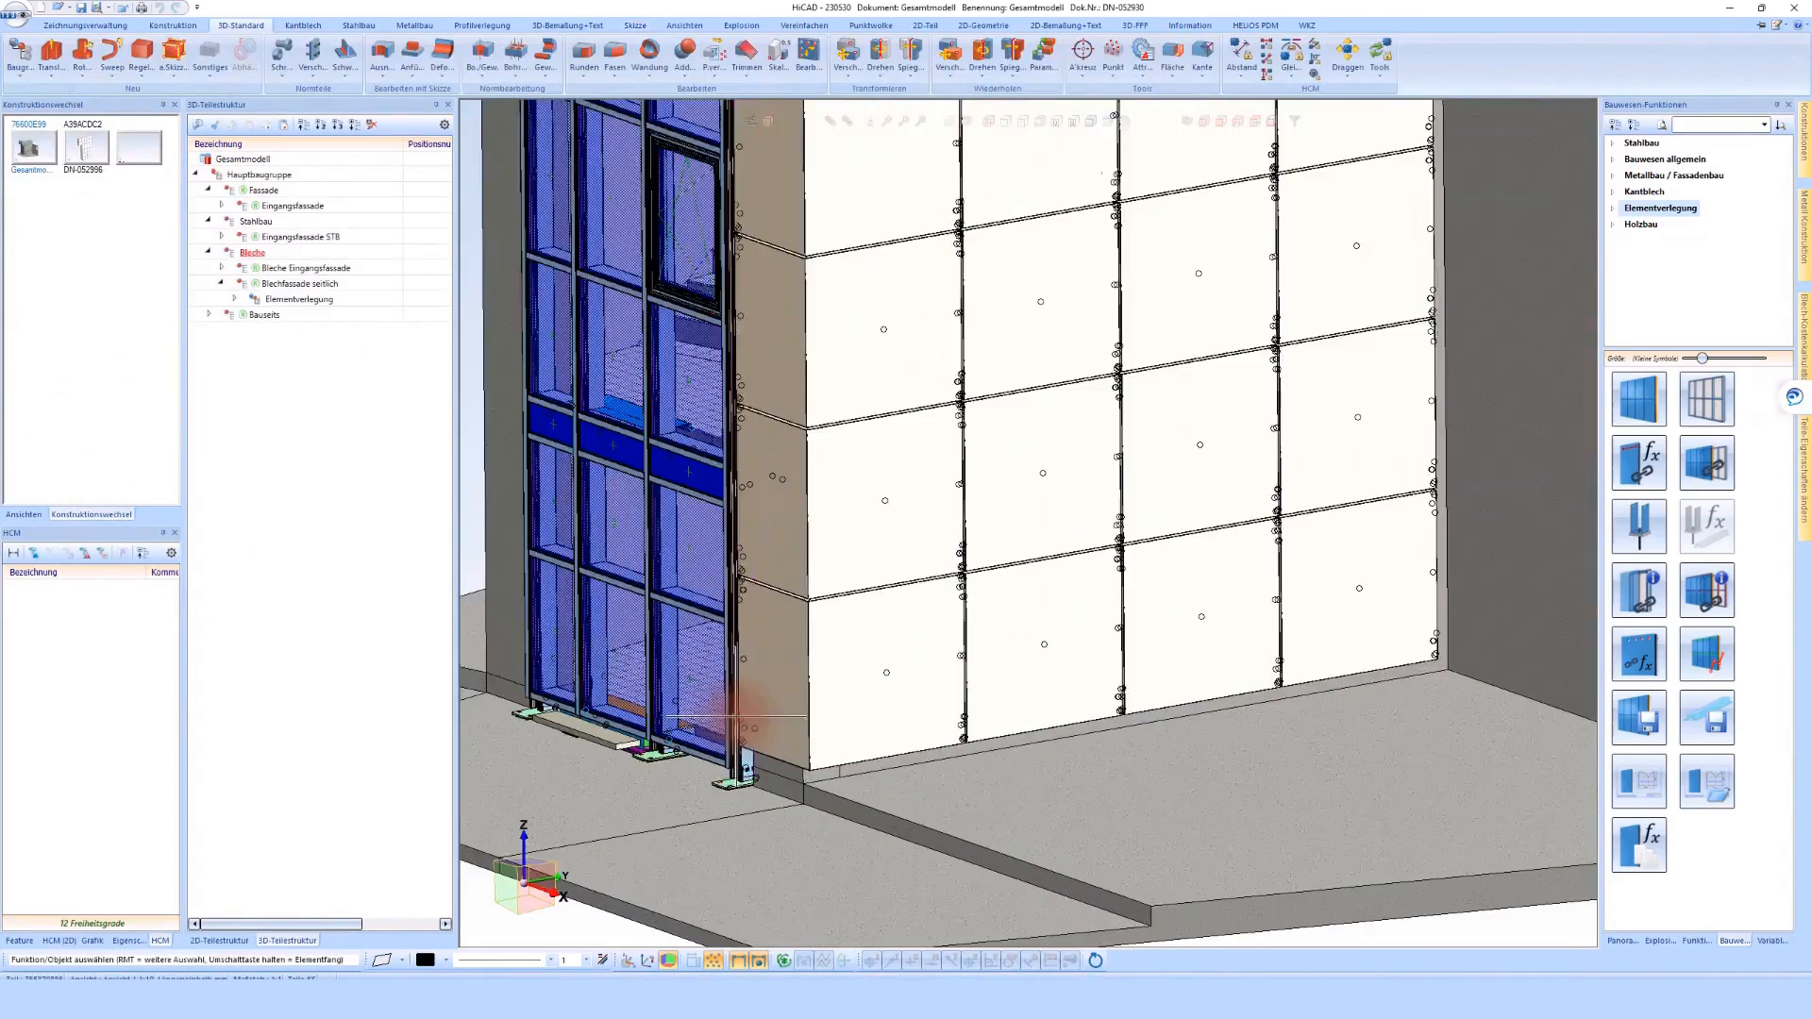
middle_drag(736, 717, 865, 698)
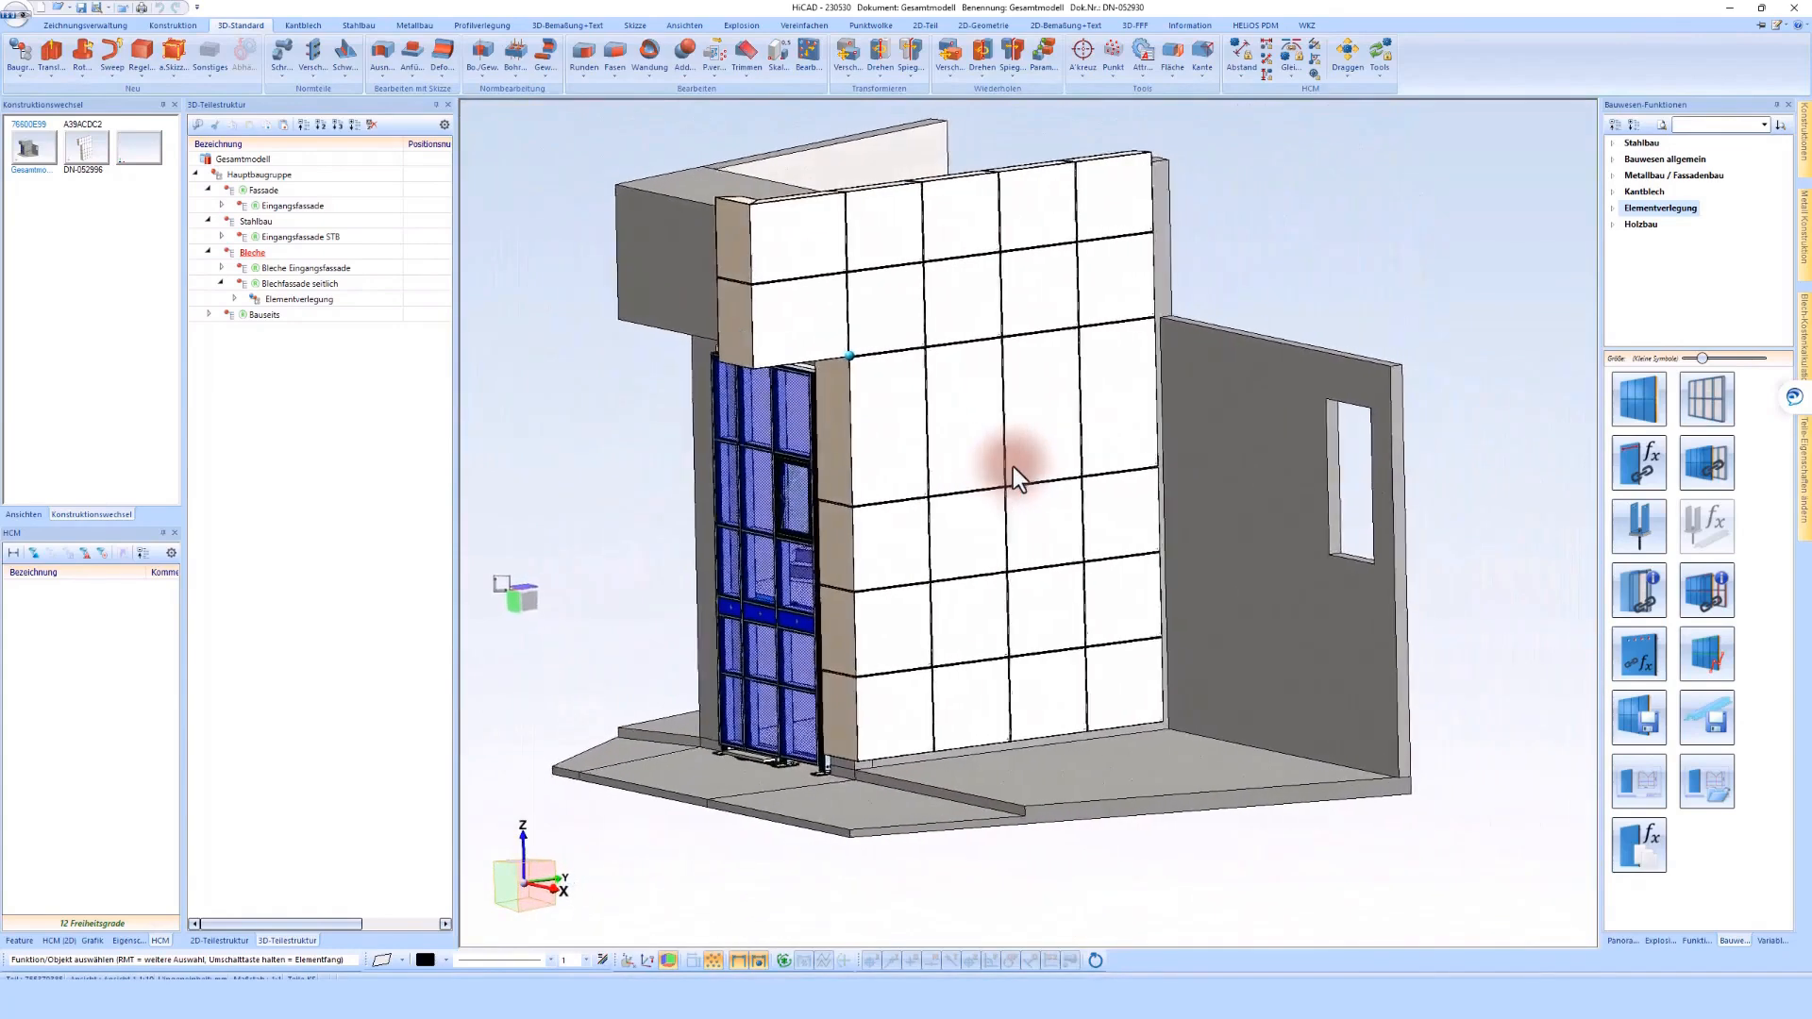
middle_drag(1044, 646, 1110, 645)
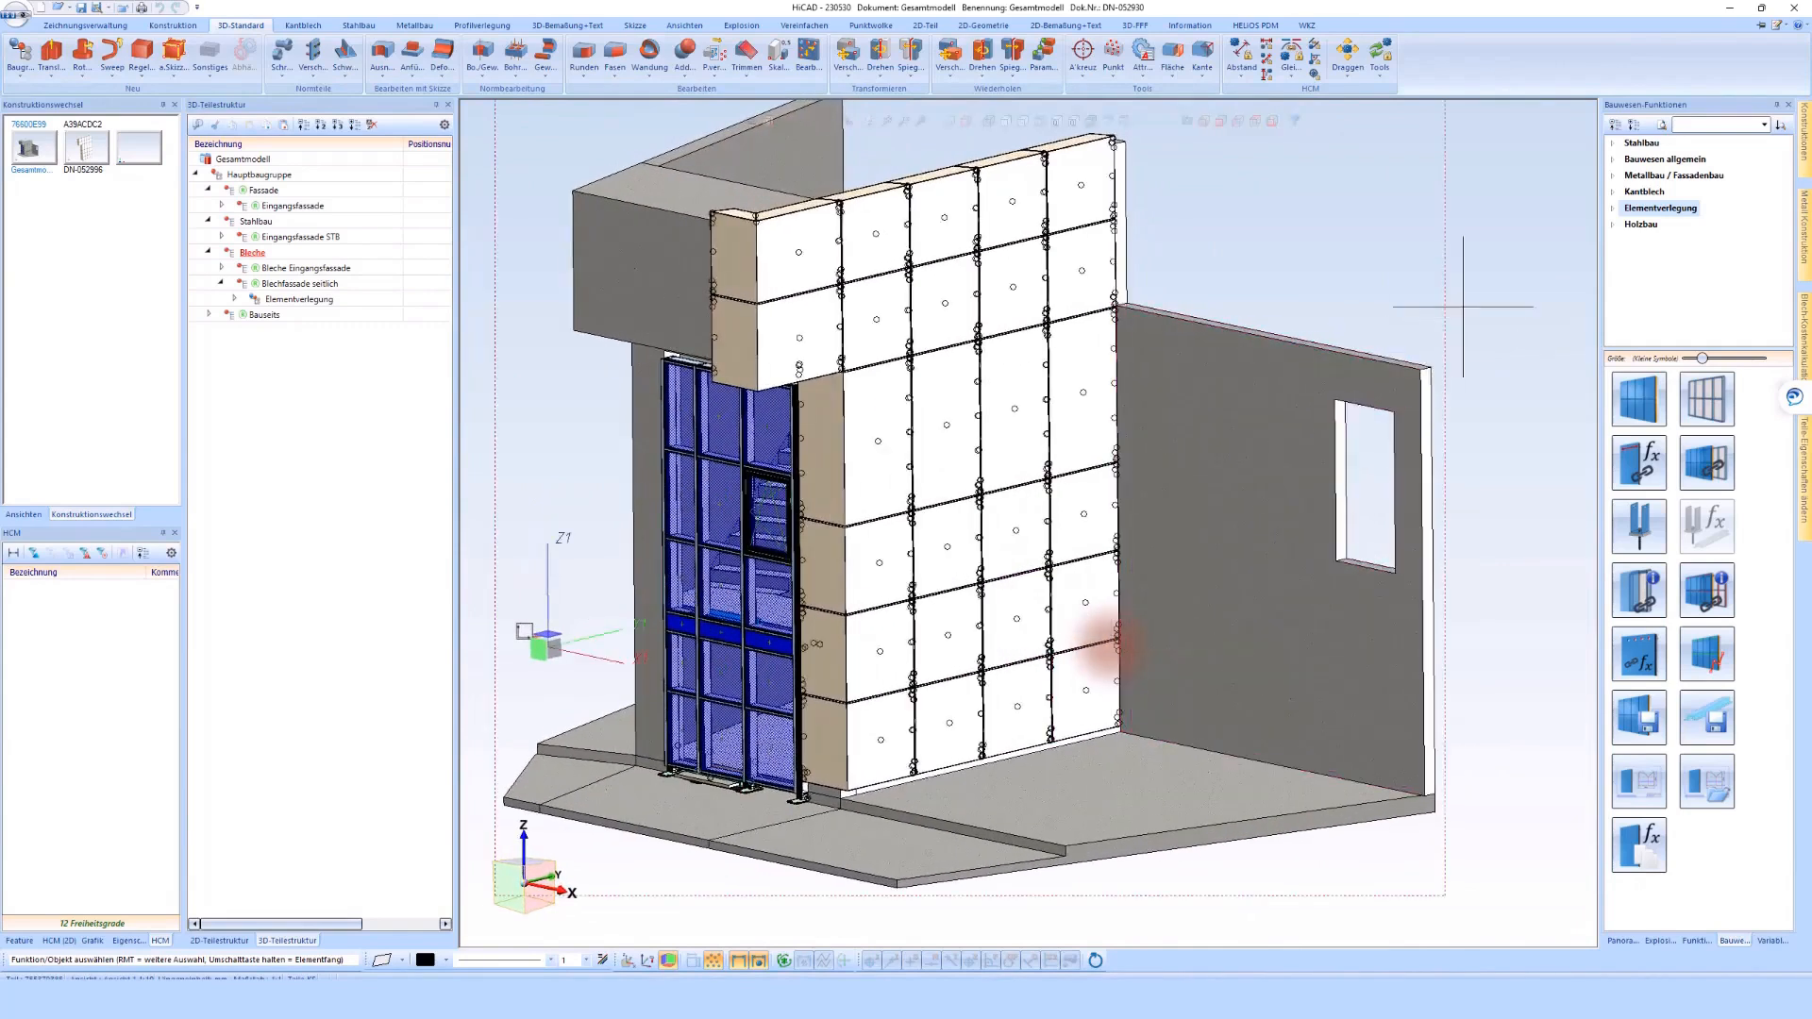
Load the sketch out of the Elementverlegung feature and move it into the Blechfassade seitlich assembly
click(290, 301)
click(233, 300)
click(19, 941)
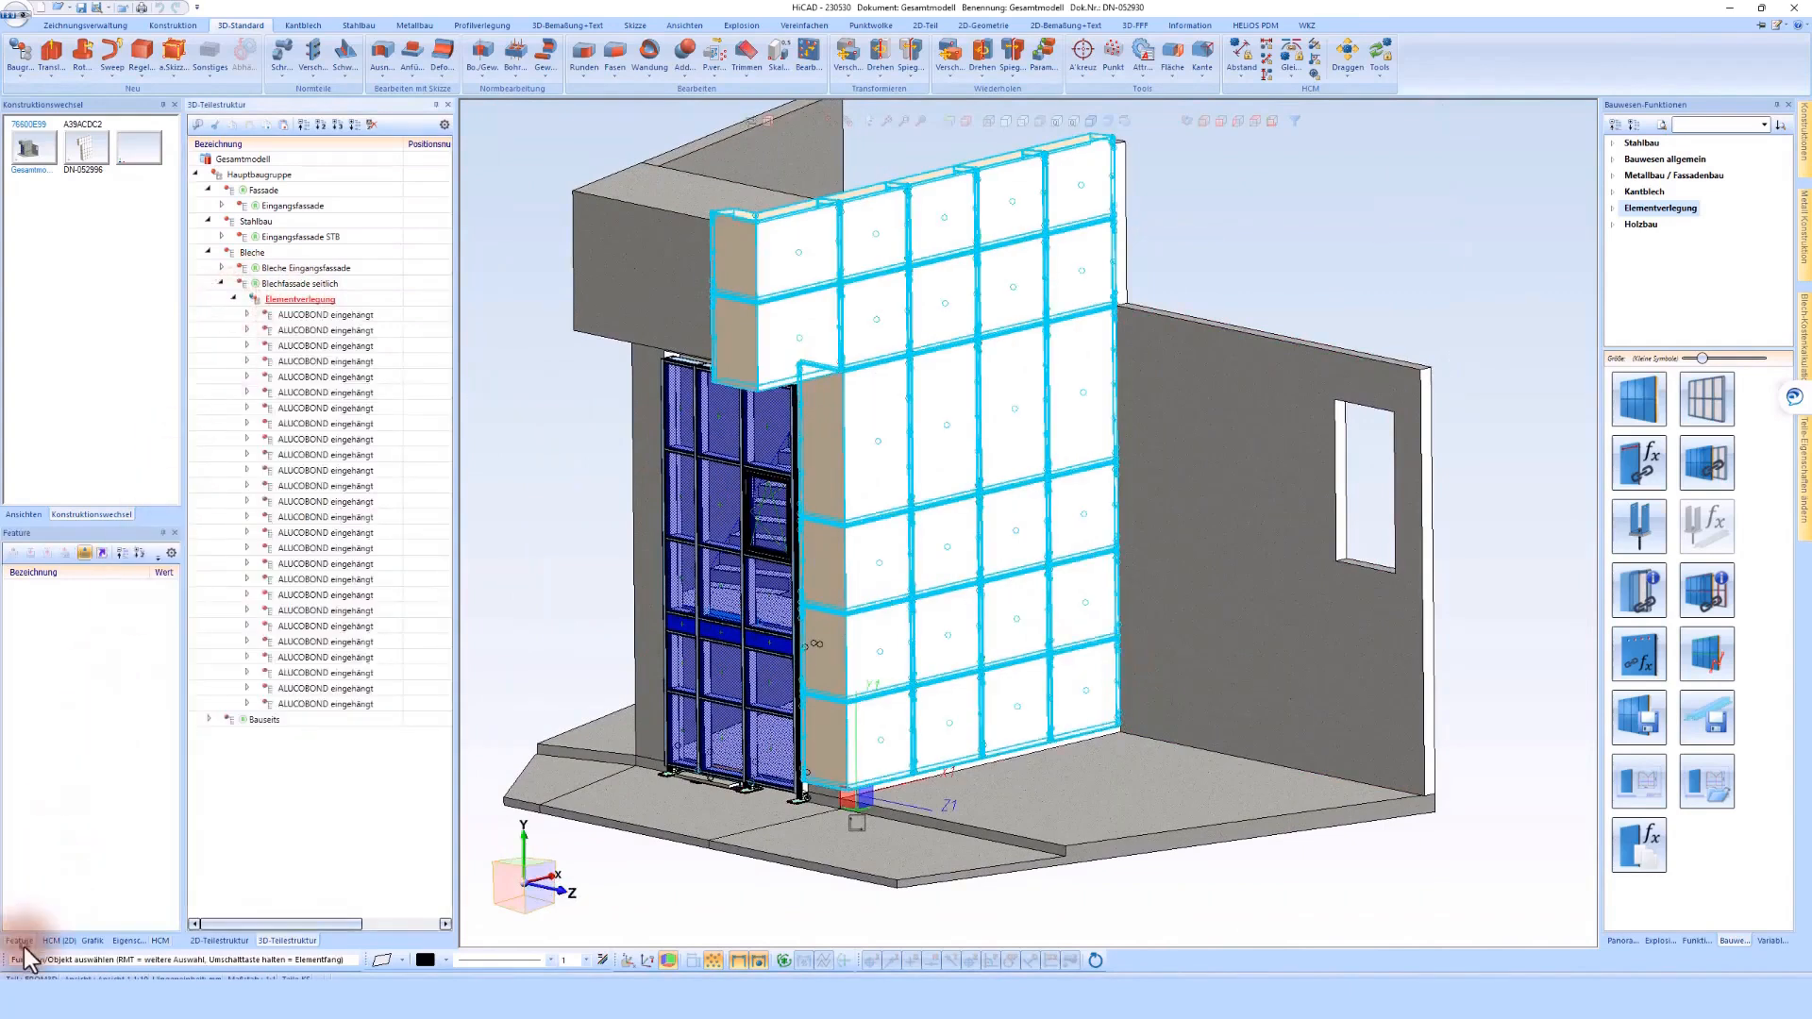
click(12, 587)
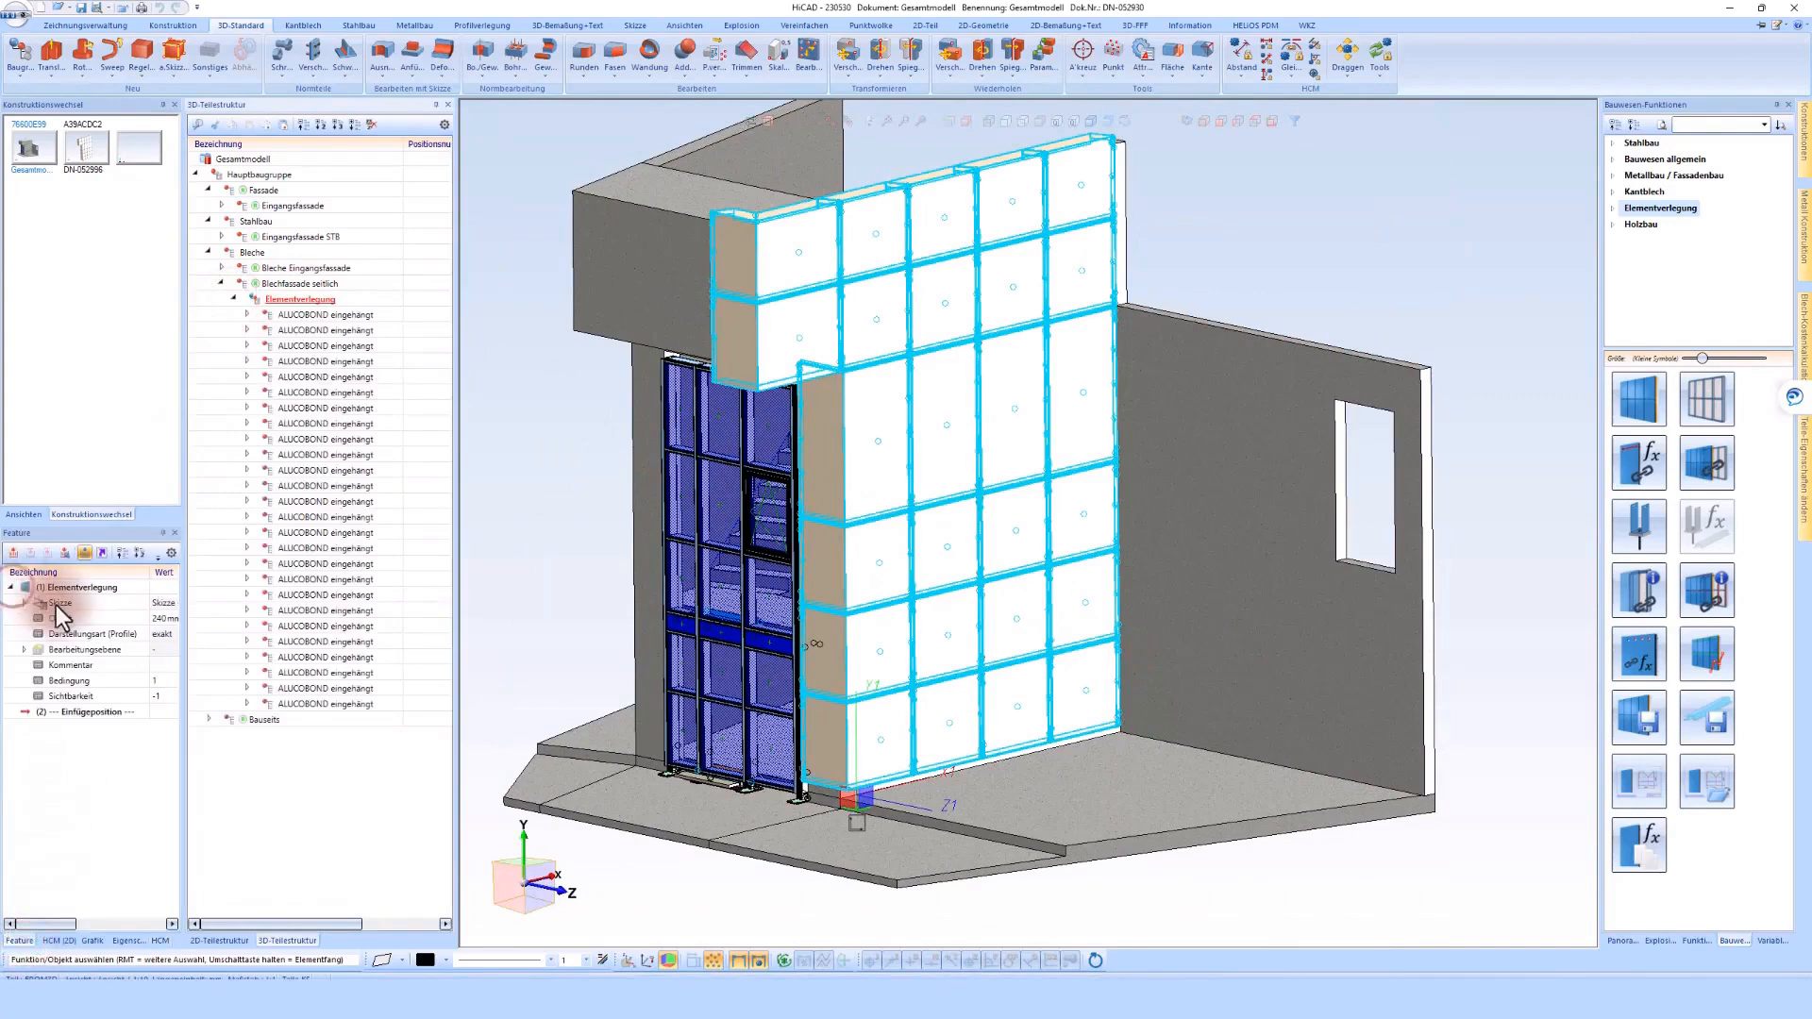
right_click(54, 603)
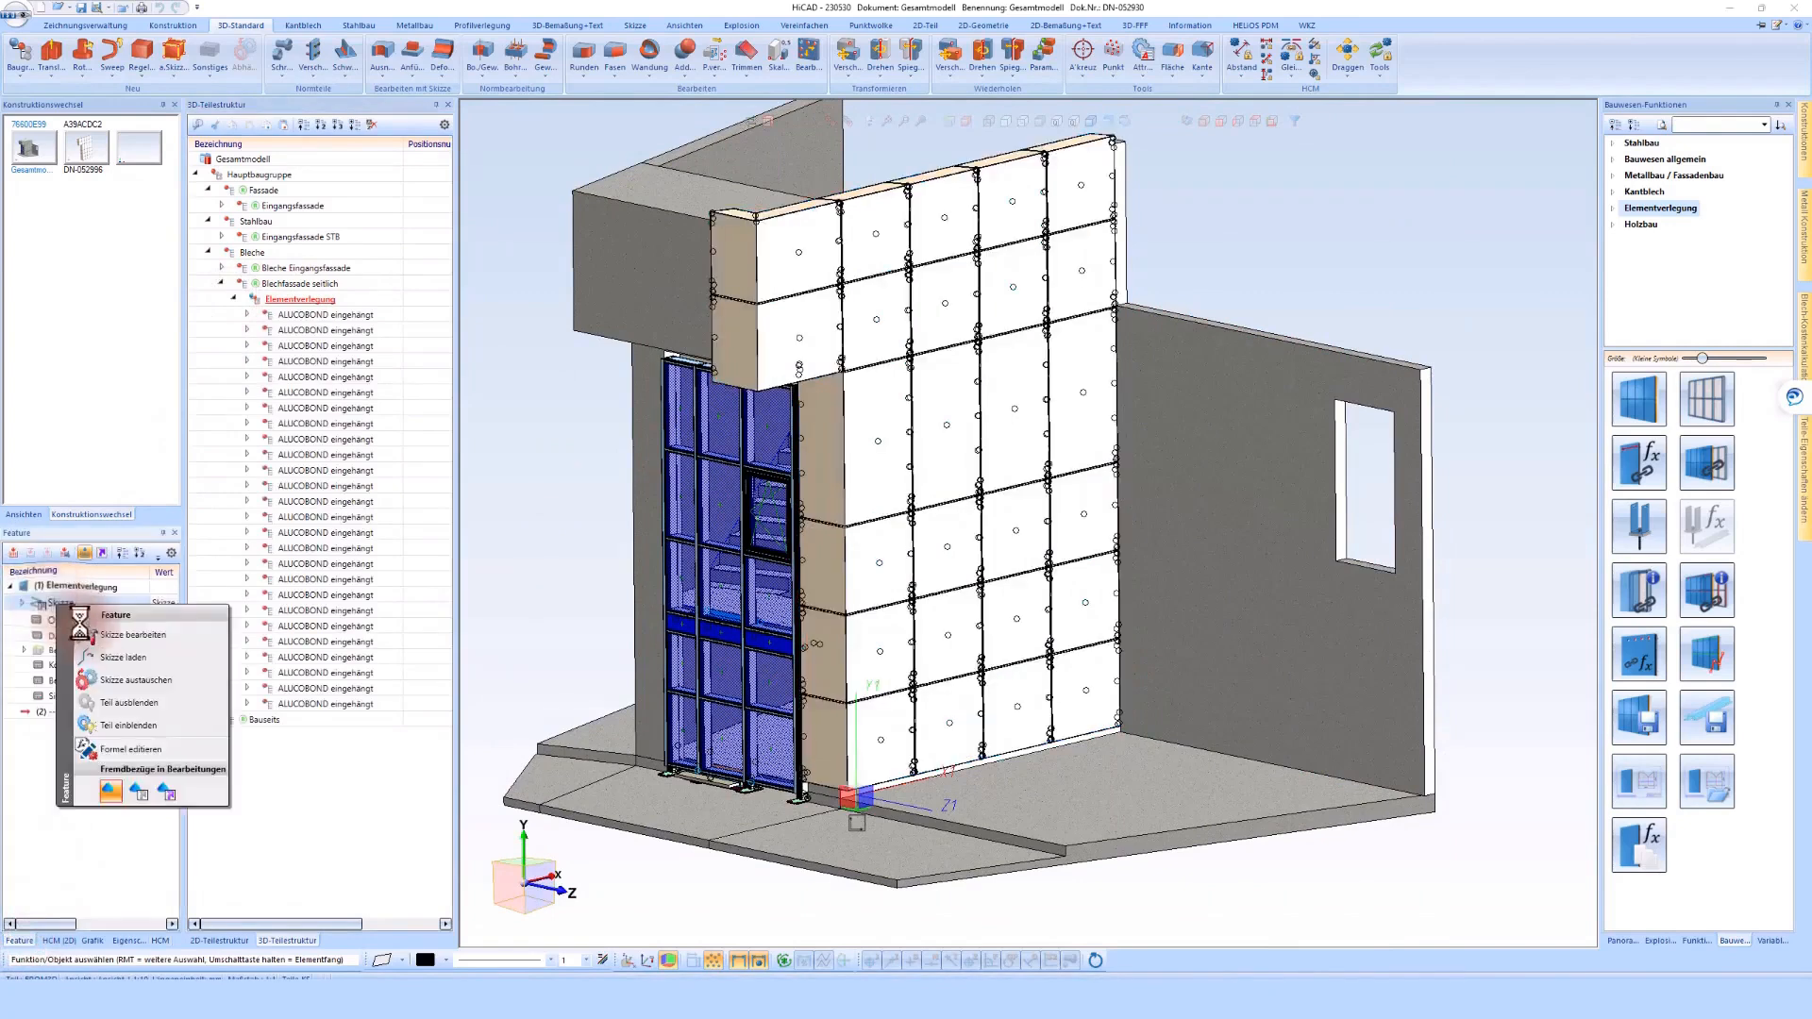
click(122, 655)
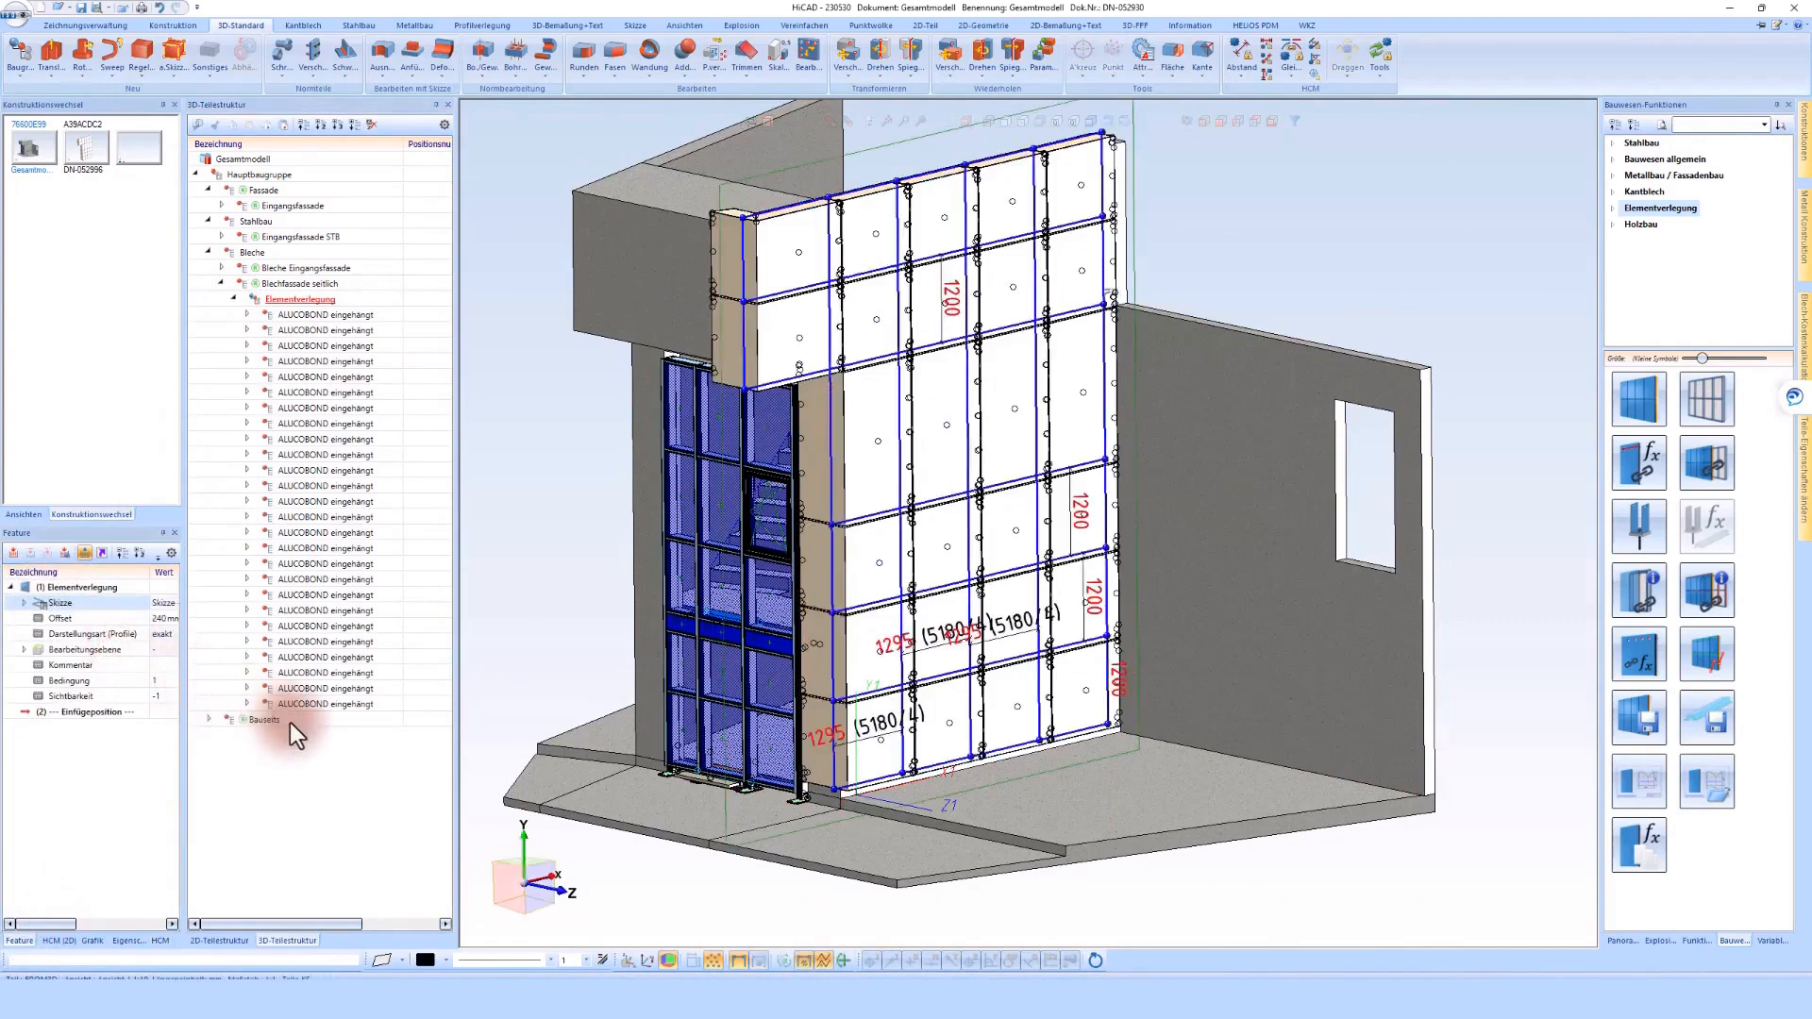
mouse_move(295, 723)
mouse_down()
mouse_move(345, 563)
mouse_move(313, 317)
mouse_up()
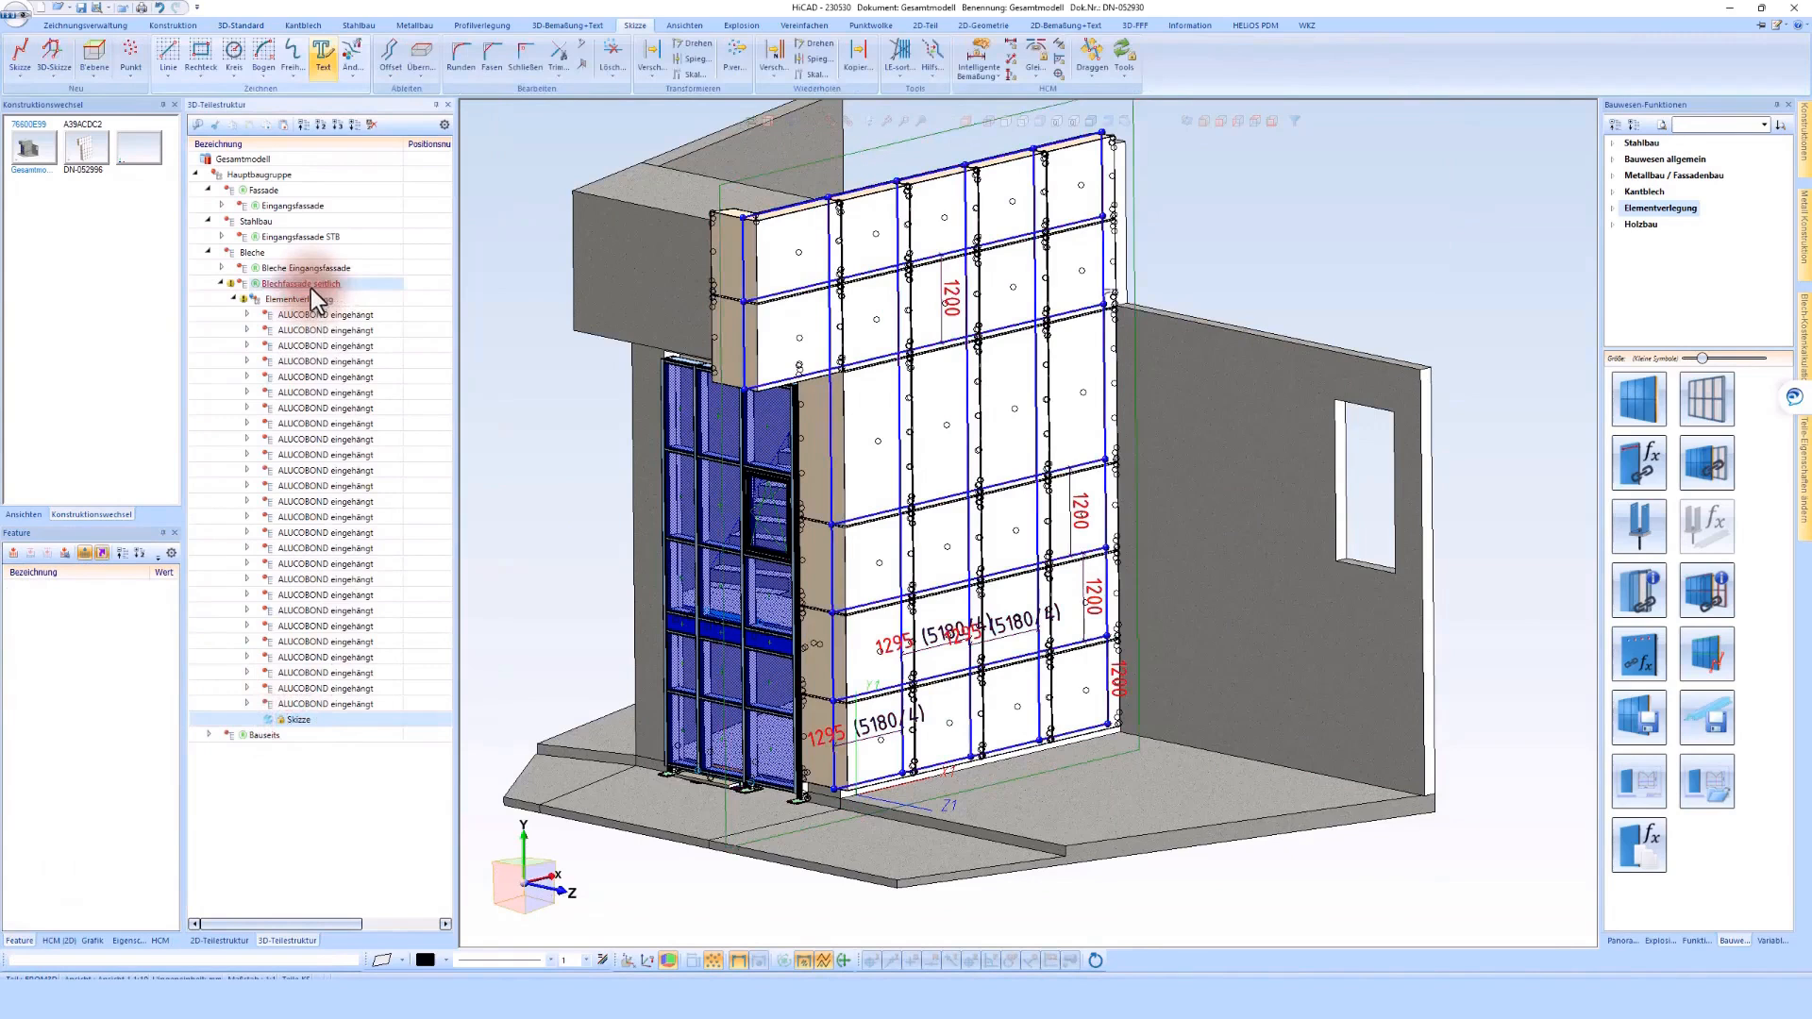
Delete the horizontal grid lines from the loaded sketch and check the remaining vertical lines on their own and in the model
click(282, 721)
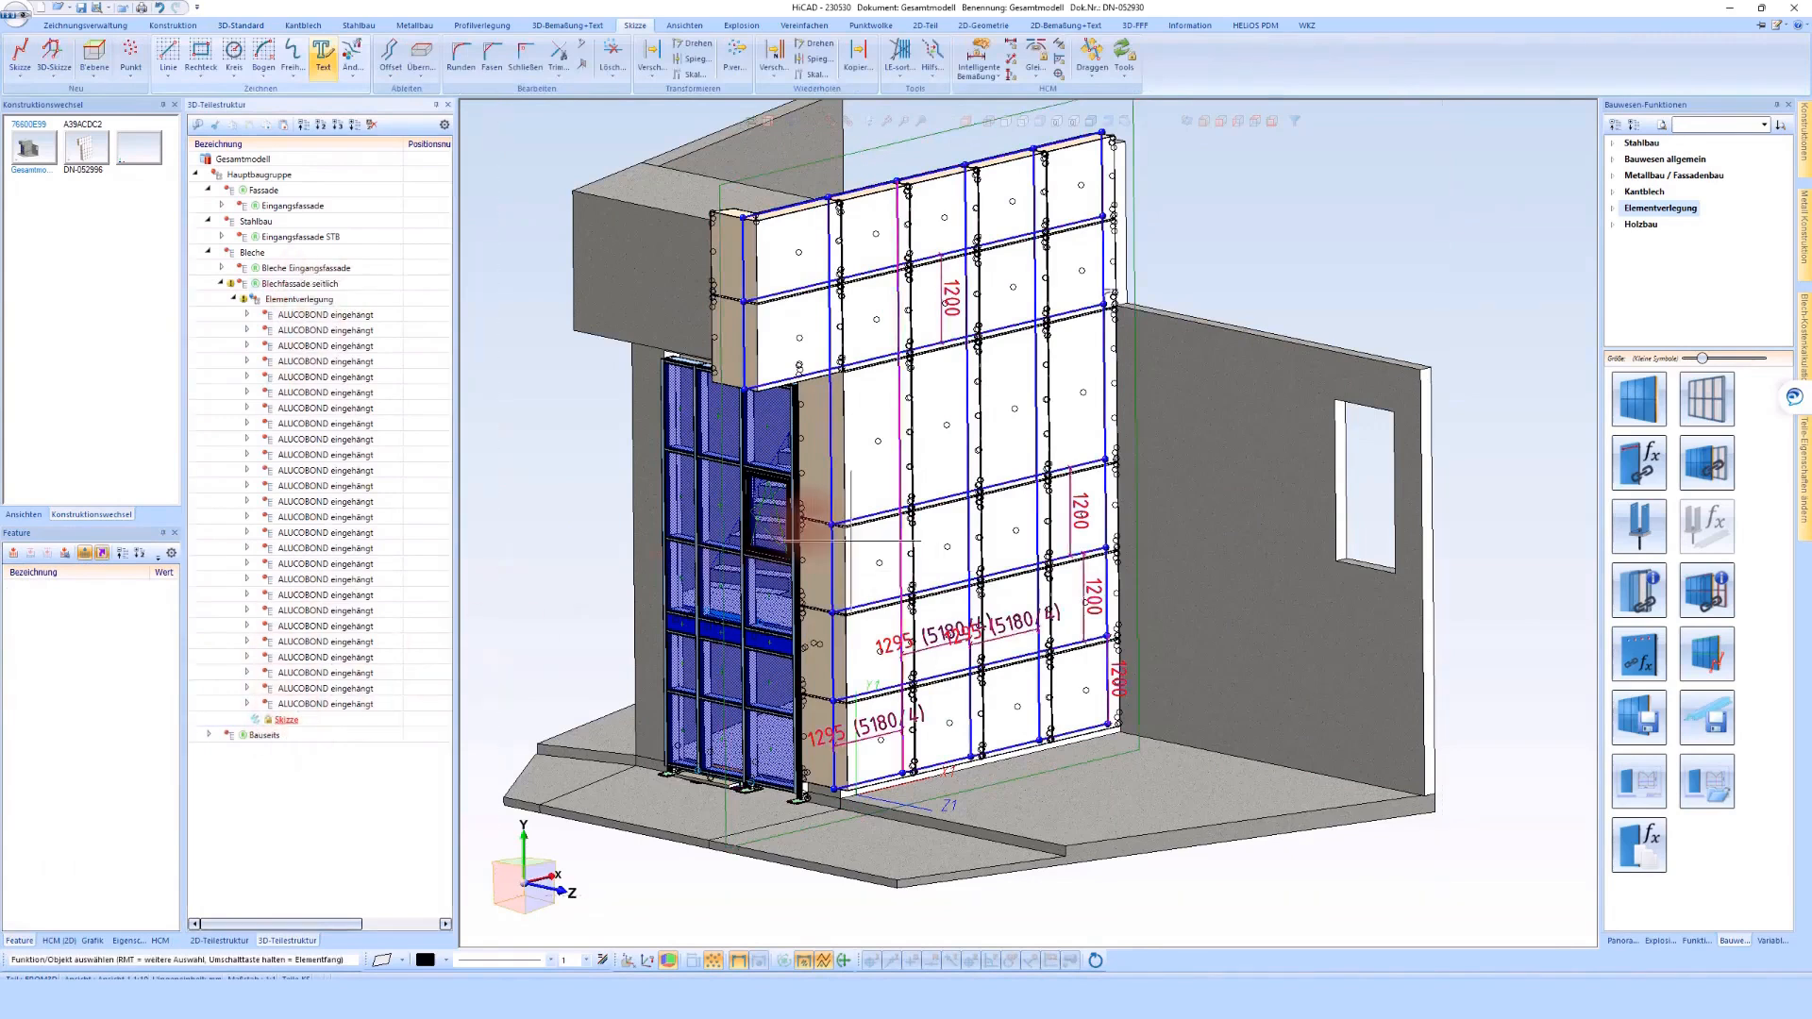
middle_drag(857, 677, 855, 678)
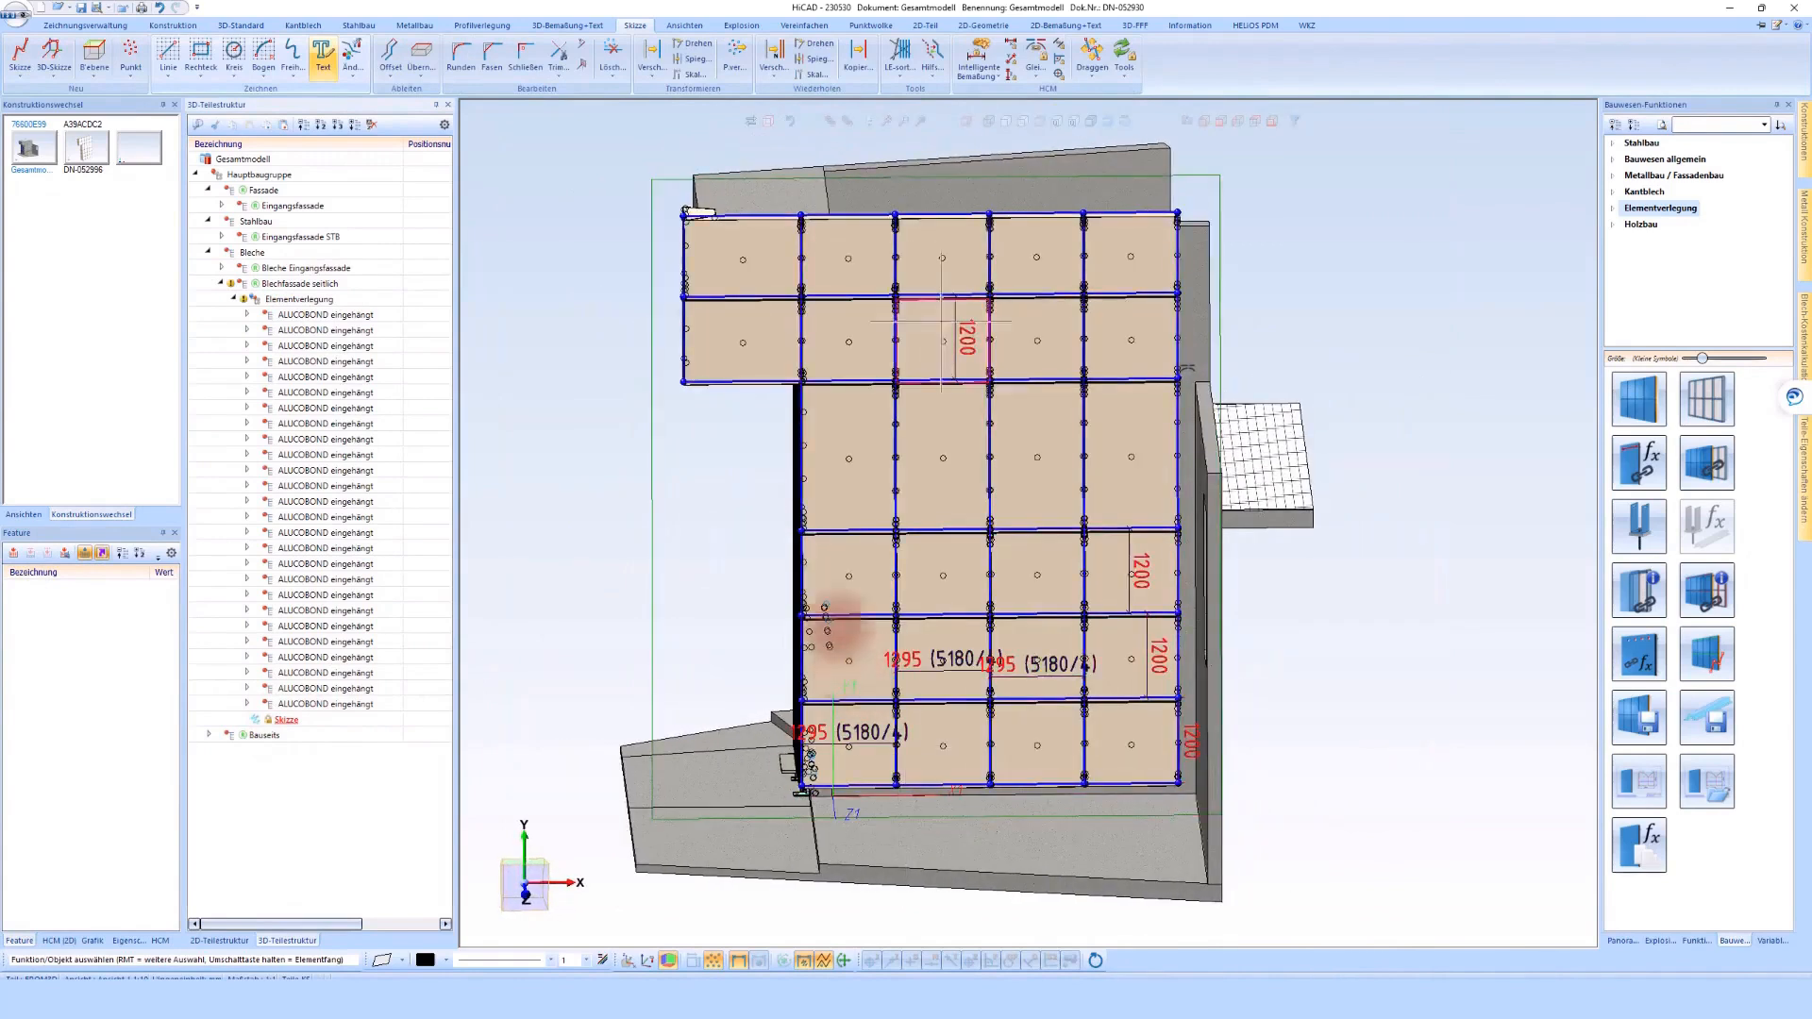
click(612, 57)
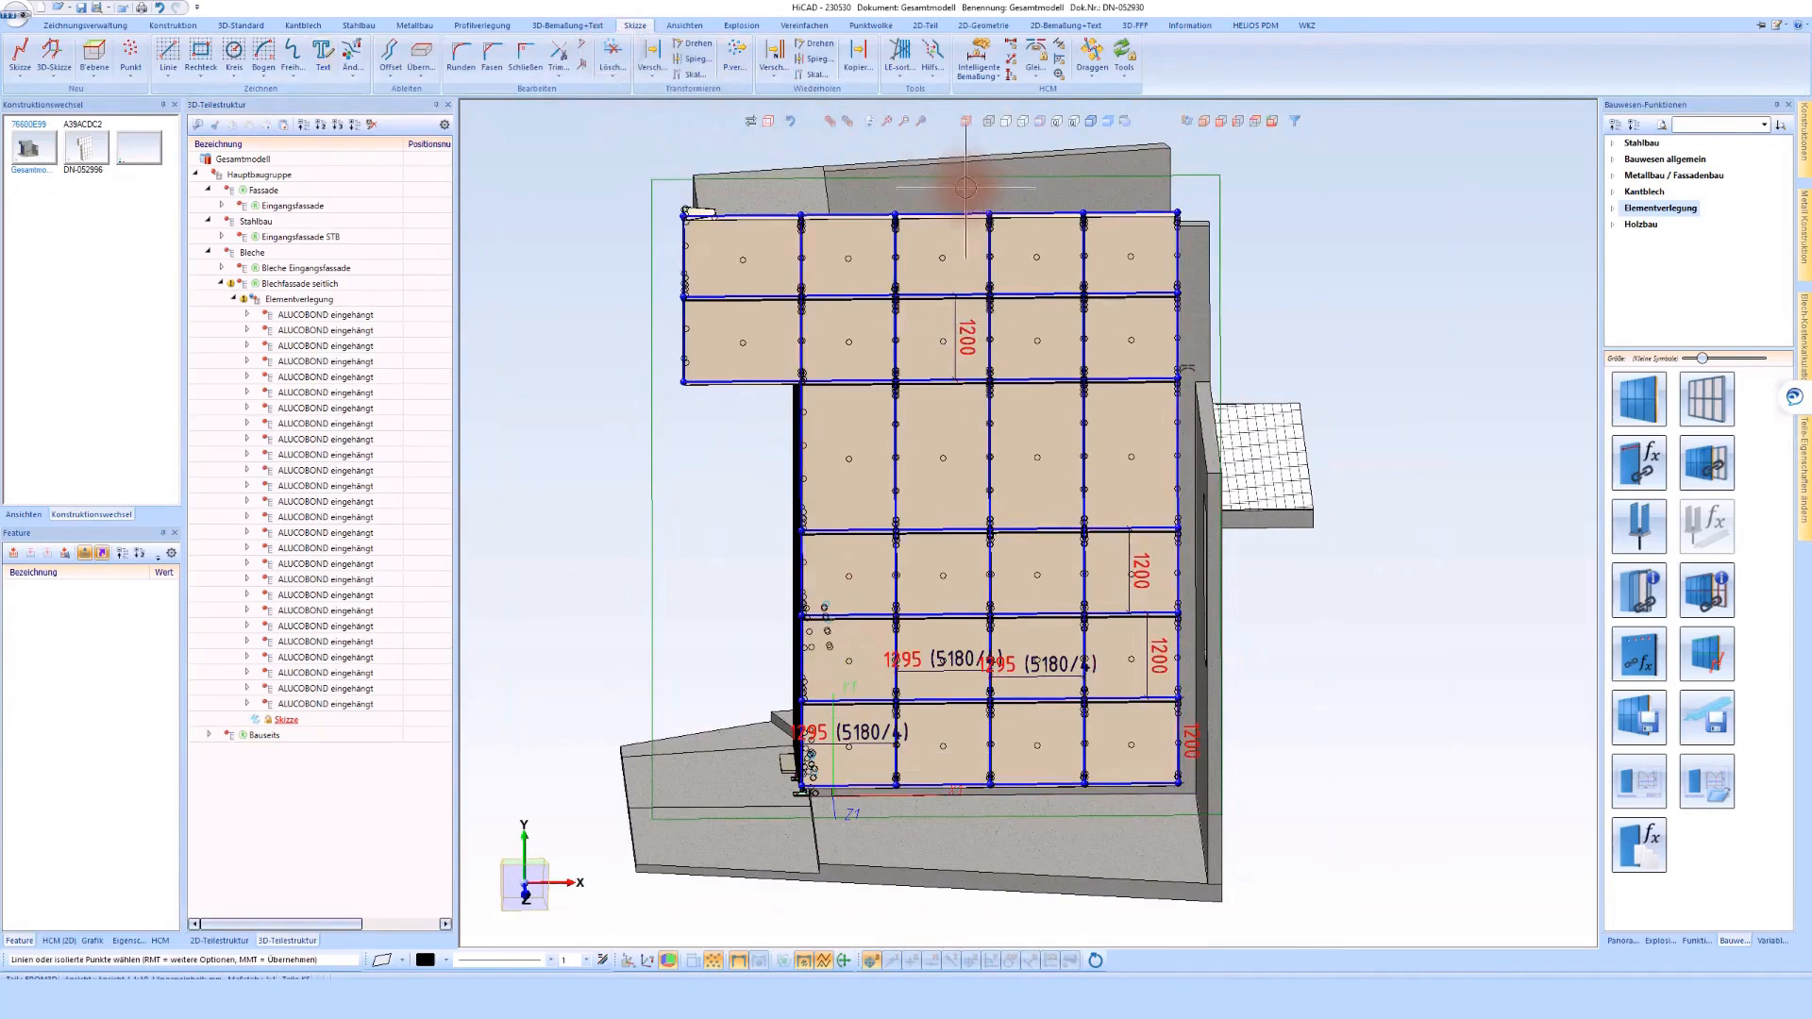
mouse_move(967, 187)
mouse_down()
mouse_move(934, 293)
mouse_move(937, 796)
mouse_up()
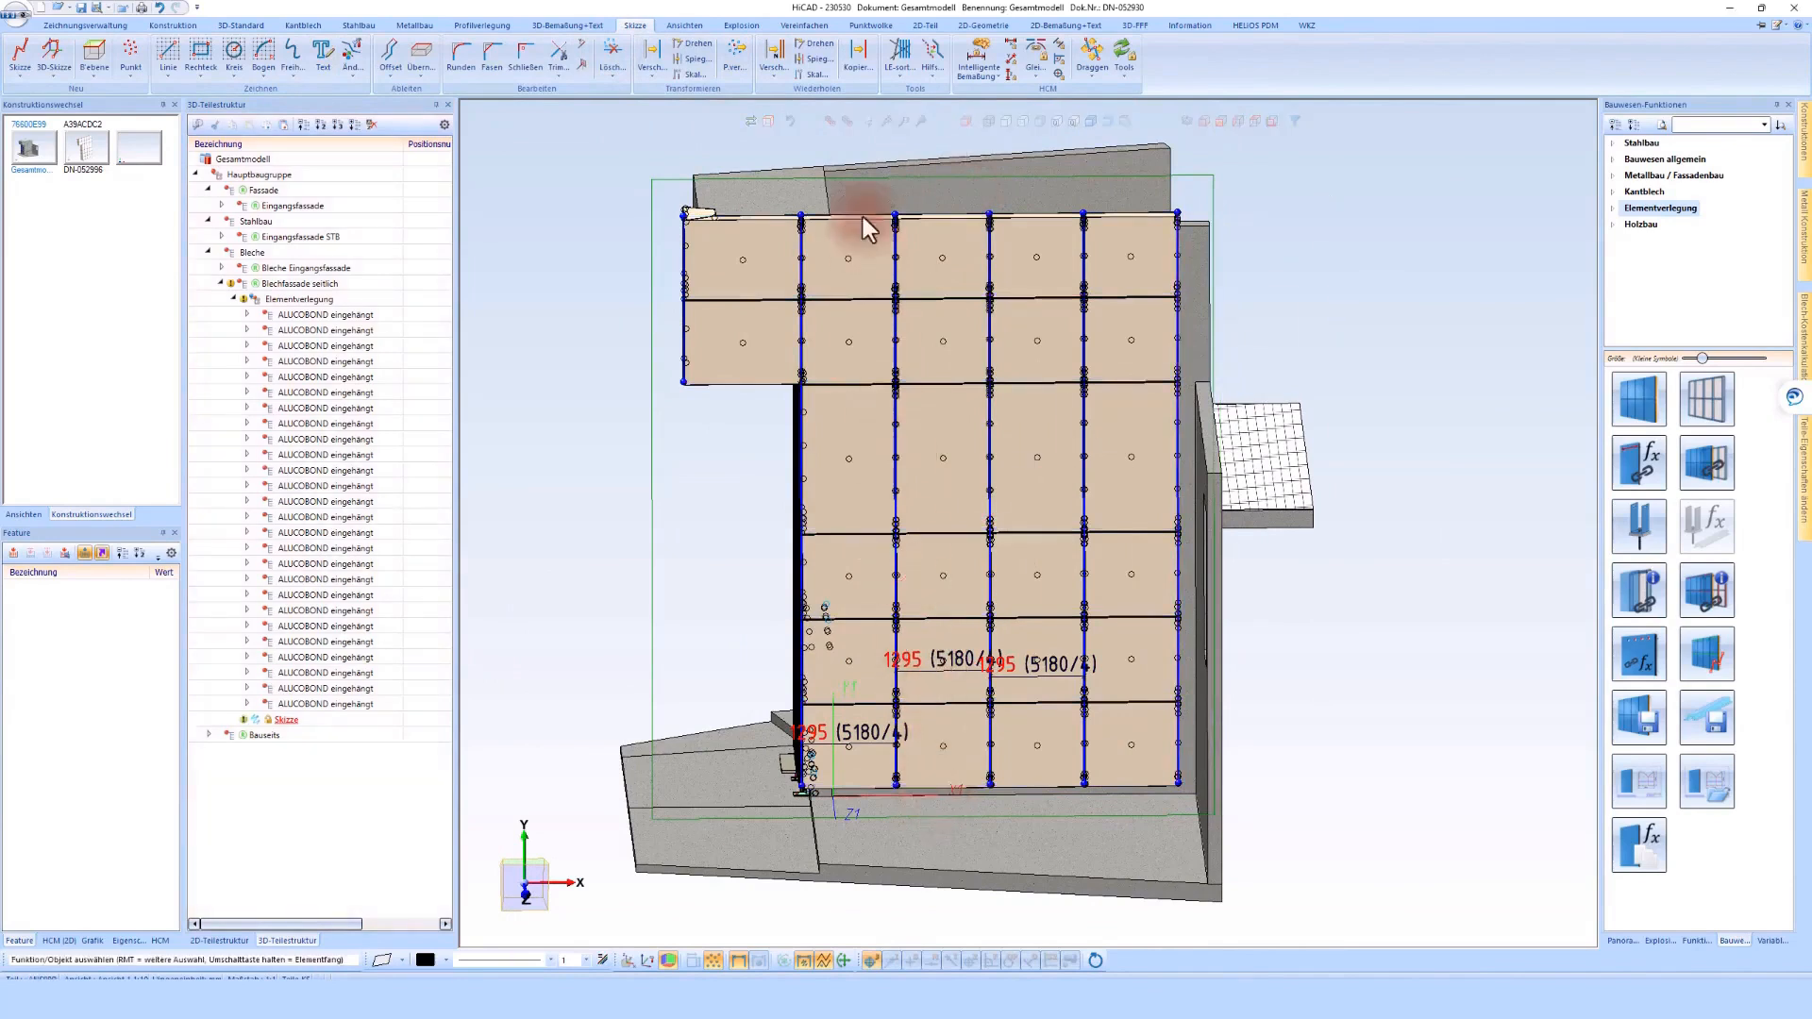
click(847, 121)
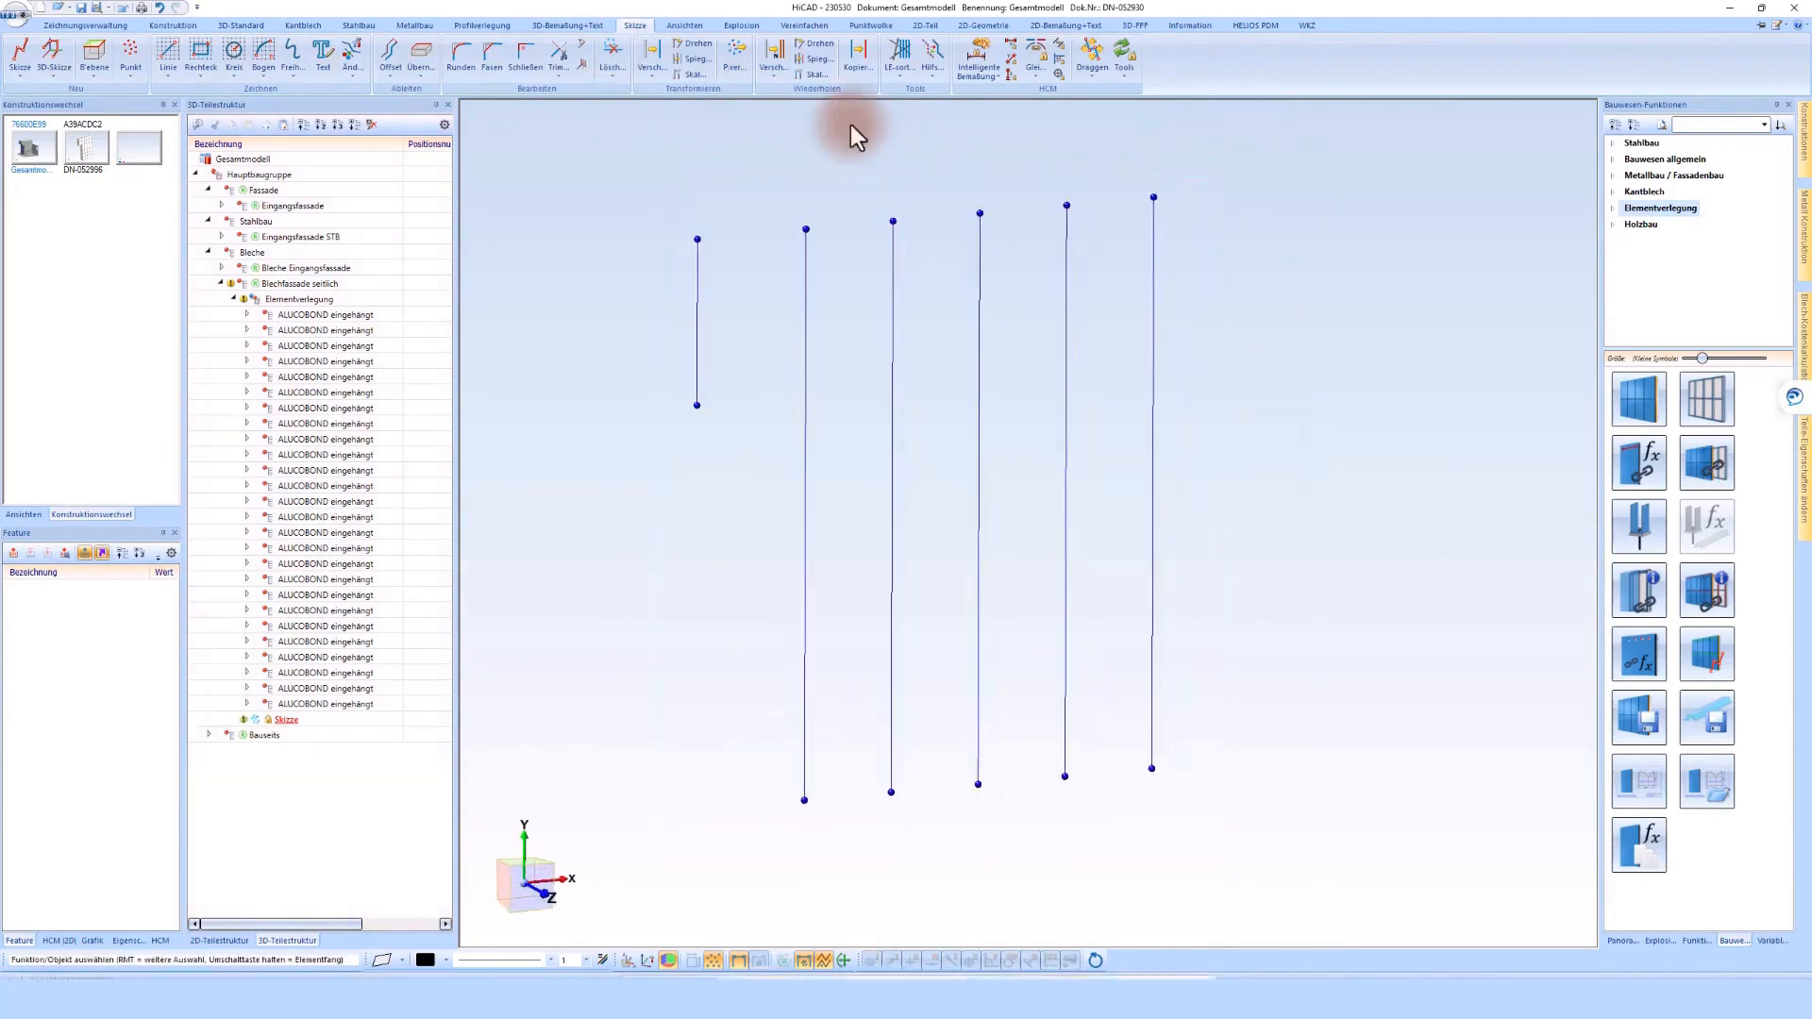
click(827, 125)
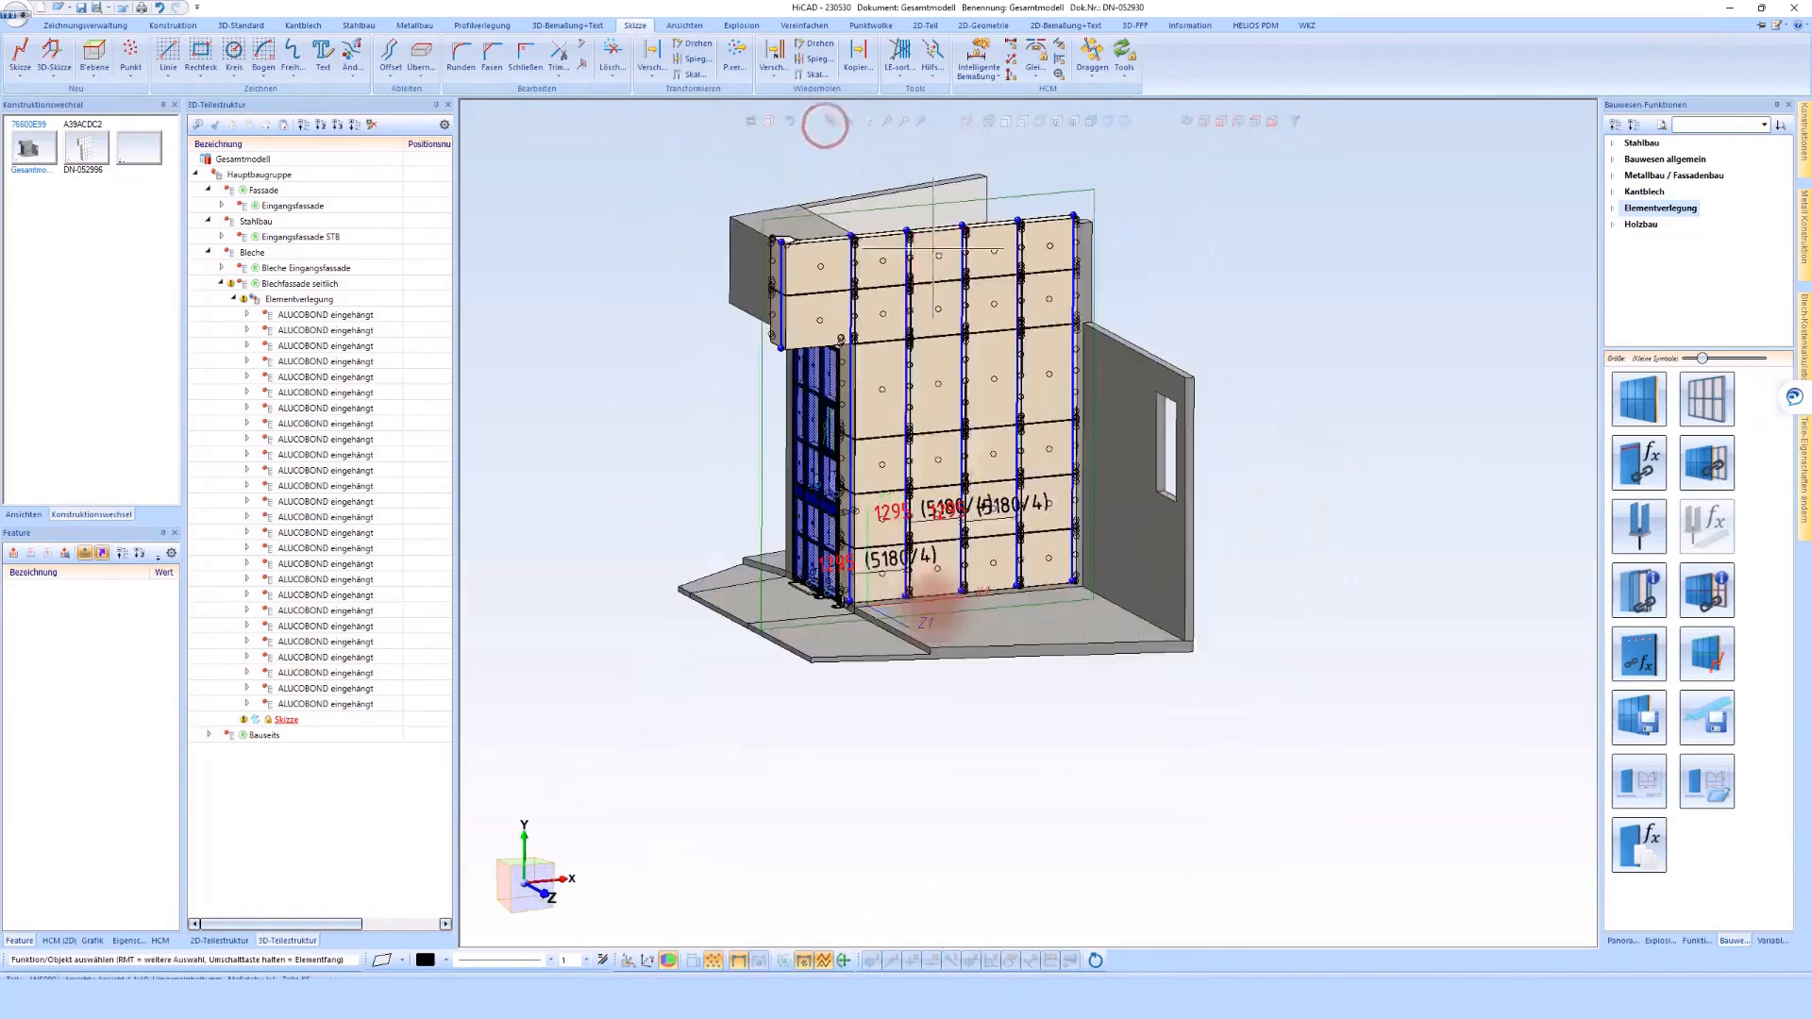
Create a new sketch on the narrow return face of the side cladding beside the entrance facade
middle_drag(932, 610, 866, 653)
scroll(866, 651, up, 4)
scroll(869, 624, up, 5)
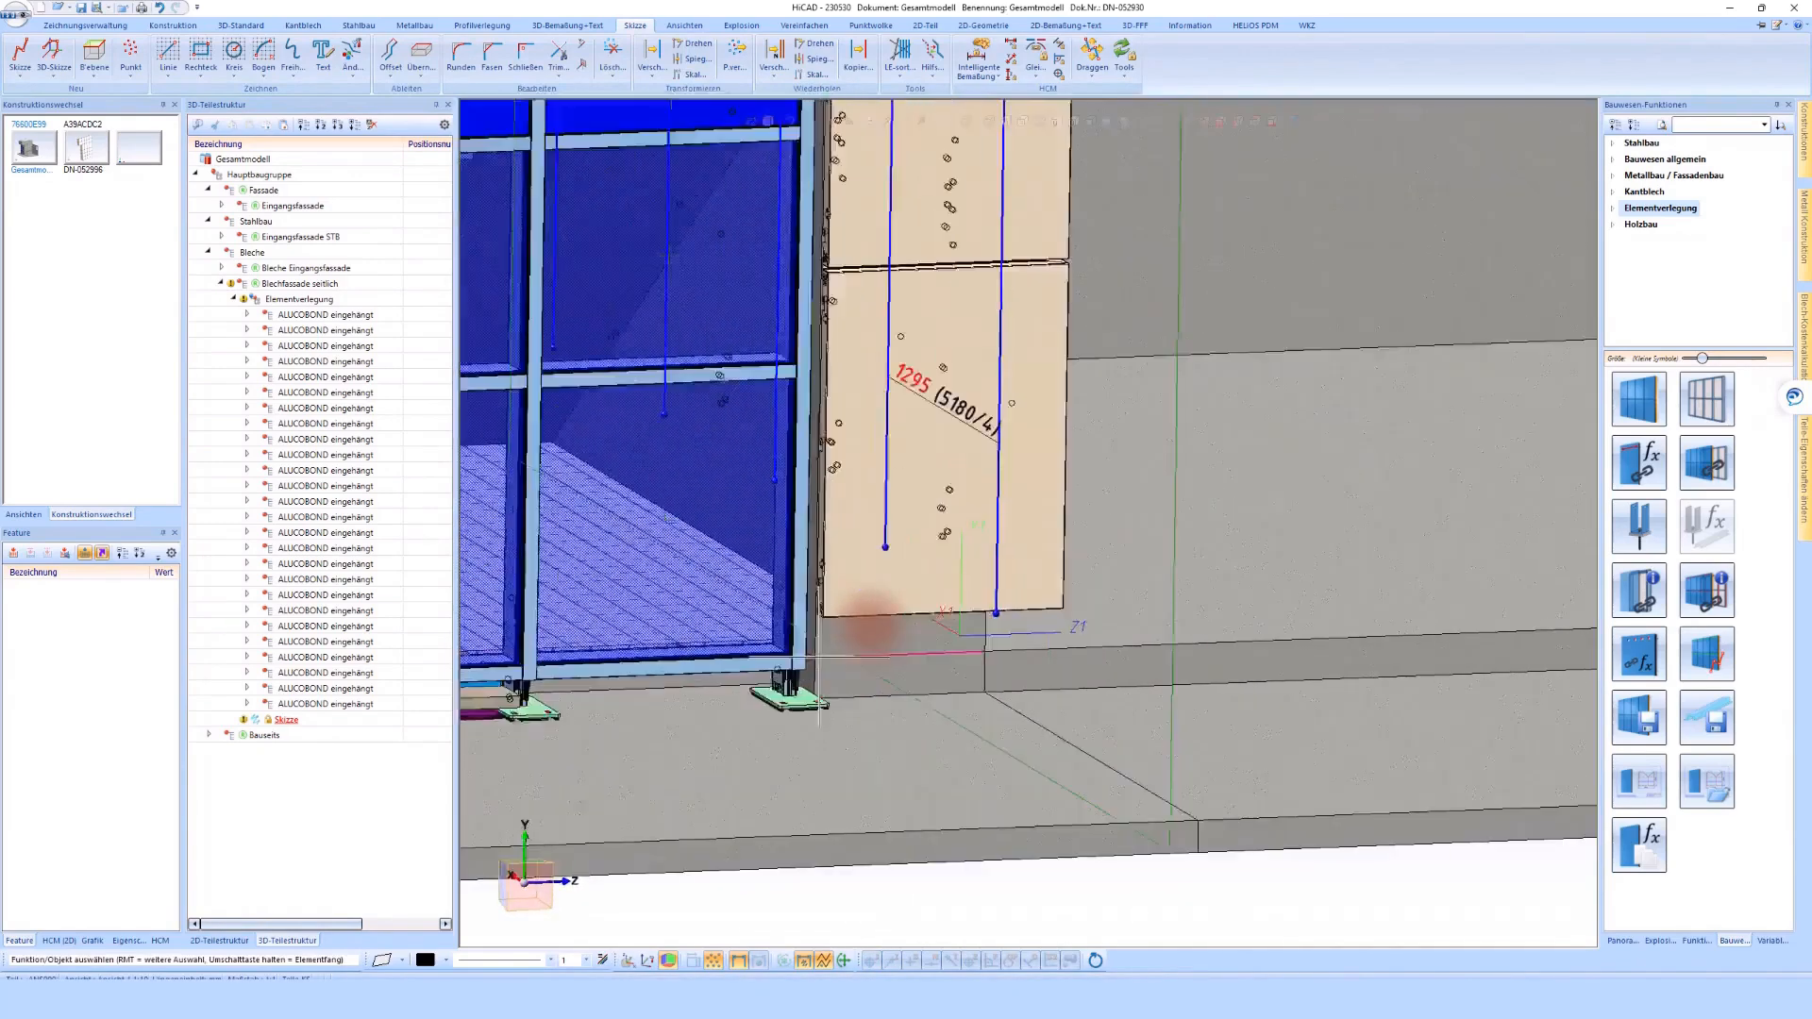
scroll(870, 629, up, 3)
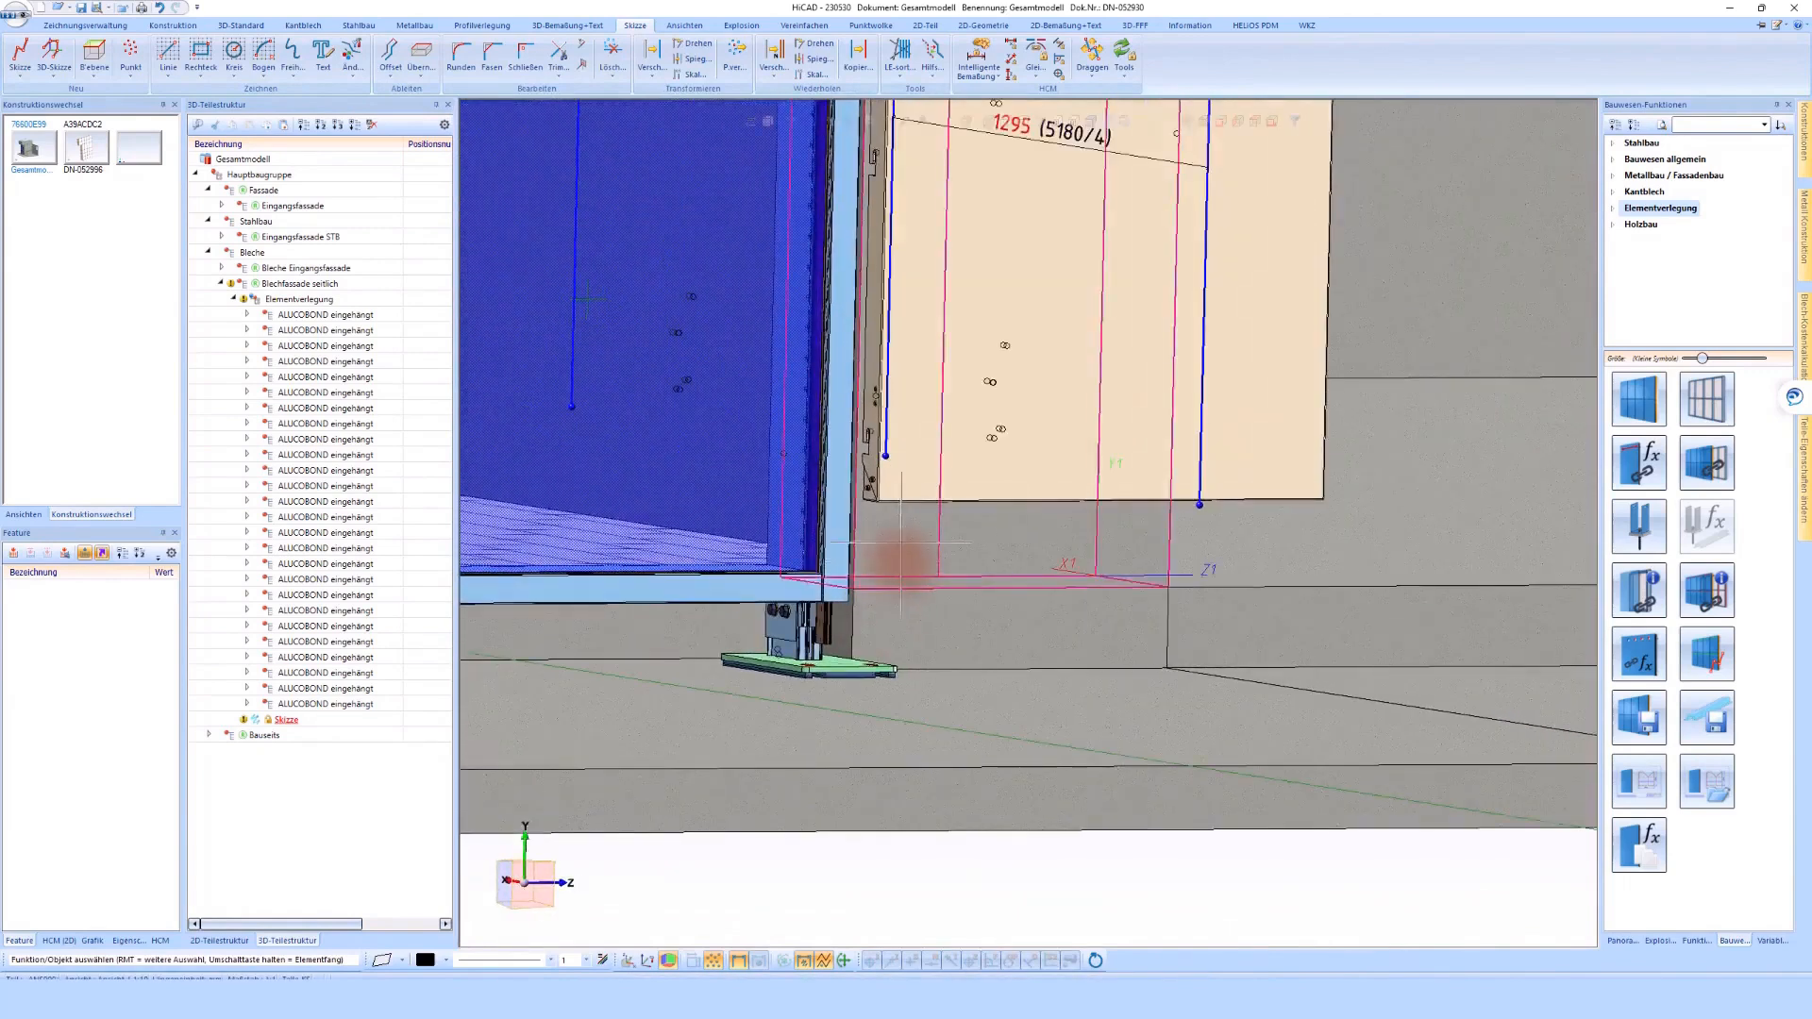
click(33, 64)
click(931, 559)
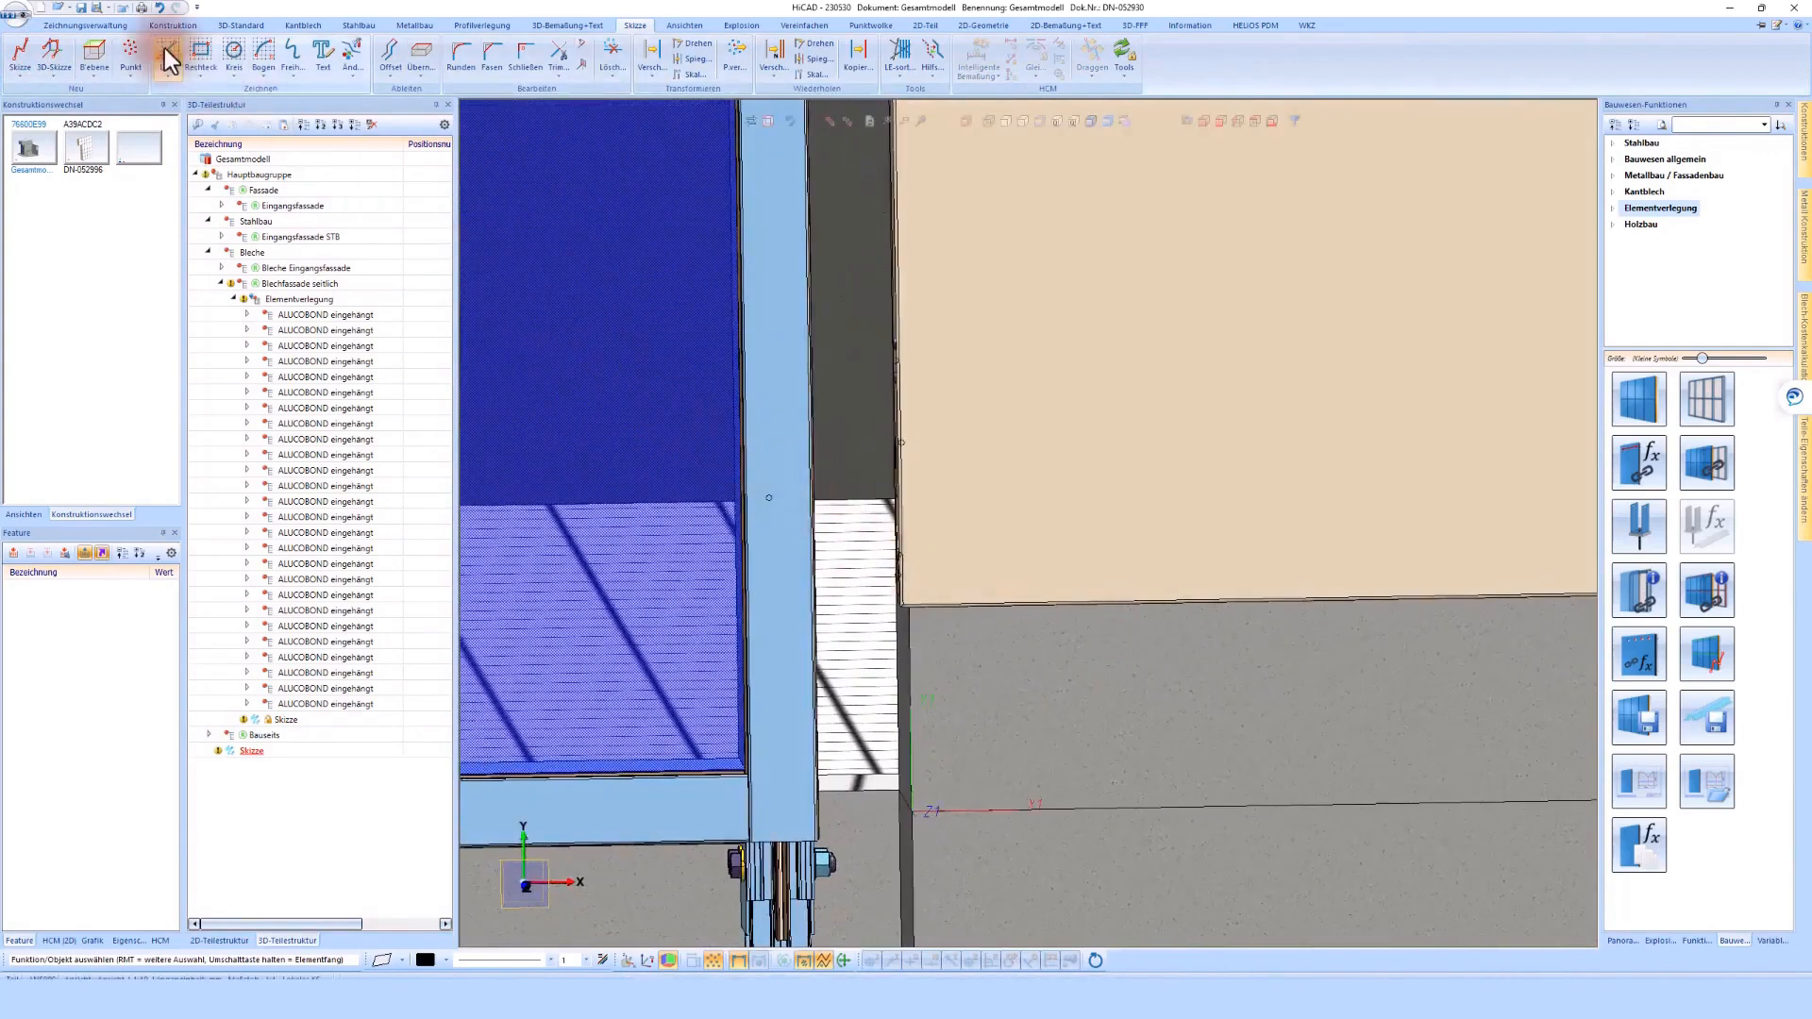
Draw a vertical line in the new sketch from the base of the return up past the lintel
click(166, 52)
scroll(877, 626, down, 3)
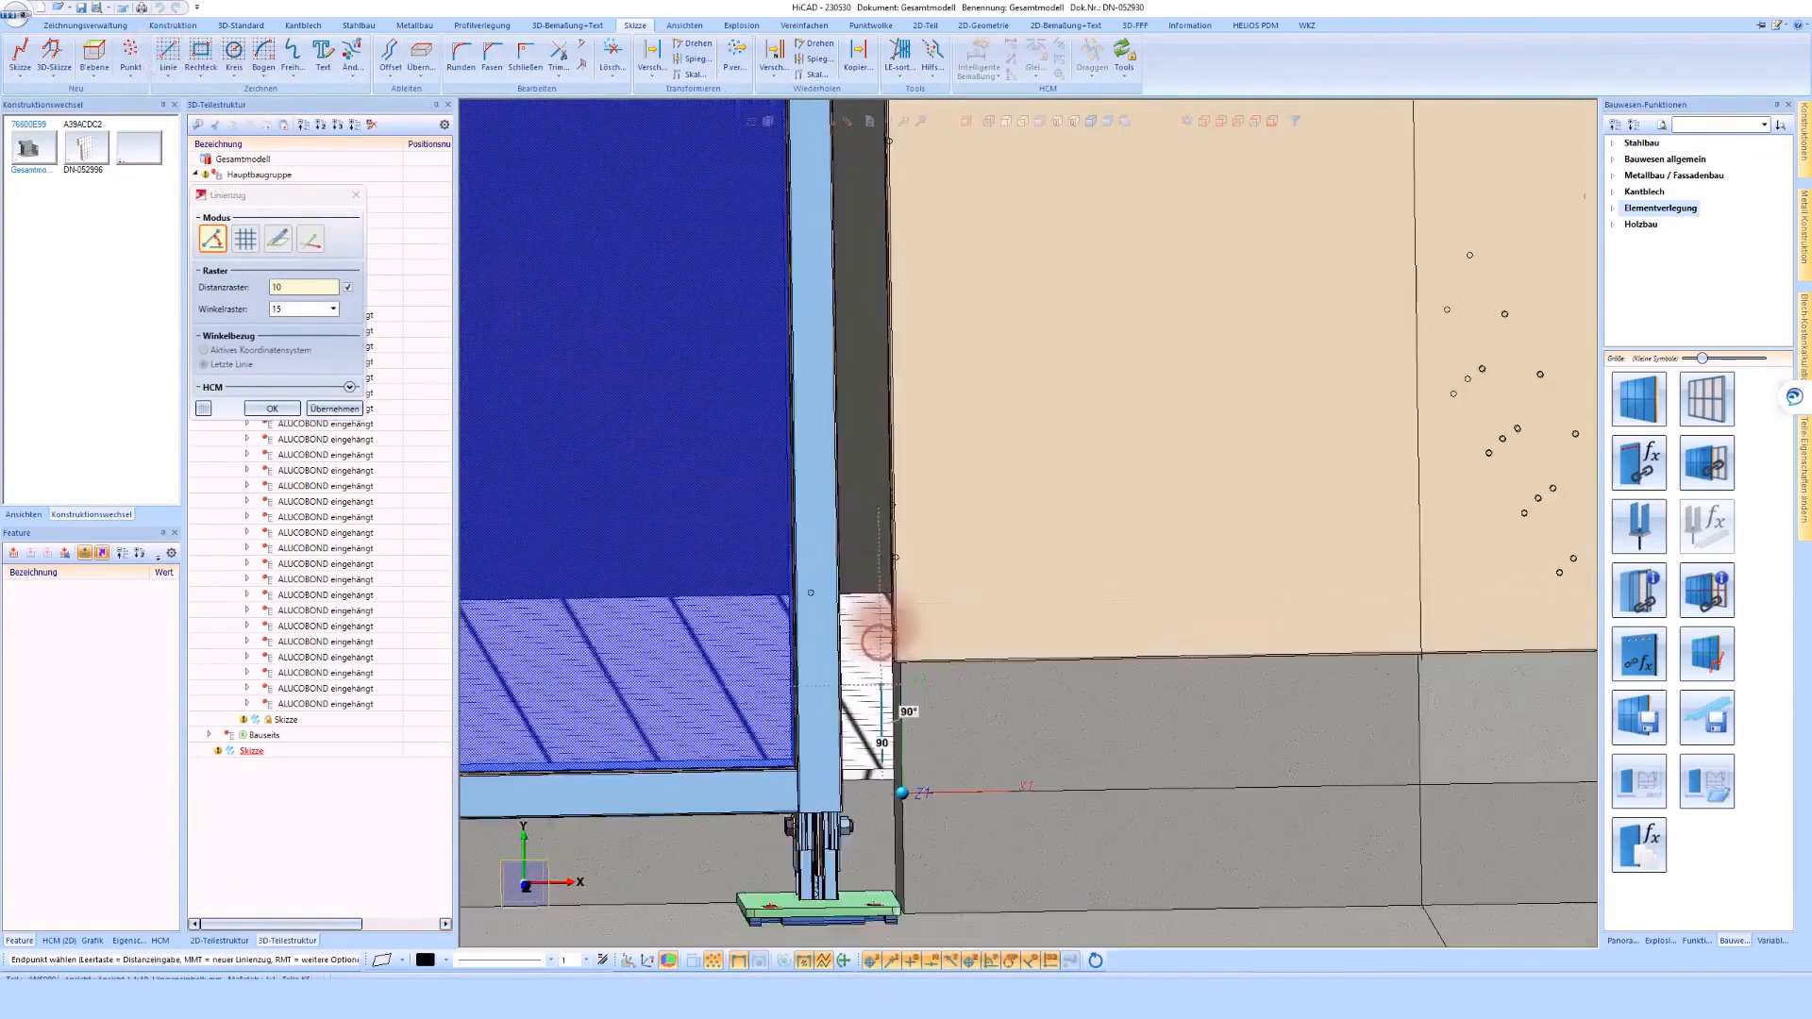
scroll(882, 624, down, 4)
scroll(873, 626, up, 8)
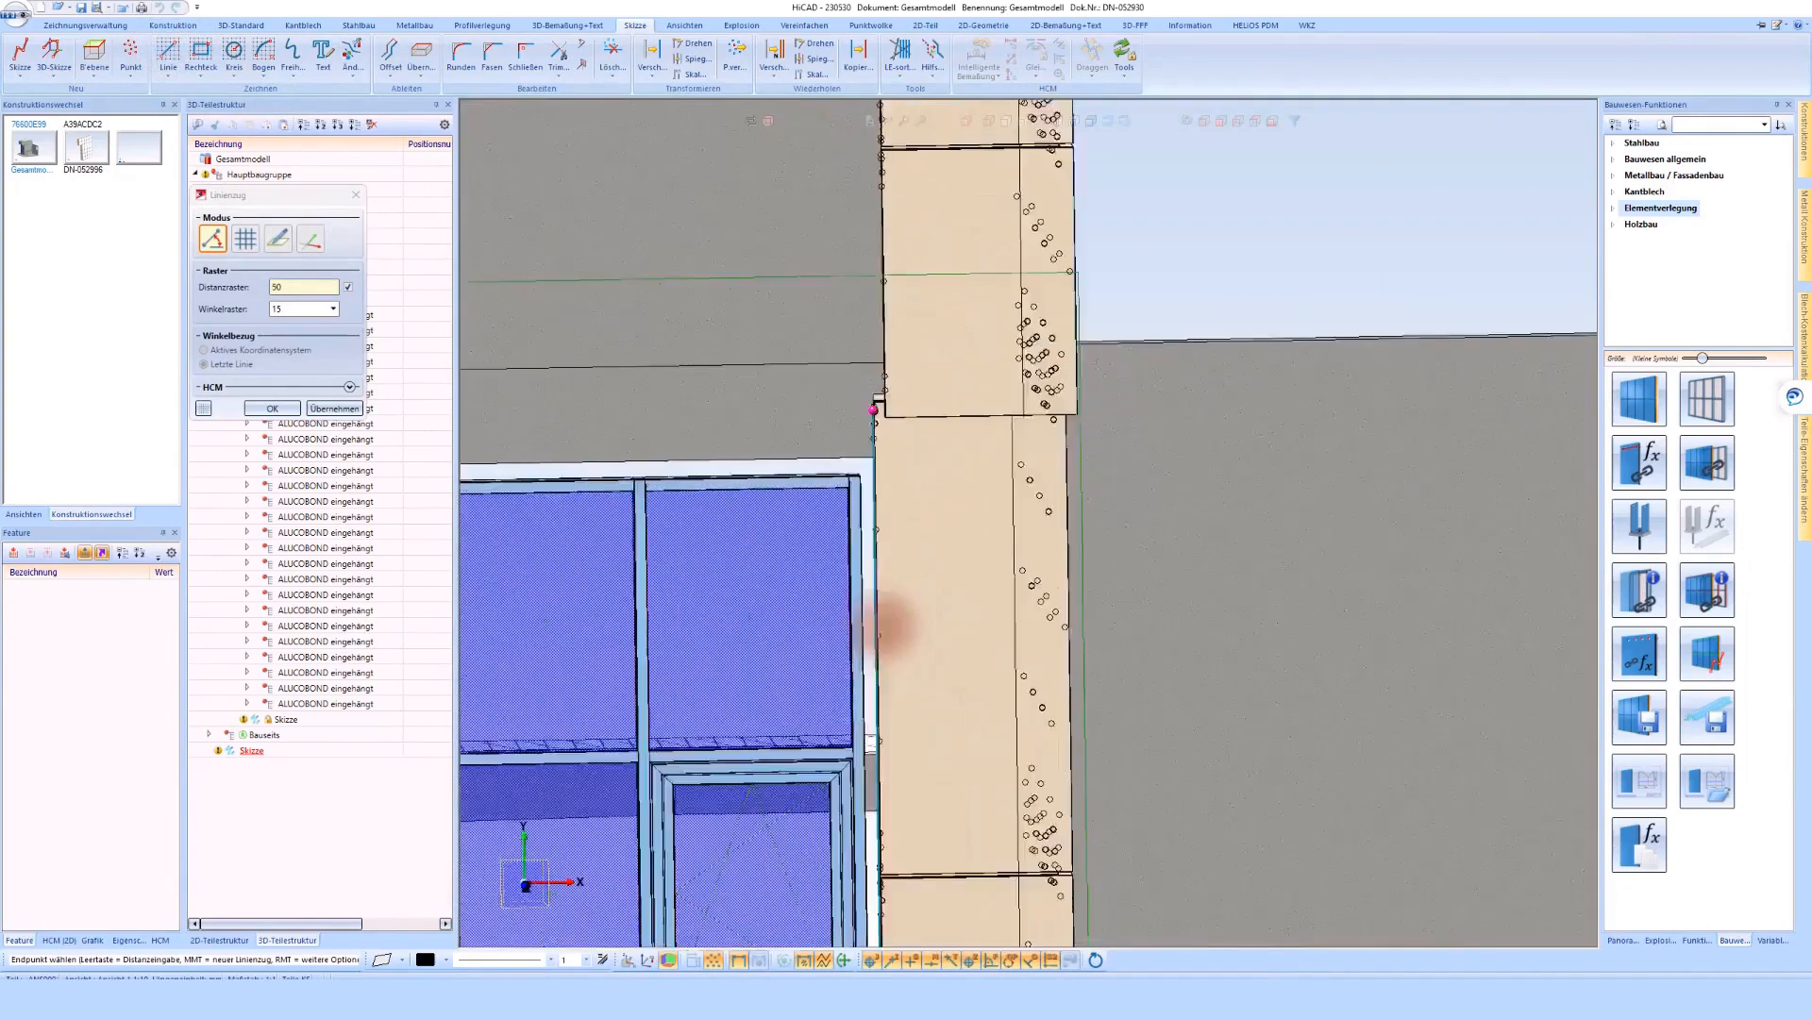
click(869, 354)
middle_click(869, 354)
middle_click(869, 354)
Dimension the vertical line's horizontal distance from the adjacent cladding edge and set it to 10 mm
click(979, 54)
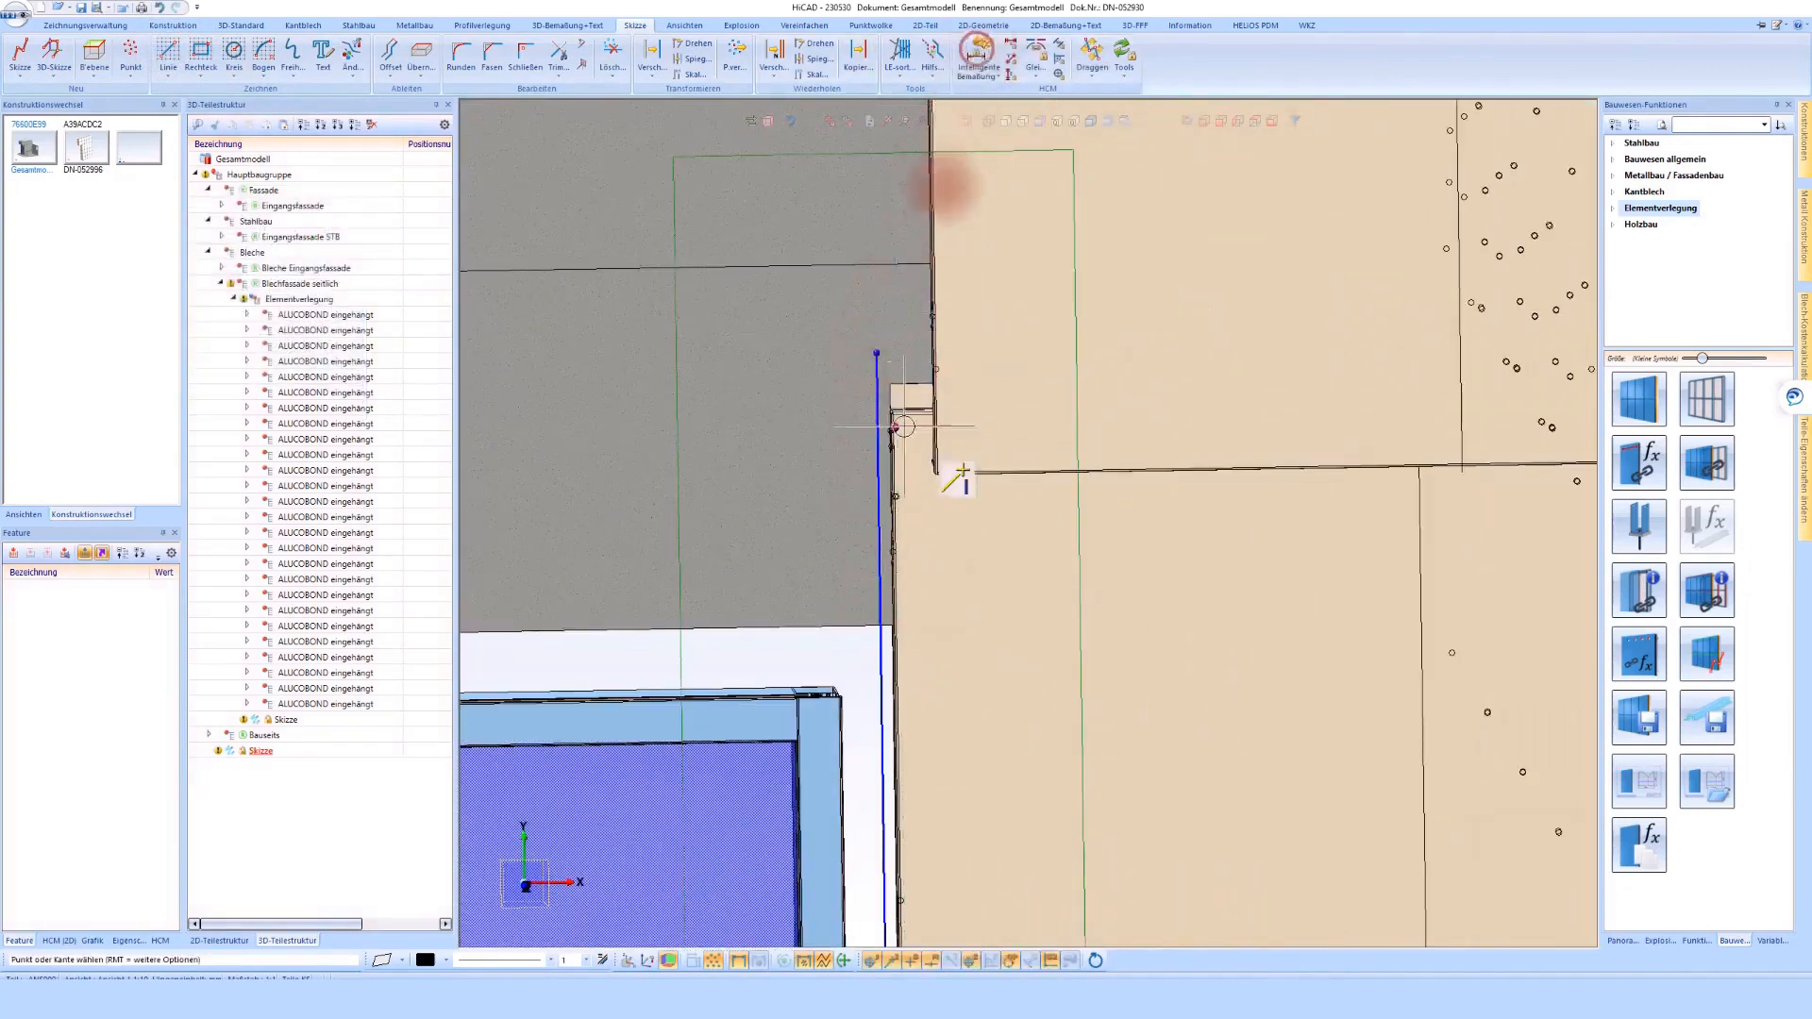
click(876, 443)
scroll(892, 379, up, 3)
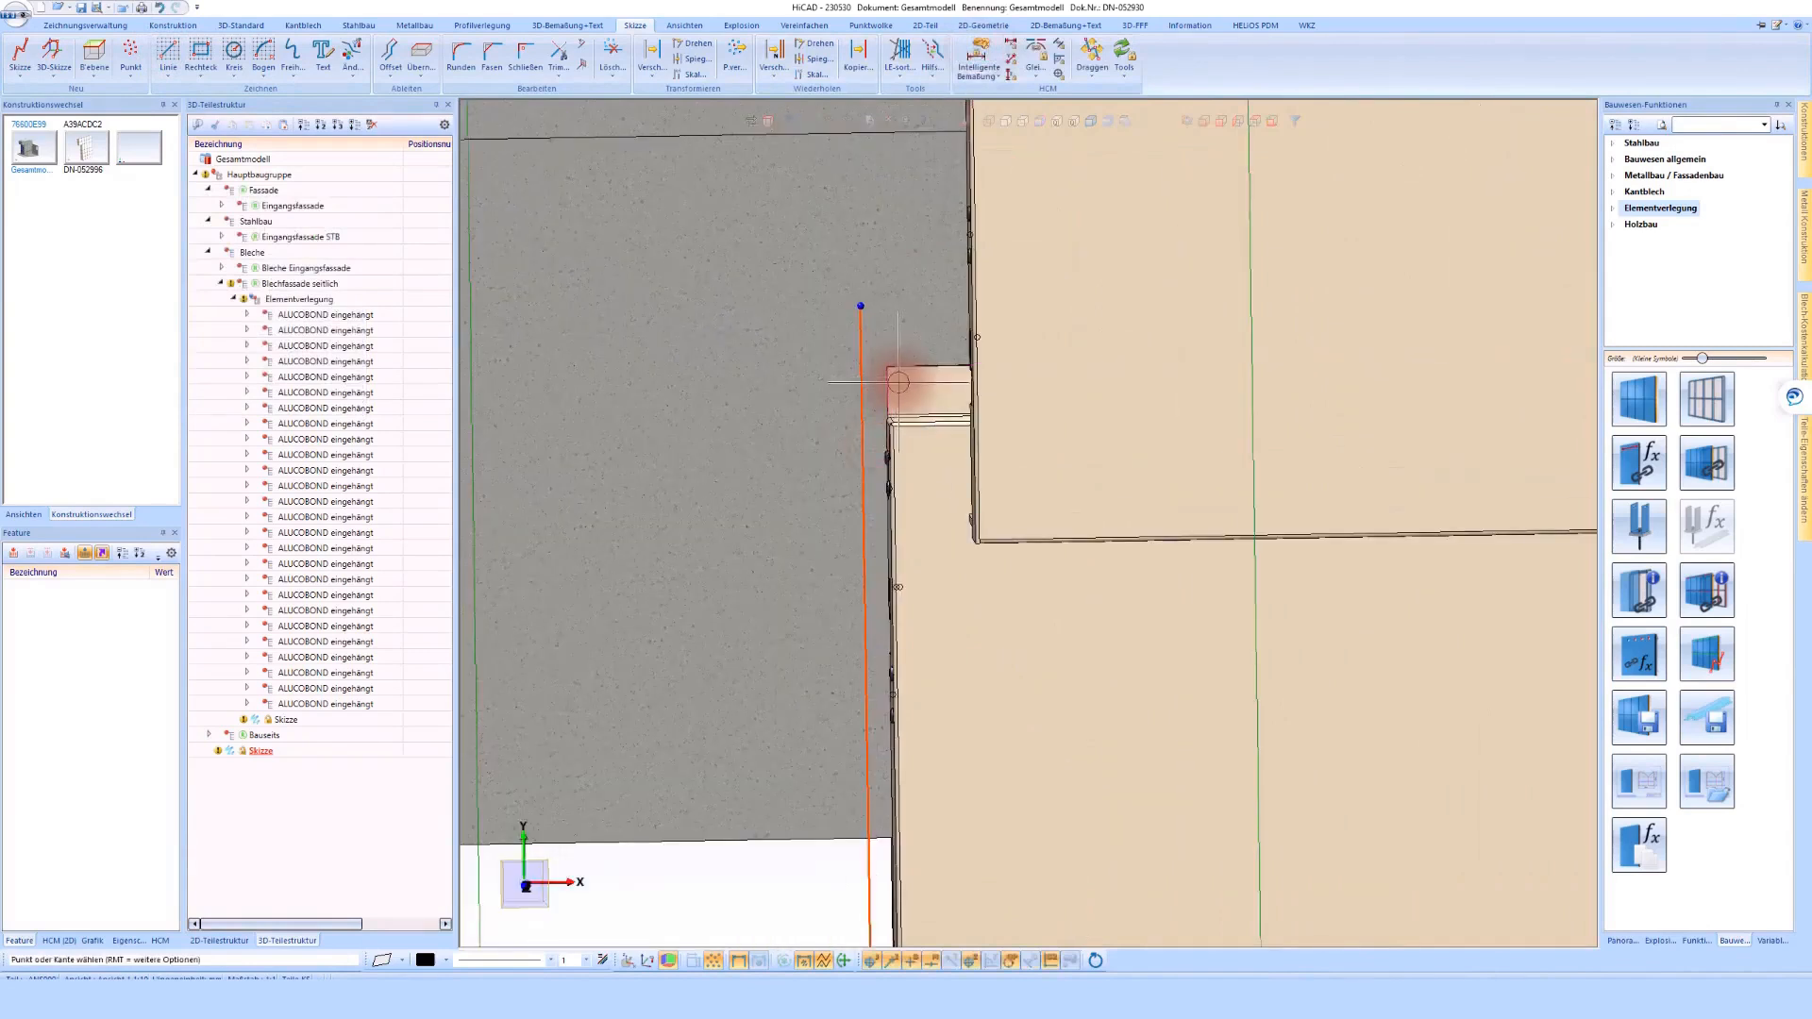
click(940, 262)
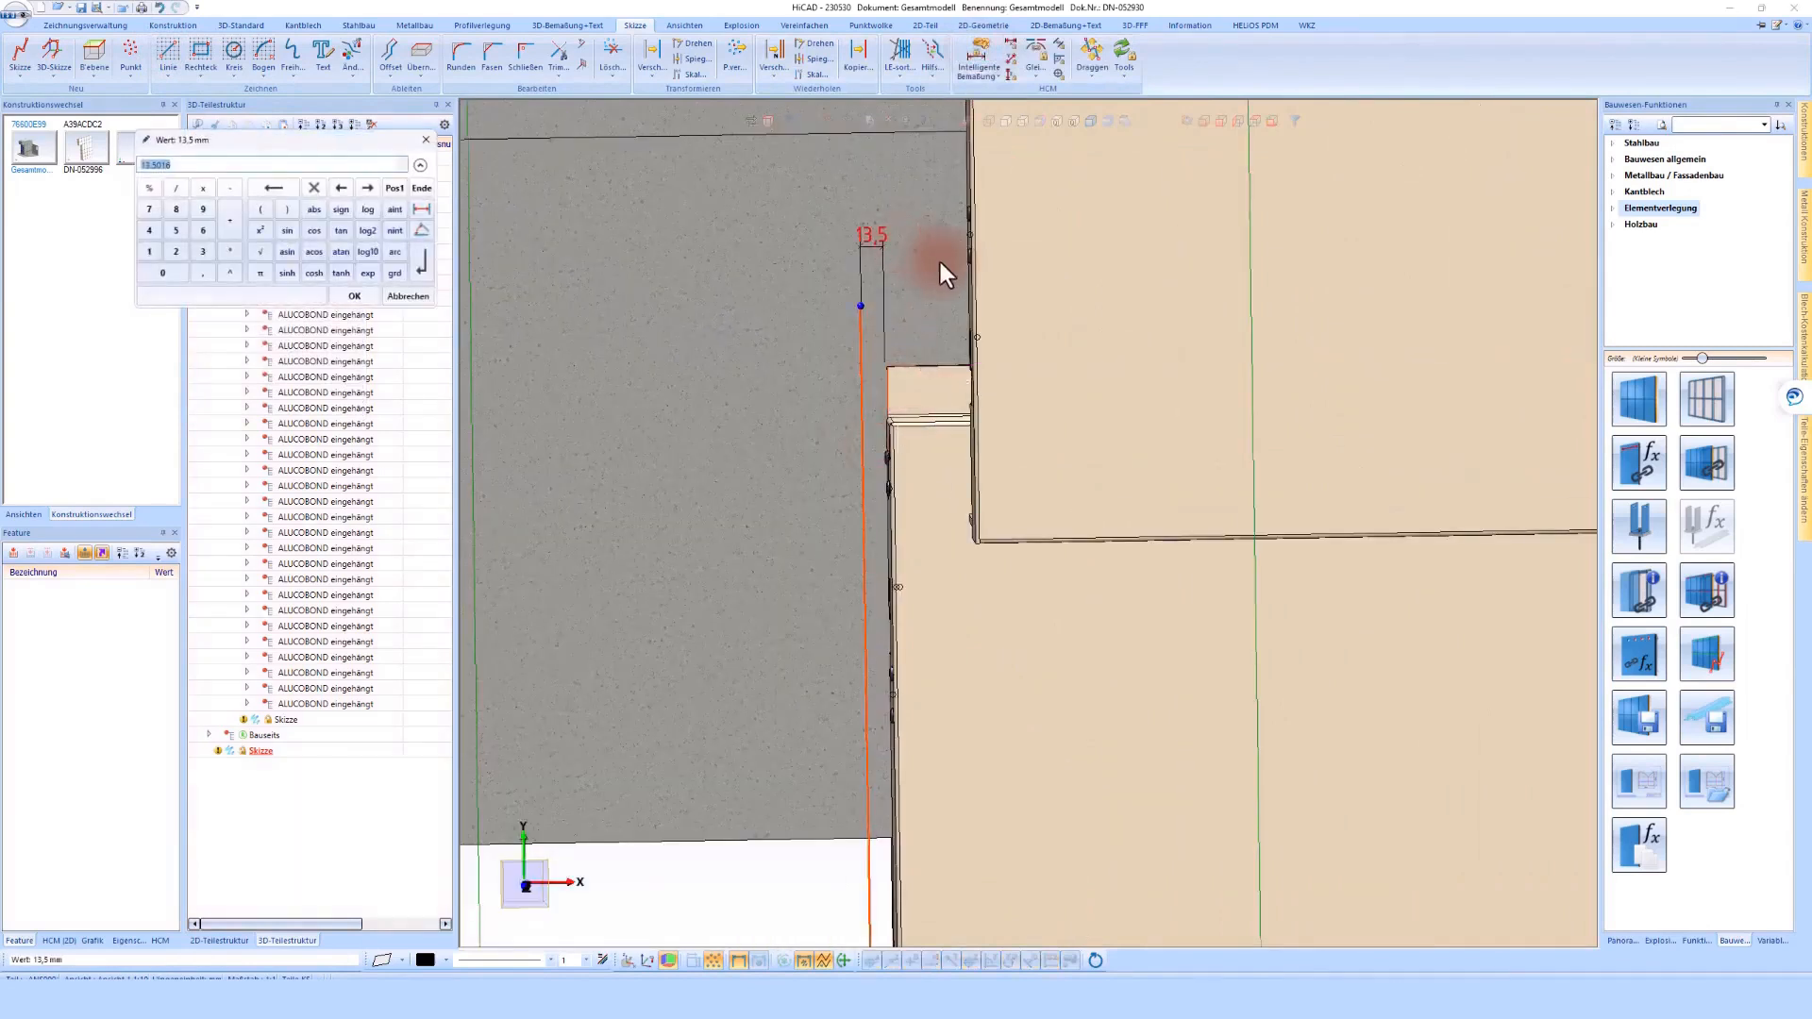
text(10)
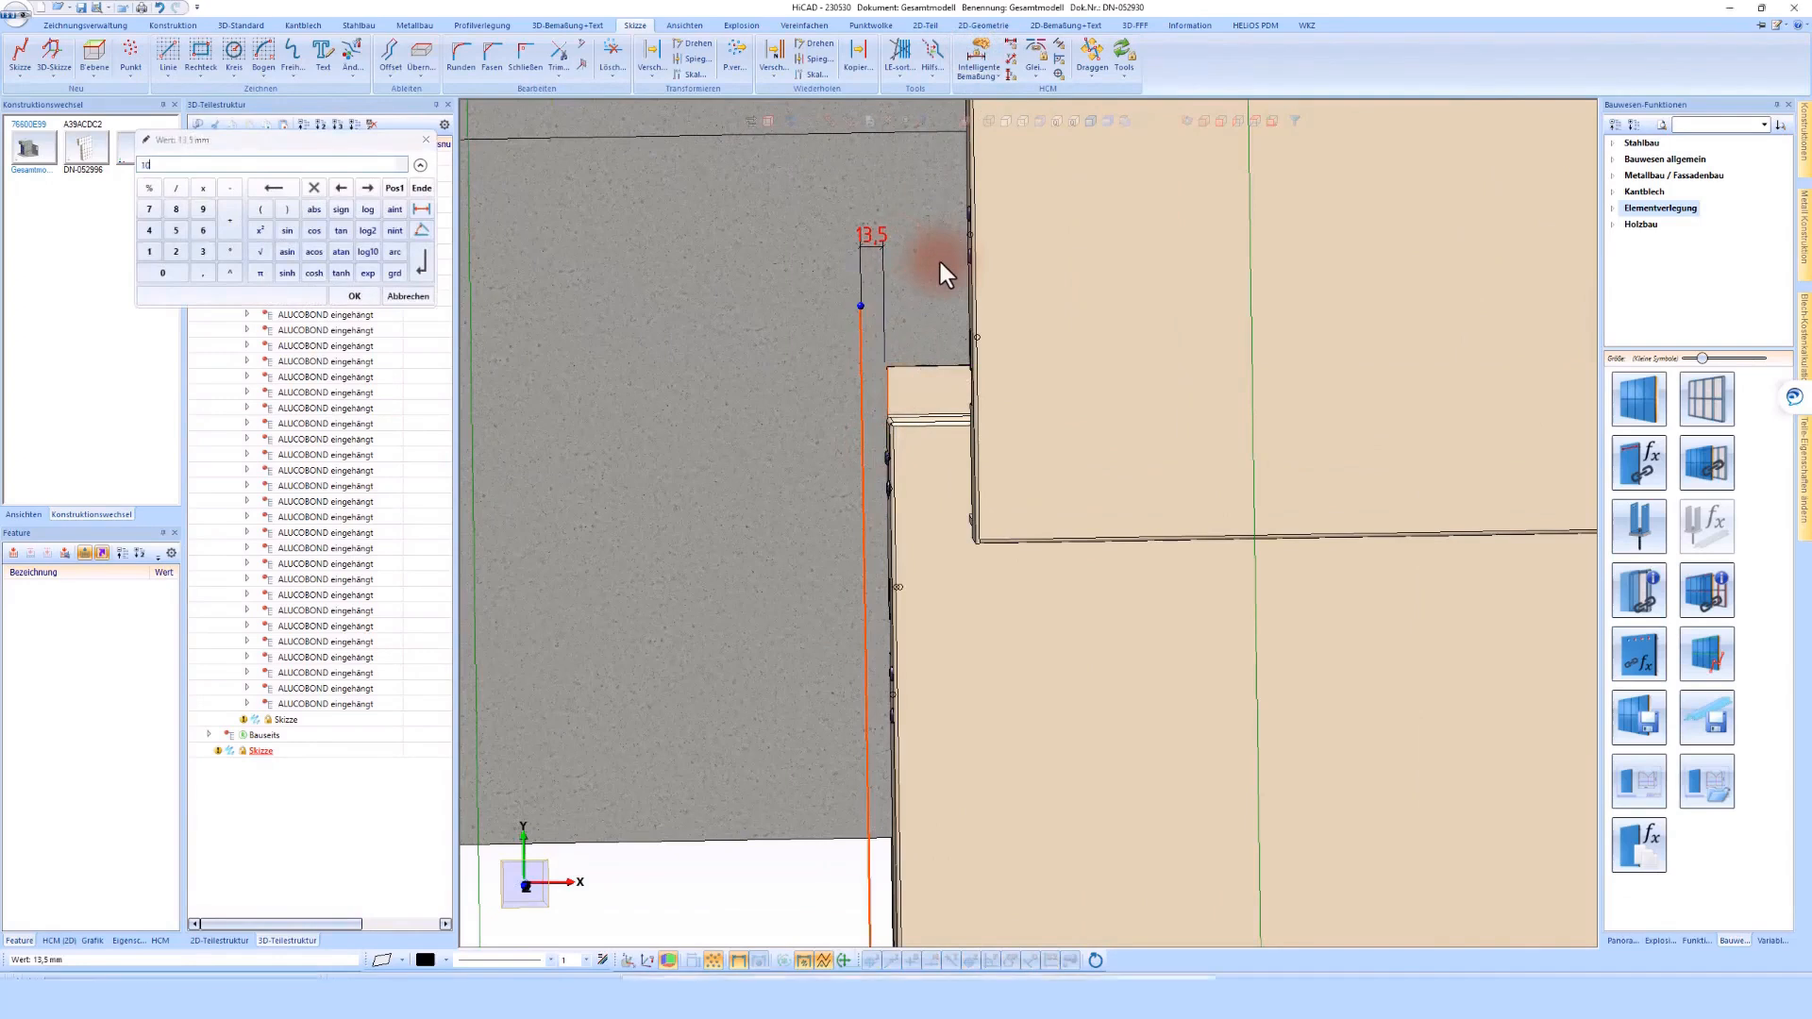
key(Return)
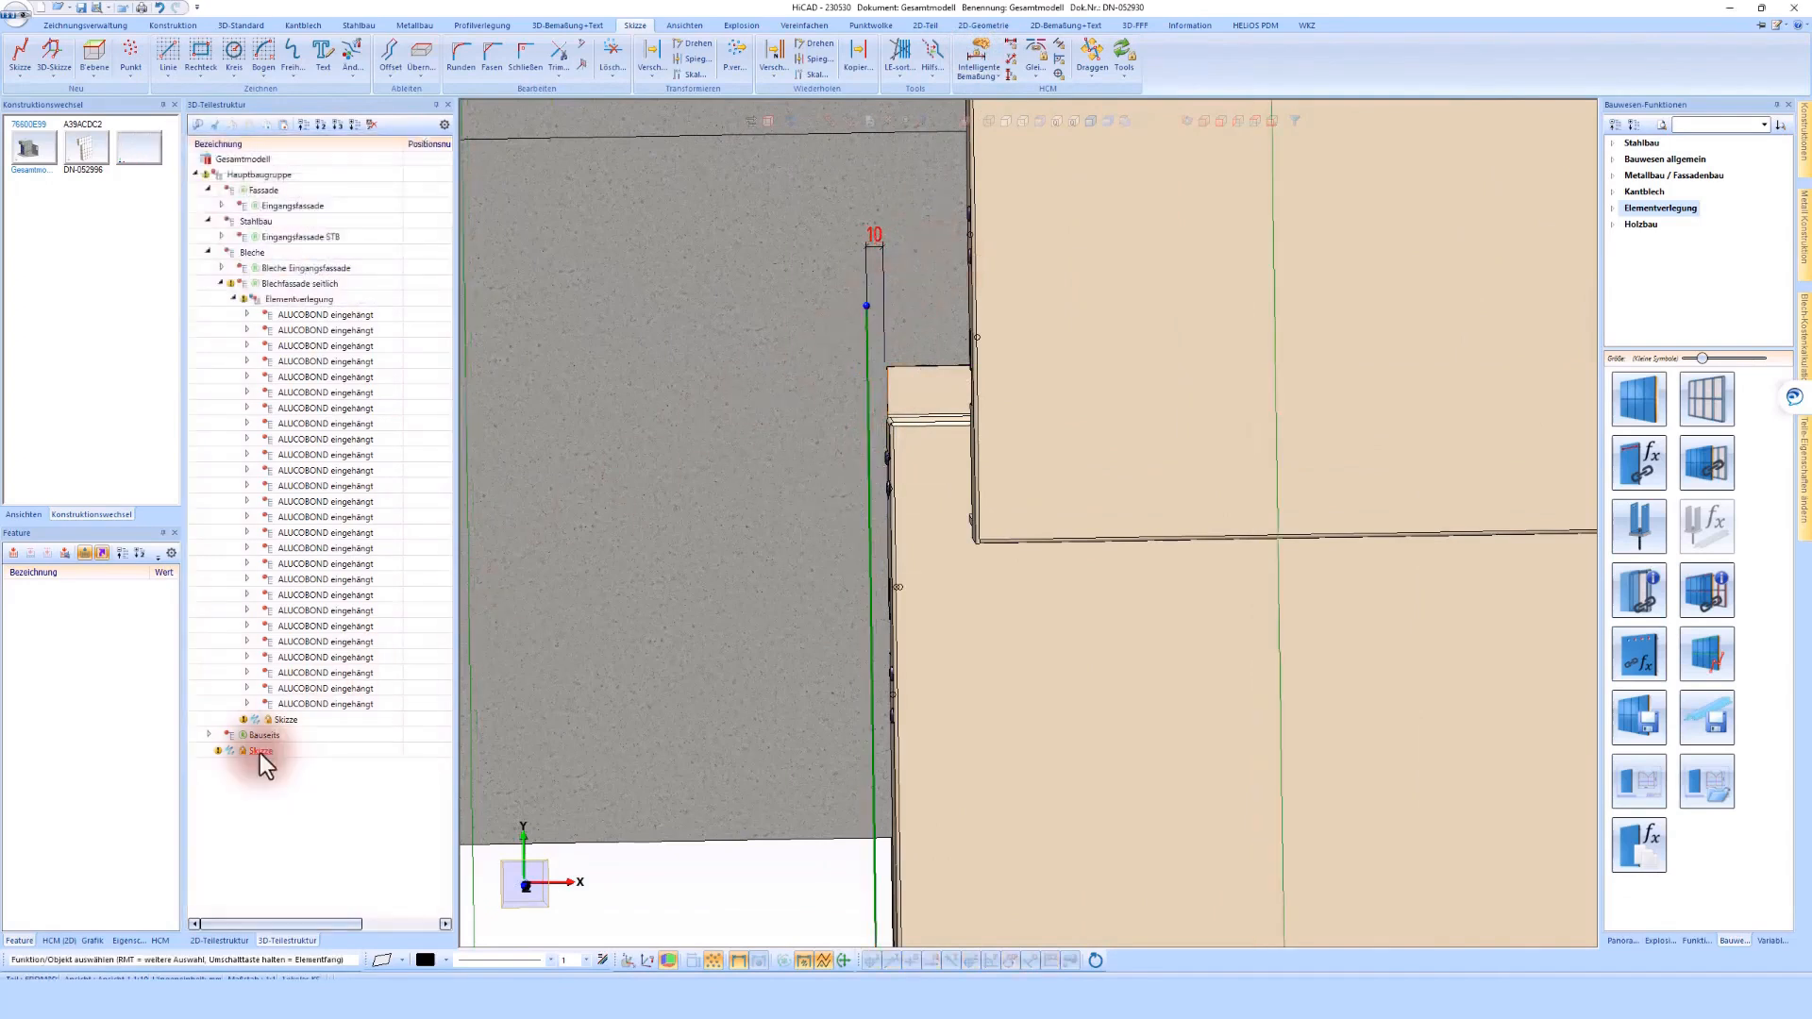
Rename the new sketch to Uk seitlich and move it into the Blechfassade seitlich assembly
double_click(259, 753)
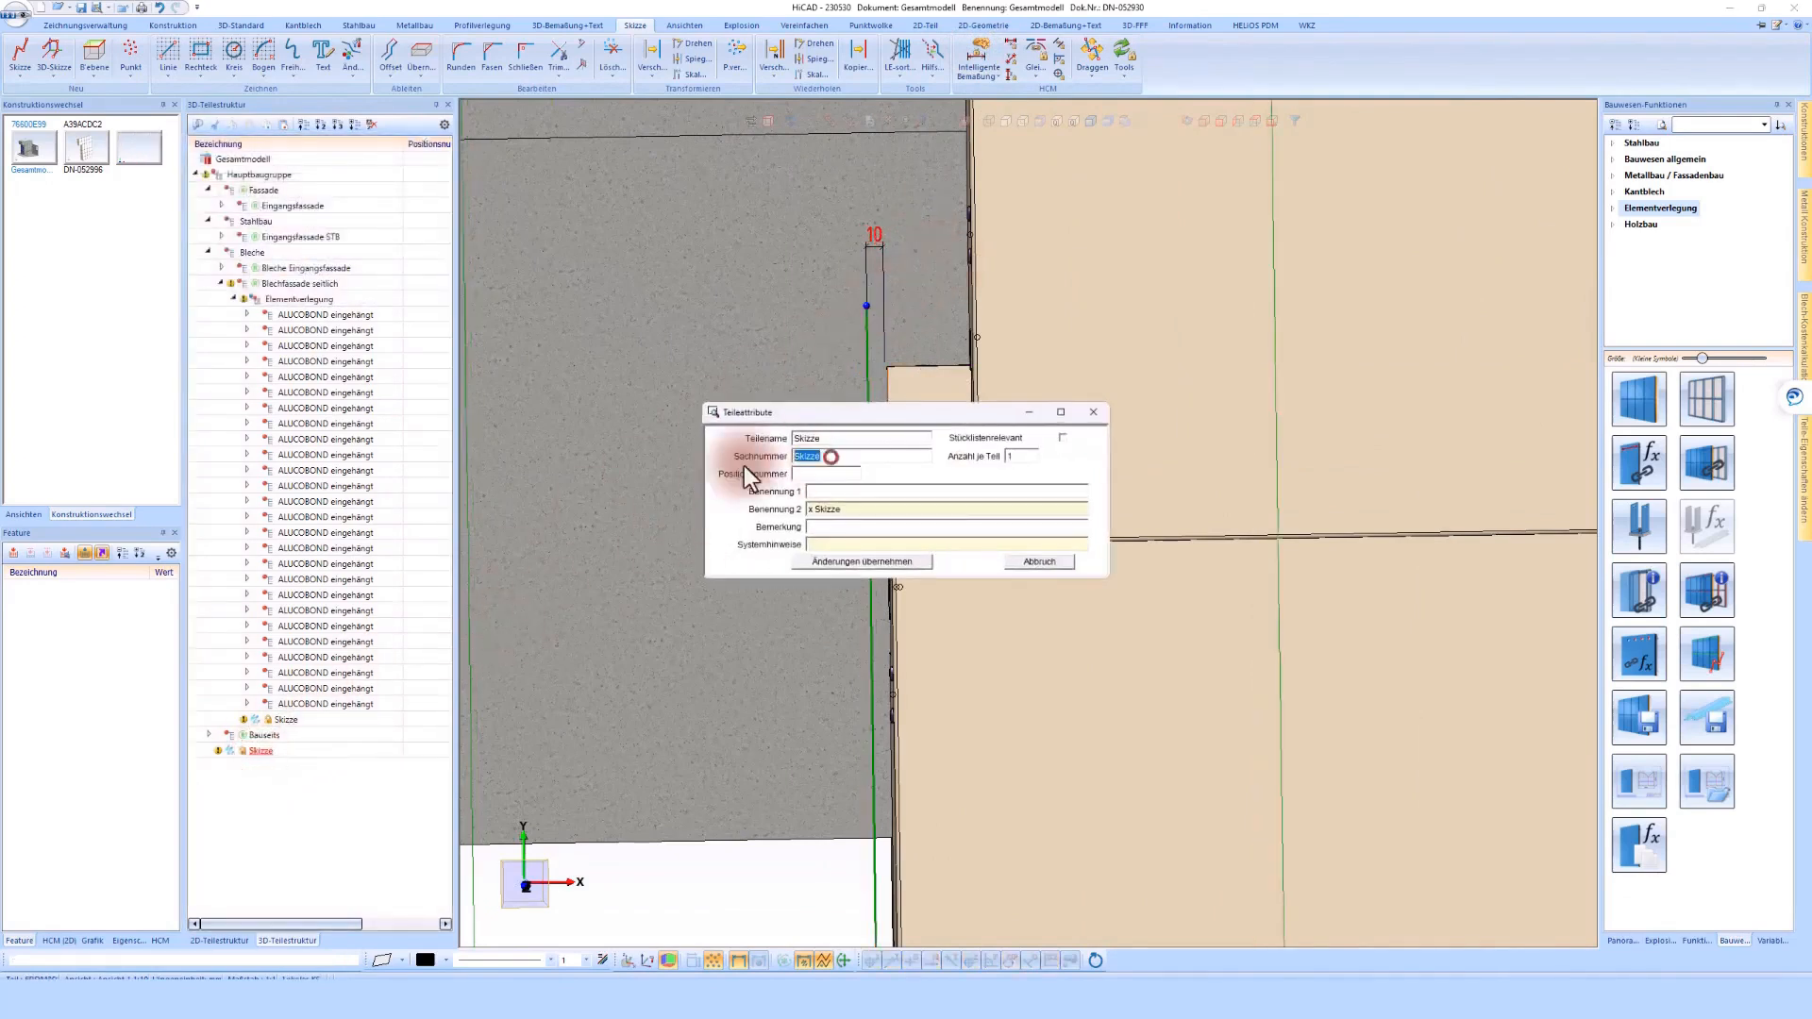
text(Uk seitlich)
click(841, 563)
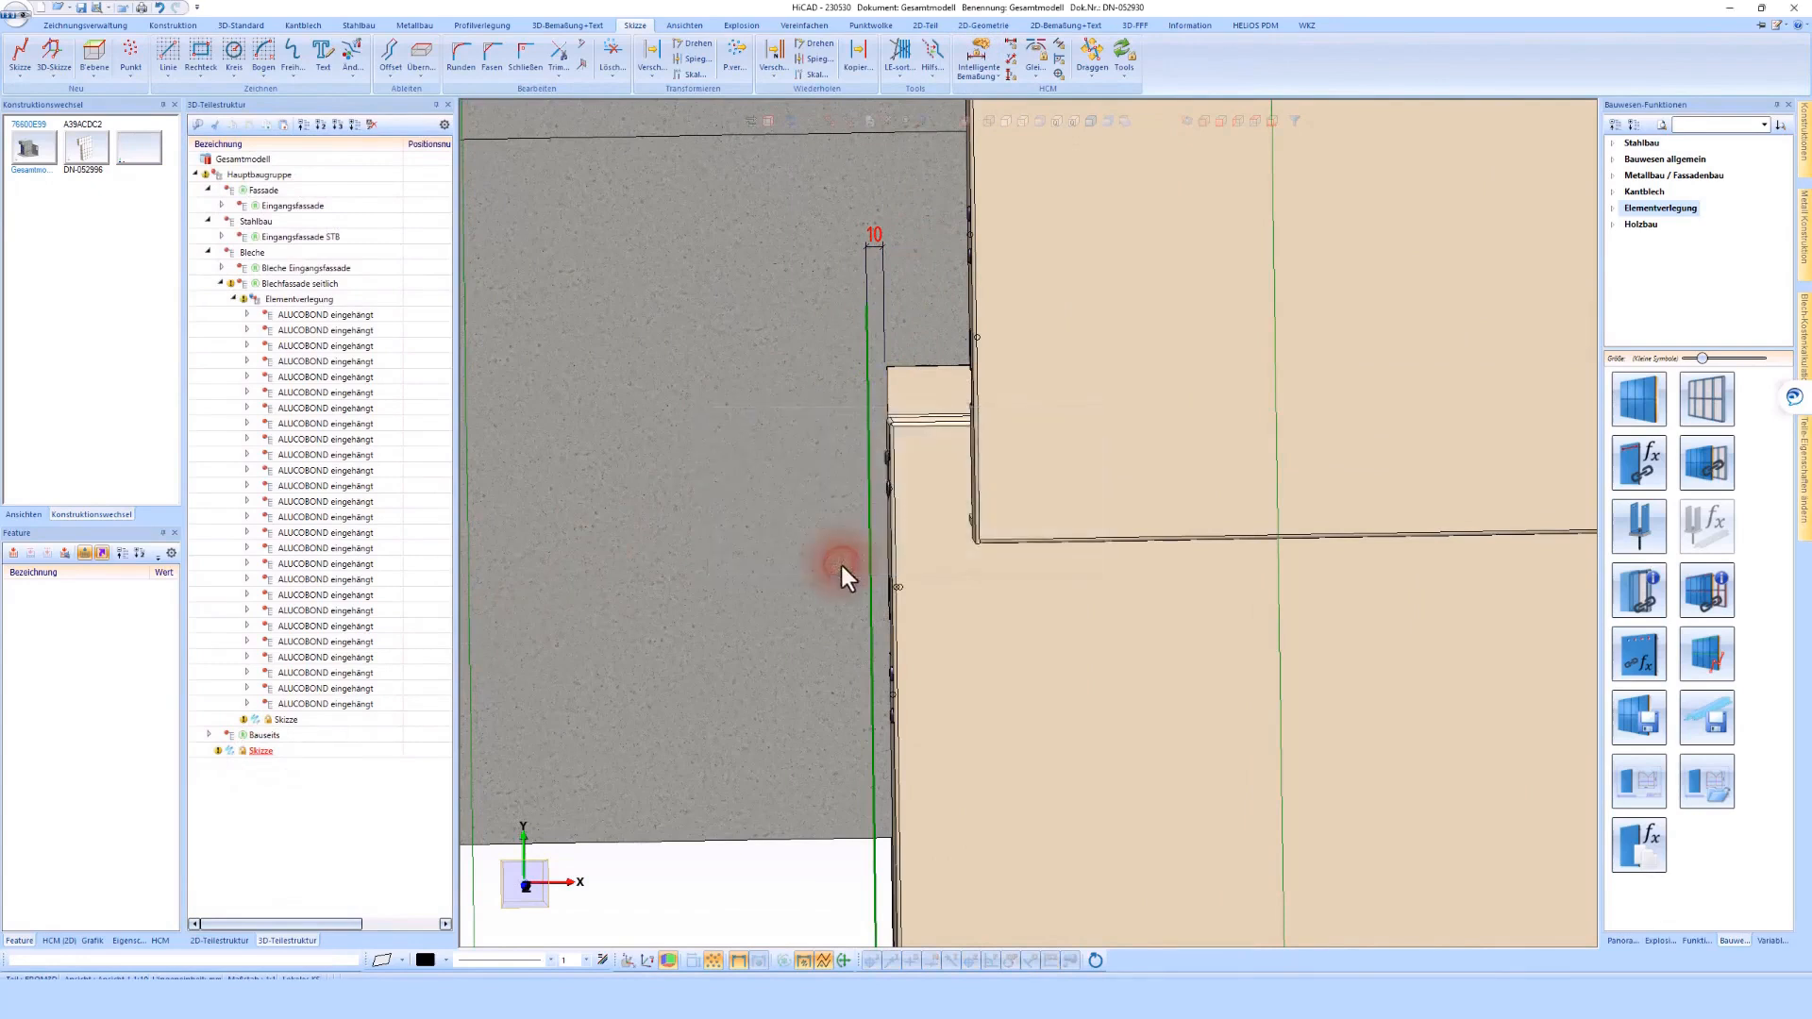
drag(275, 753, 288, 291)
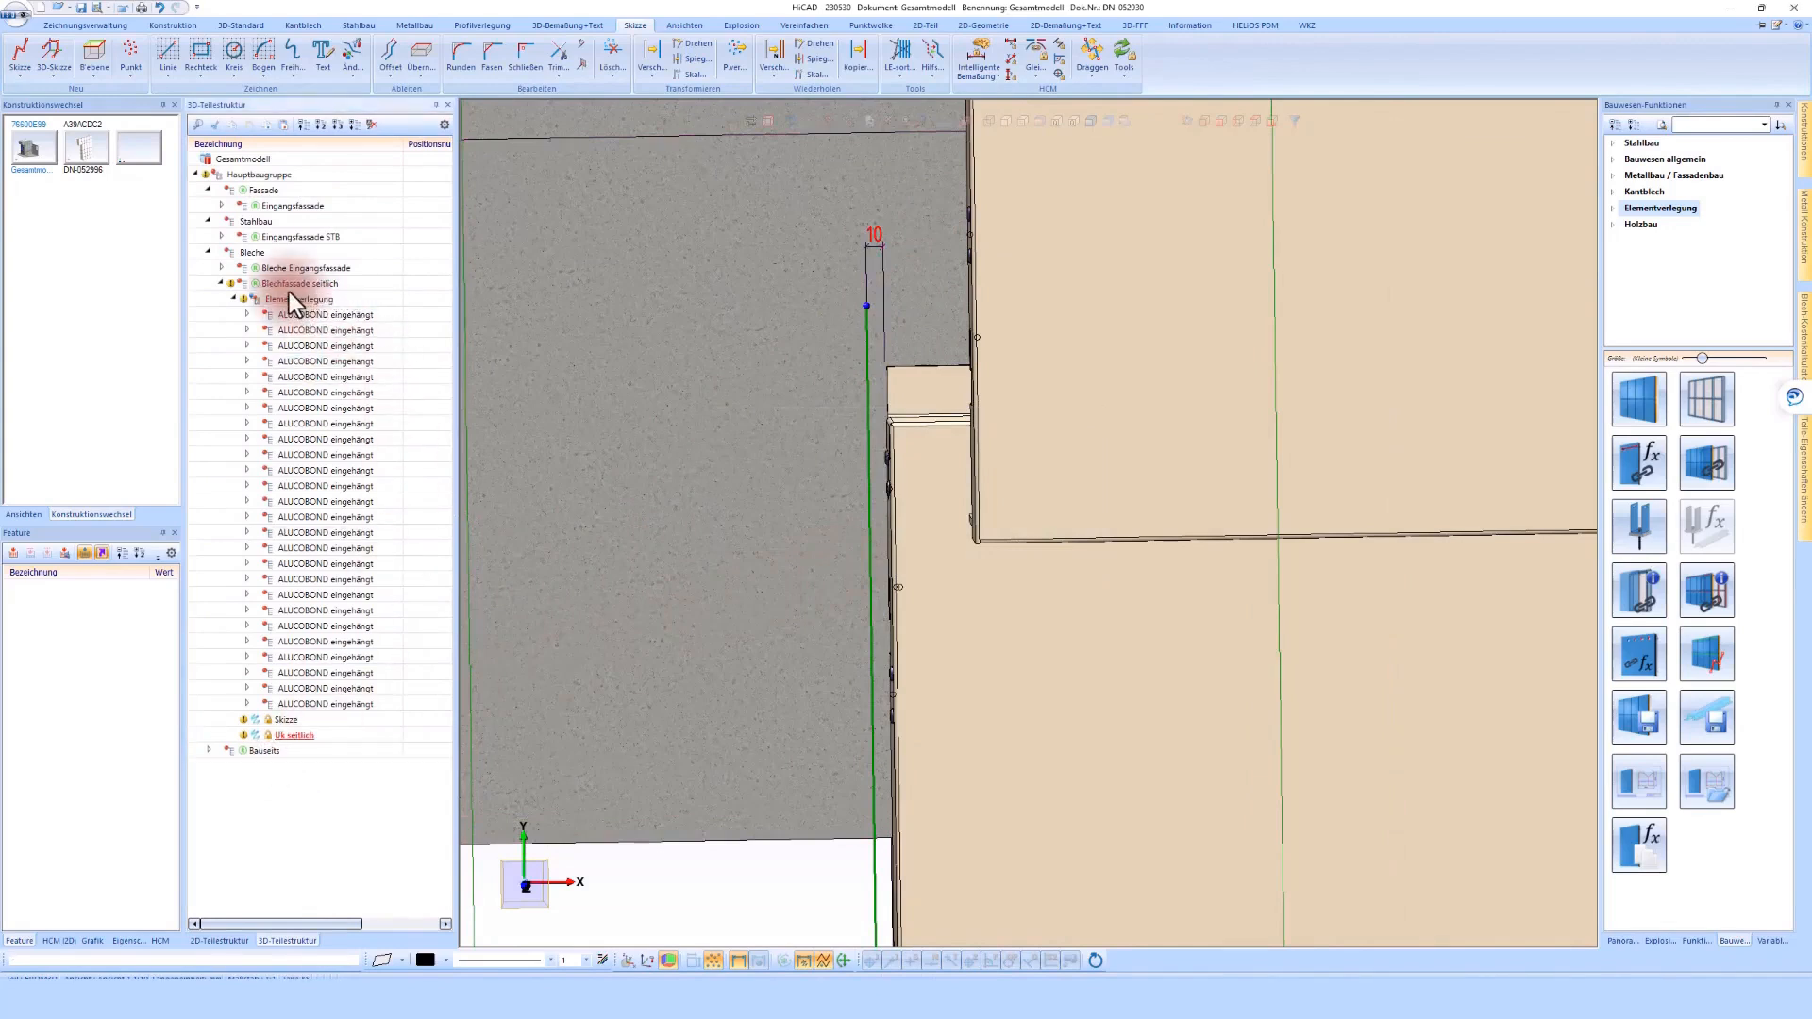
Update the referenced Blechfassade seitlich assembly and switch to its own drawing
scroll(897, 401, down, 5)
scroll(904, 400, down, 10)
middle_drag(909, 393, 968, 432)
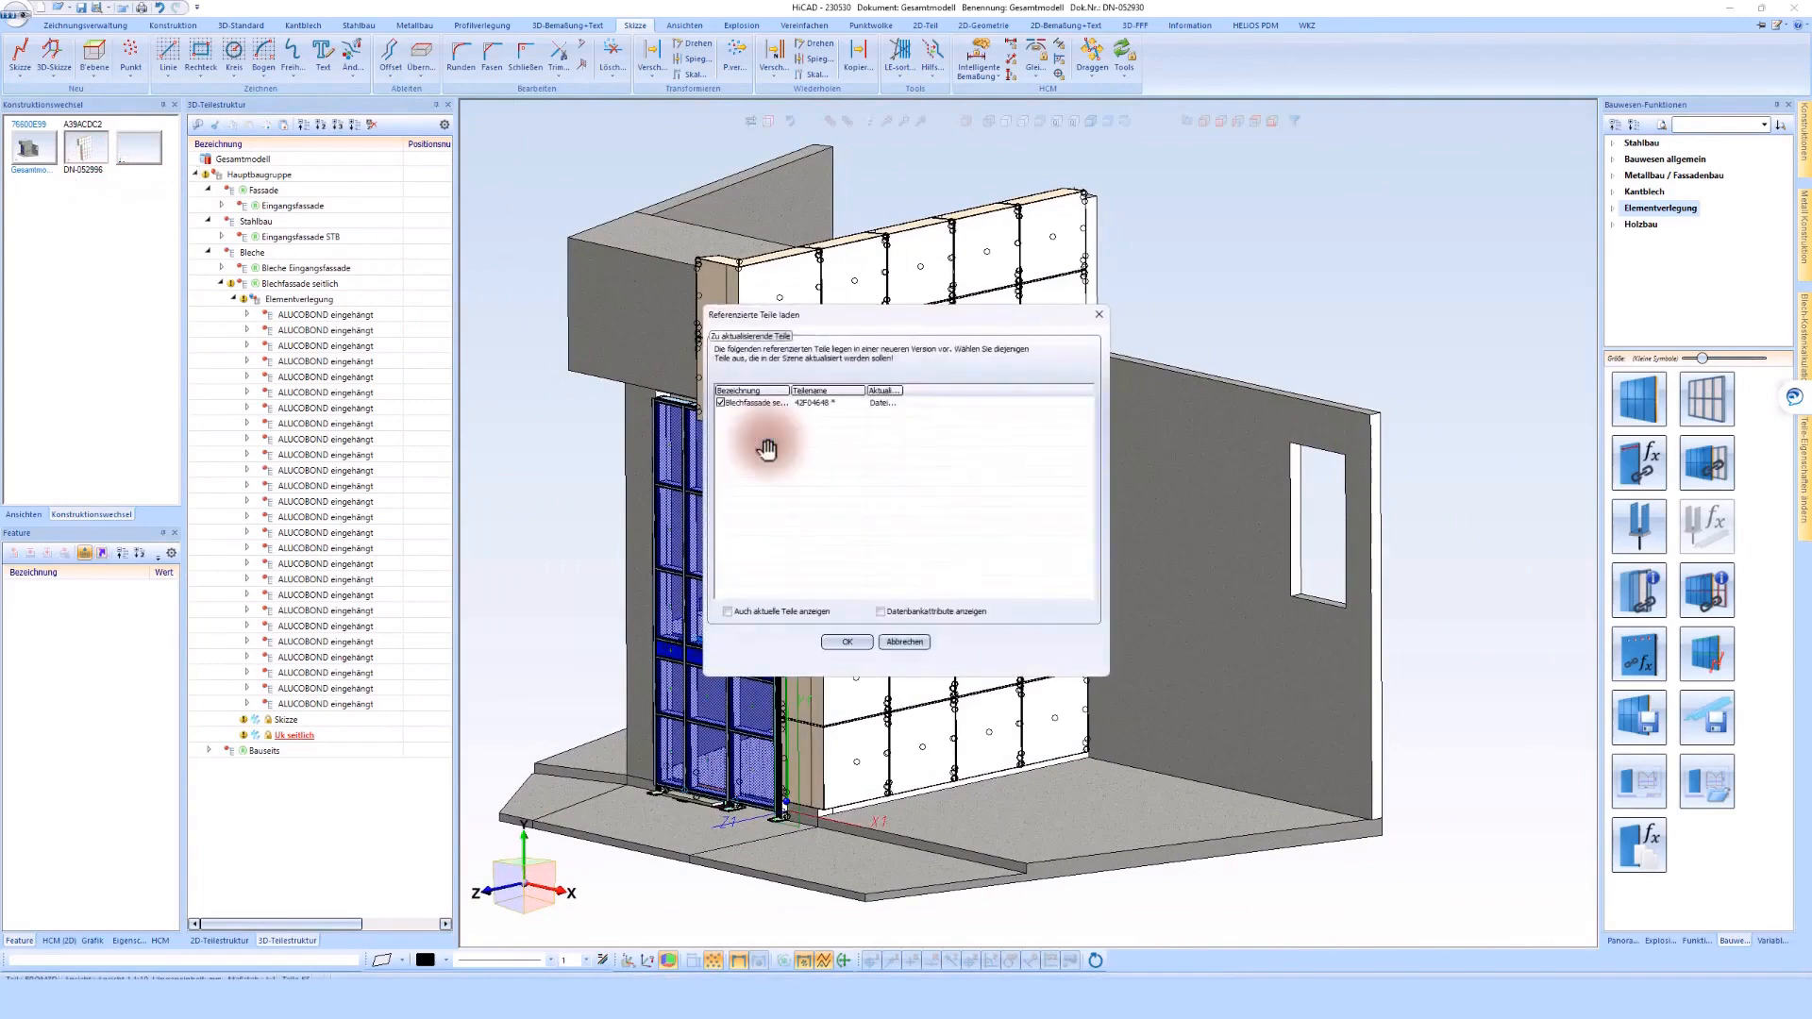
click(853, 646)
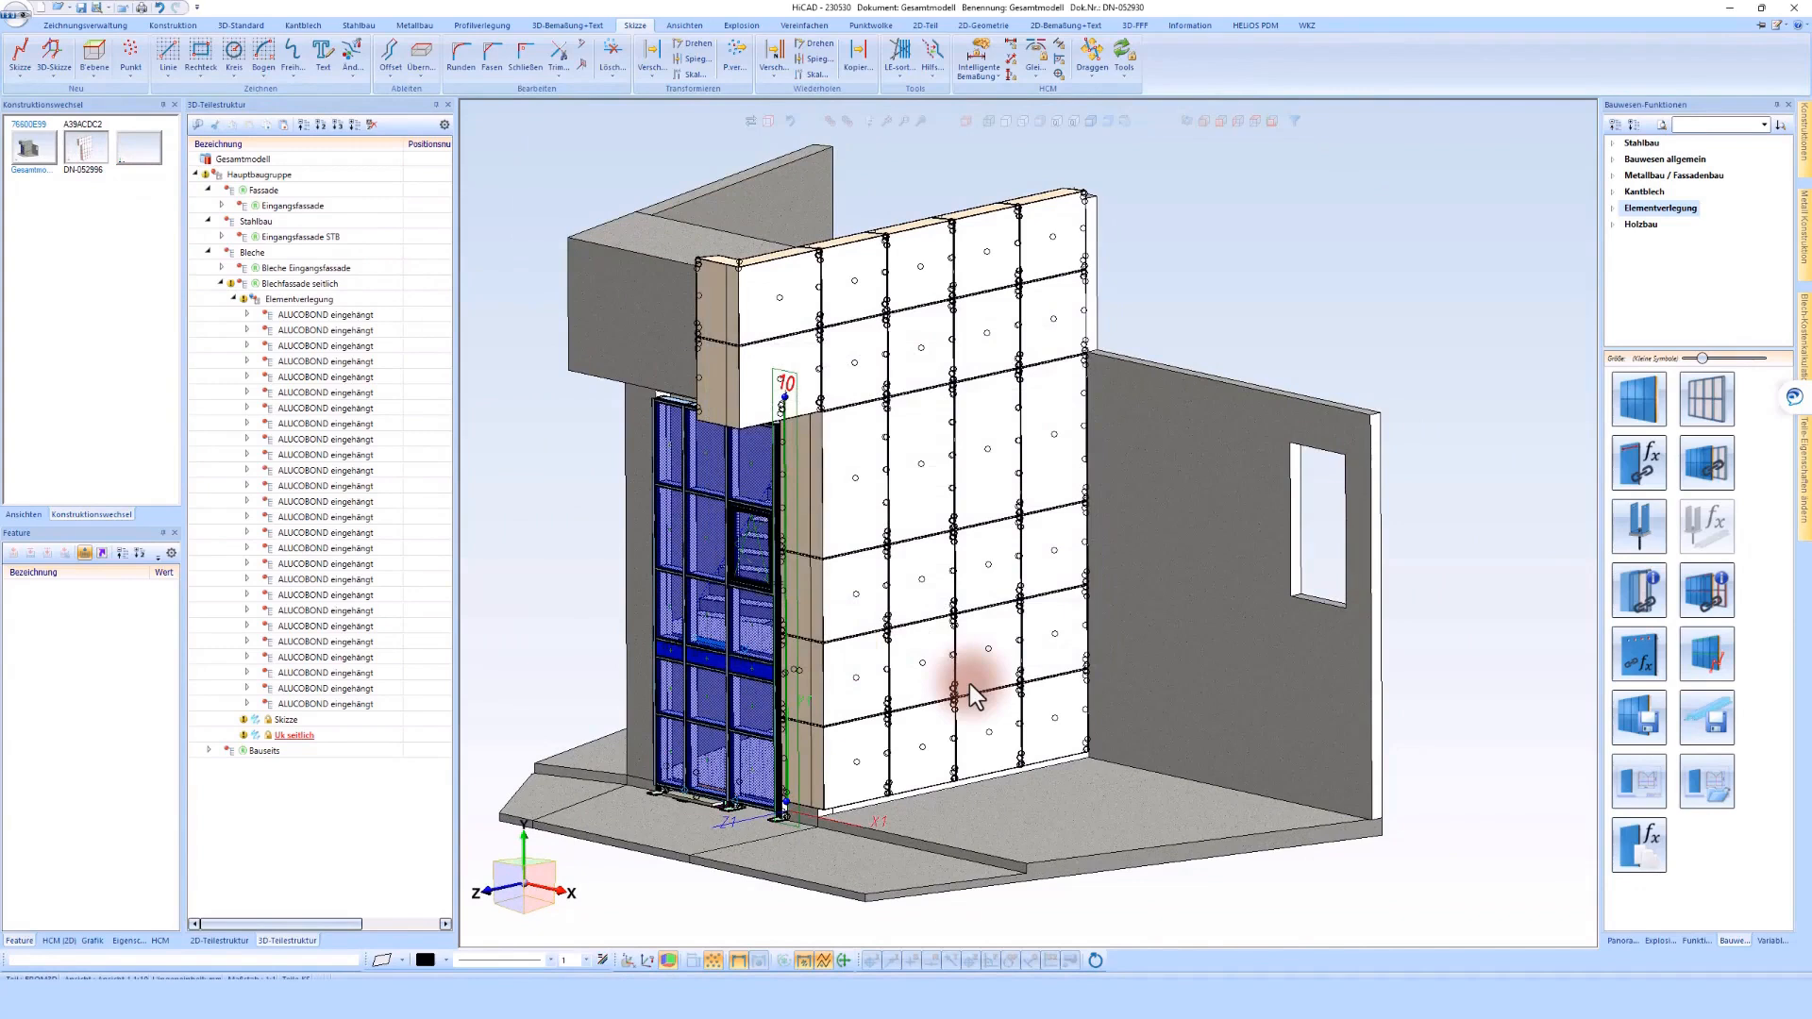
key(ctrl+Tab)
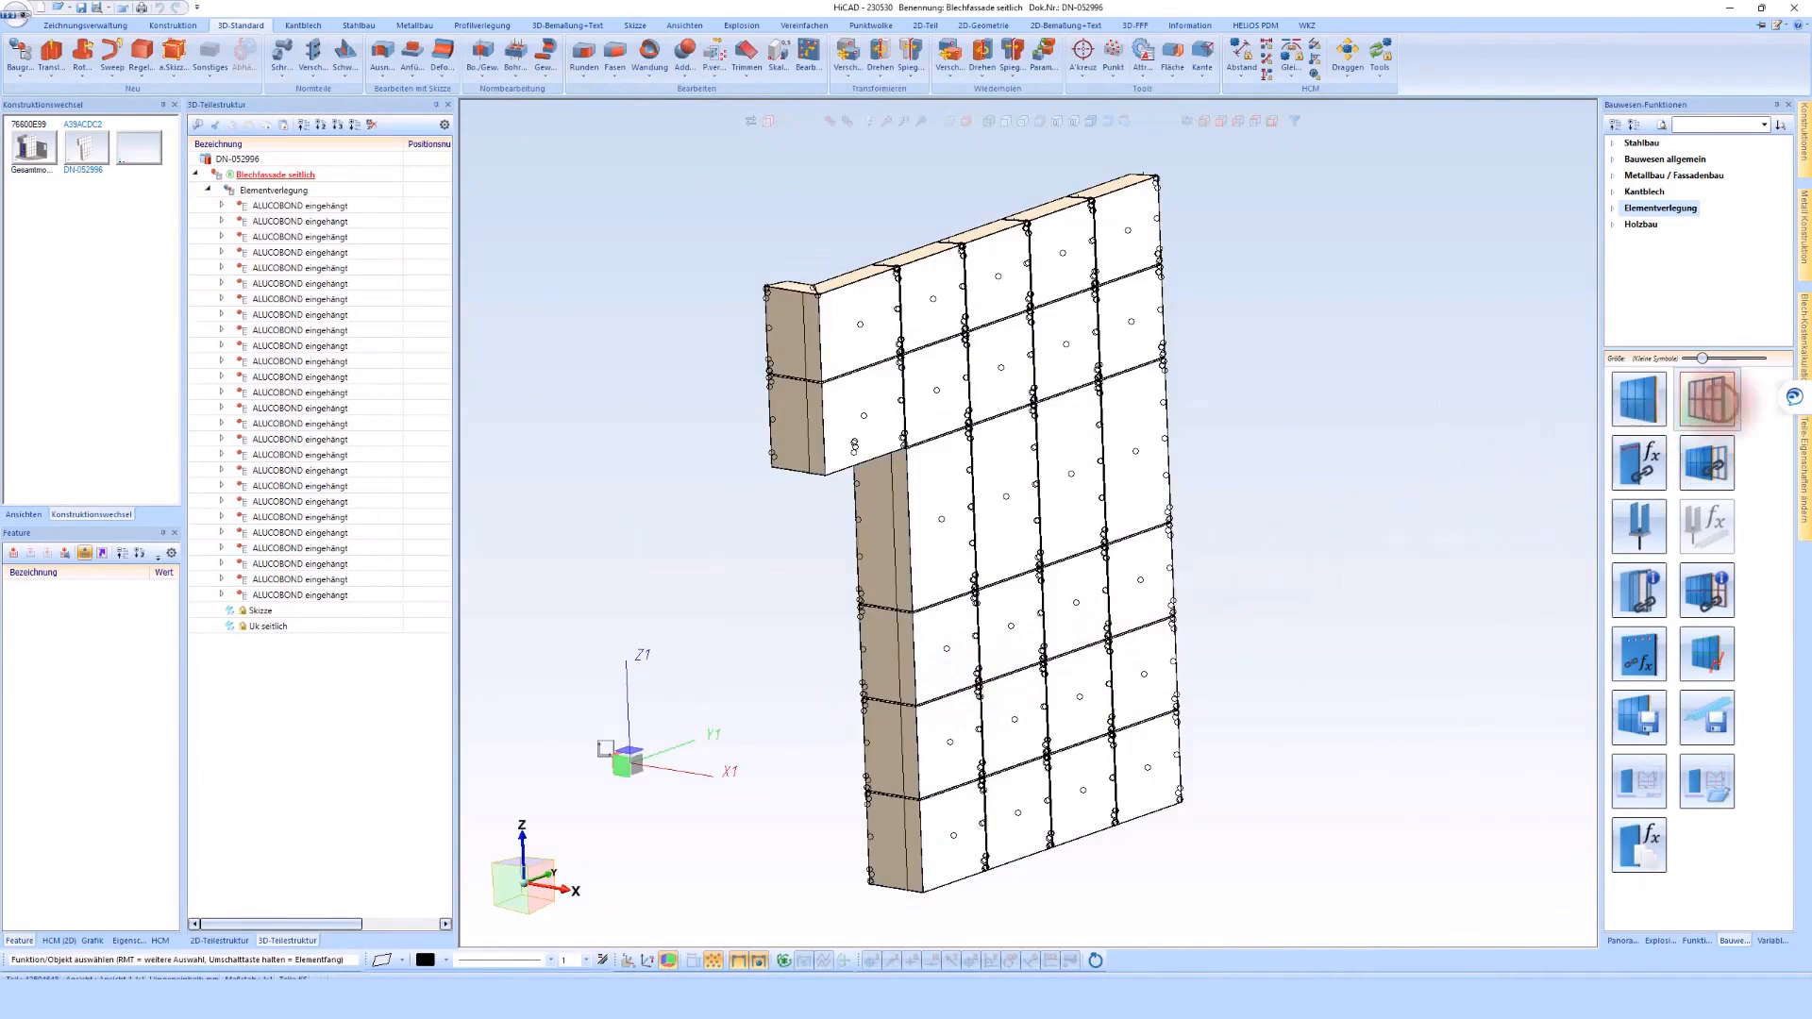
Start a substructure on the vertical lines of Skizze and choose the variant ALUCOBOND eingehängt Unterkonstruktion
click(1708, 398)
drag(379, 31, 695, 109)
click(251, 611)
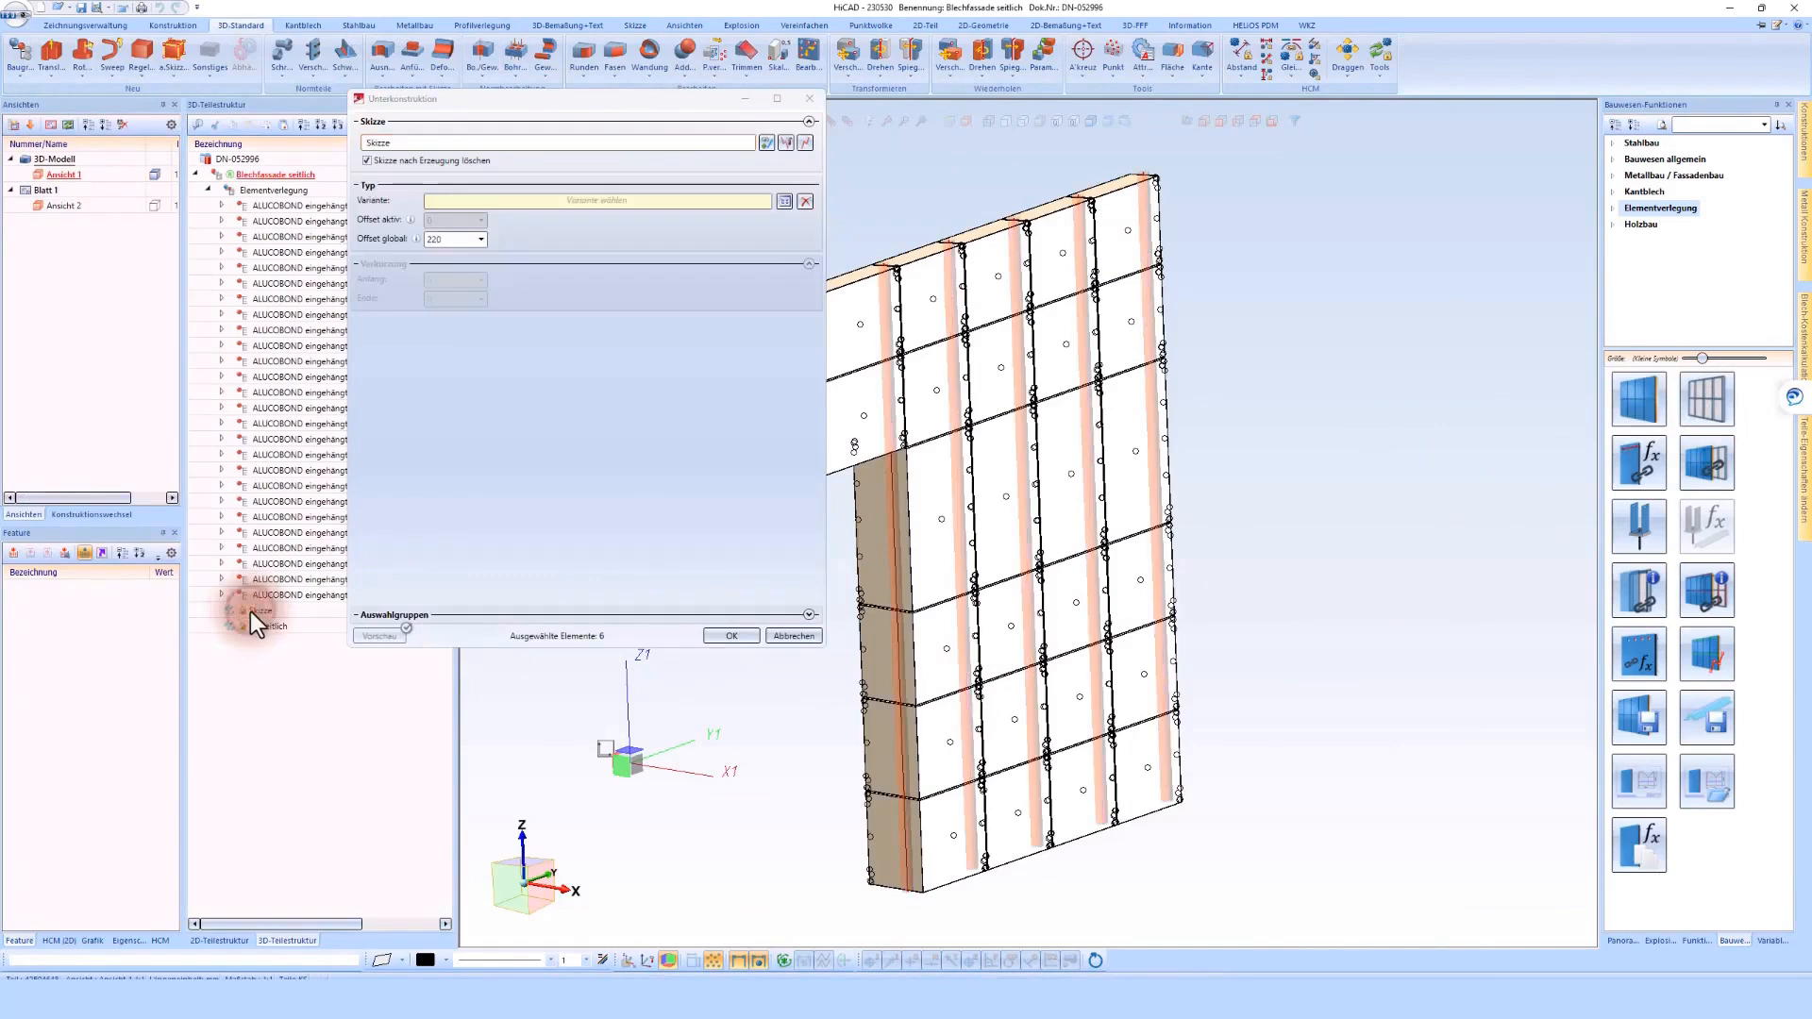
click(782, 202)
click(521, 276)
click(766, 217)
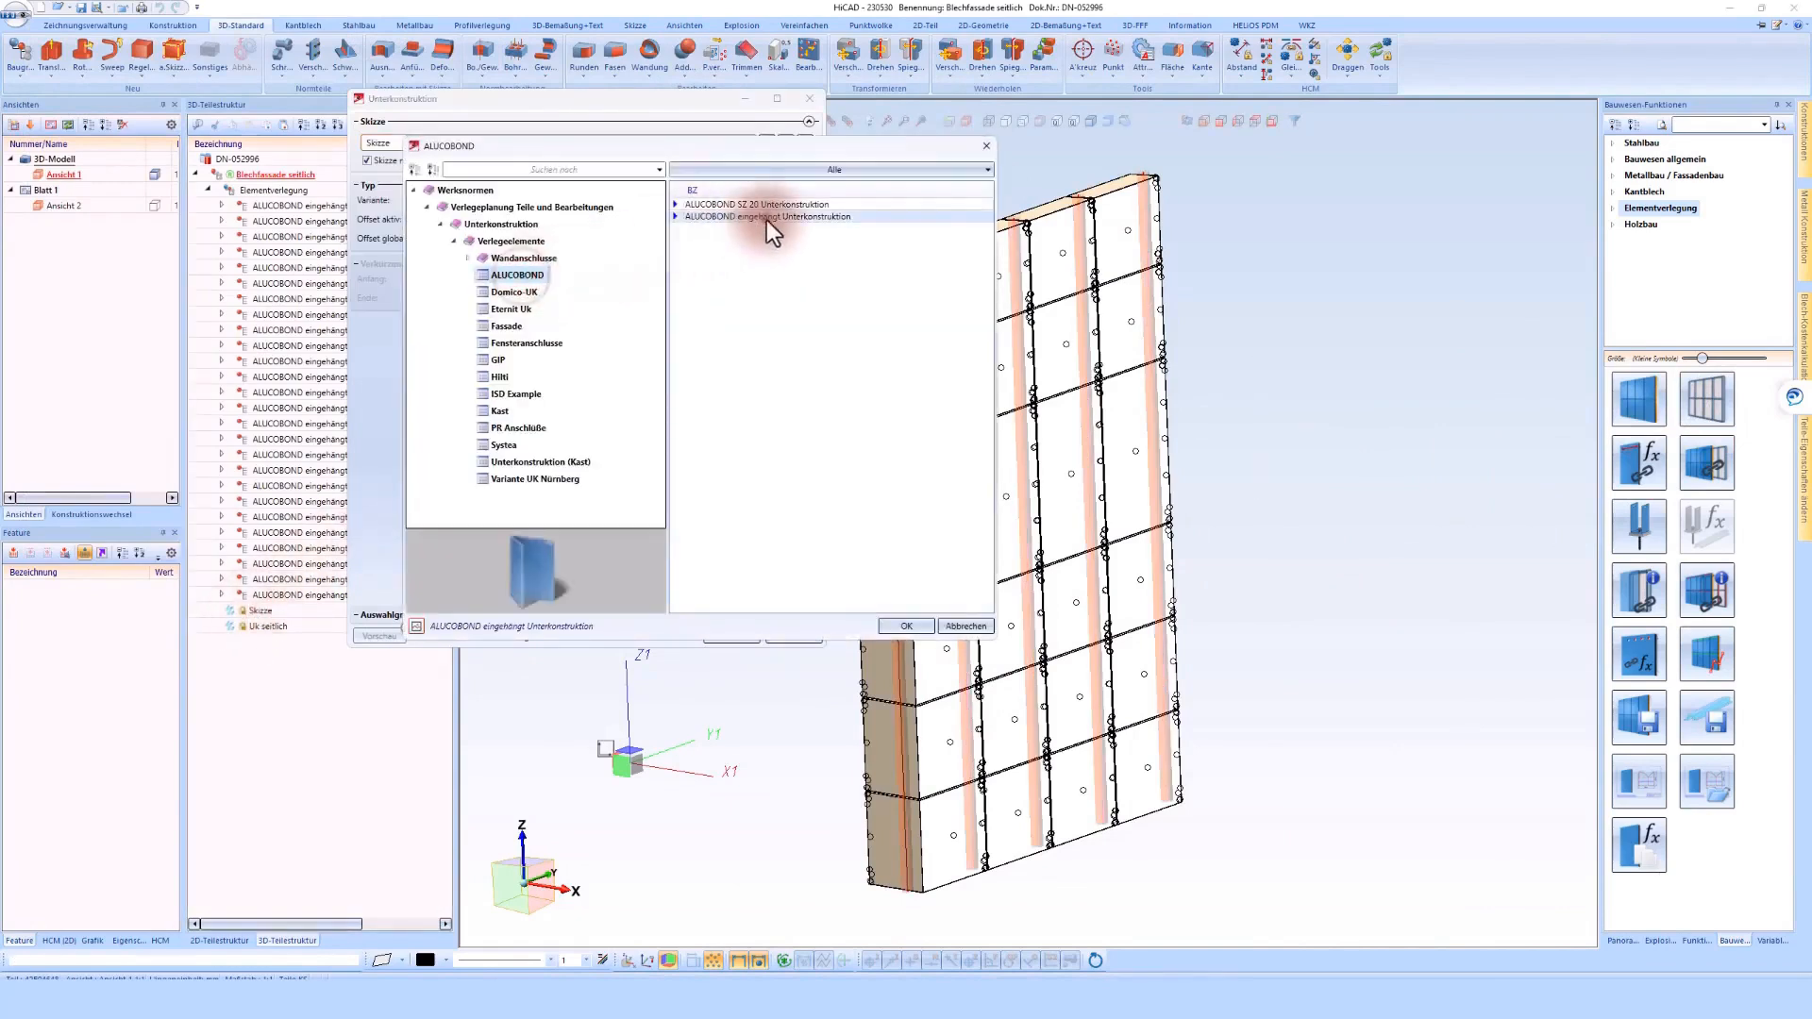
click(901, 625)
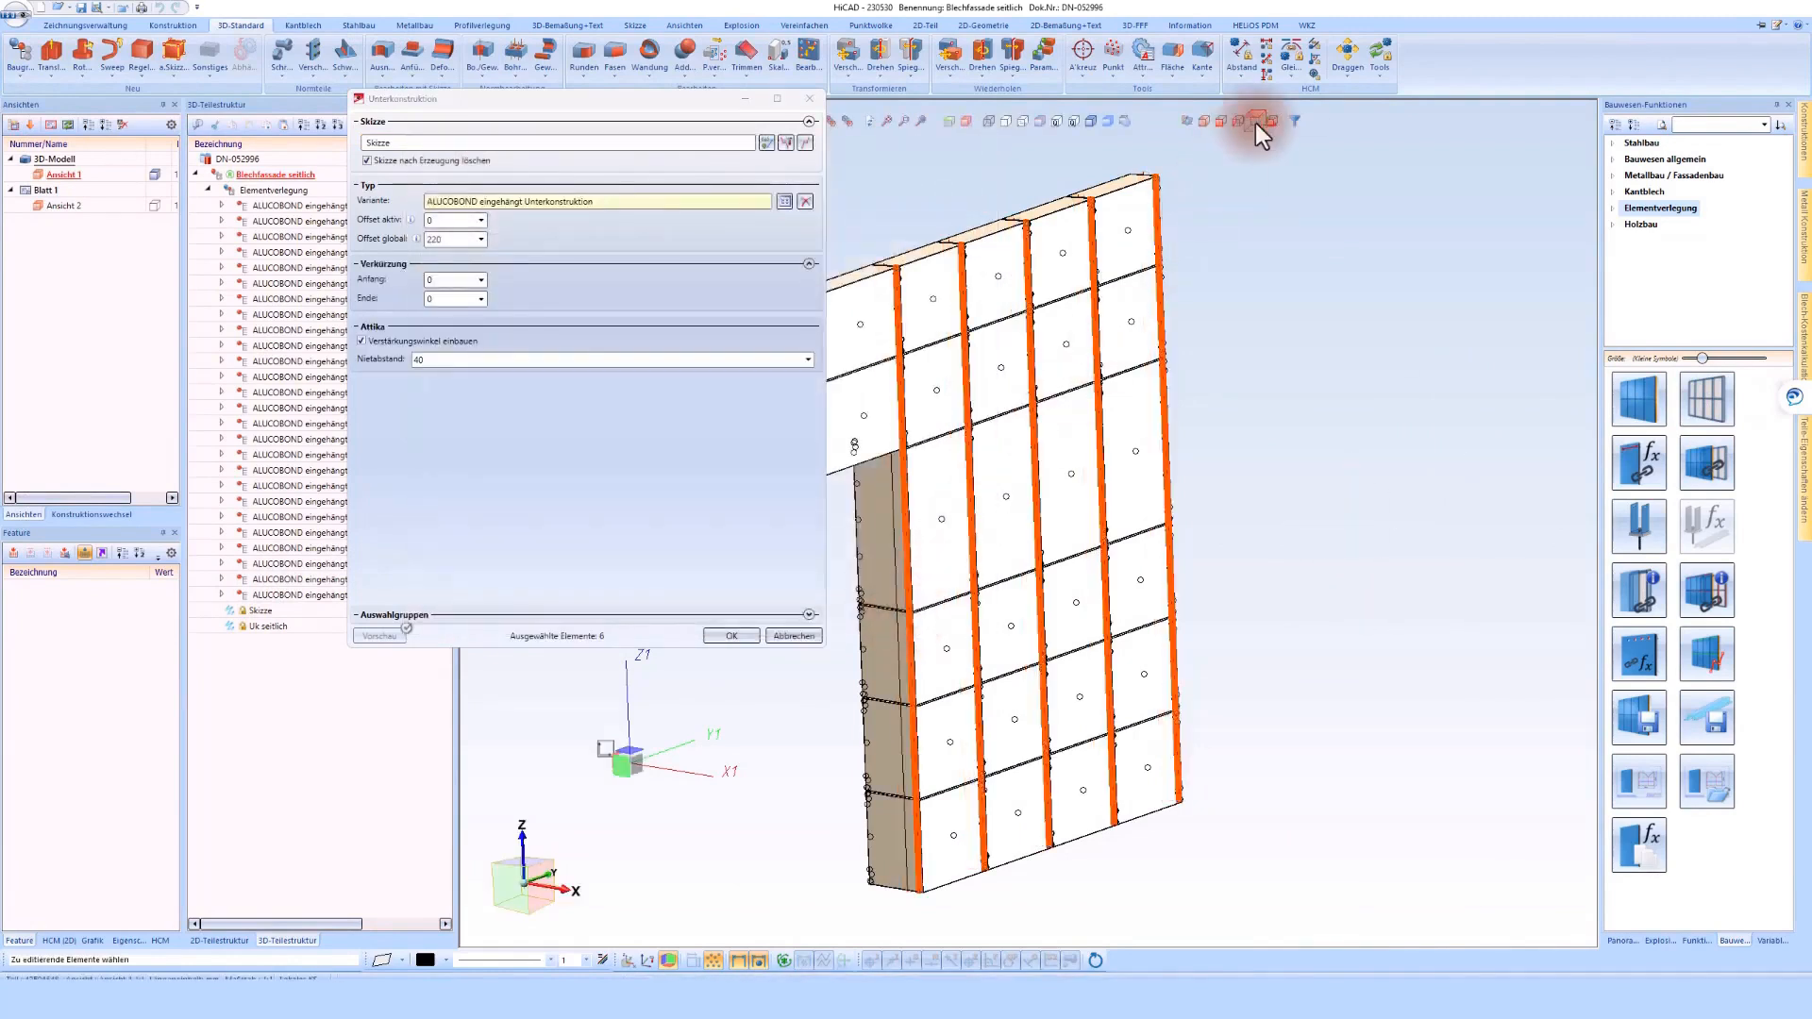
Set the substructure's global offset to 210 and check the profile position from above with hidden lines dashed
click(1255, 121)
scroll(1073, 363, up, 5)
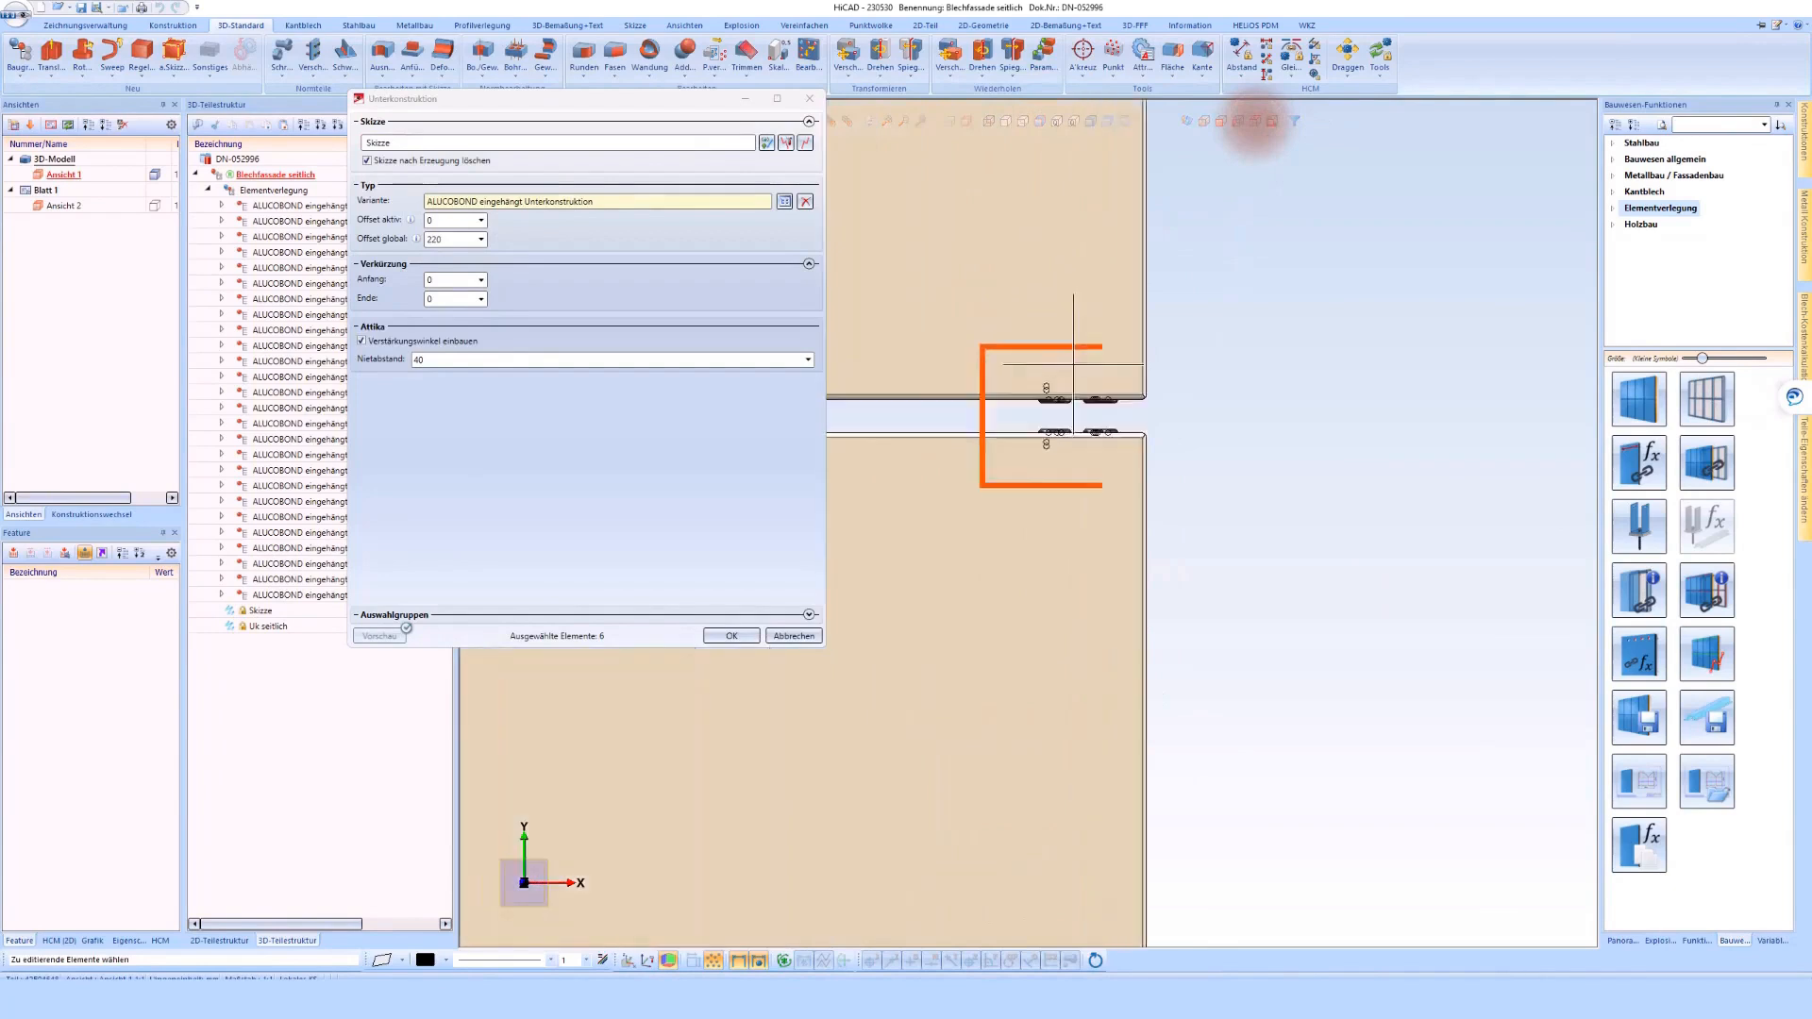
scroll(1073, 363, up, 3)
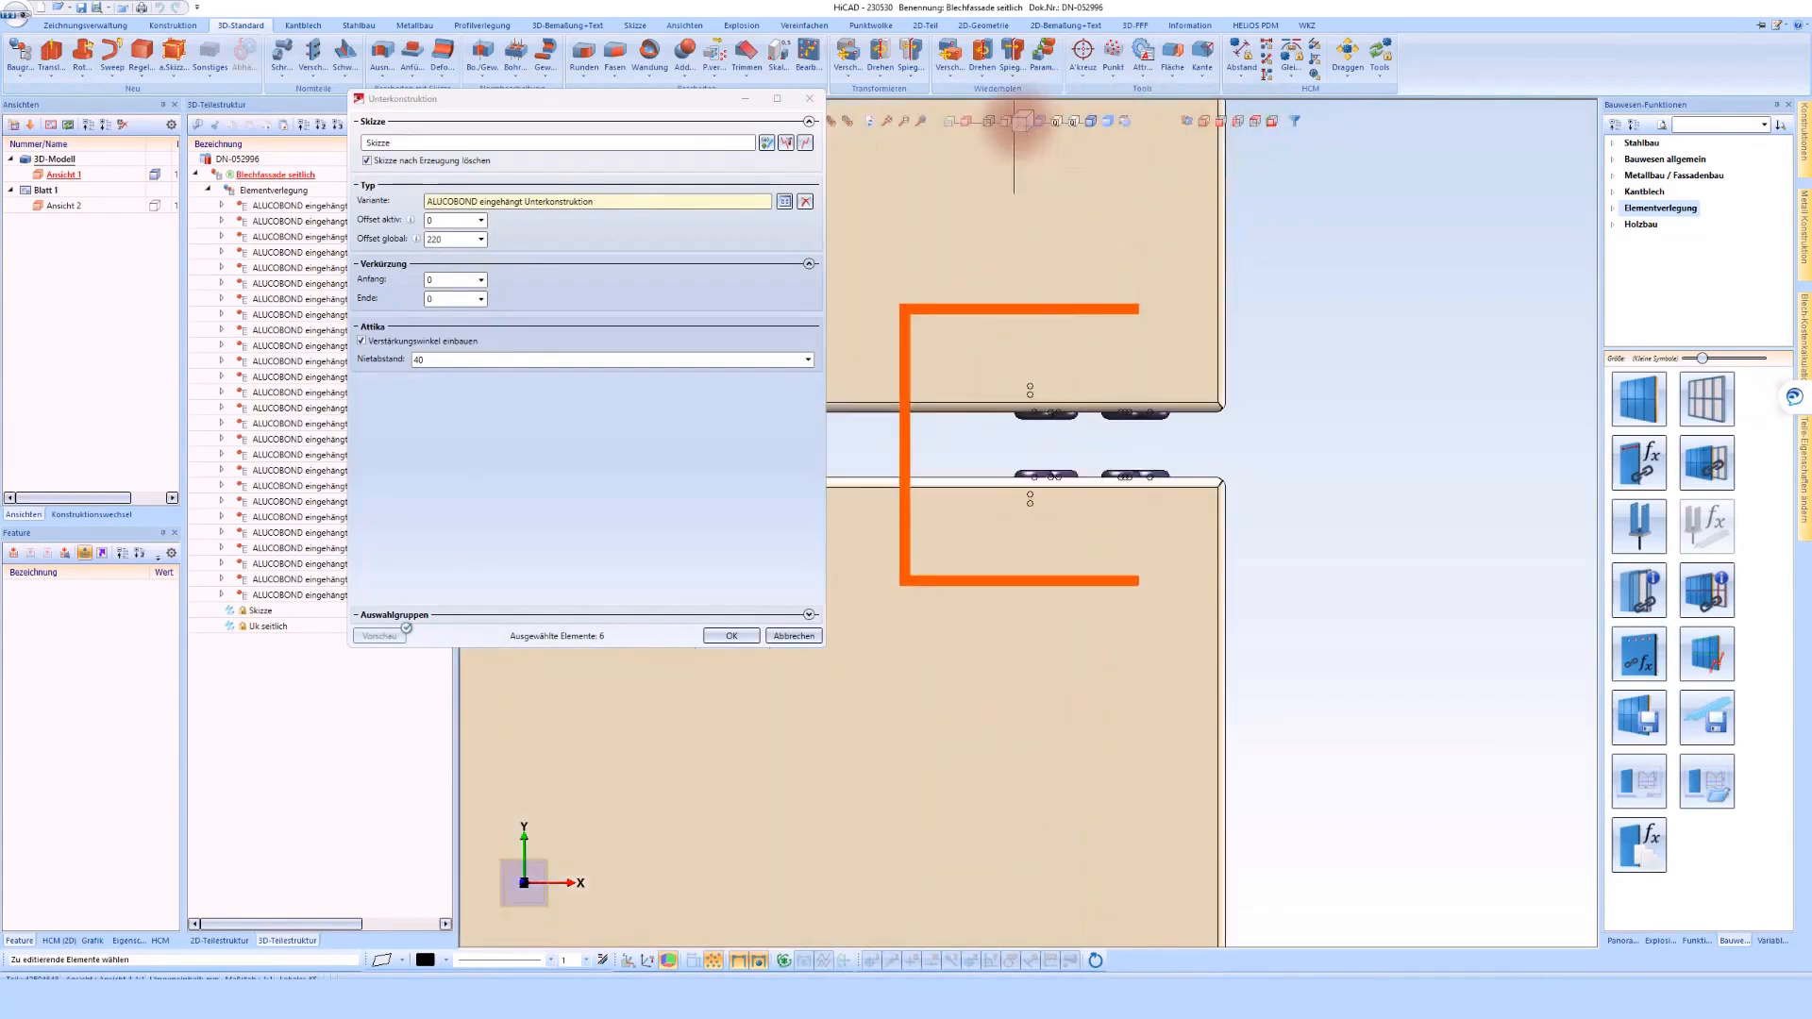
click(1017, 122)
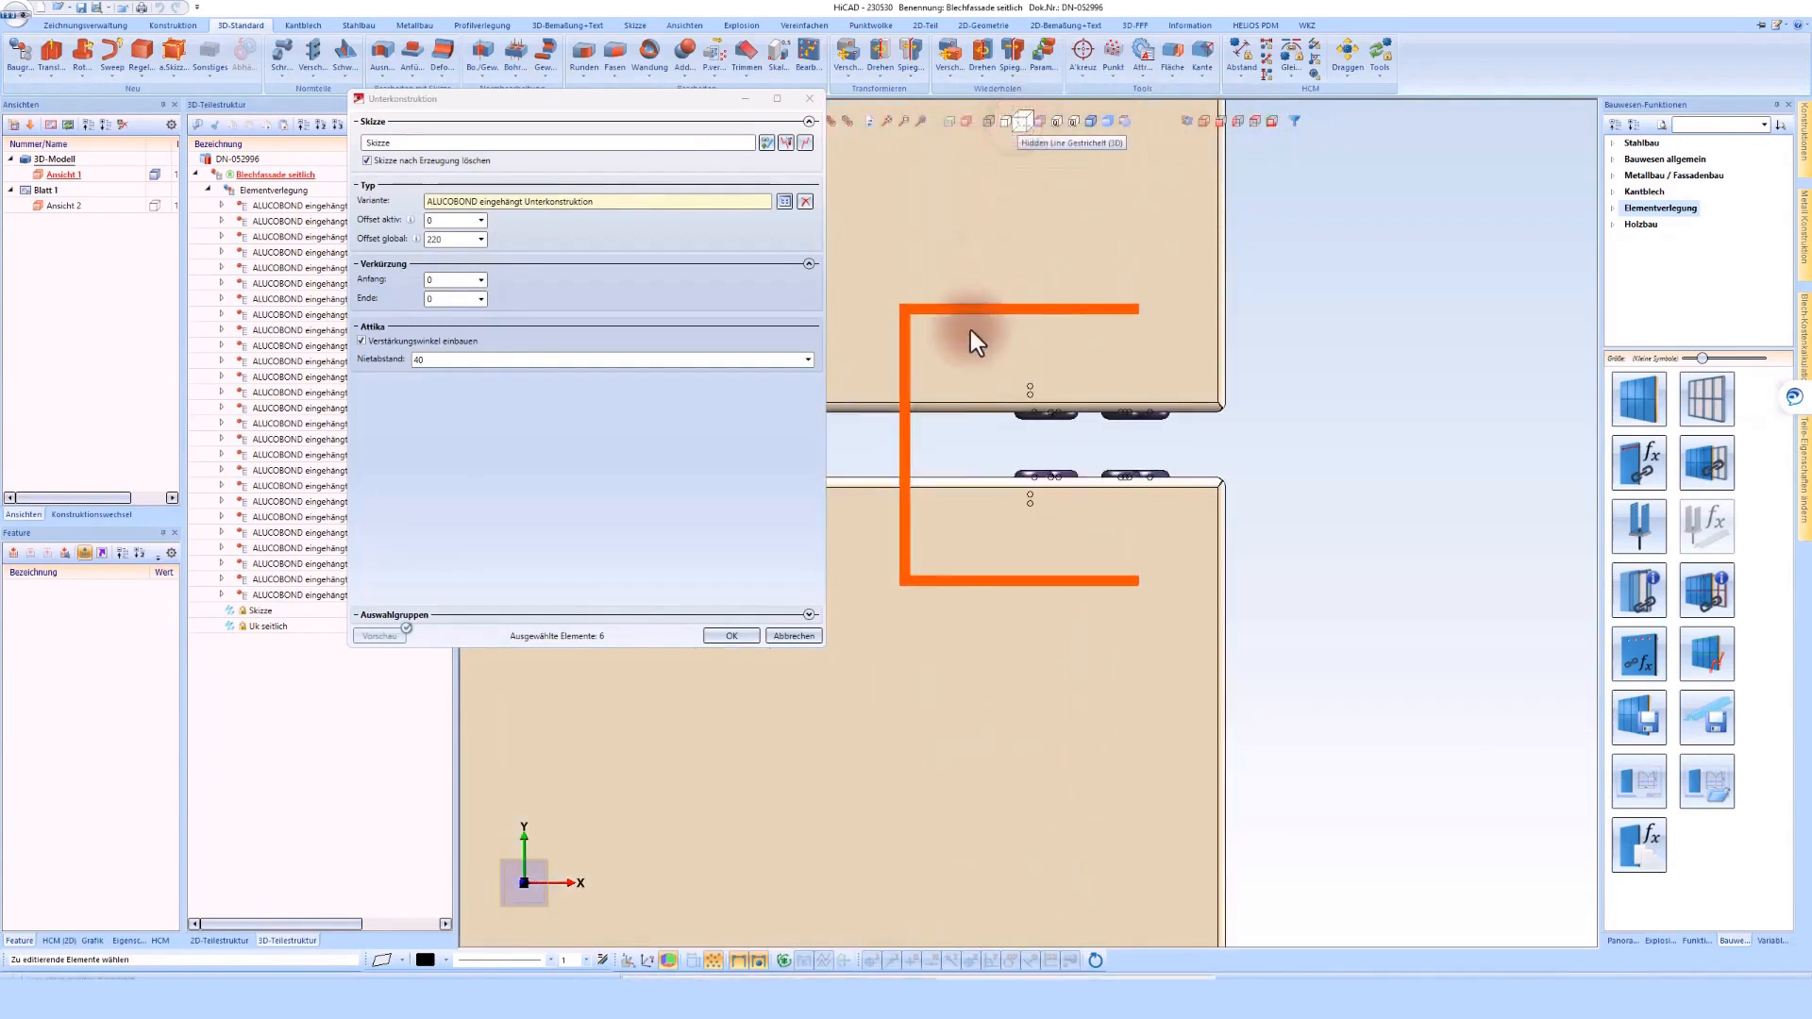
text(210)
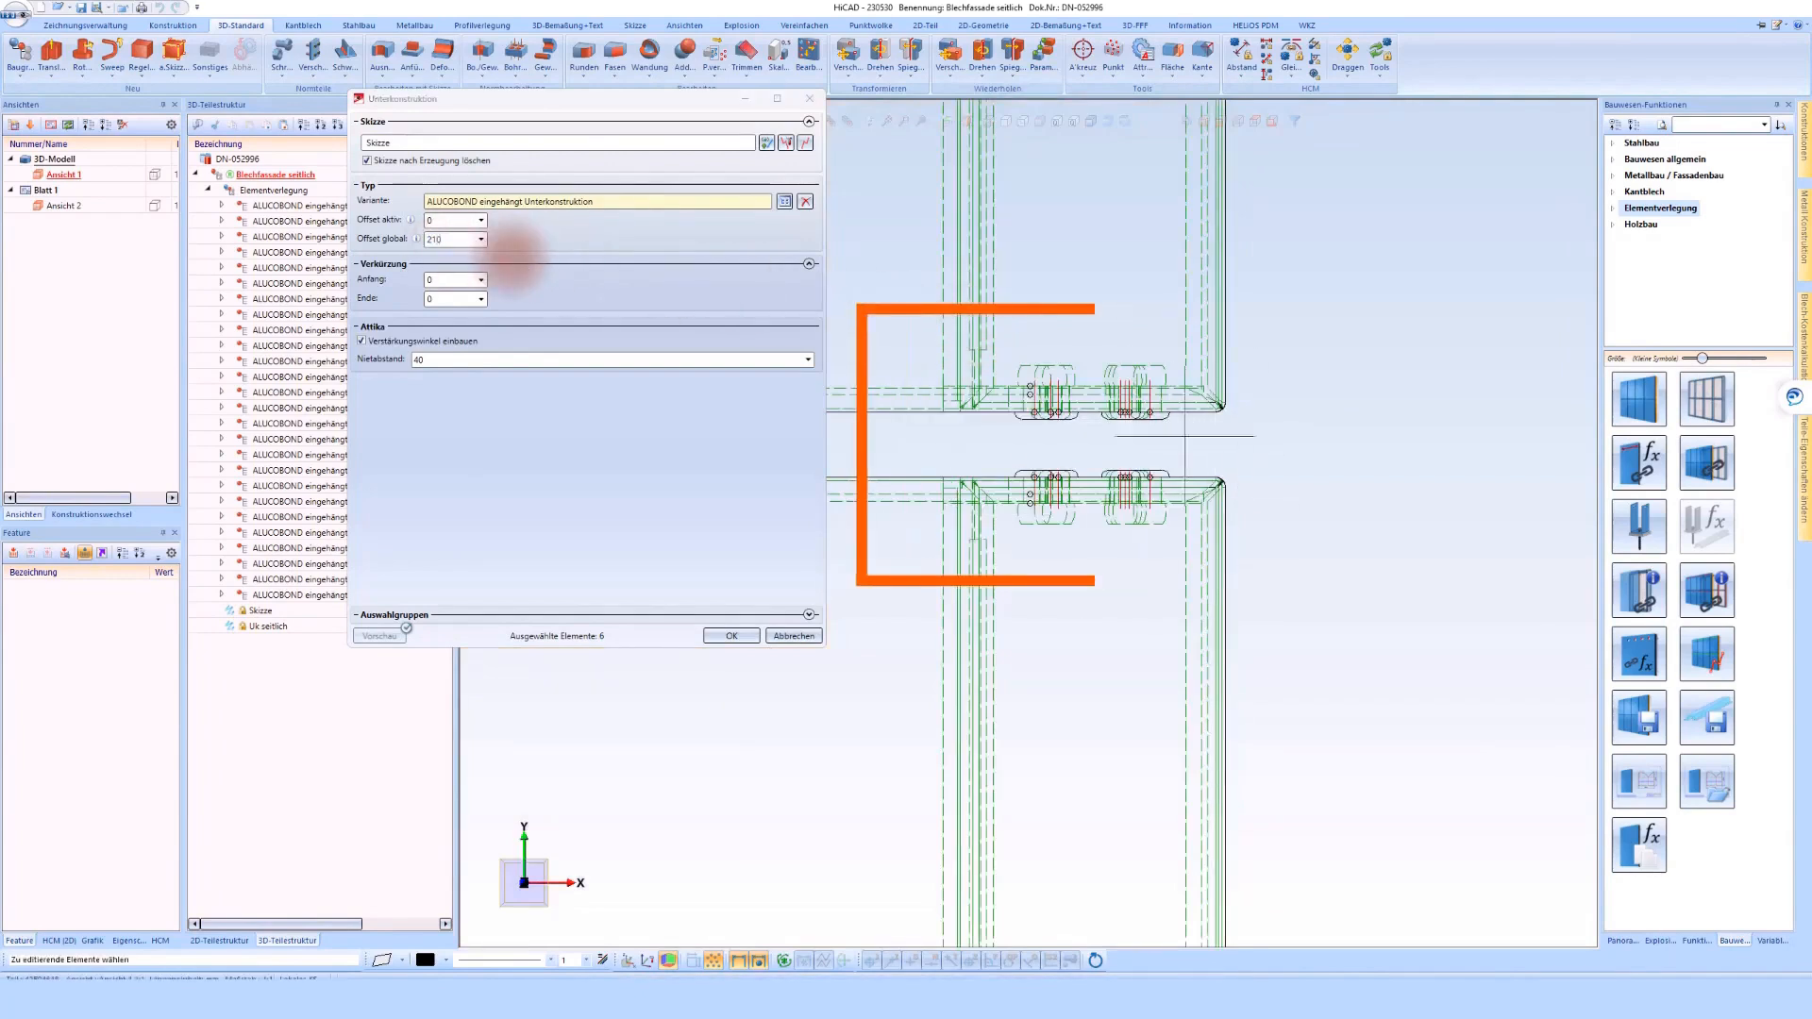
scroll(1184, 436, down, 6)
scroll(1047, 558, up, 6)
scroll(1046, 557, down, 3)
scroll(1023, 719, up, 5)
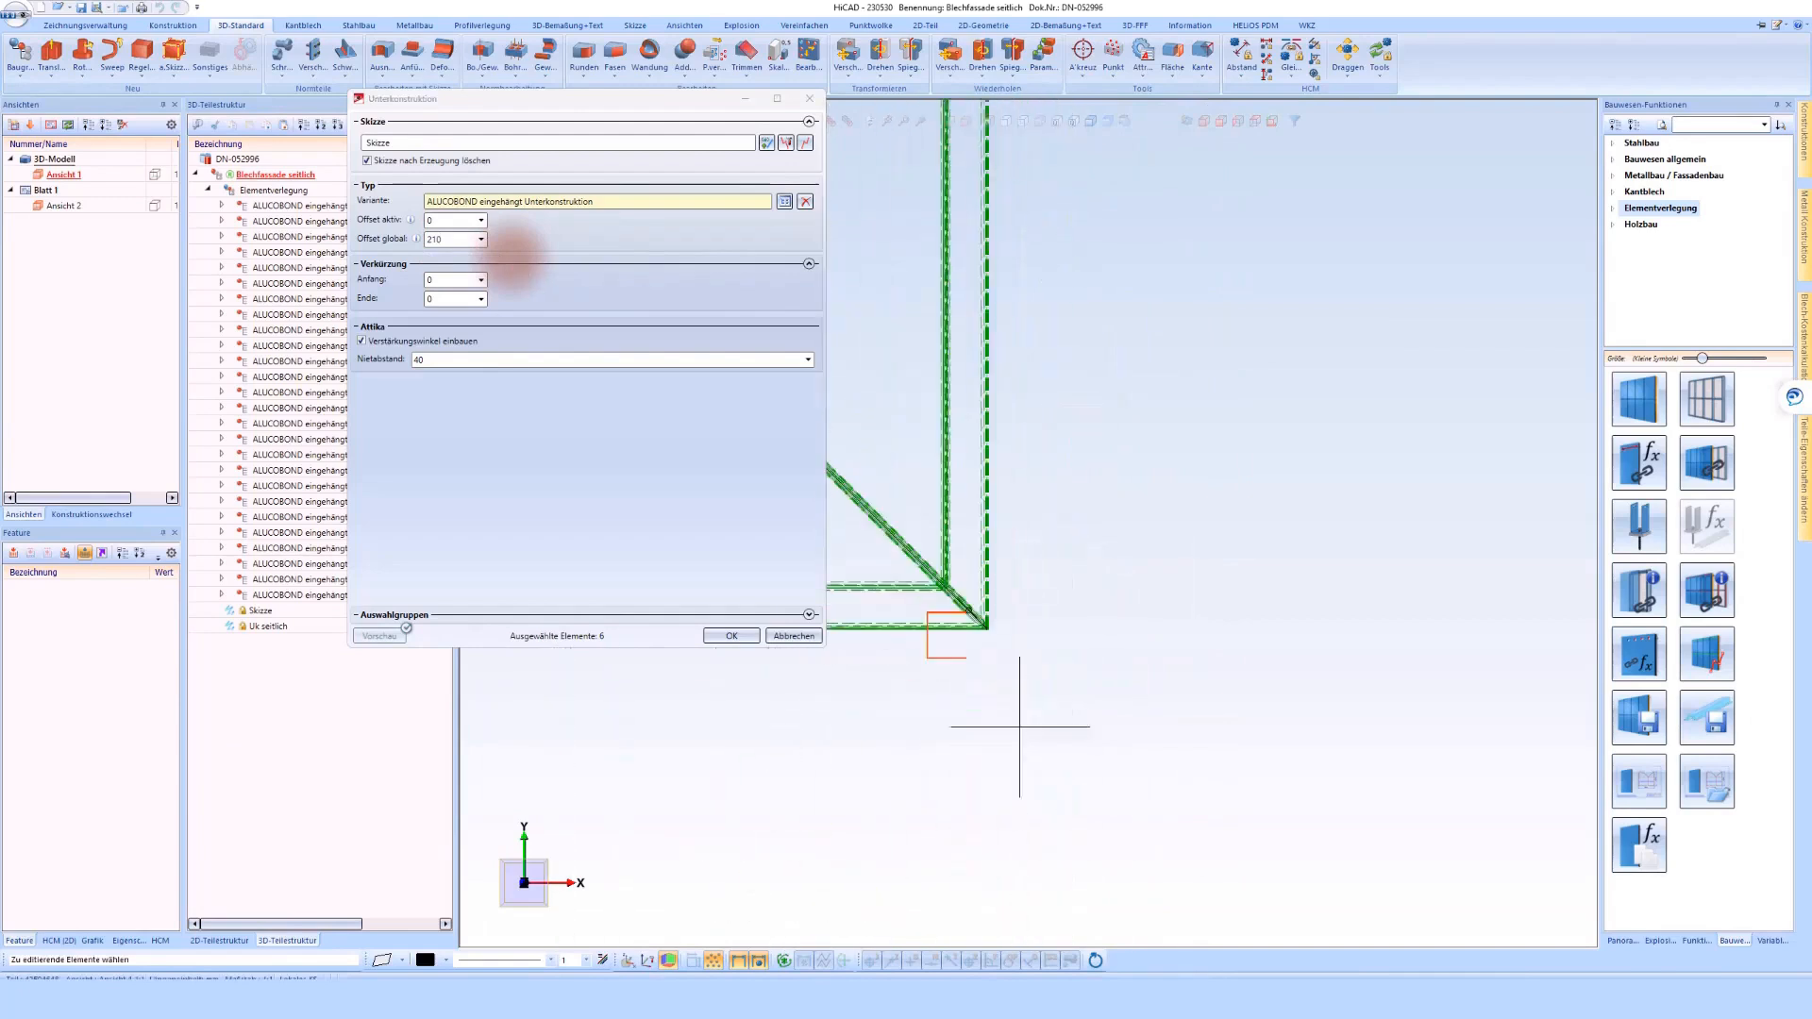
Remove the variant from the vertical line at the outer corner of the projecting part and create the substructure
click(1204, 122)
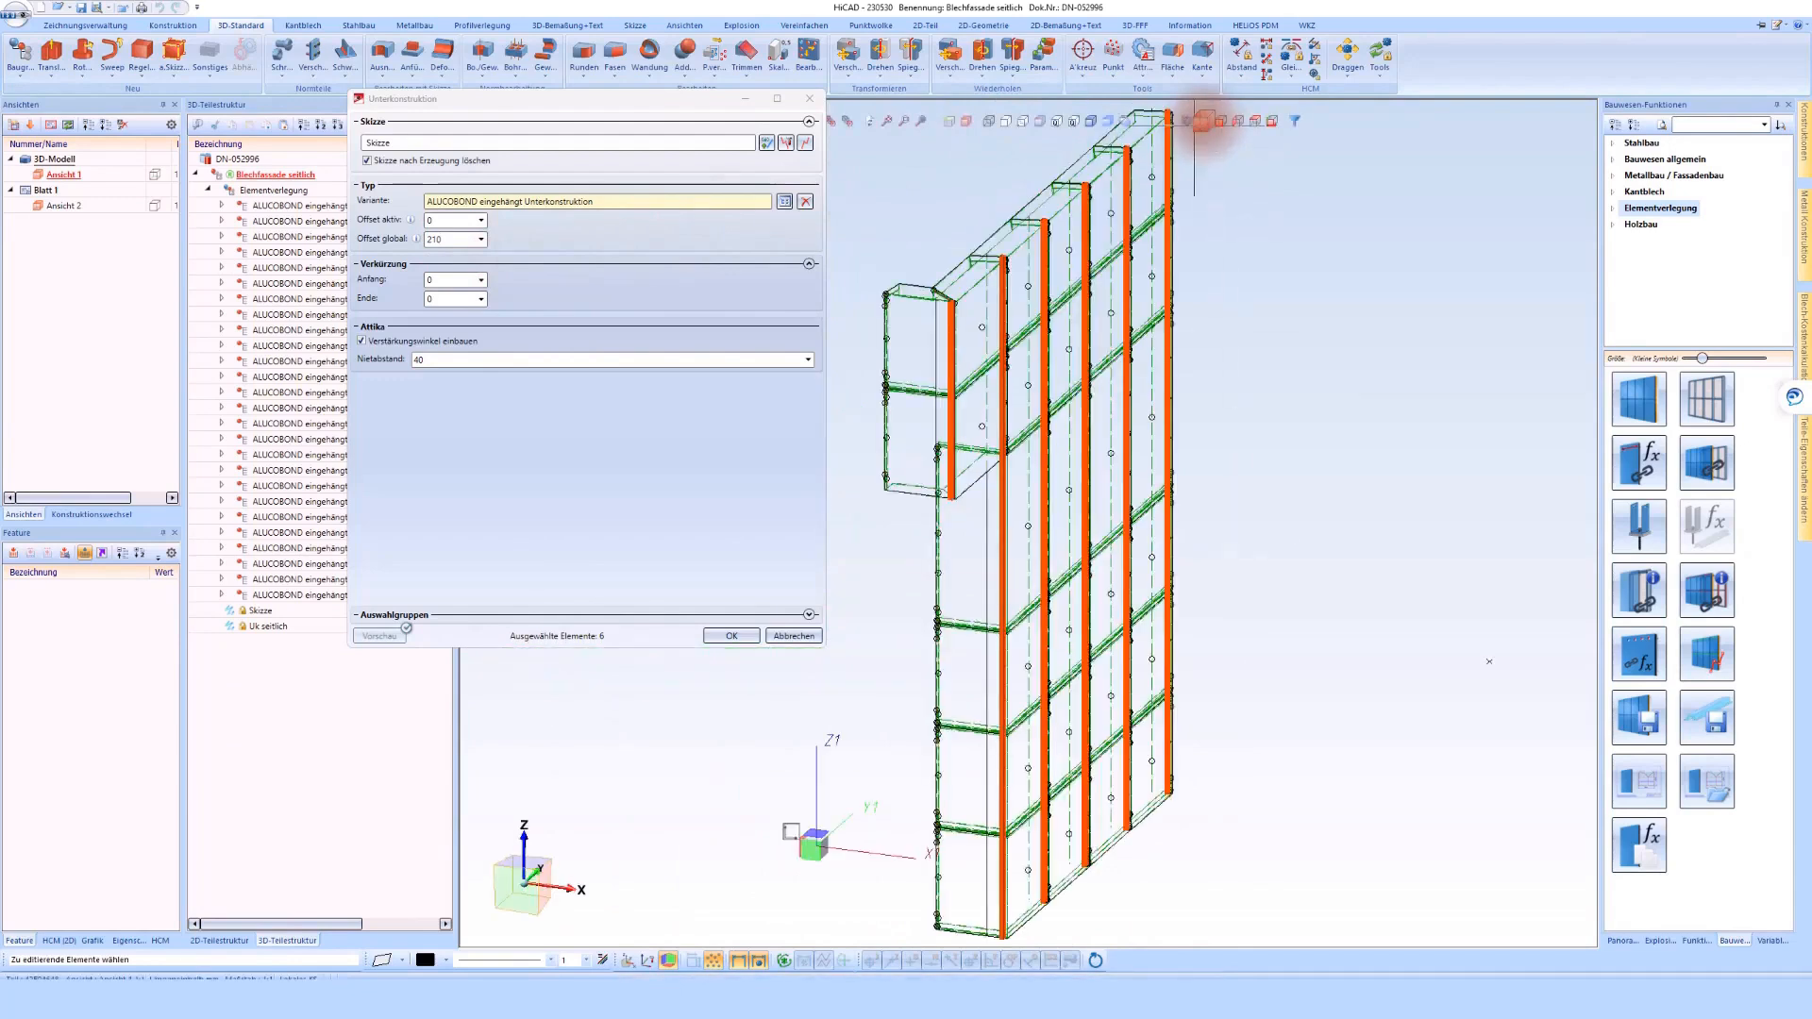
click(1087, 120)
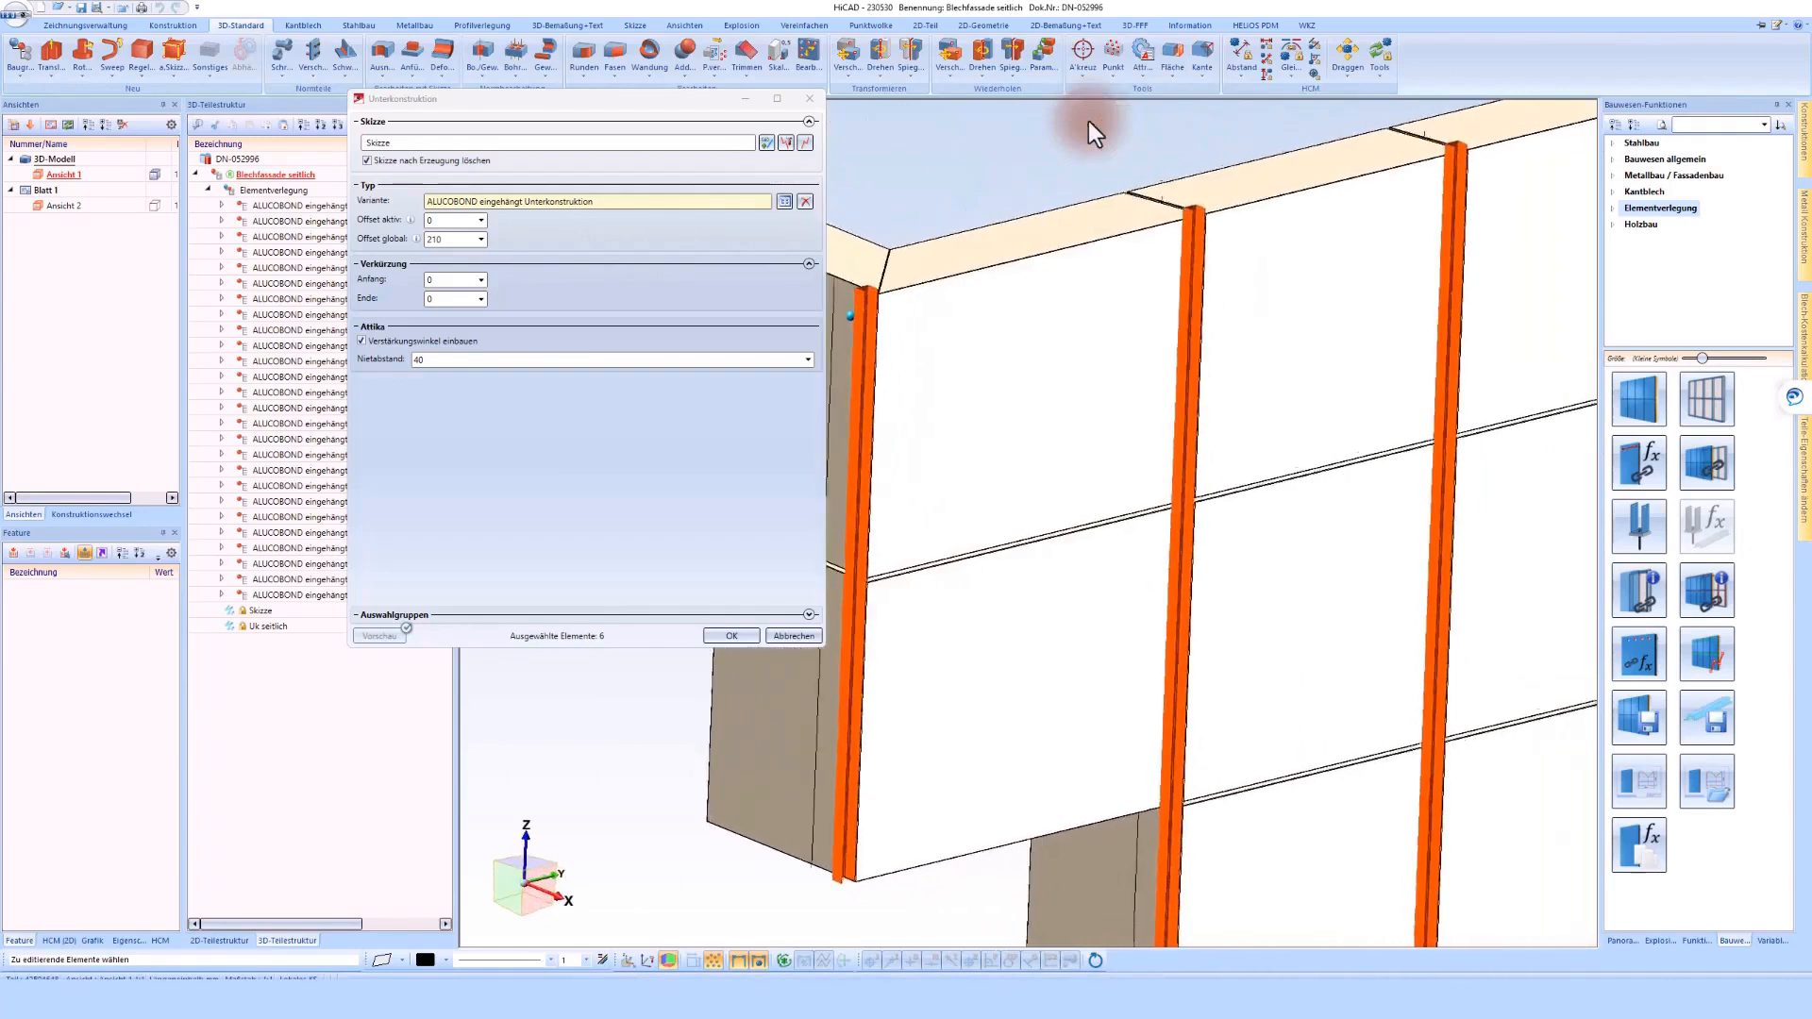
click(975, 331)
click(806, 203)
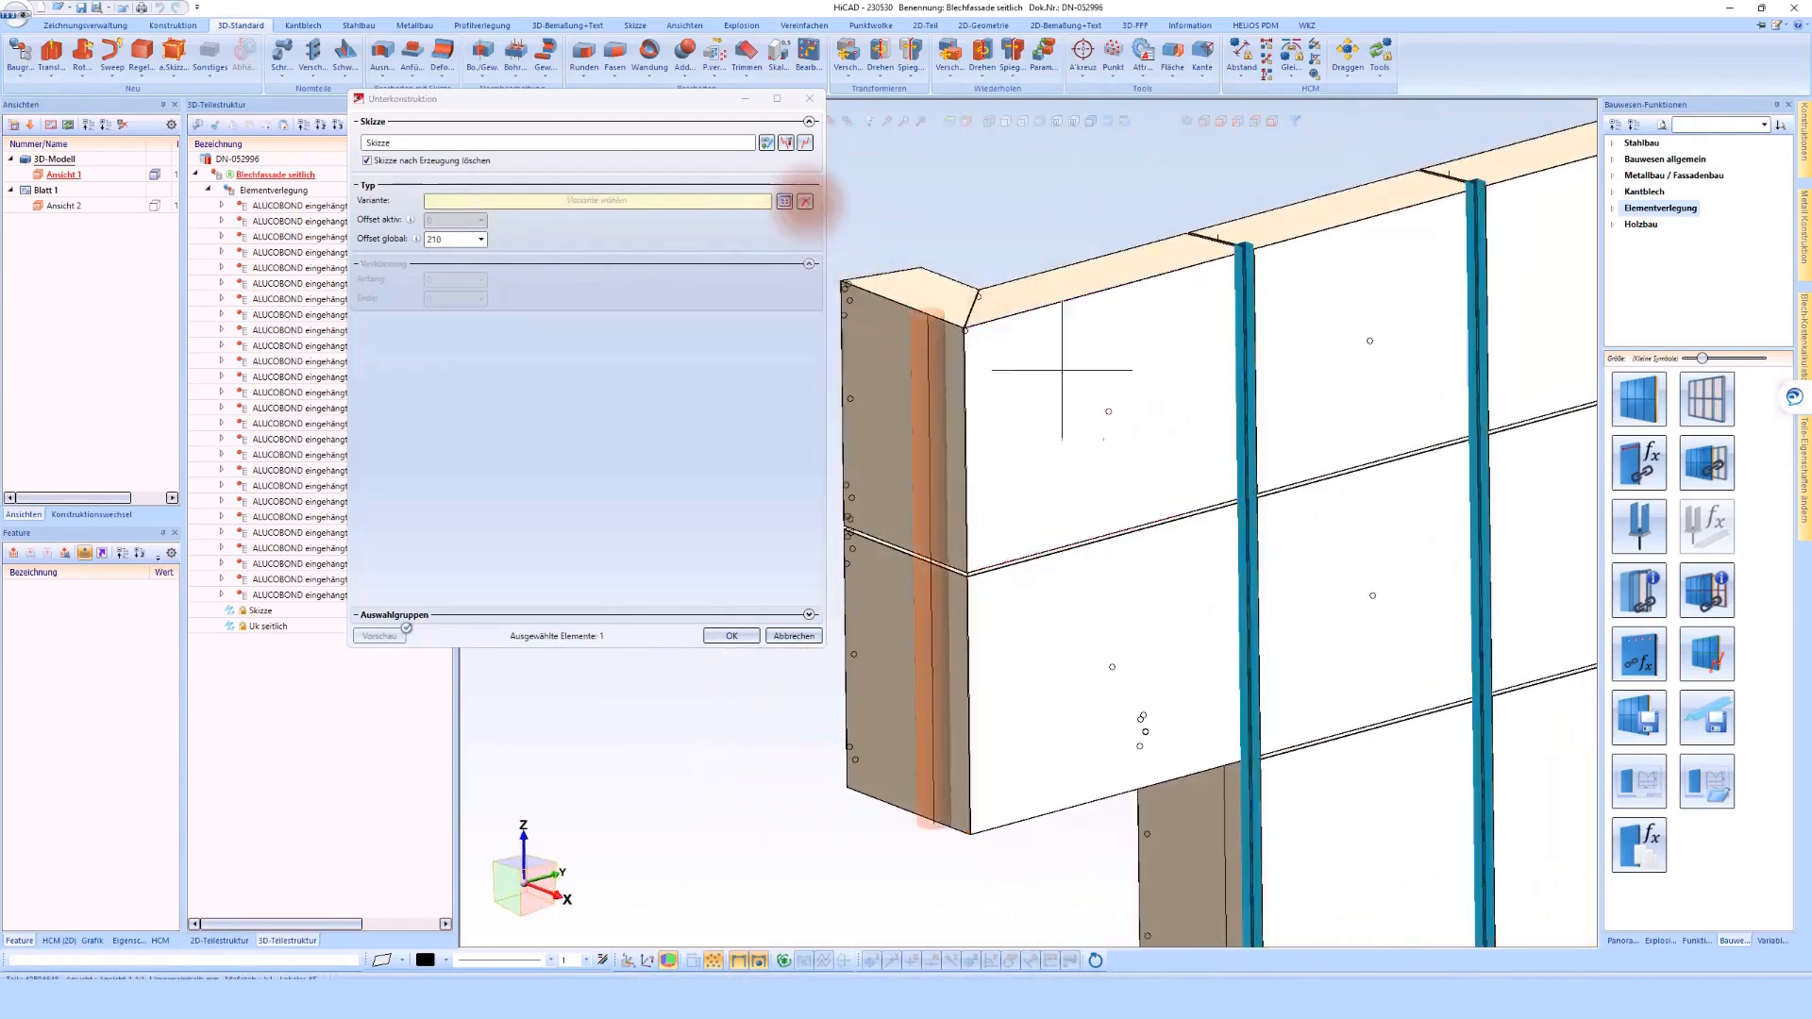
click(732, 635)
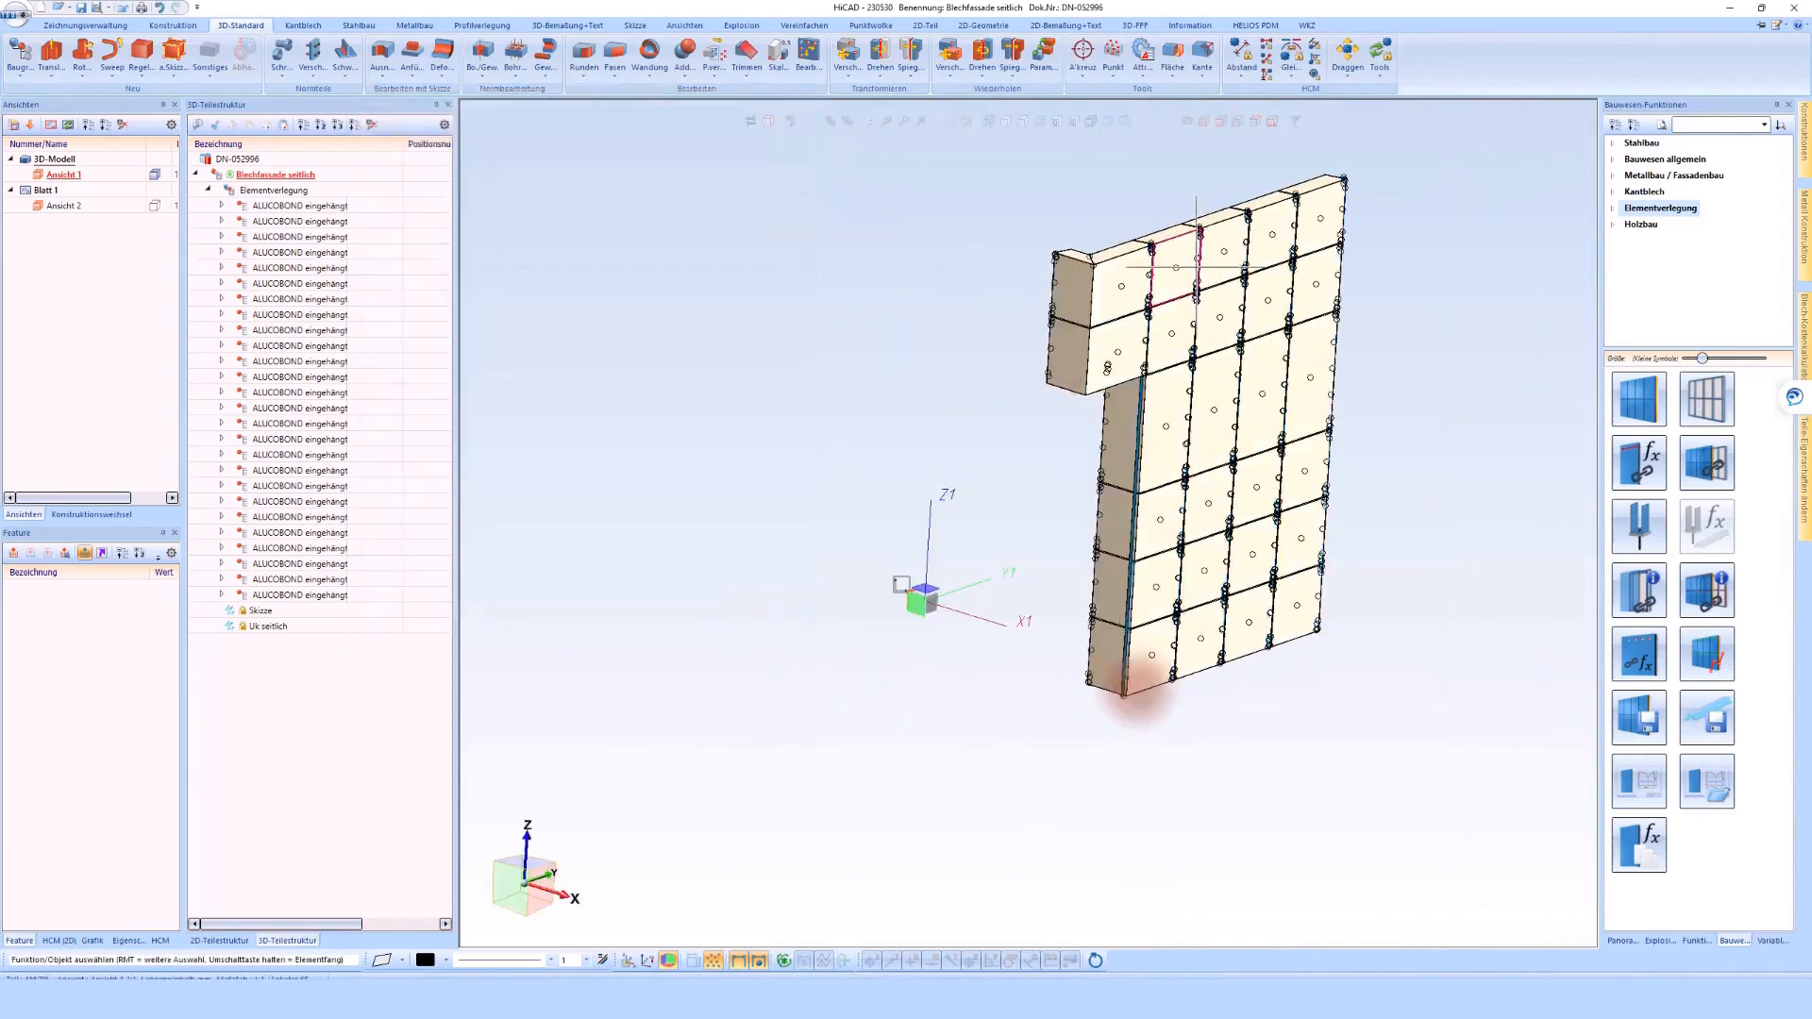
Inspect the profiles at the notch from behind and open the Unterkonstruktion feature's sketch for editing
scroll(1133, 696, up, 10)
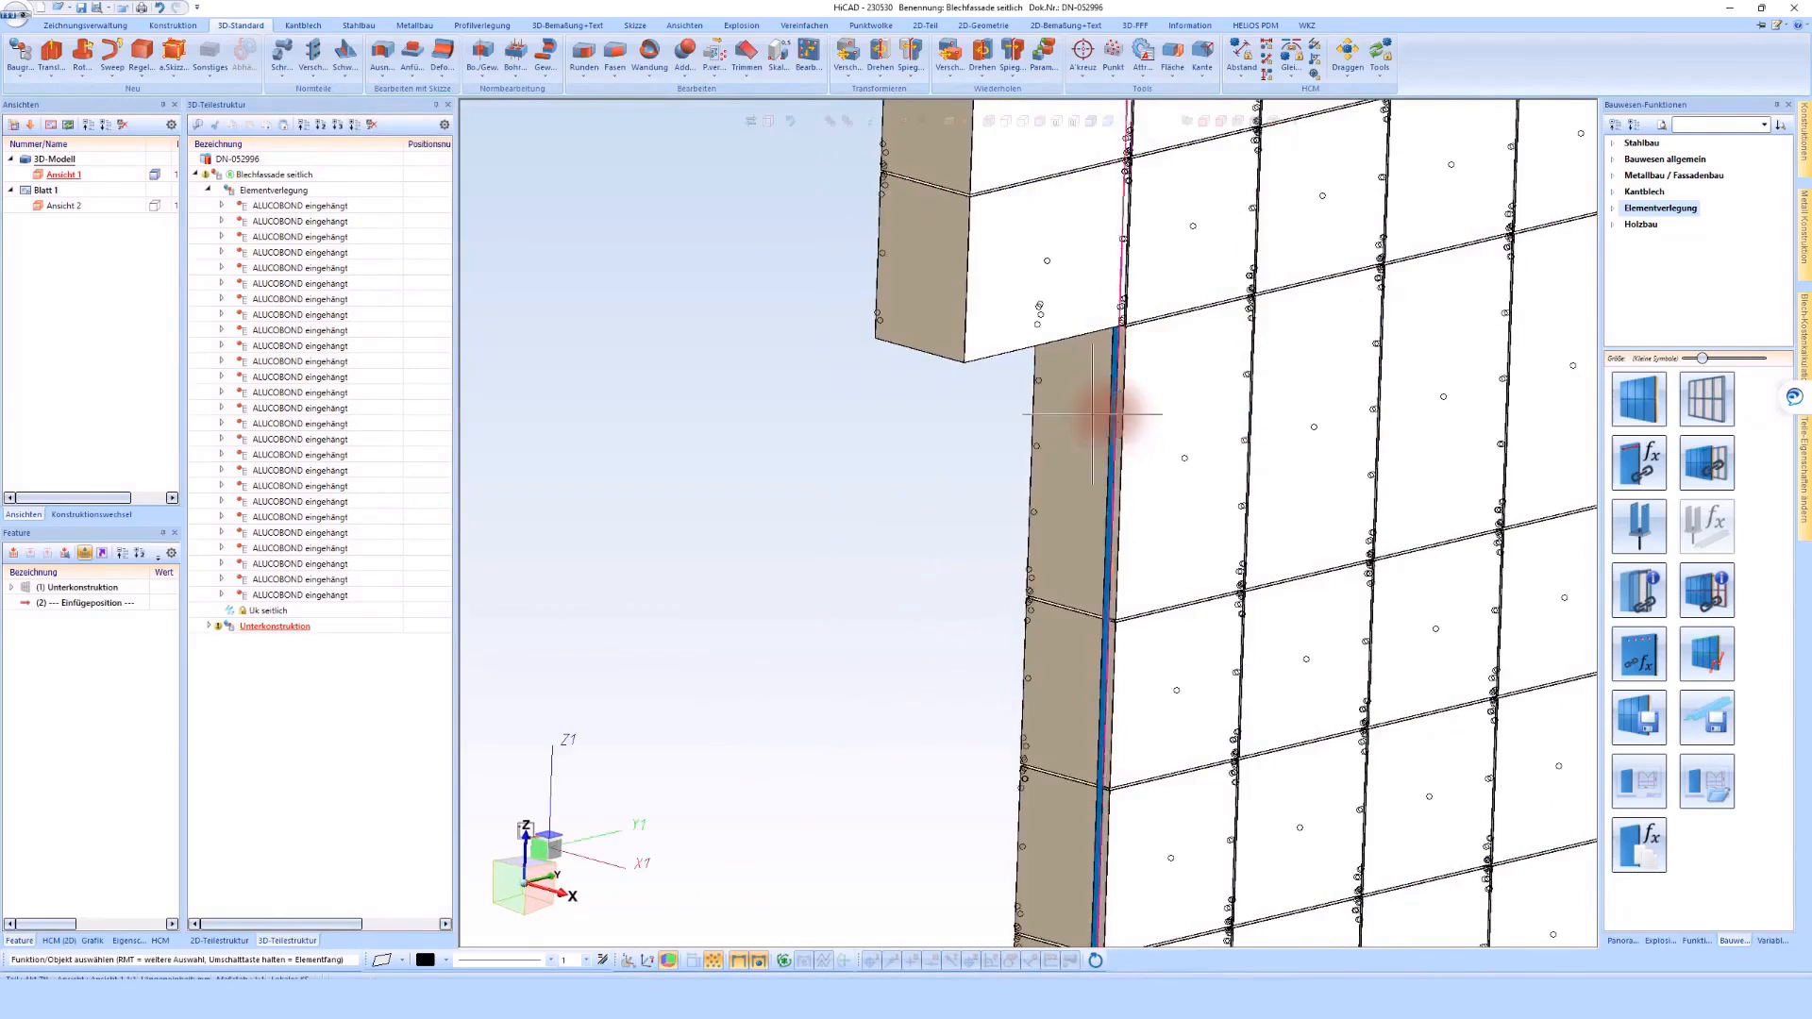
scroll(1111, 415, down, 4)
scroll(1113, 431, up, 4)
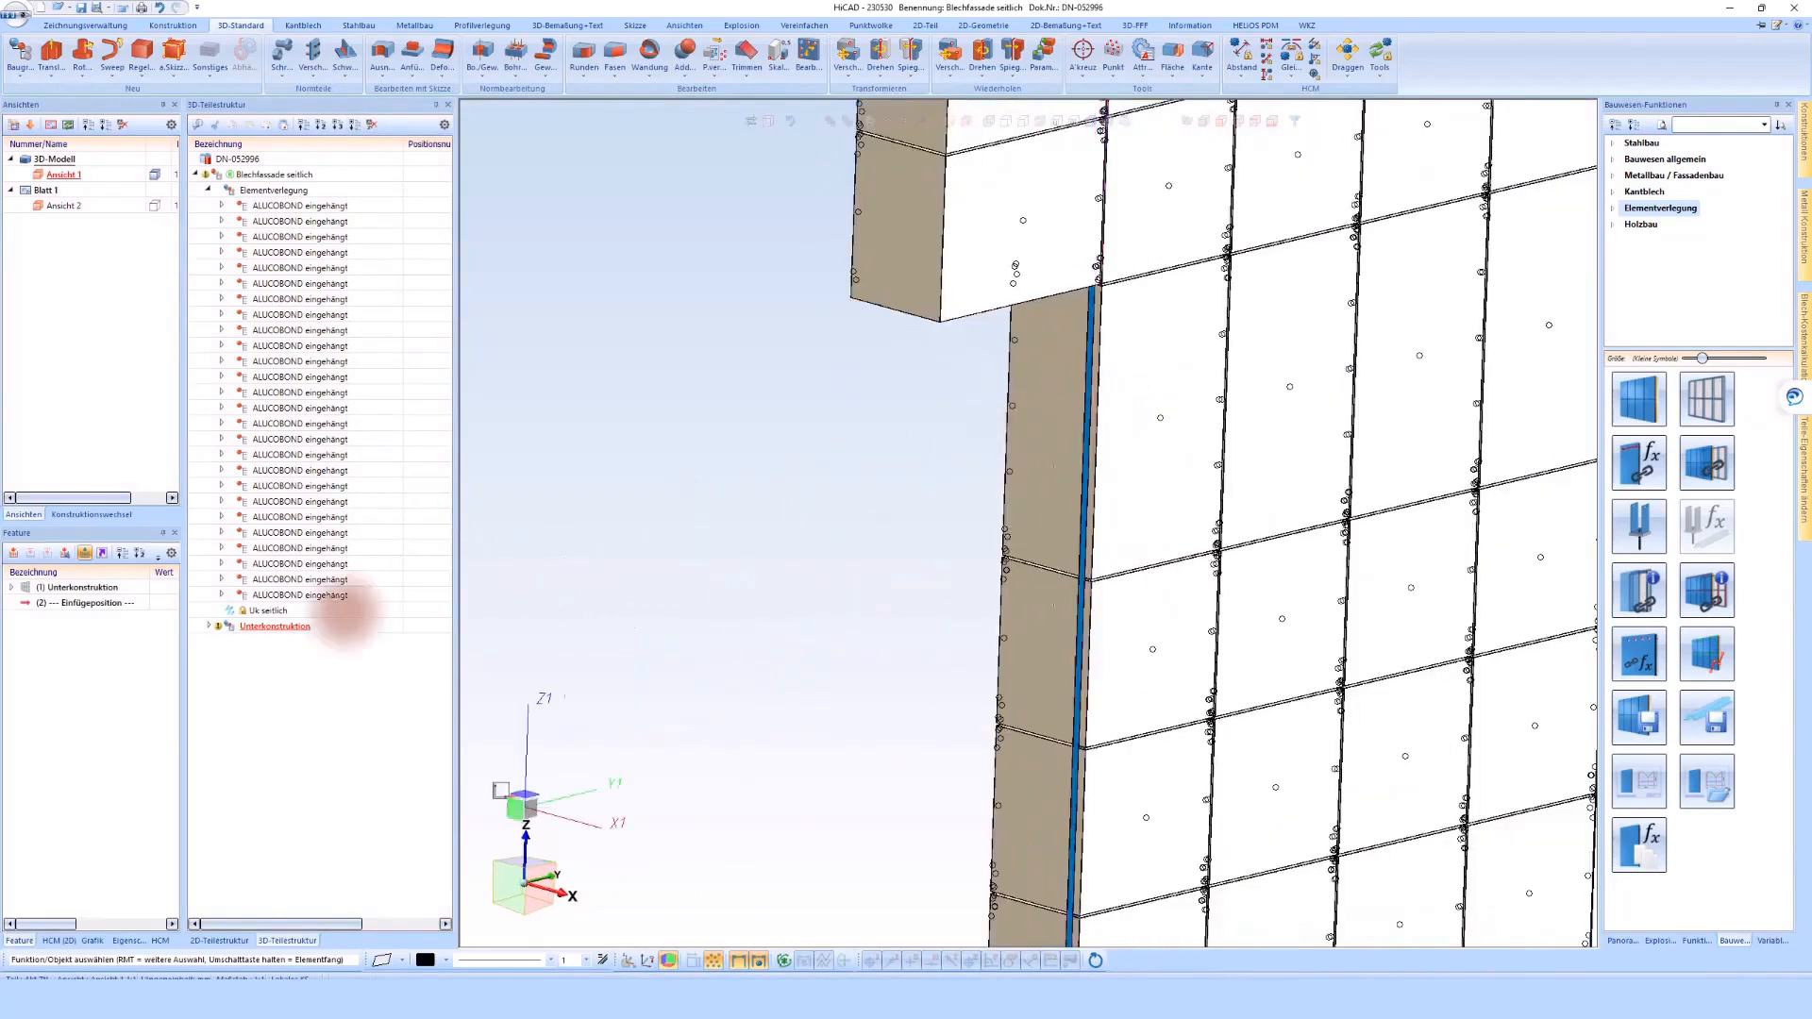
scroll(829, 530, down, 3)
scroll(1019, 191, up, 4)
middle_drag(1038, 267, 1165, 439)
scroll(1051, 400, down, 2)
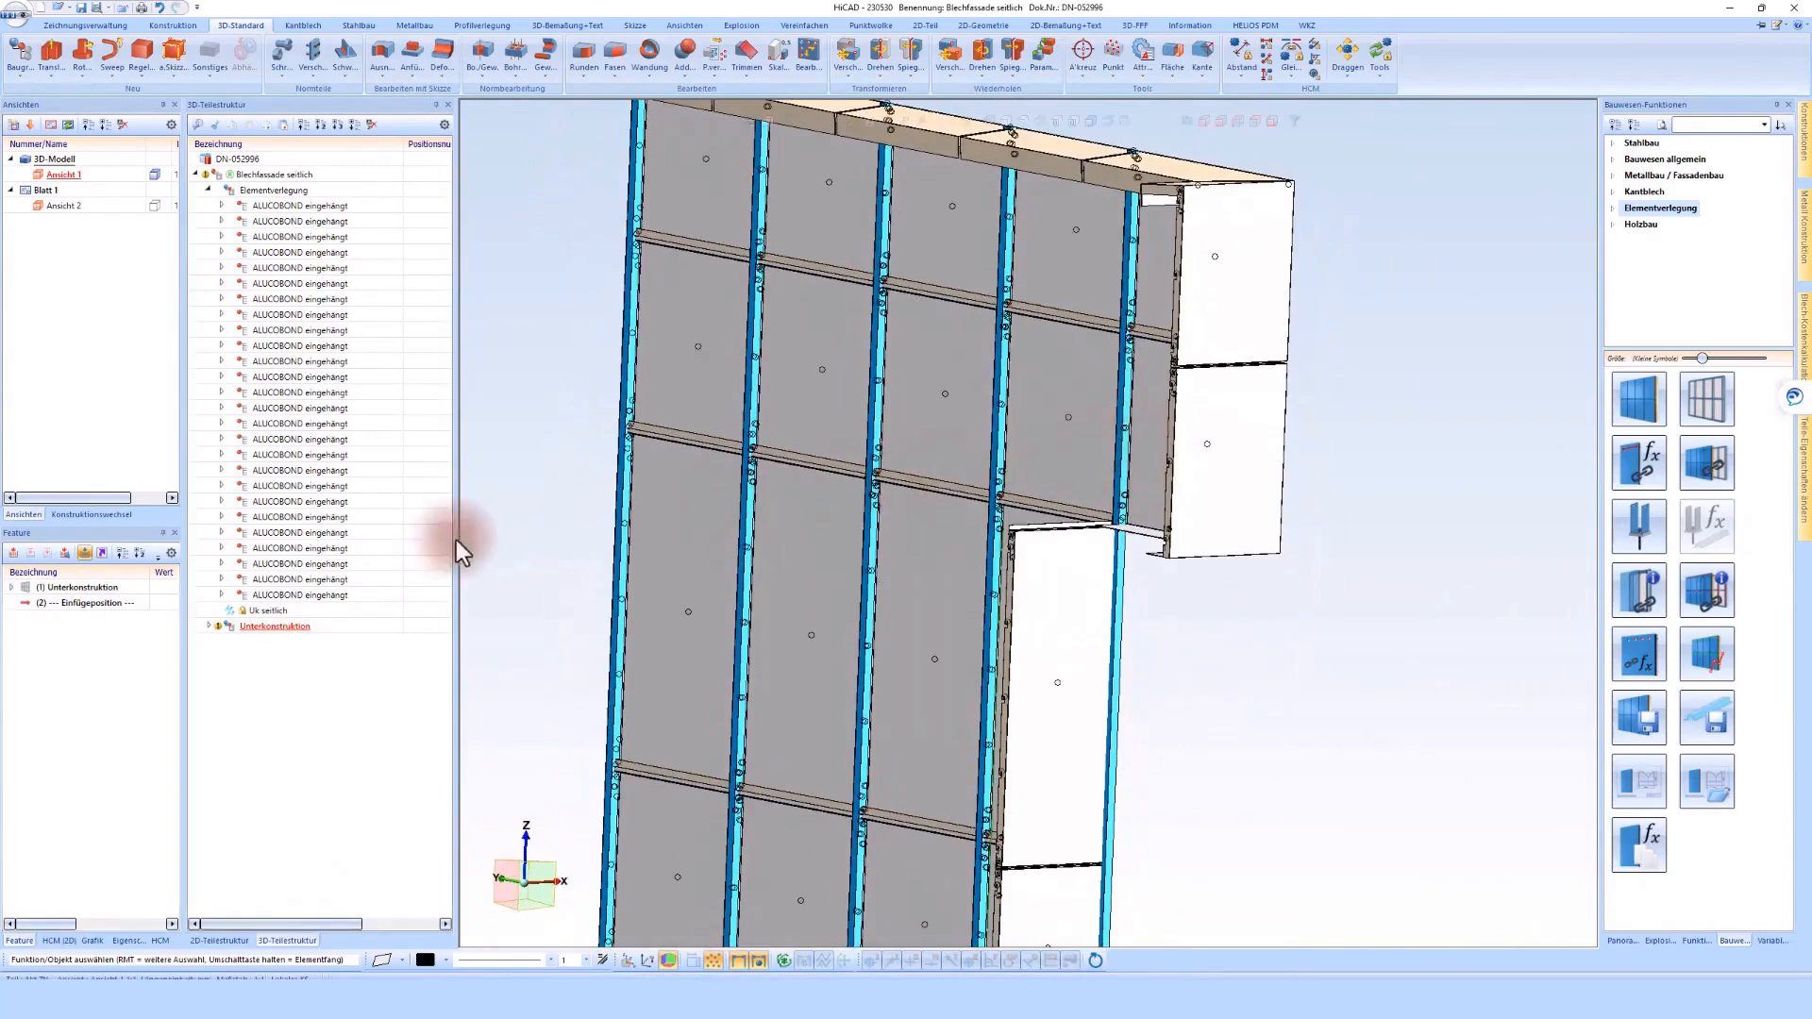
double_click(83, 587)
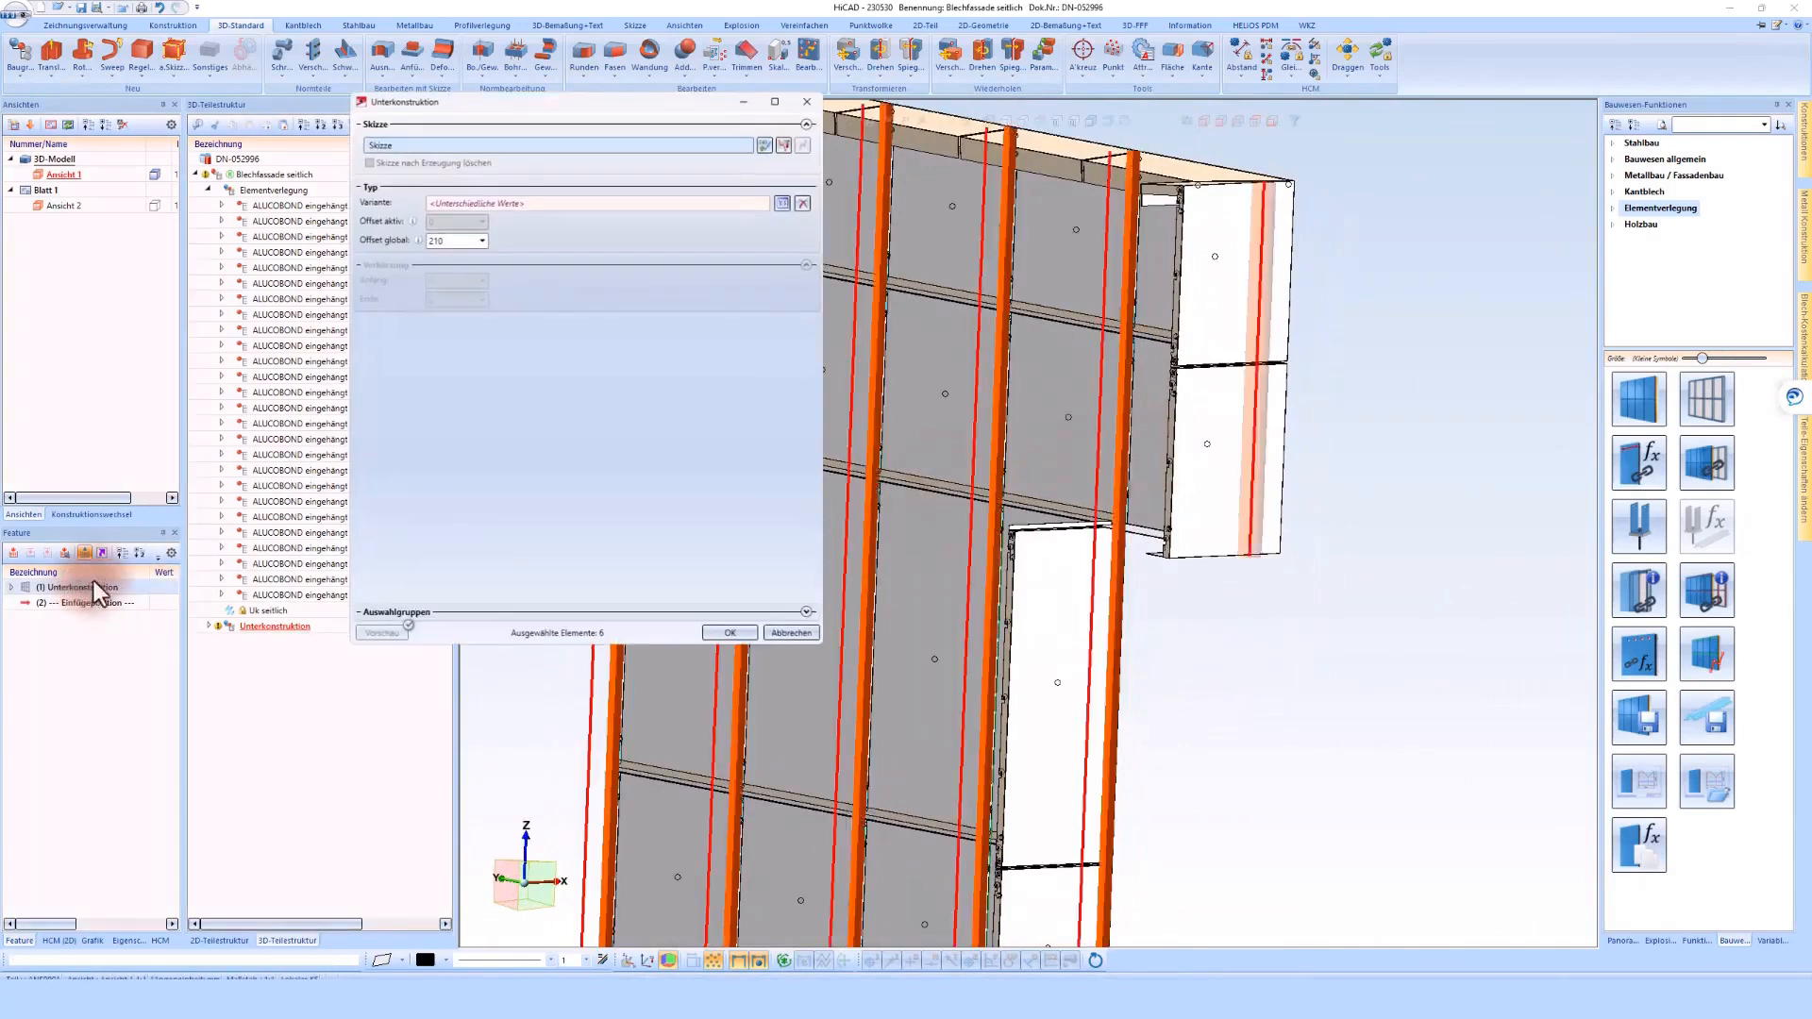
click(786, 143)
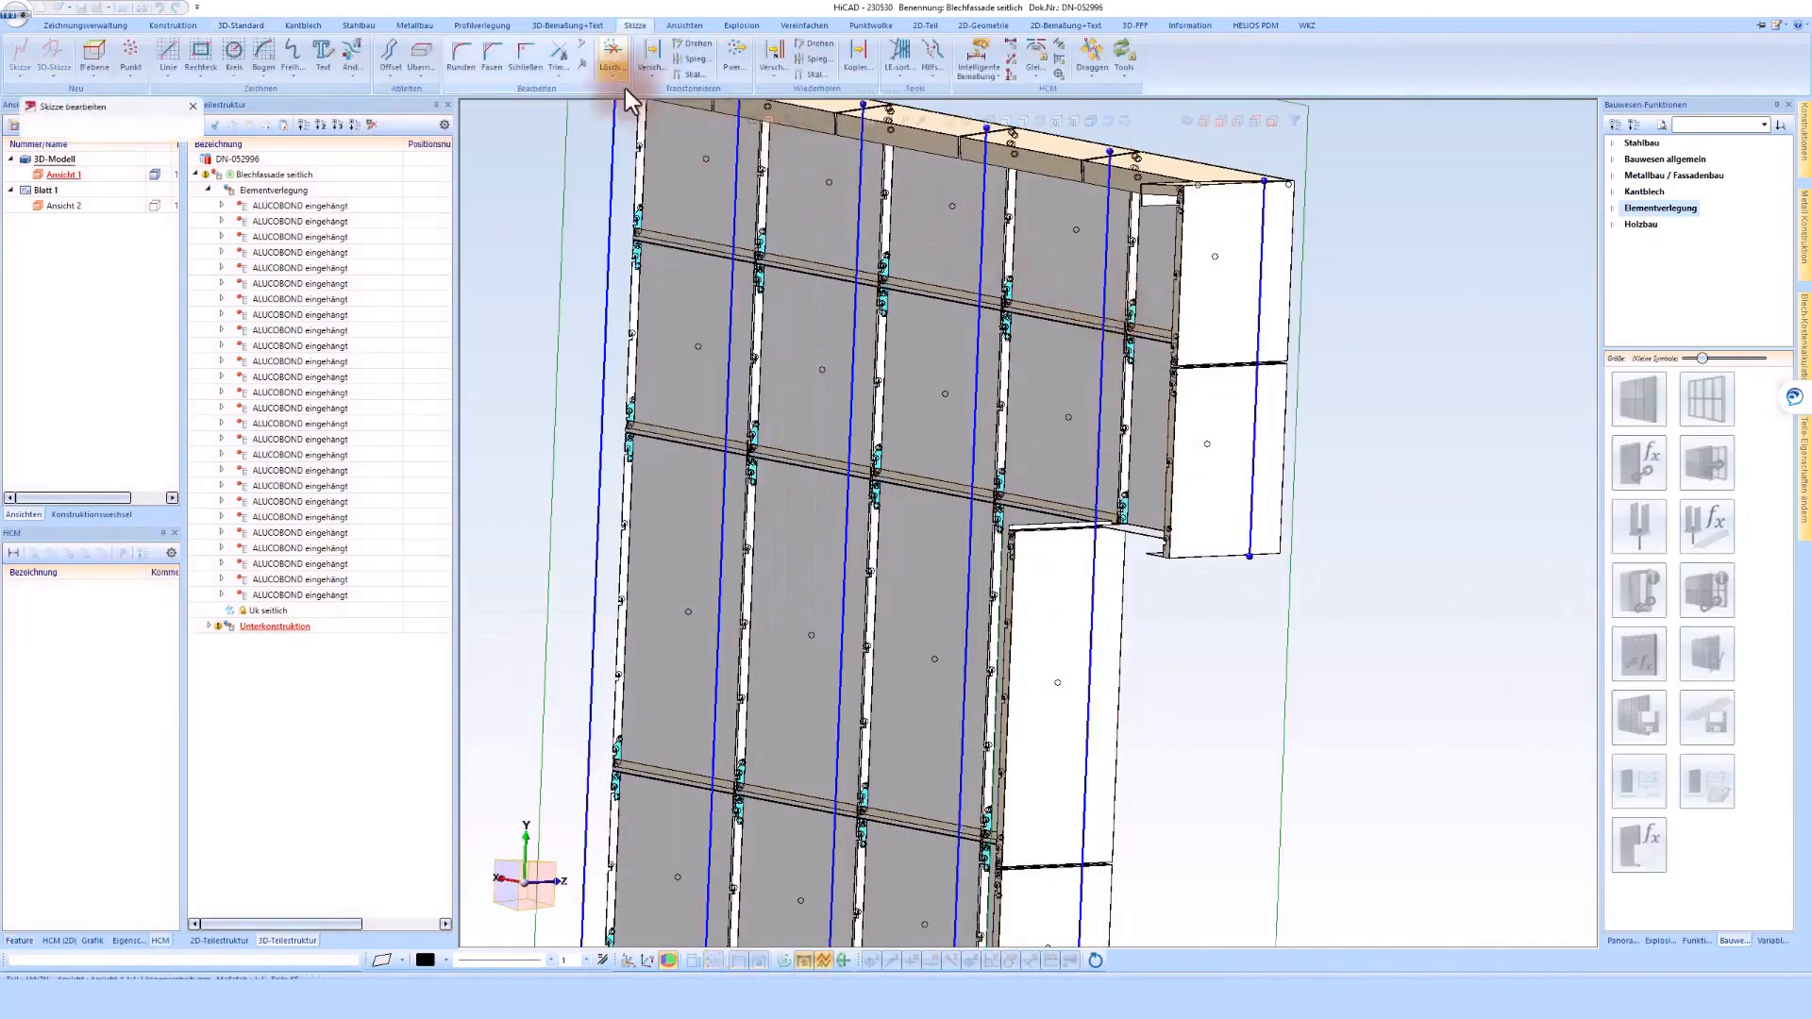
Trim the vertical sketch line at the notch to the lower edge of the projecting panels and apply the edited sketch to the substructure
click(583, 68)
scroll(1000, 377, down, 5)
scroll(1067, 676, up, 3)
click(1063, 676)
scroll(1063, 677, down, 3)
scroll(1069, 368, up, 4)
scroll(1061, 677, up, 8)
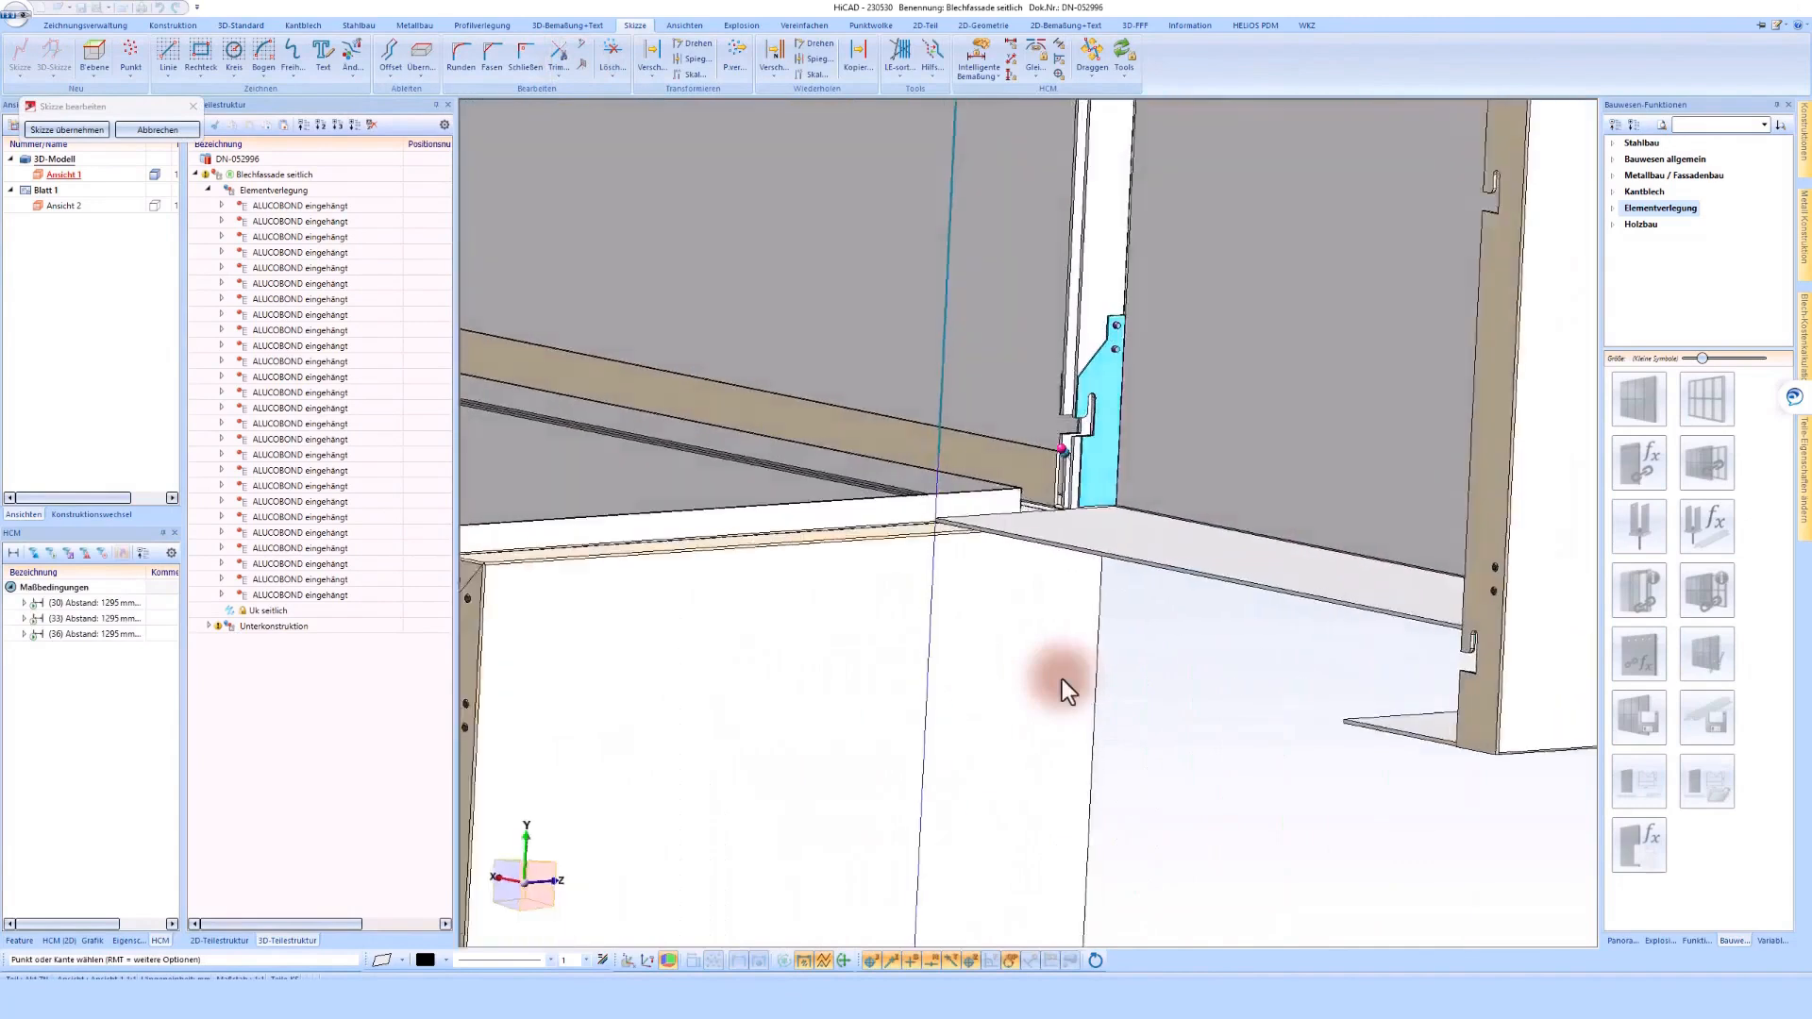
scroll(973, 438, up, 3)
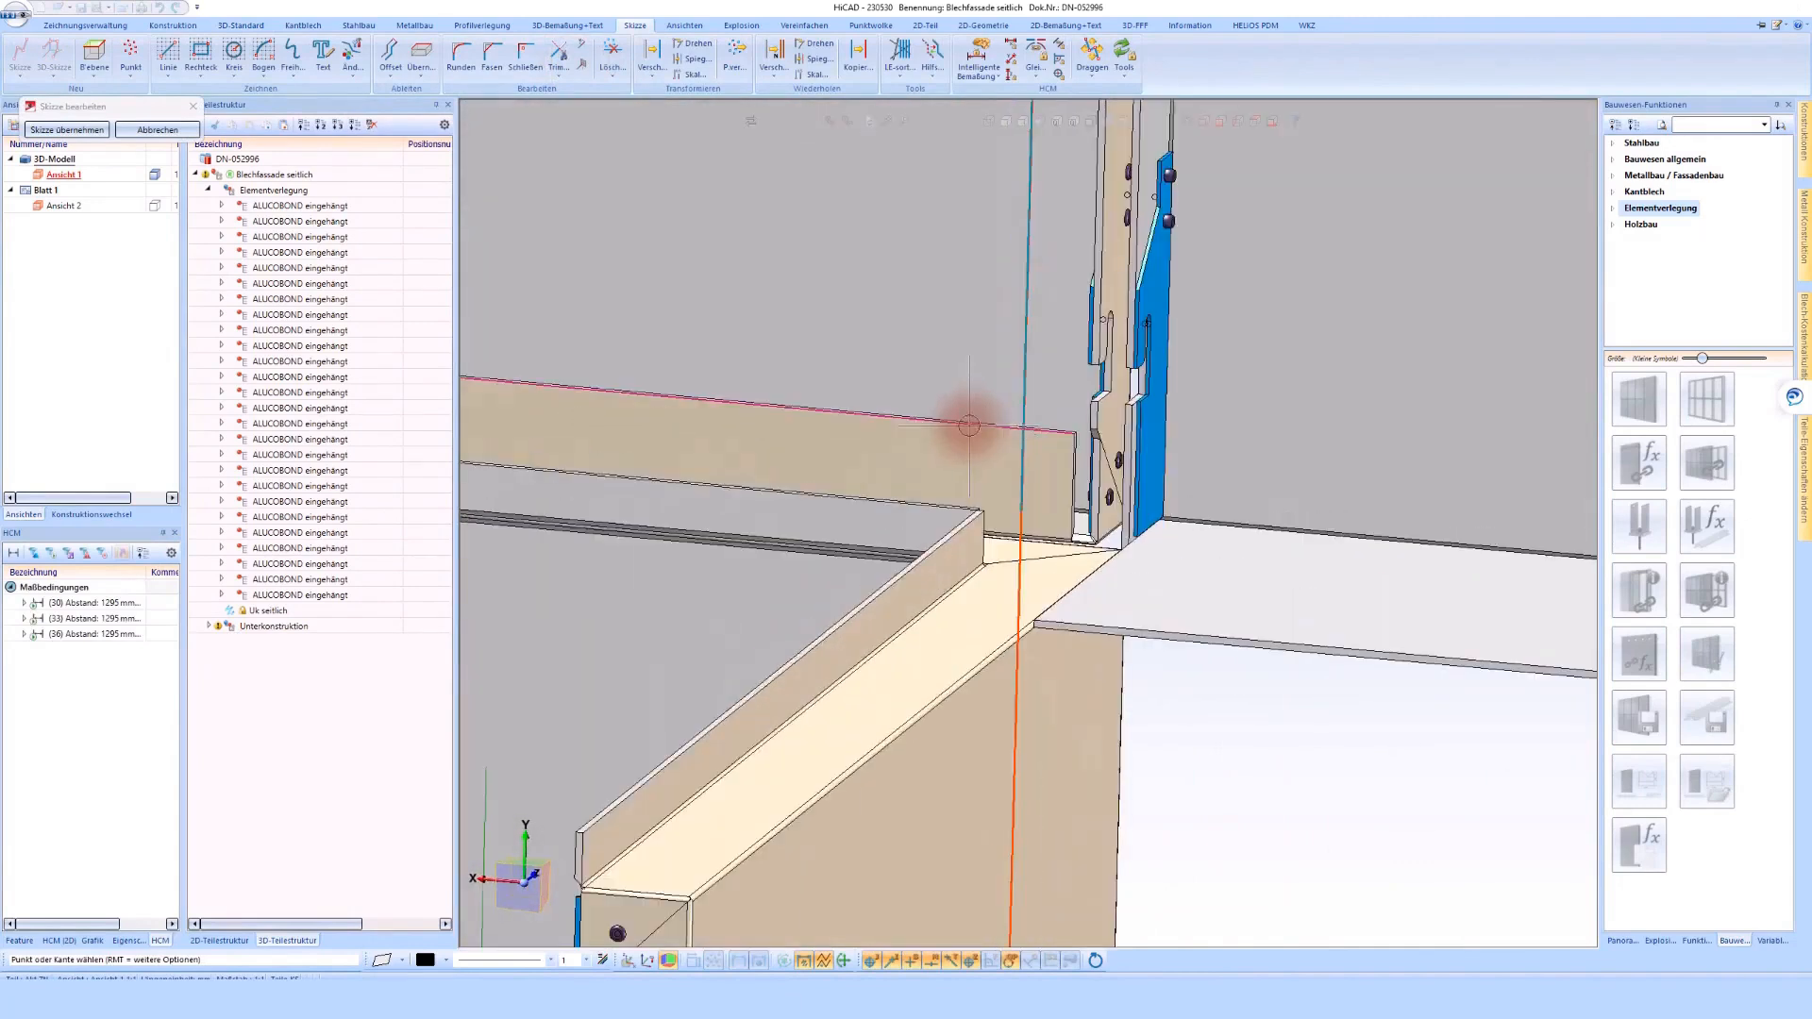
click(968, 426)
scroll(970, 417, down, 8)
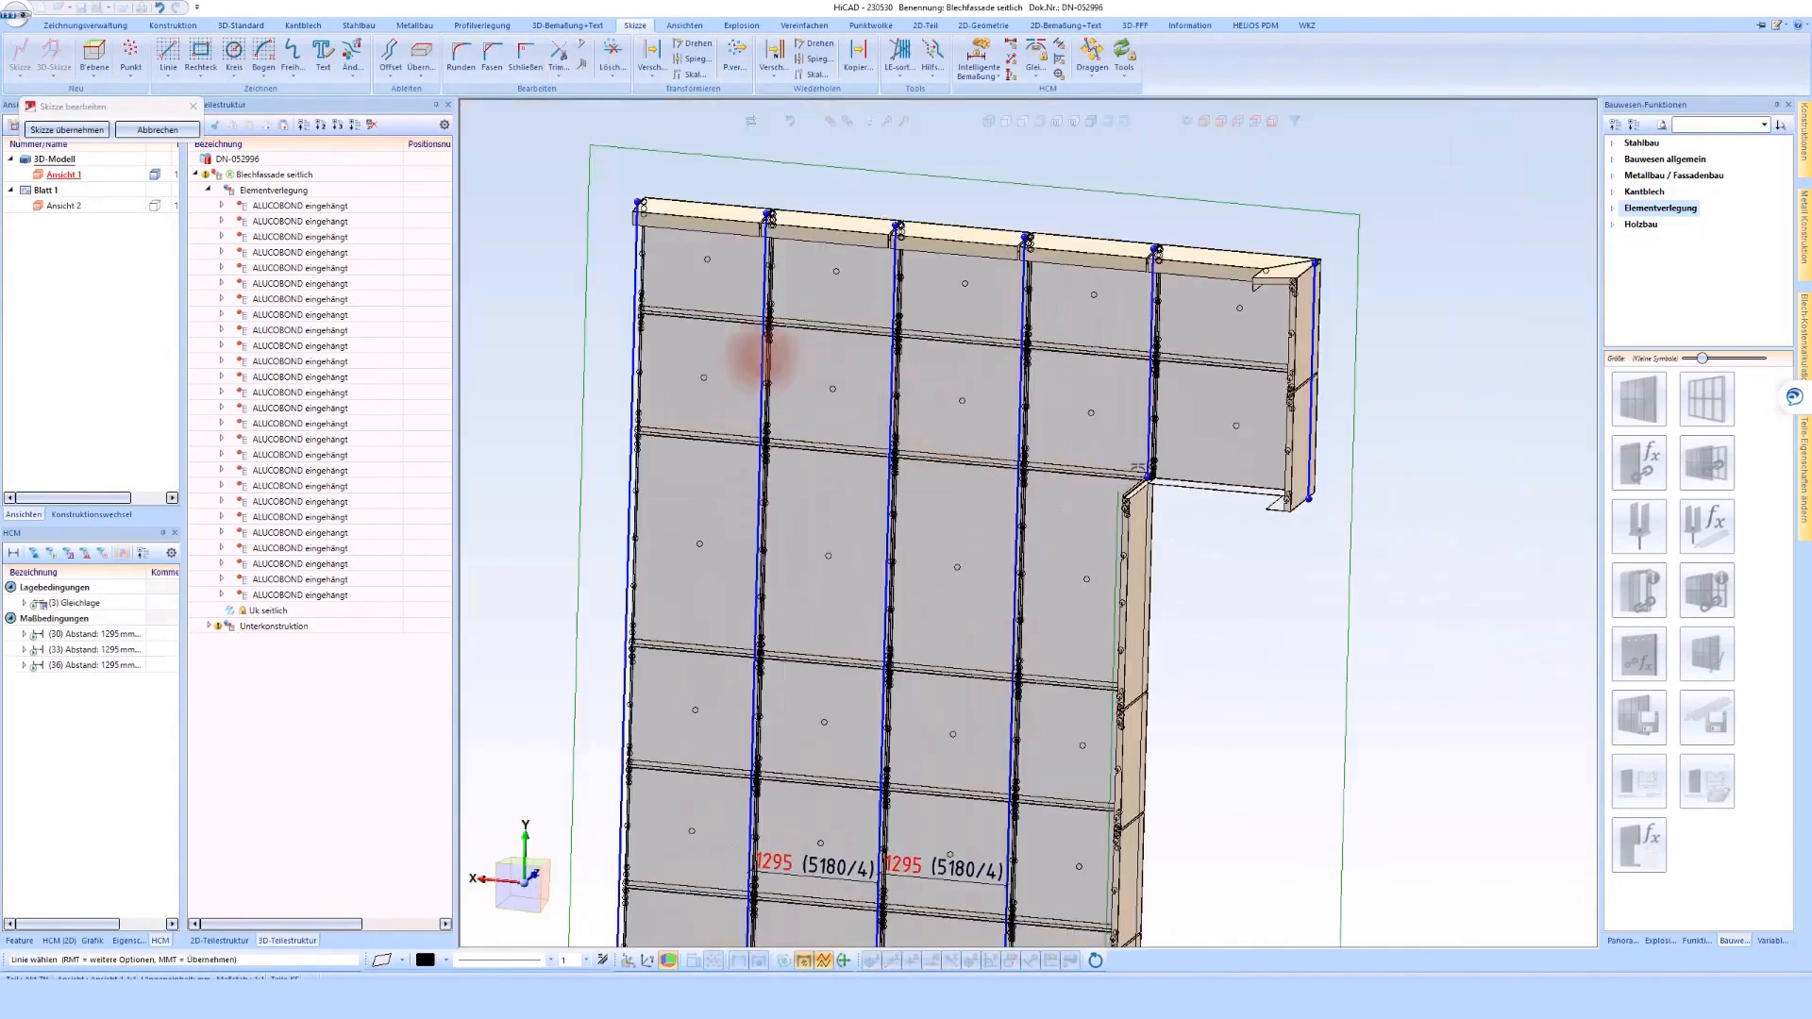
click(75, 130)
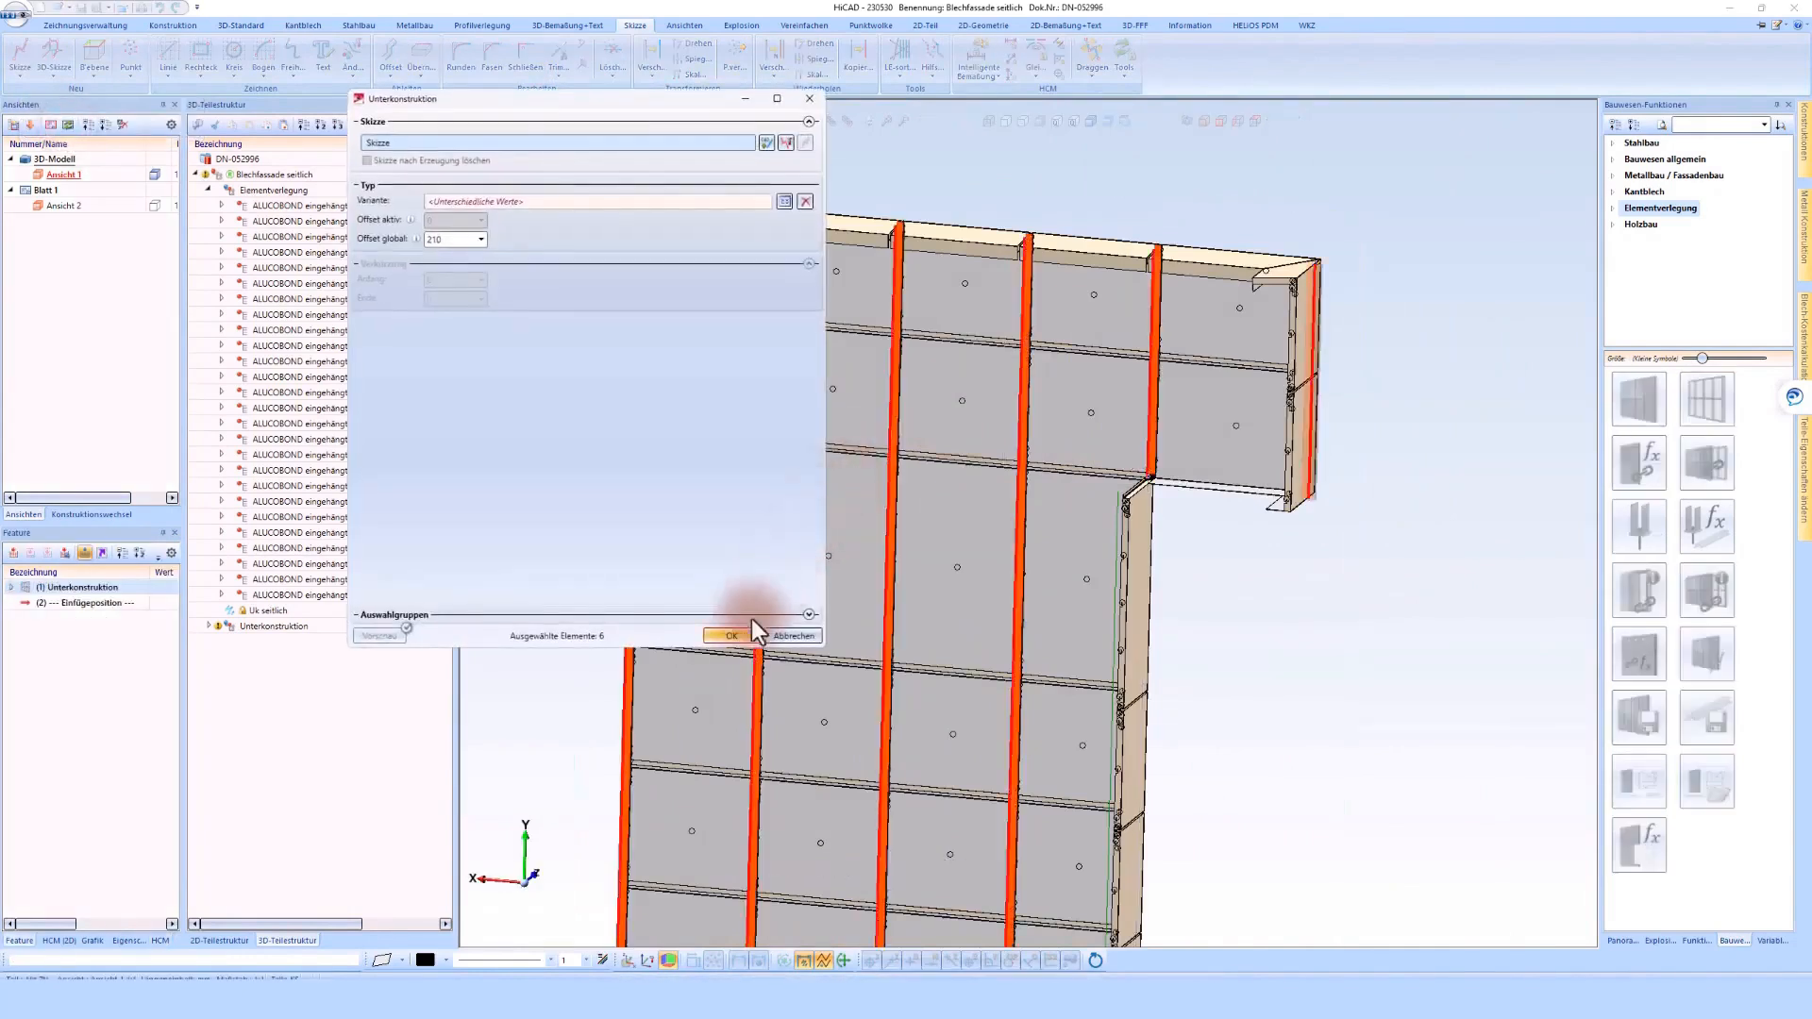
click(733, 636)
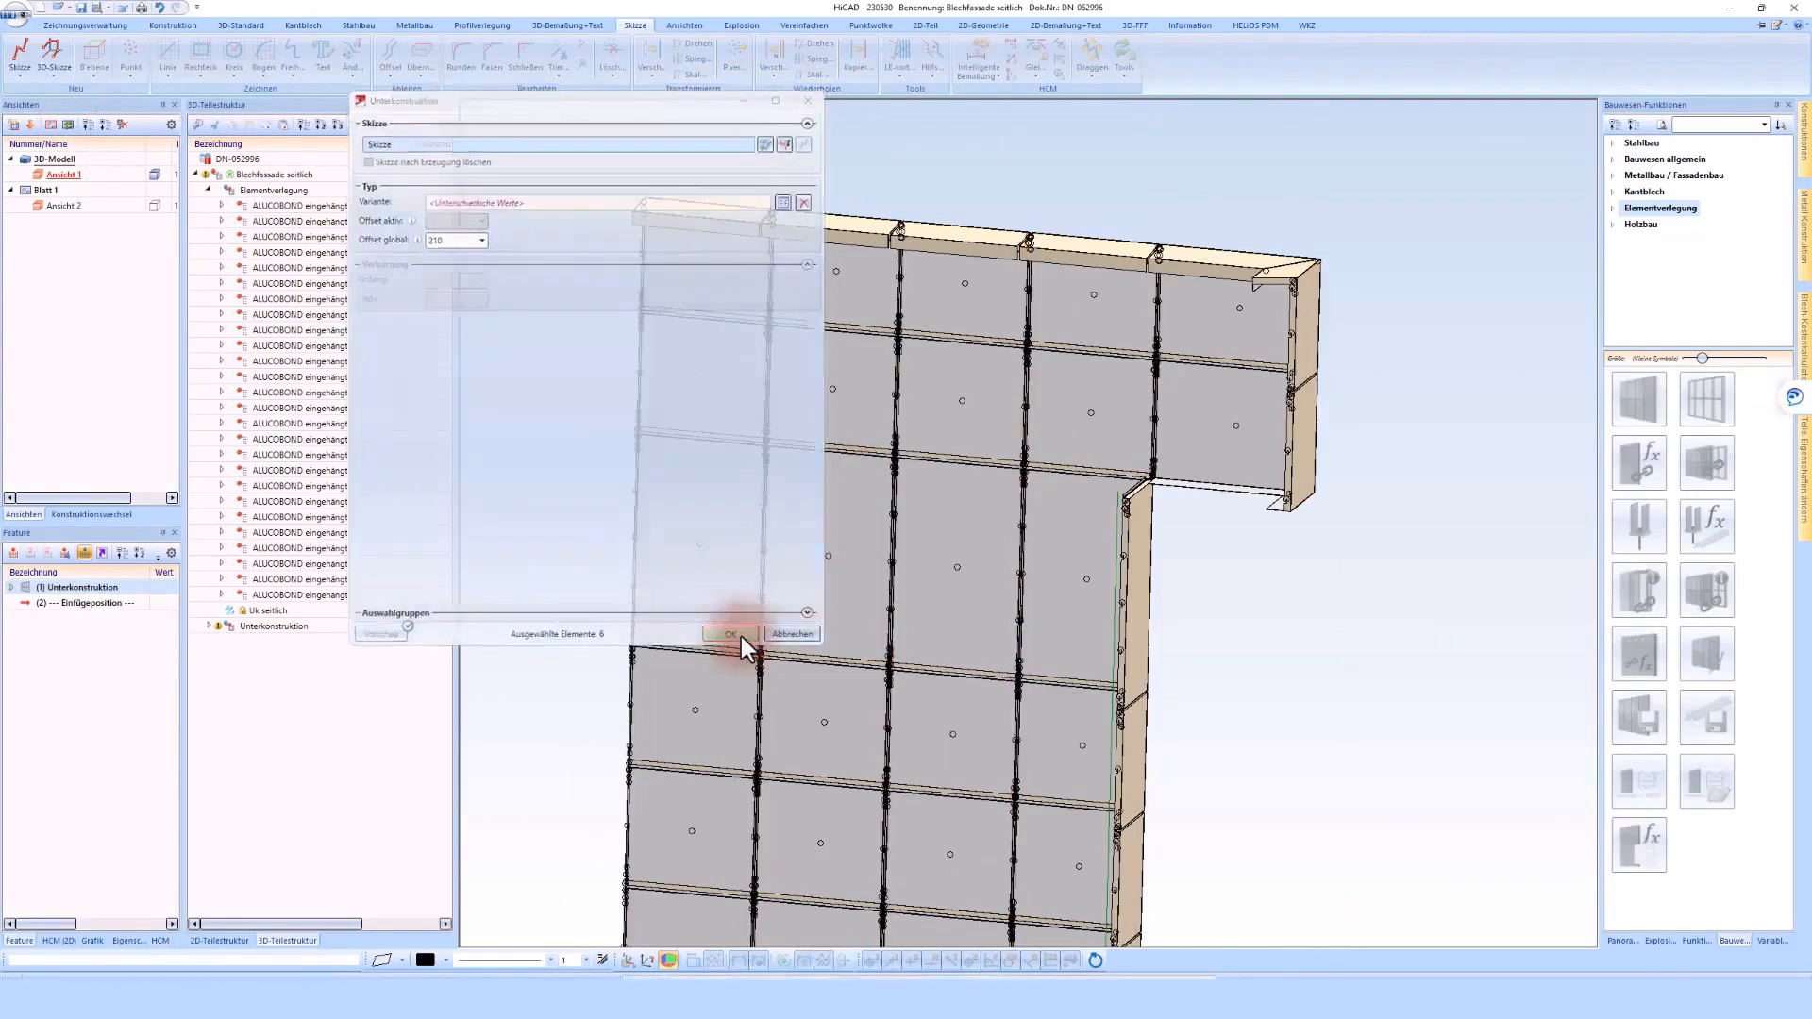
Start a substructure on the Uk seitlich sketch and choose the ALUCOBOND variant ALUCOBOND eingehängt Unterkonstruktion
scroll(1194, 295, up, 3)
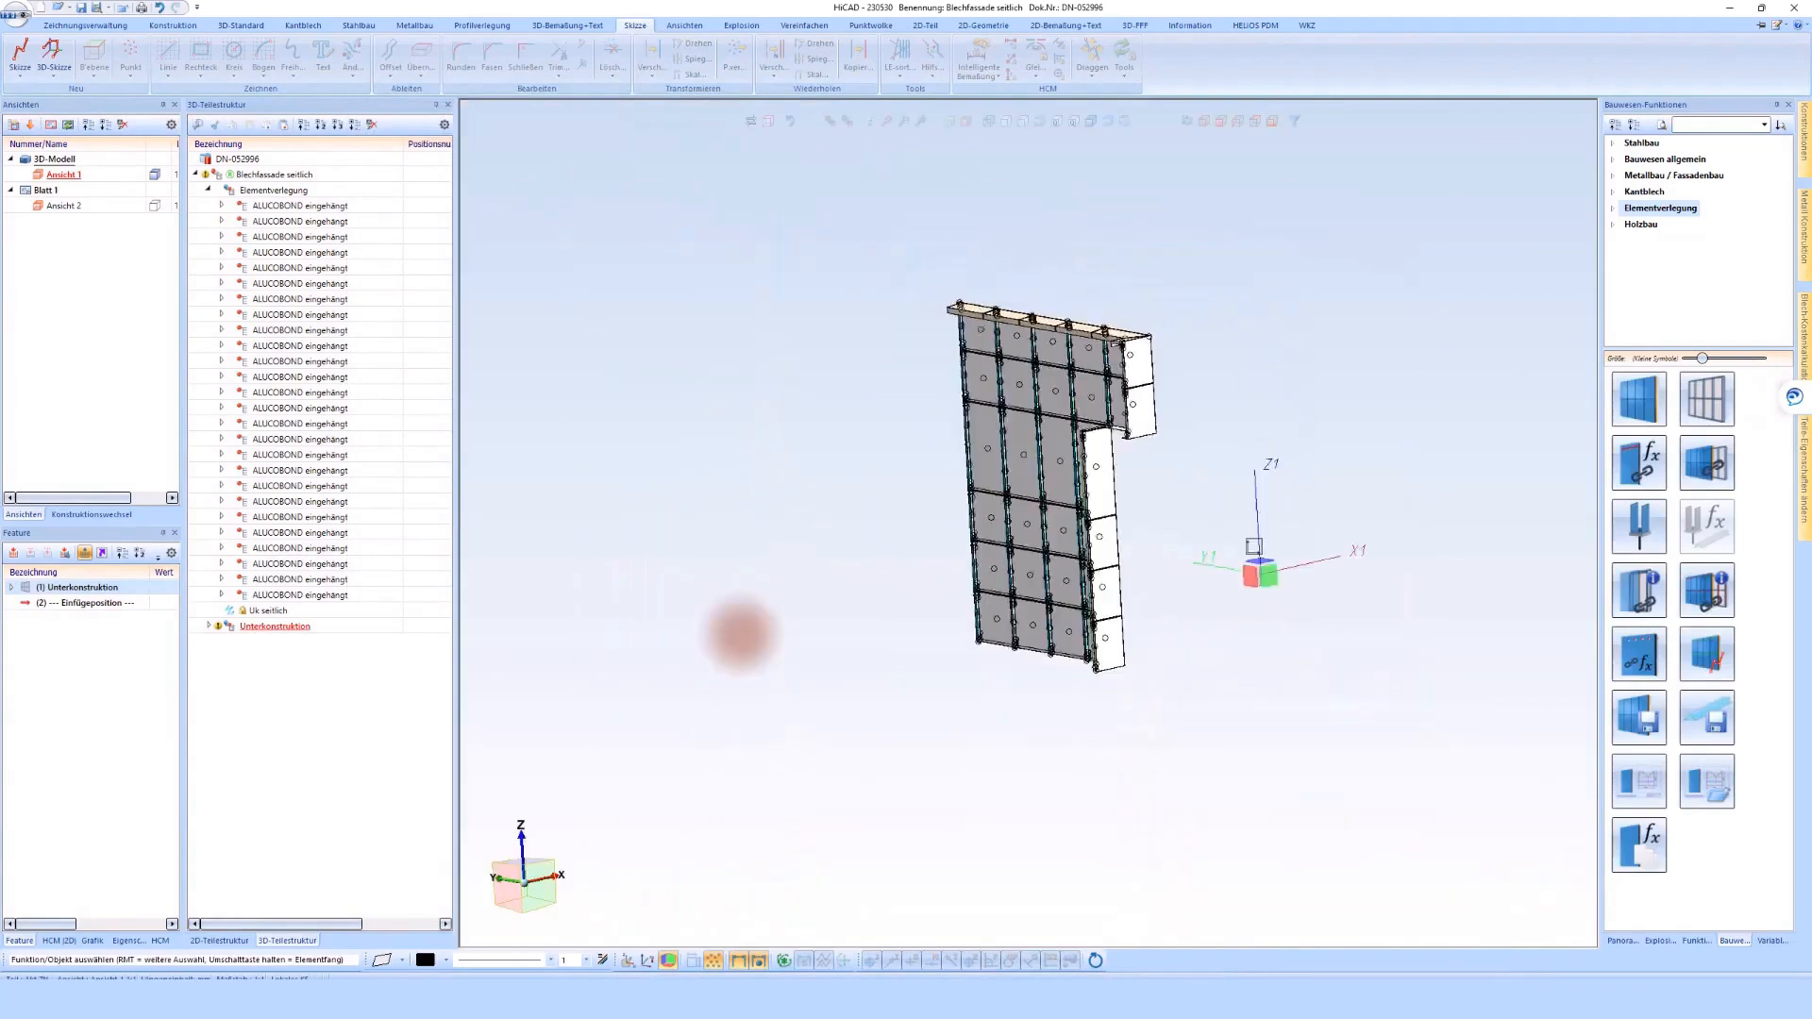
scroll(1076, 482, up, 5)
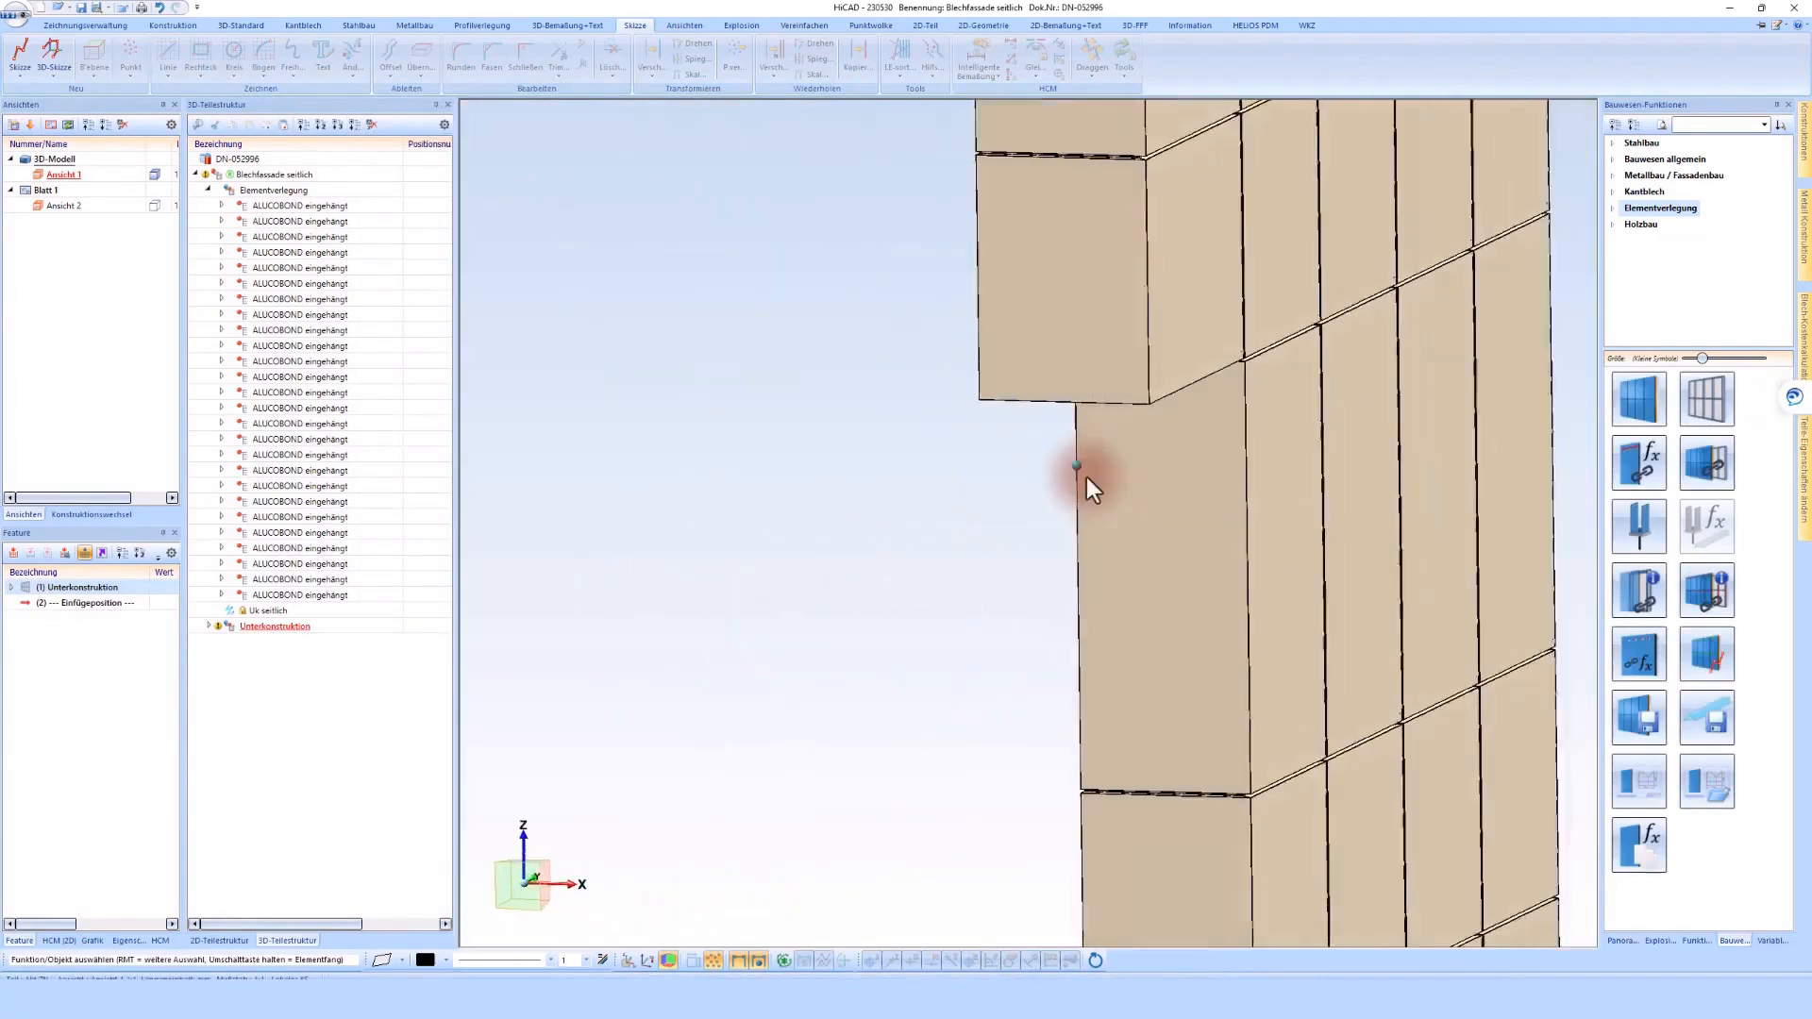
middle_drag(1085, 477, 1089, 477)
click(261, 612)
click(1699, 407)
click(883, 517)
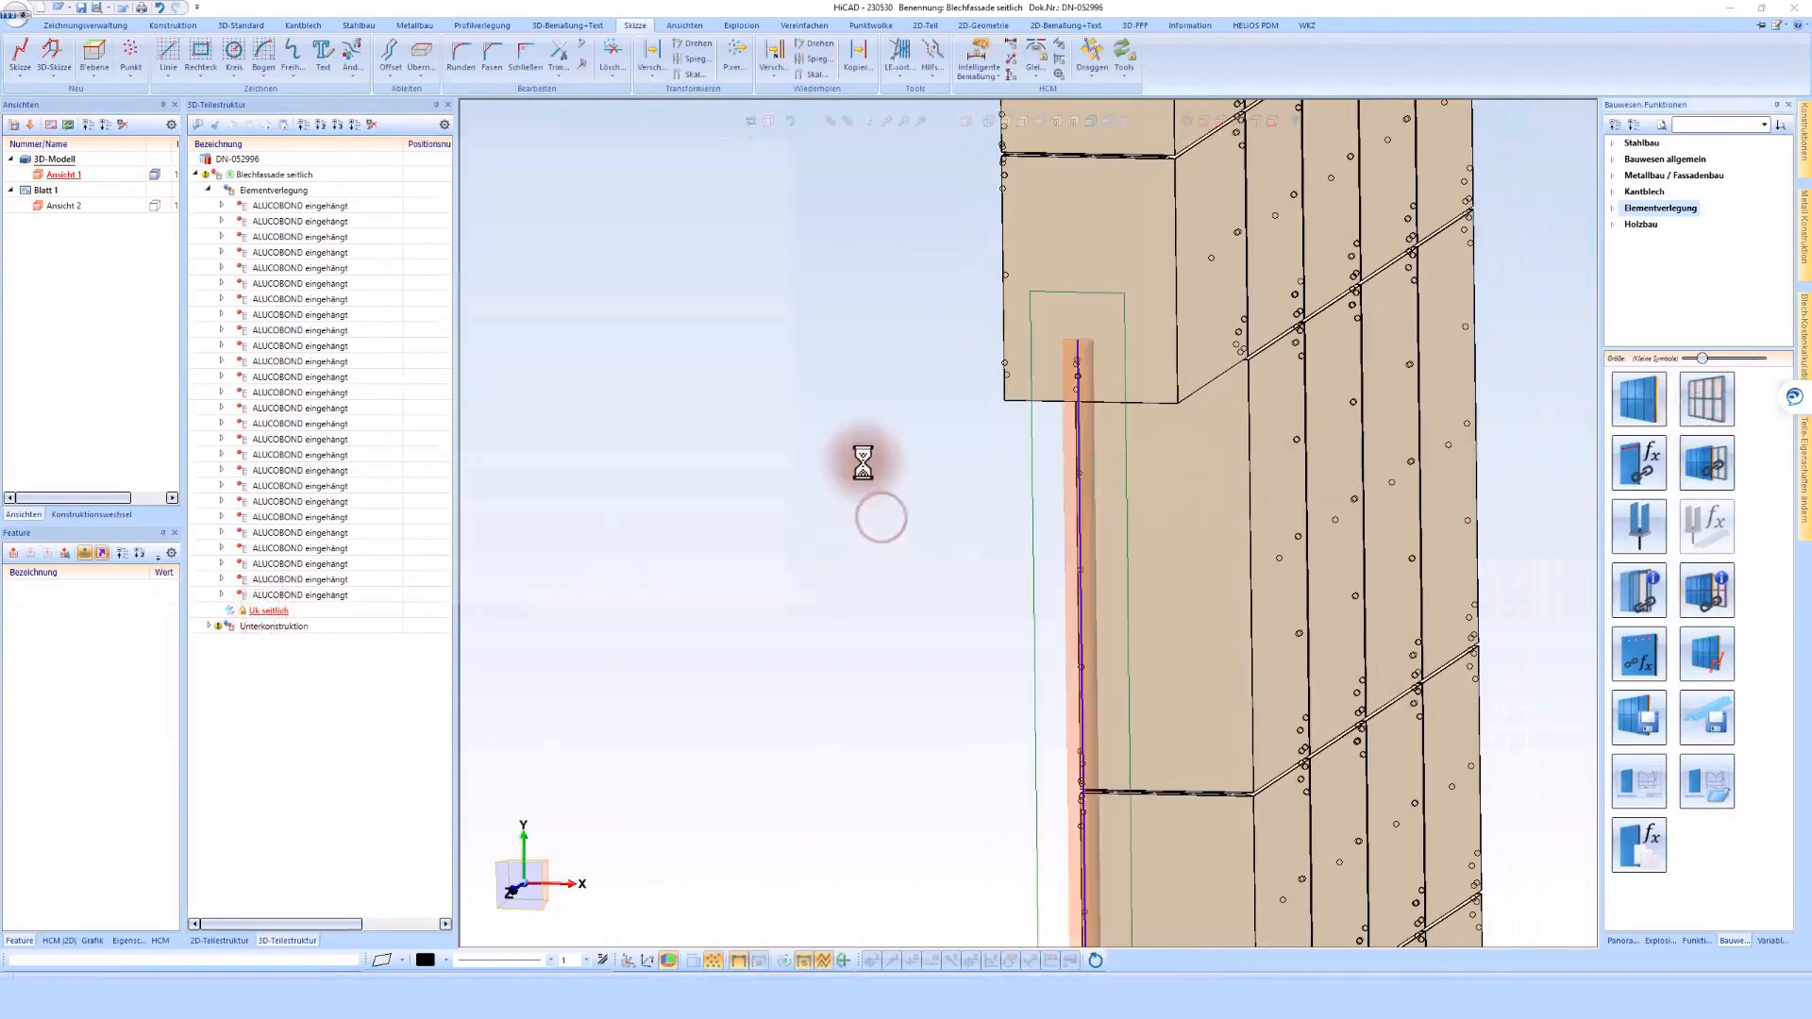
click(781, 208)
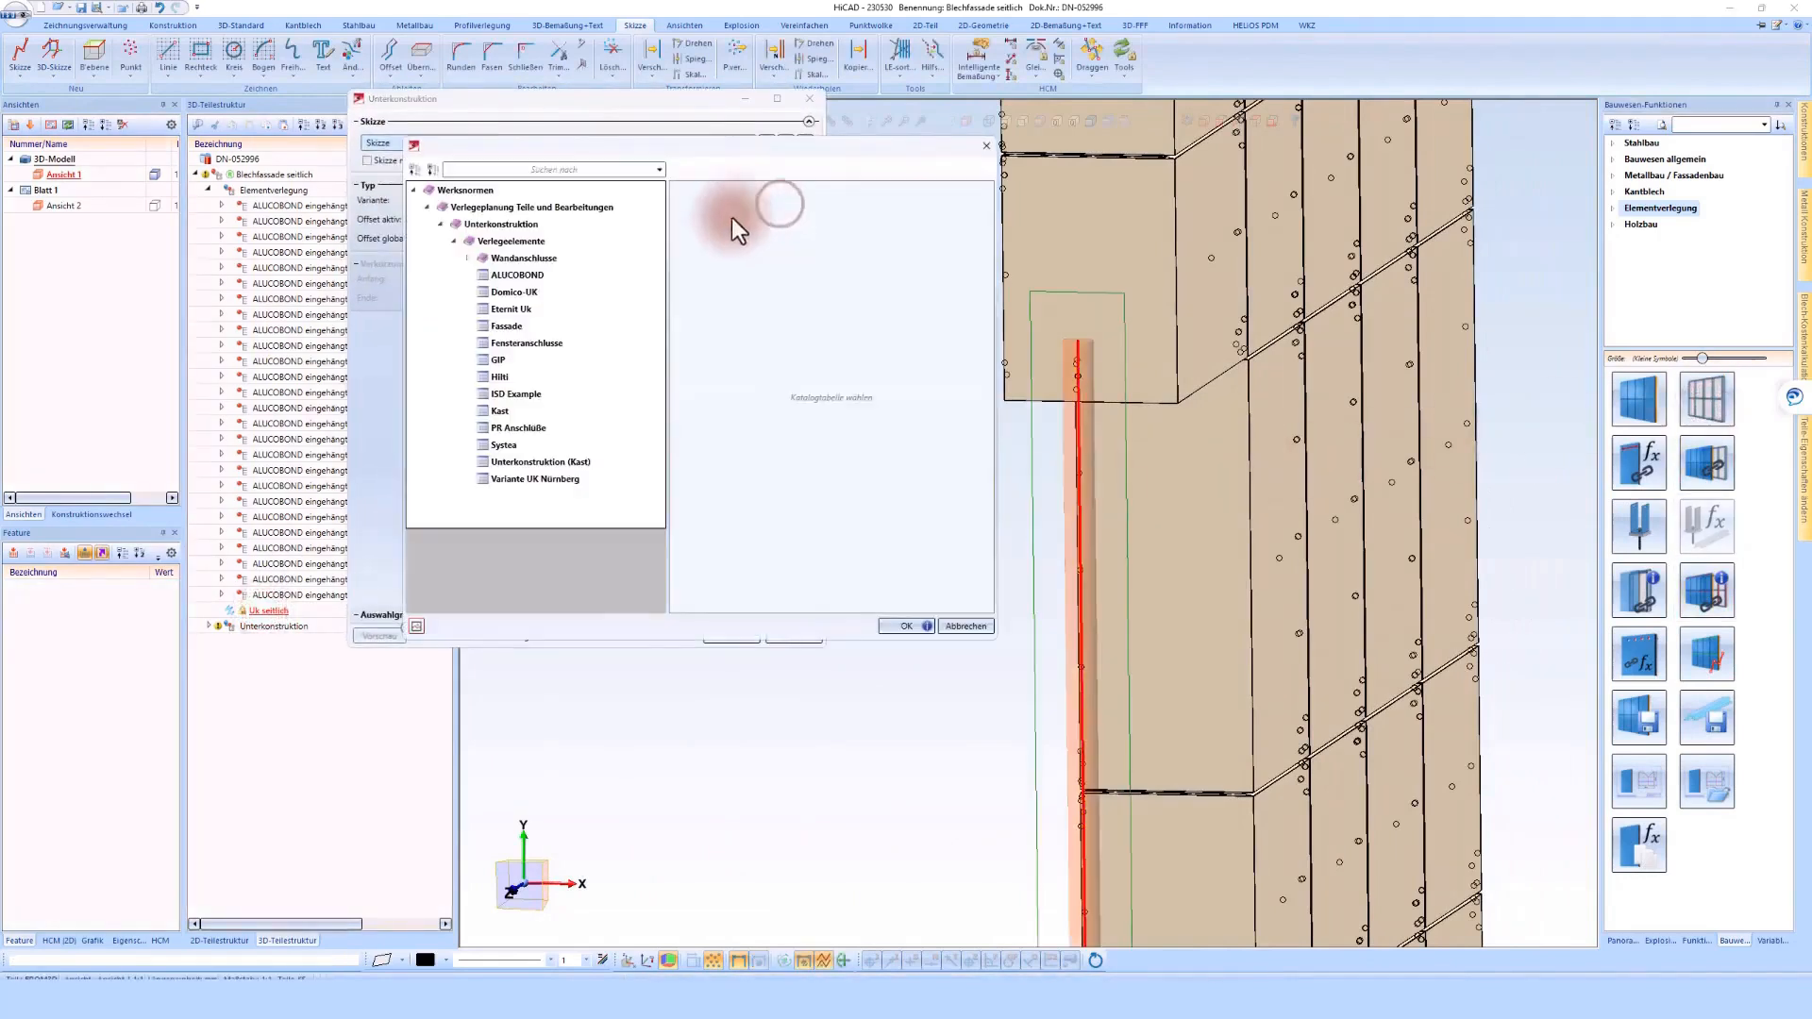
click(519, 274)
click(906, 625)
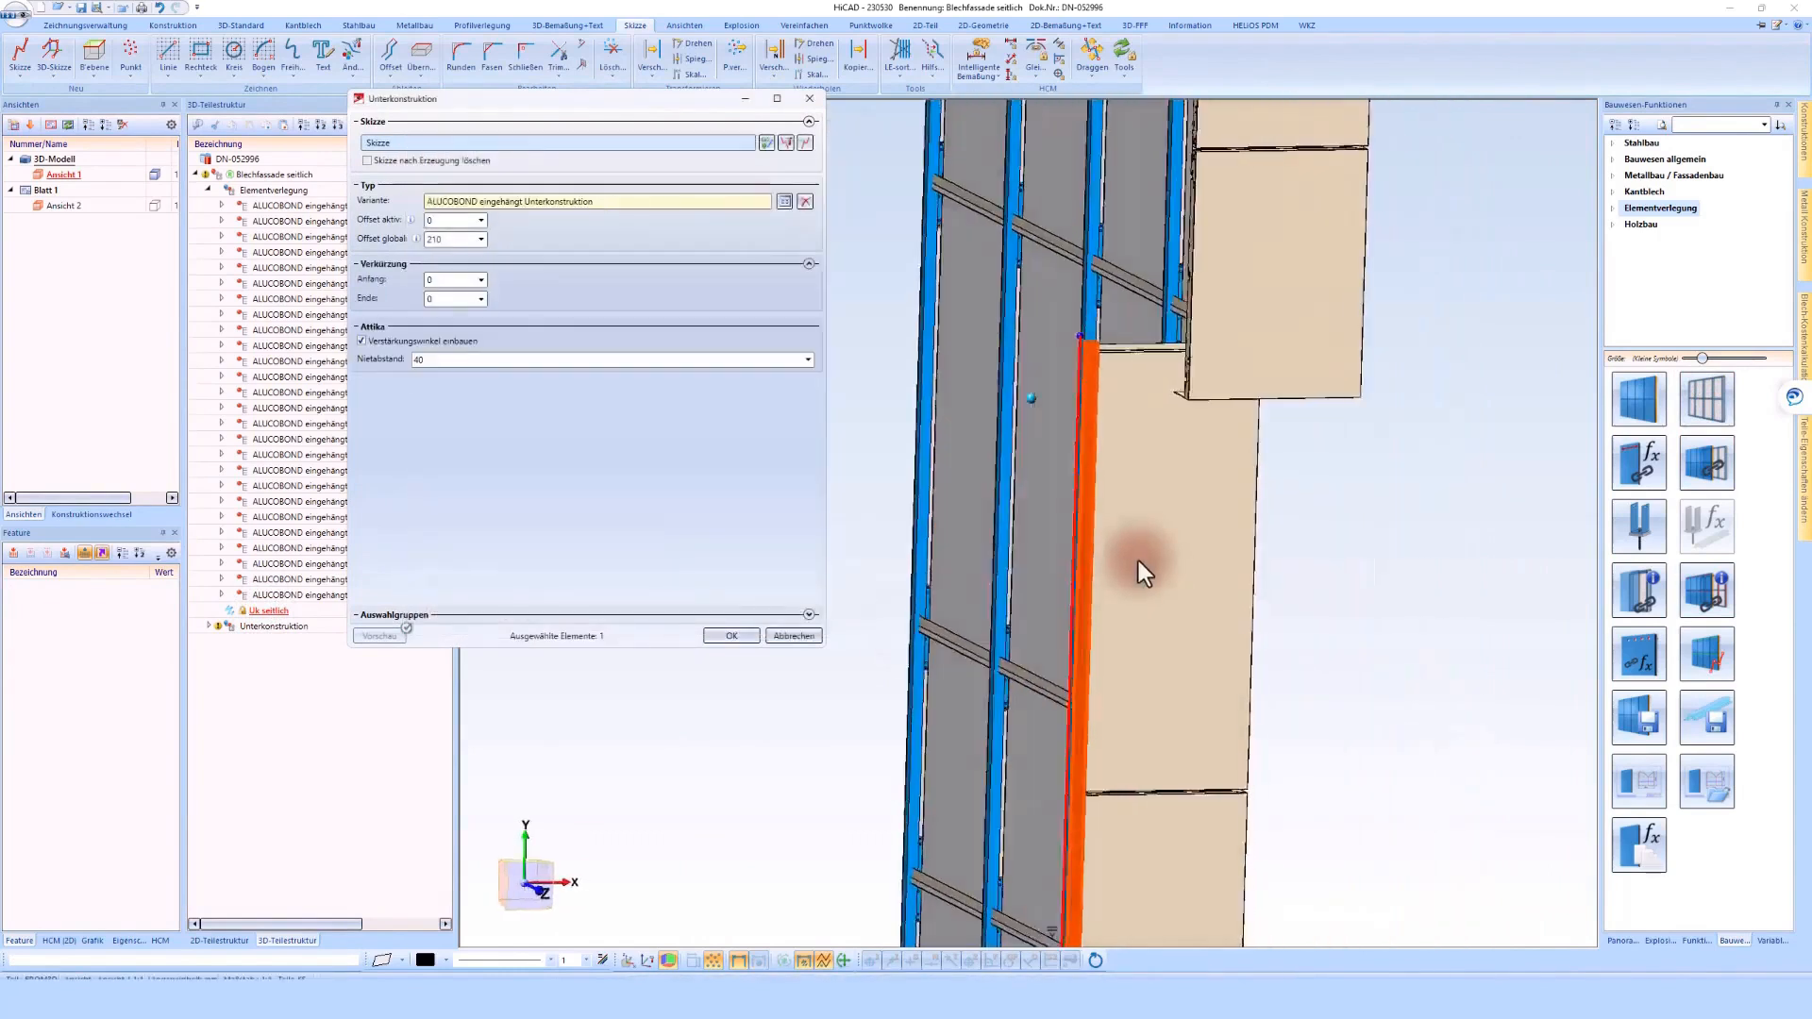
Check the side profile's position from above, set its global offset to 75 and create the substructure
click(1167, 483)
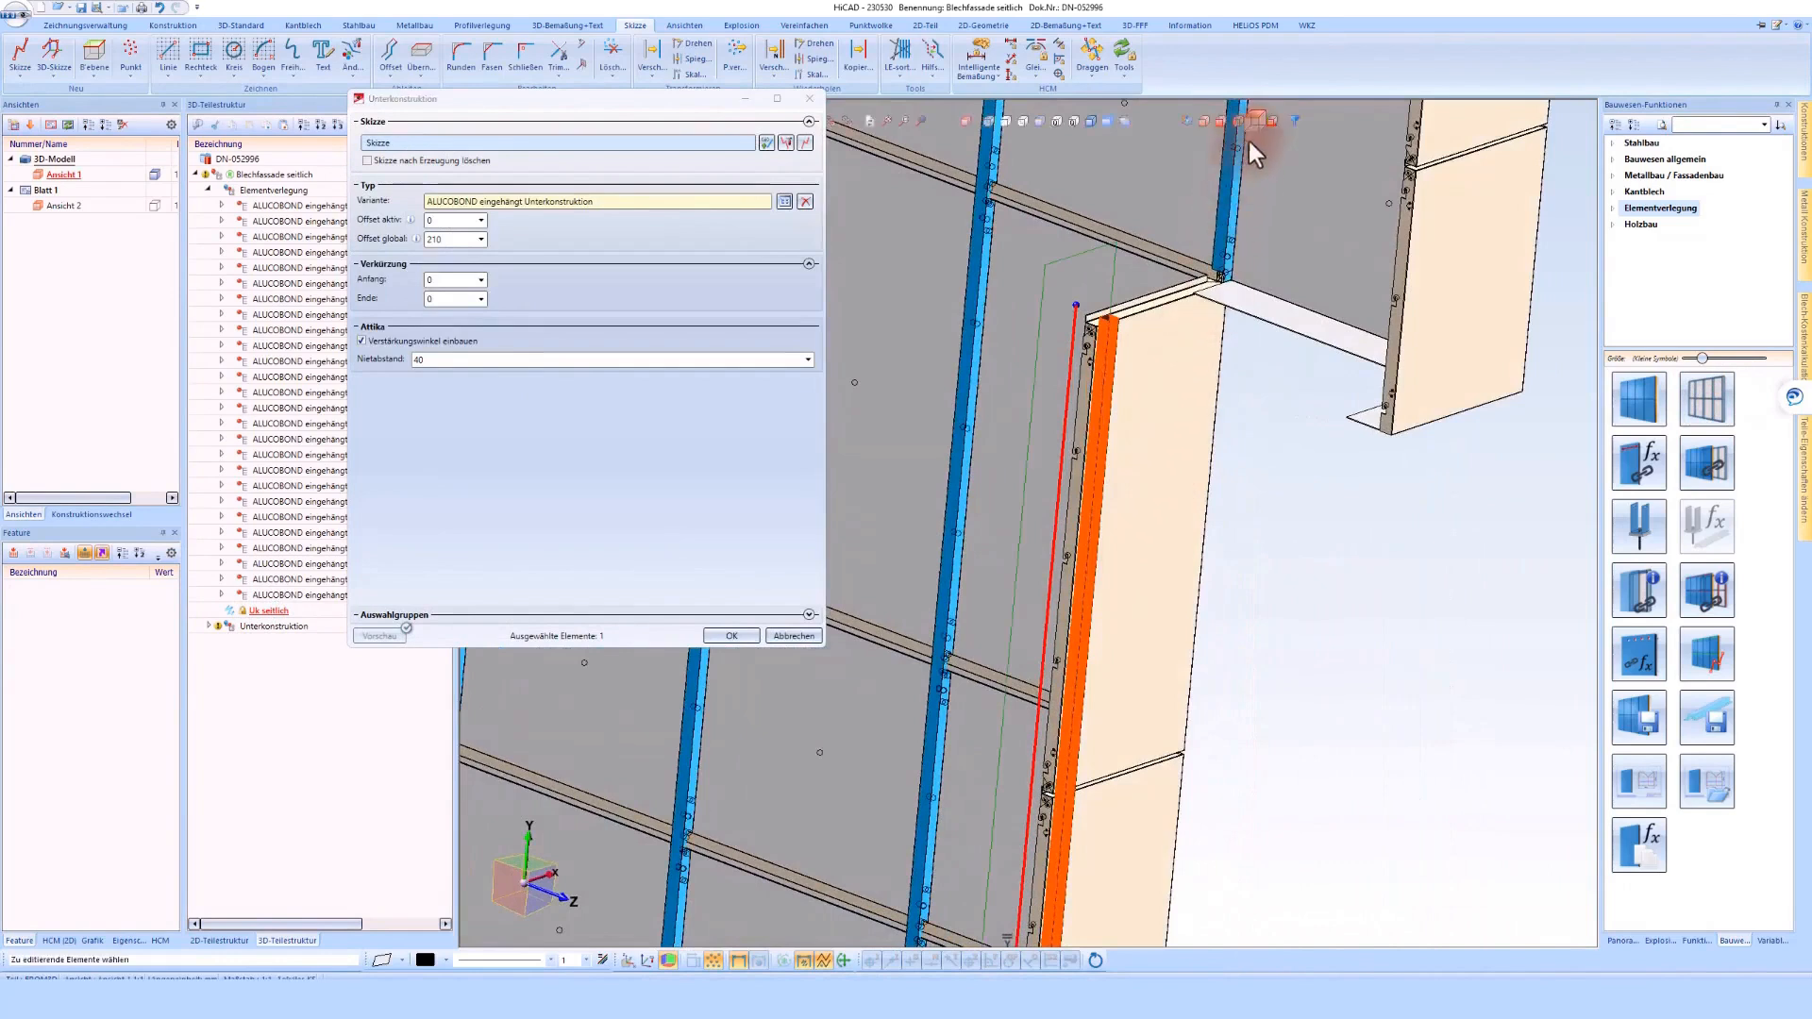
click(1254, 120)
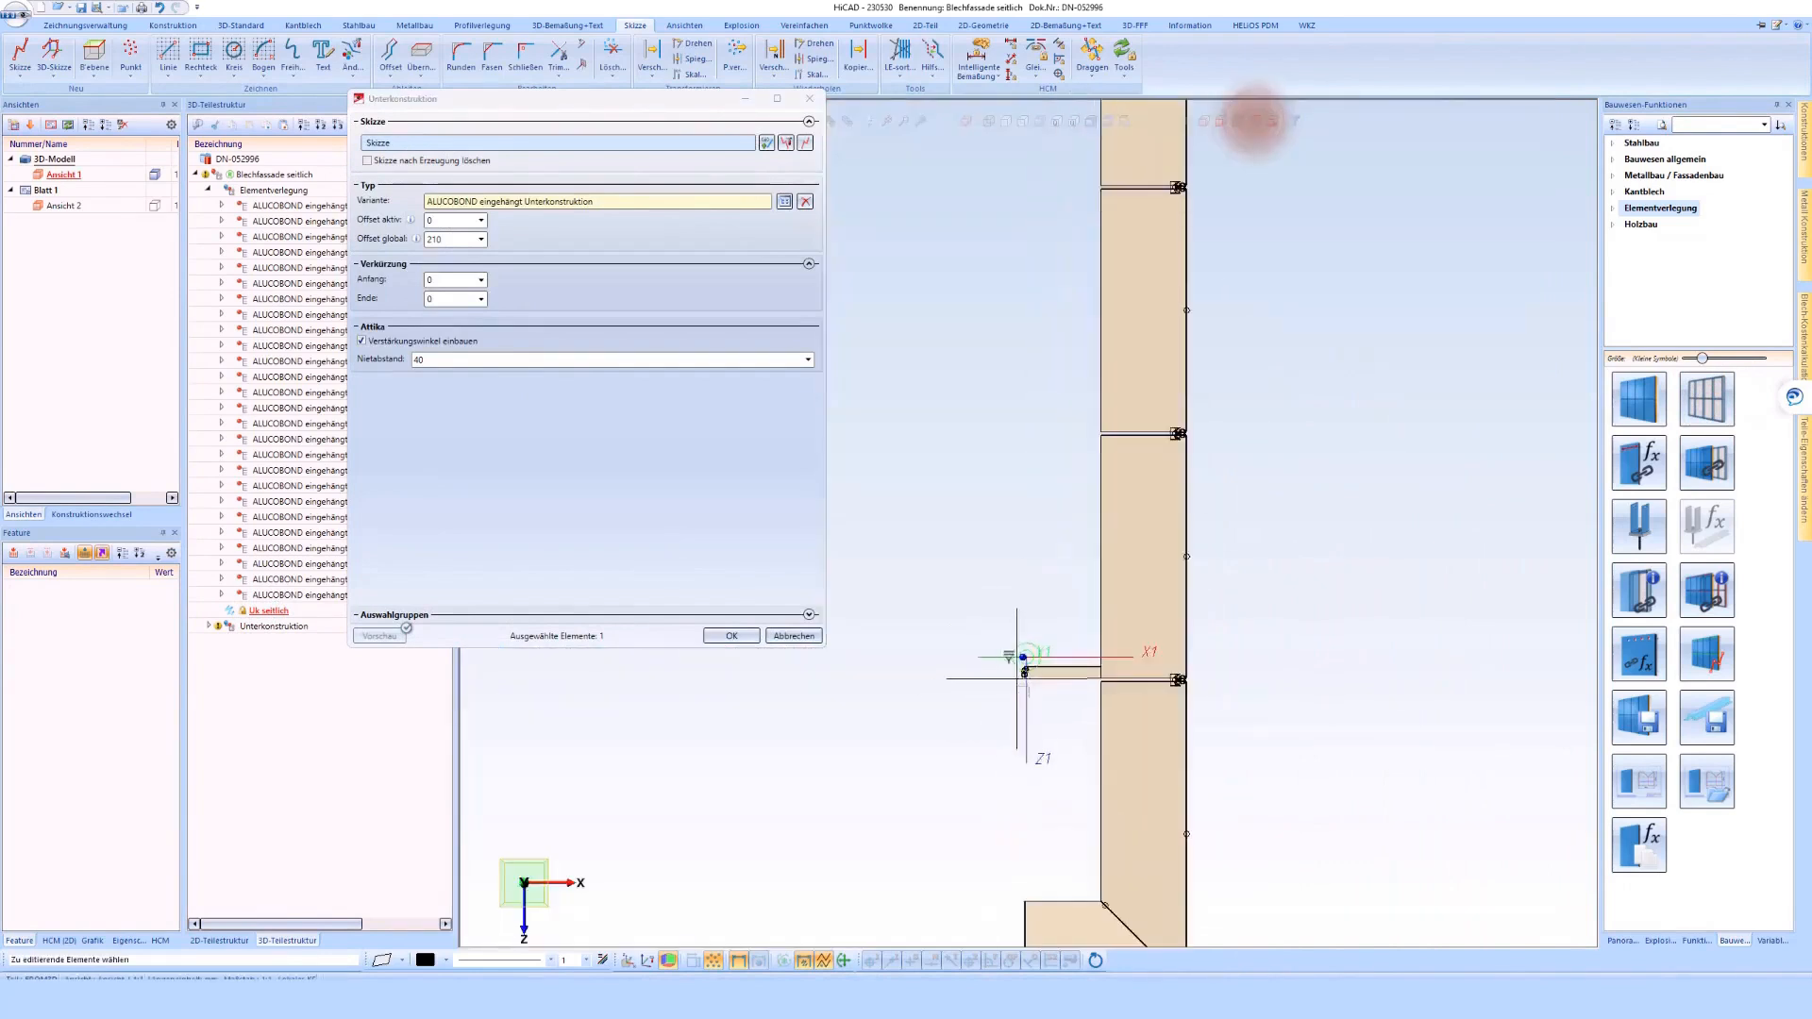
double_click(436, 237)
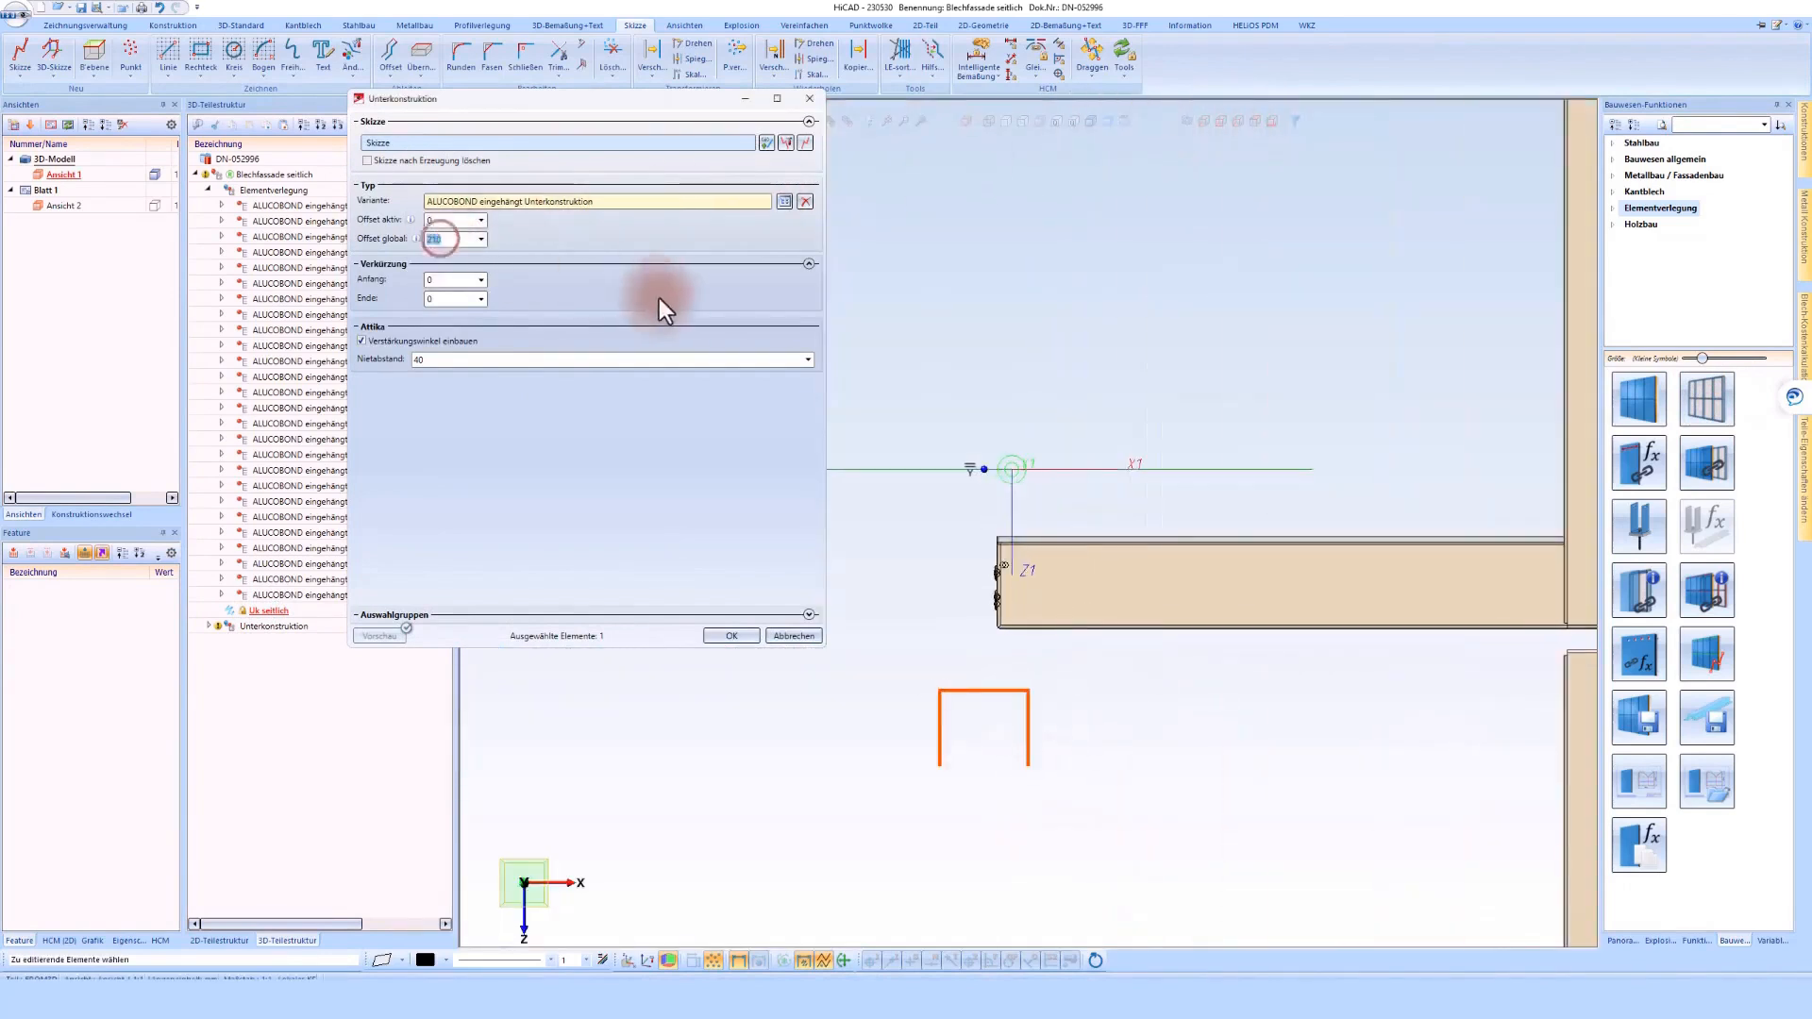
text(150)
double_click(443, 239)
text(100)
key(Return)
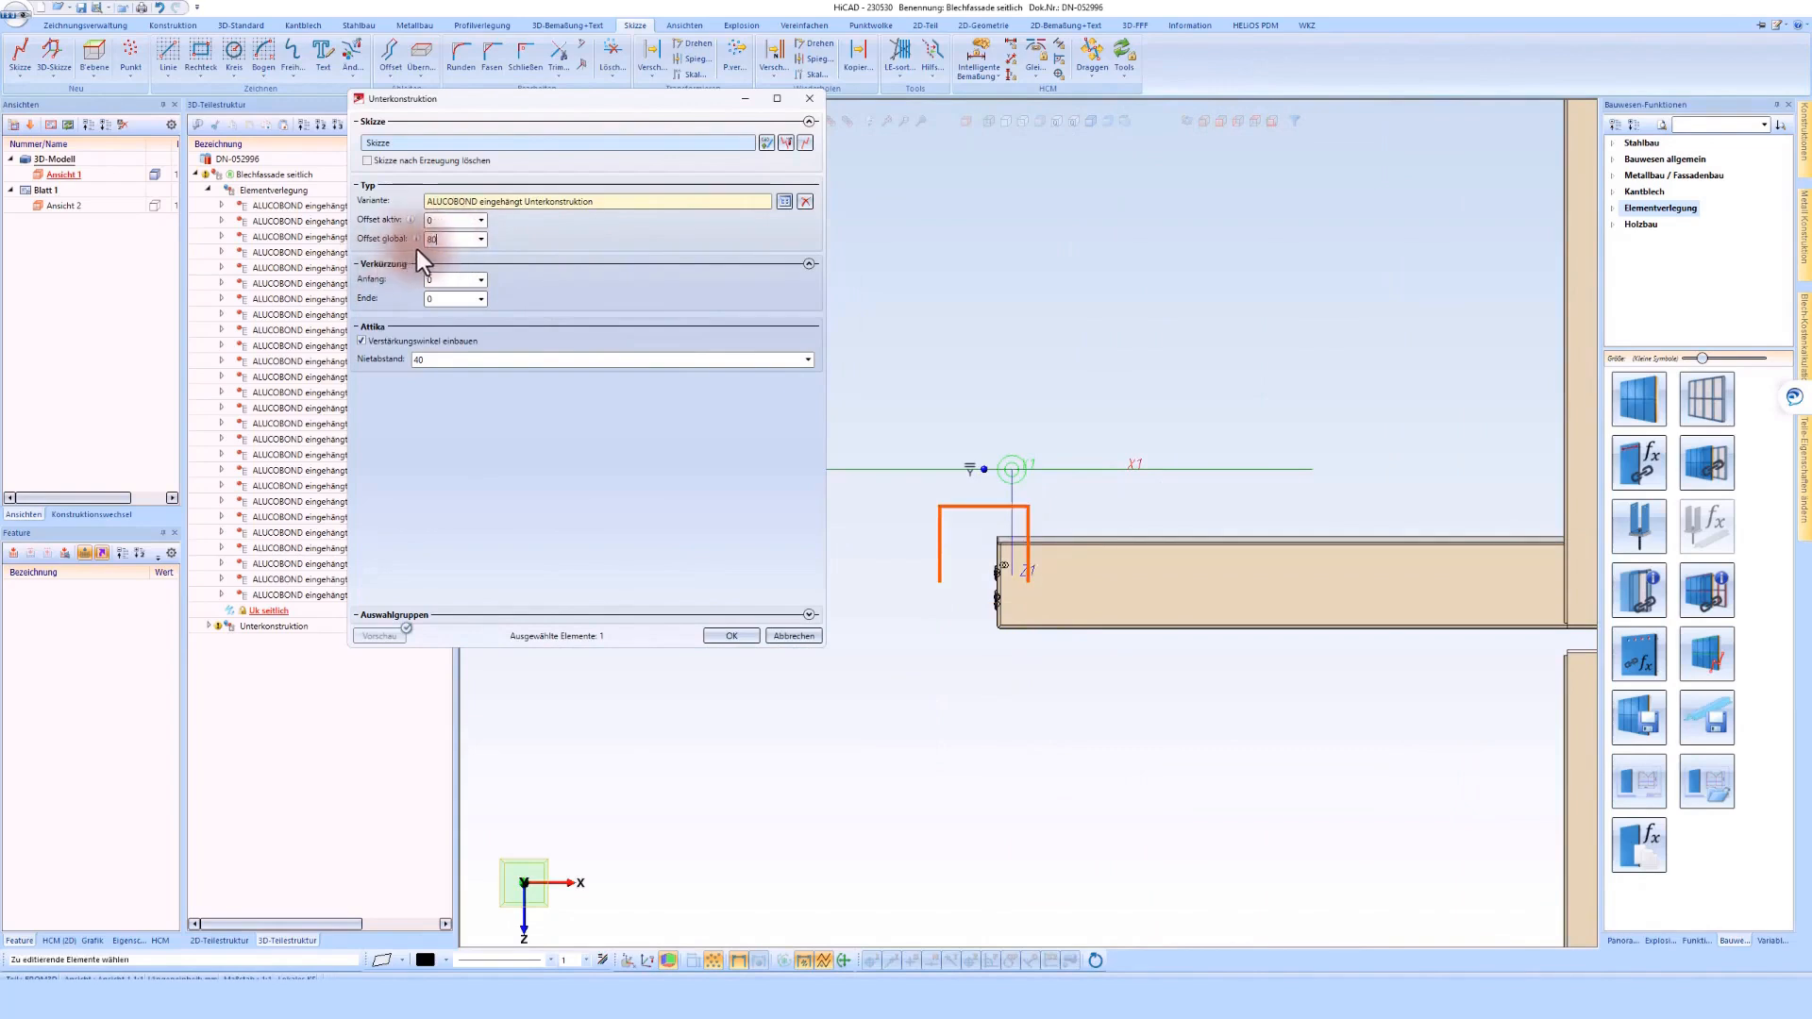
double_click(449, 240)
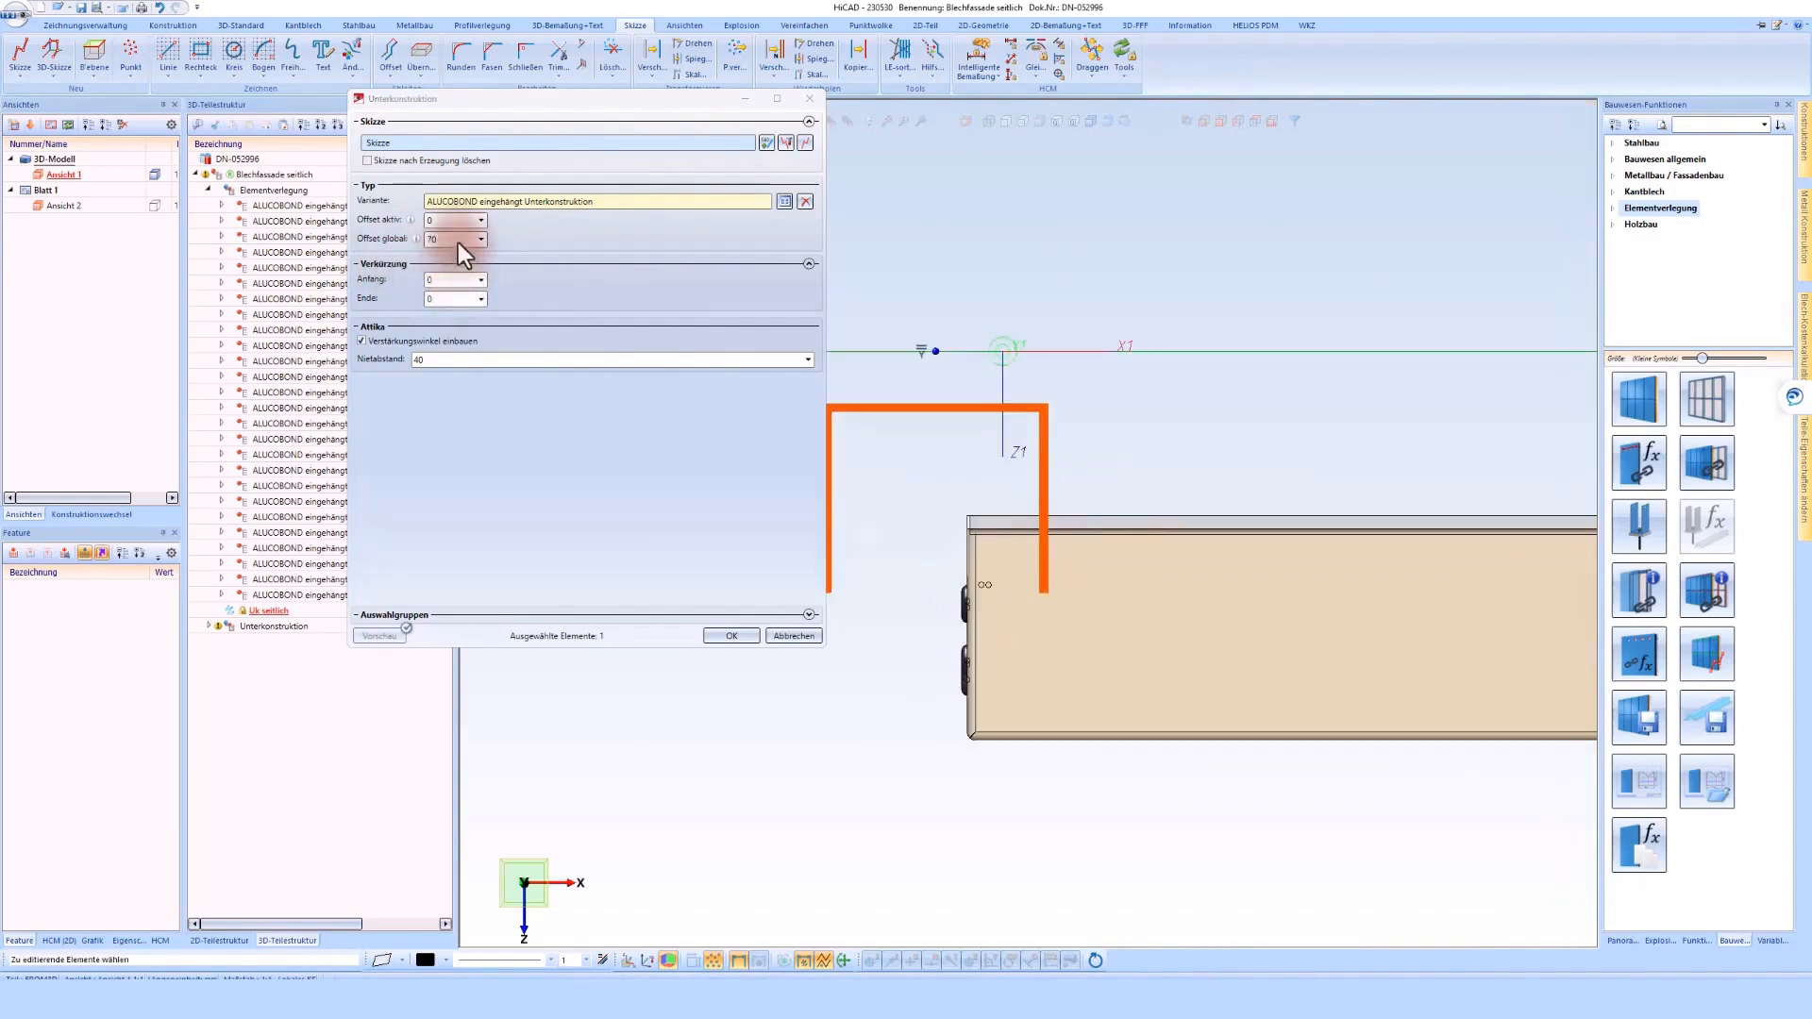
text(75)
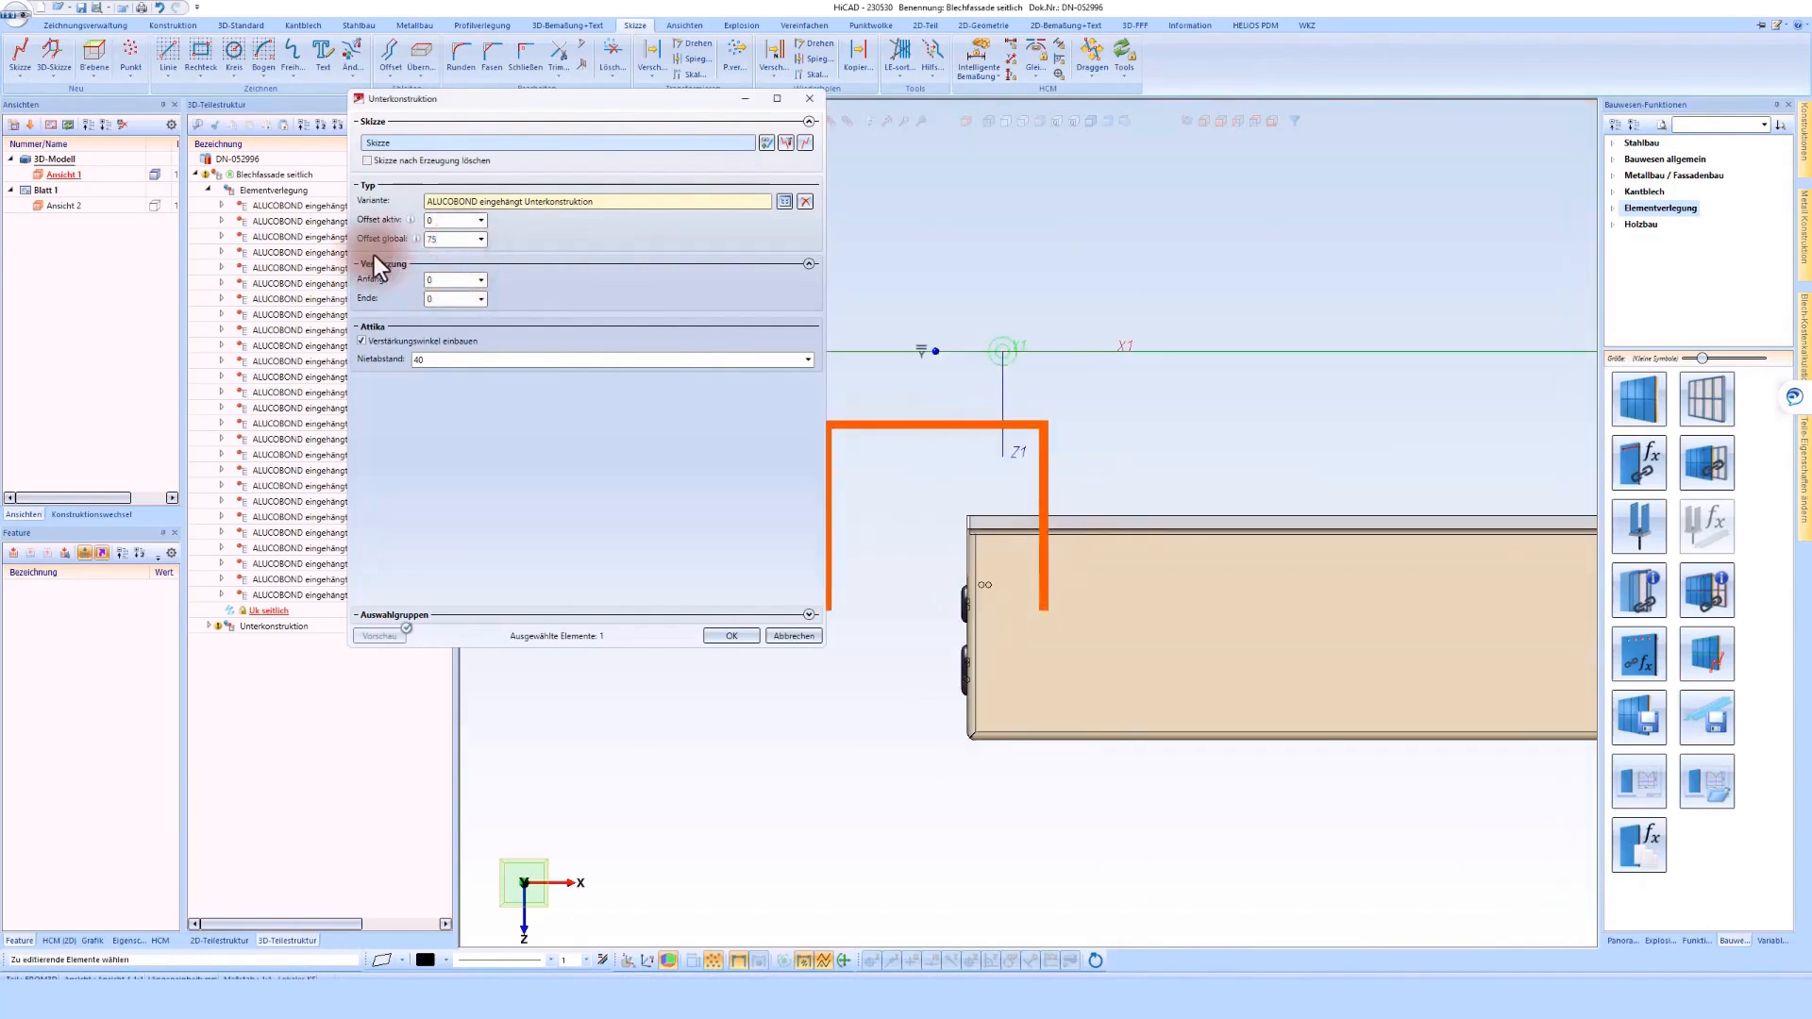
click(733, 635)
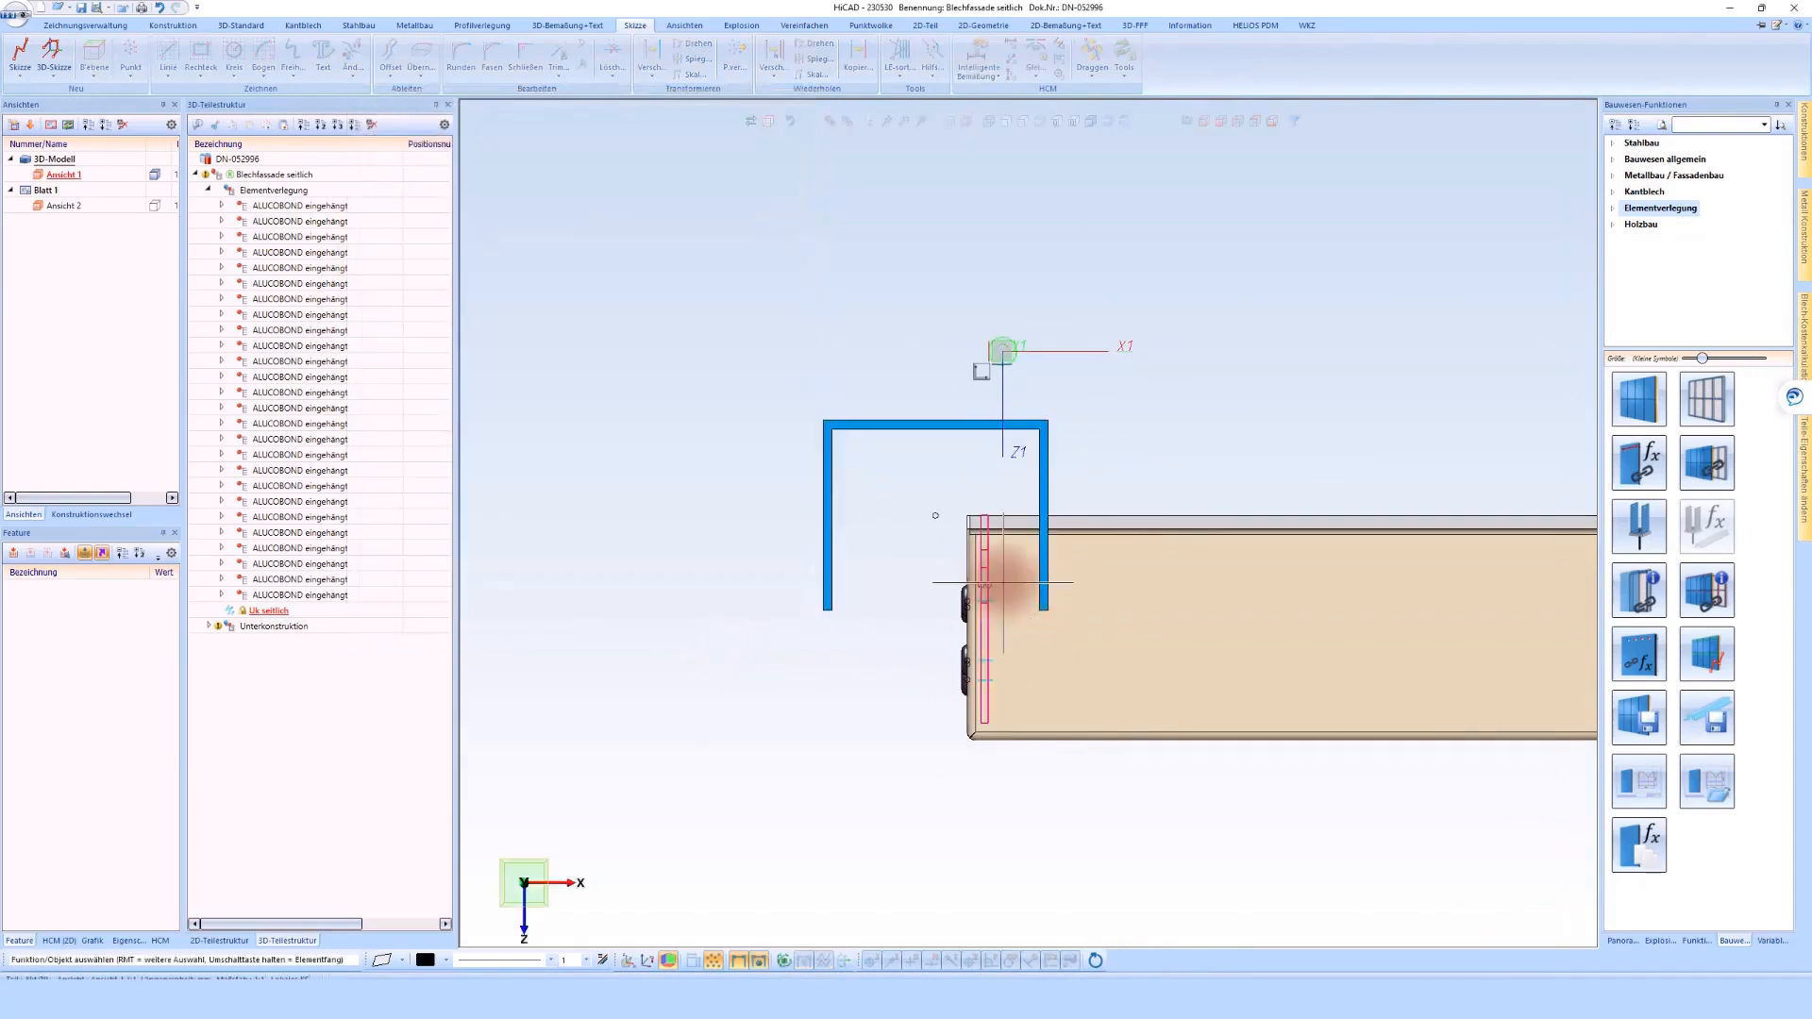
Save the drawing and suppress the invalid position number message for this design
scroll(1047, 557, down, 10)
middle_drag(1048, 556, 1084, 525)
click(83, 12)
click(880, 502)
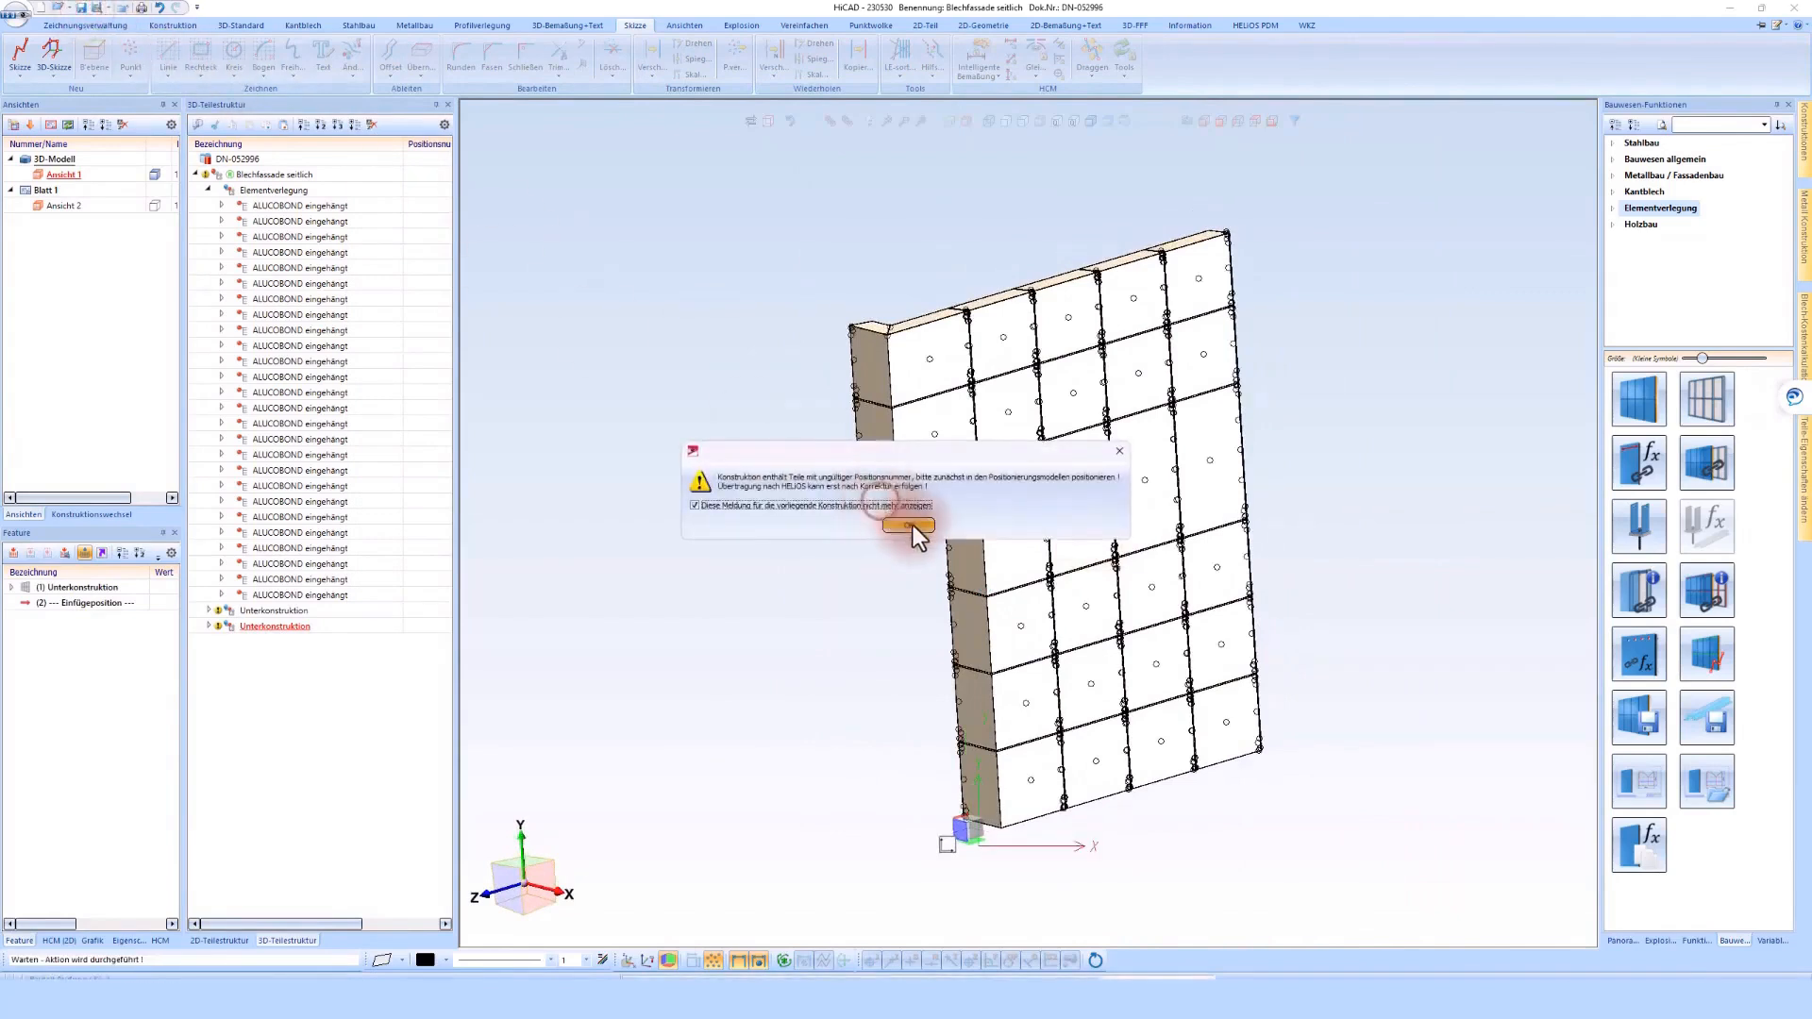
click(910, 526)
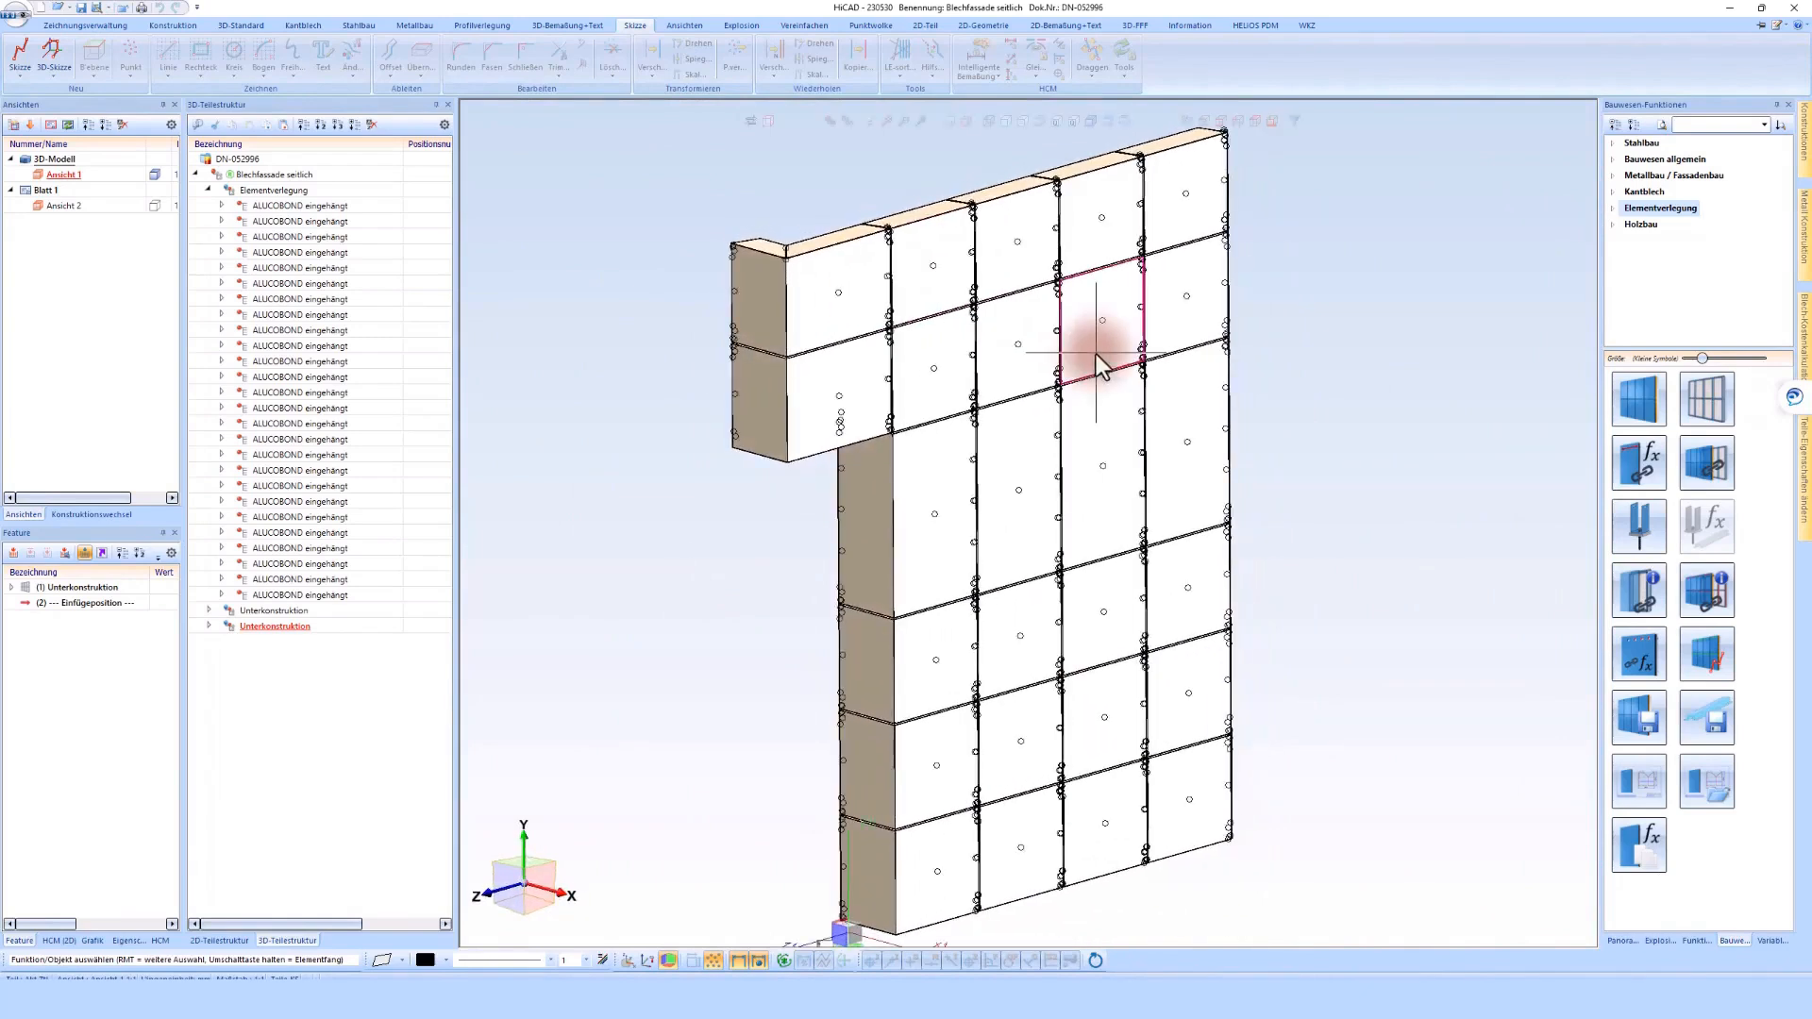
Create a connection between the Elementverlegung assembly and the main Unterkonstruktion assembly, and inspect the joints from behind
click(209, 190)
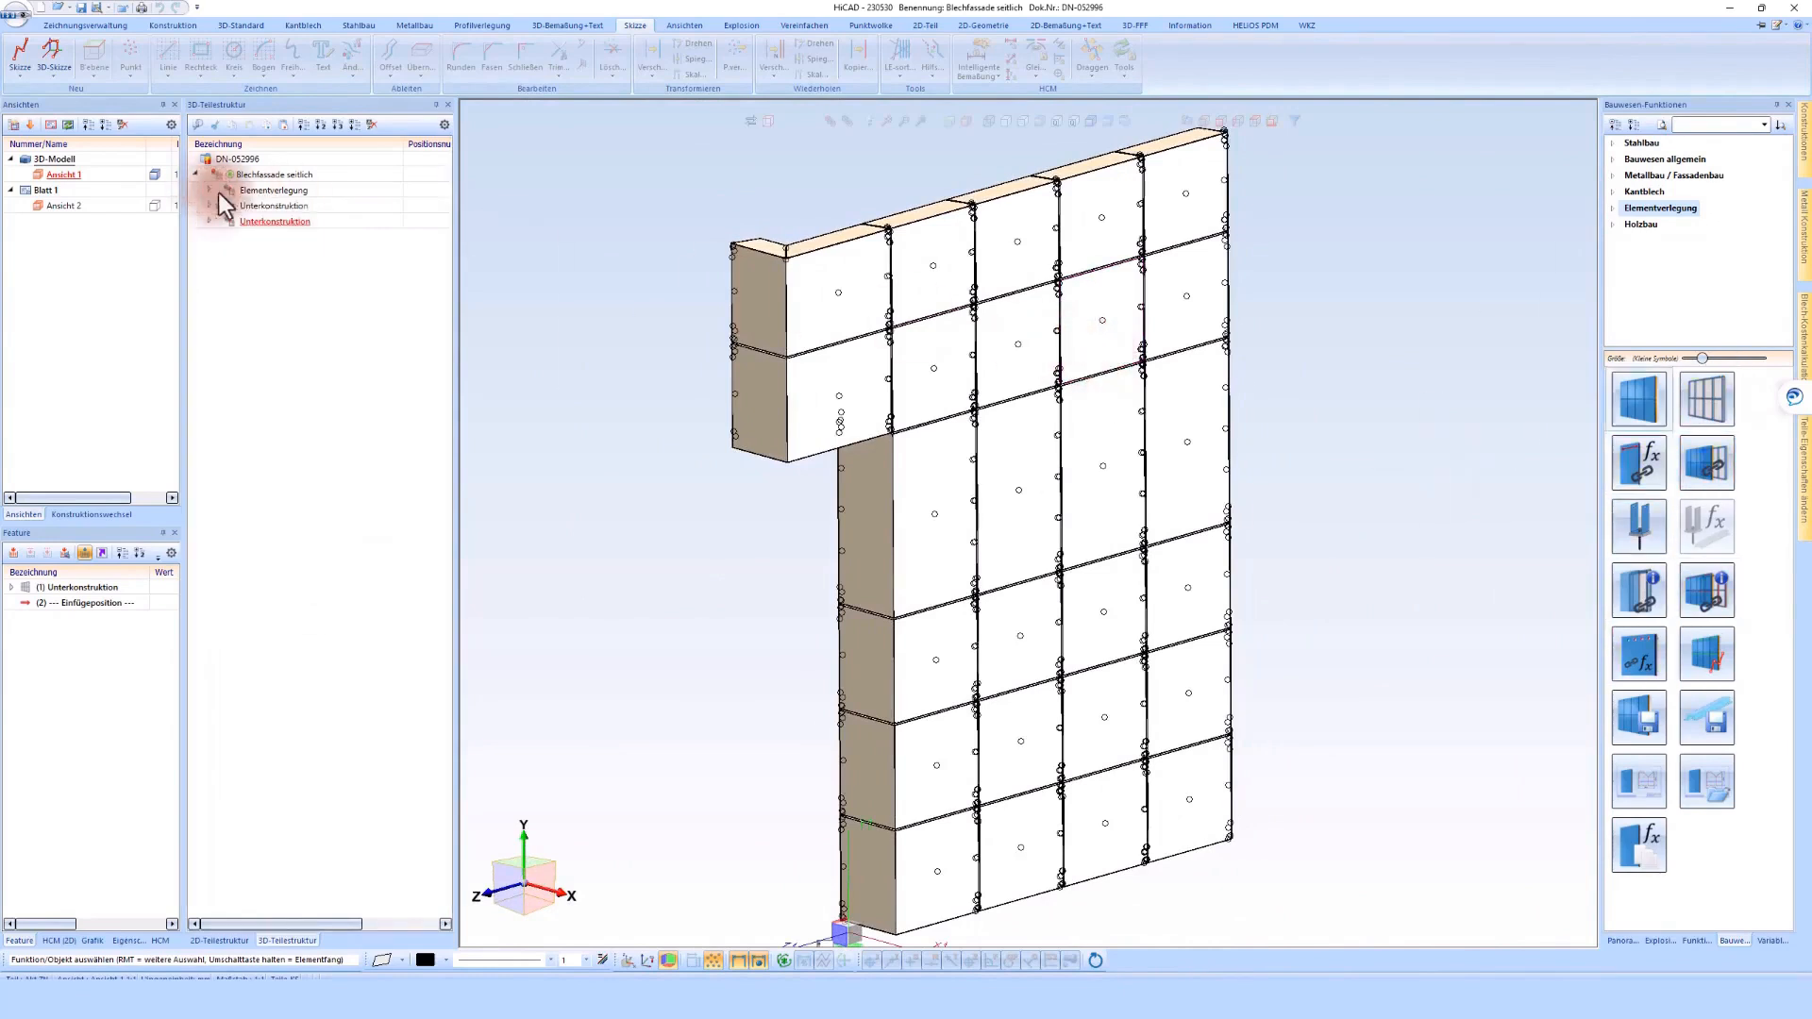
click(1708, 472)
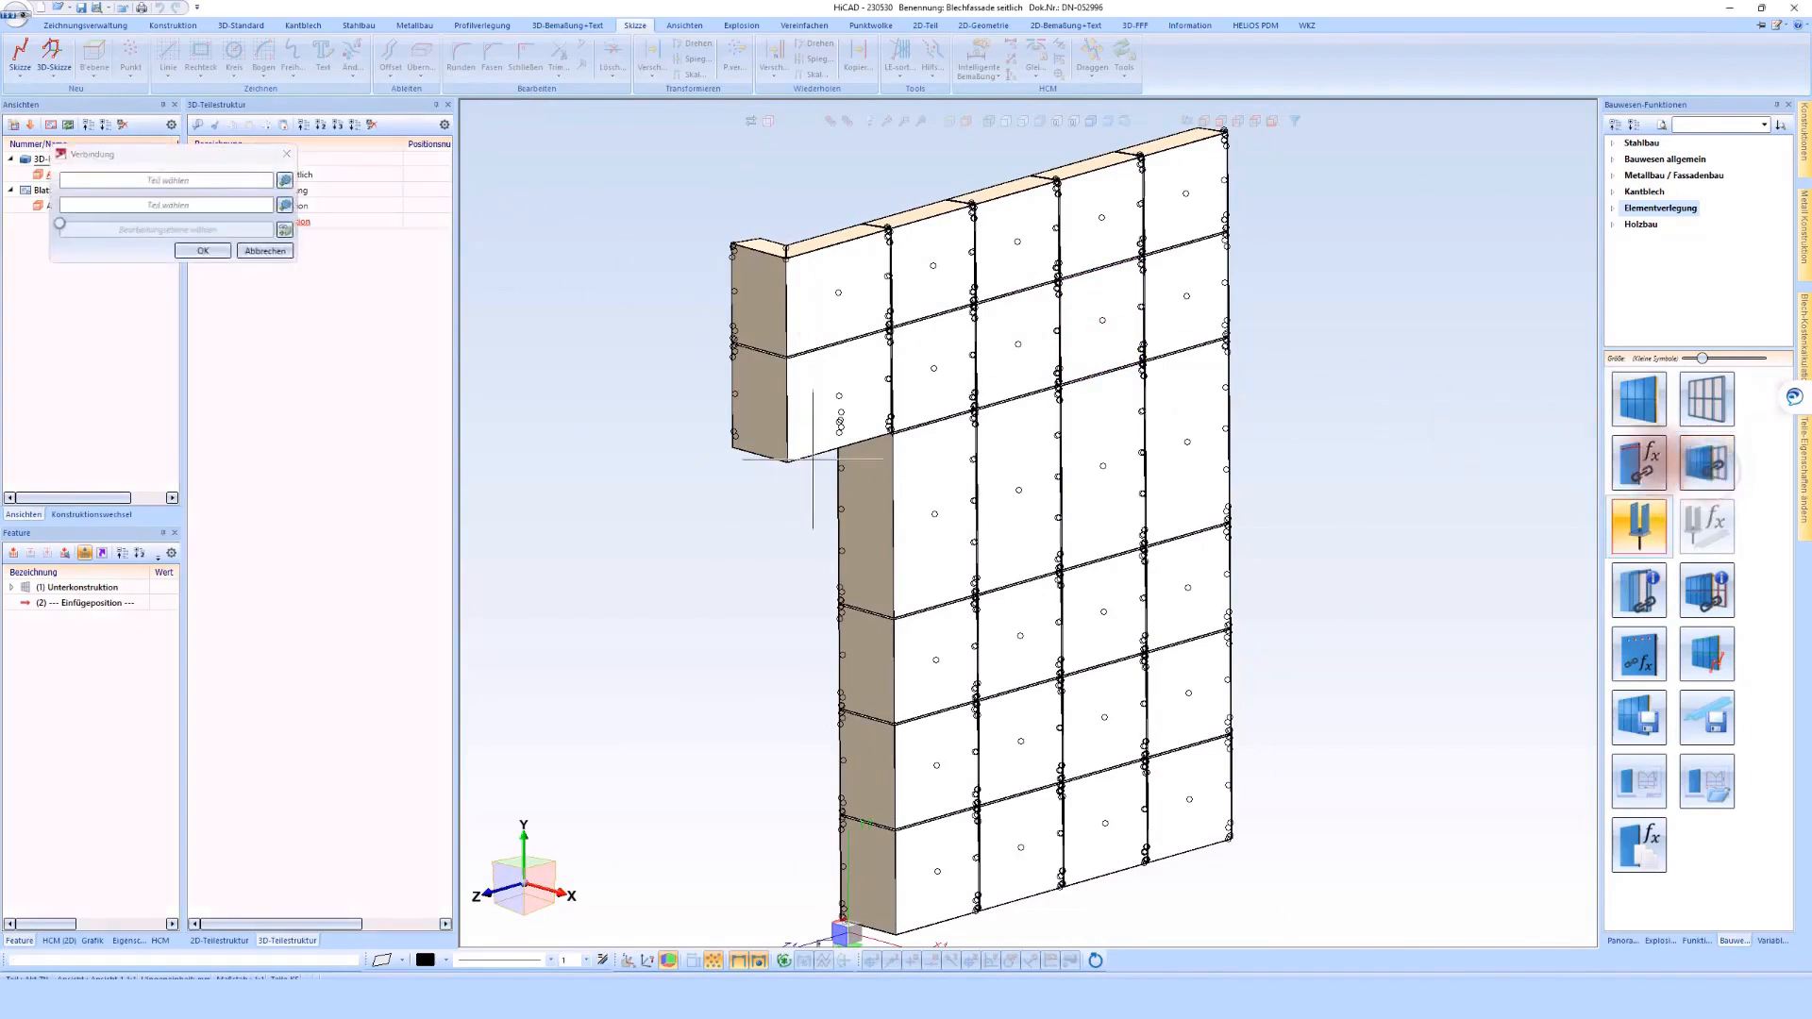
drag(208, 159, 439, 399)
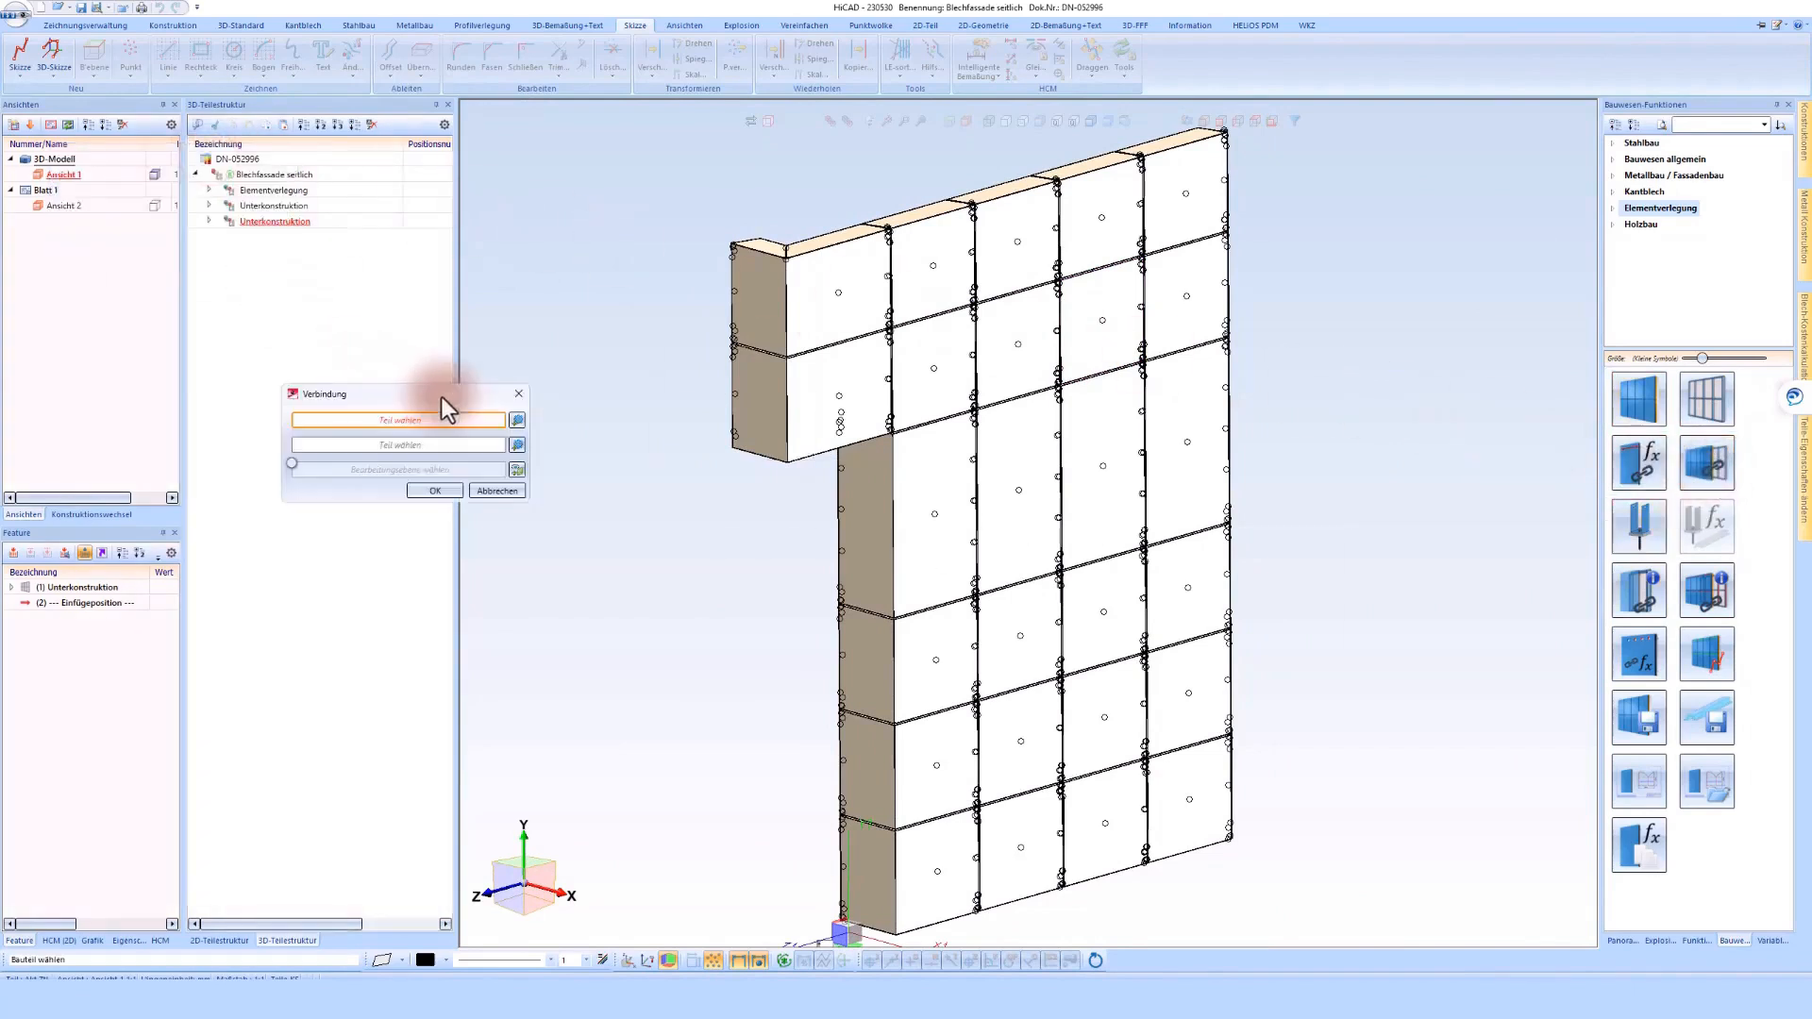
click(265, 191)
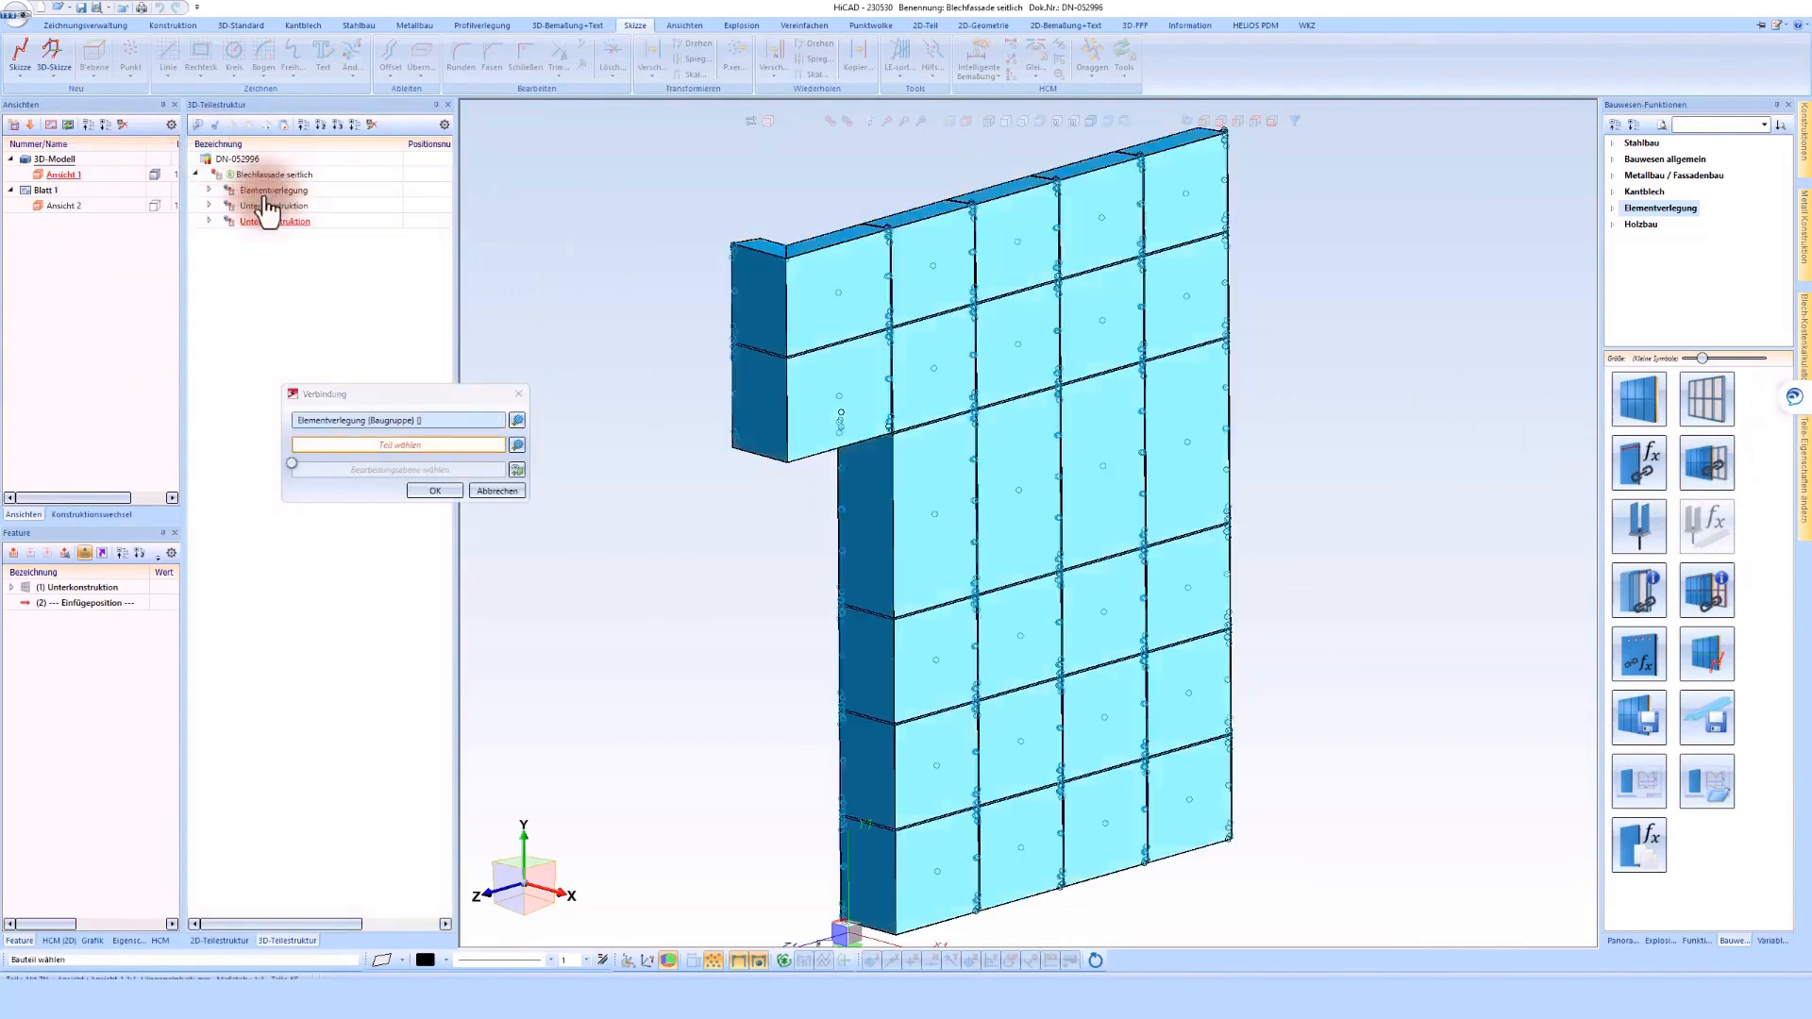
click(267, 219)
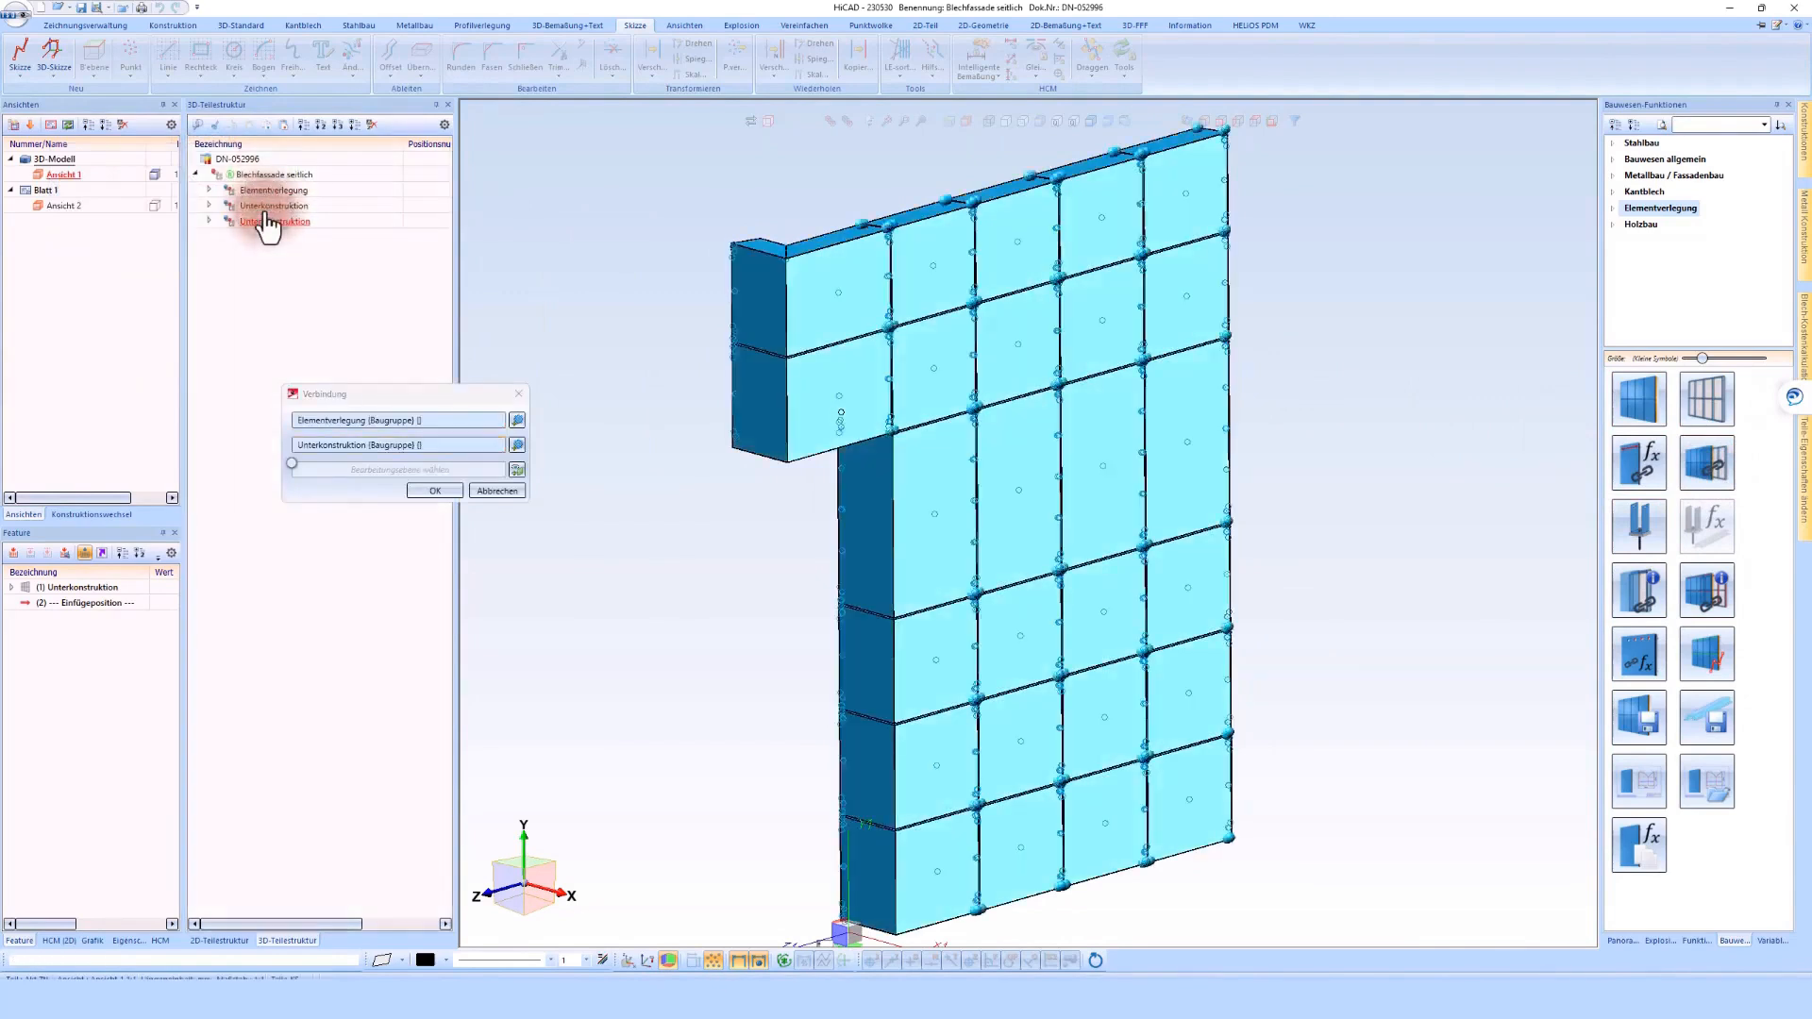
click(433, 491)
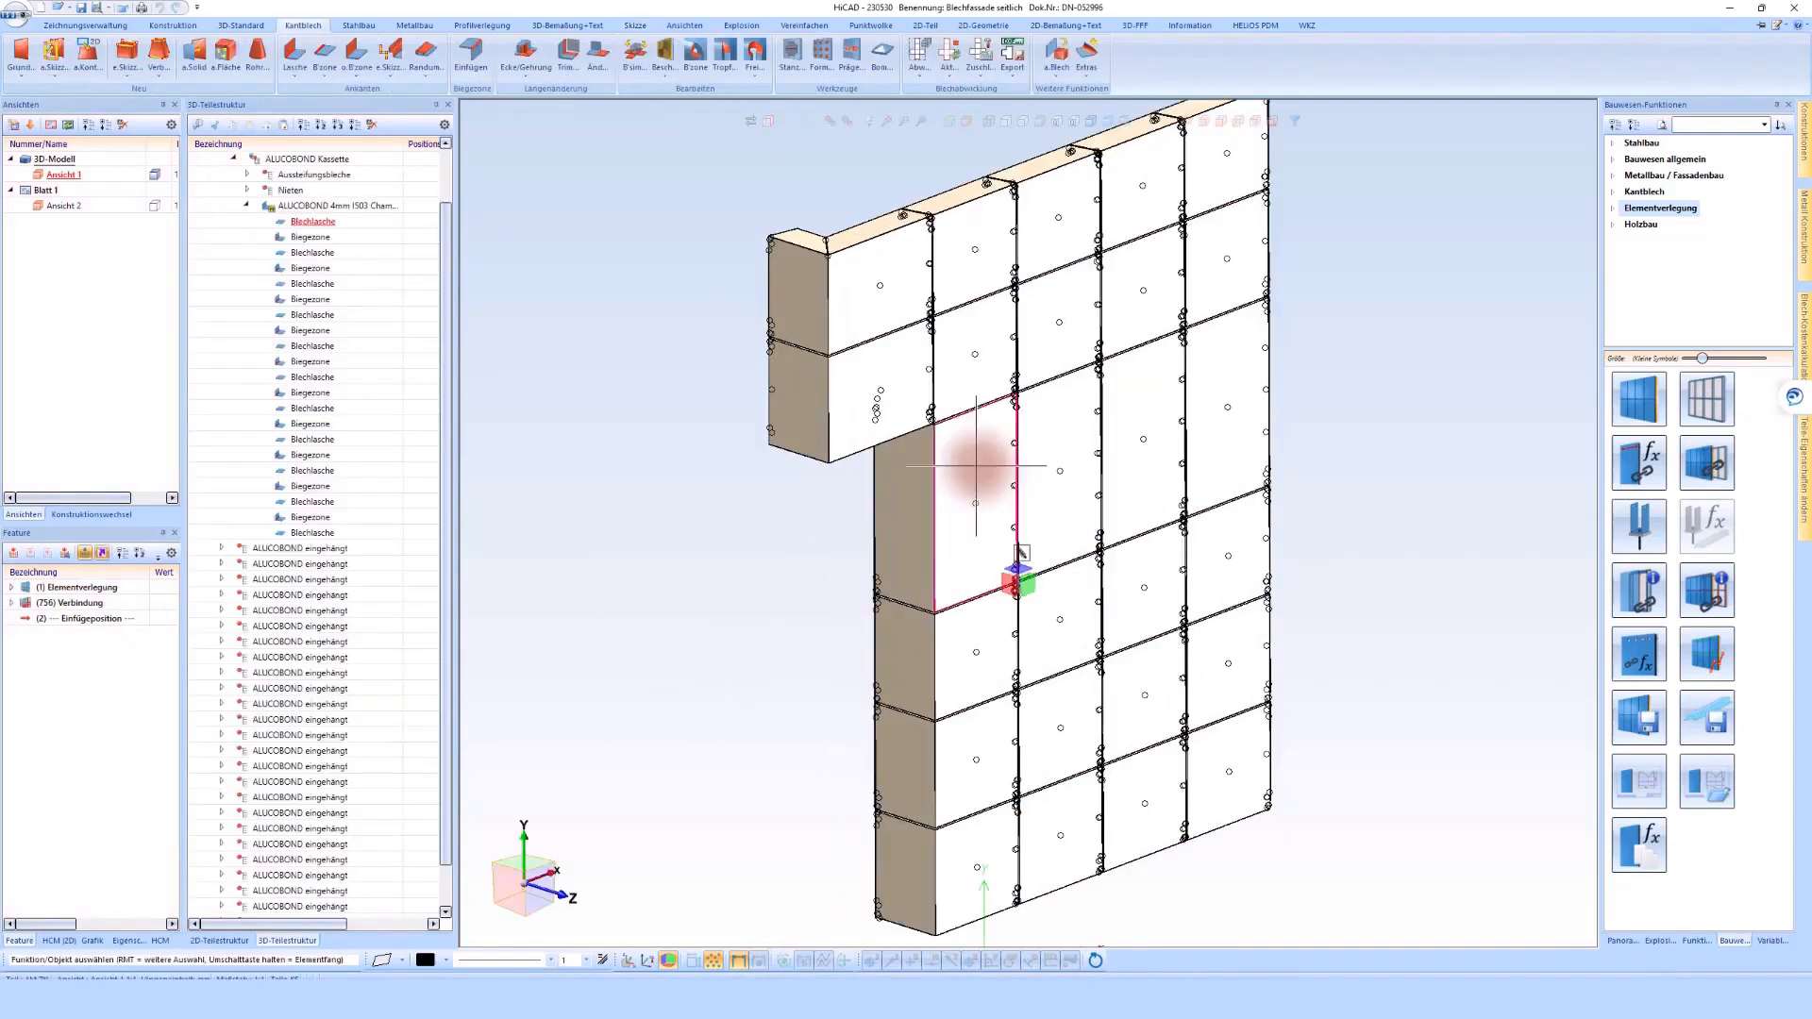
scroll(926, 473, down, 2)
middle_drag(1020, 474, 1008, 397)
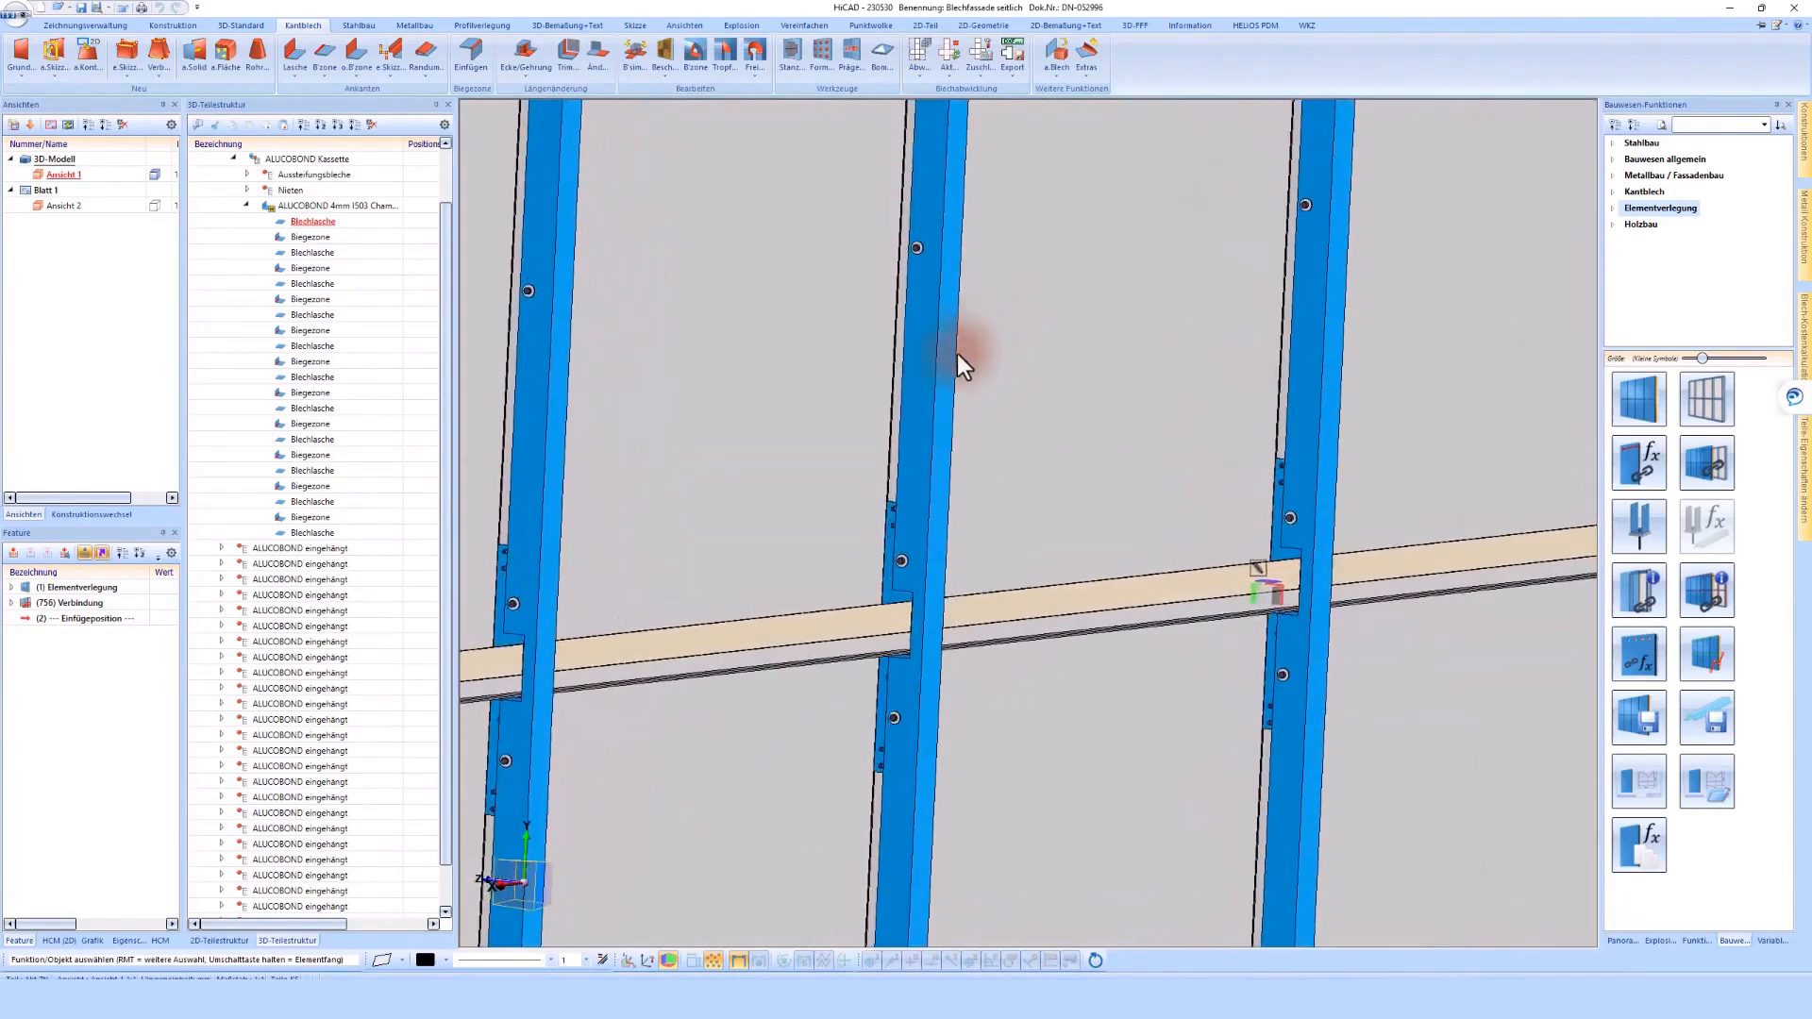
Hide the ALUCOBOND sheet of one cassette and inspect its hanging joints on the Unterkonstruktion from both sides
right_click(791, 564)
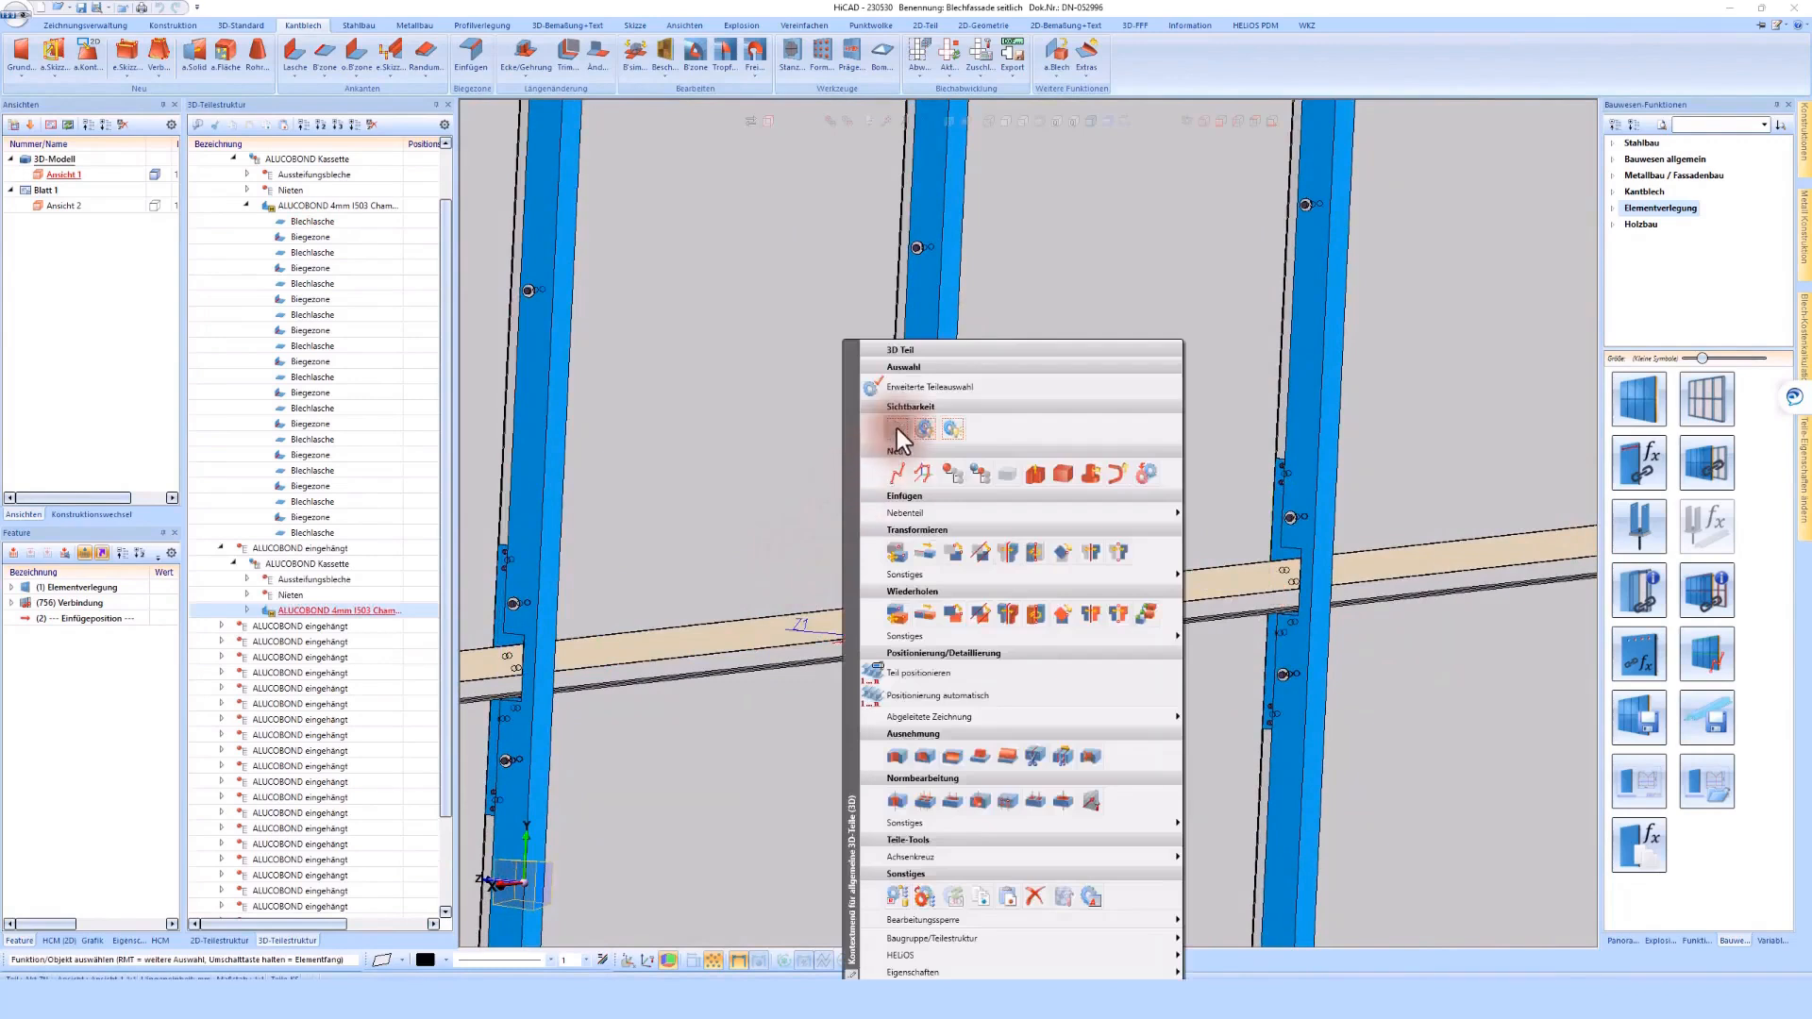
click(896, 428)
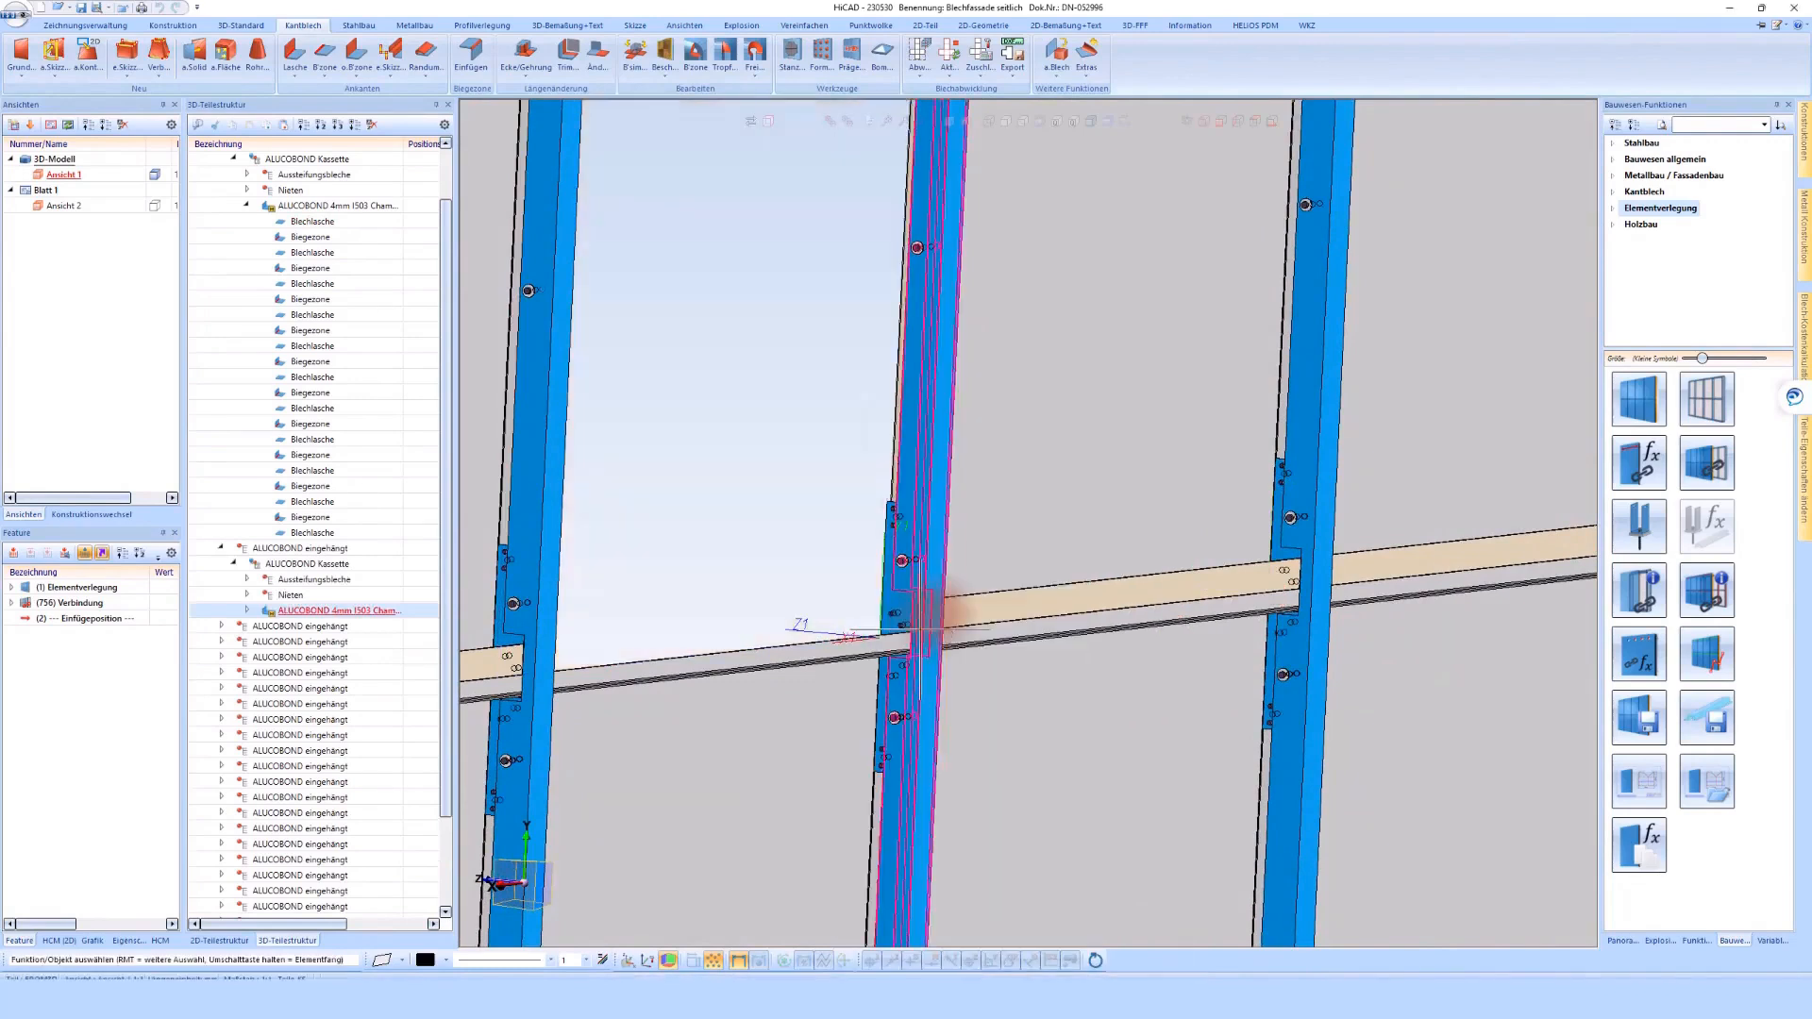
middle_drag(881, 640, 904, 579)
scroll(903, 580, up, 4)
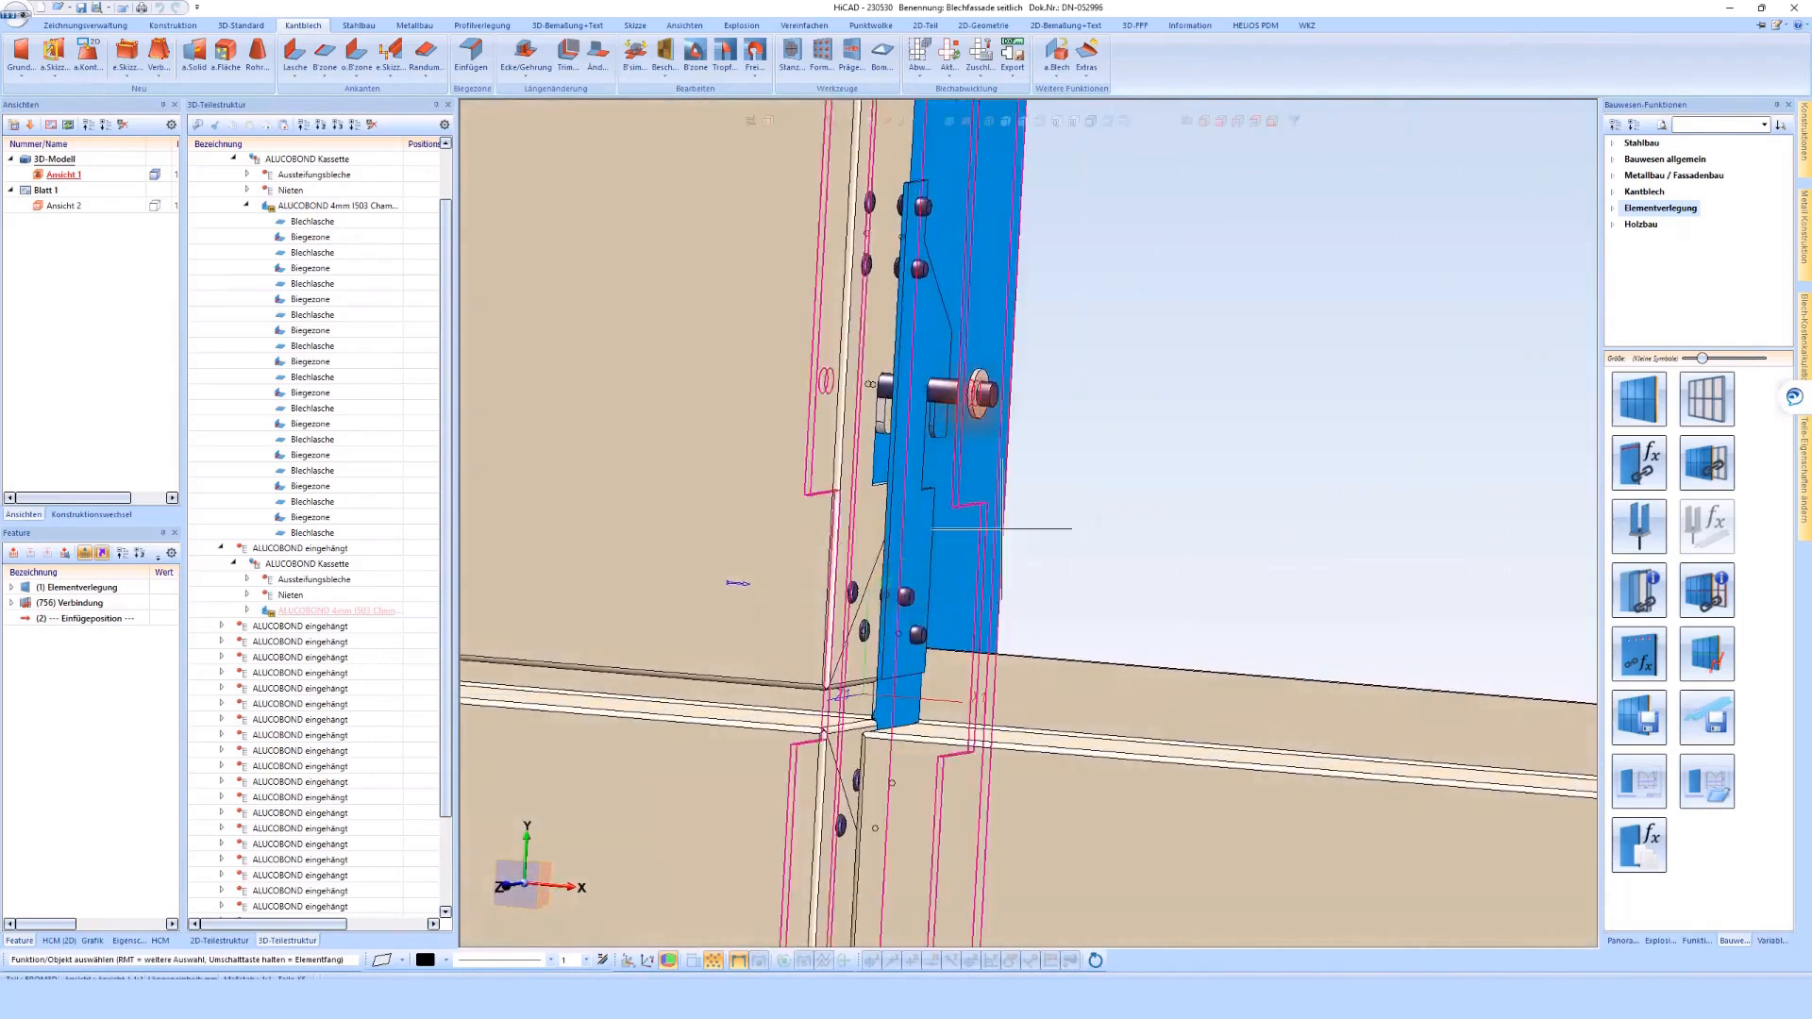
middle_drag(994, 397, 987, 587)
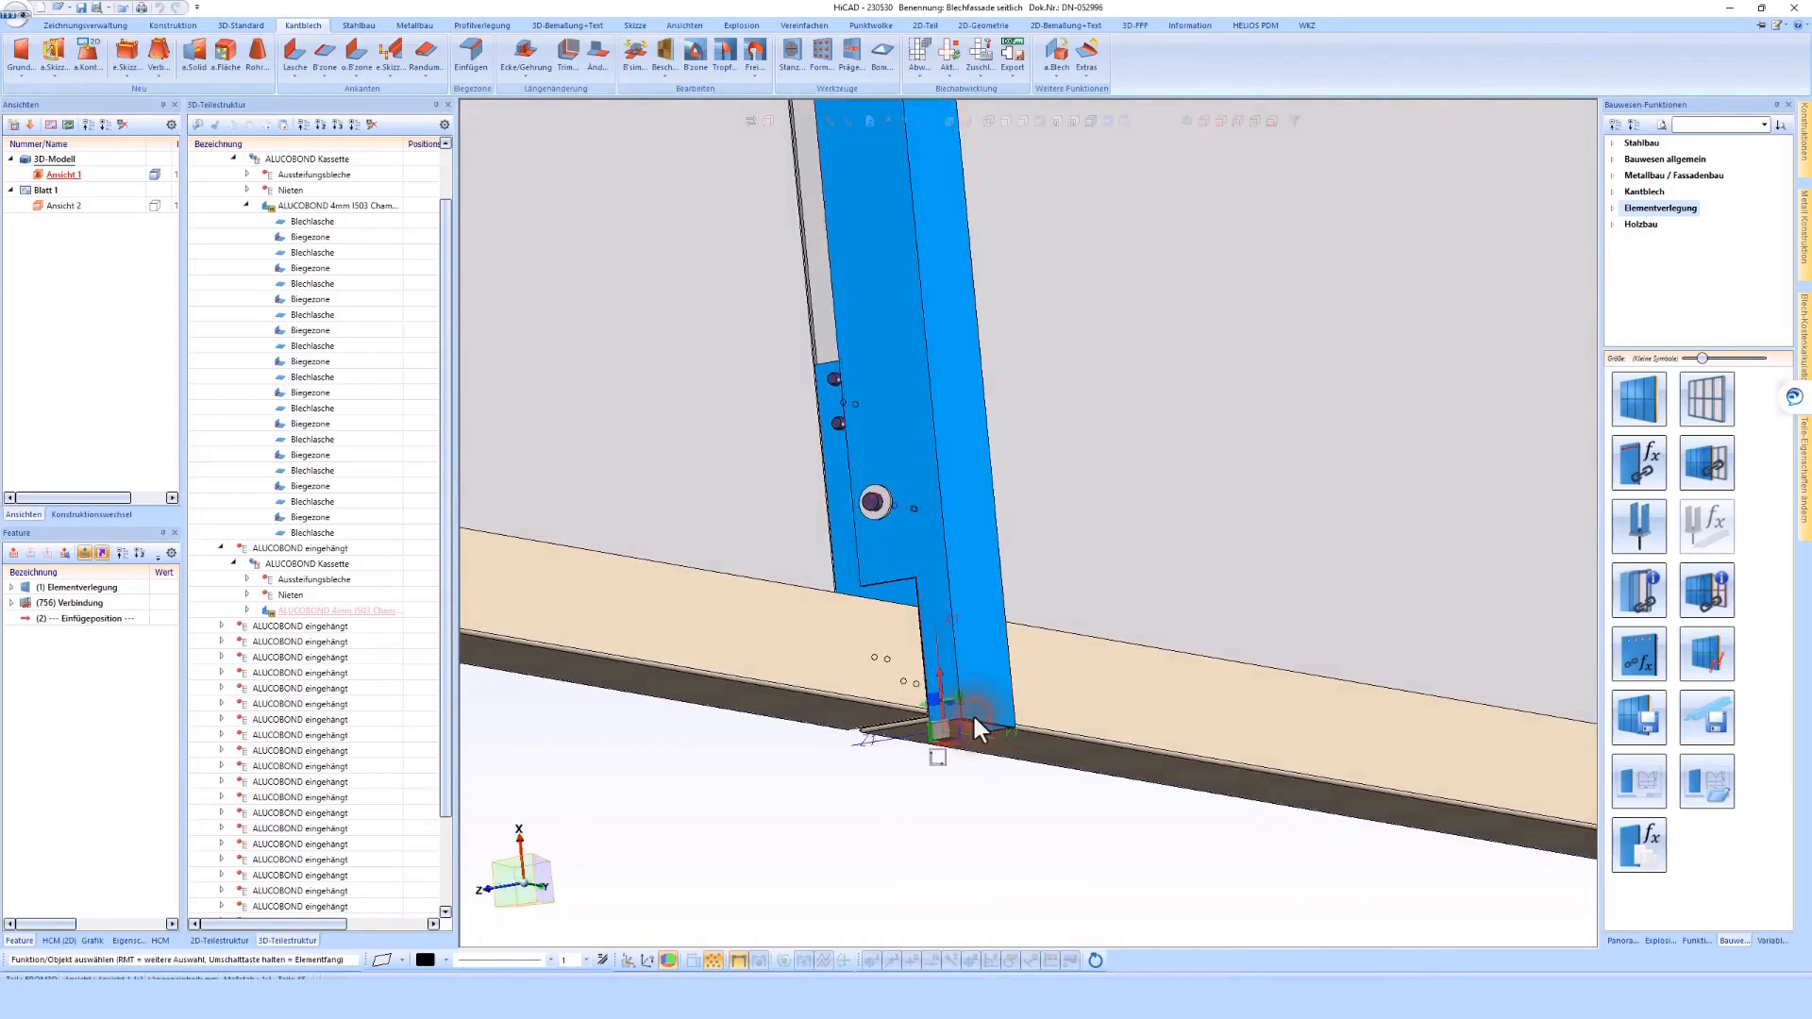
Try changing the length at the lower end of the U 65x55x2.5 profile by -50 and undo it
click(972, 711)
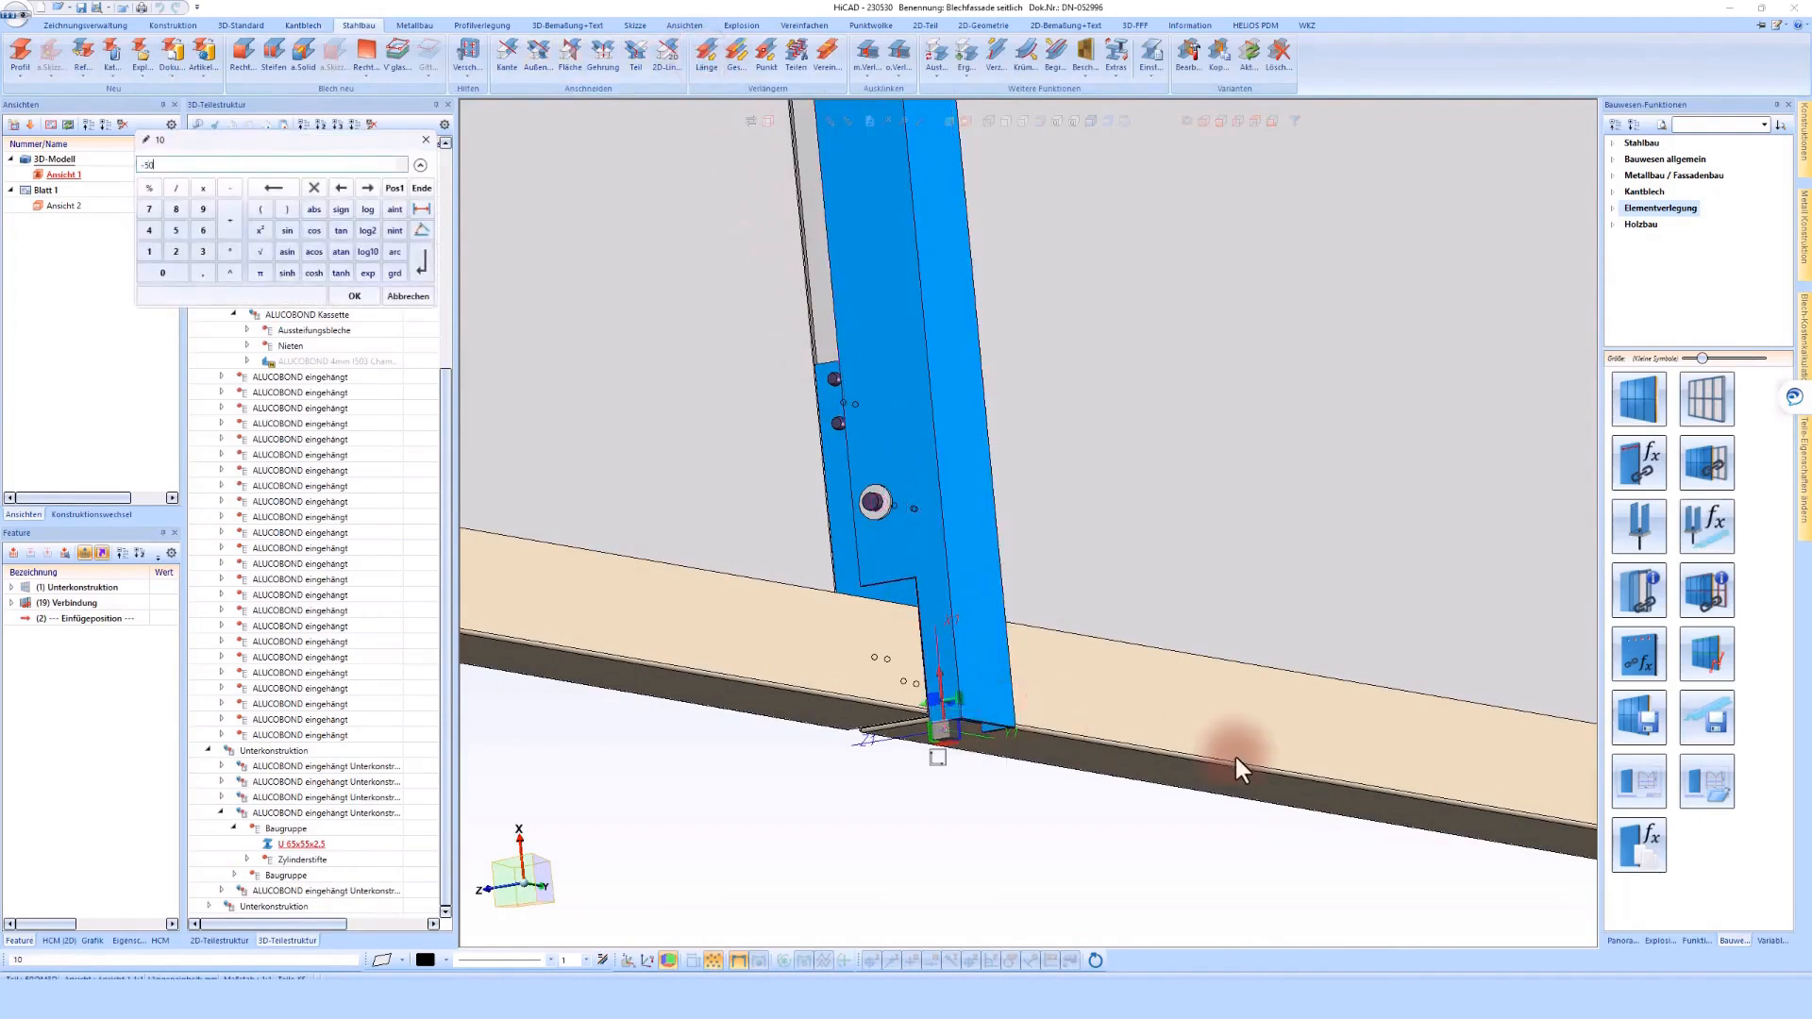
key(Return)
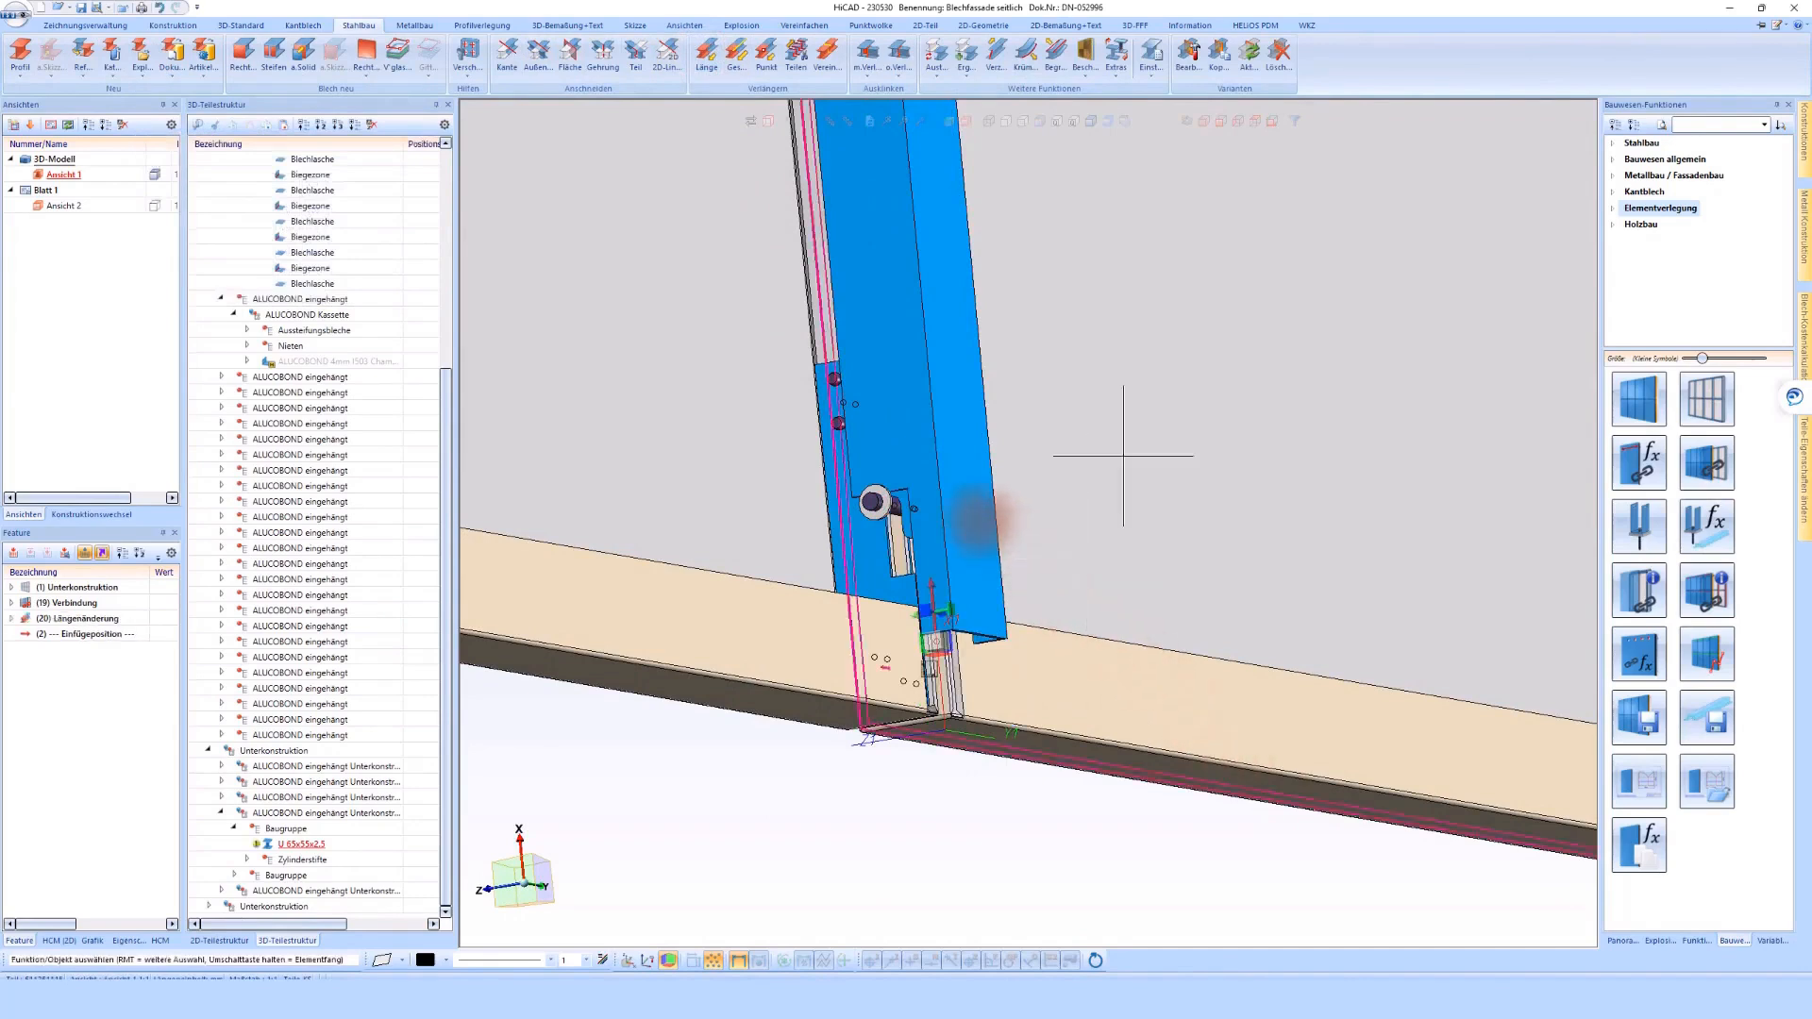
click(159, 8)
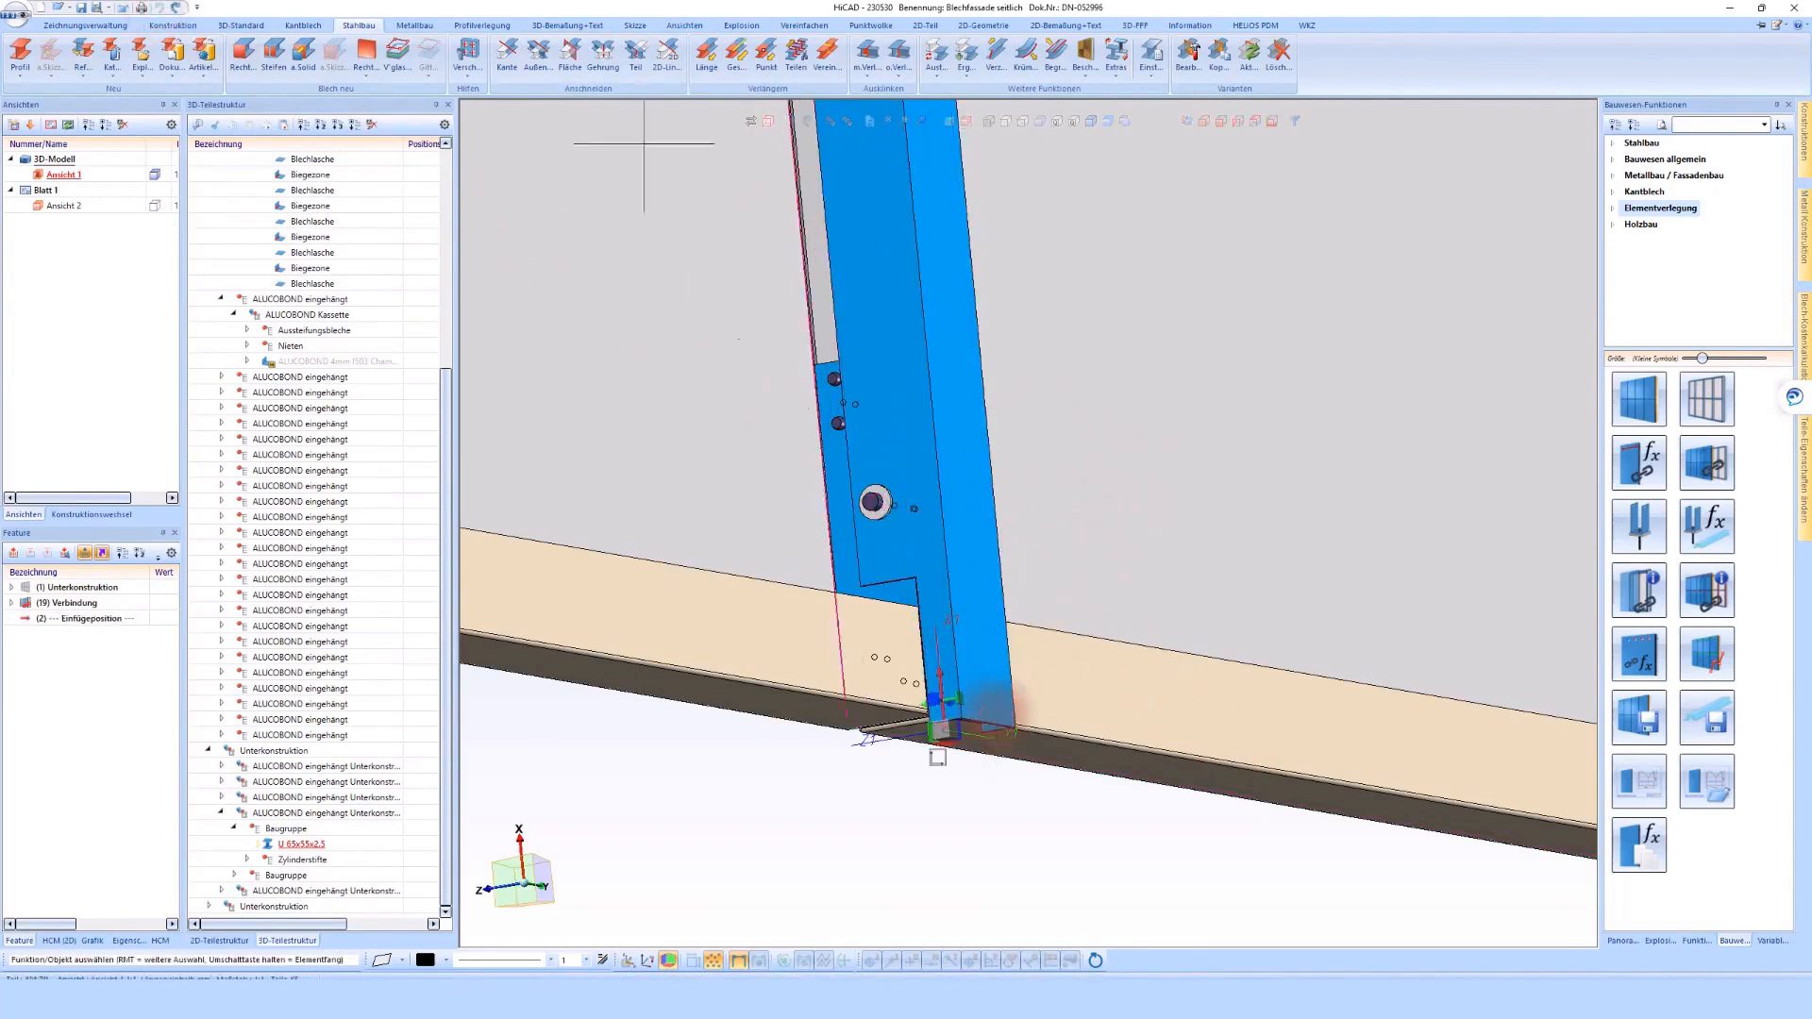
Trim the lower ends of two neighbouring U 65x55x2.5 profiles to the edge of the cassette's lower fold, turning off Mit Verlängern for the second
click(508, 46)
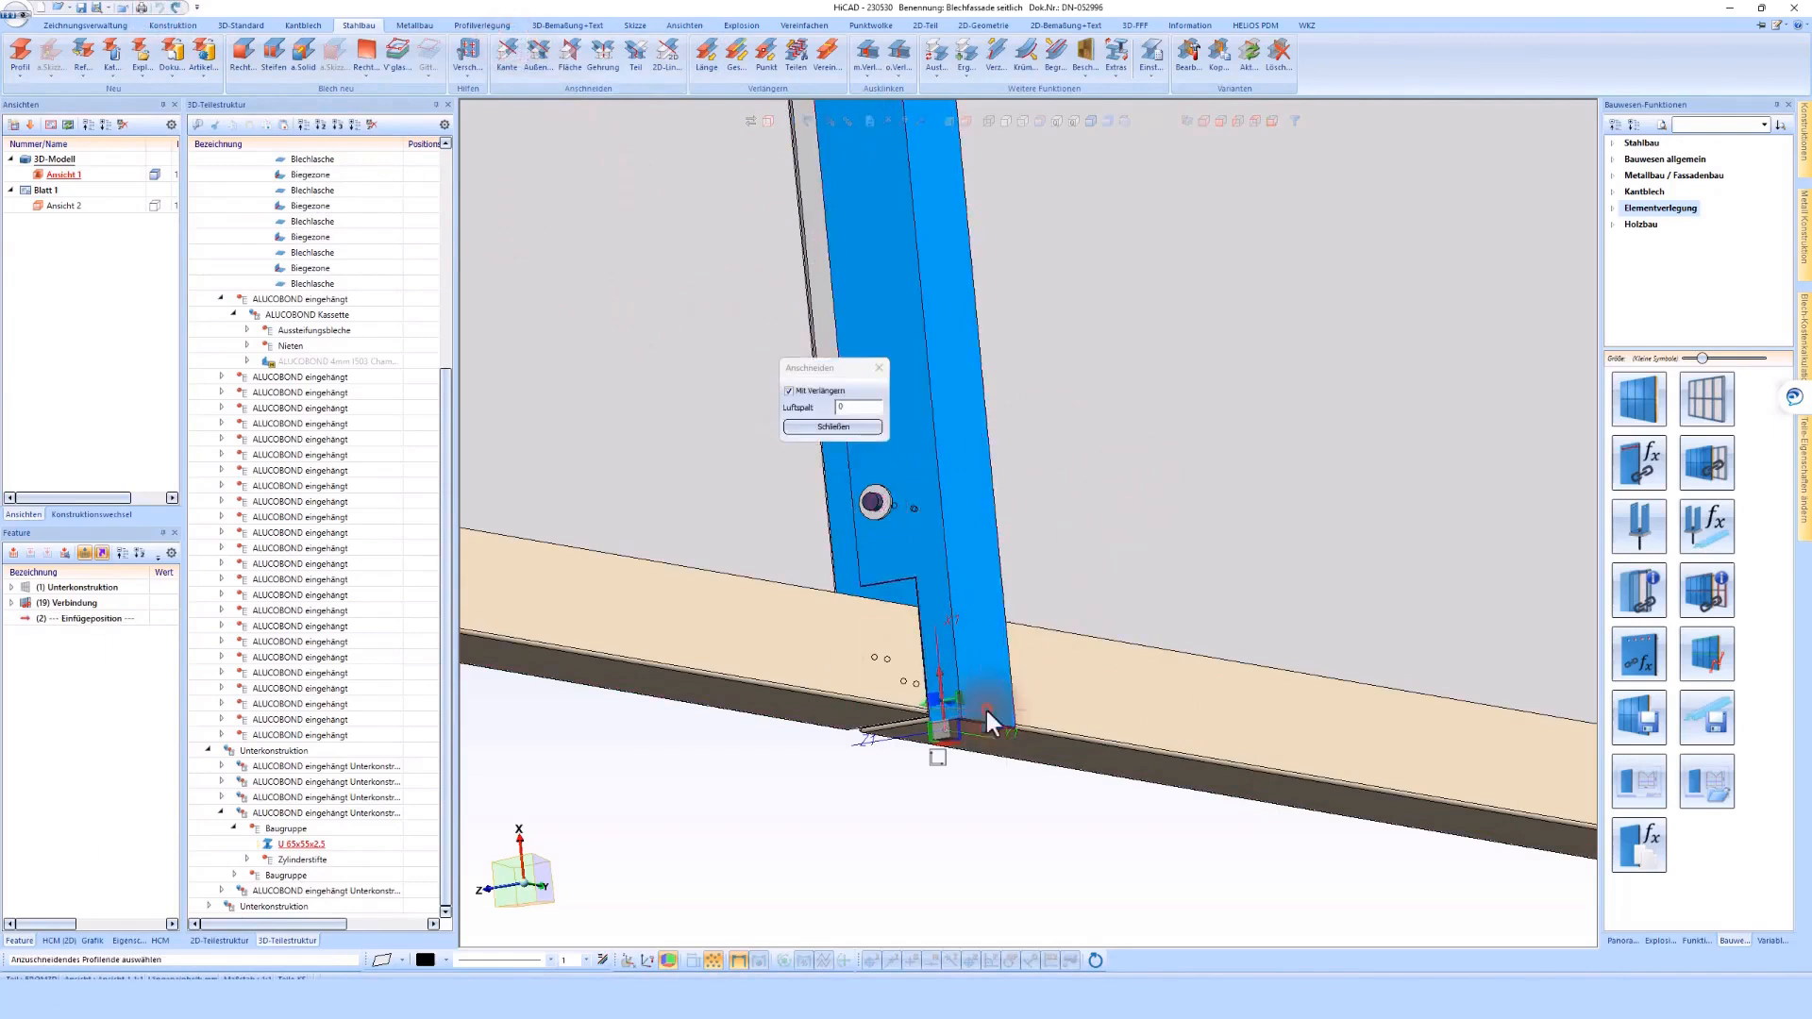
click(834, 596)
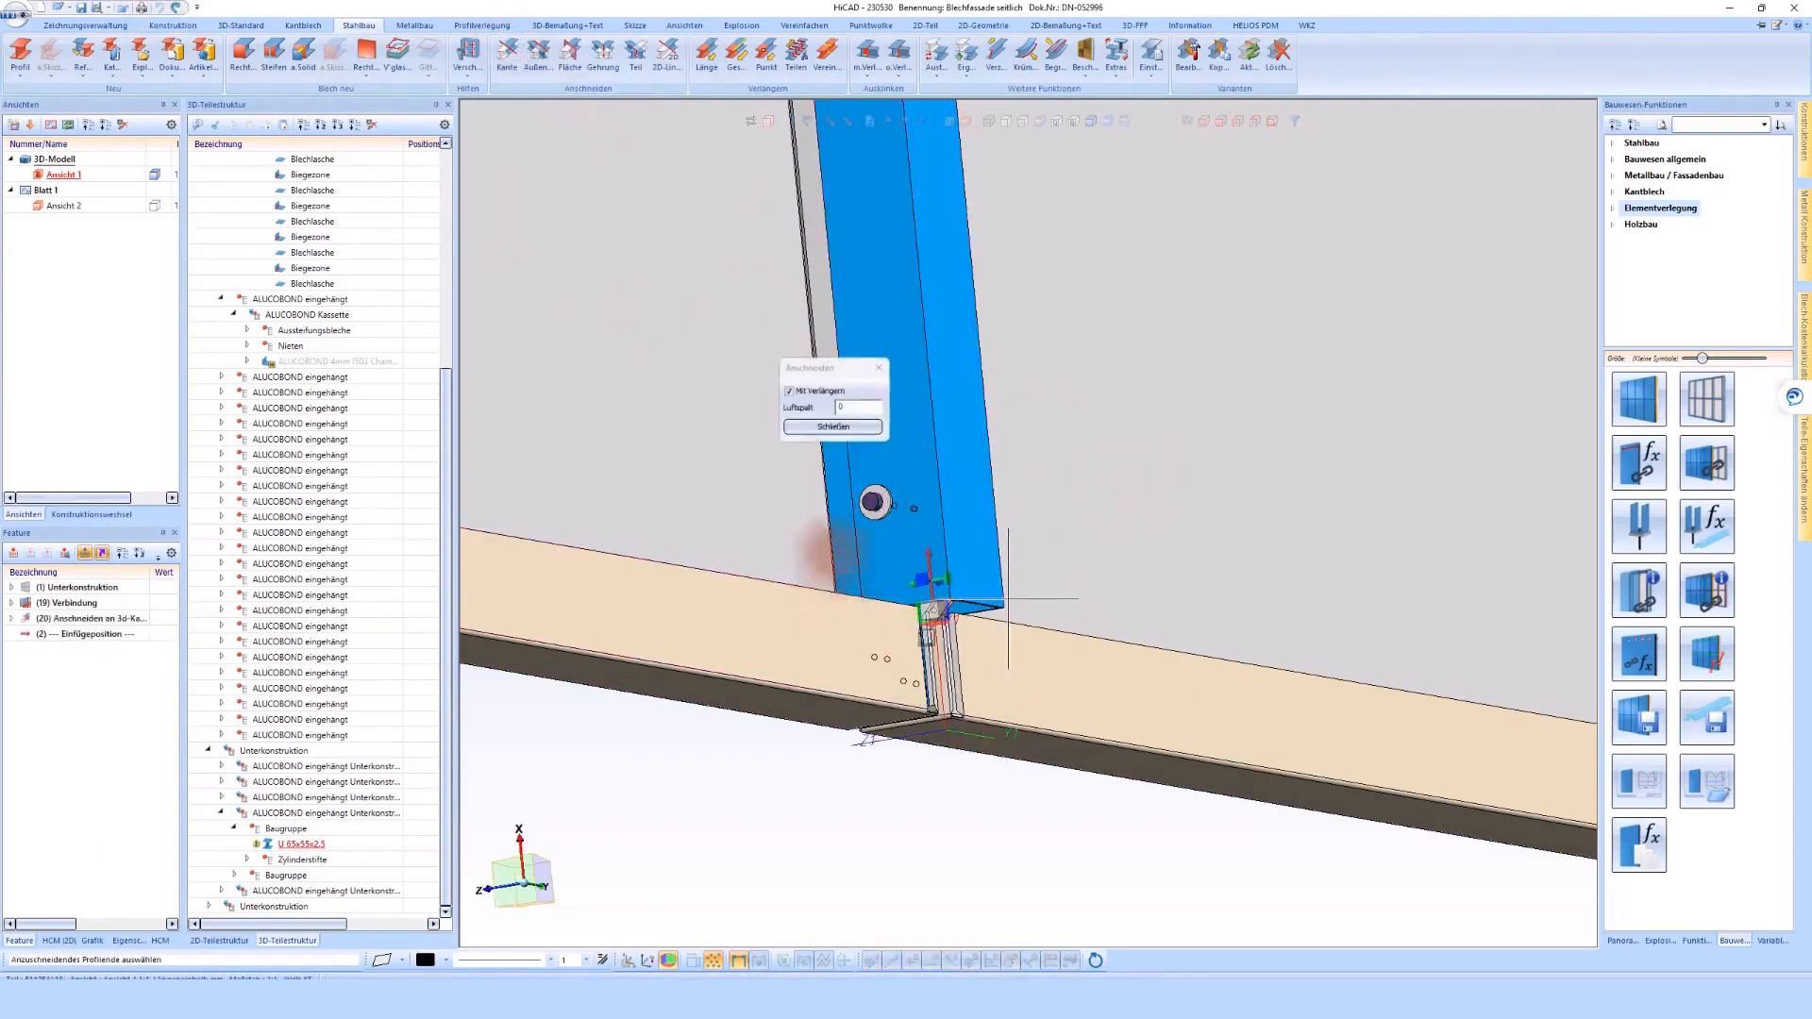
click(829, 393)
scroll(904, 631, down, 5)
scroll(904, 630, up, 8)
click(958, 743)
click(860, 668)
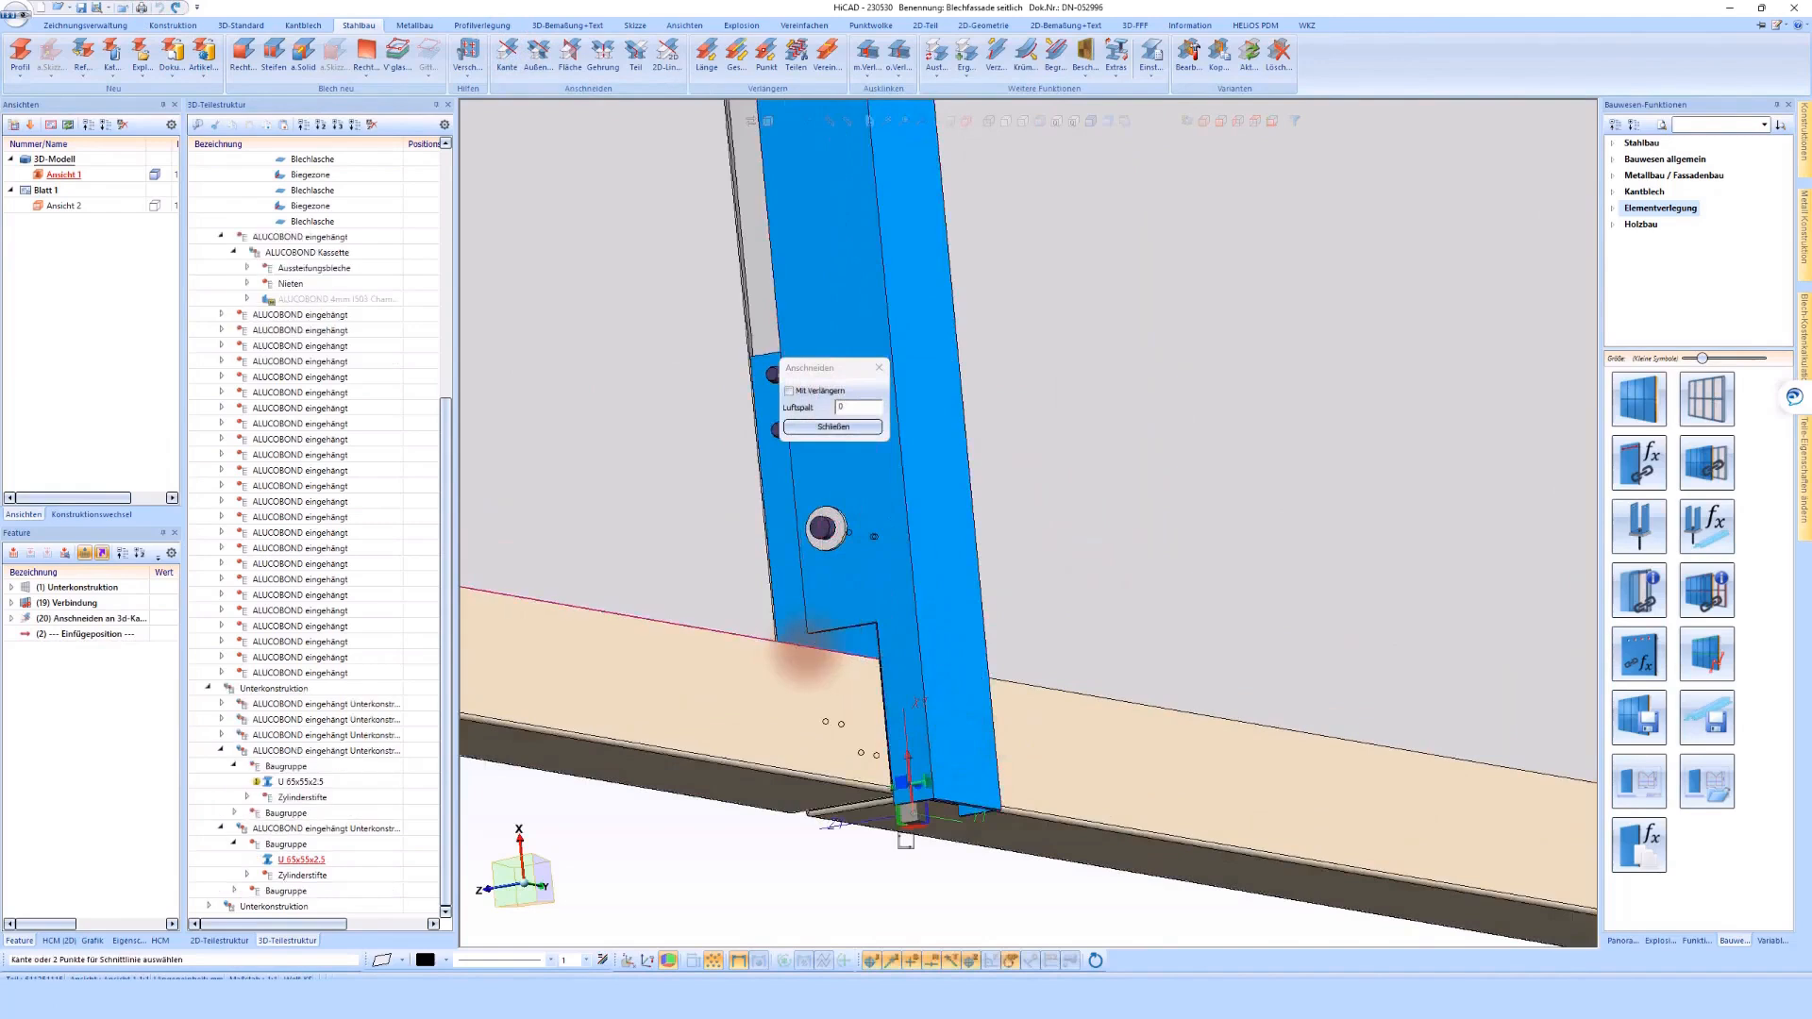
click(808, 648)
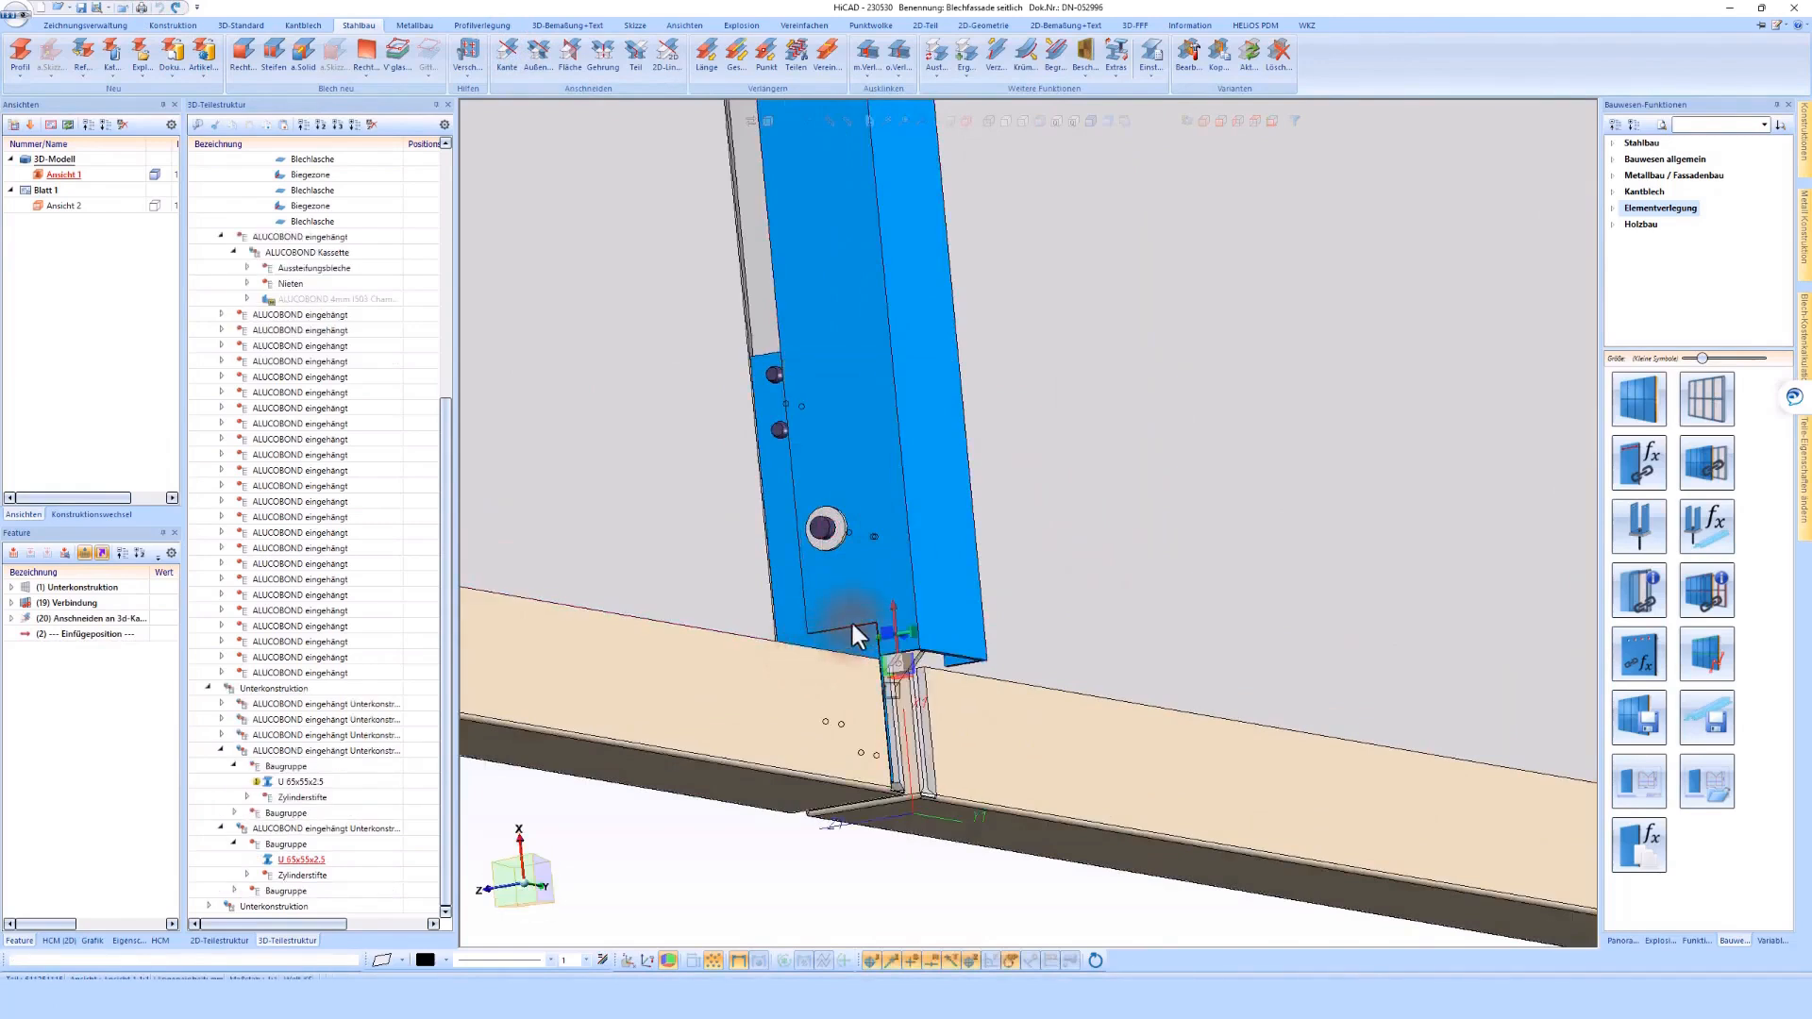
middle_click(908, 578)
scroll(891, 569, down, 5)
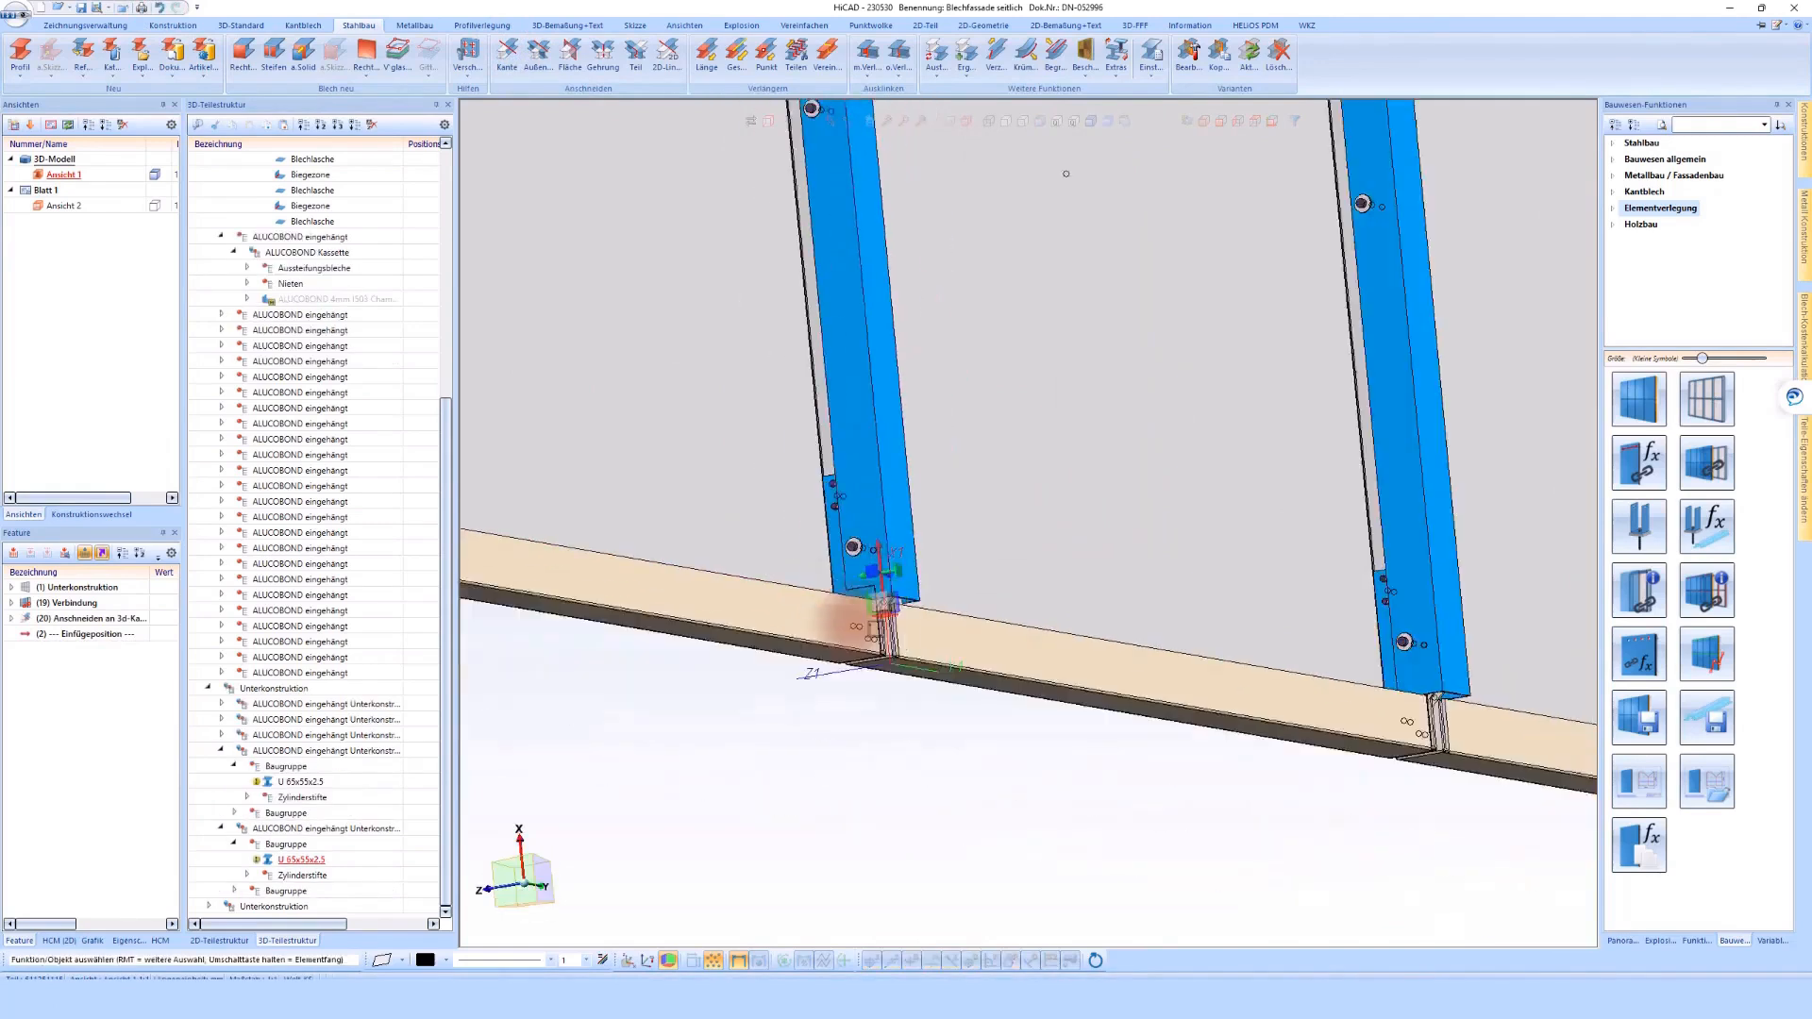
scroll(1170, 596, up, 3)
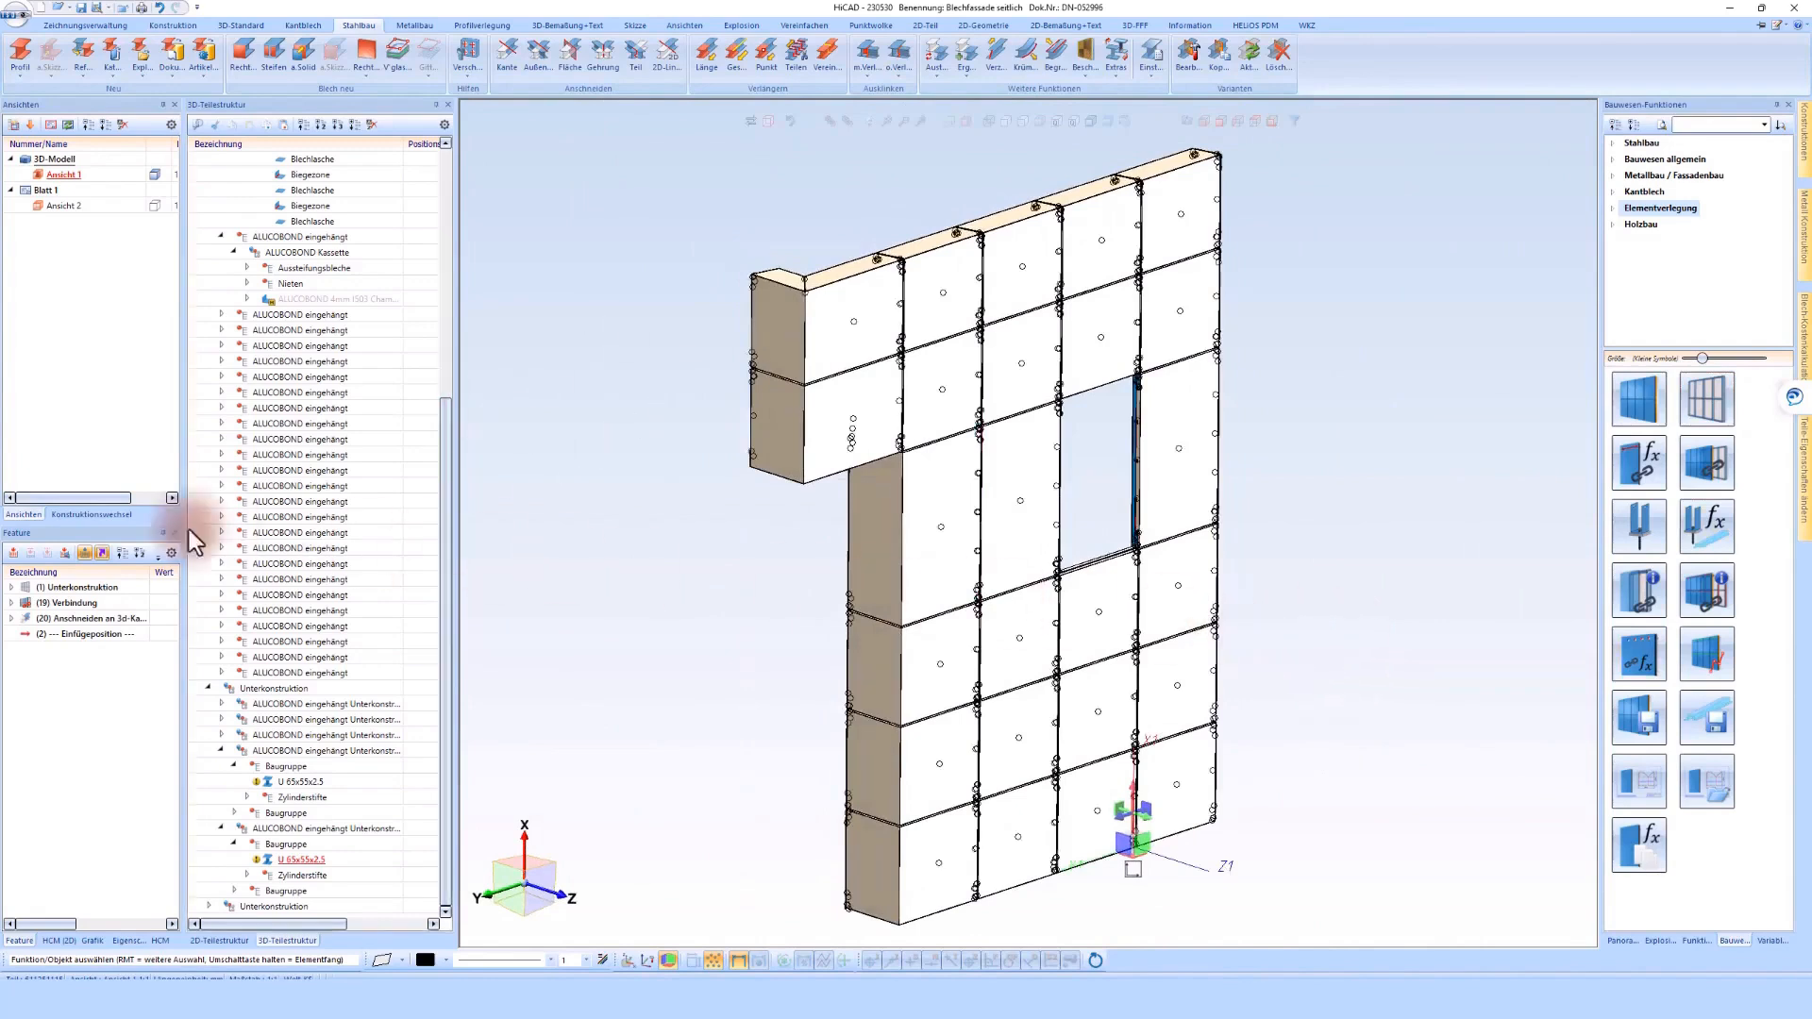
Switch to the Gesamtmodell drawing and update the referenced Blechfassade seitlich part to its newer version
click(90, 514)
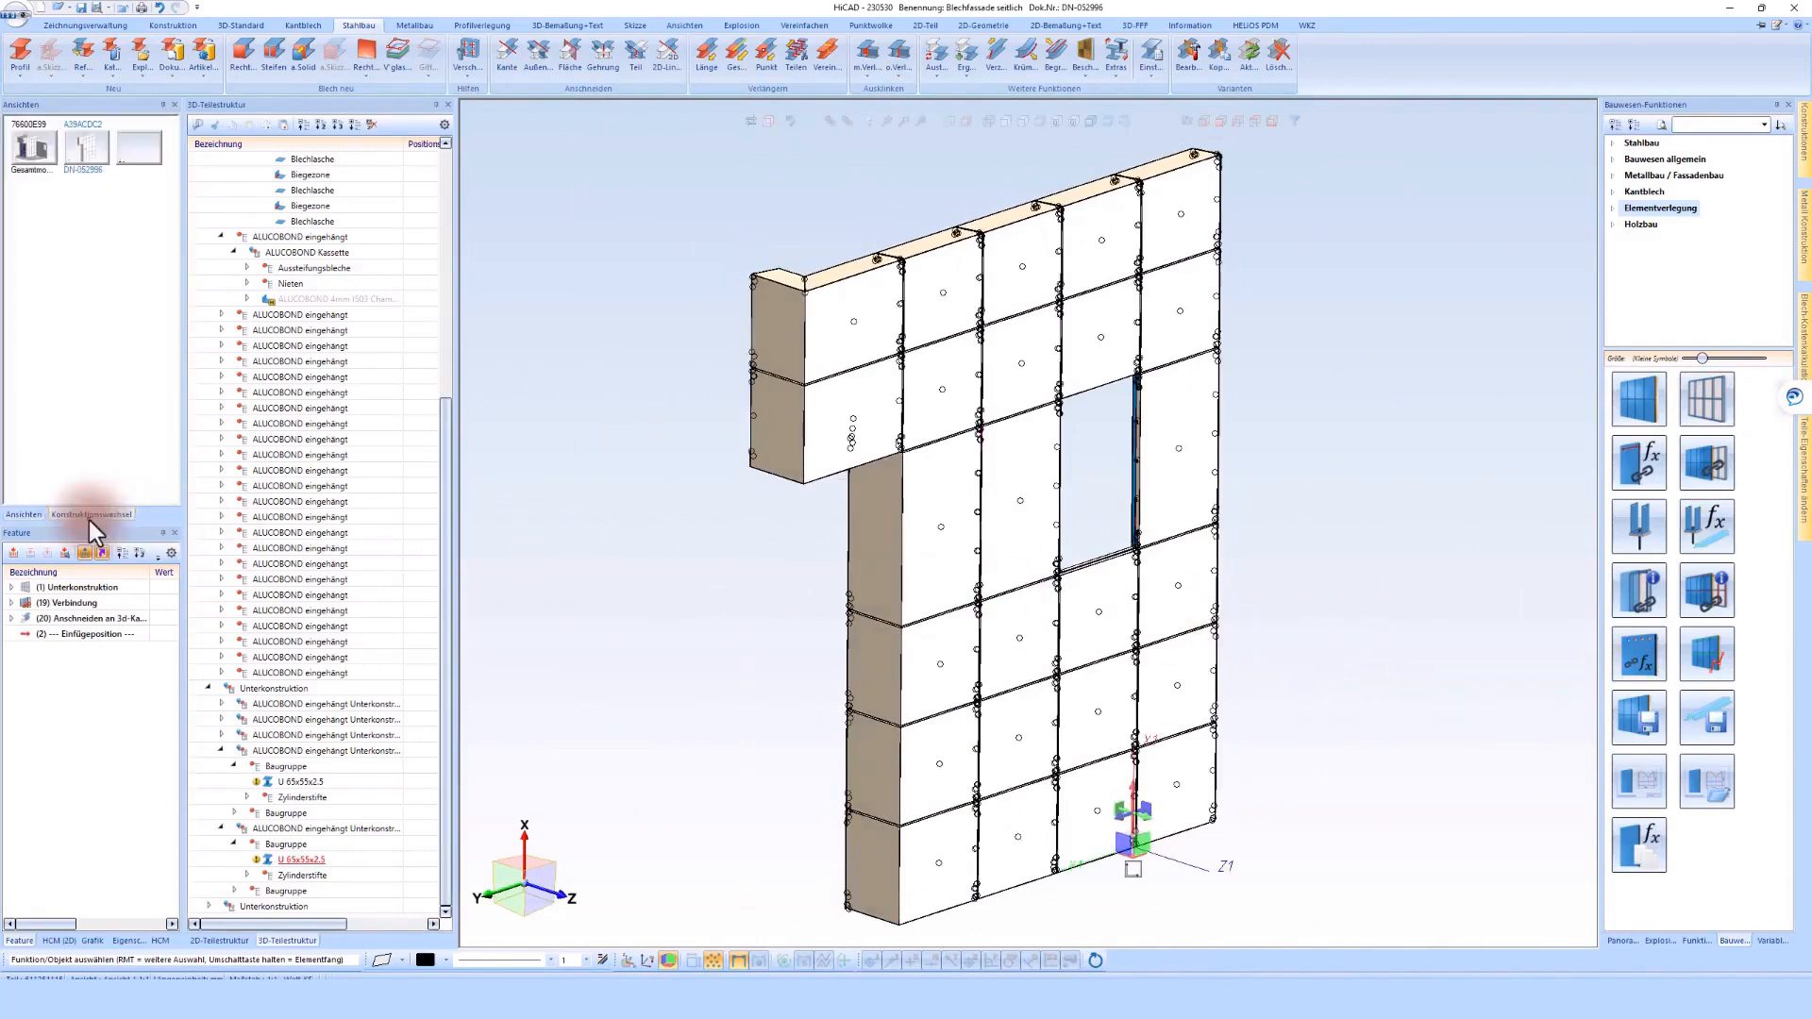
click(35, 162)
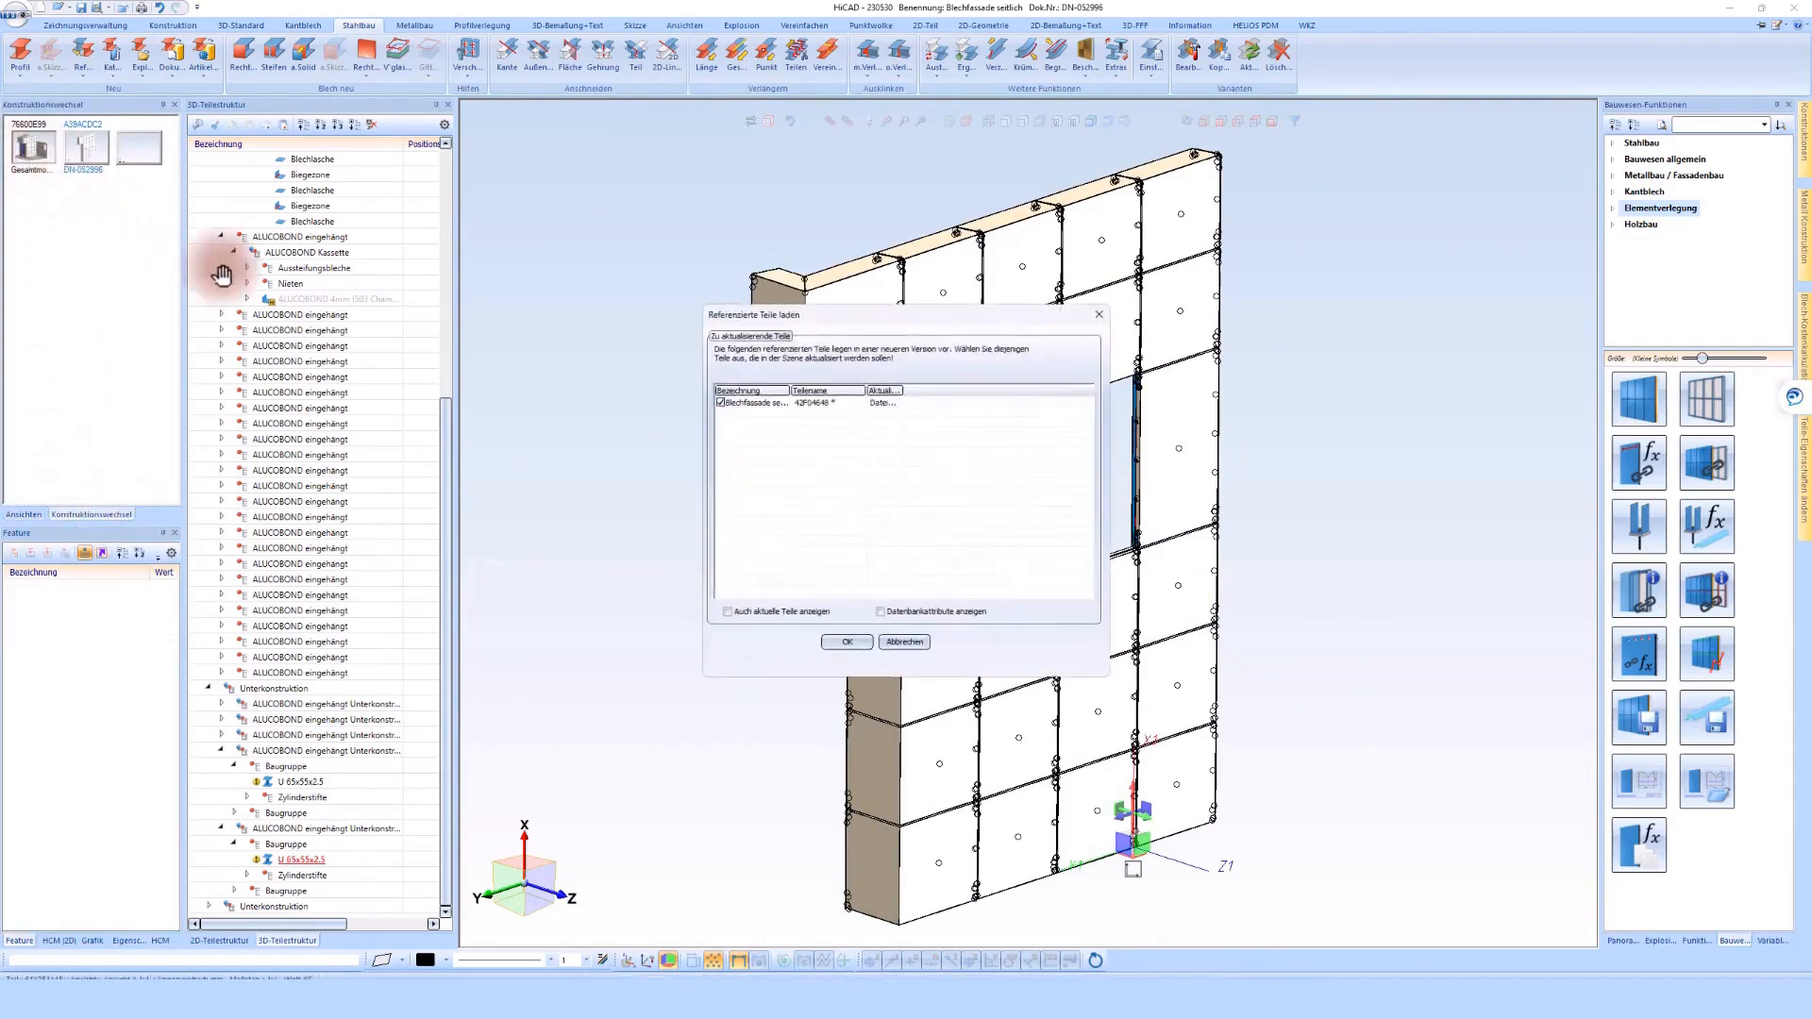
click(842, 643)
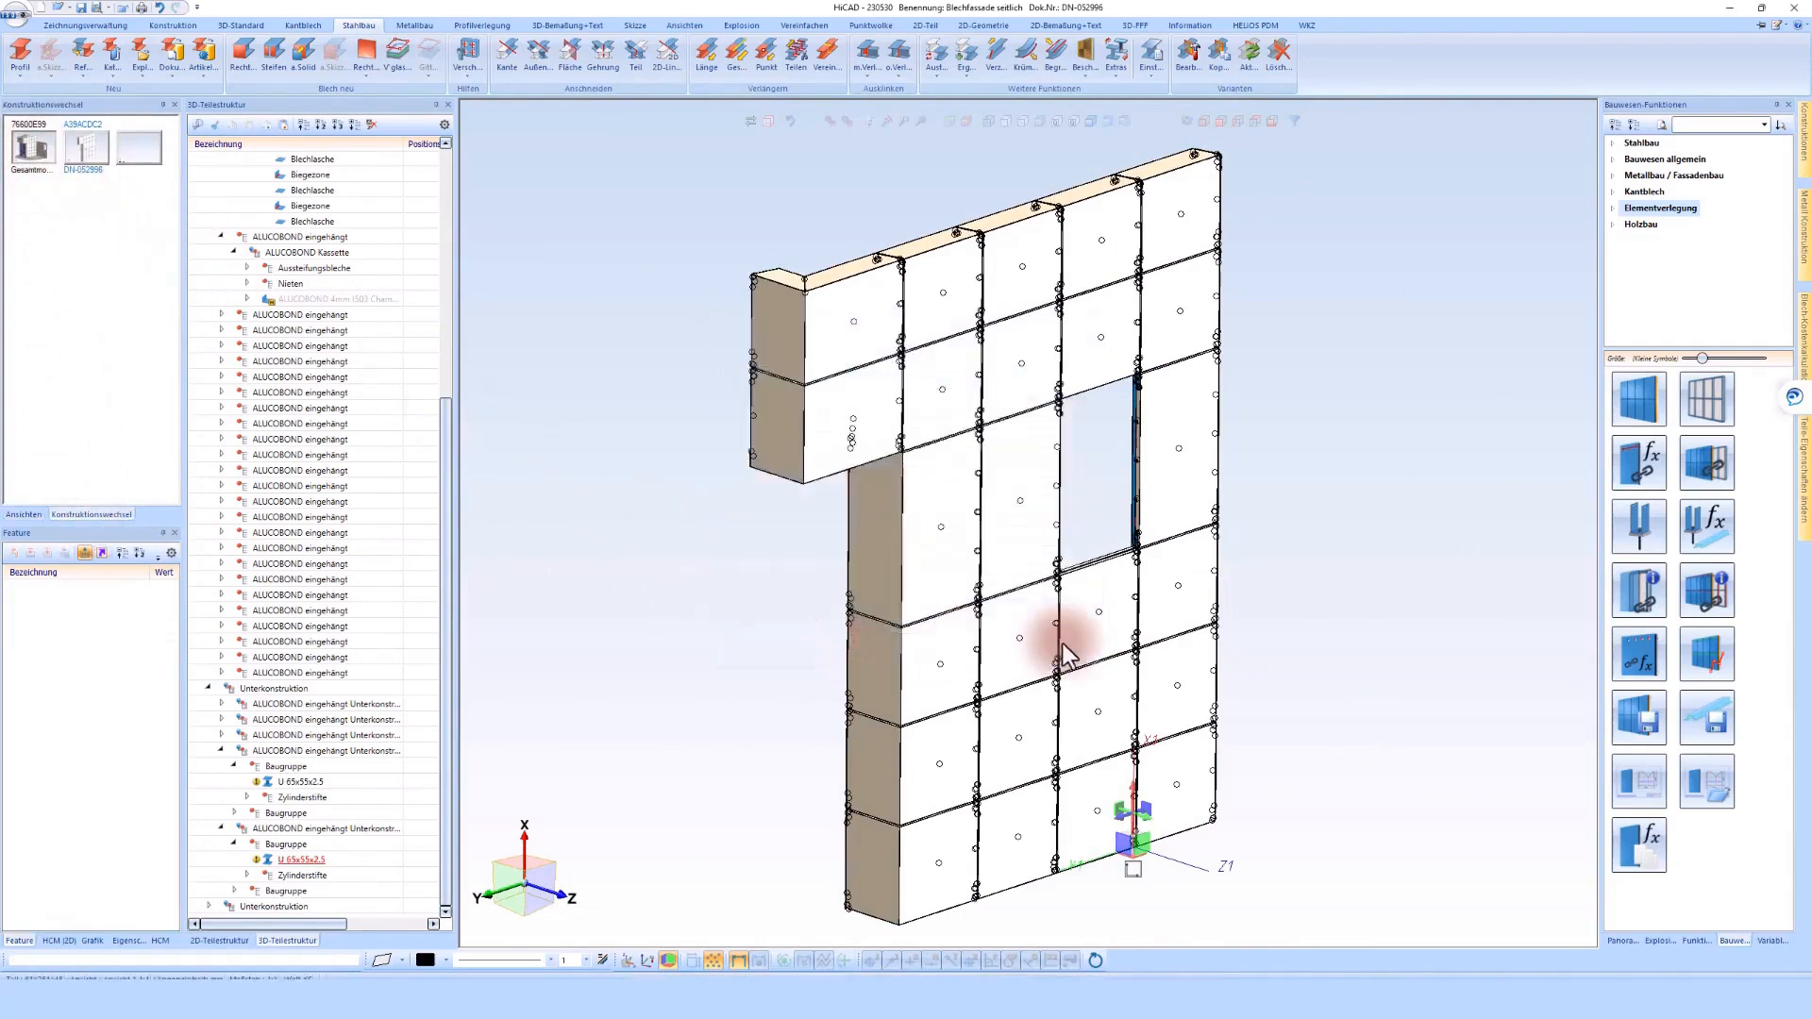
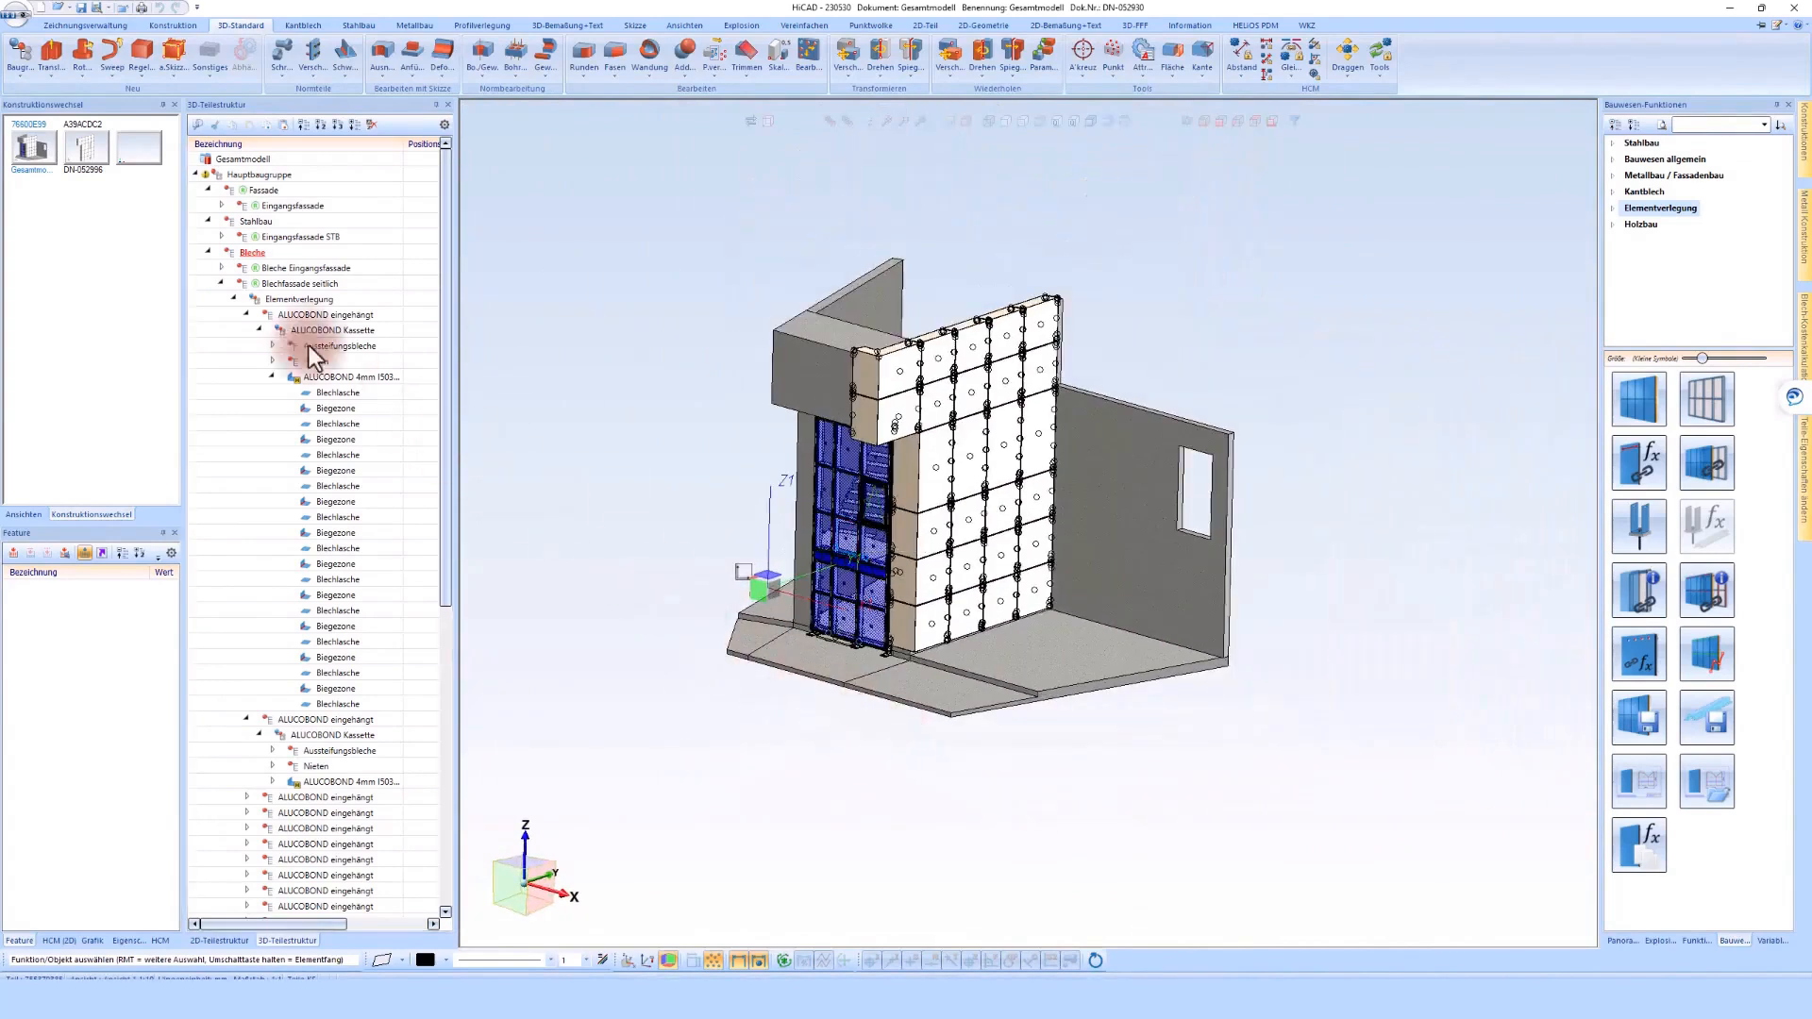
Collapse the Blechfassade seitlich branch of the part structure and cancel the request to save the active drawing
click(219, 283)
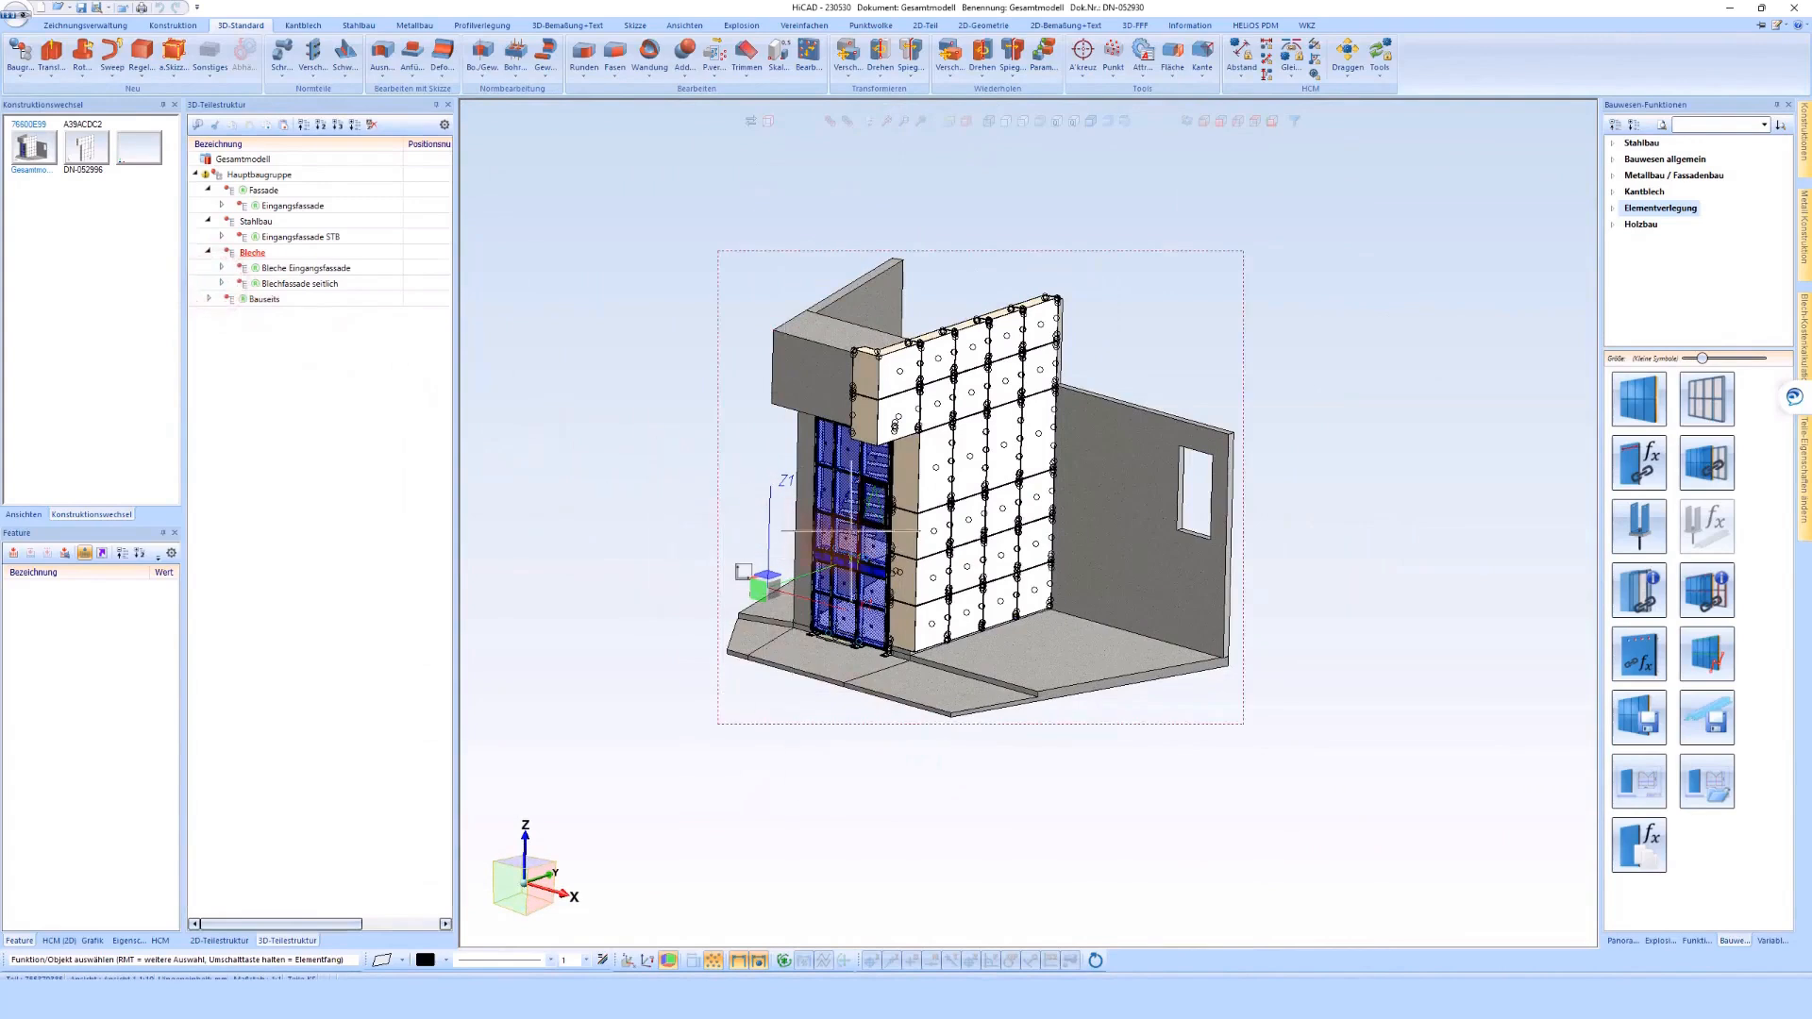
middle_drag(845, 553, 851, 567)
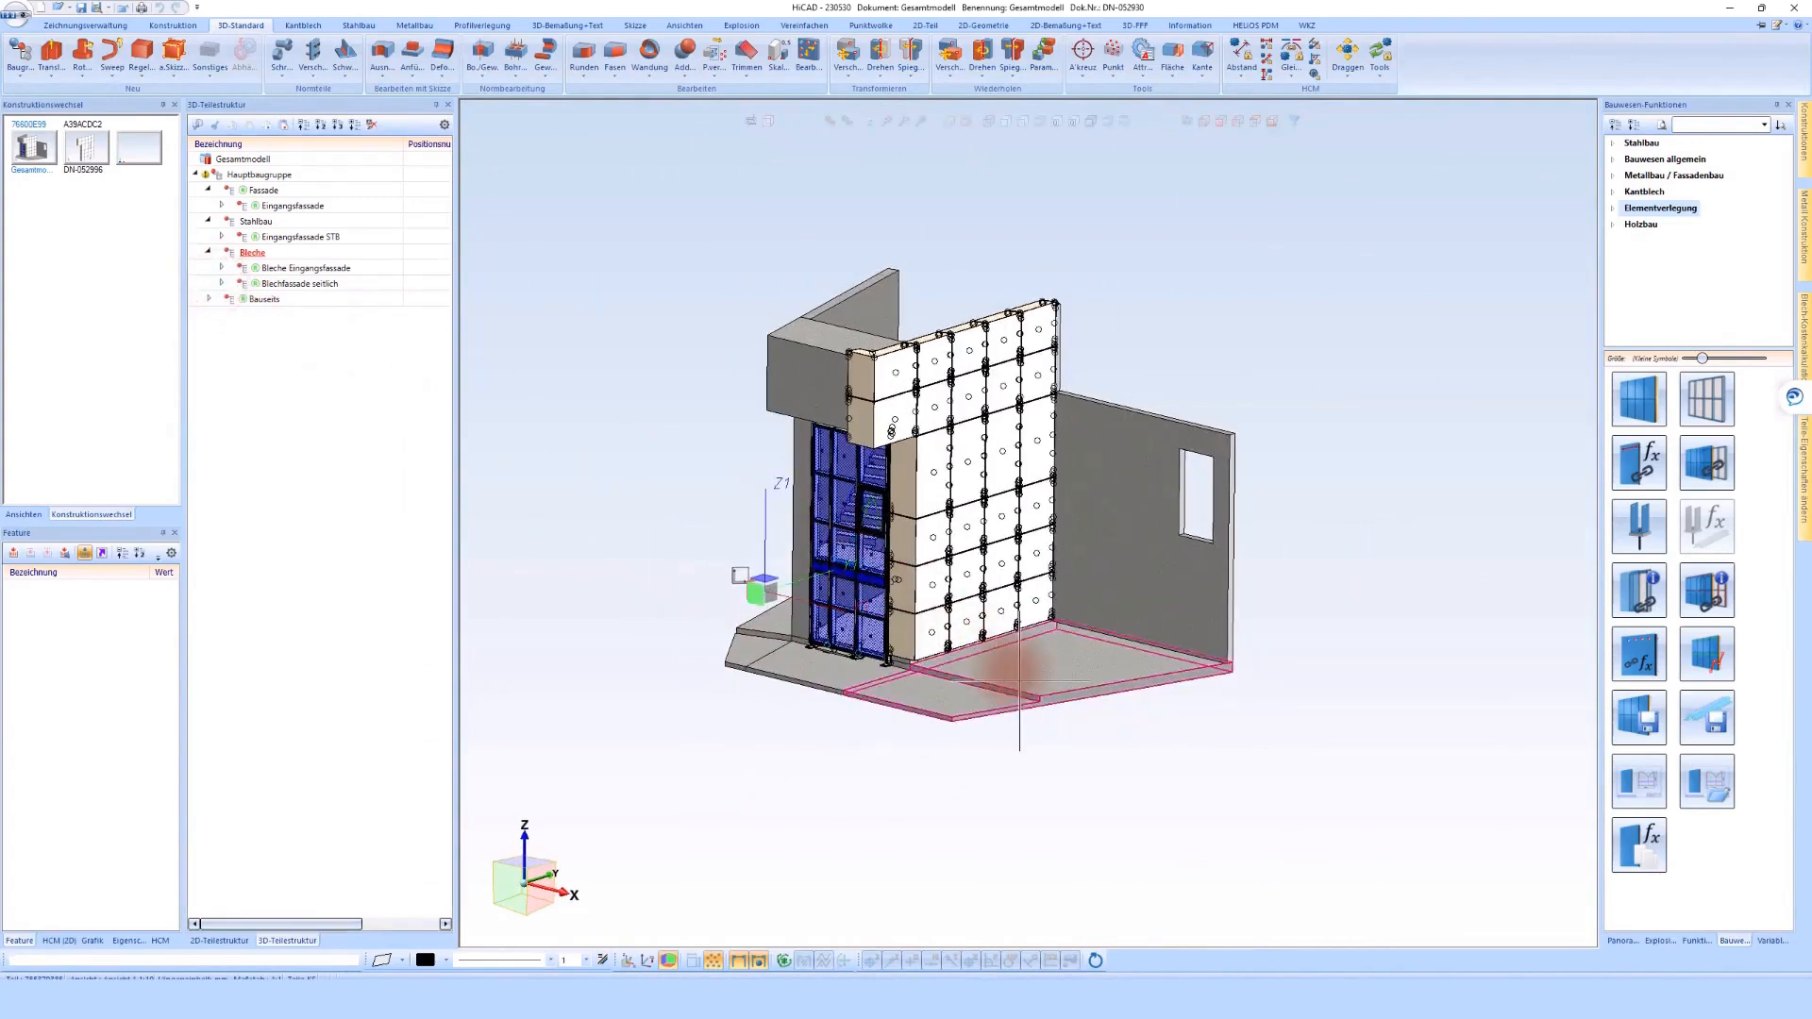
click(117, 11)
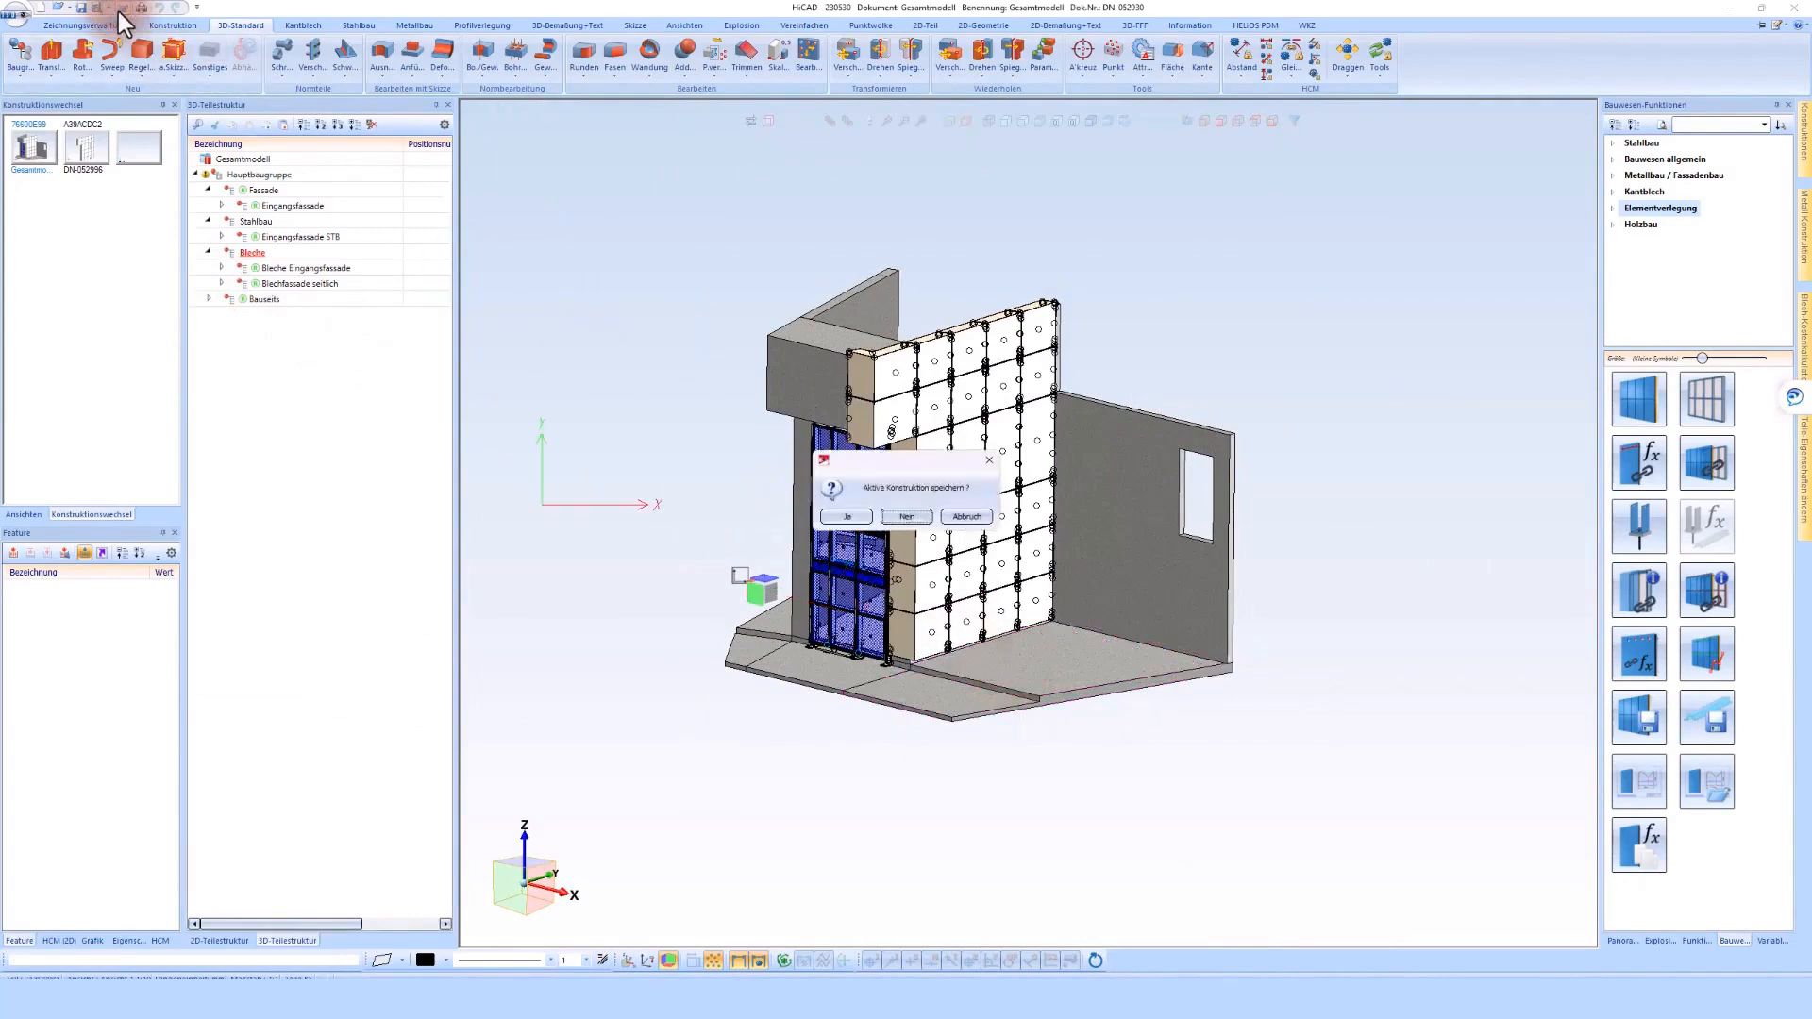
click(966, 517)
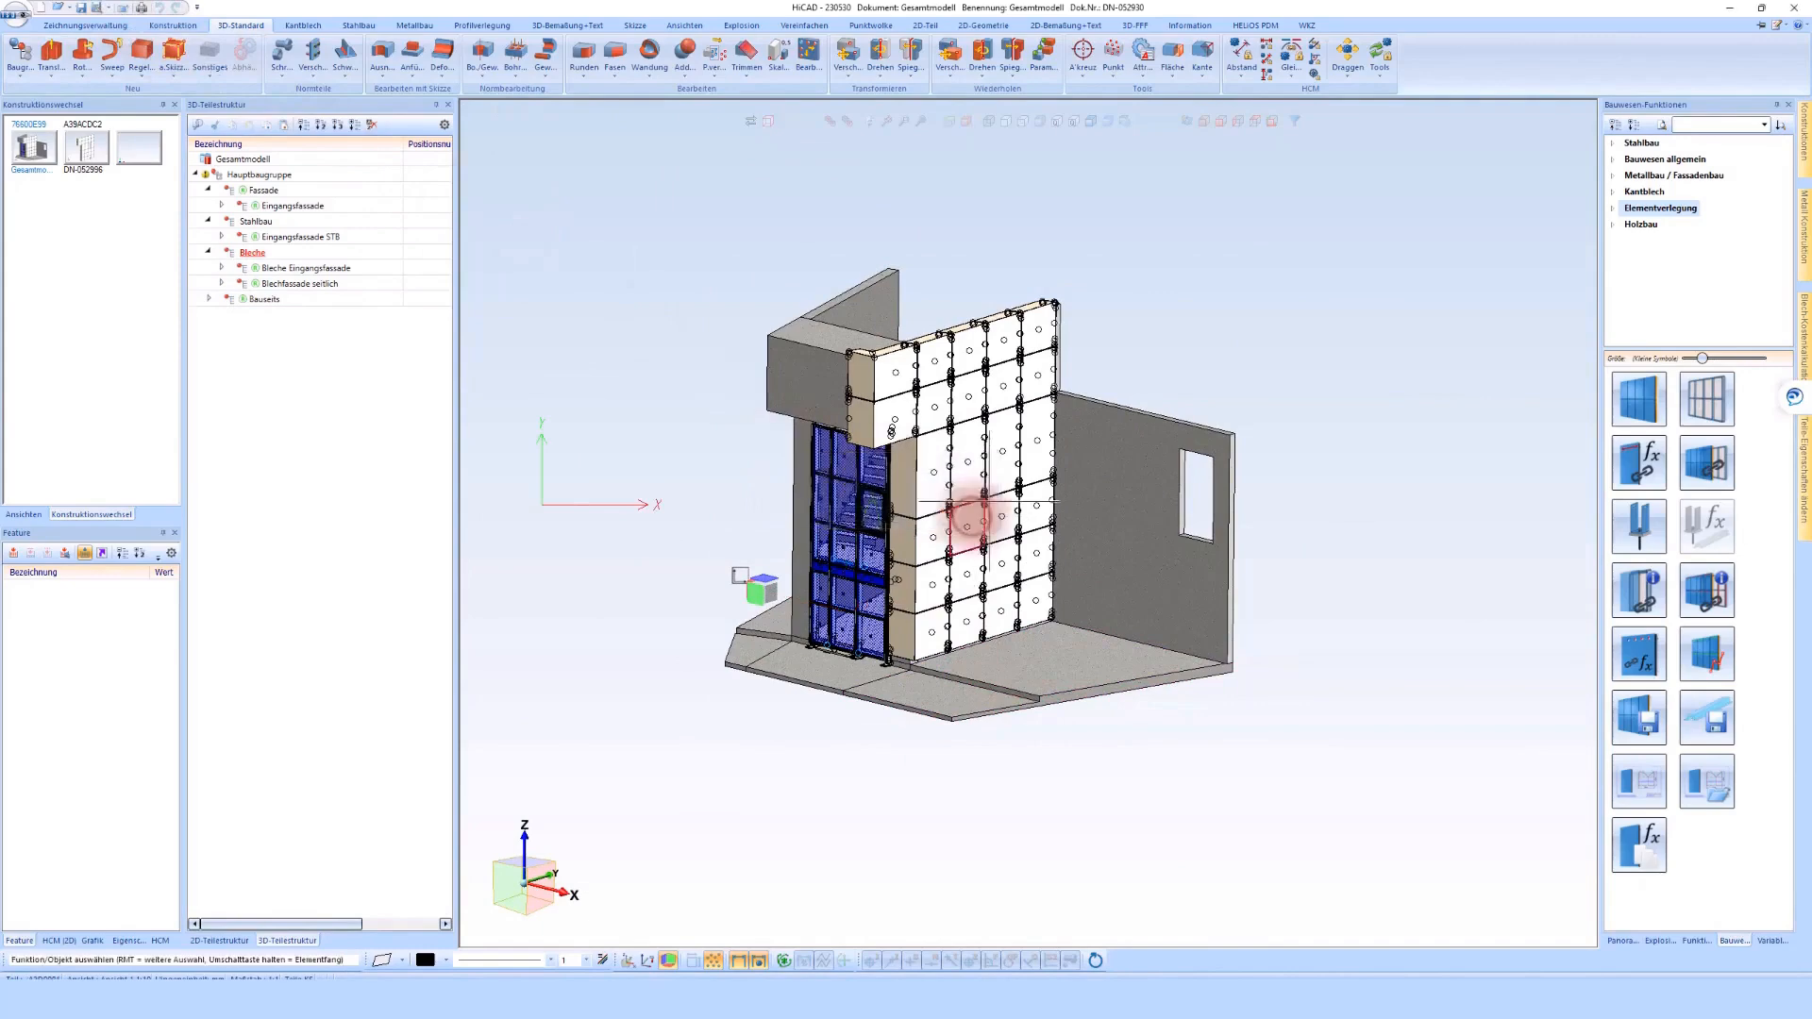
Switch to HELiOS Desktop, refresh the Konst. documents, open 230530-DET-01 in HiCAD and update its referenced Bleche Eingangsfassade part
click(357, 972)
click(692, 597)
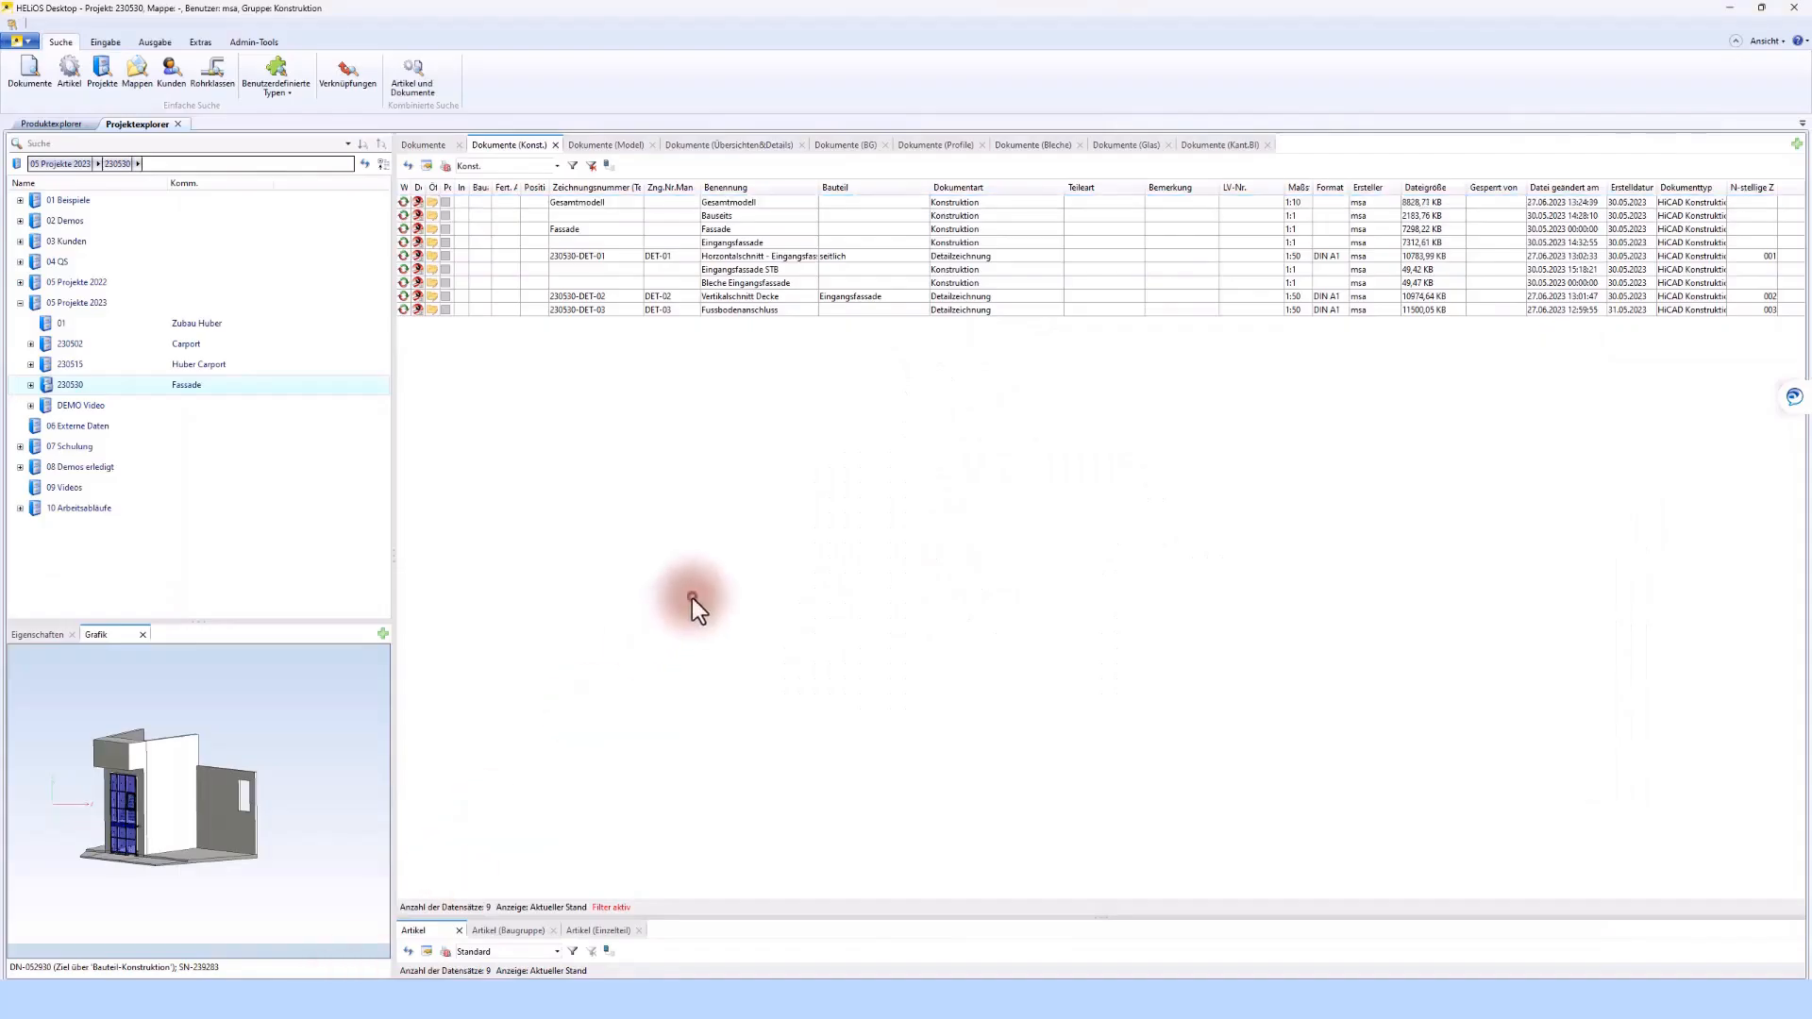
click(407, 167)
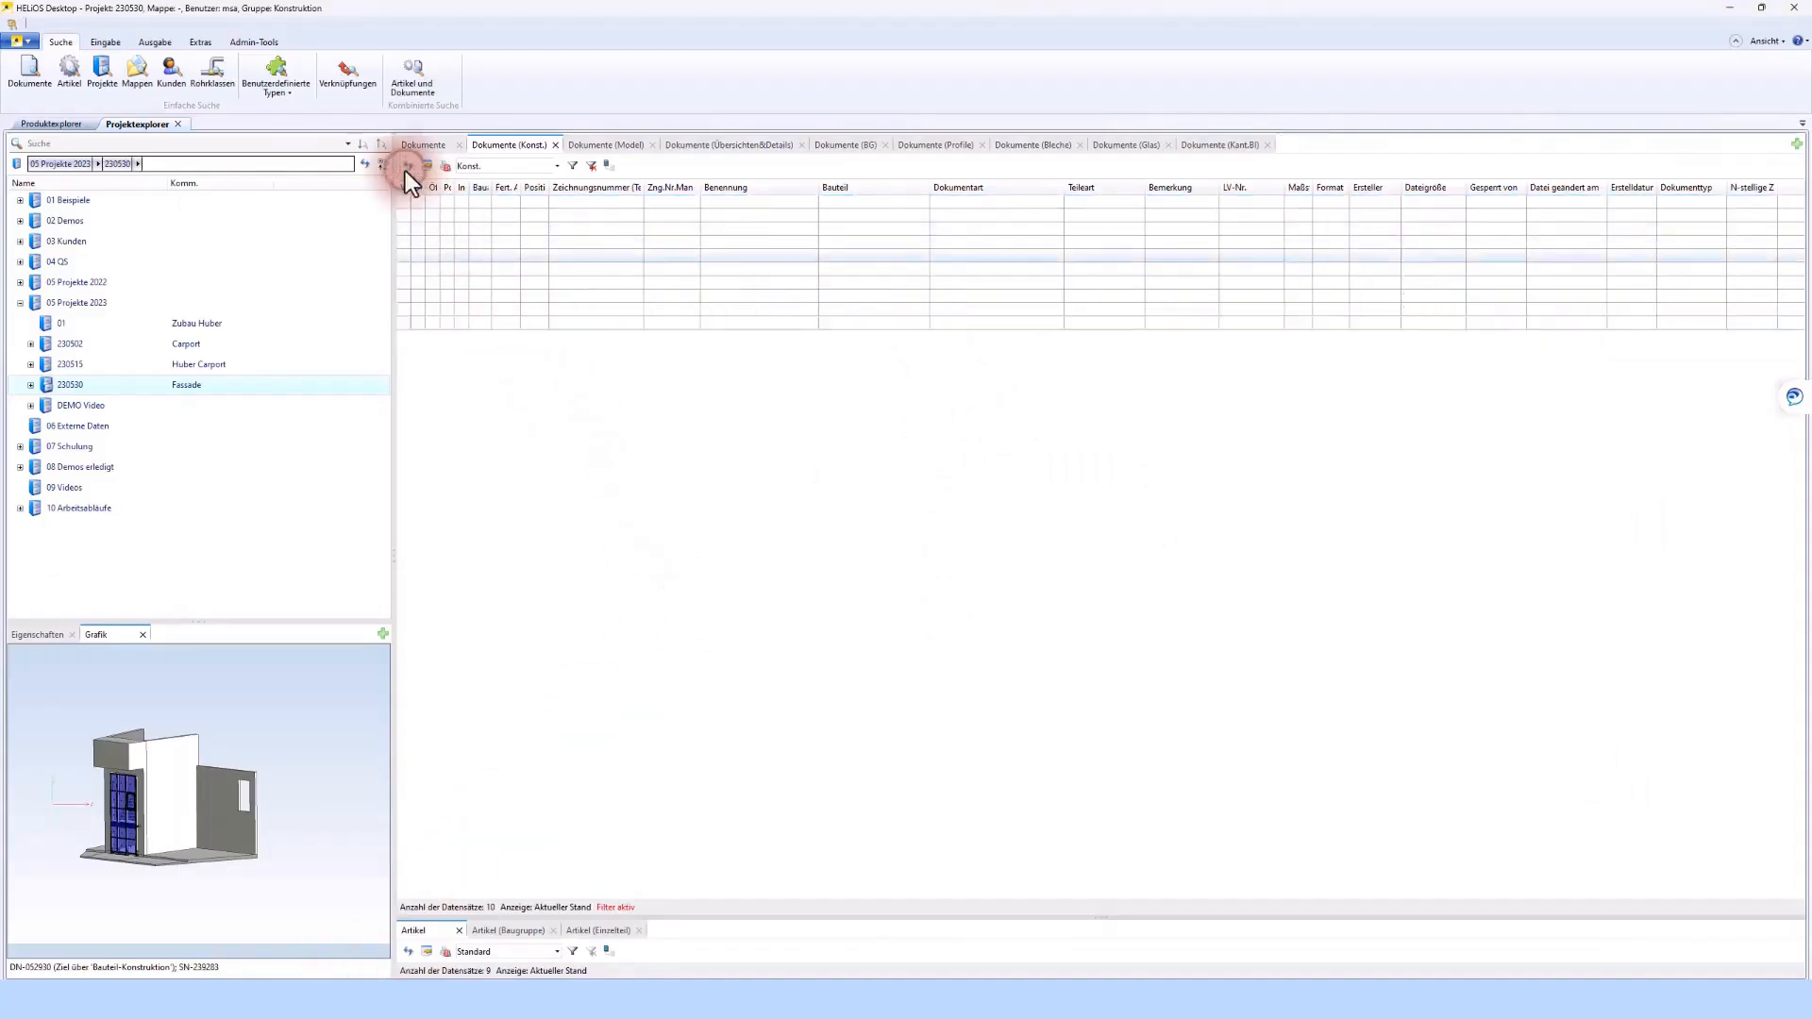
click(715, 259)
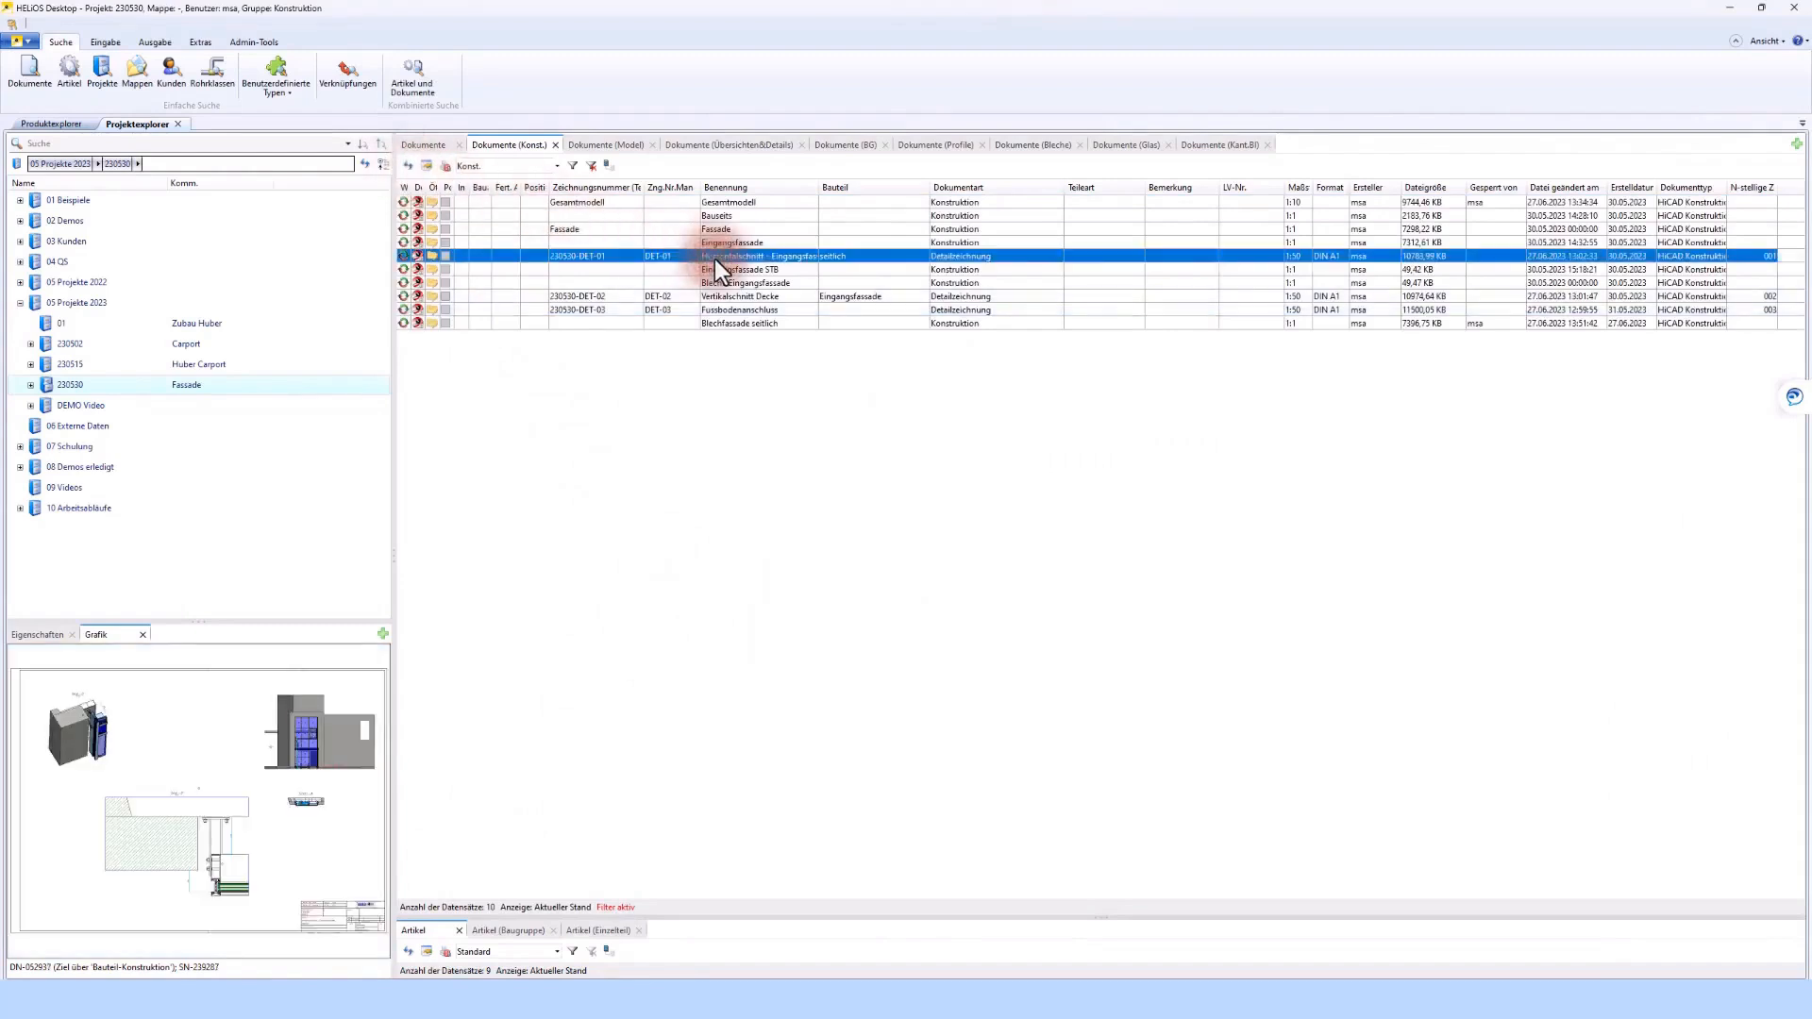
click(432, 258)
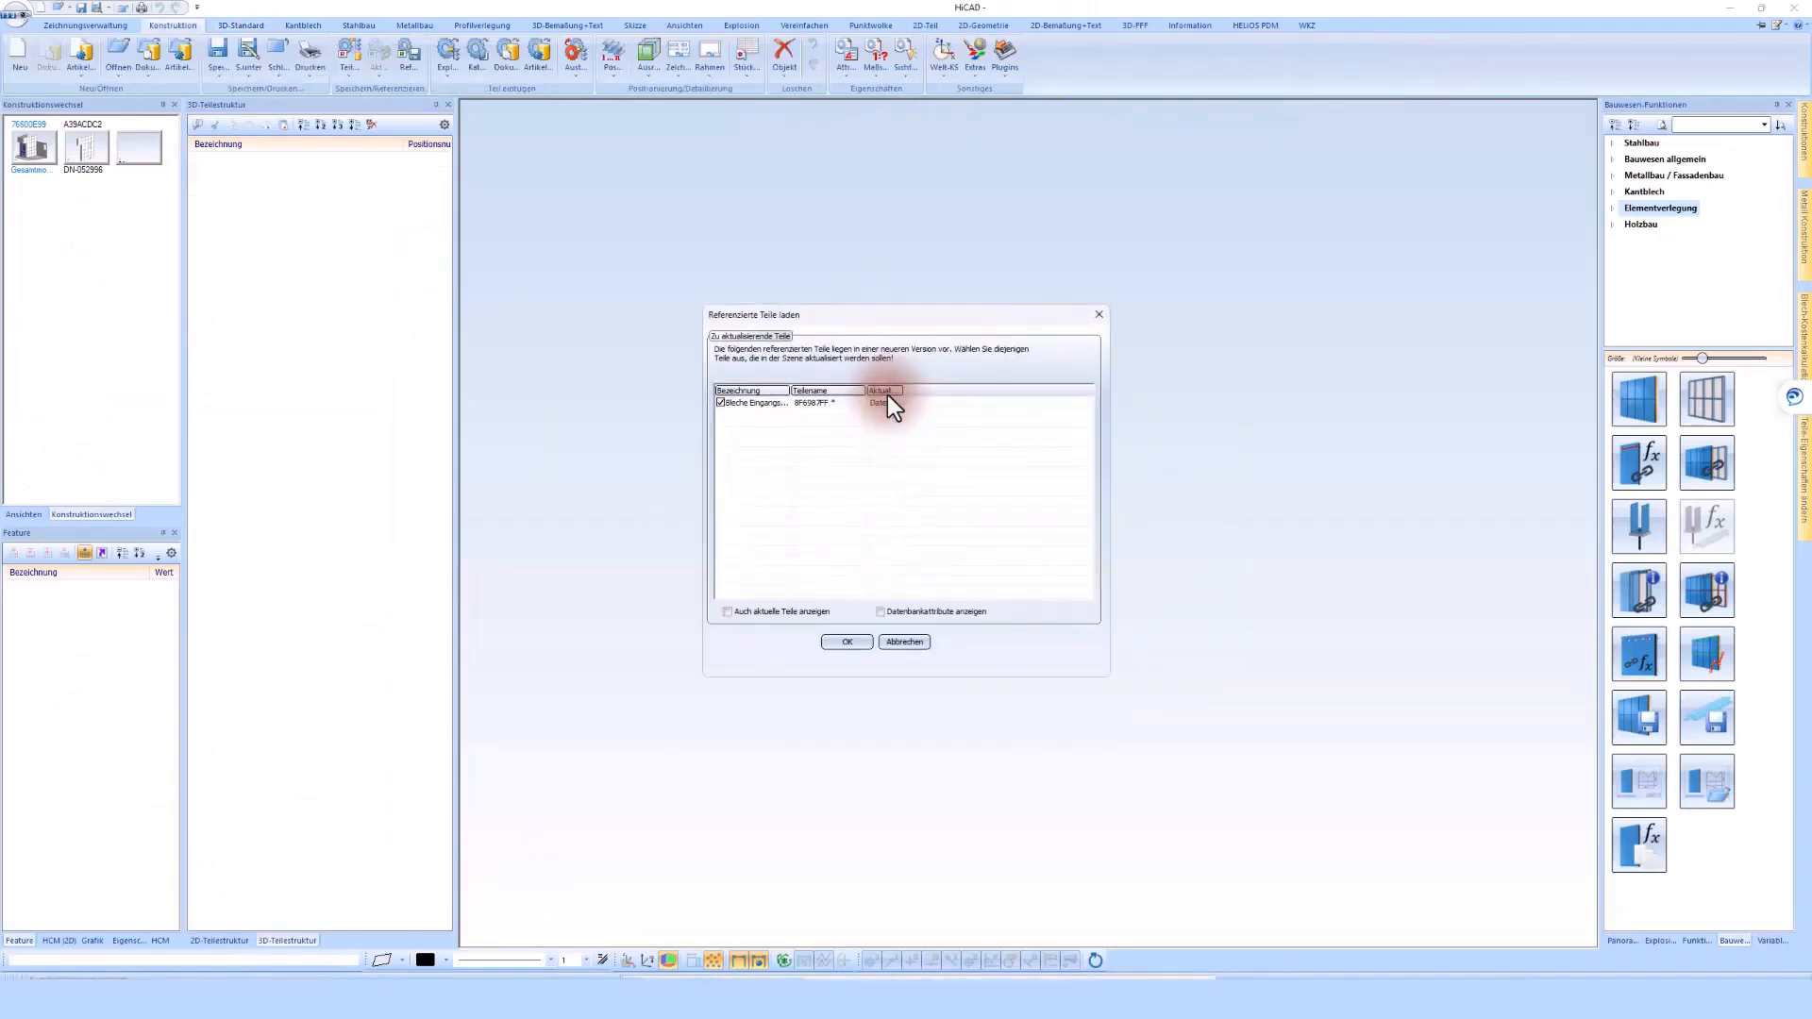
key(Return)
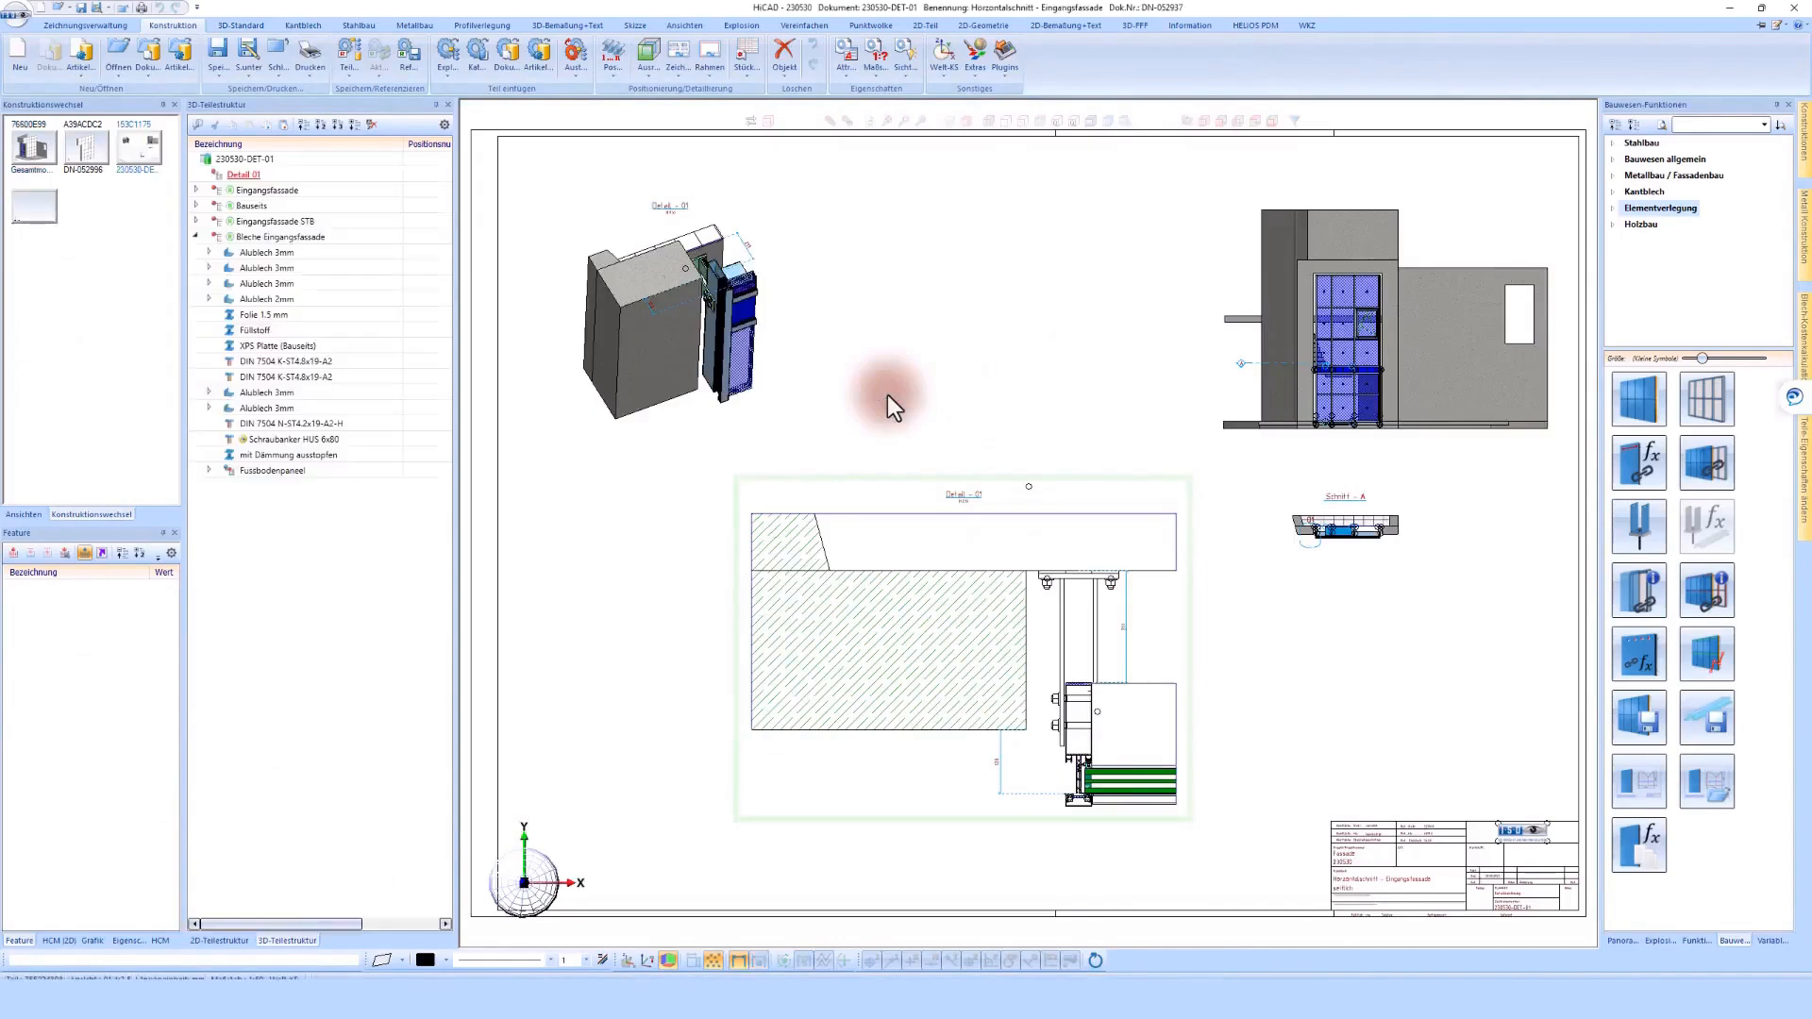
Collapse the Bleche Eingangsfassade branch, start saving the detail drawing as a new document and accept the new article's data
click(195, 236)
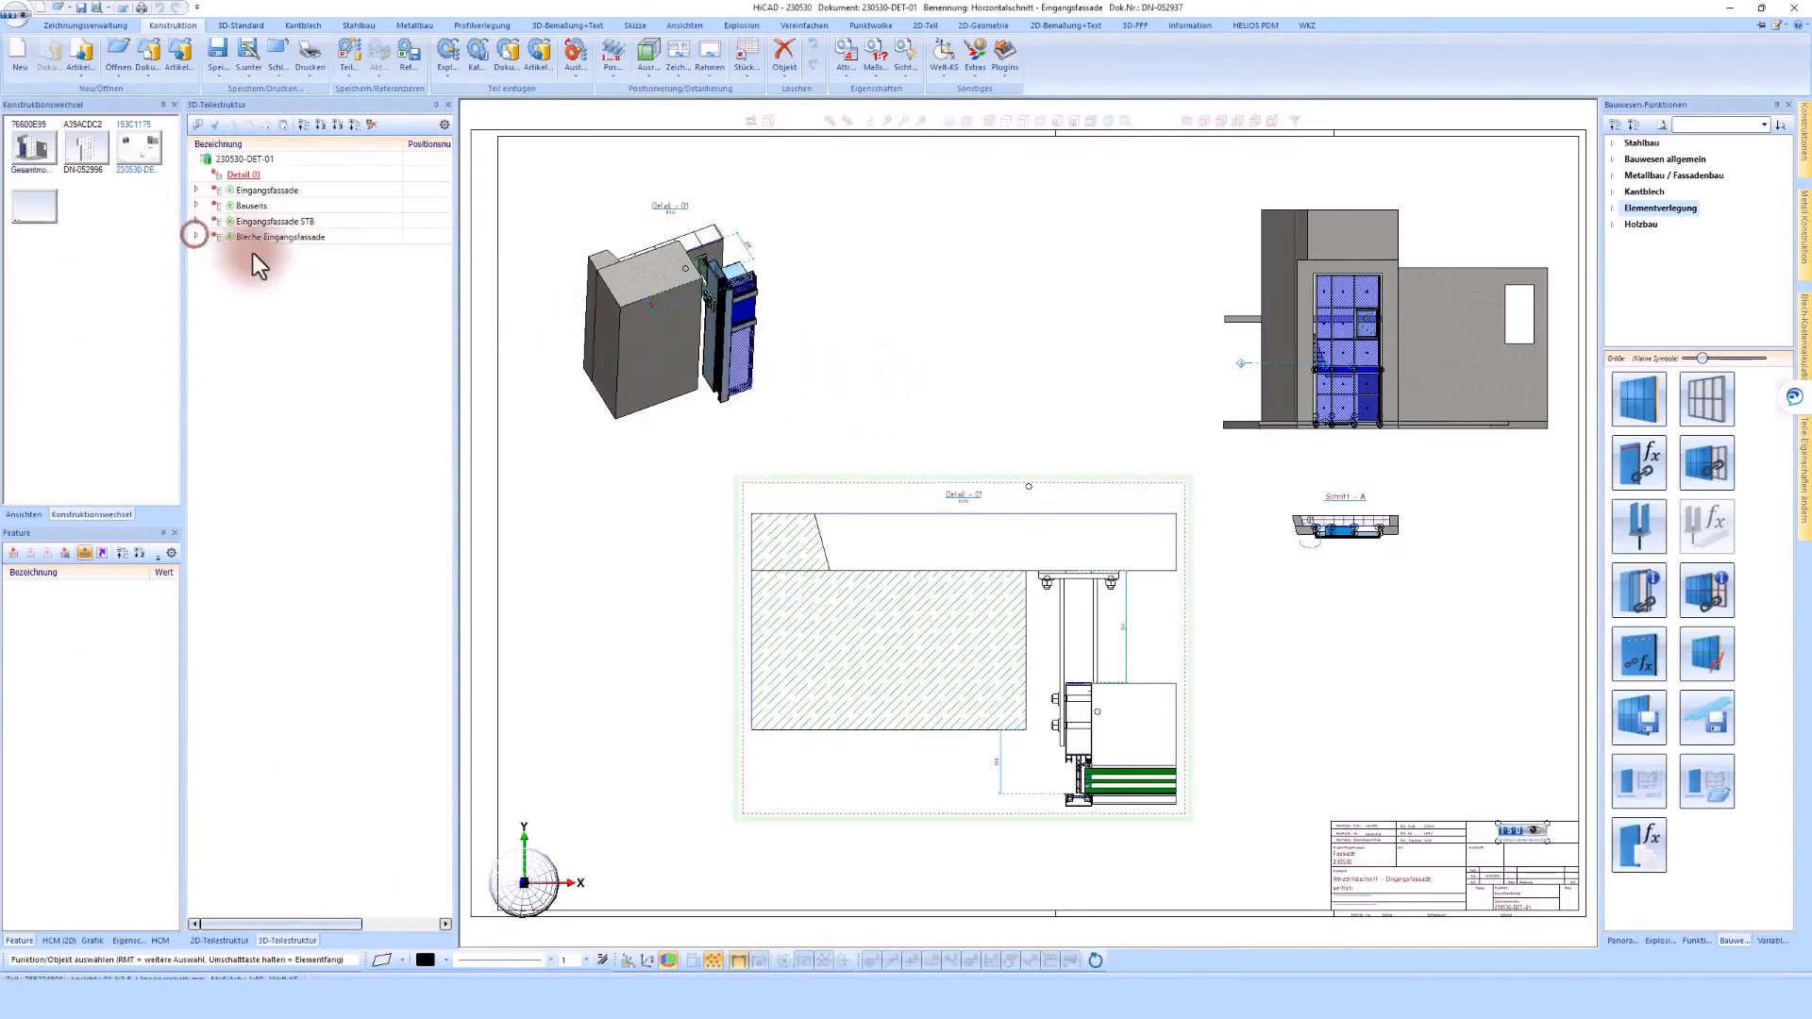
click(939, 441)
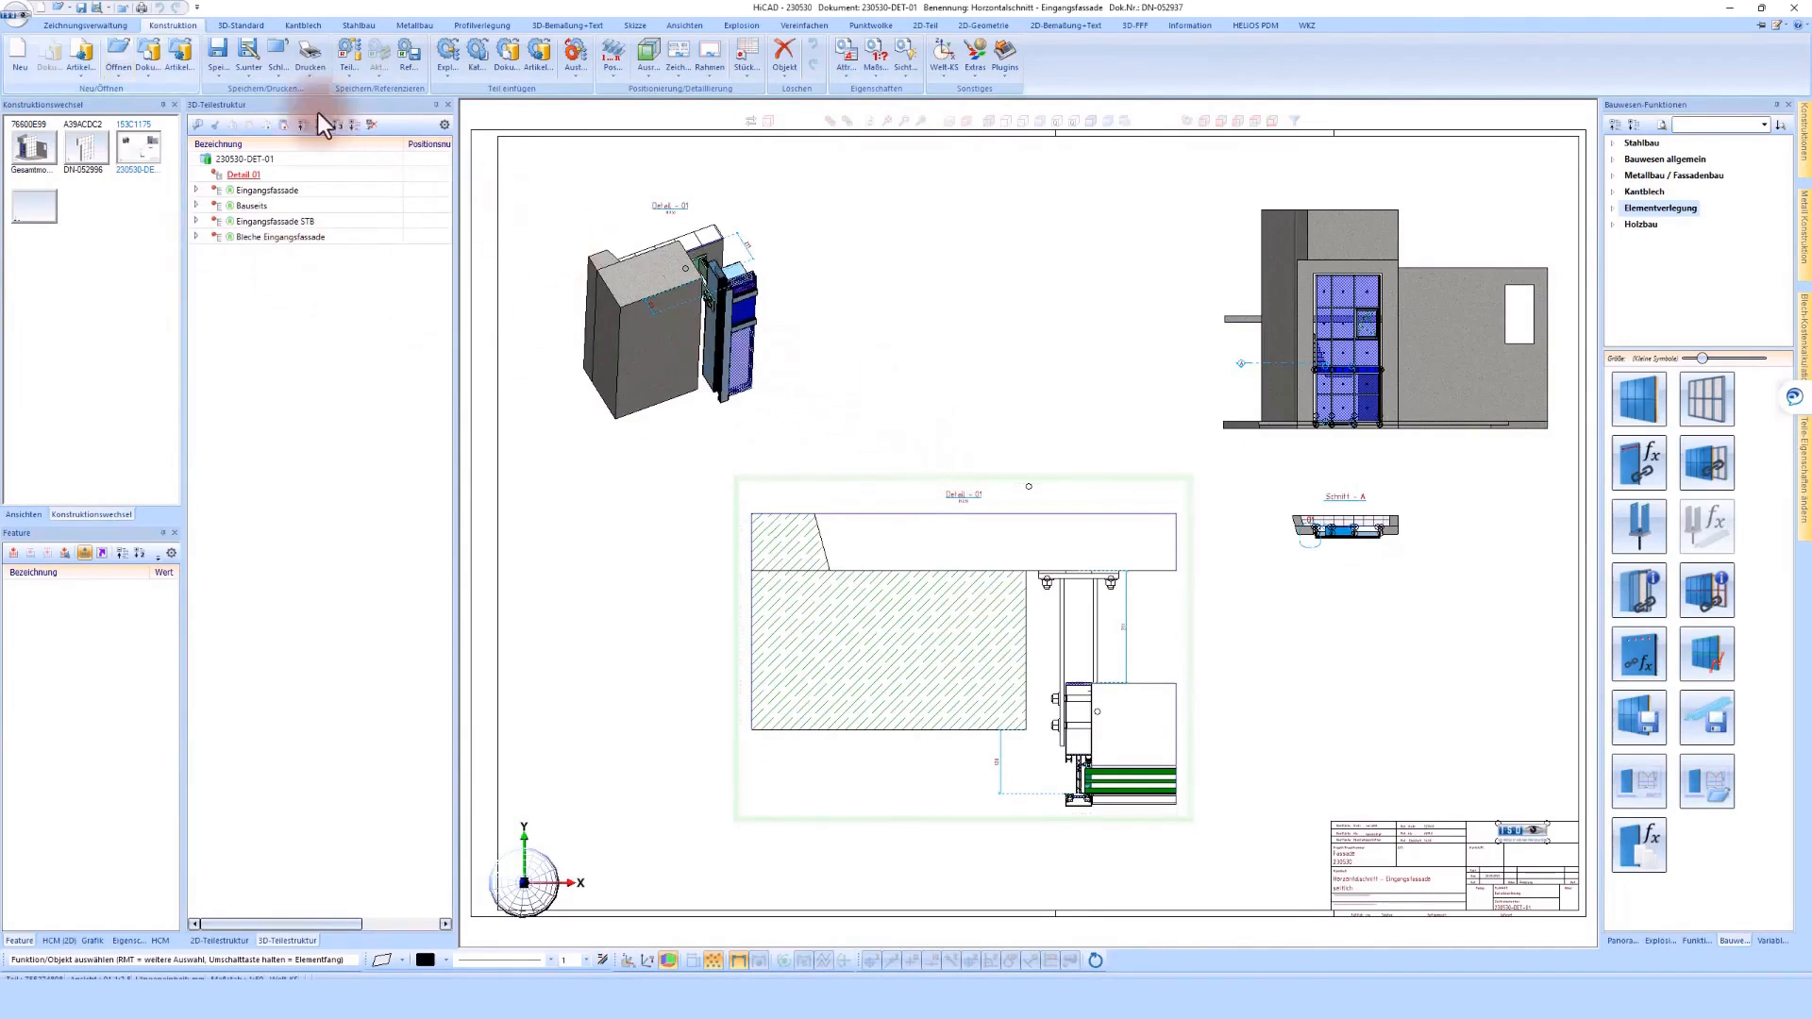
click(108, 28)
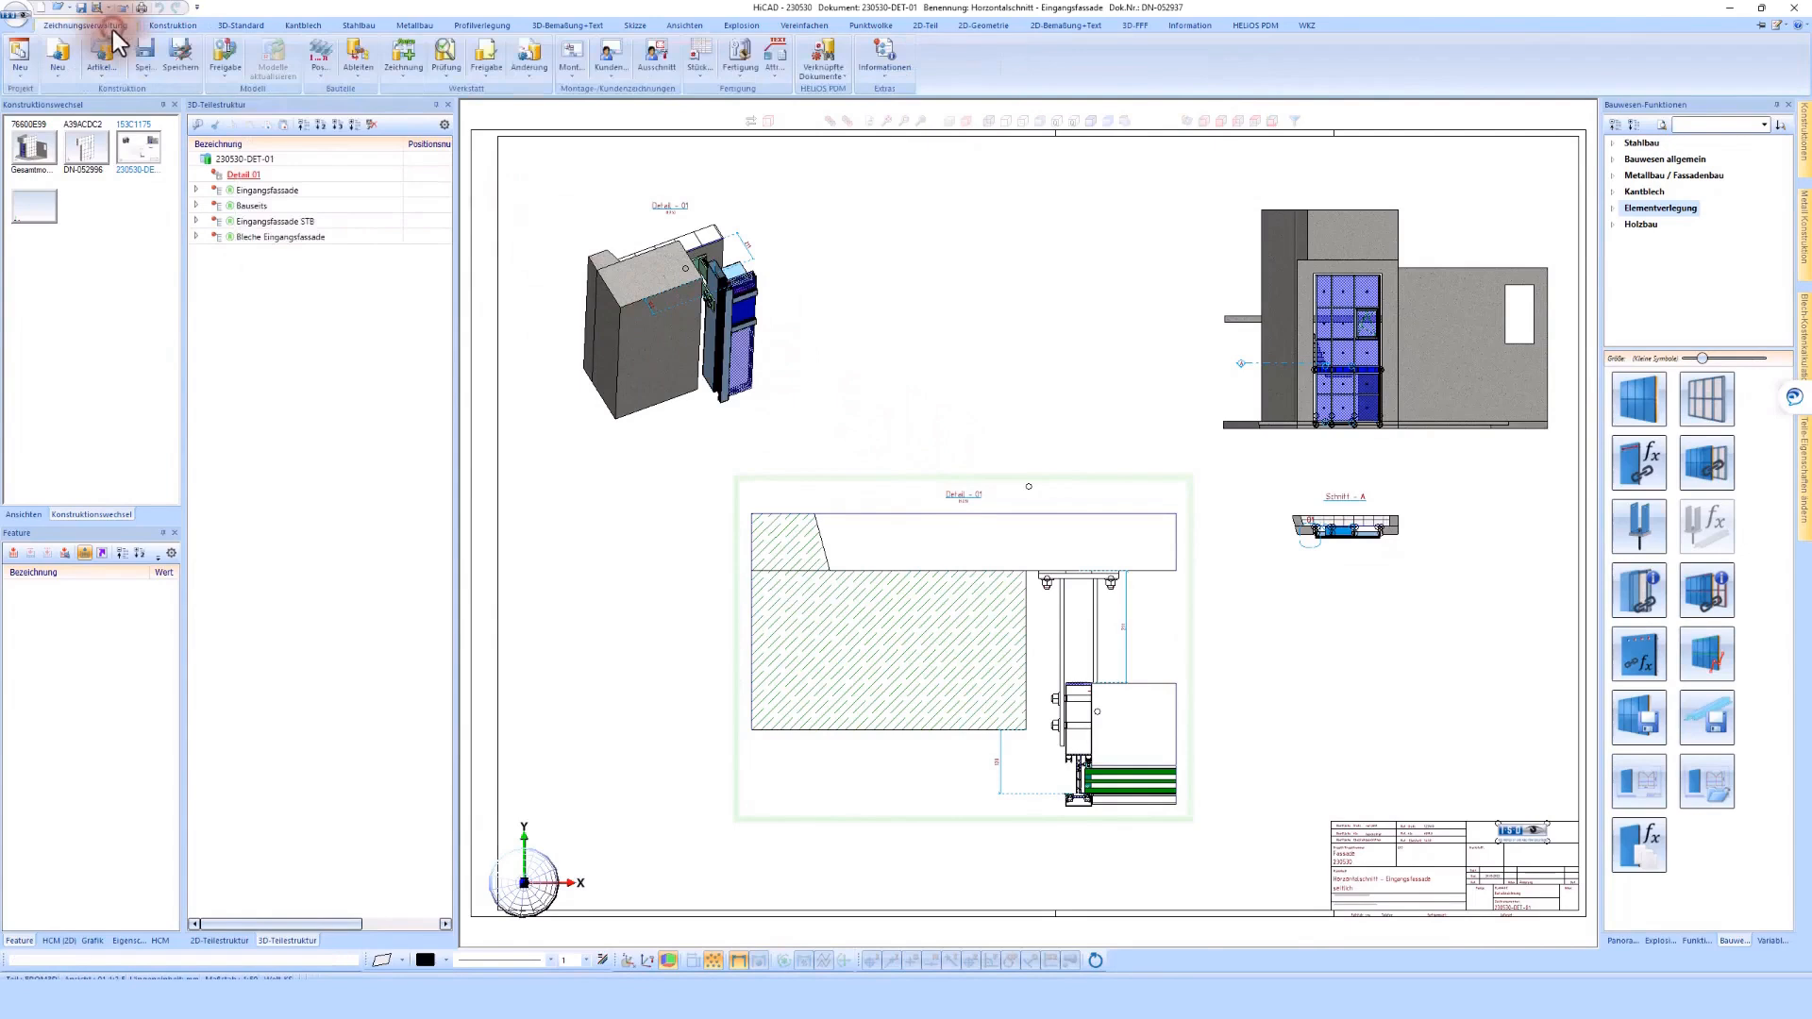
click(150, 78)
click(183, 110)
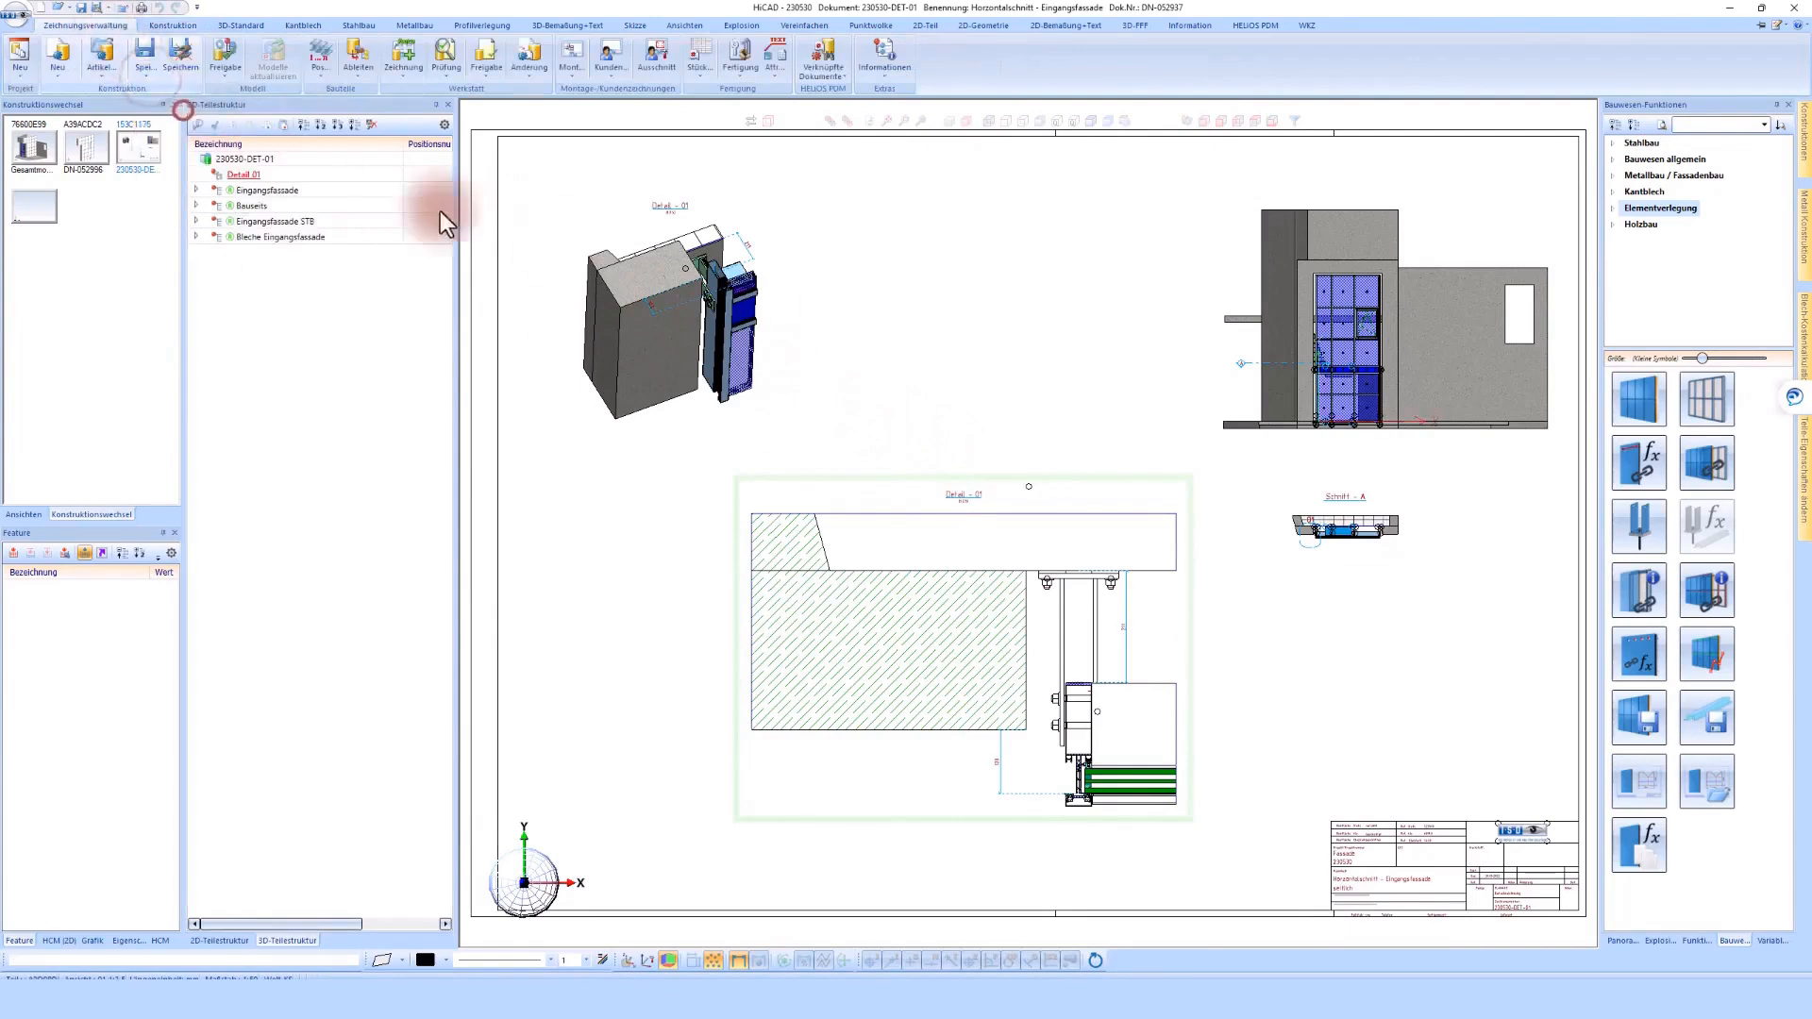
click(502, 235)
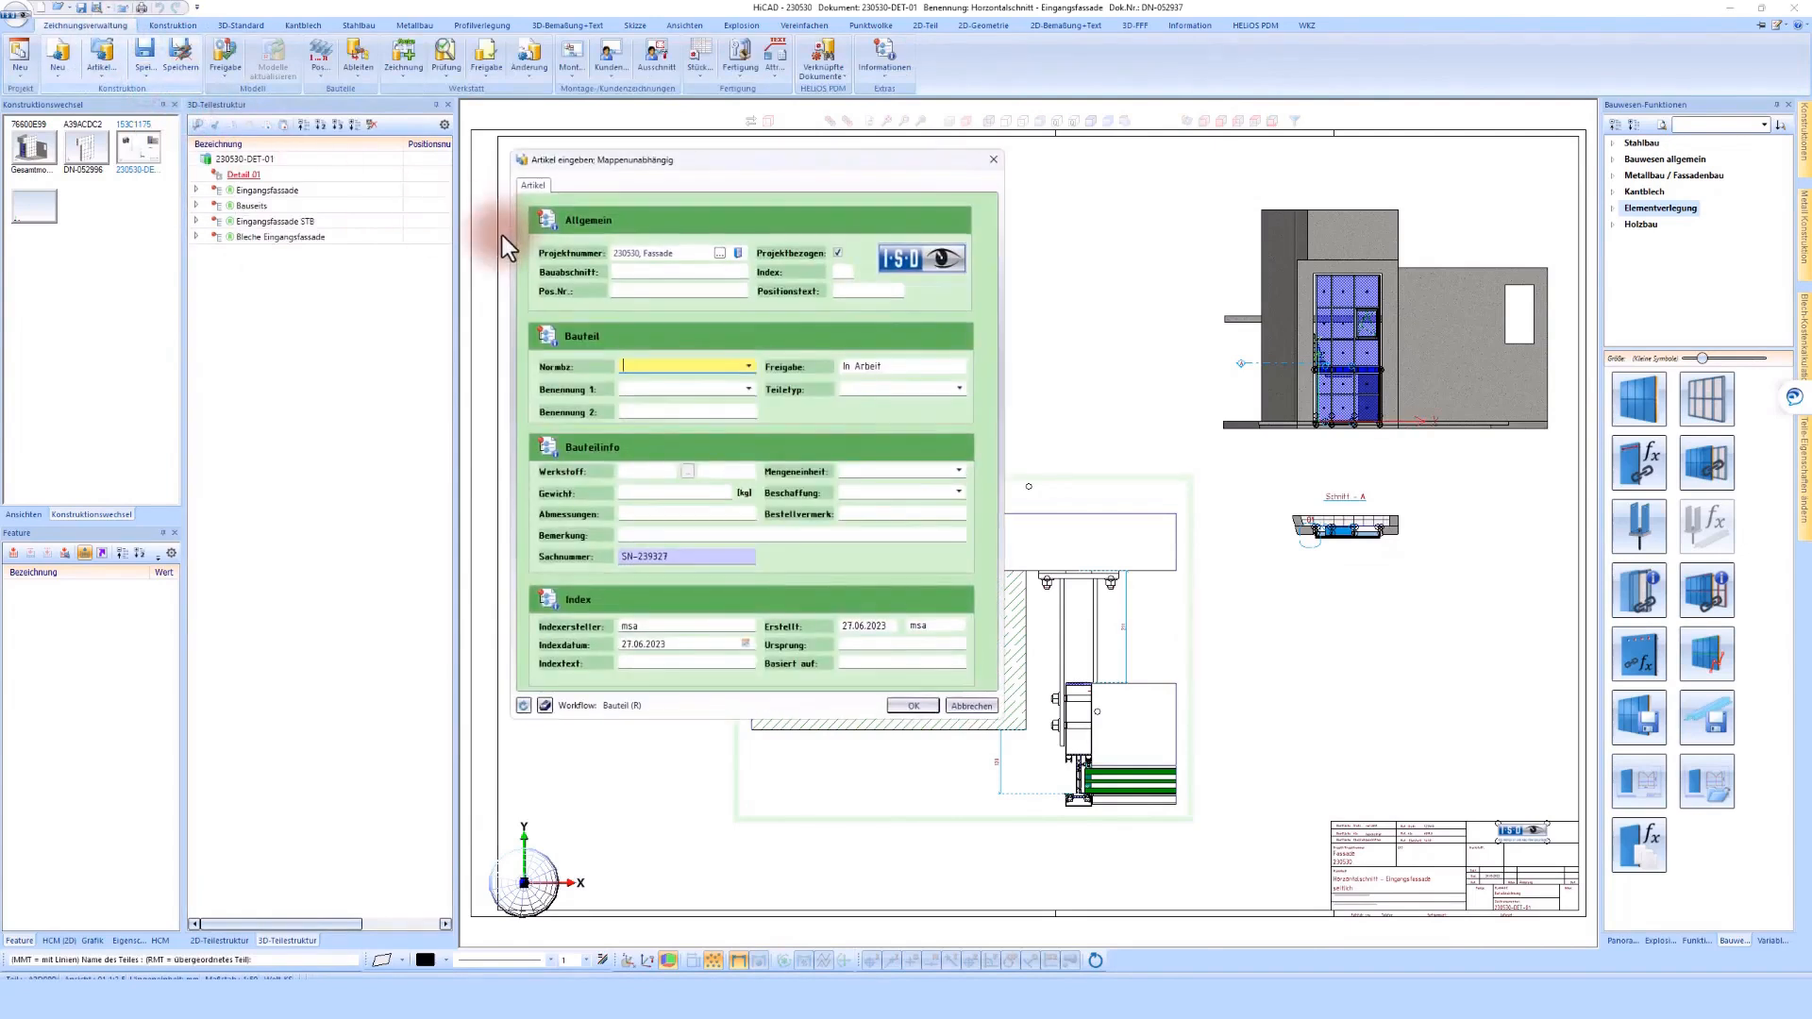
click(911, 705)
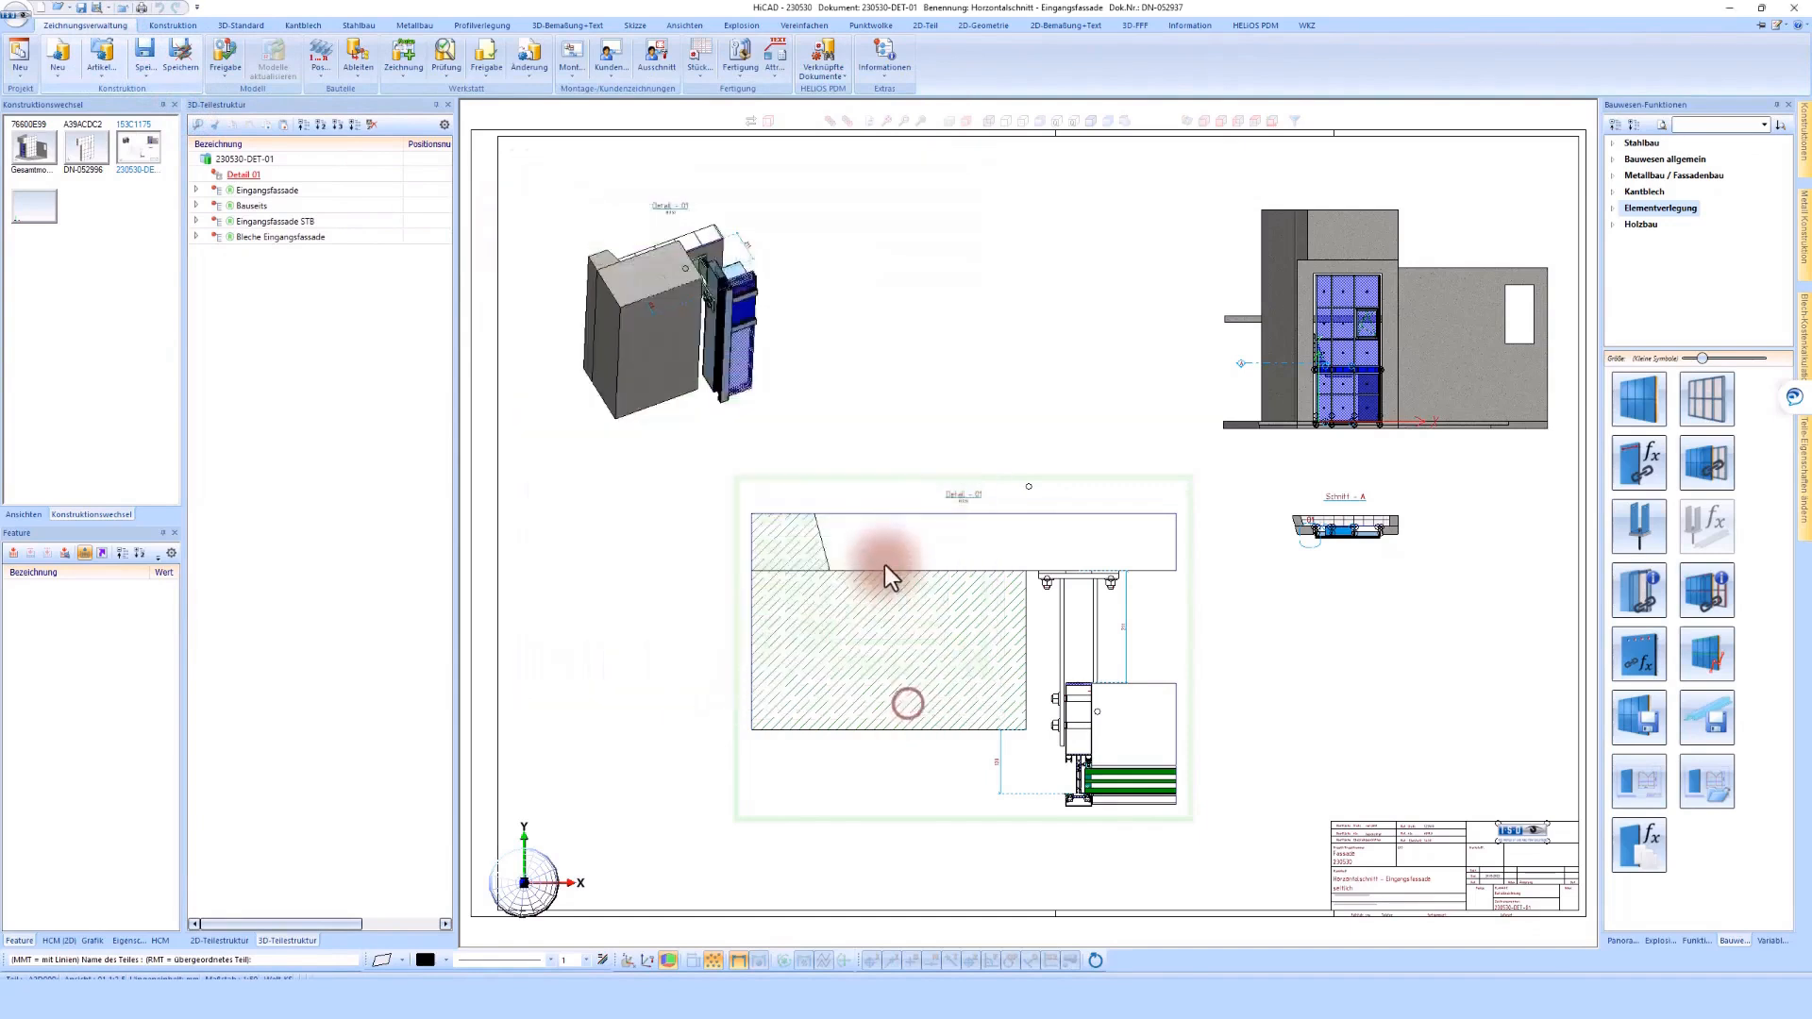
click(885, 564)
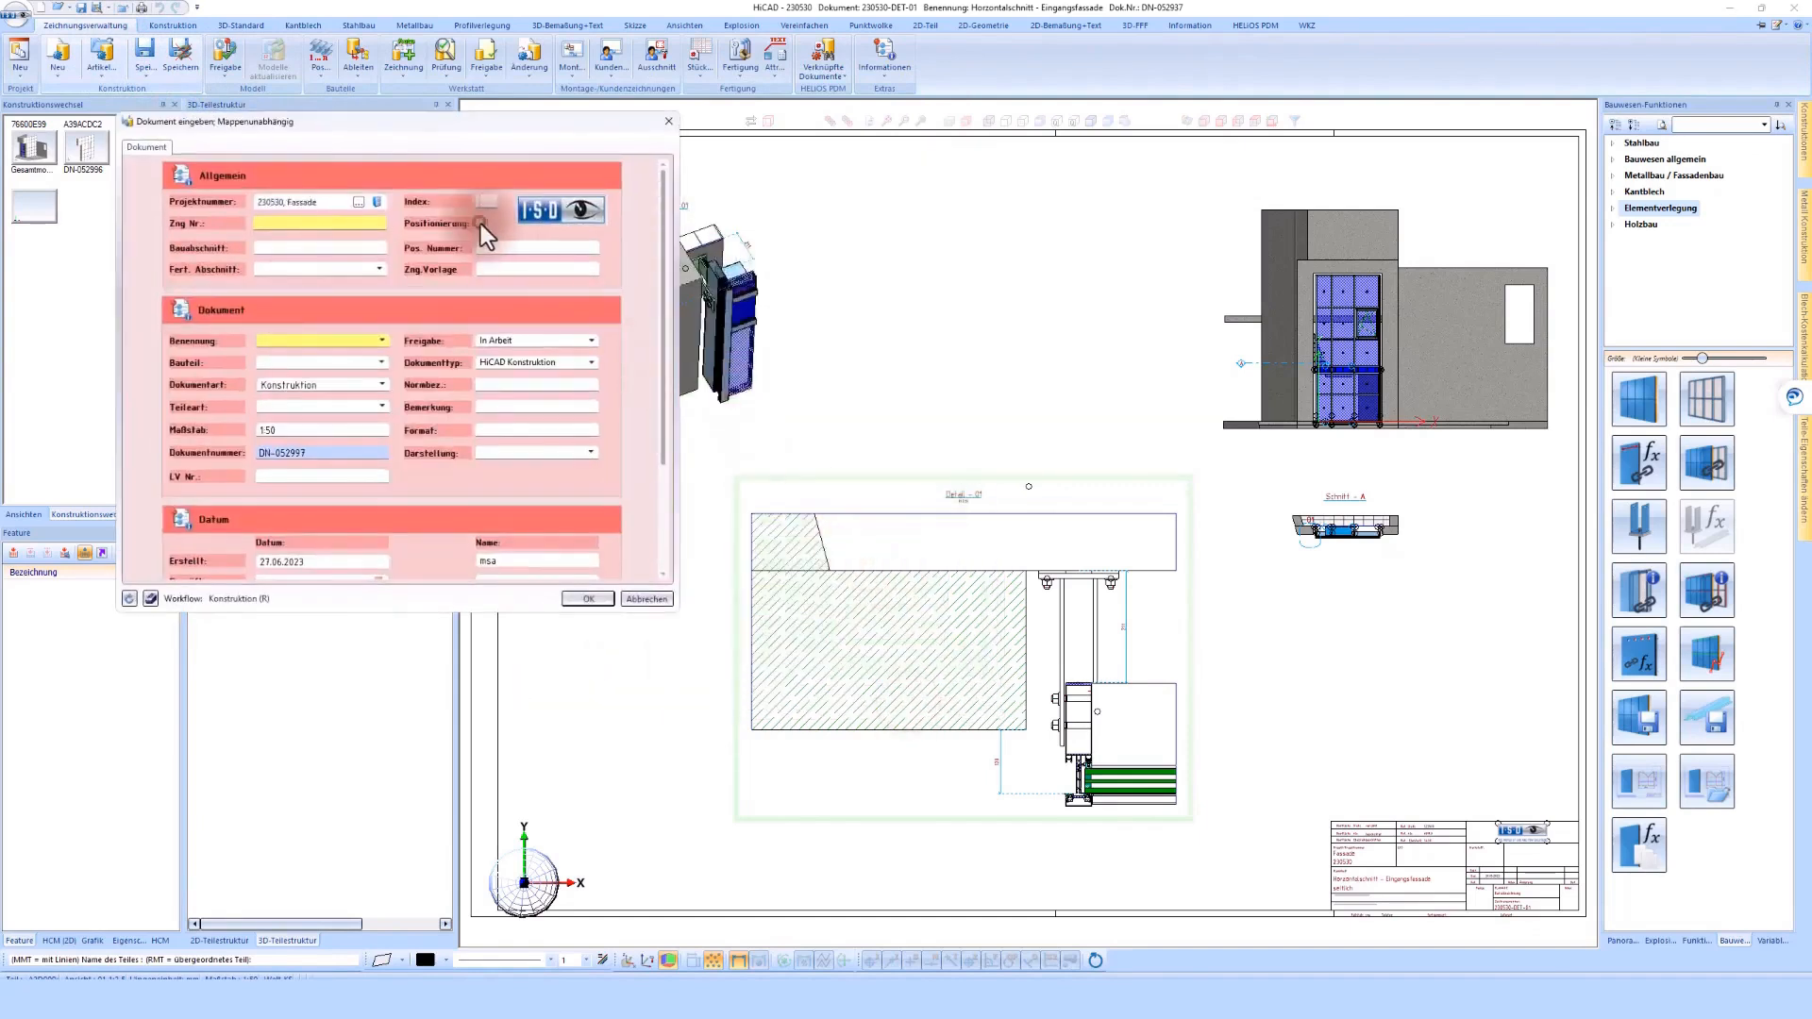
Save the new document as a Detailzeichnung with the Benennung Übergang PR auf Blech and Zng.Vorlage DET-04
click(382, 384)
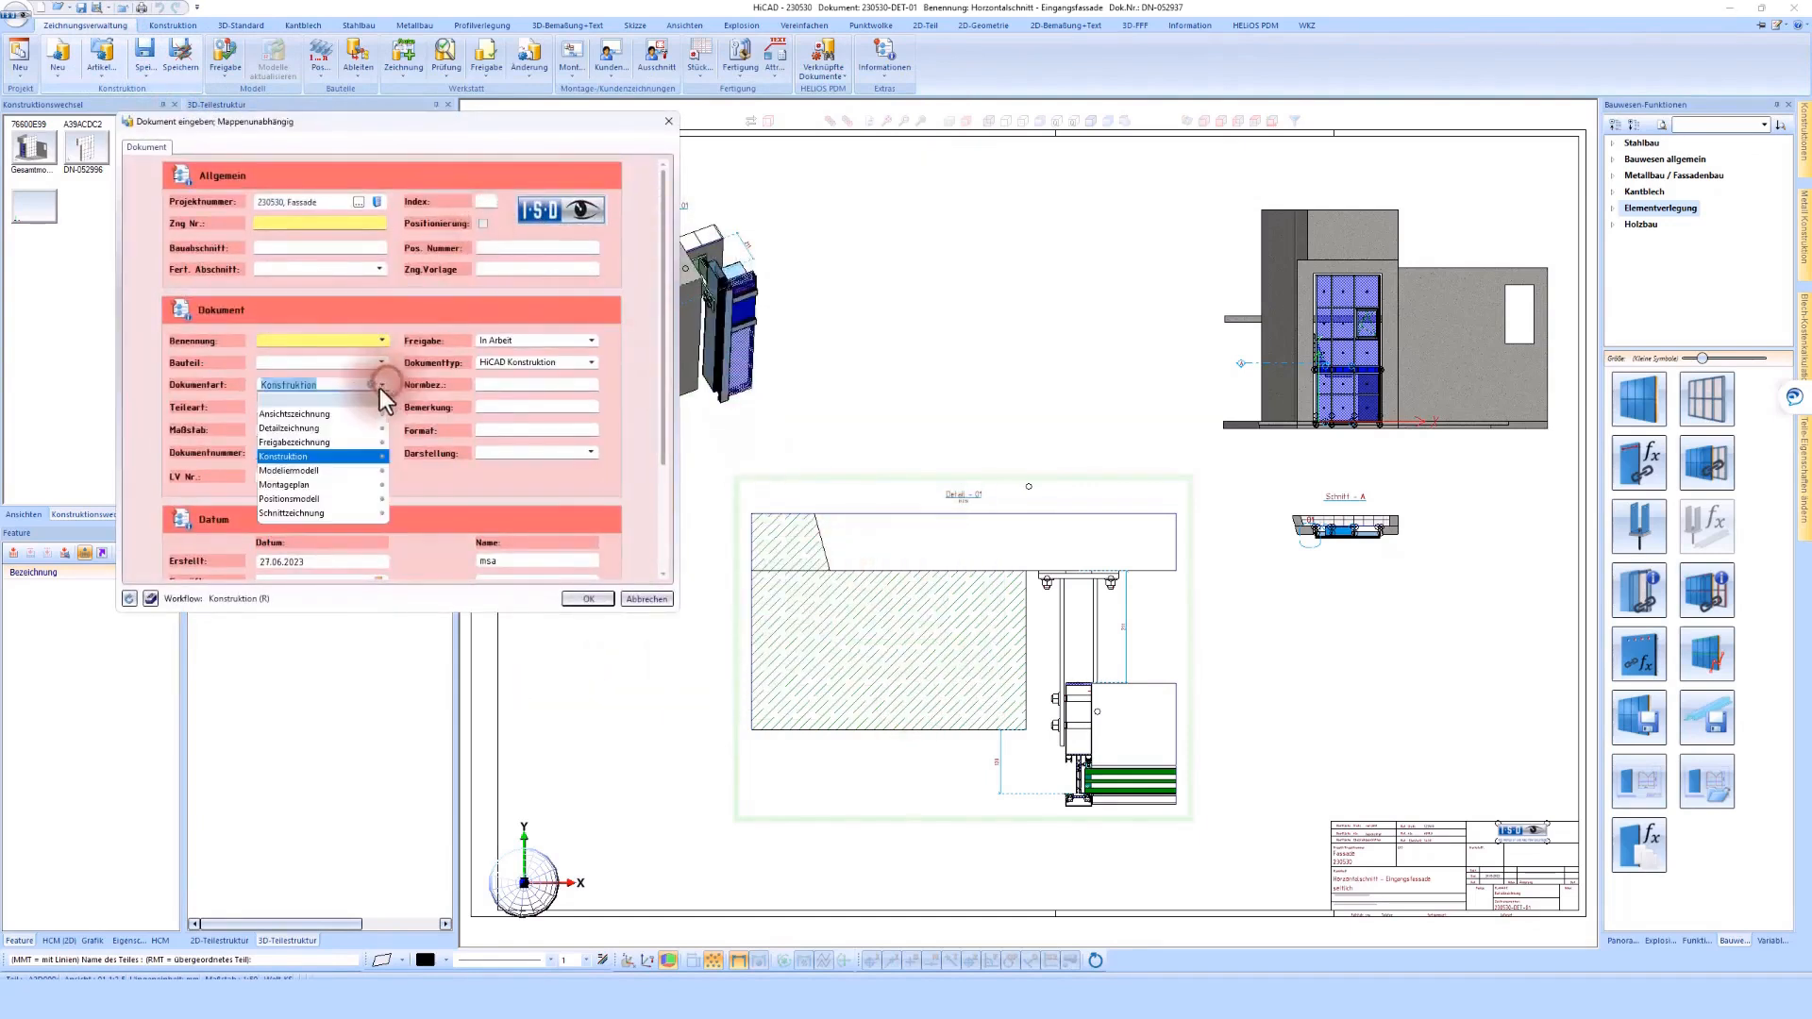
click(307, 428)
click(274, 343)
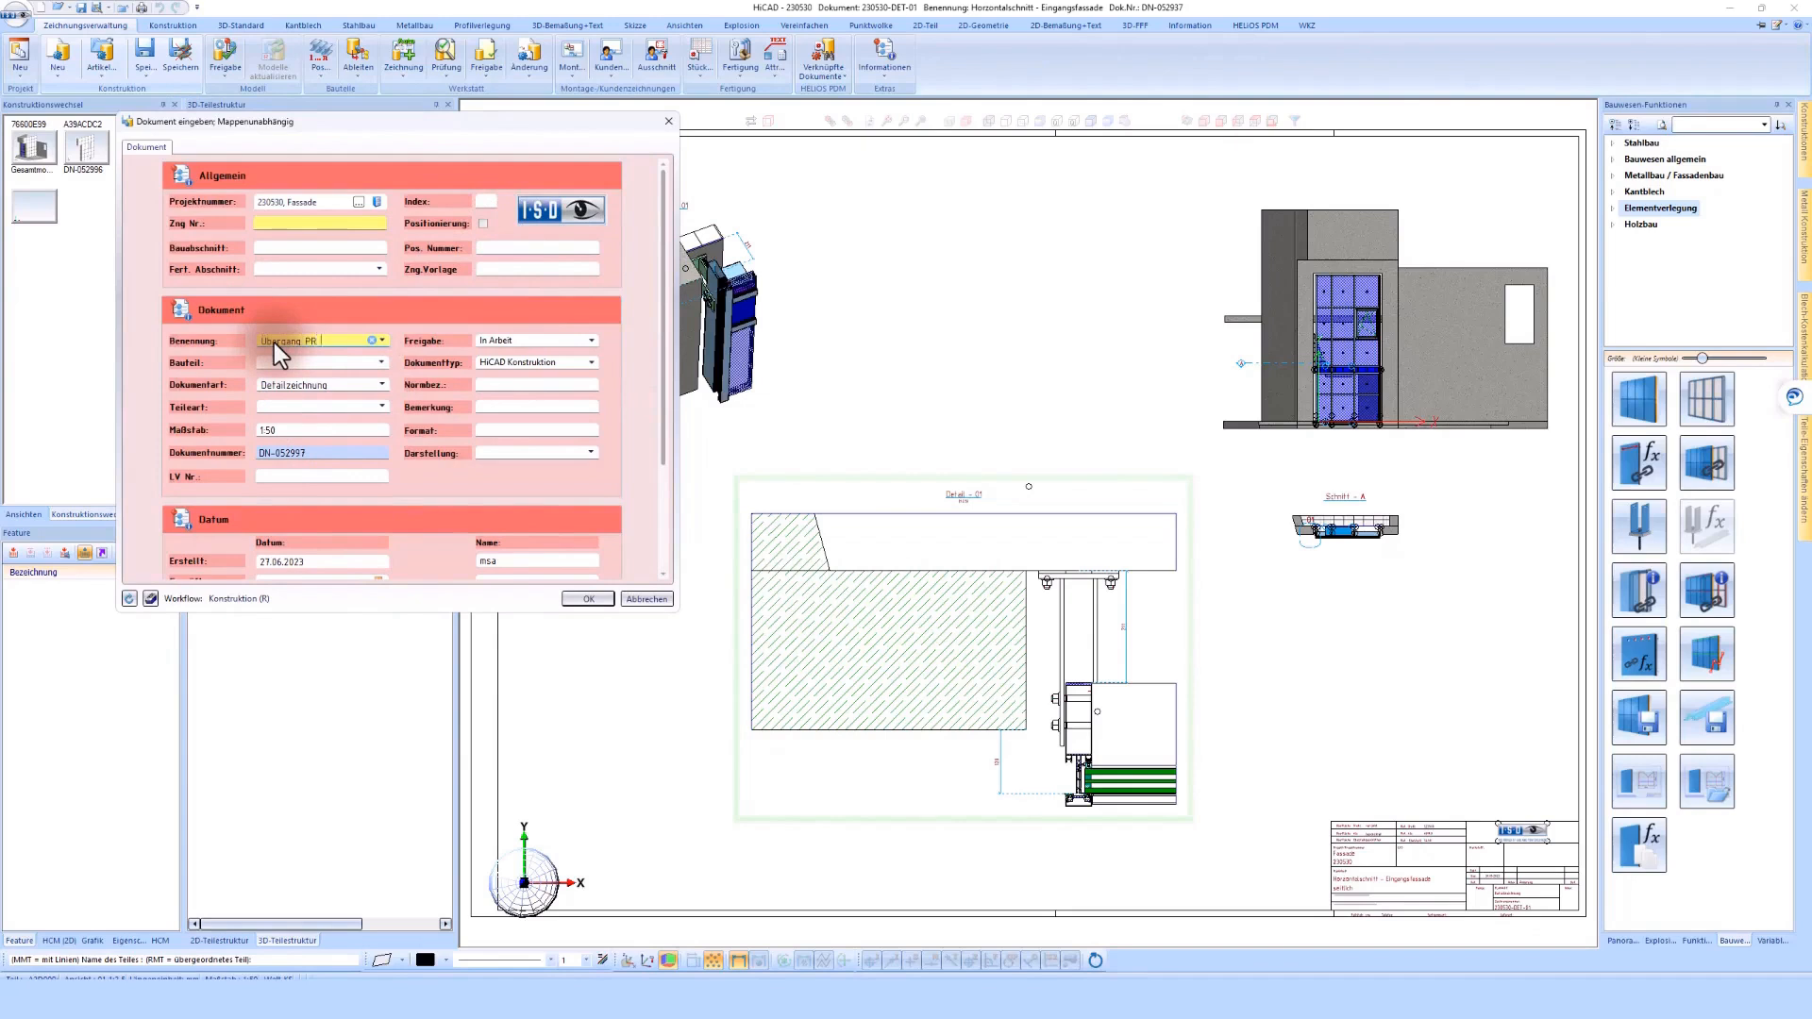
text(Übergang PR auf Blech)
key(Tab)
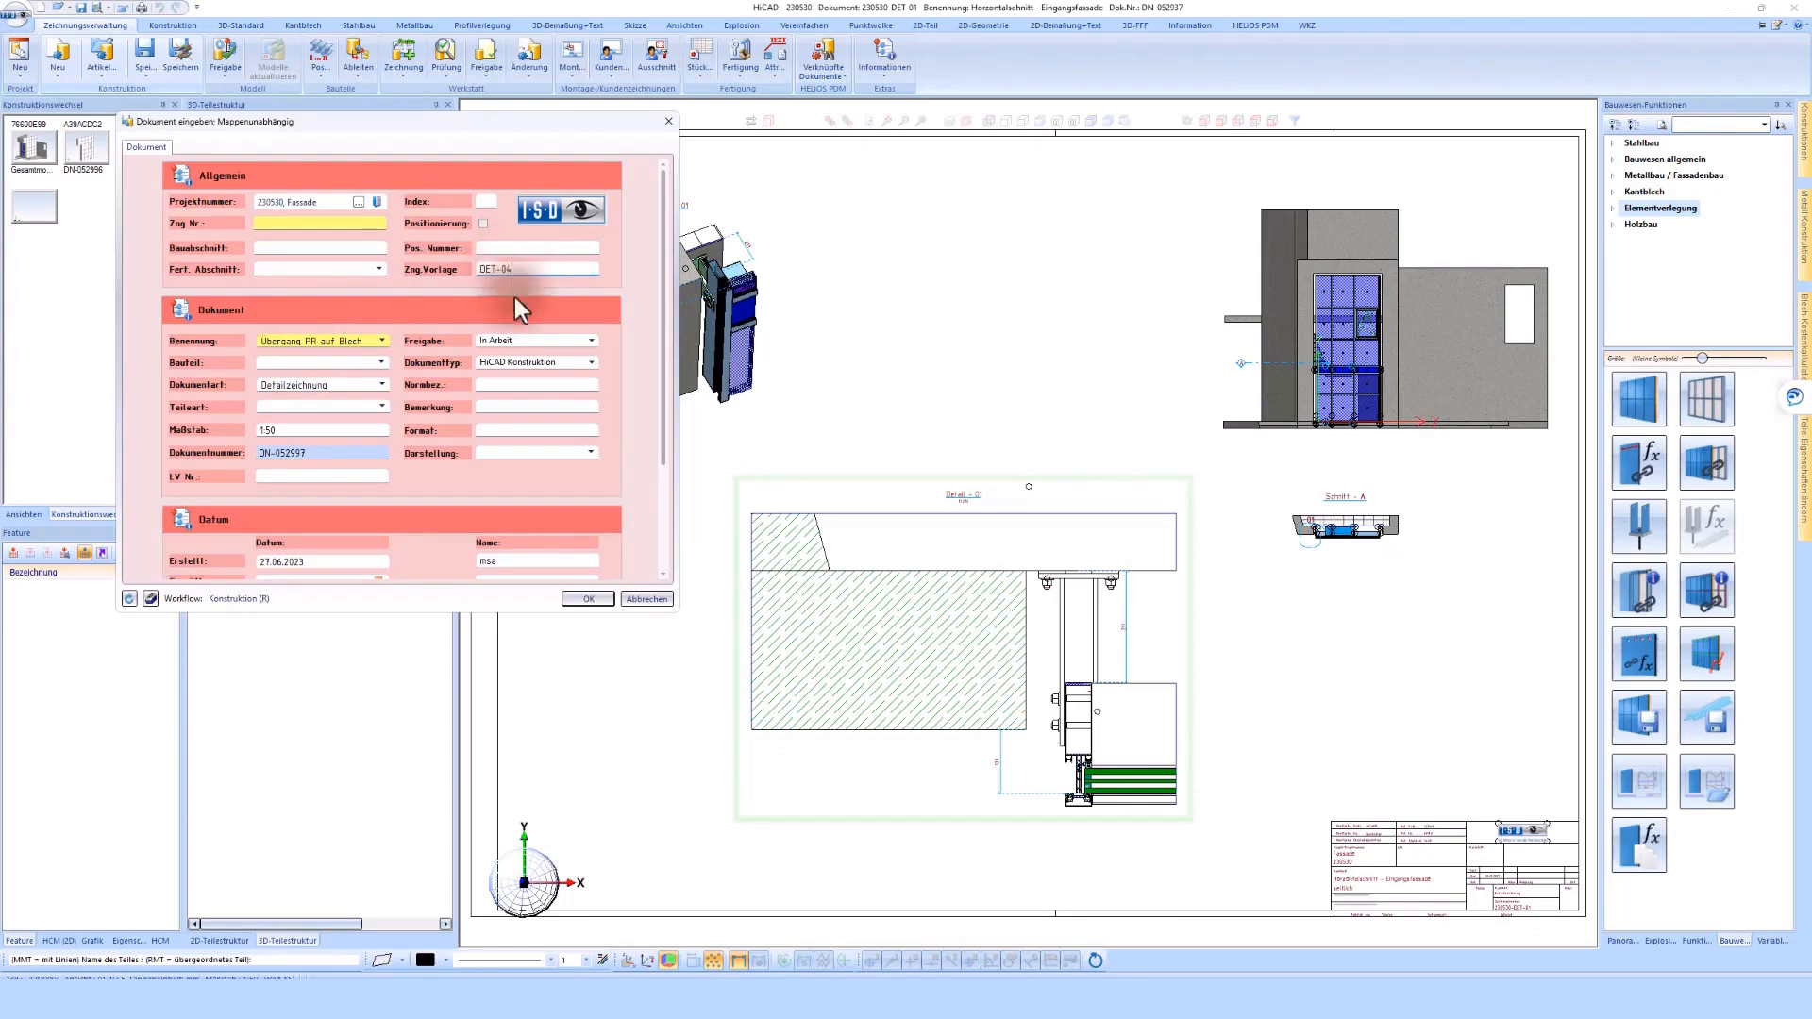
click(598, 600)
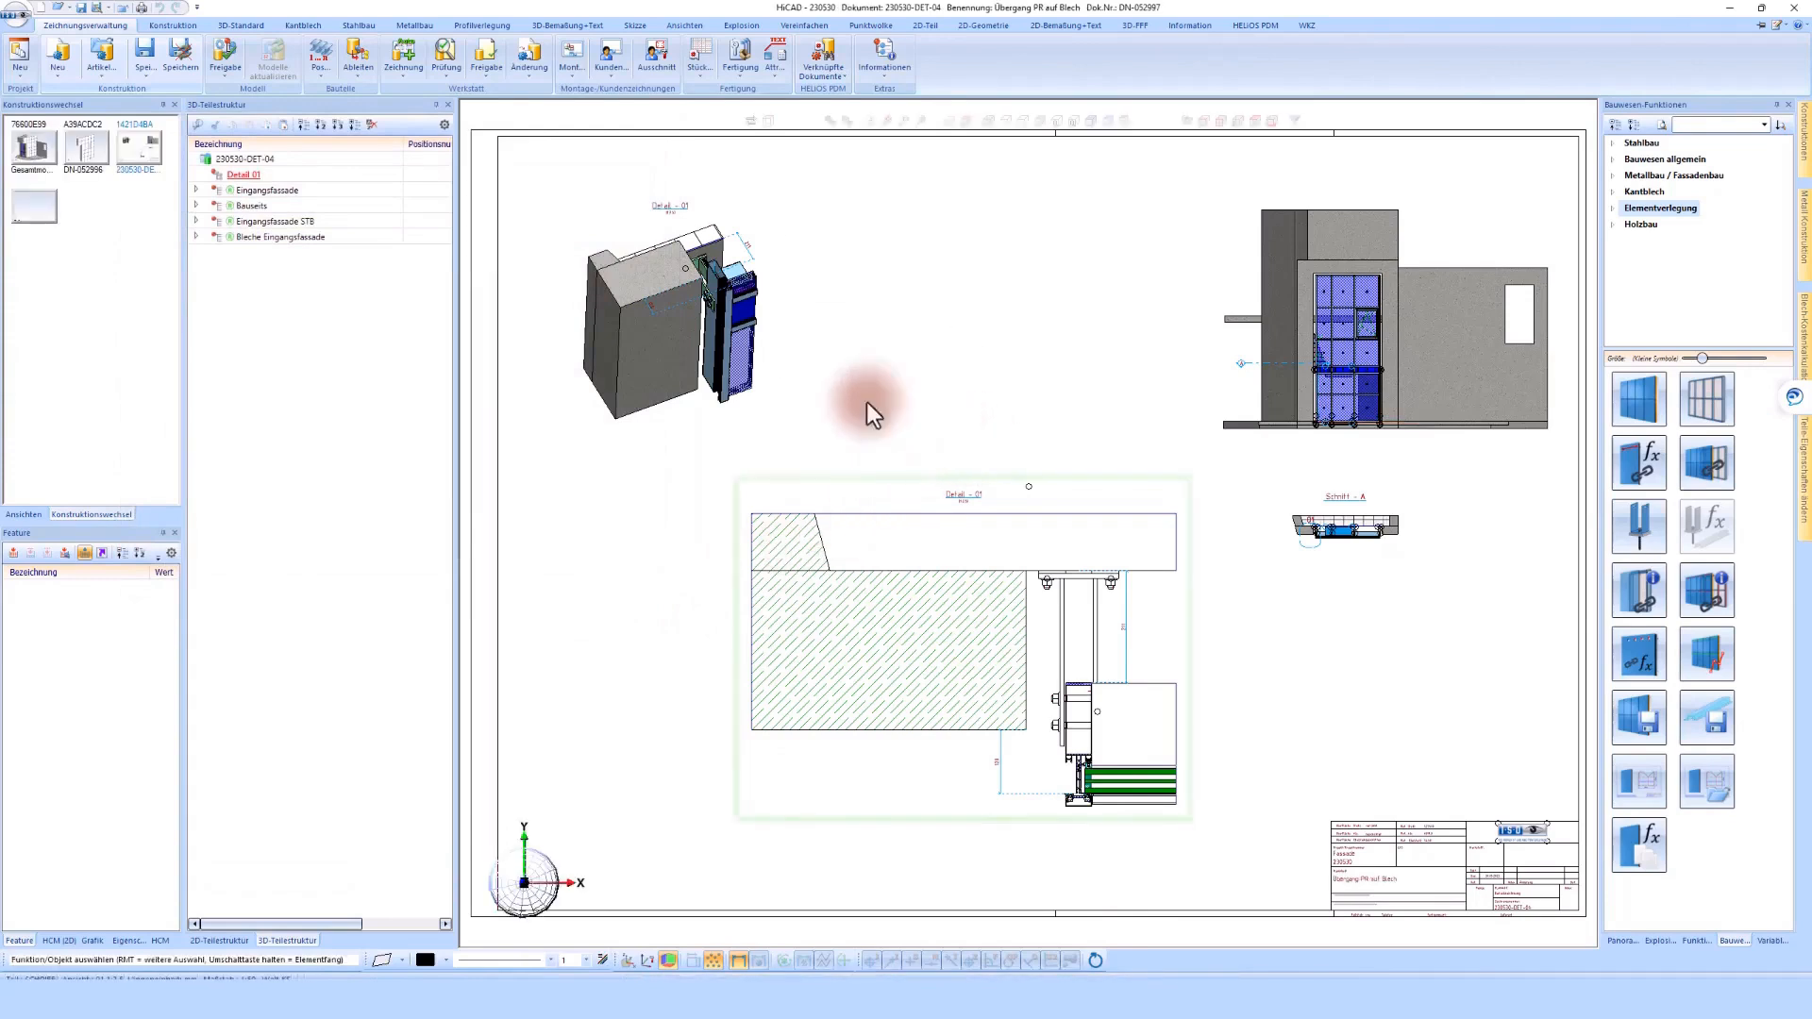
Change the Sachnummer of the Detail 01 assembly to Detail 04
double_click(256, 175)
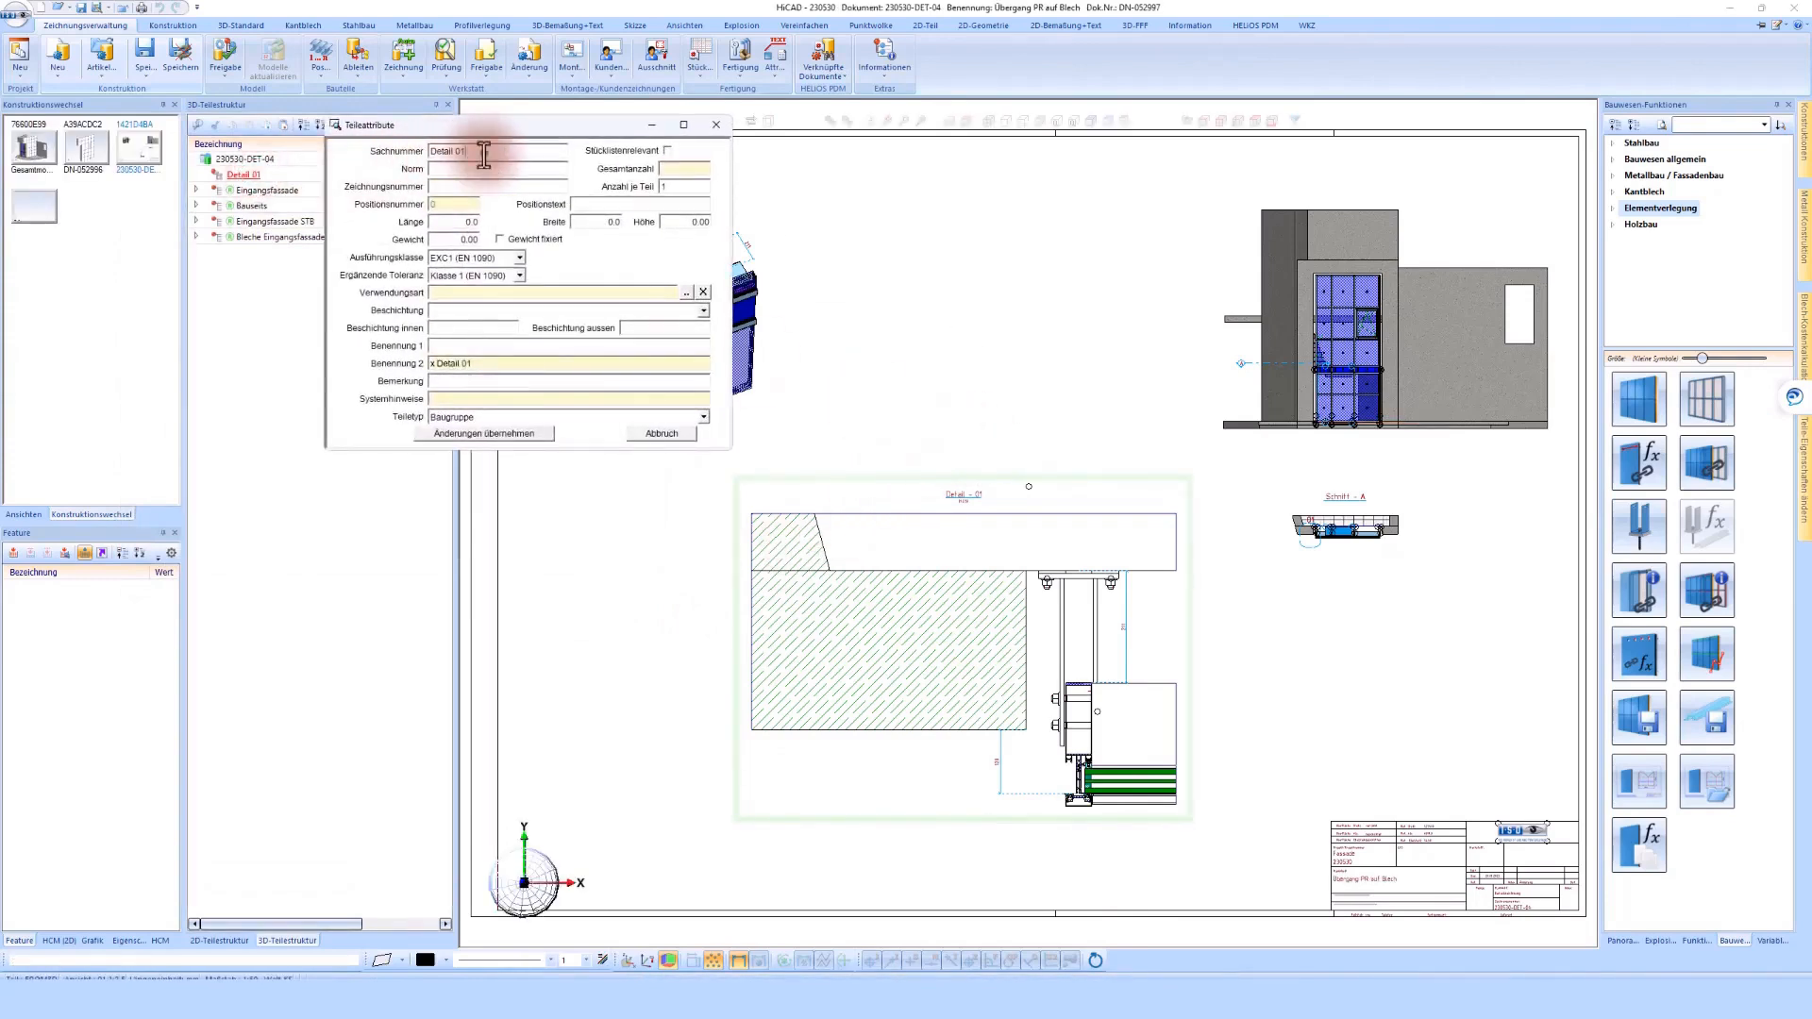
click(484, 154)
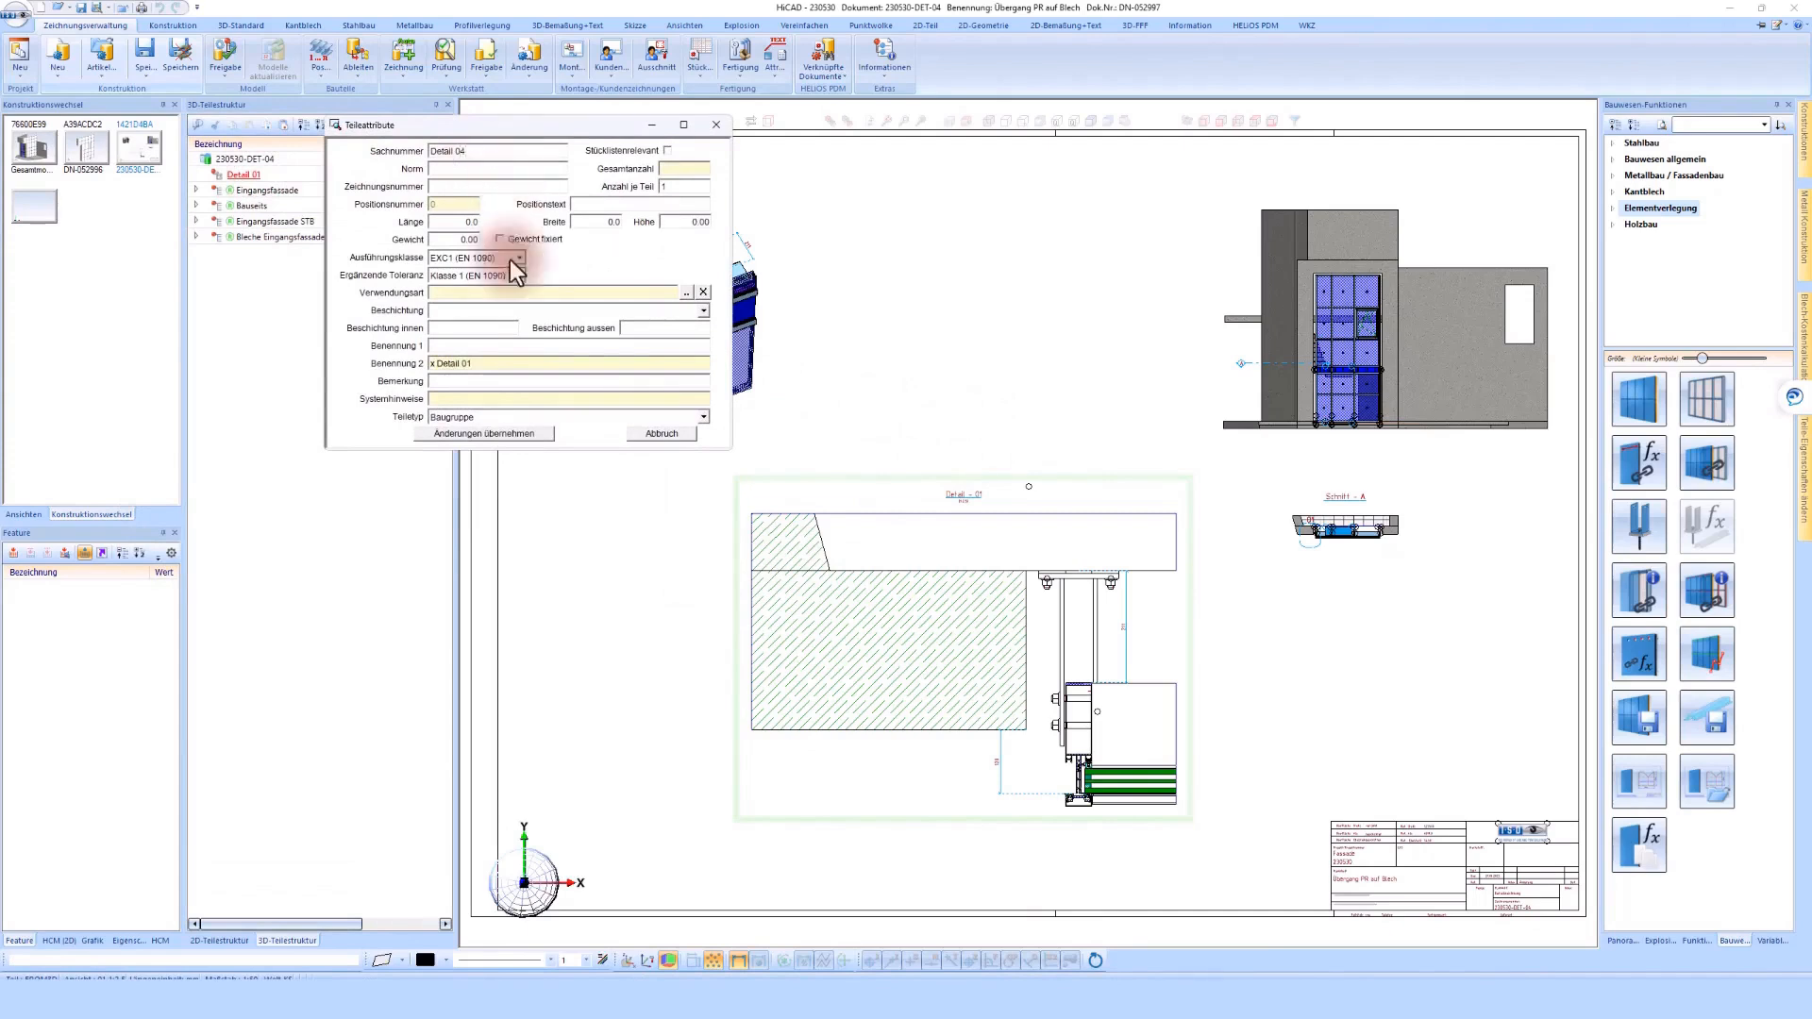
click(505, 436)
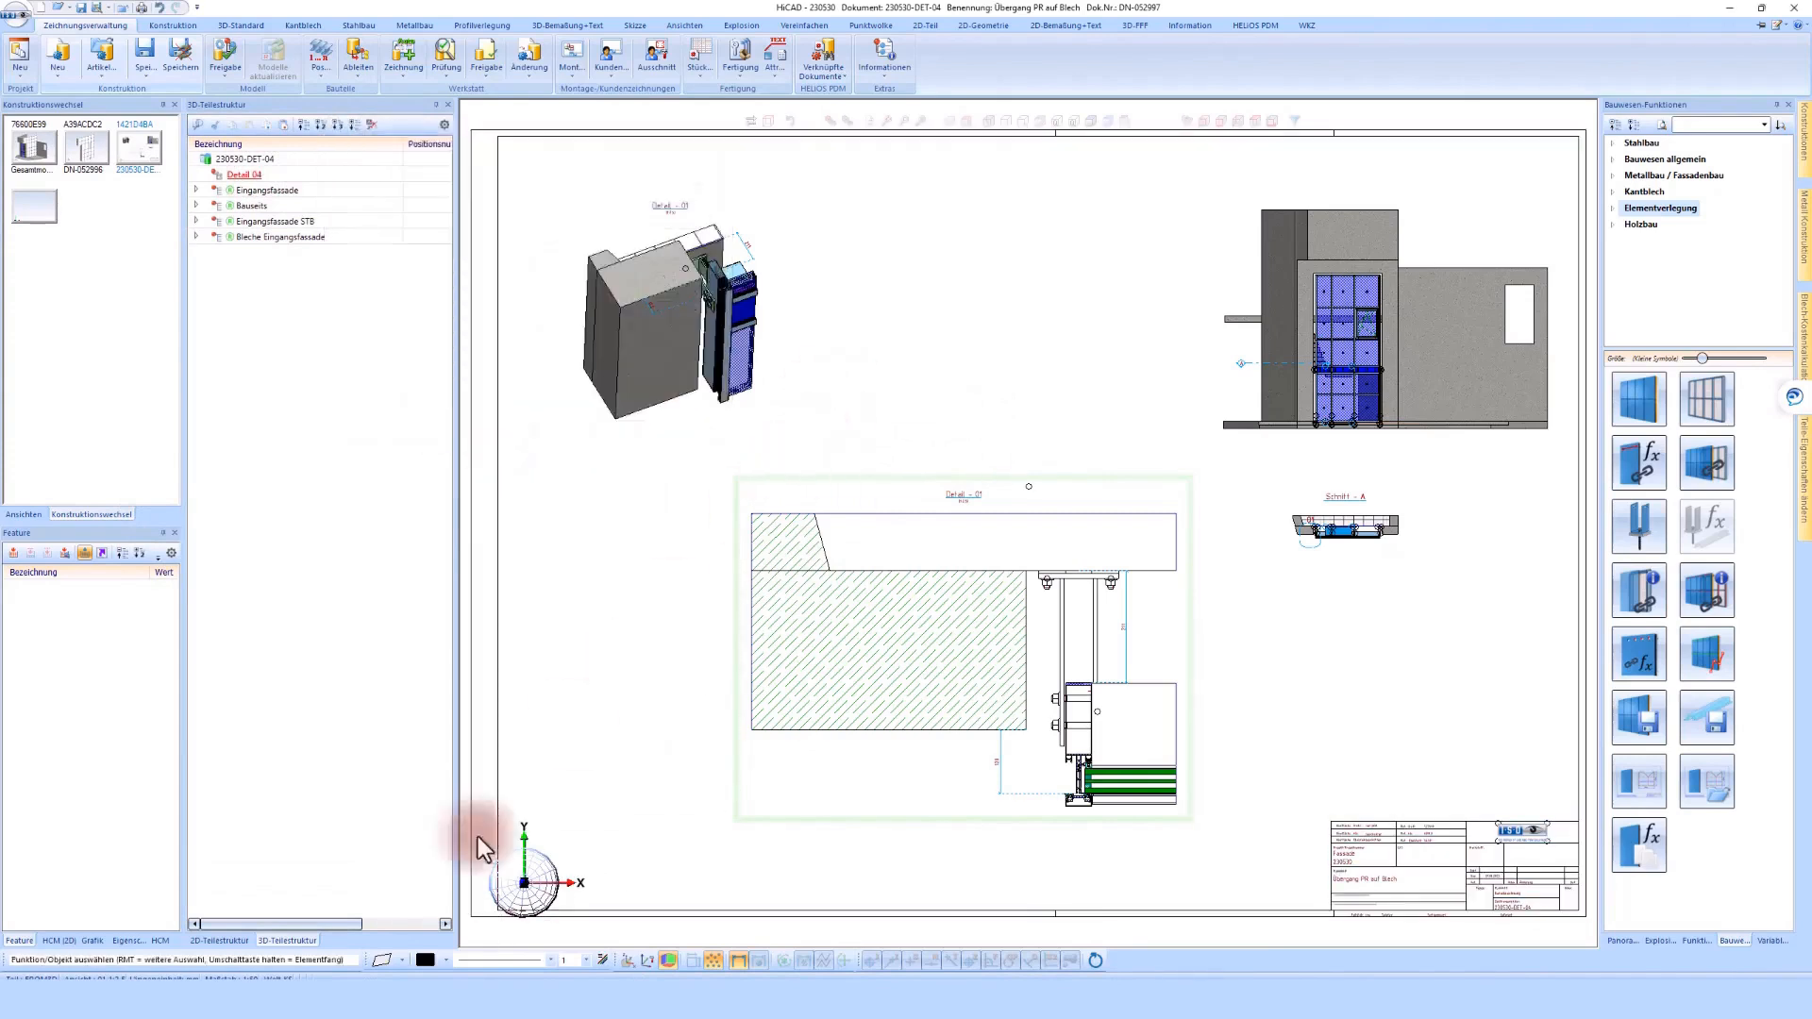
Switch to HELiOS Desktop, refresh the Konst. and Übersichten&Details document lists and check the entry for 230530-DET-04
click(345, 993)
click(410, 170)
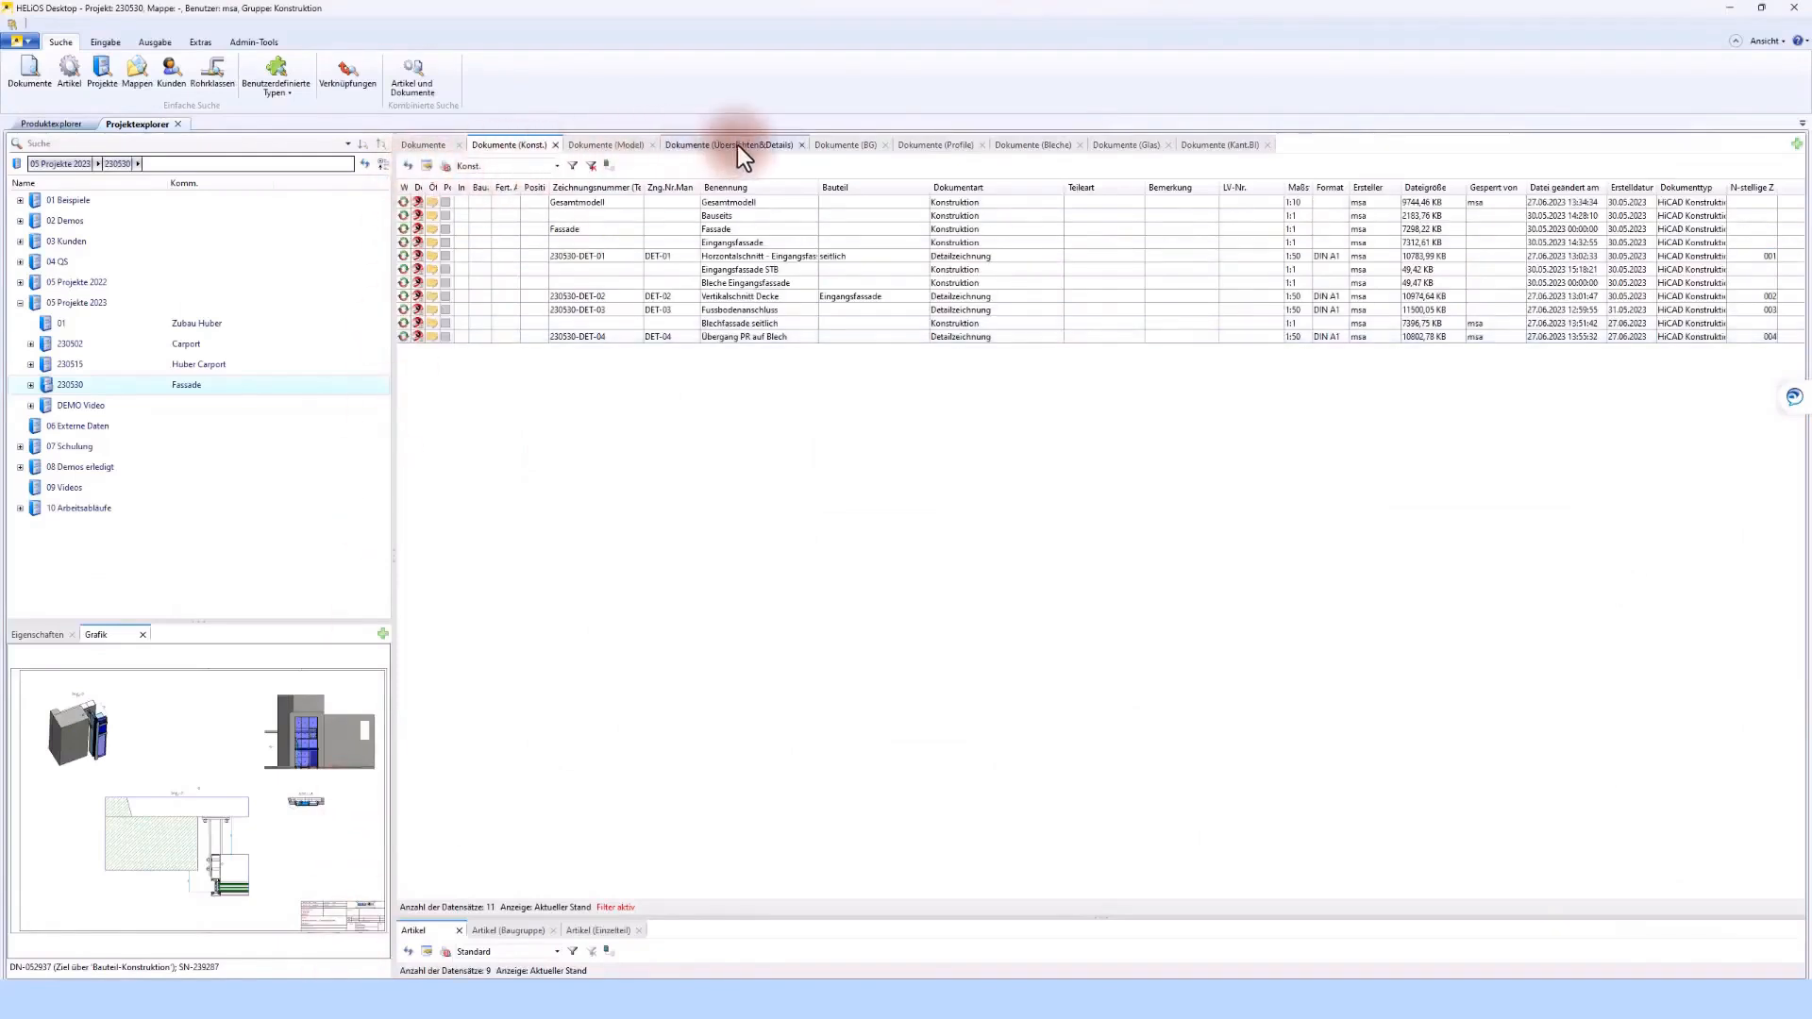
click(738, 145)
click(406, 162)
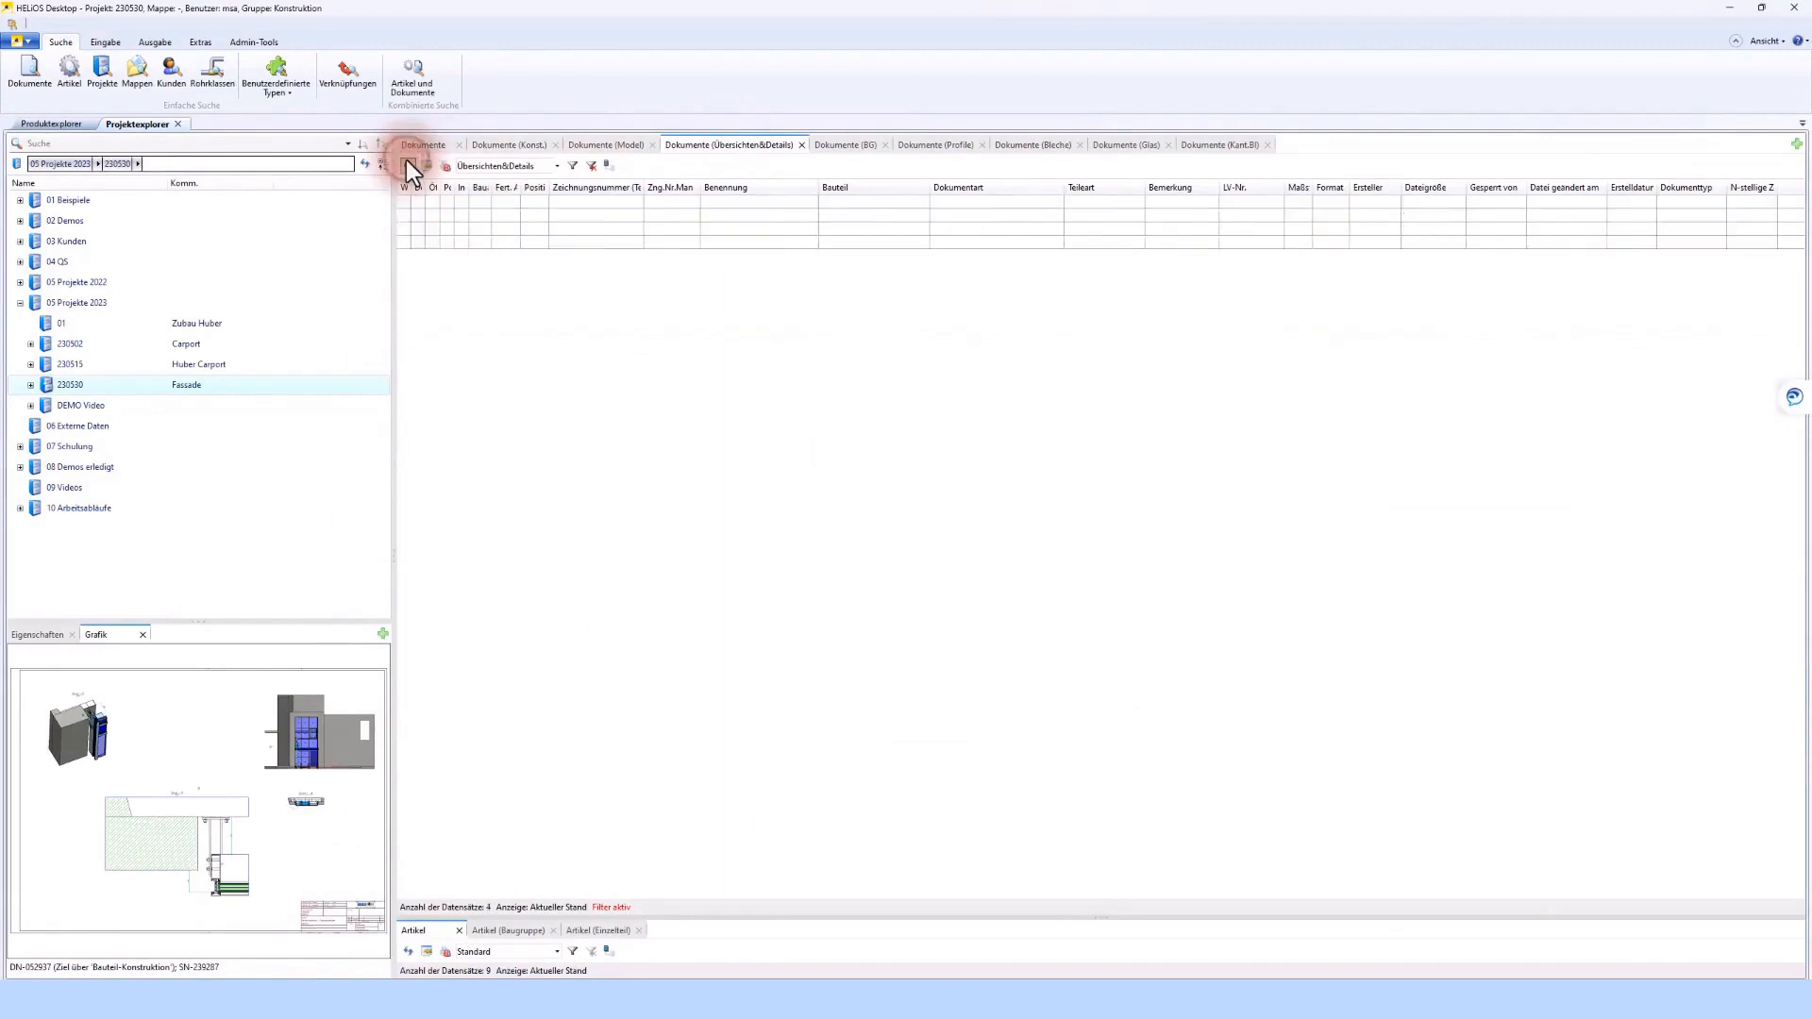
click(699, 245)
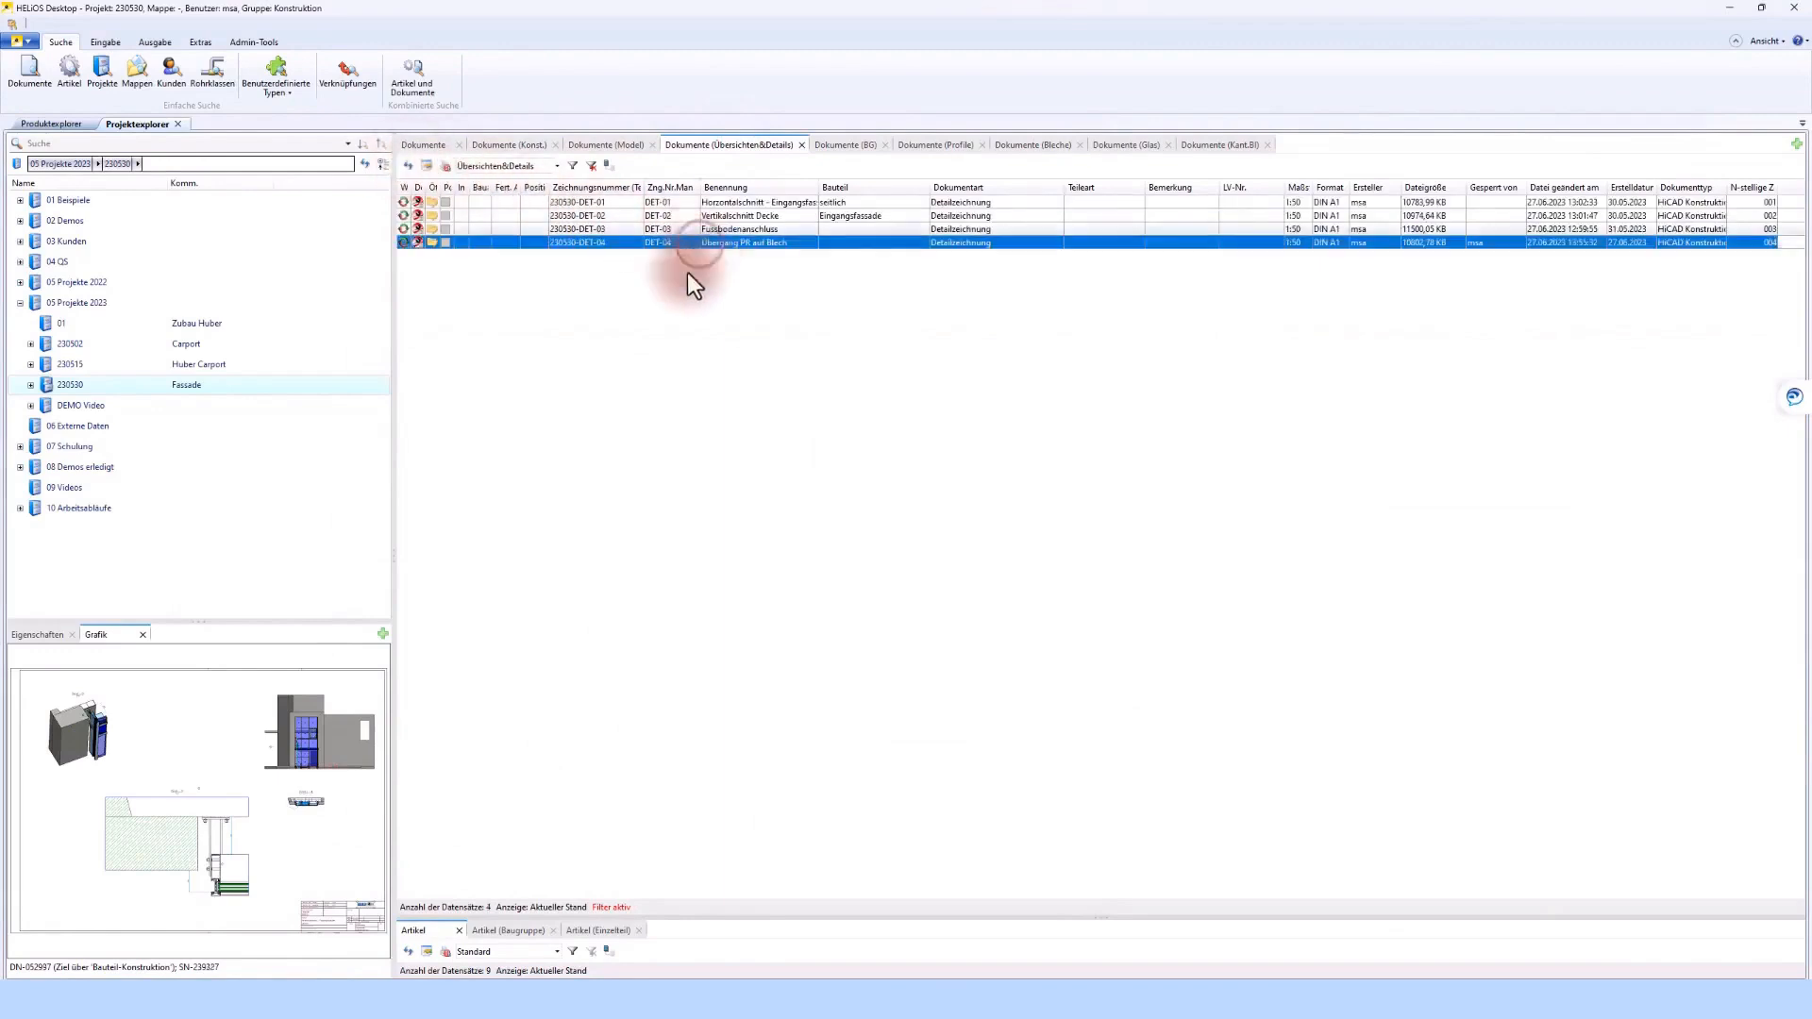
Return to HiCAD, edit the detail view's frame sketch in Schnitt - A and move the frame to the facade's right-hand wall connection
click(372, 998)
scroll(844, 576, down, 2)
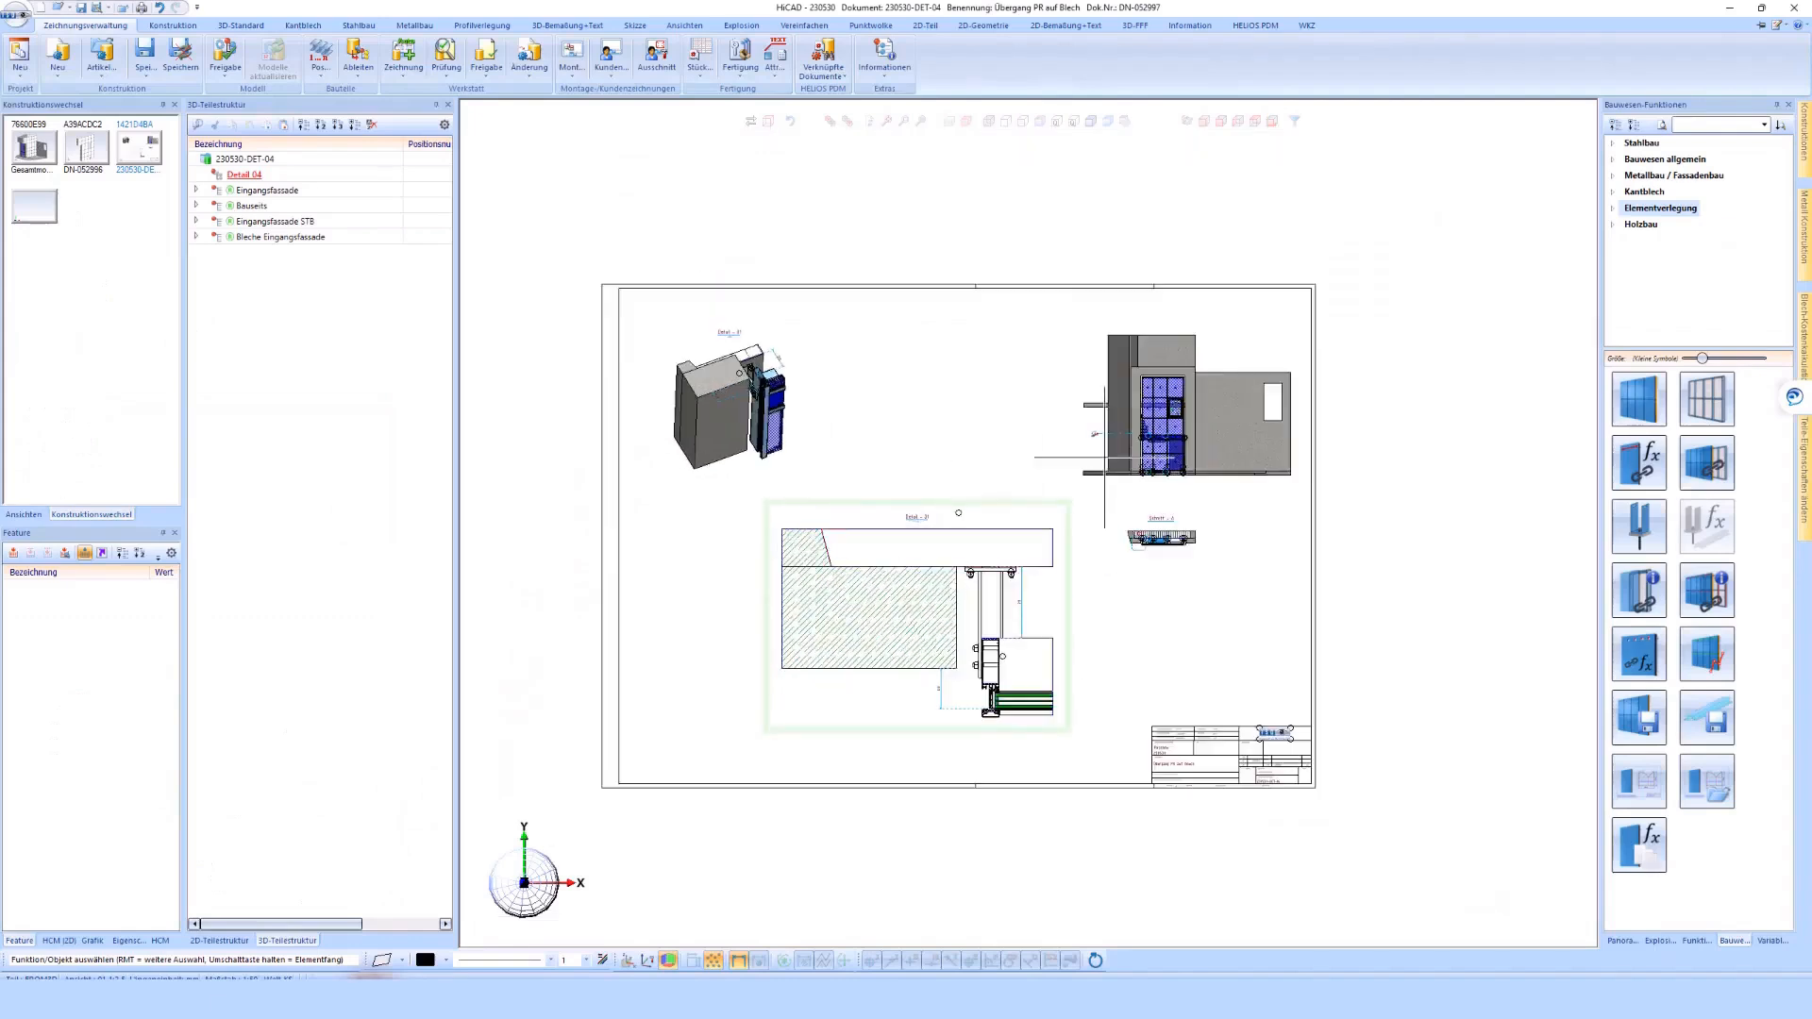
scroll(1146, 514, up, 2)
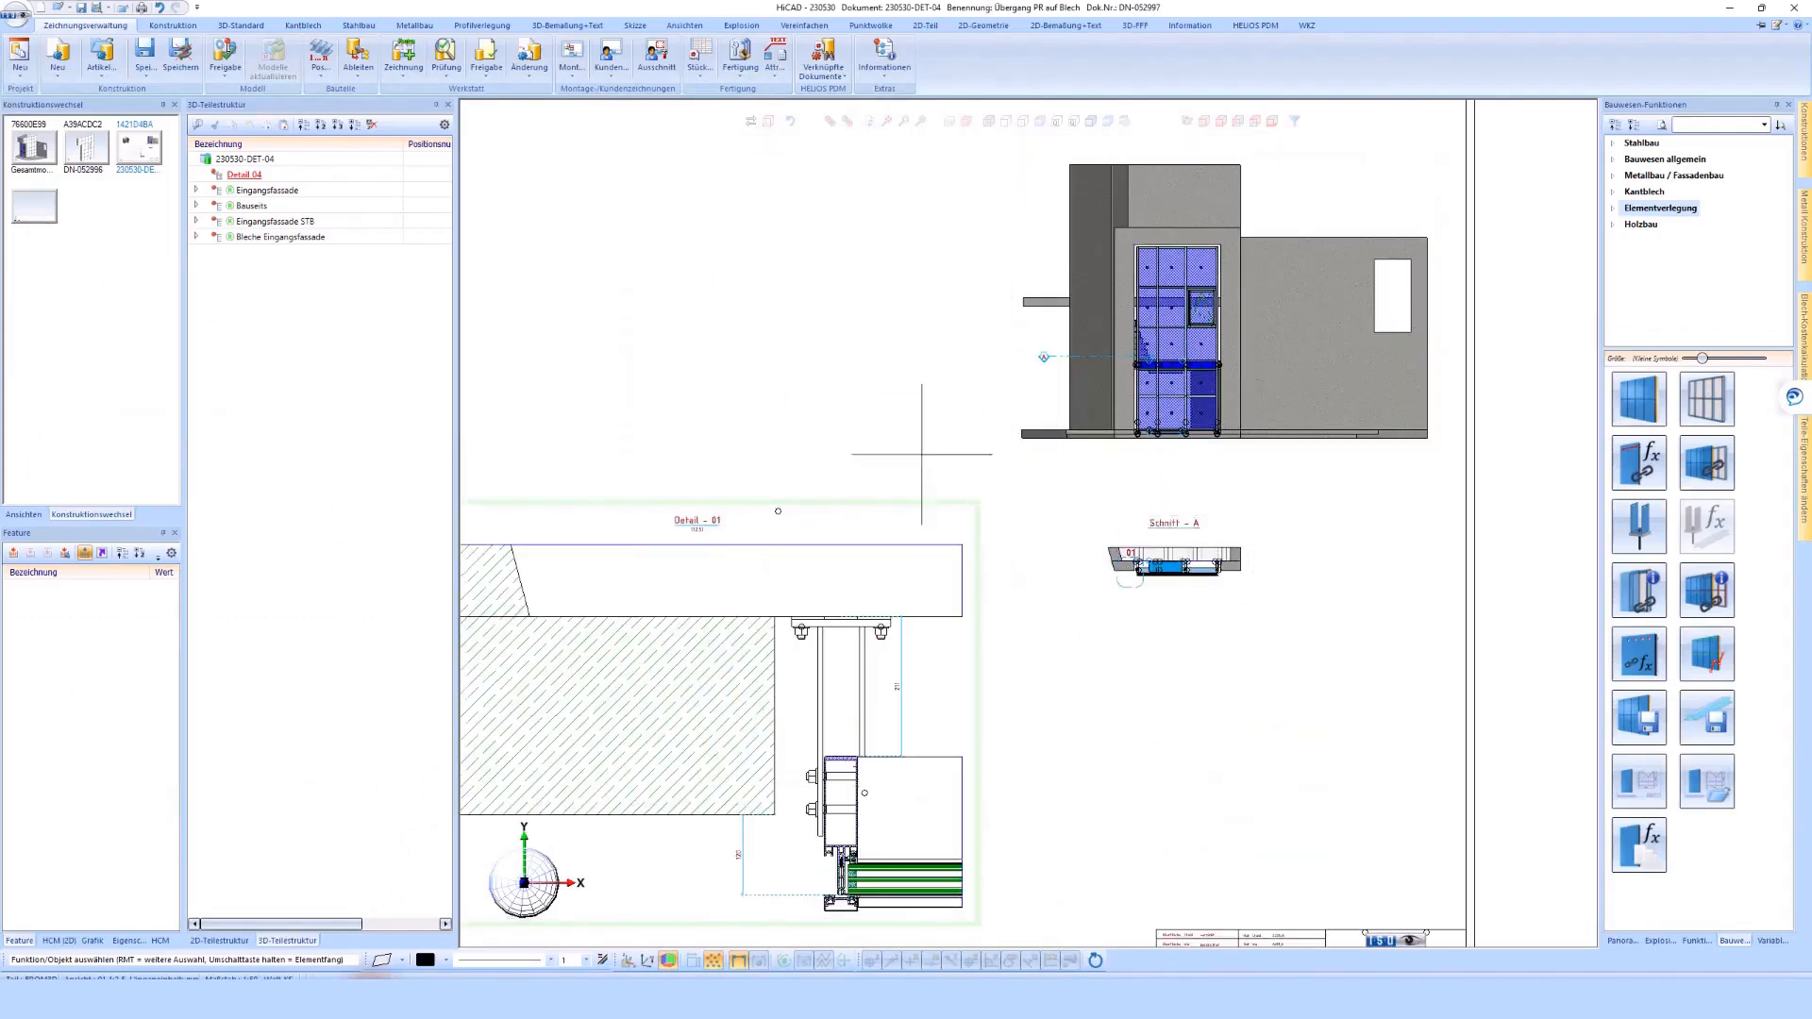
scroll(1239, 565, up, 4)
right_click(970, 620)
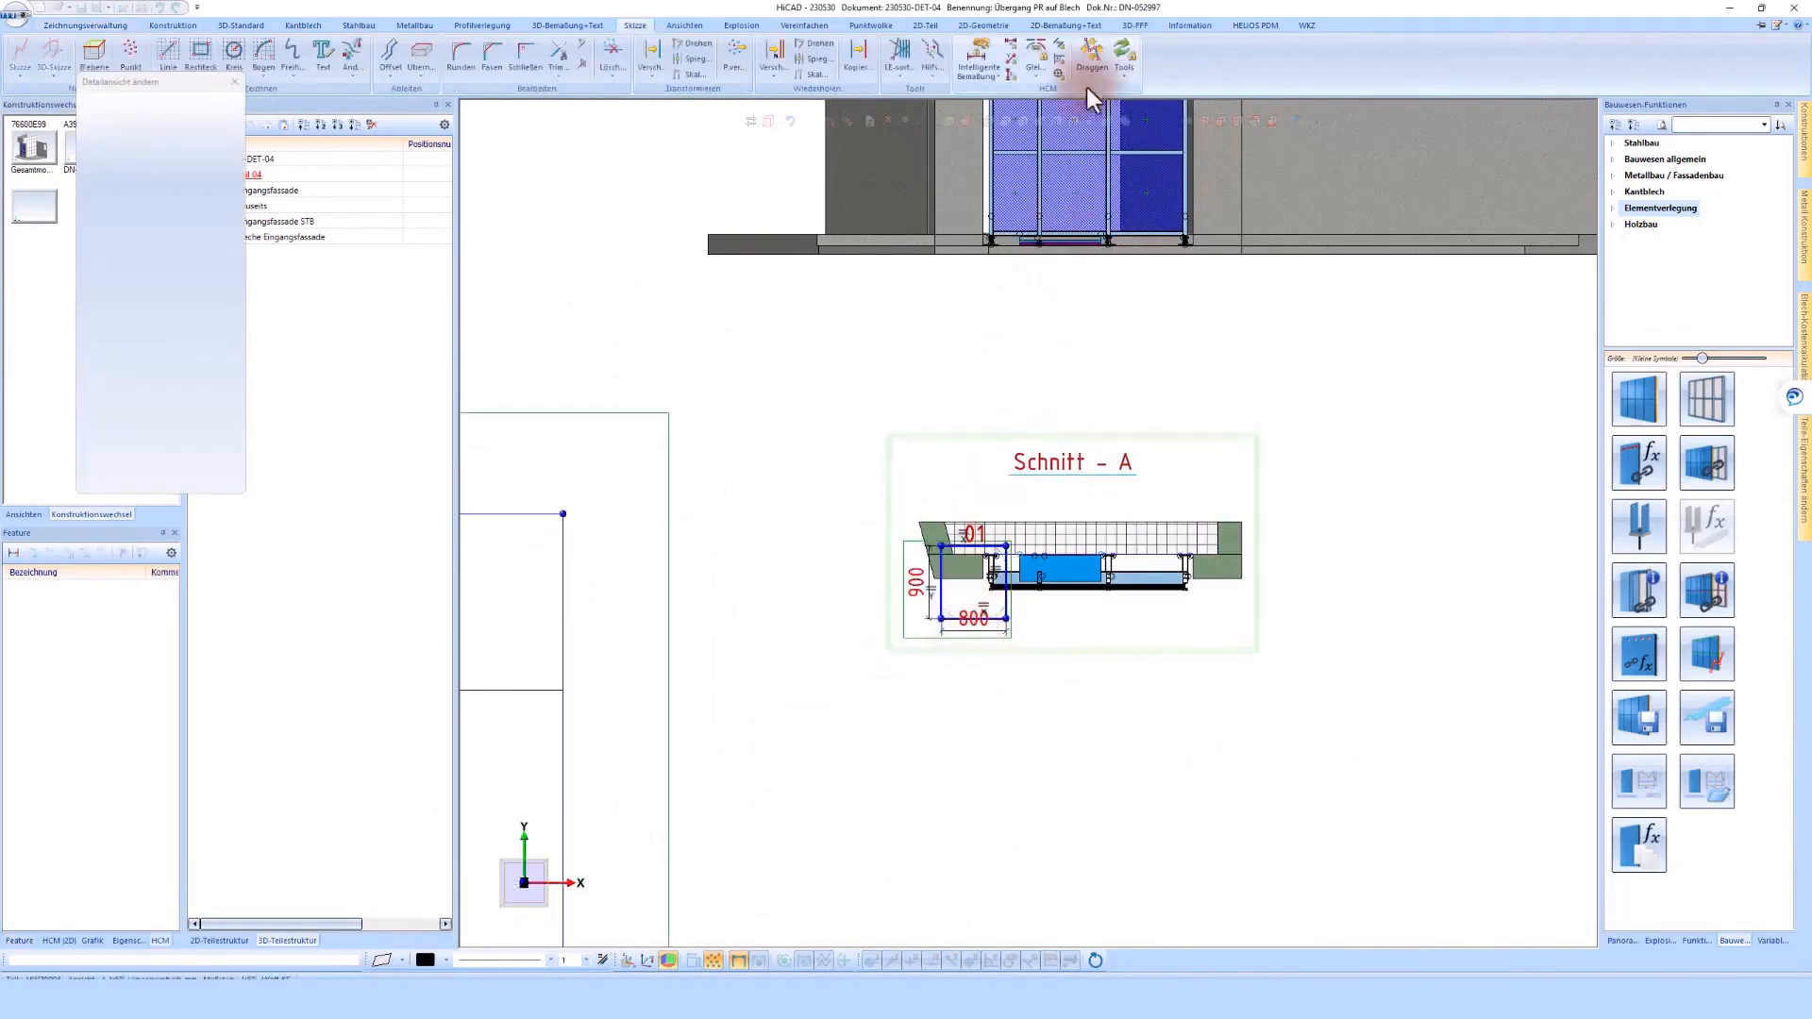
click(1094, 58)
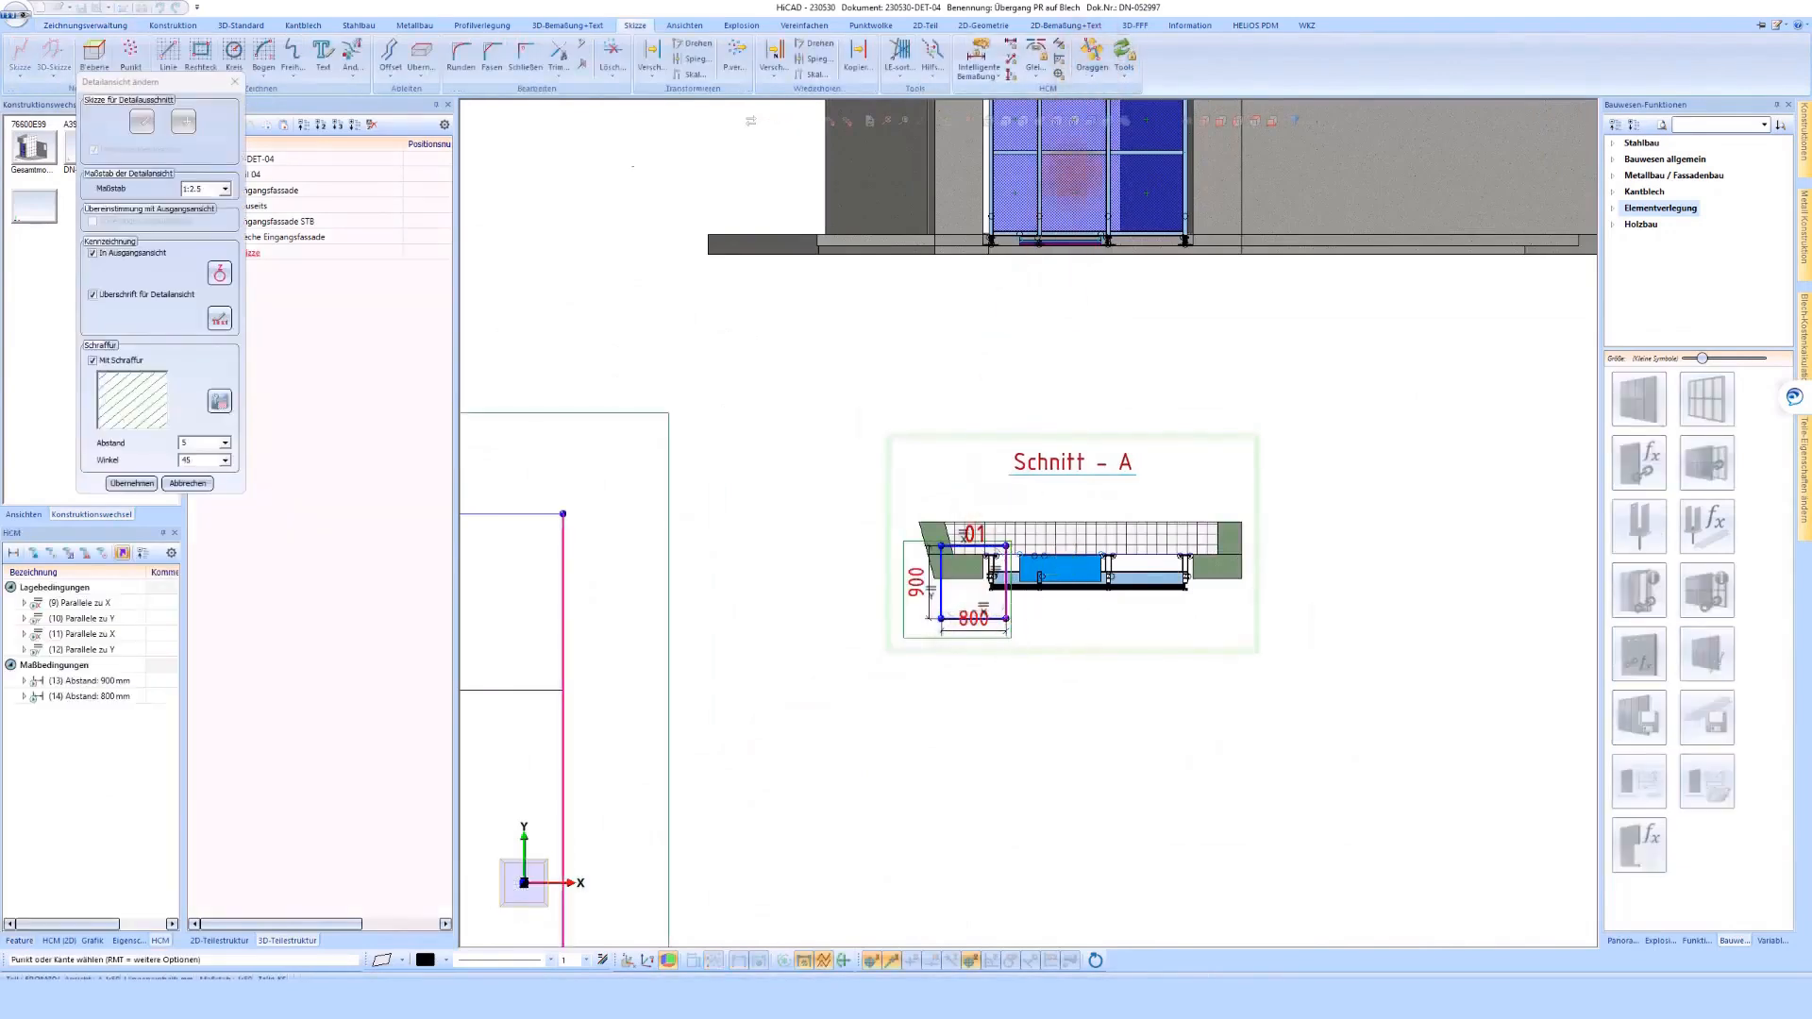
scroll(1015, 585, up, 2)
drag(1010, 523, 1449, 581)
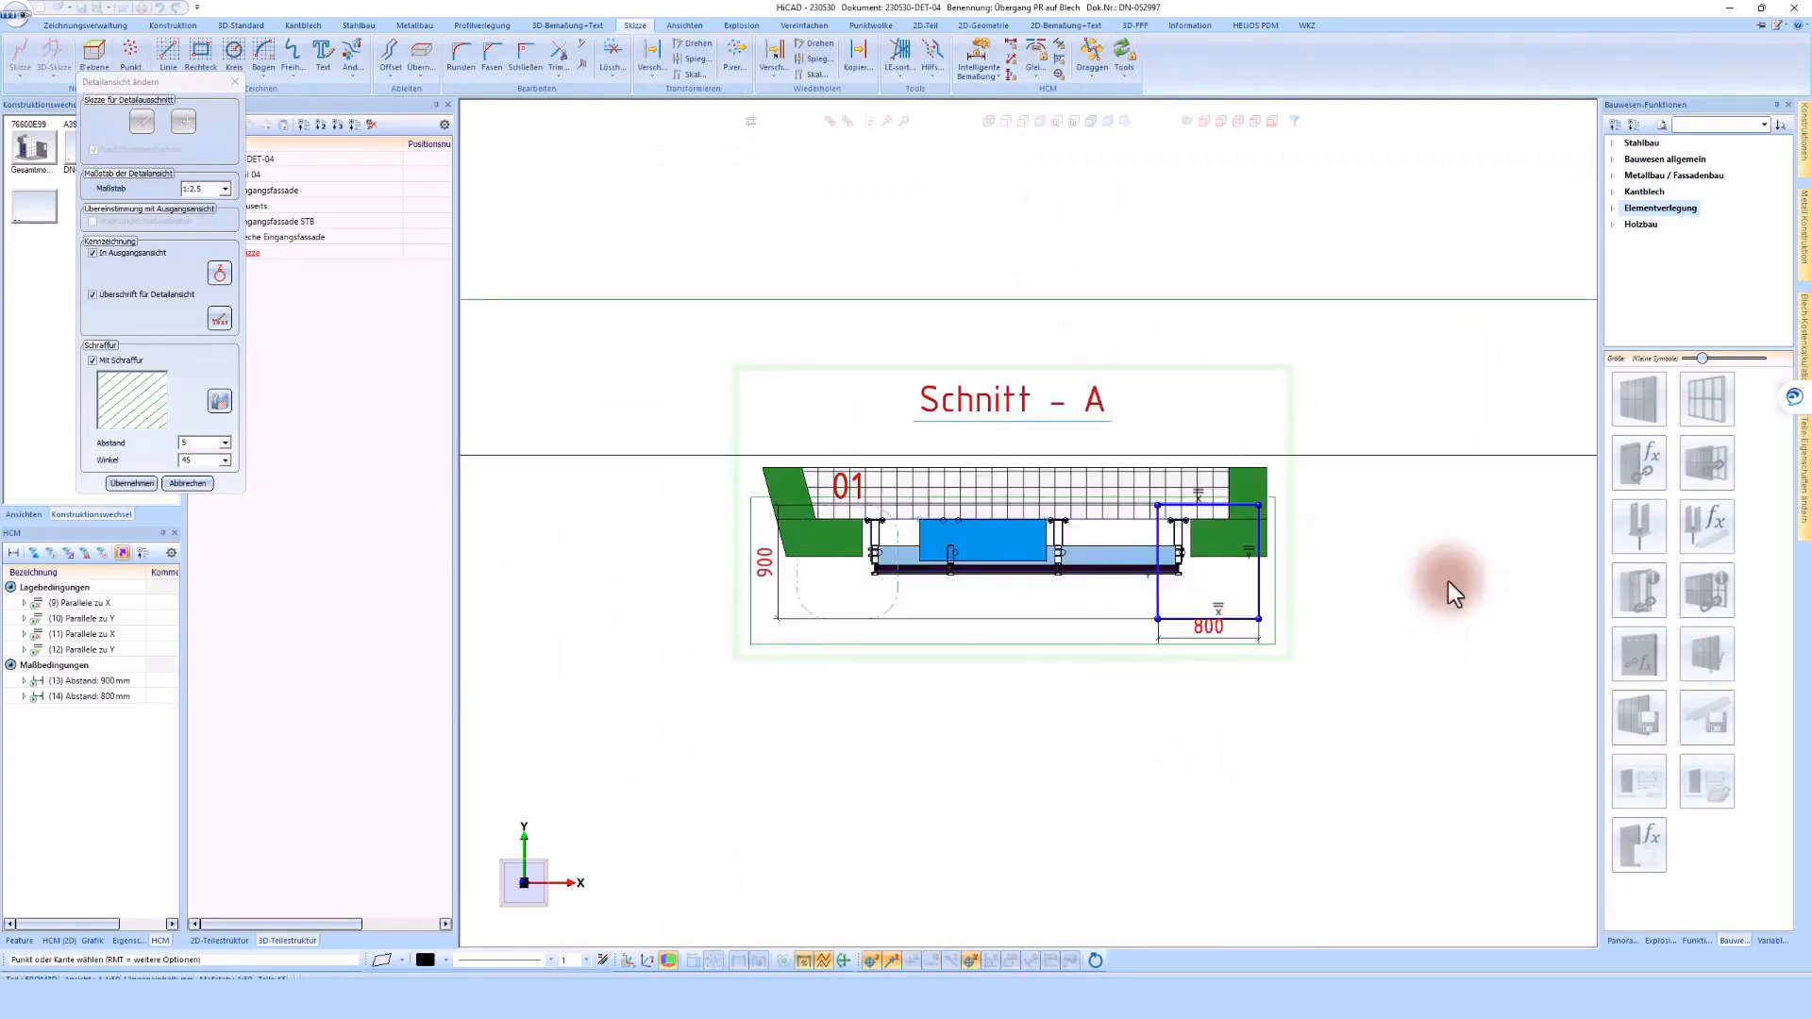
Try a width of 1500 mm for the detail frame, then set it to 1200 mm
double_click(89, 700)
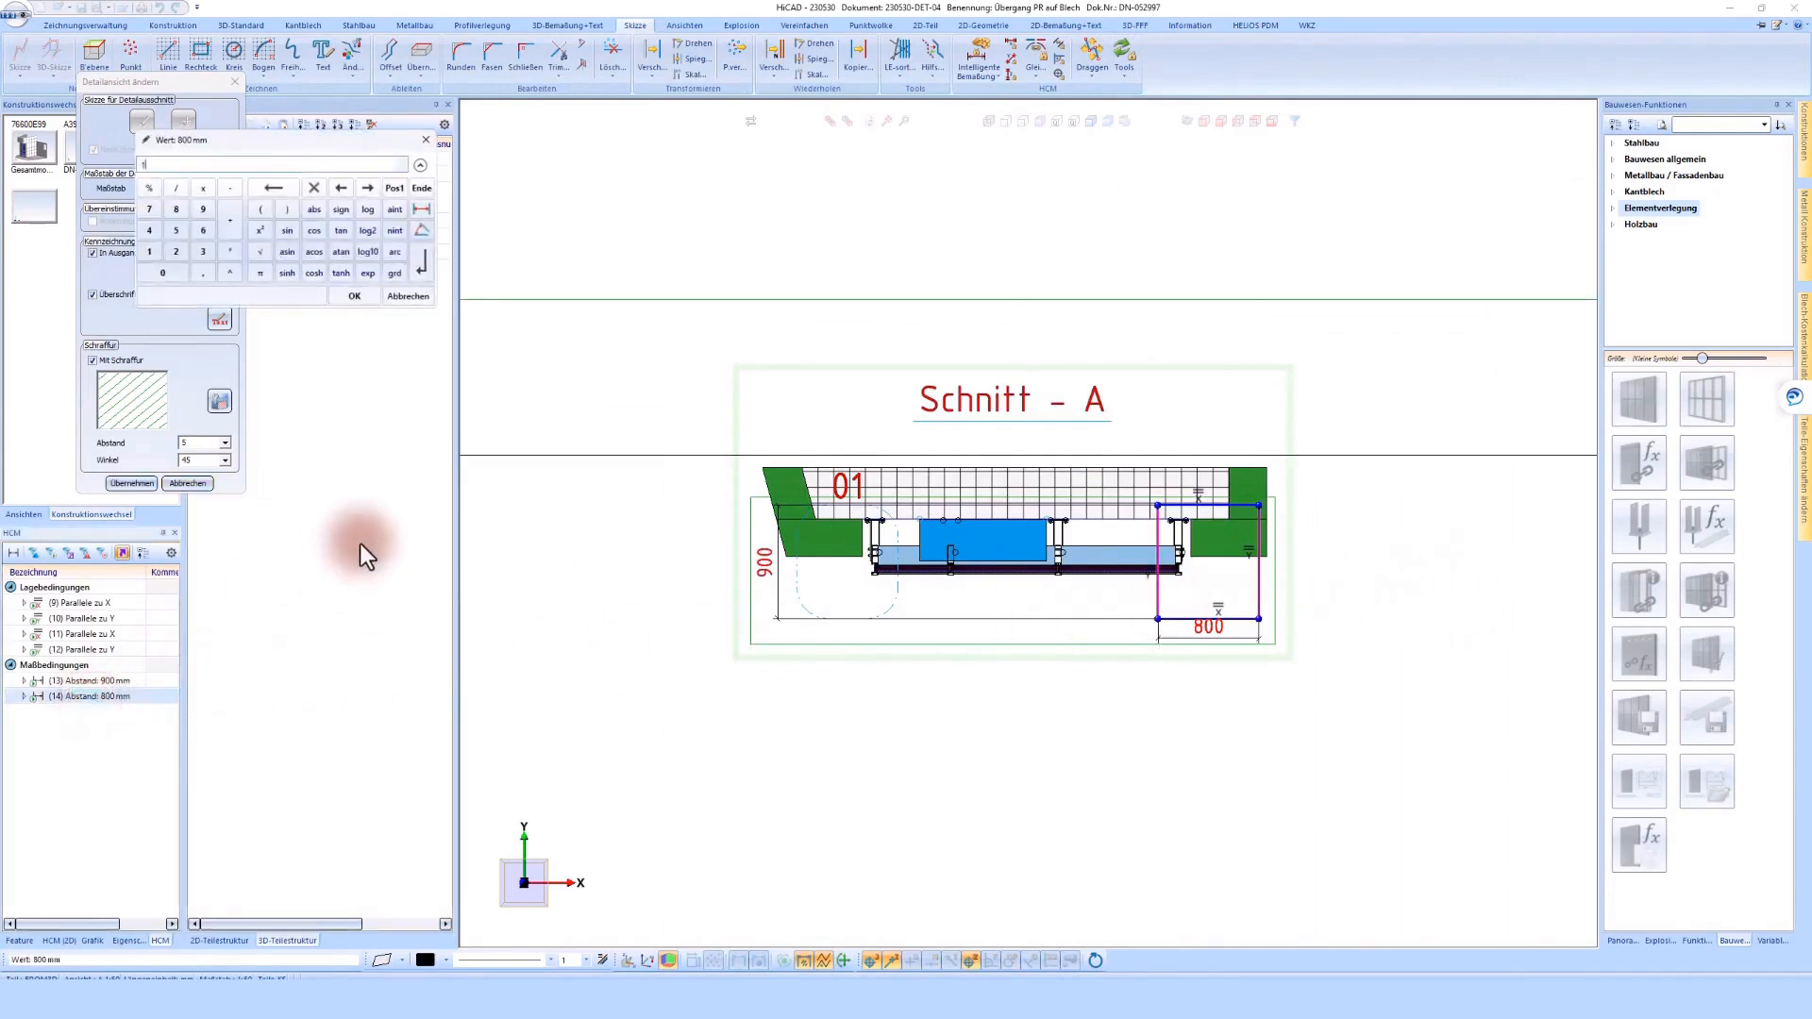
click(364, 298)
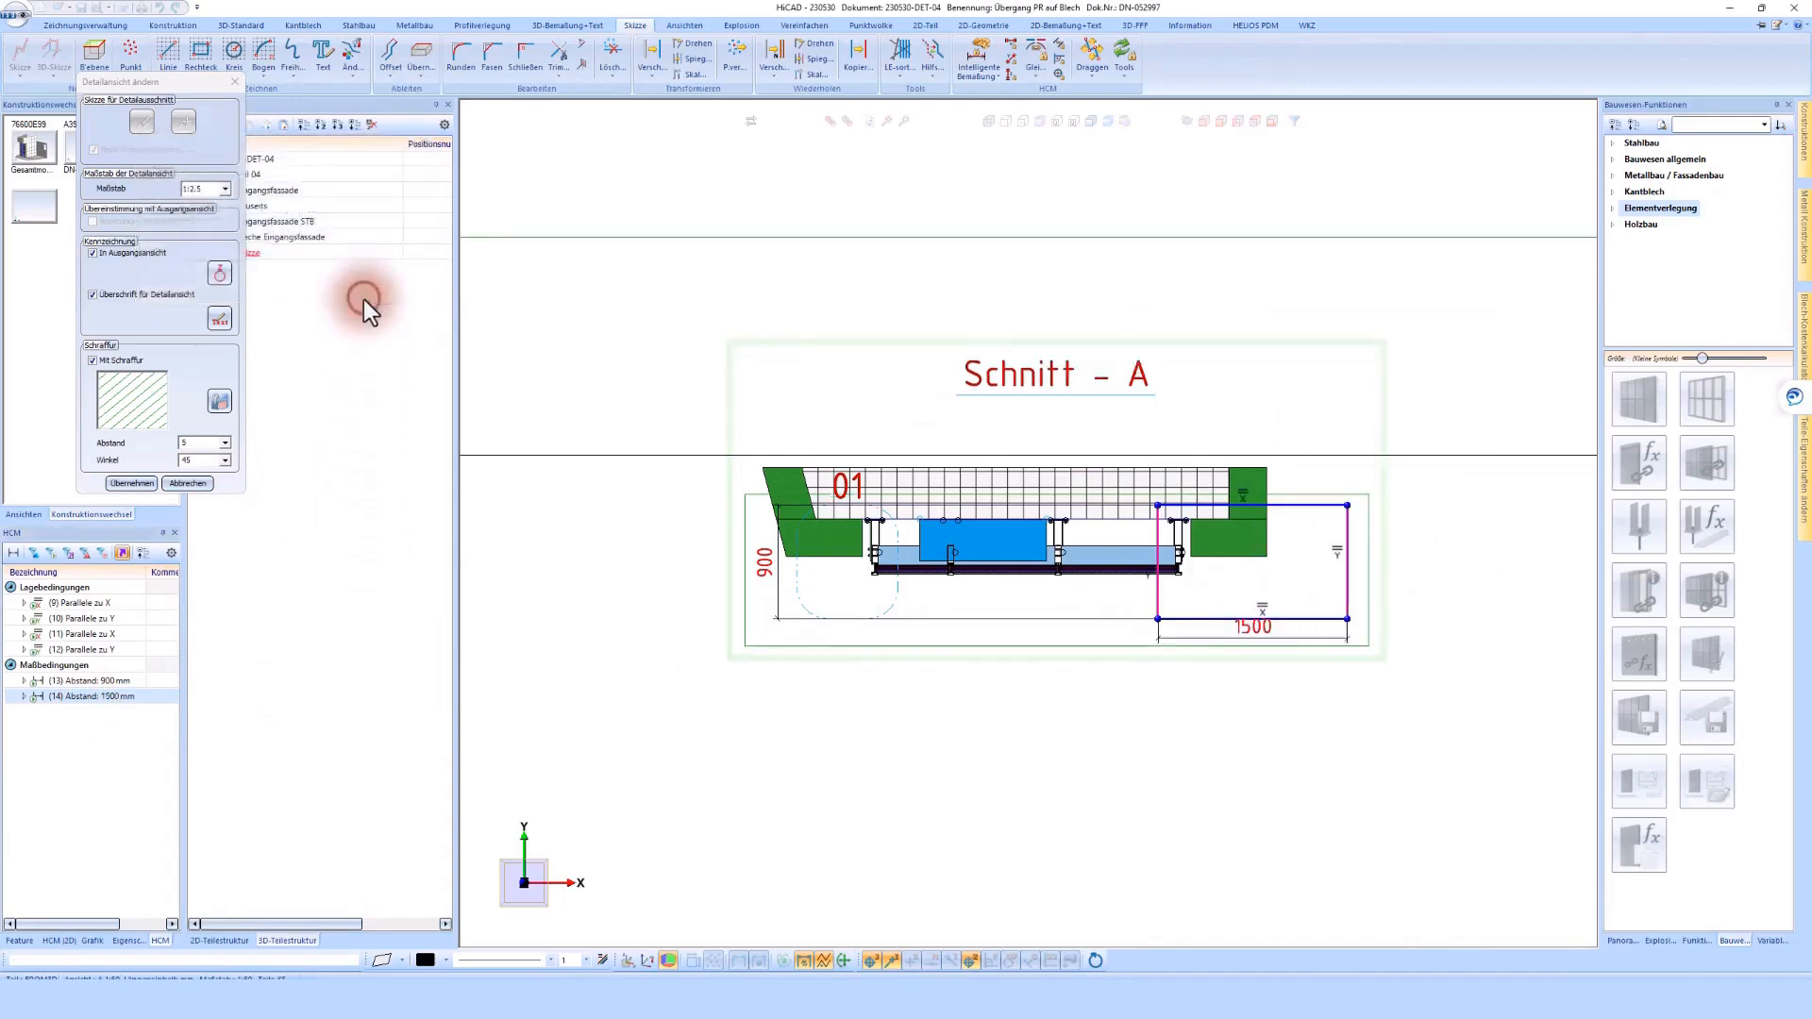
double_click(112, 696)
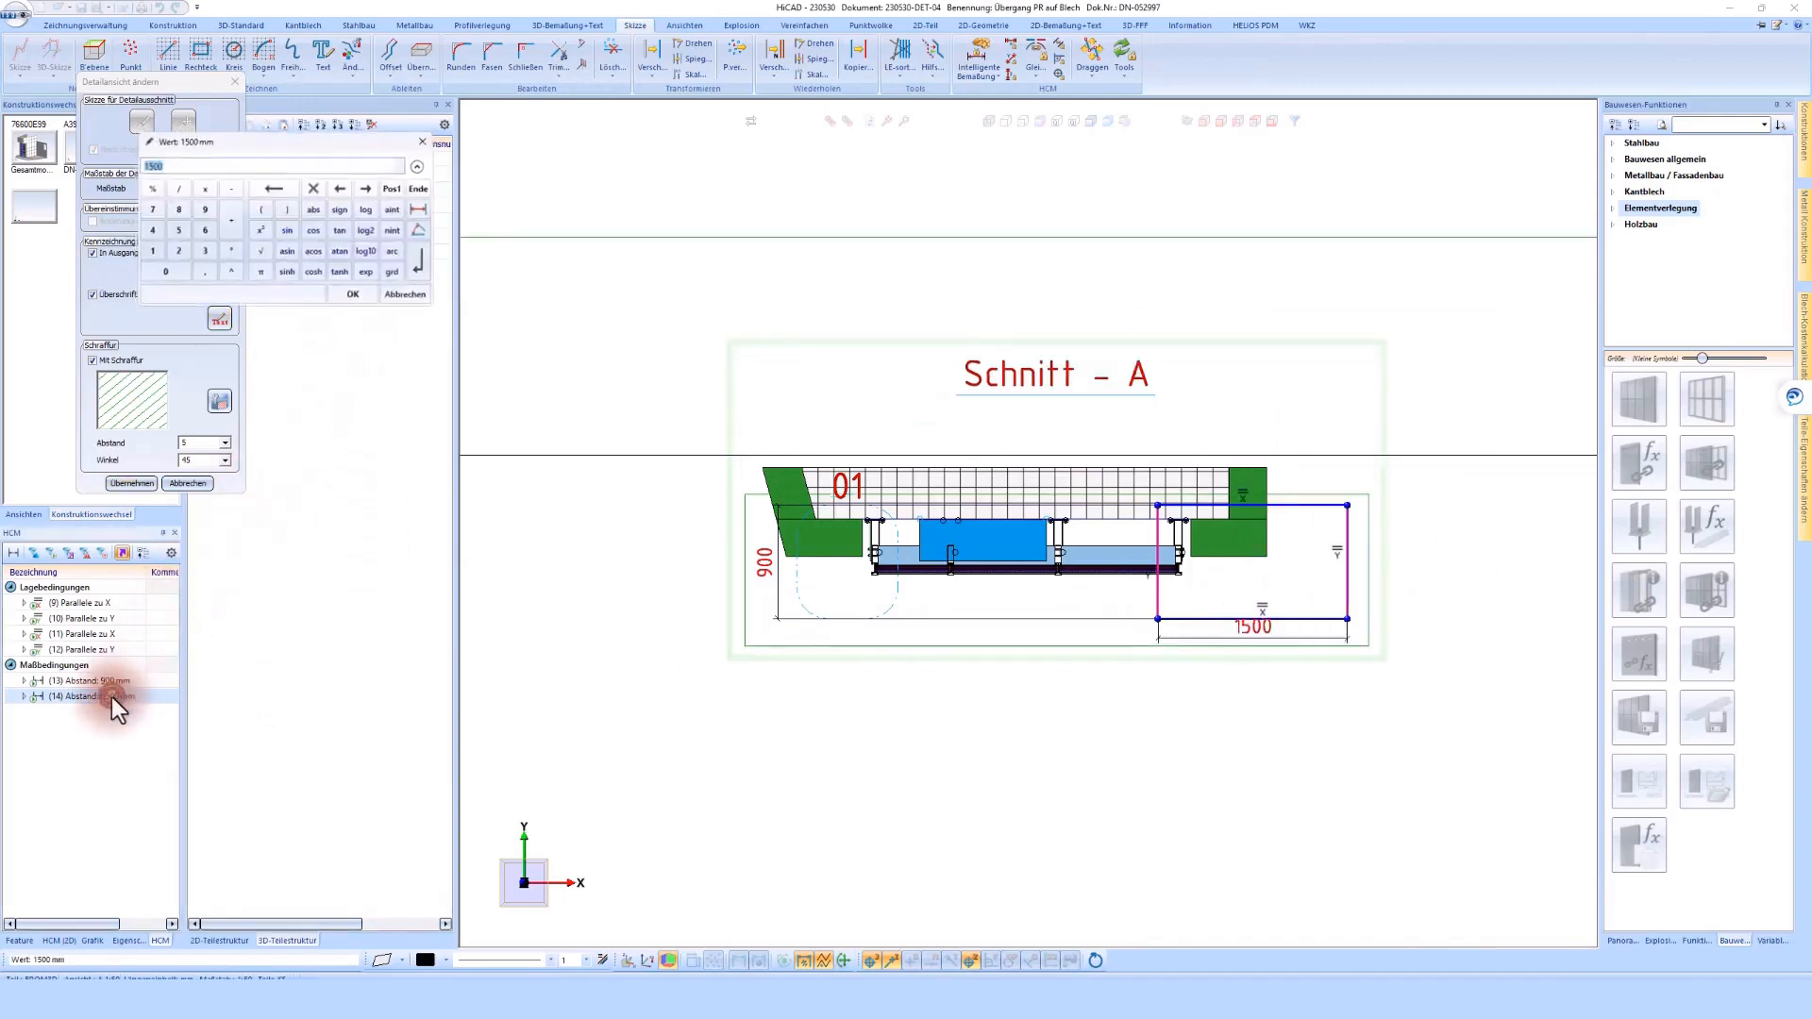
text(1200)
key(Return)
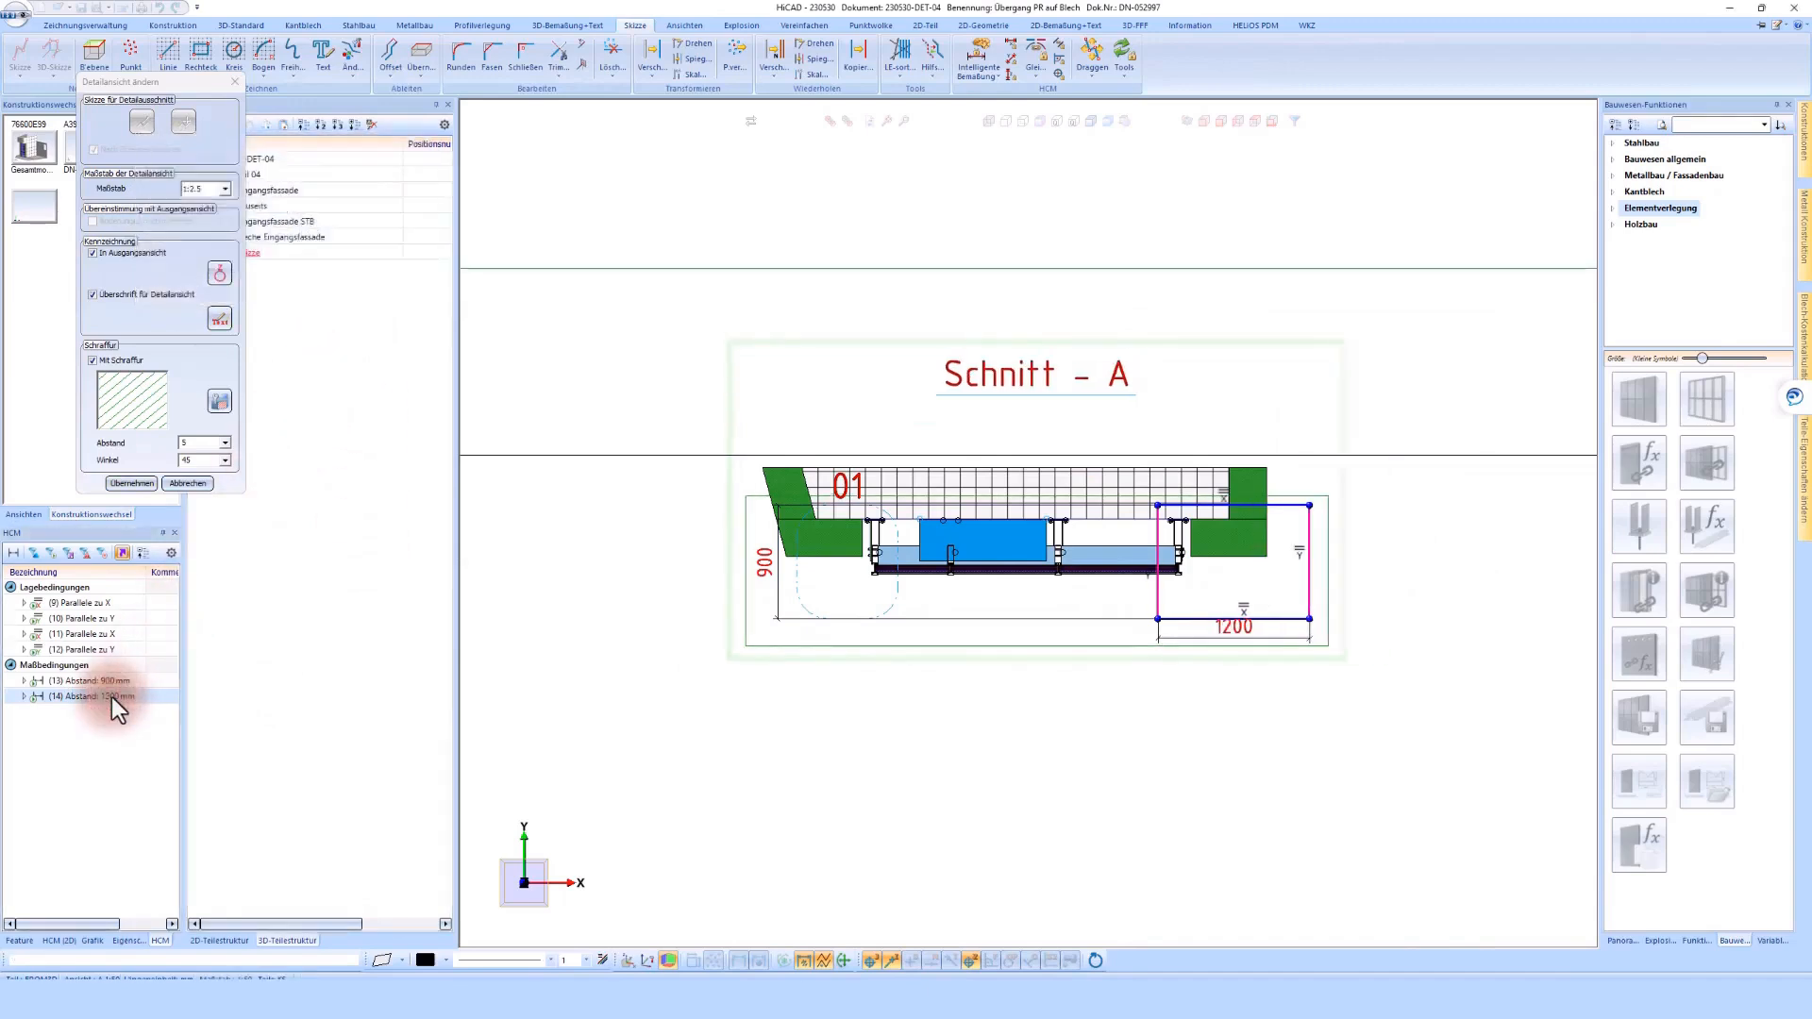
Apply the resized detail frame, then reopen the detail view for editing and change its detail designation to 04
click(116, 483)
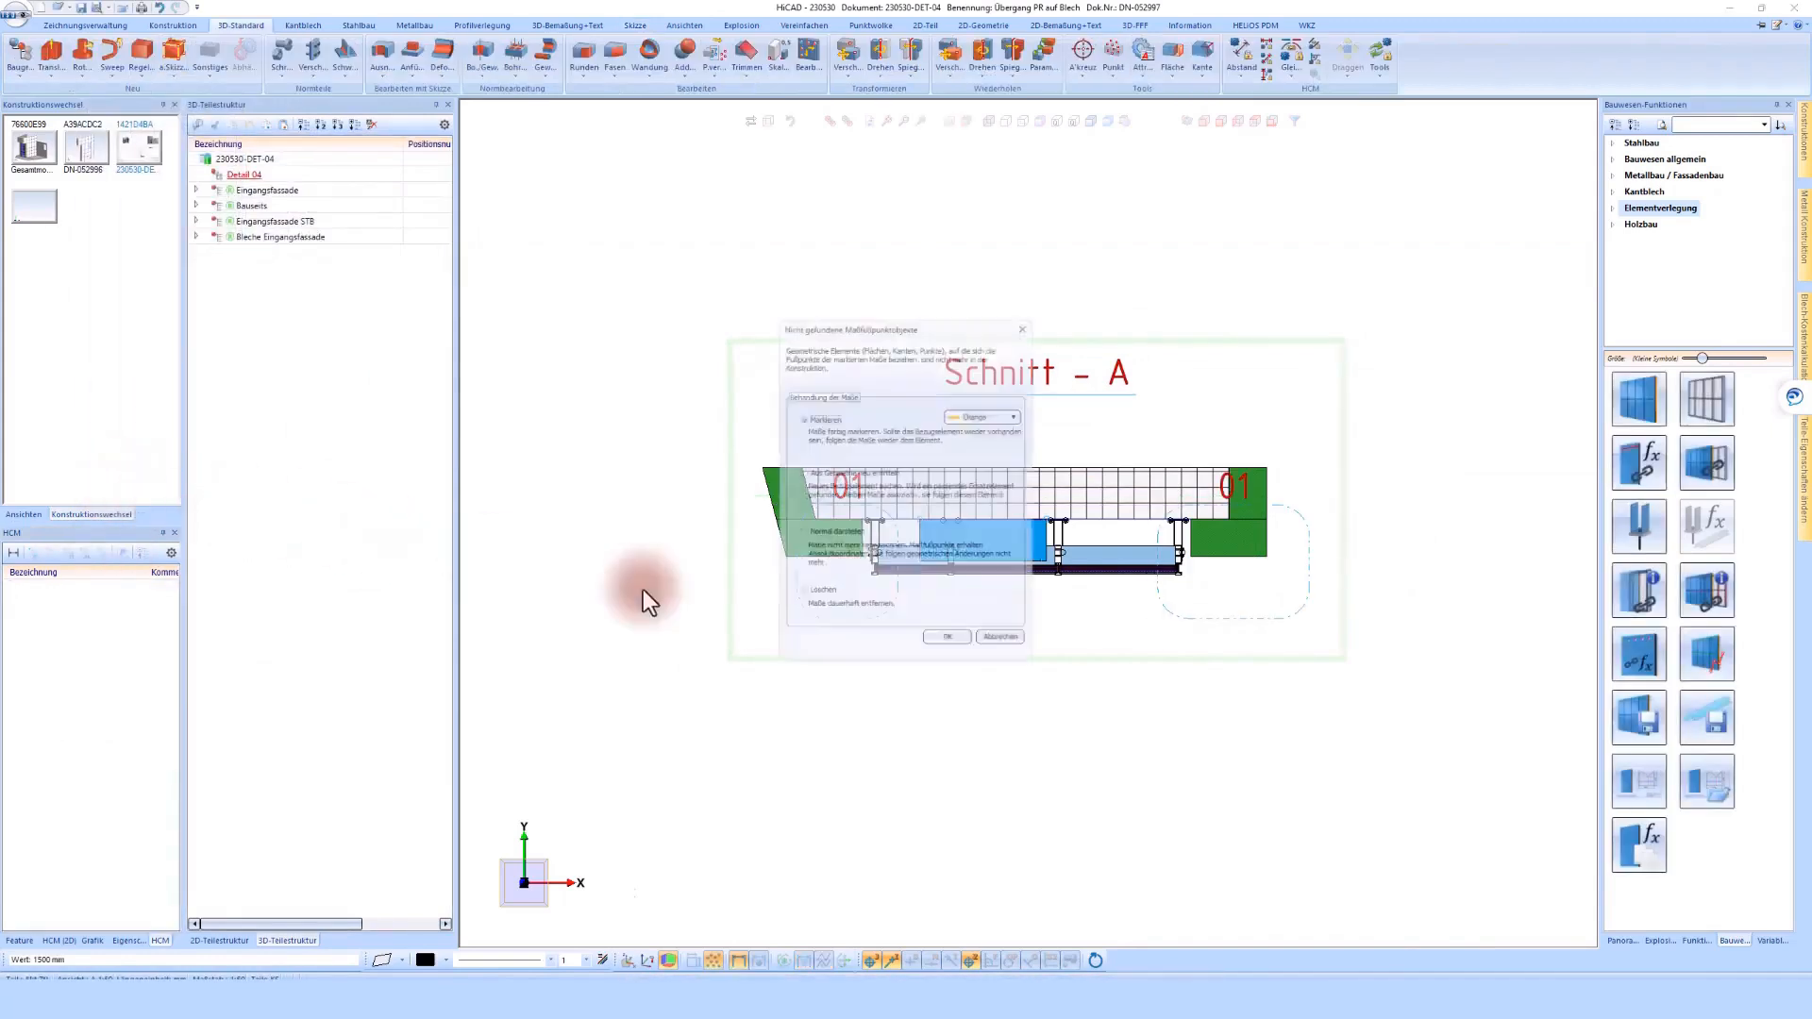
click(956, 653)
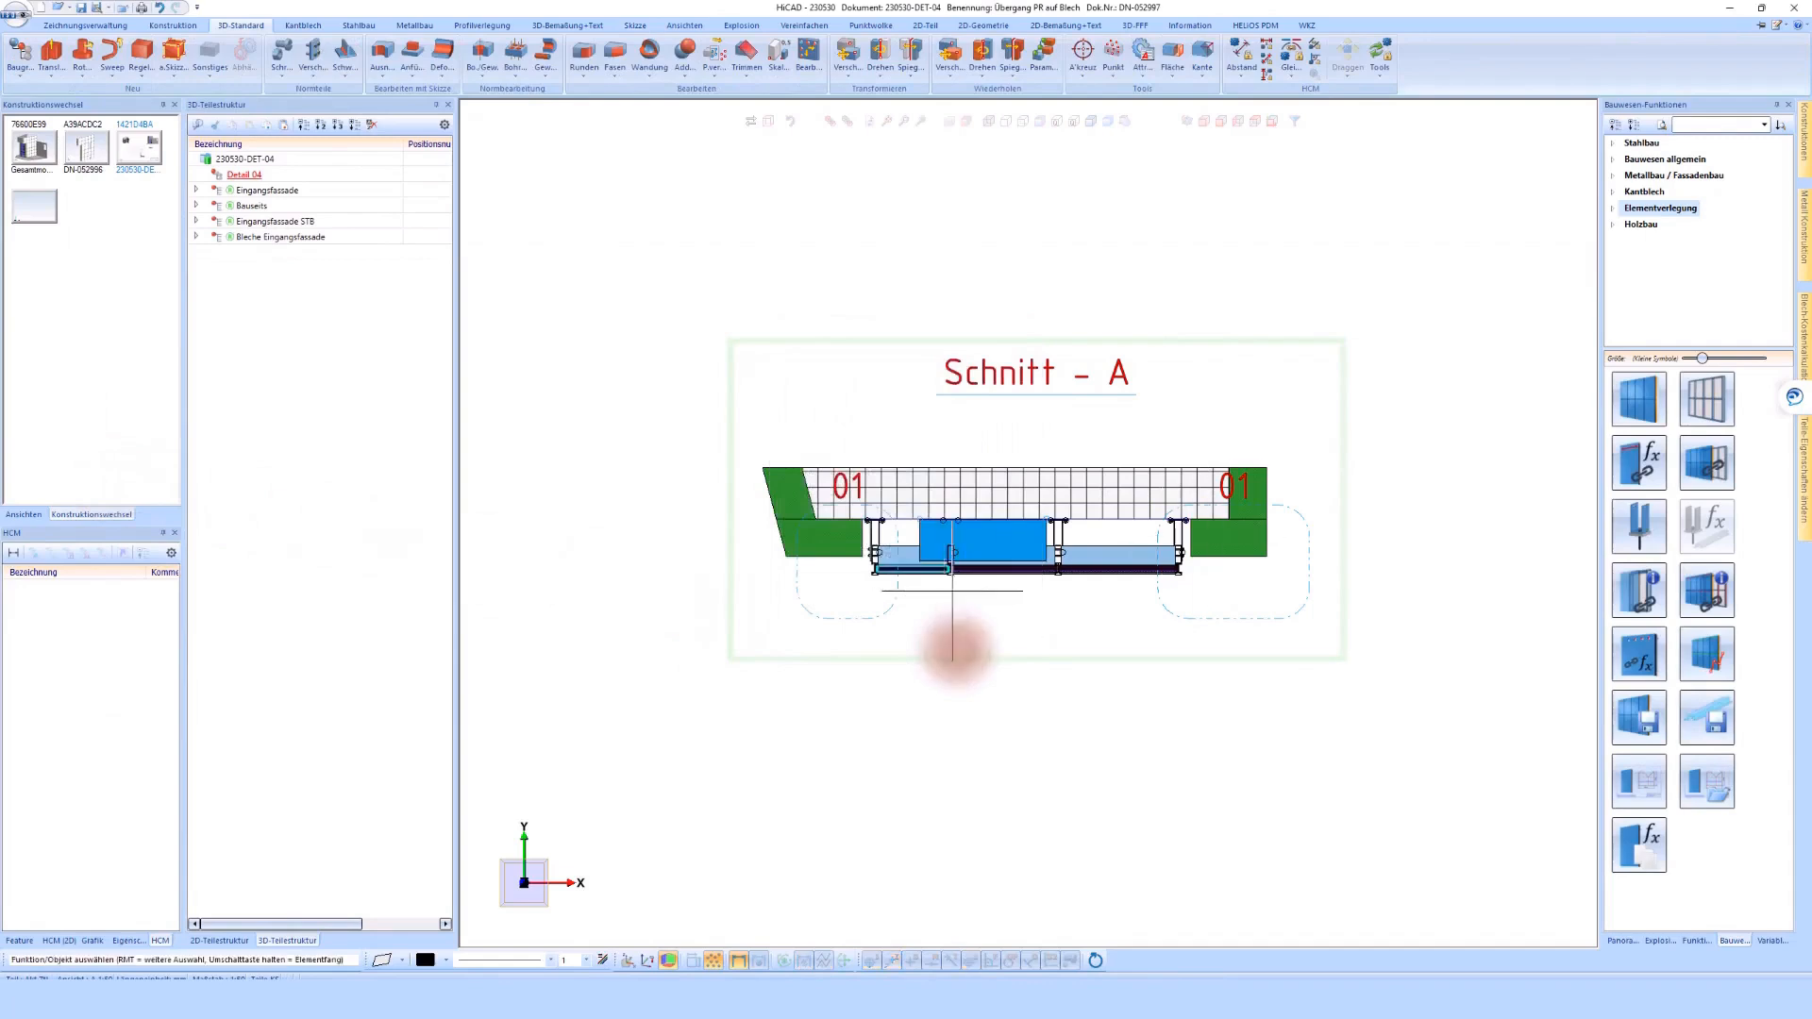
double_click(1228, 616)
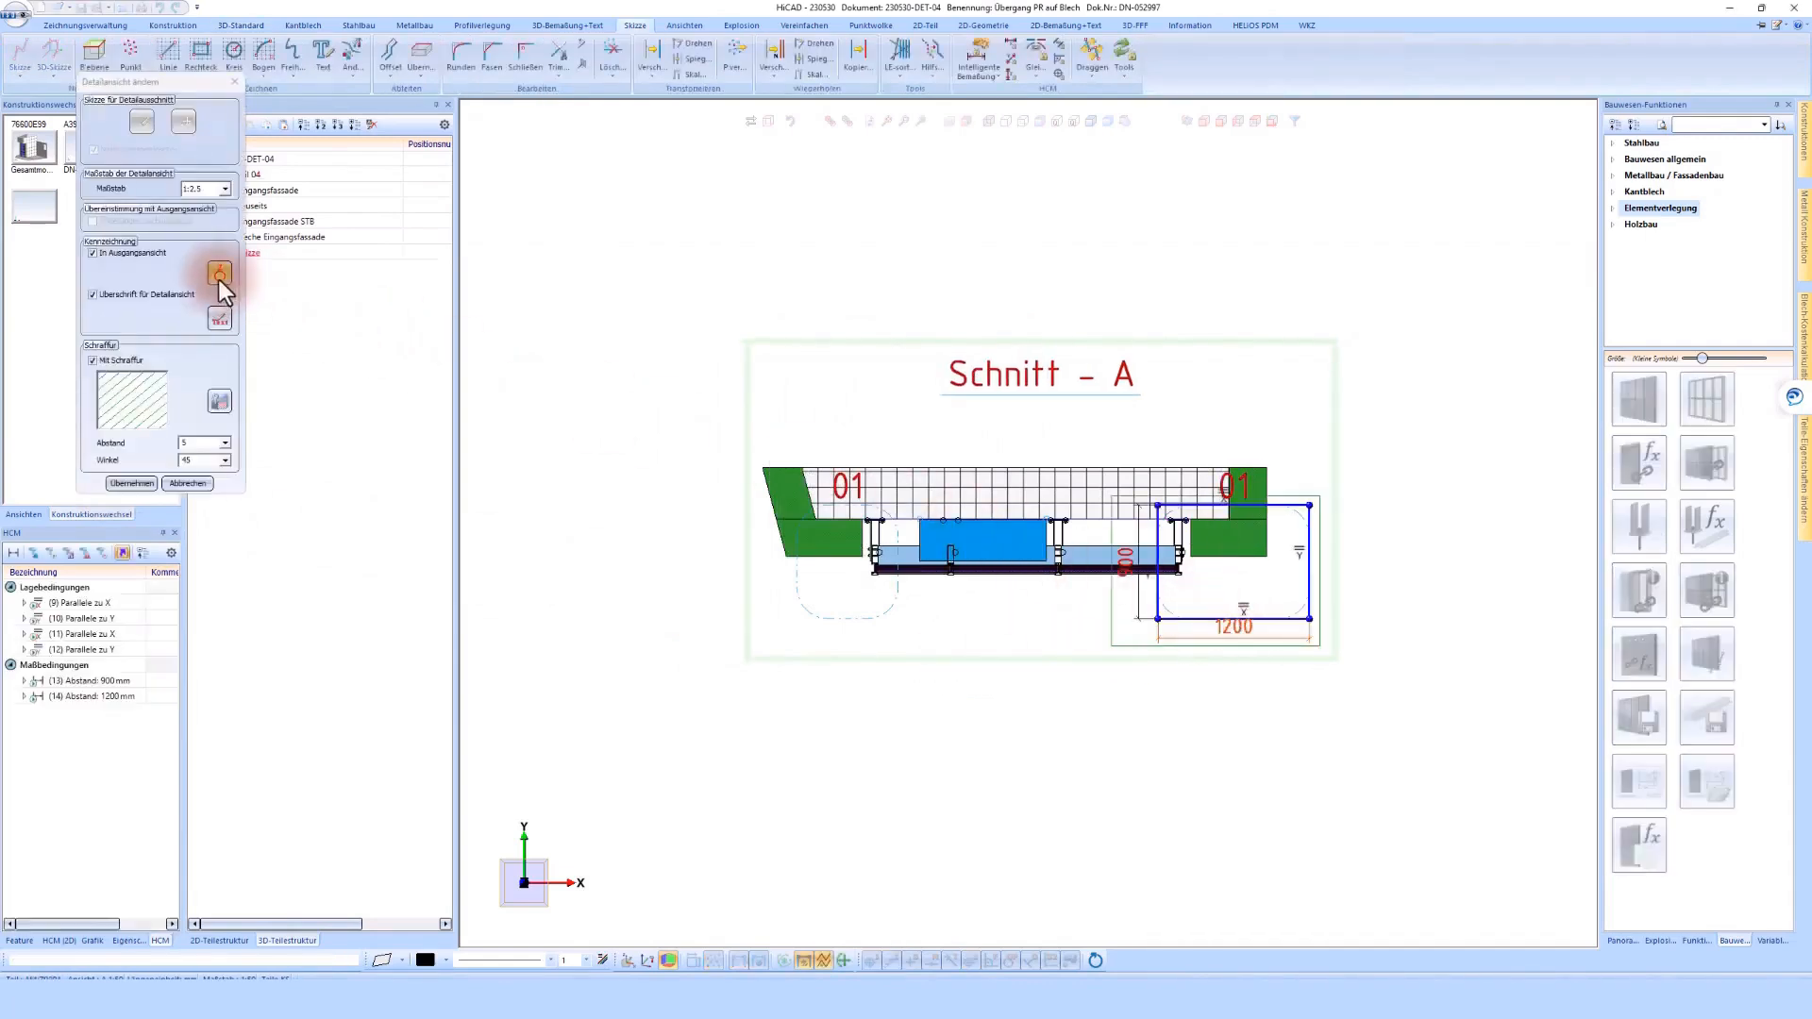
click(219, 276)
text(04)
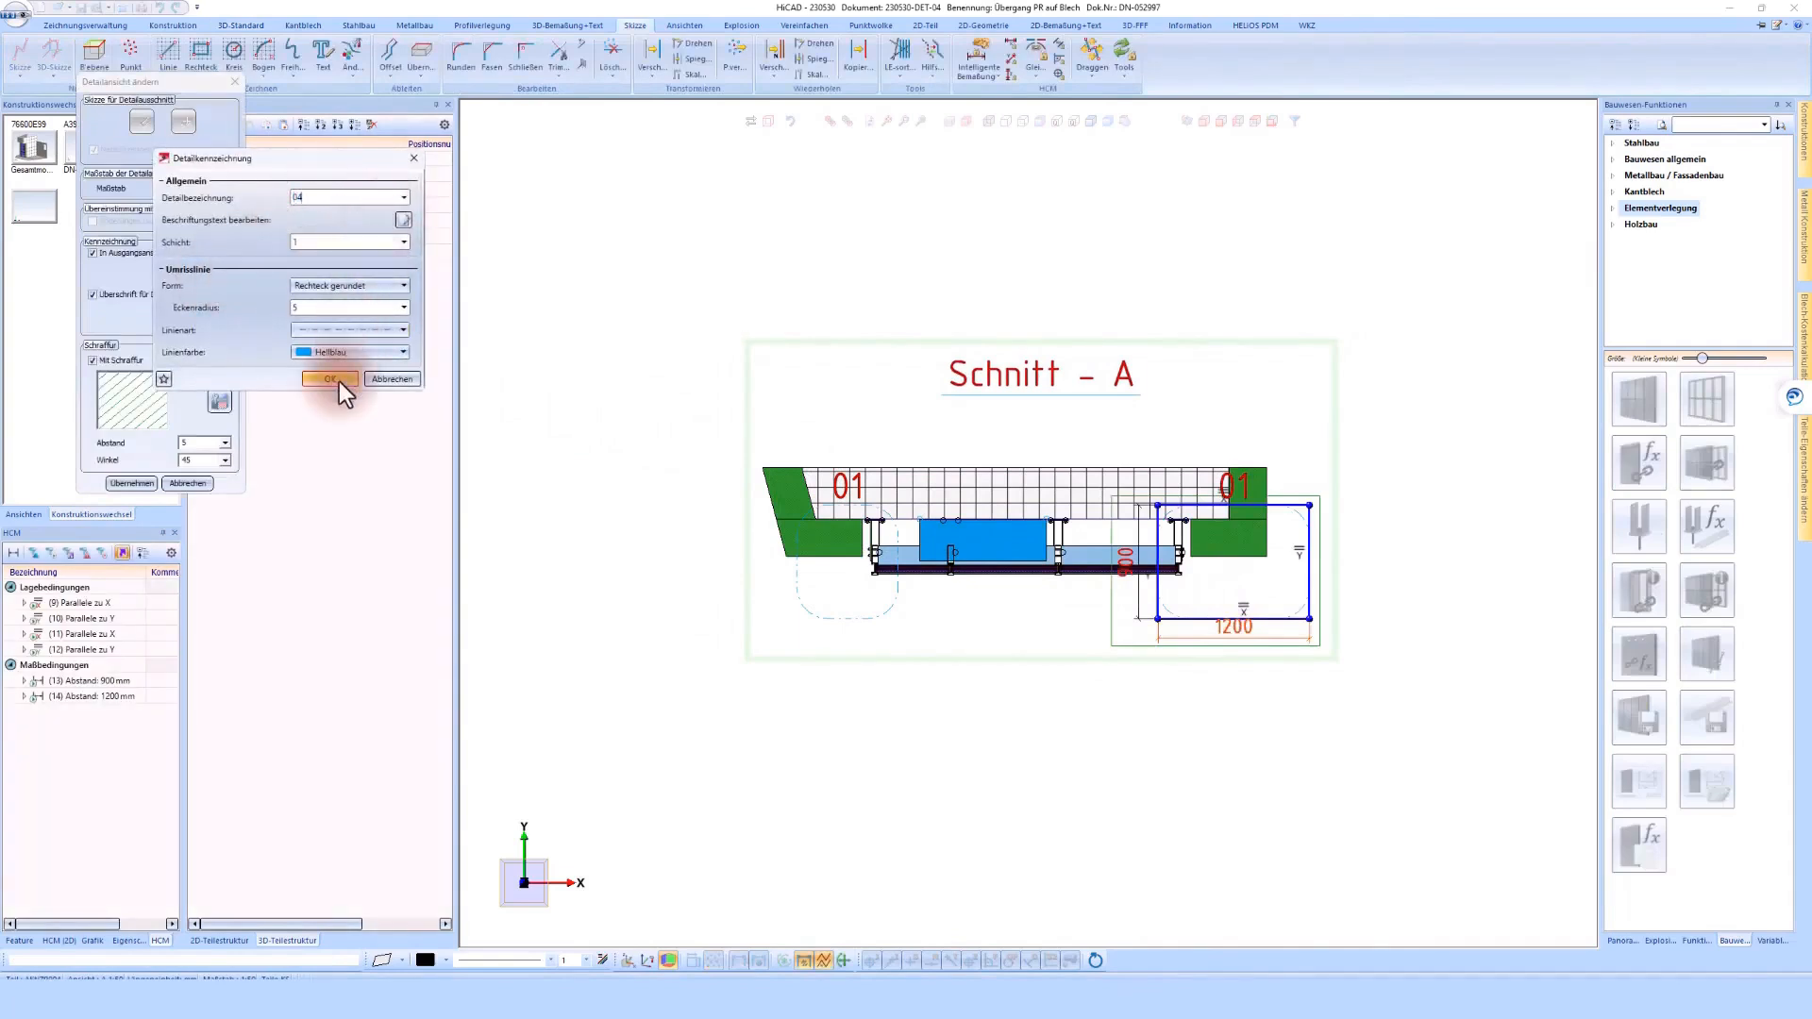
click(330, 379)
click(139, 483)
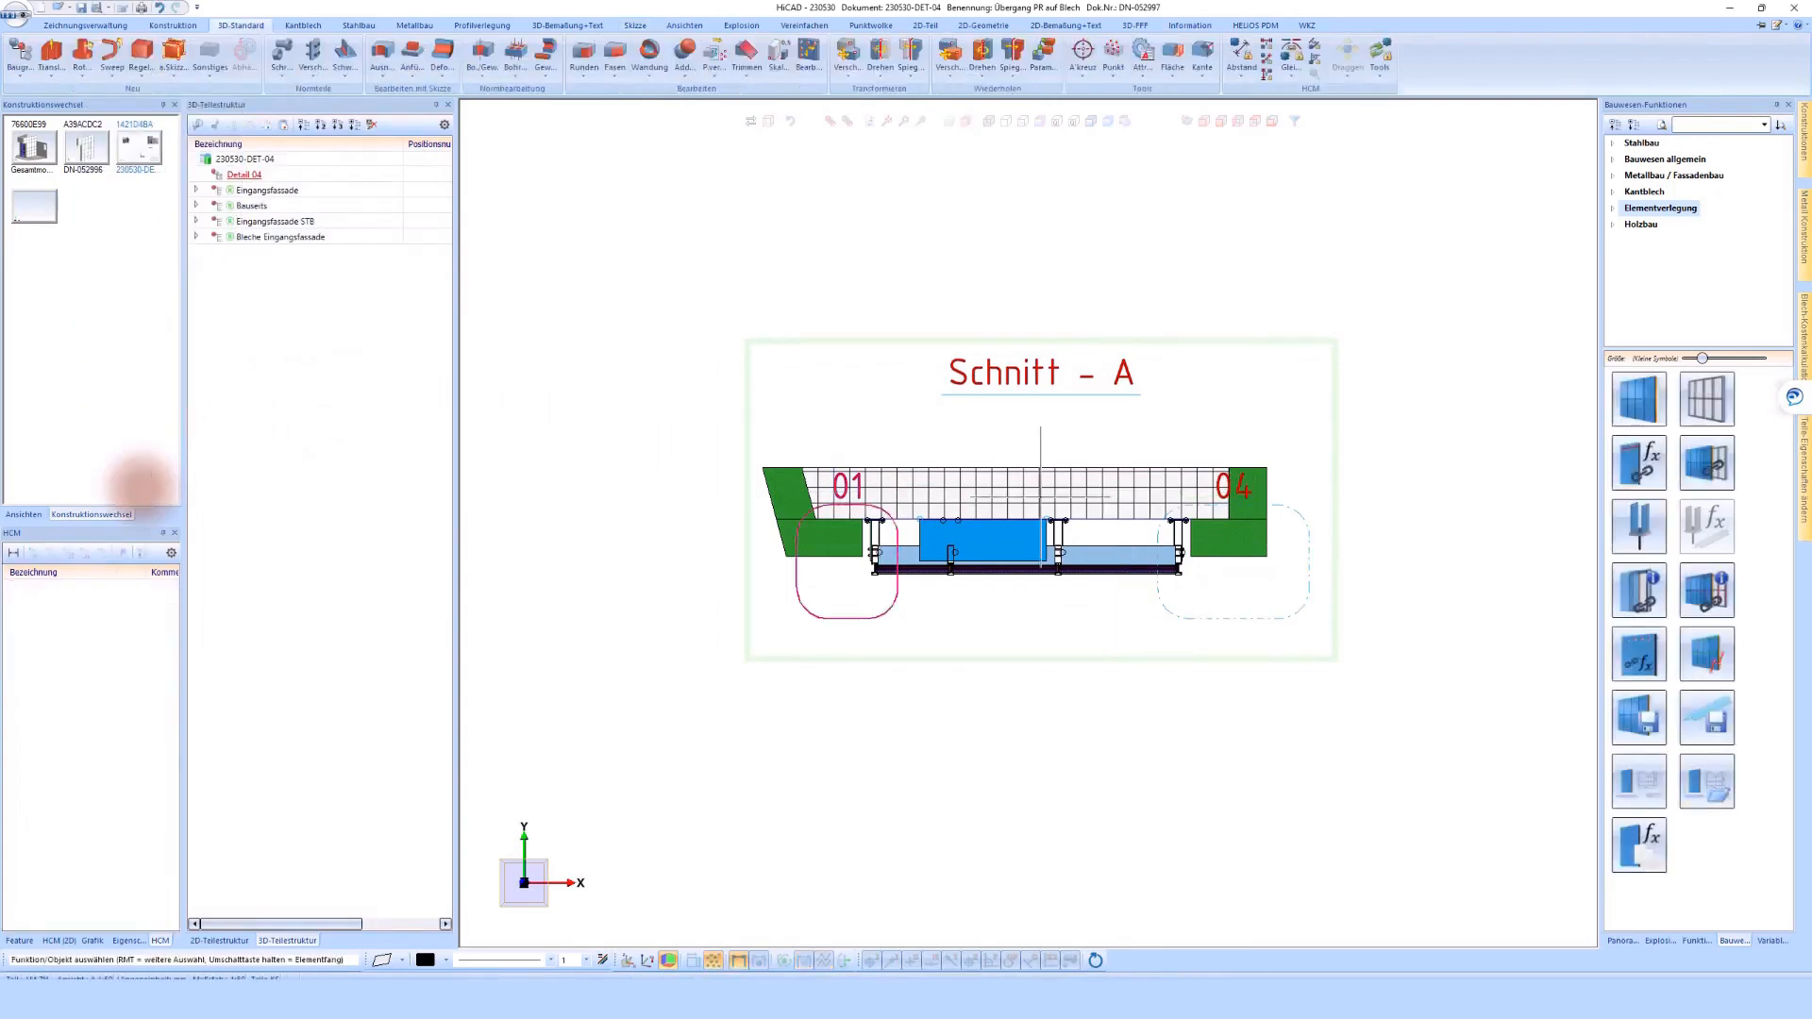
Move the horizontal detail section from outside the frame onto the drawing sheet, beneath the free area for the isometric view
scroll(1338, 554, down, 3)
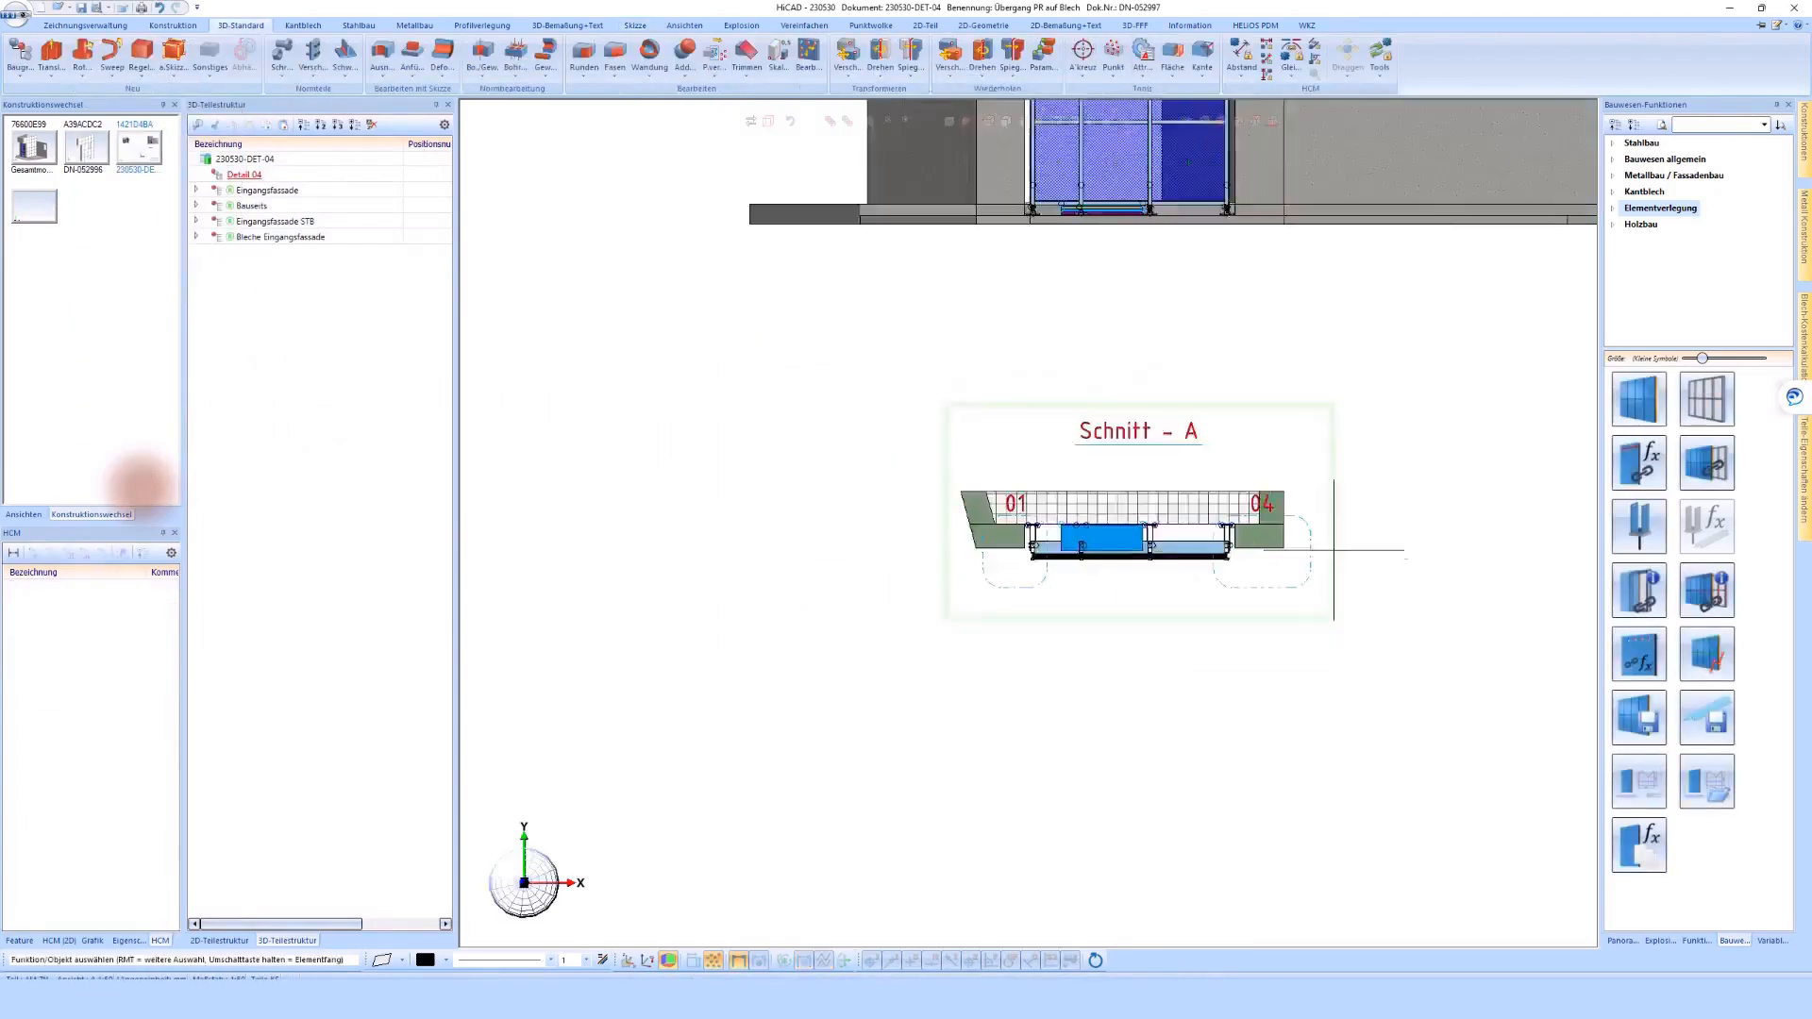
scroll(1338, 554, down, 5)
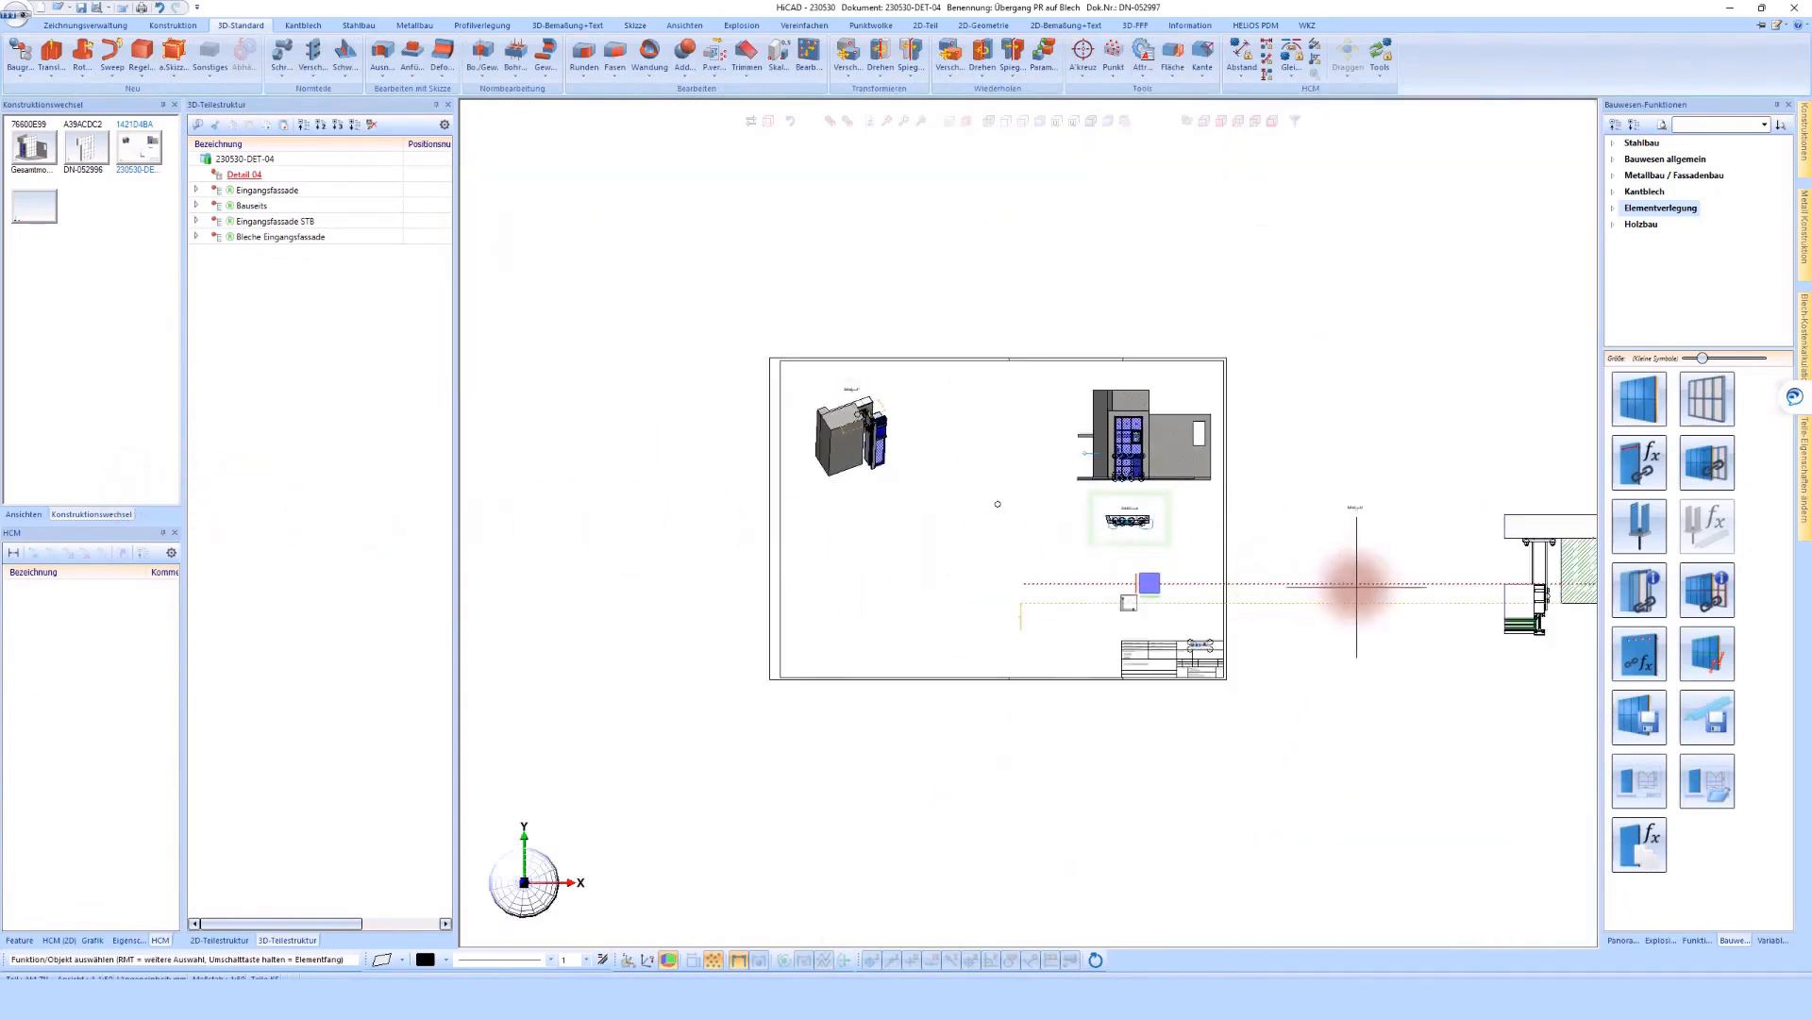
right_click(1356, 589)
click(1526, 582)
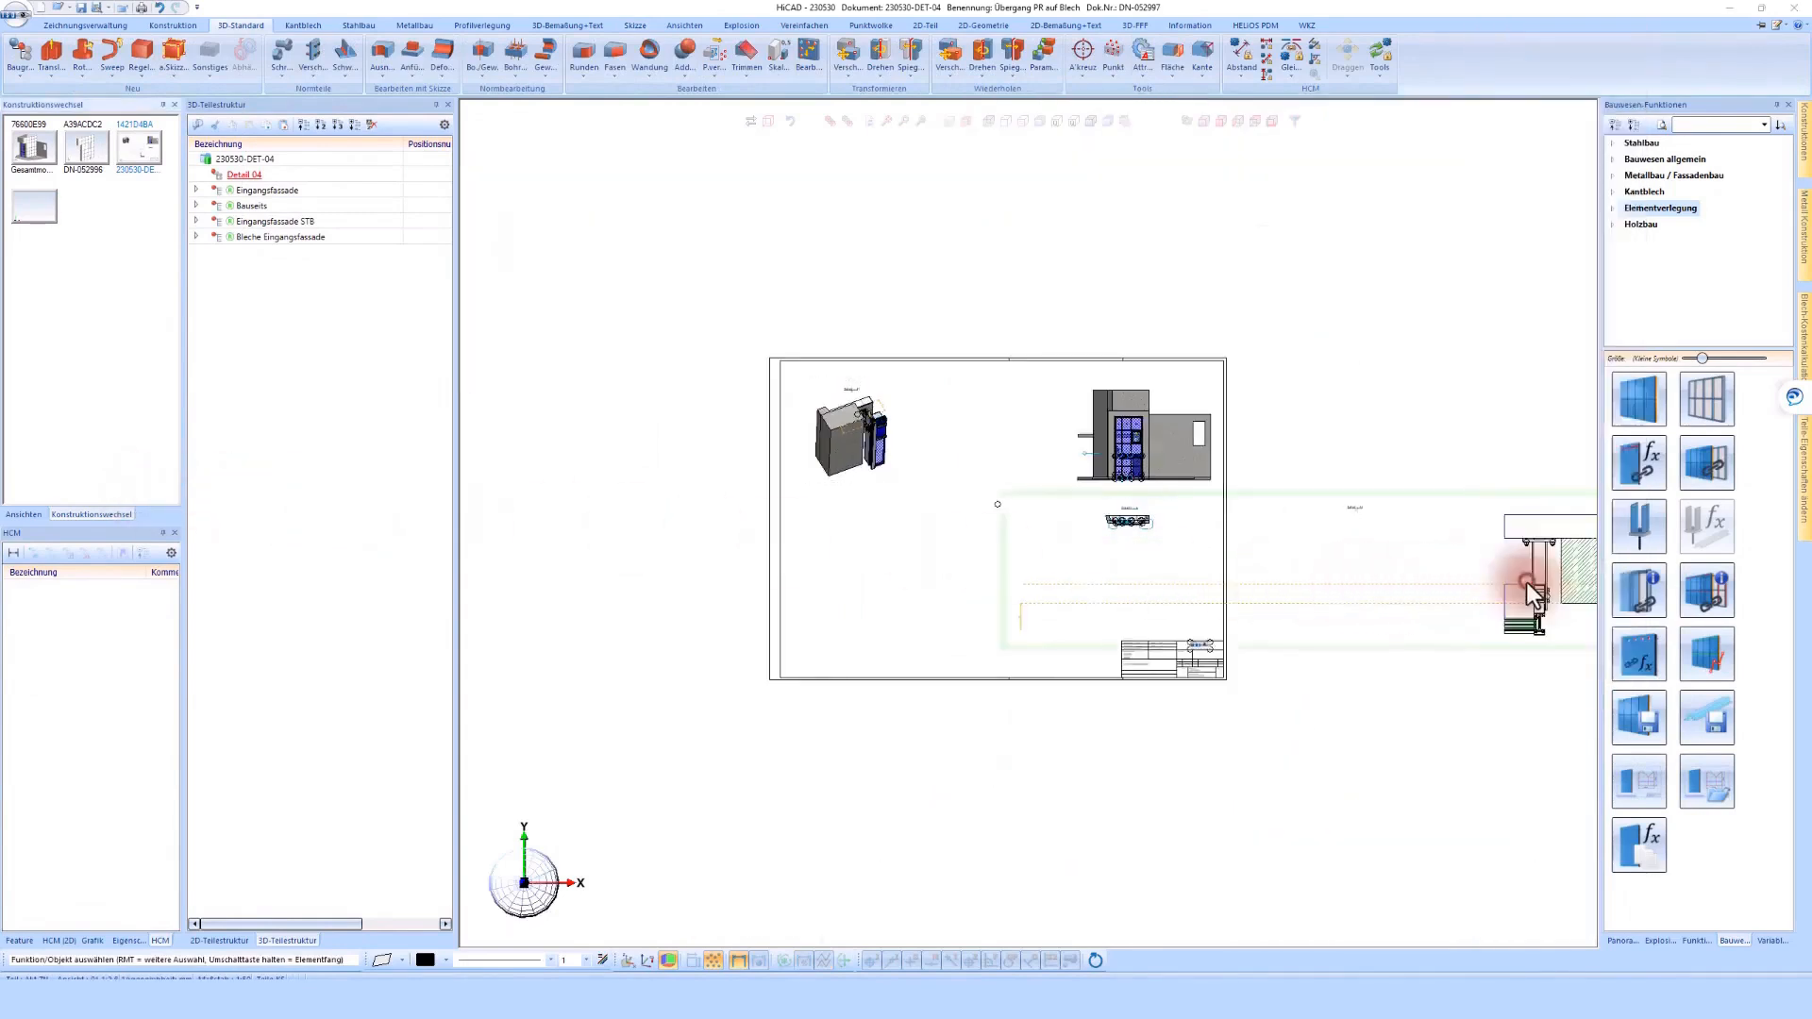
scroll(1526, 581, down, 2)
click(1459, 516)
click(1042, 540)
Move the isometric detail view onto the sheet above the detail section and adjust the position of the two views
click(613, 478)
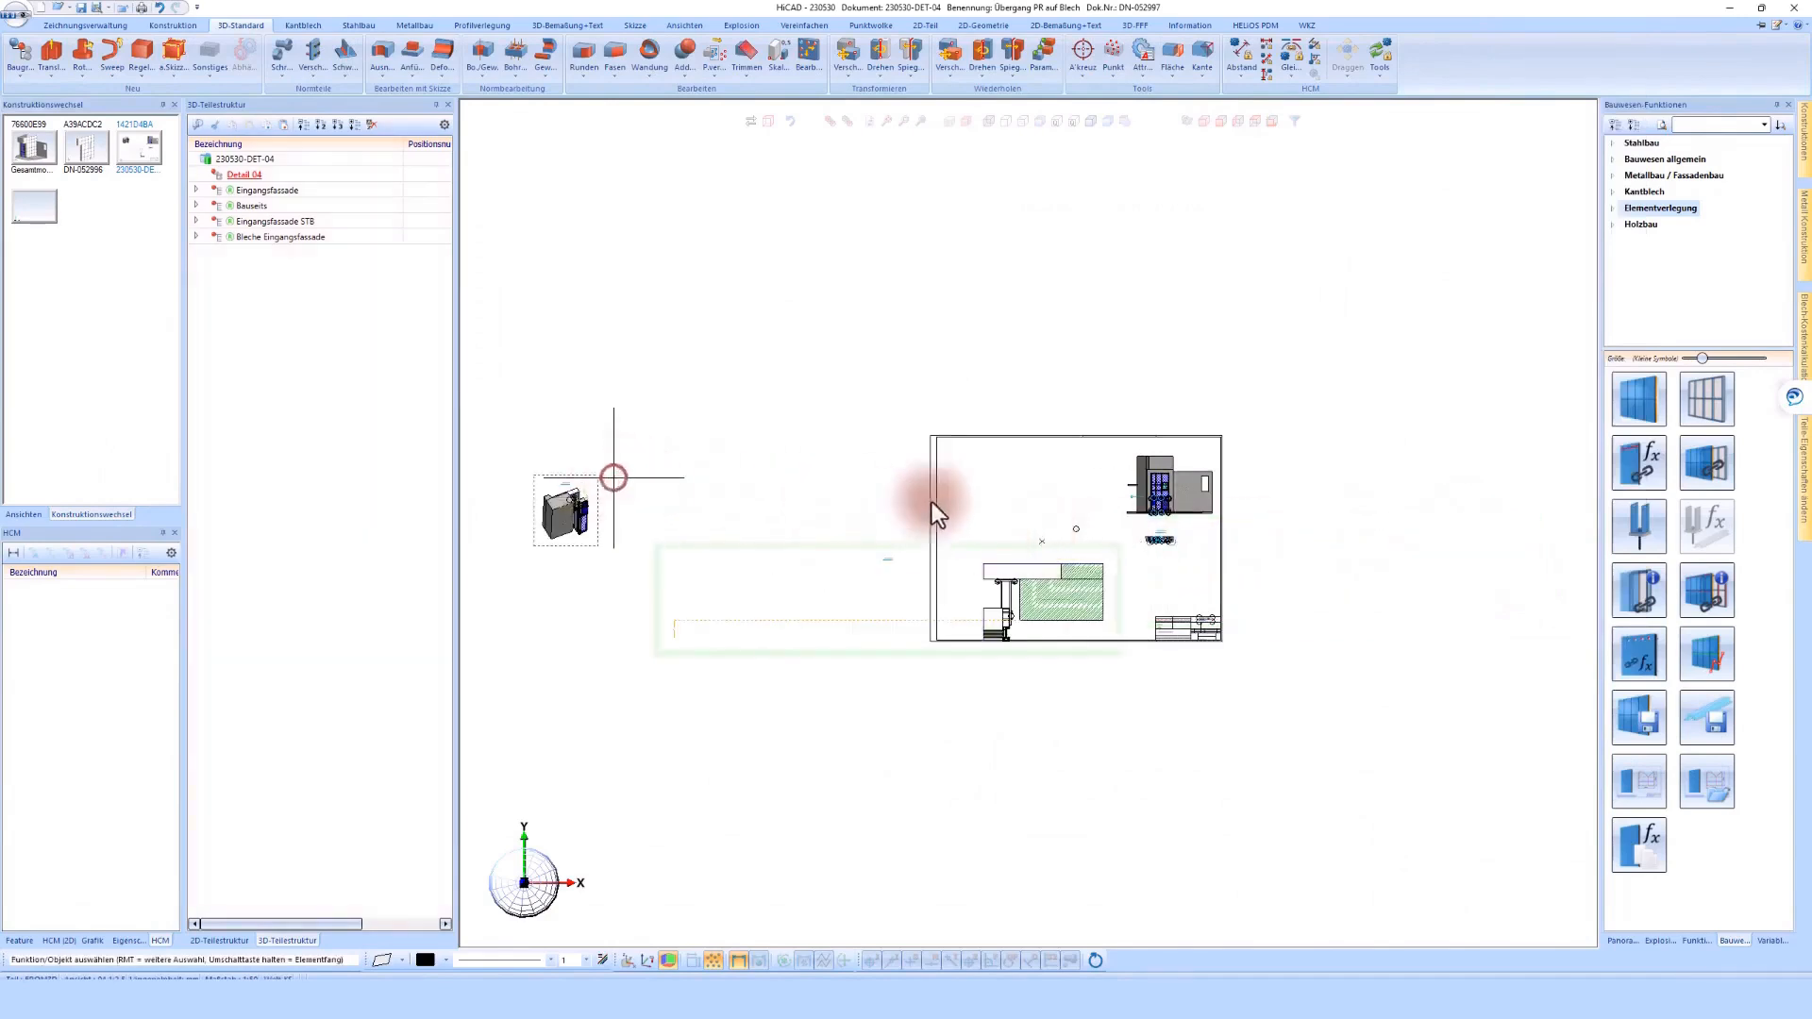
click(1038, 485)
scroll(1038, 485, up, 2)
scroll(1173, 509, up, 2)
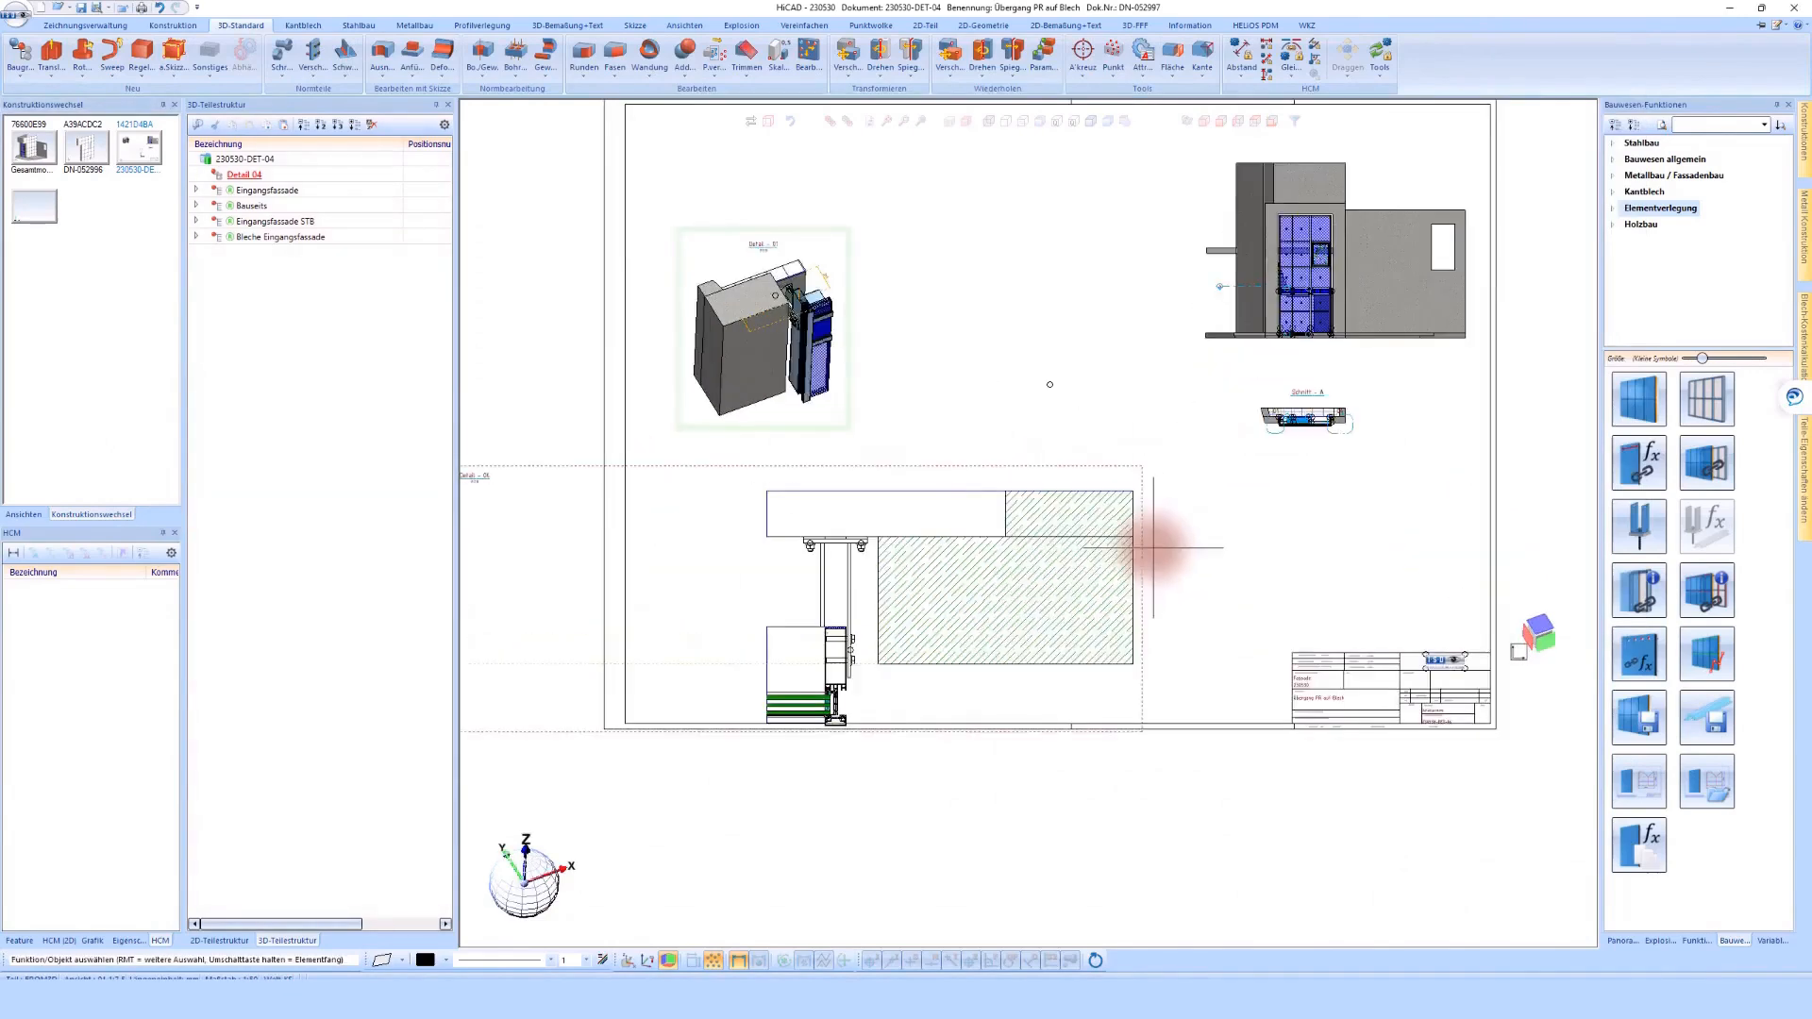
click(1162, 527)
scroll(1167, 521, down, 5)
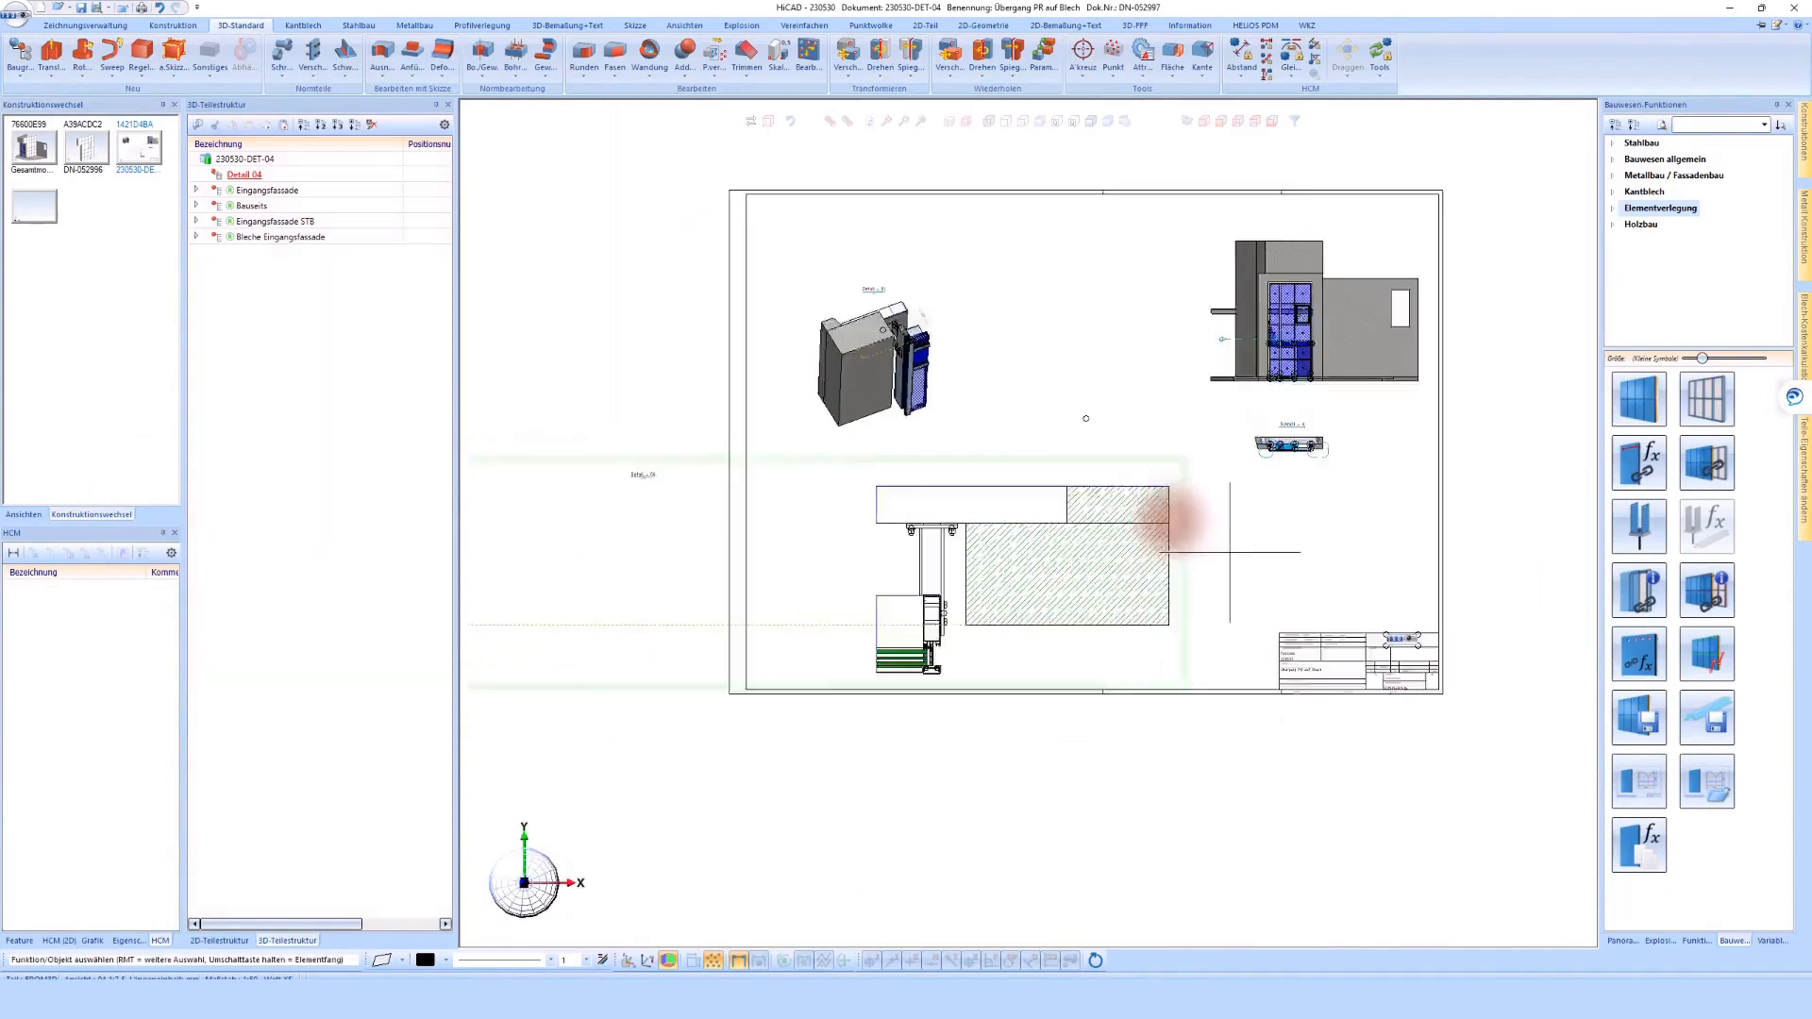
Update the view heading of the detail section so it sits over the drawn geometry
right_click(802, 566)
click(891, 558)
scroll(885, 565, up, 3)
right_click(870, 484)
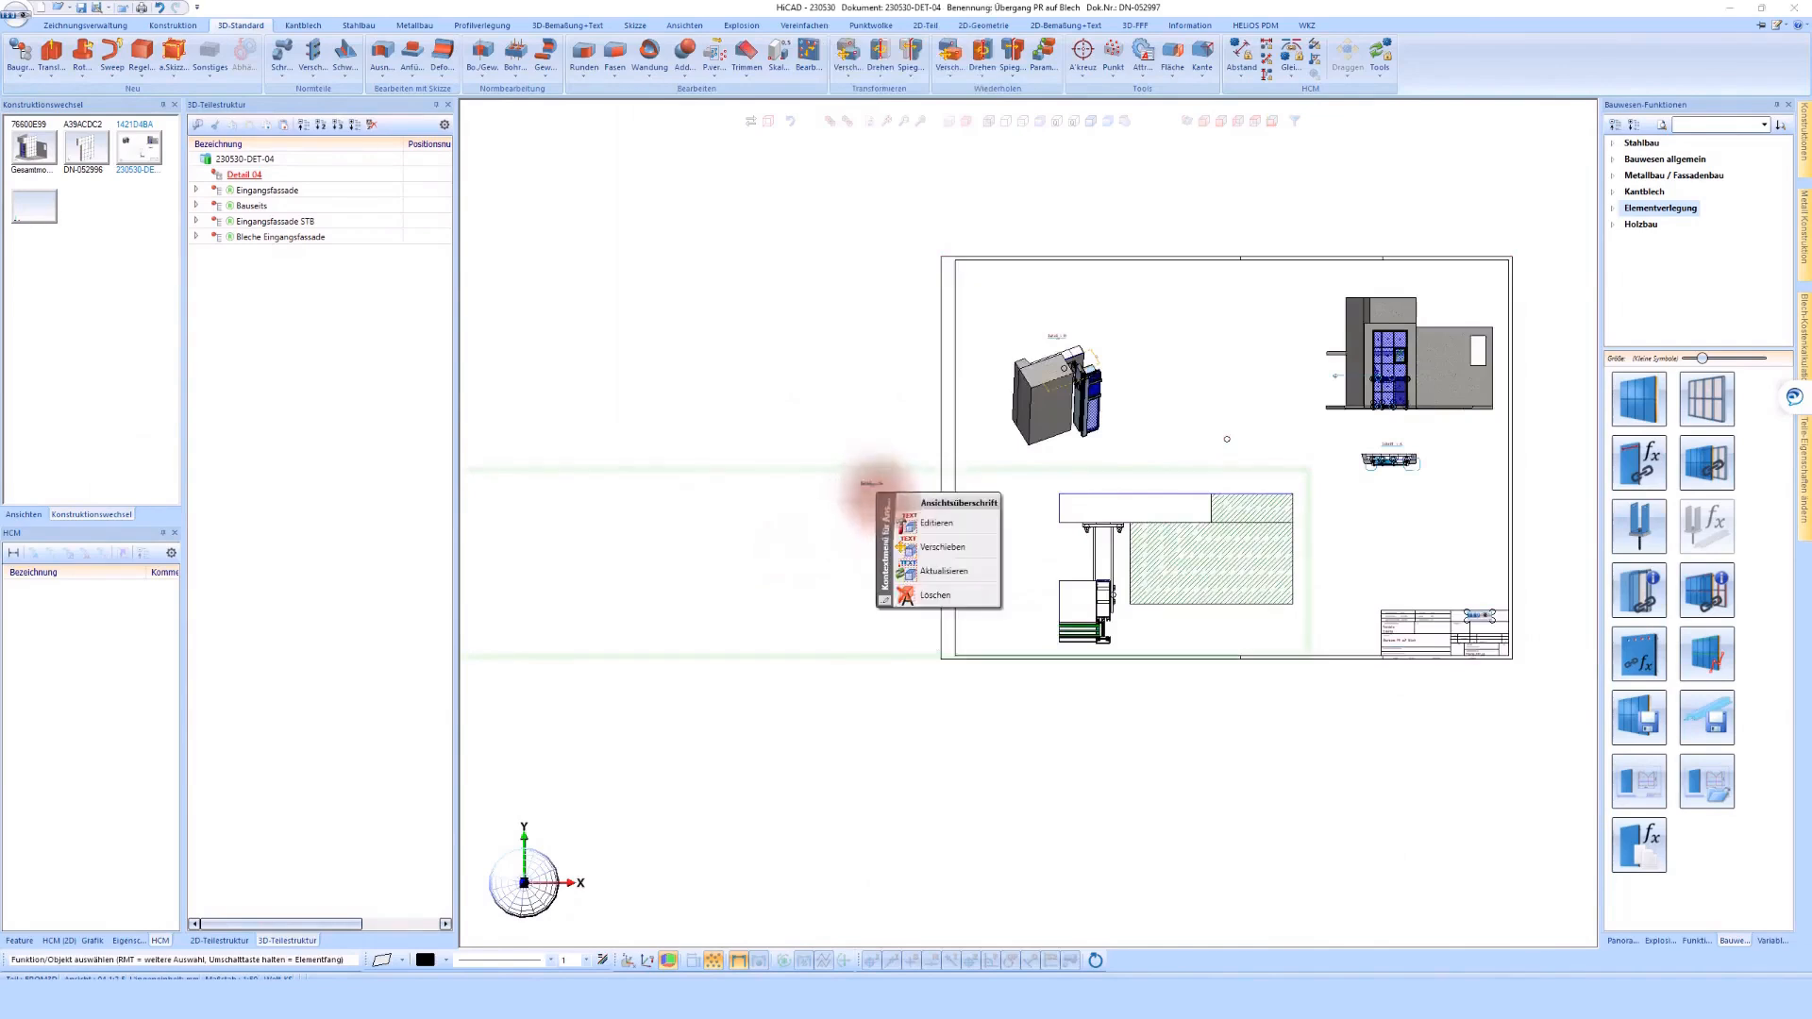
click(936, 570)
scroll(1415, 509, up, 4)
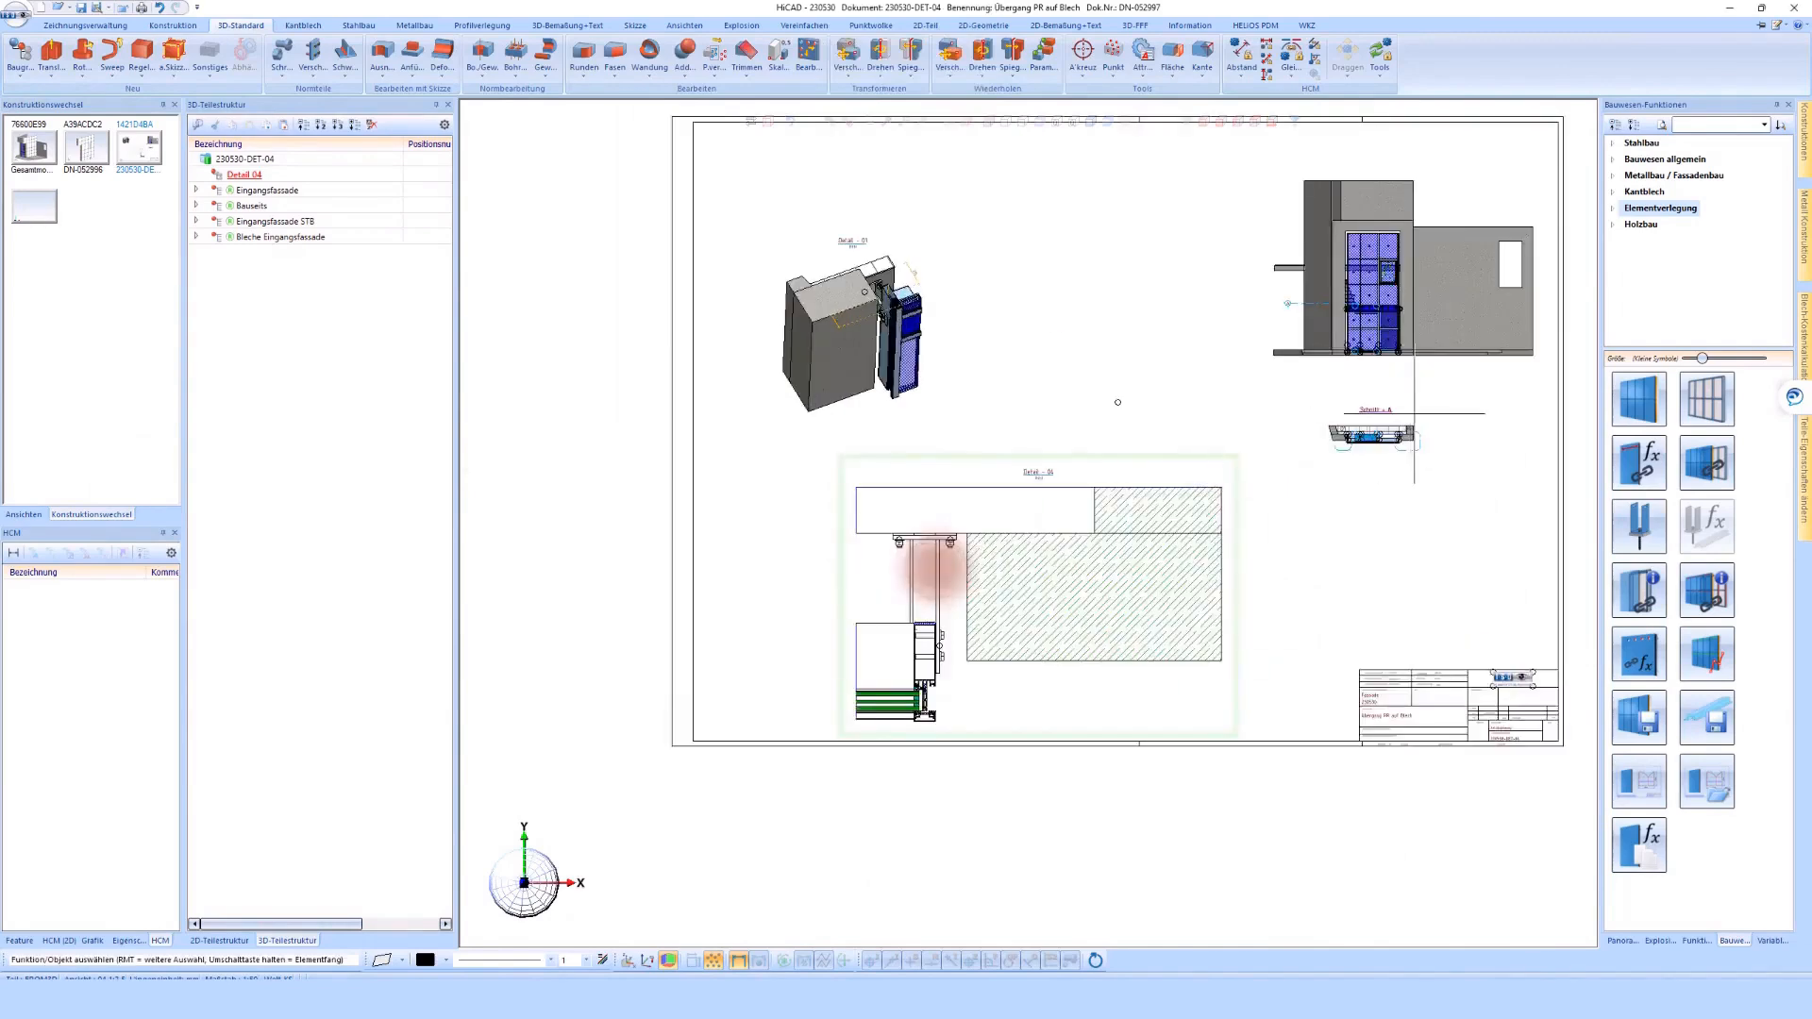
Open the remaining detail 01 in Schnitt - A for editing and change its detail designation to 04
scroll(1174, 485, up, 5)
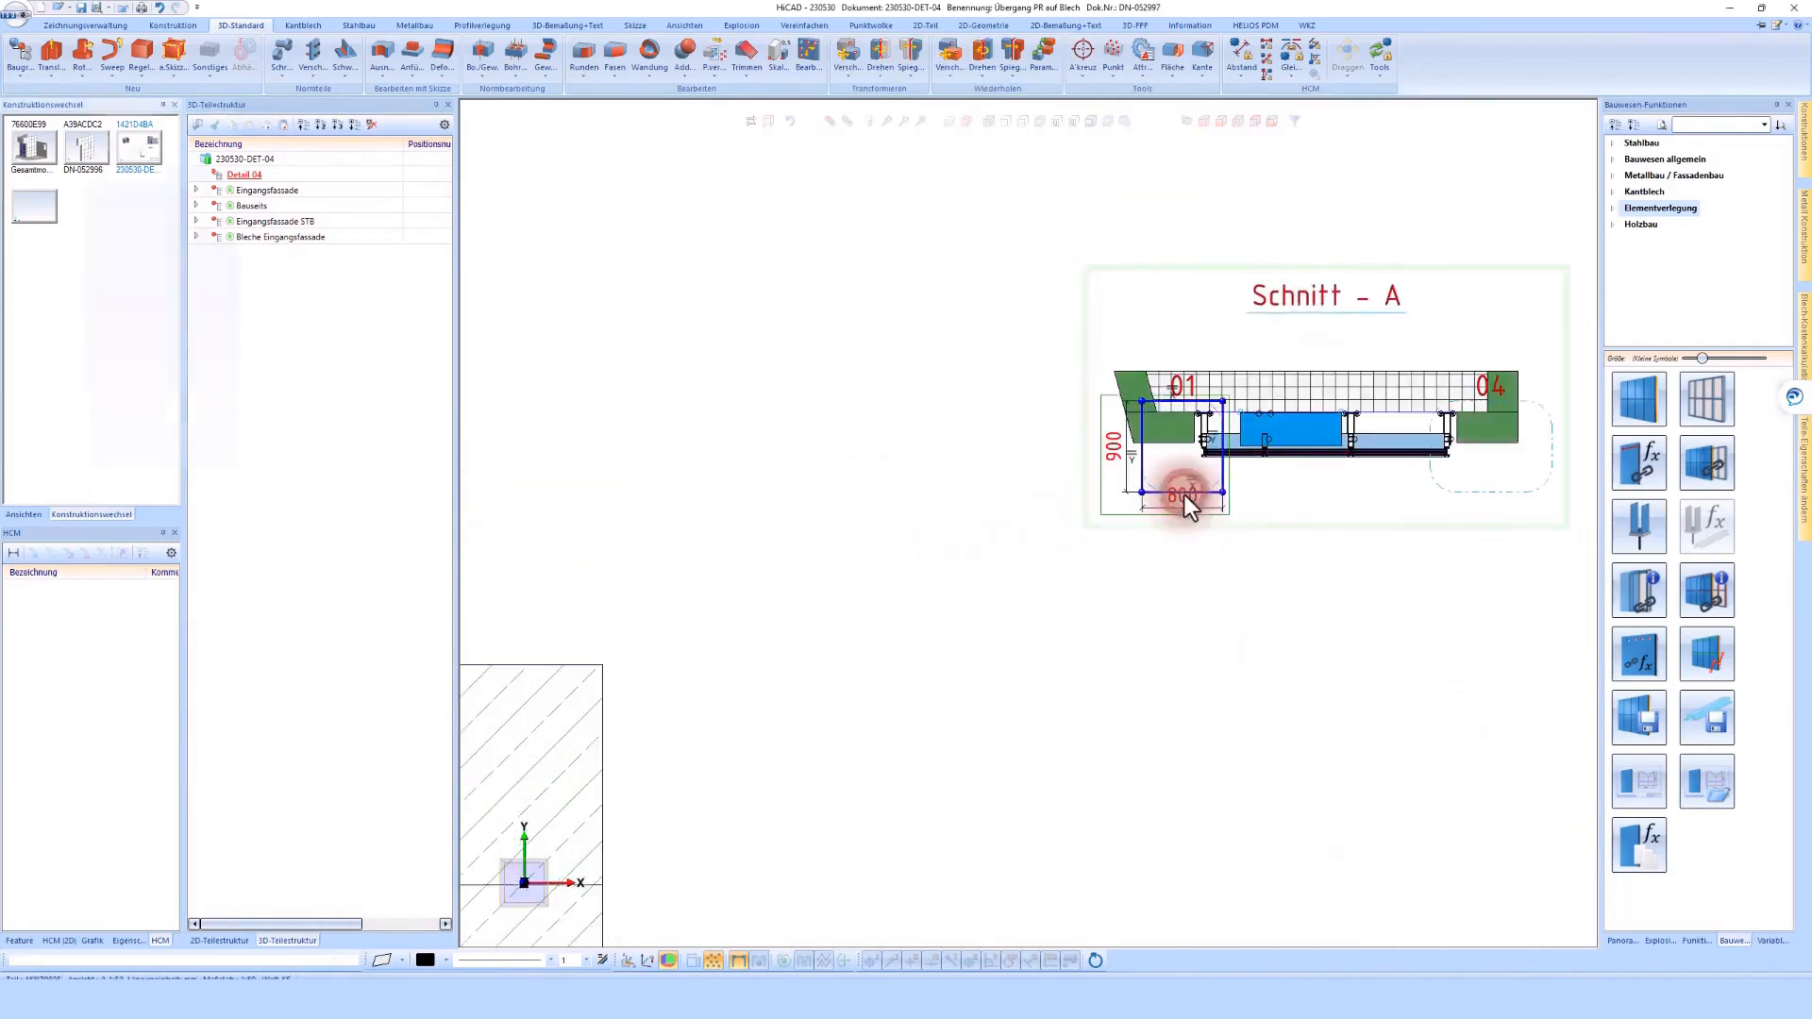
double_click(1183, 494)
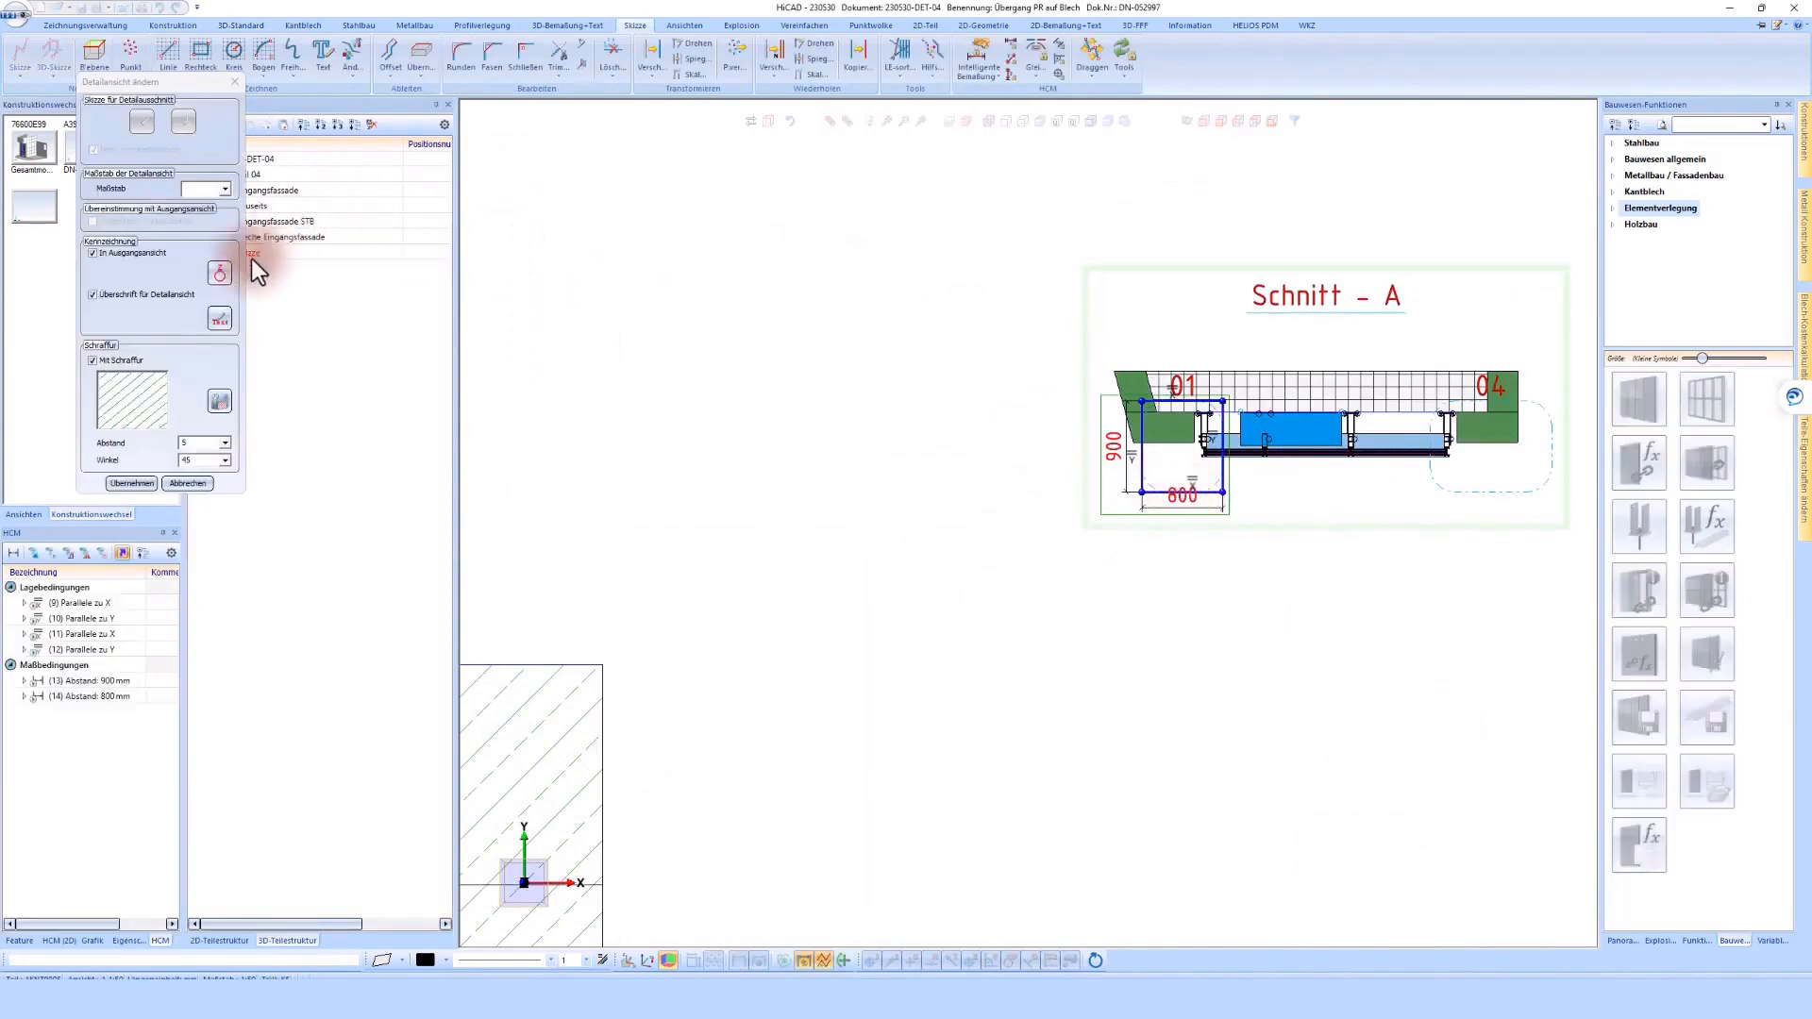
click(221, 276)
click(341, 197)
key(BackSpace)
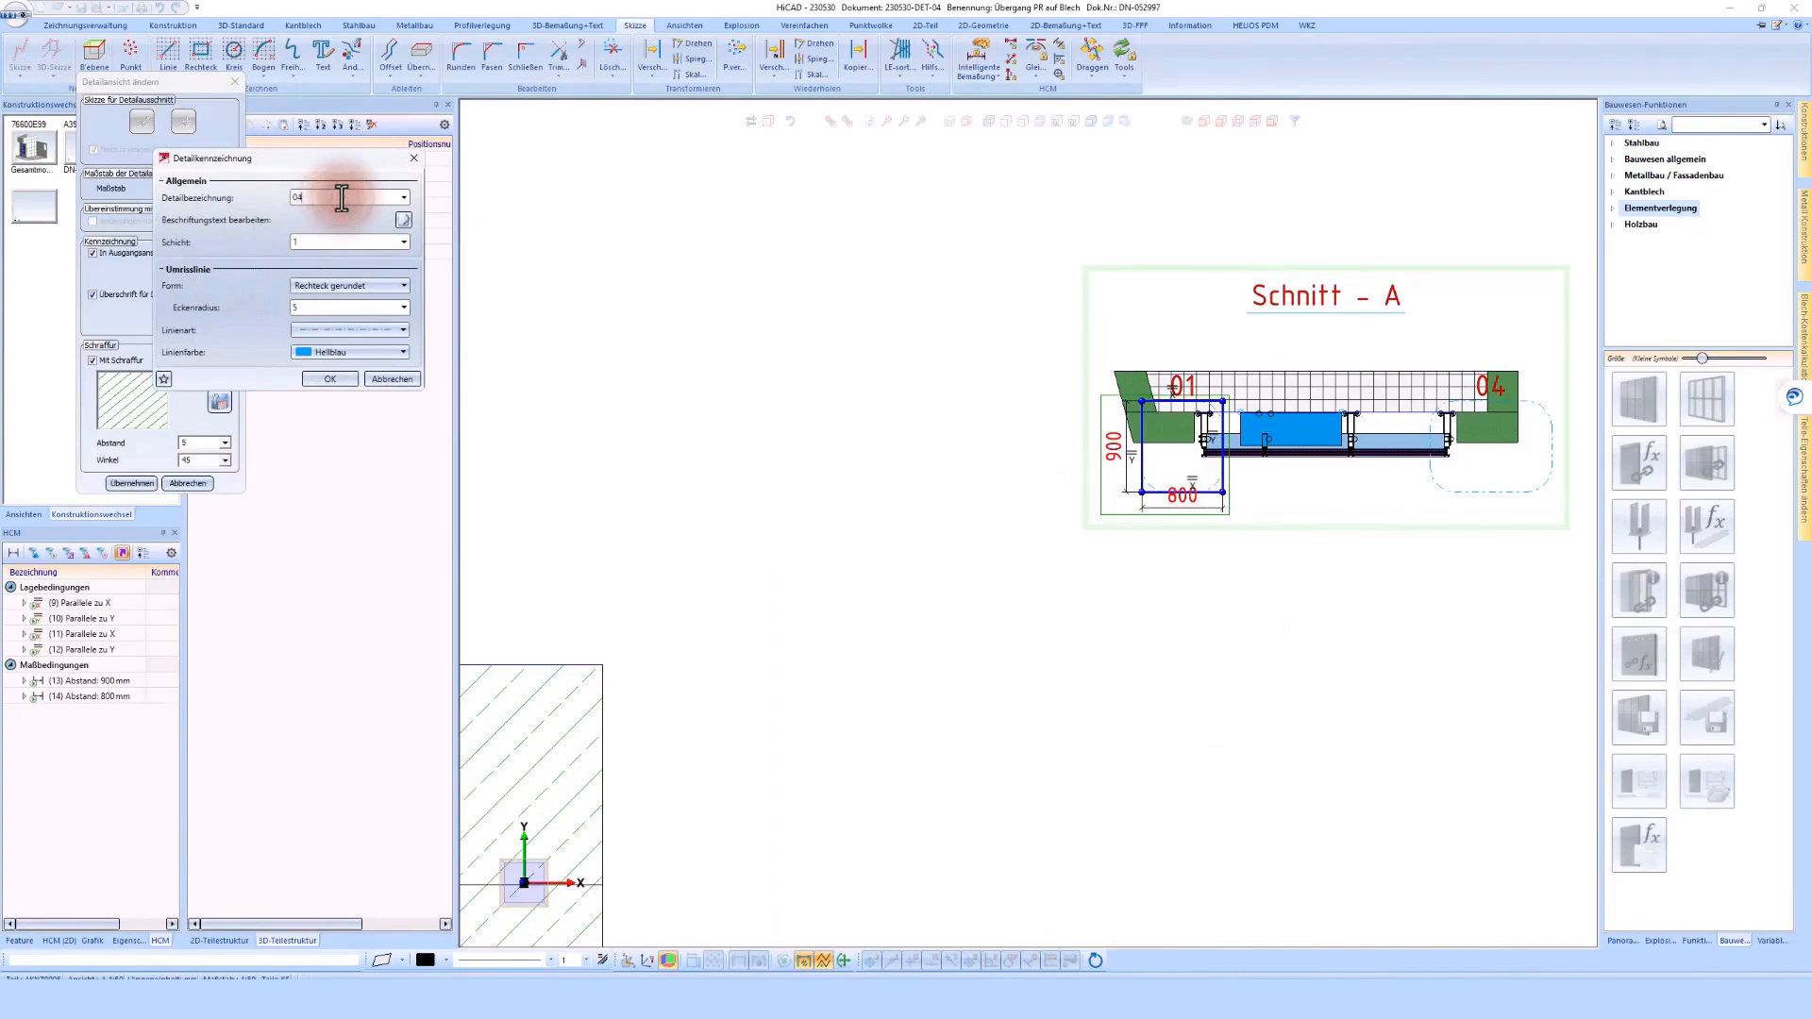
click(330, 378)
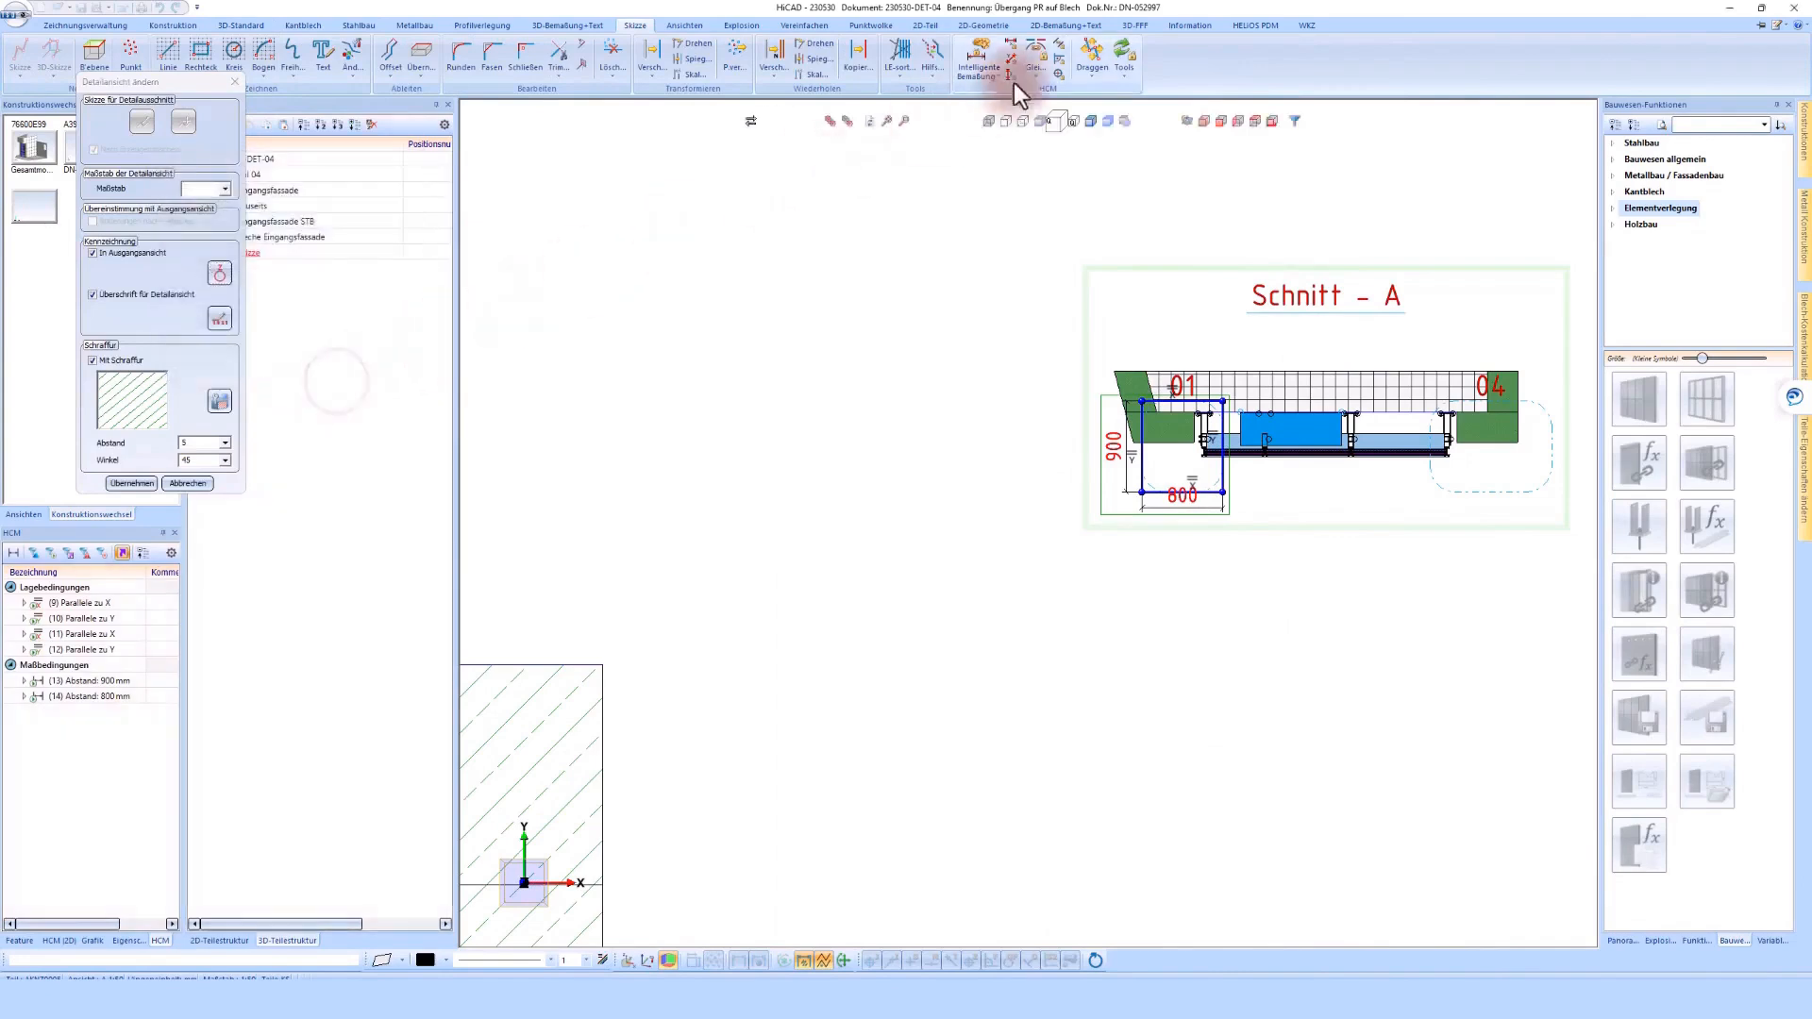
Move this detail's frame sketch in Schnitt - A across to the facade's right-hand wall connection
click(1091, 53)
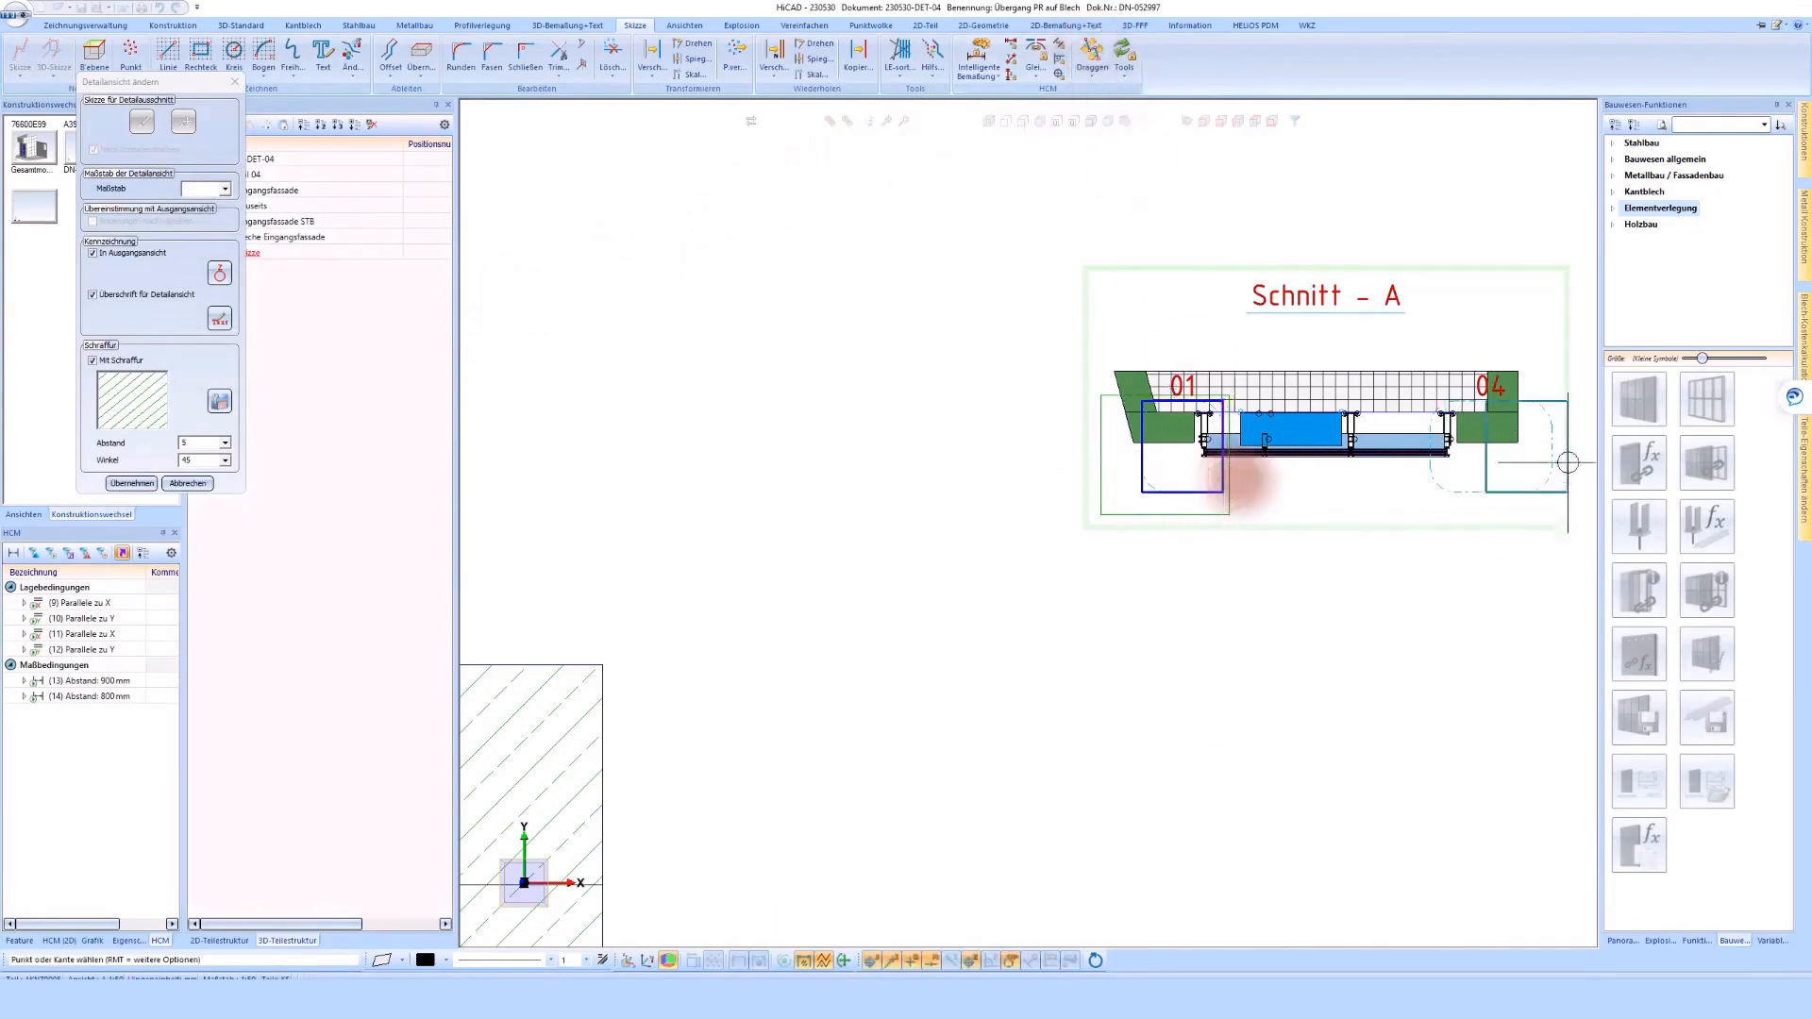
scroll(1548, 425, up, 5)
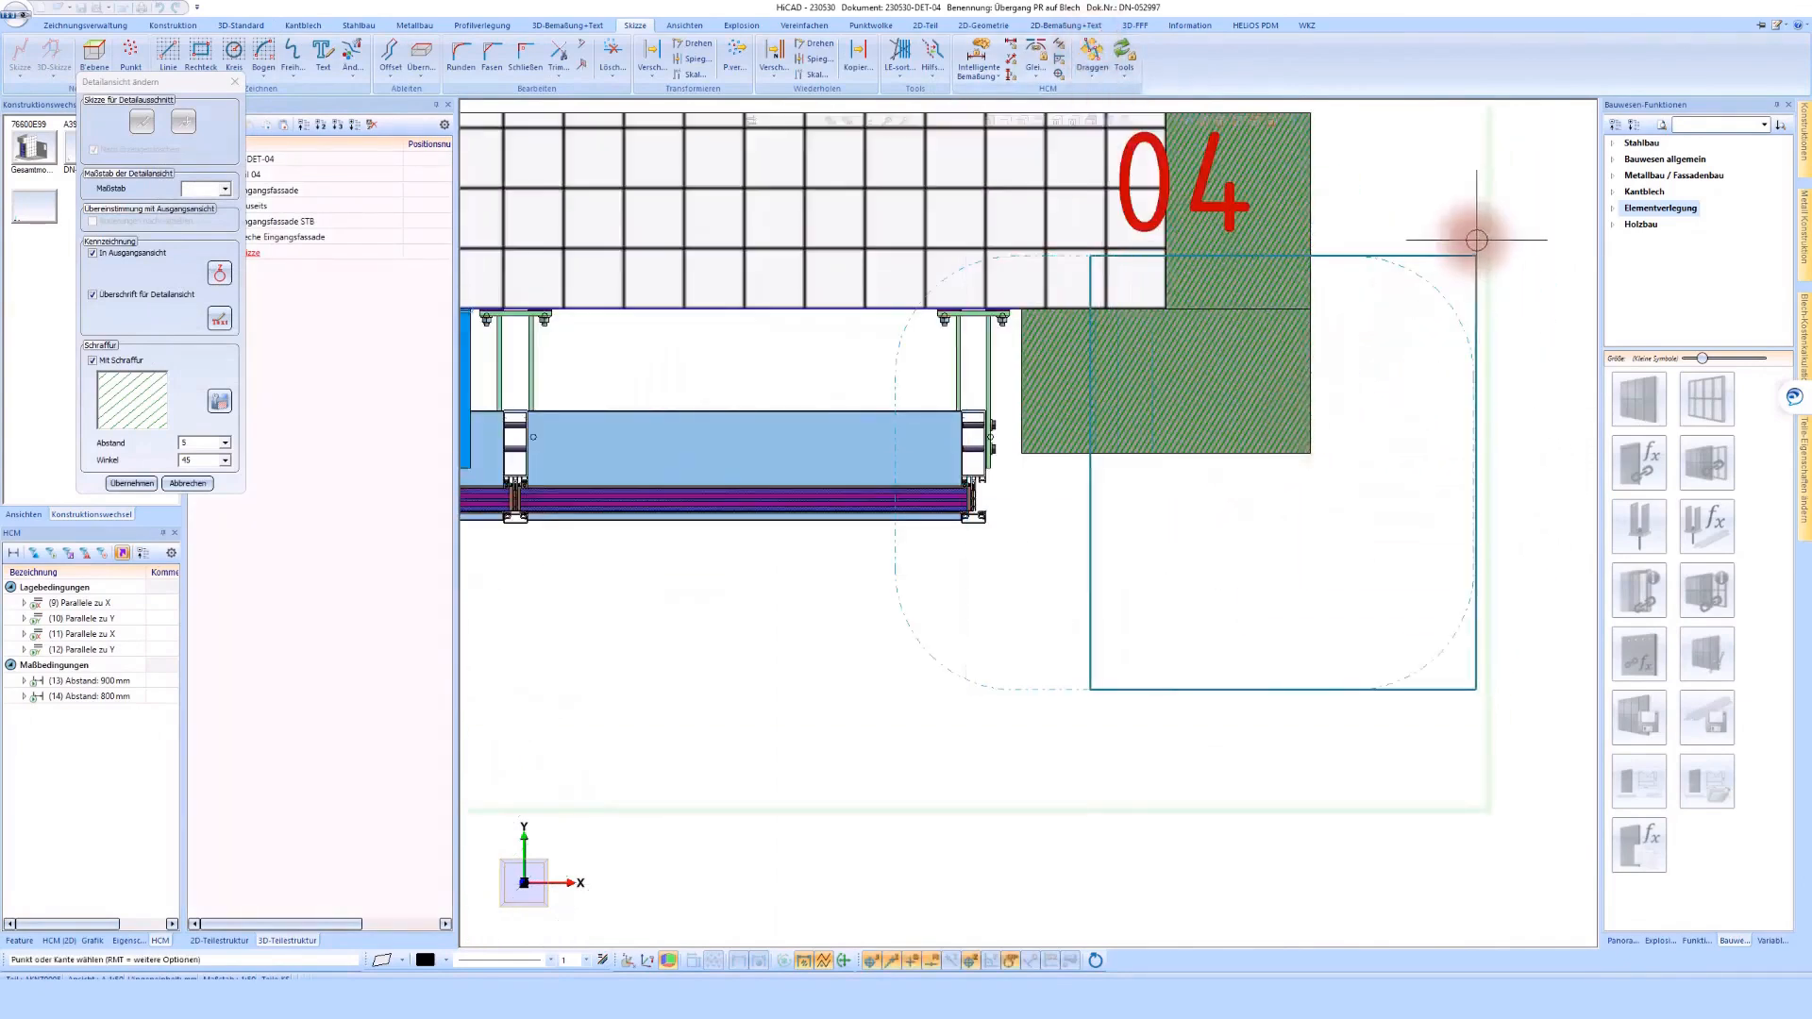
click(1473, 239)
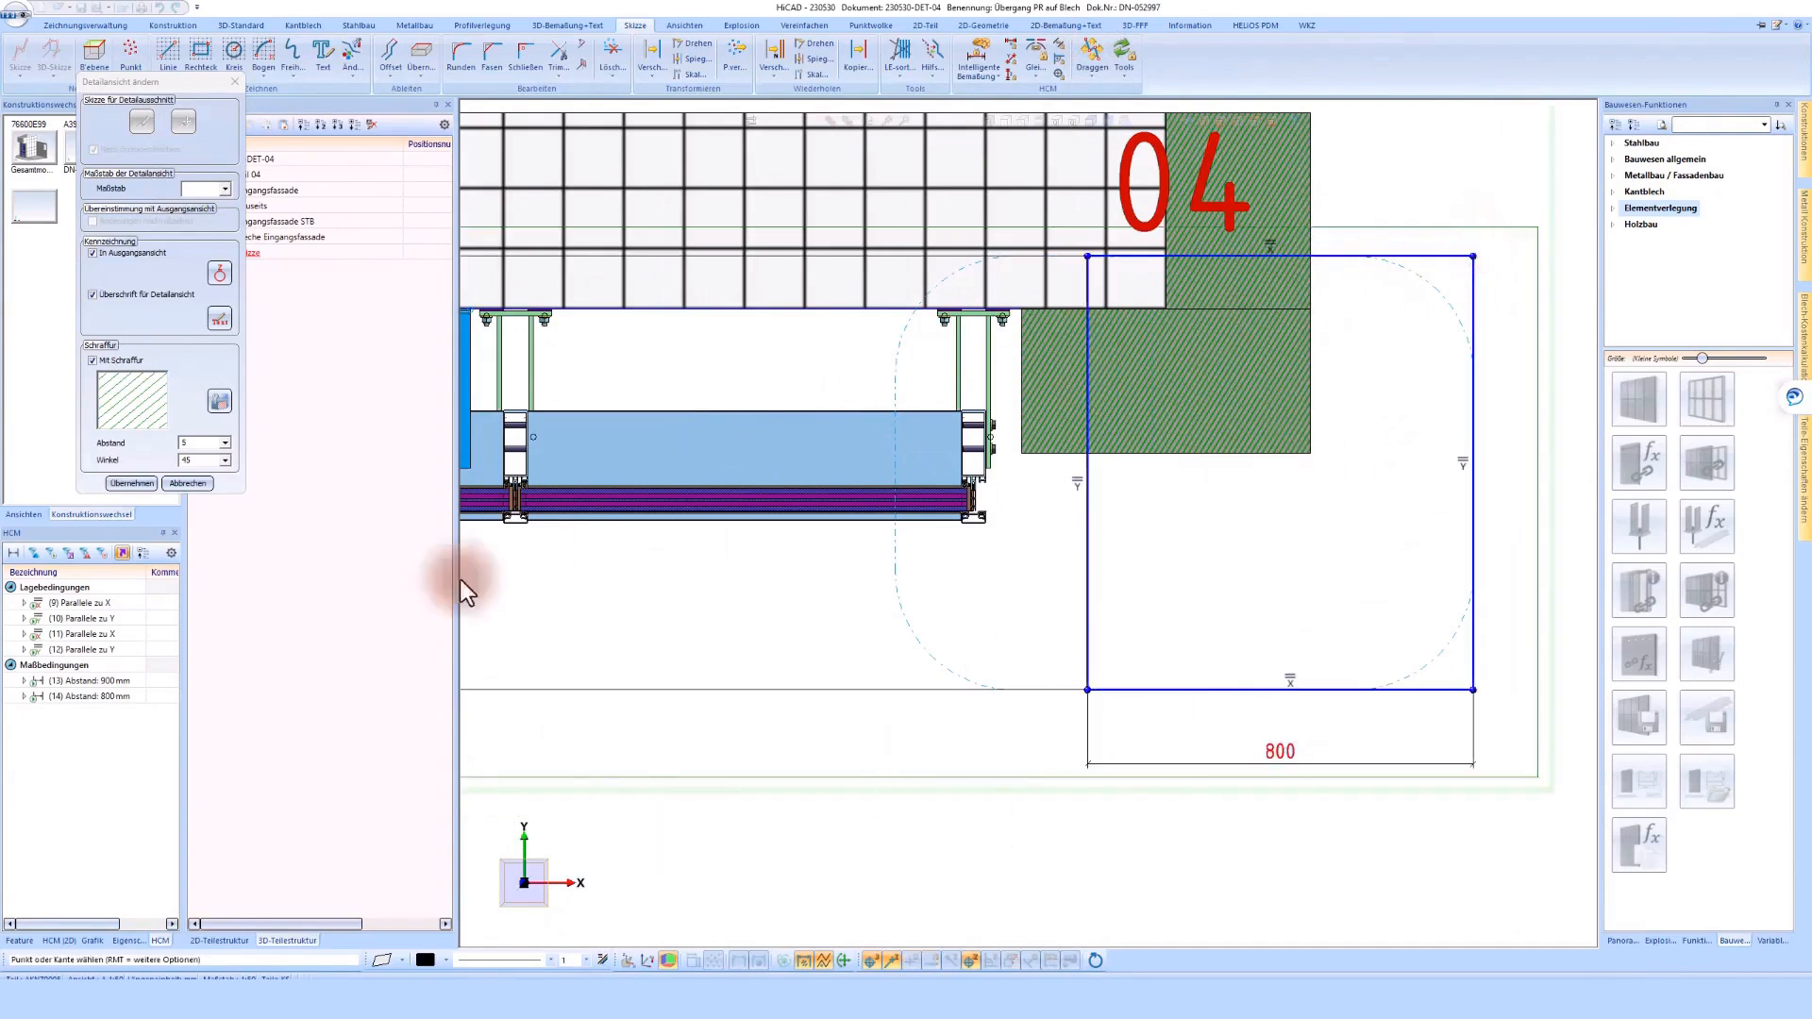
Set the frame's width to 1200 mm and align its left edge with the existing detail 04 outline
double_click(107, 695)
text(120)
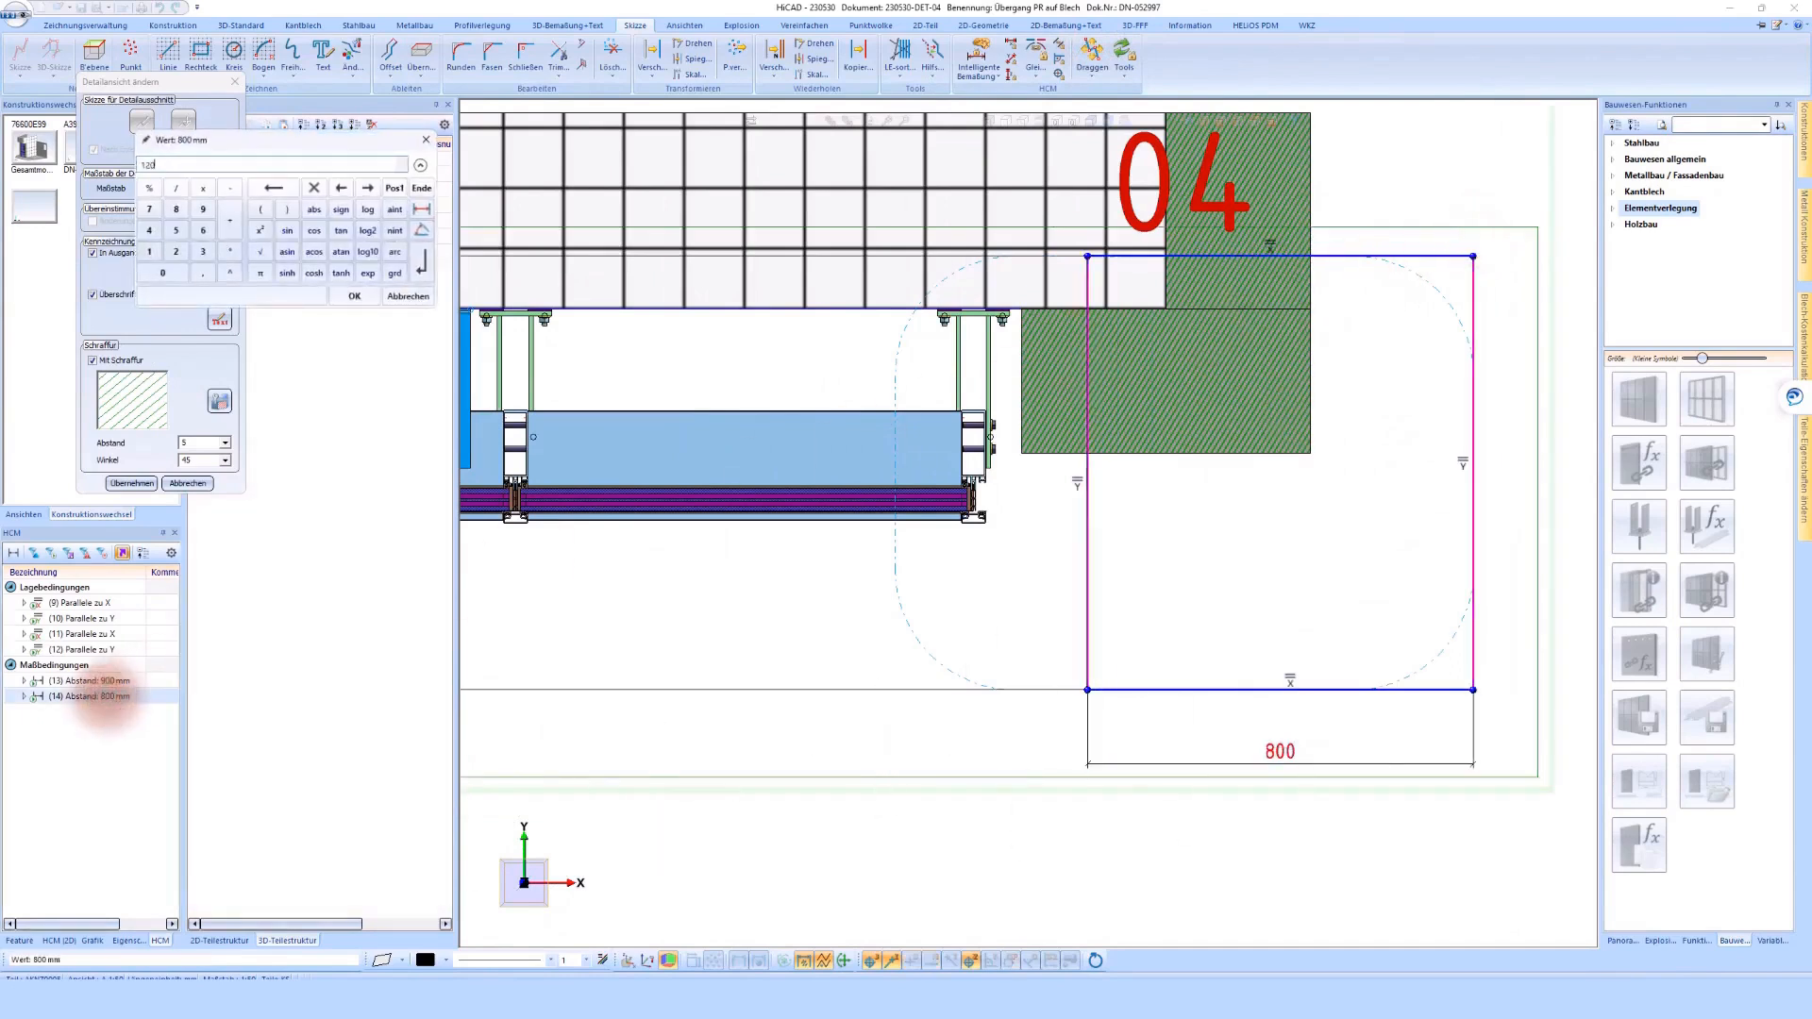
text(0)
key(Return)
click(1104, 59)
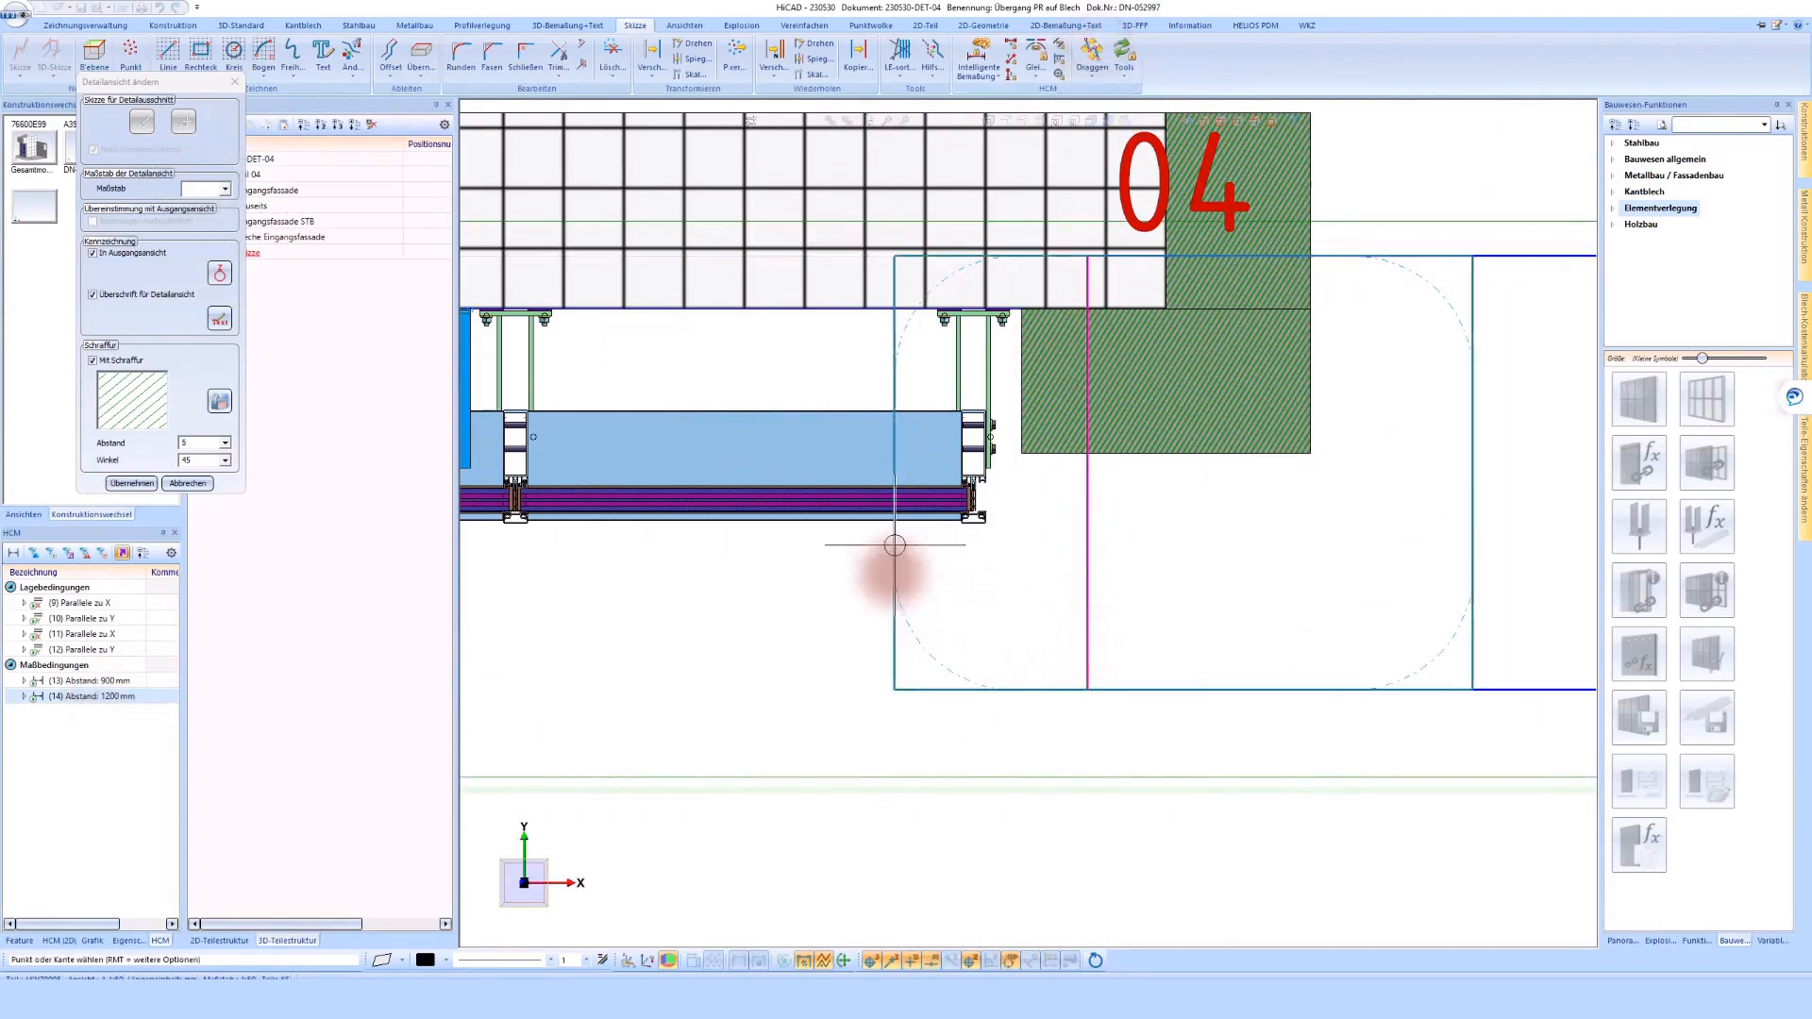
click(893, 573)
scroll(1435, 574, down, 5)
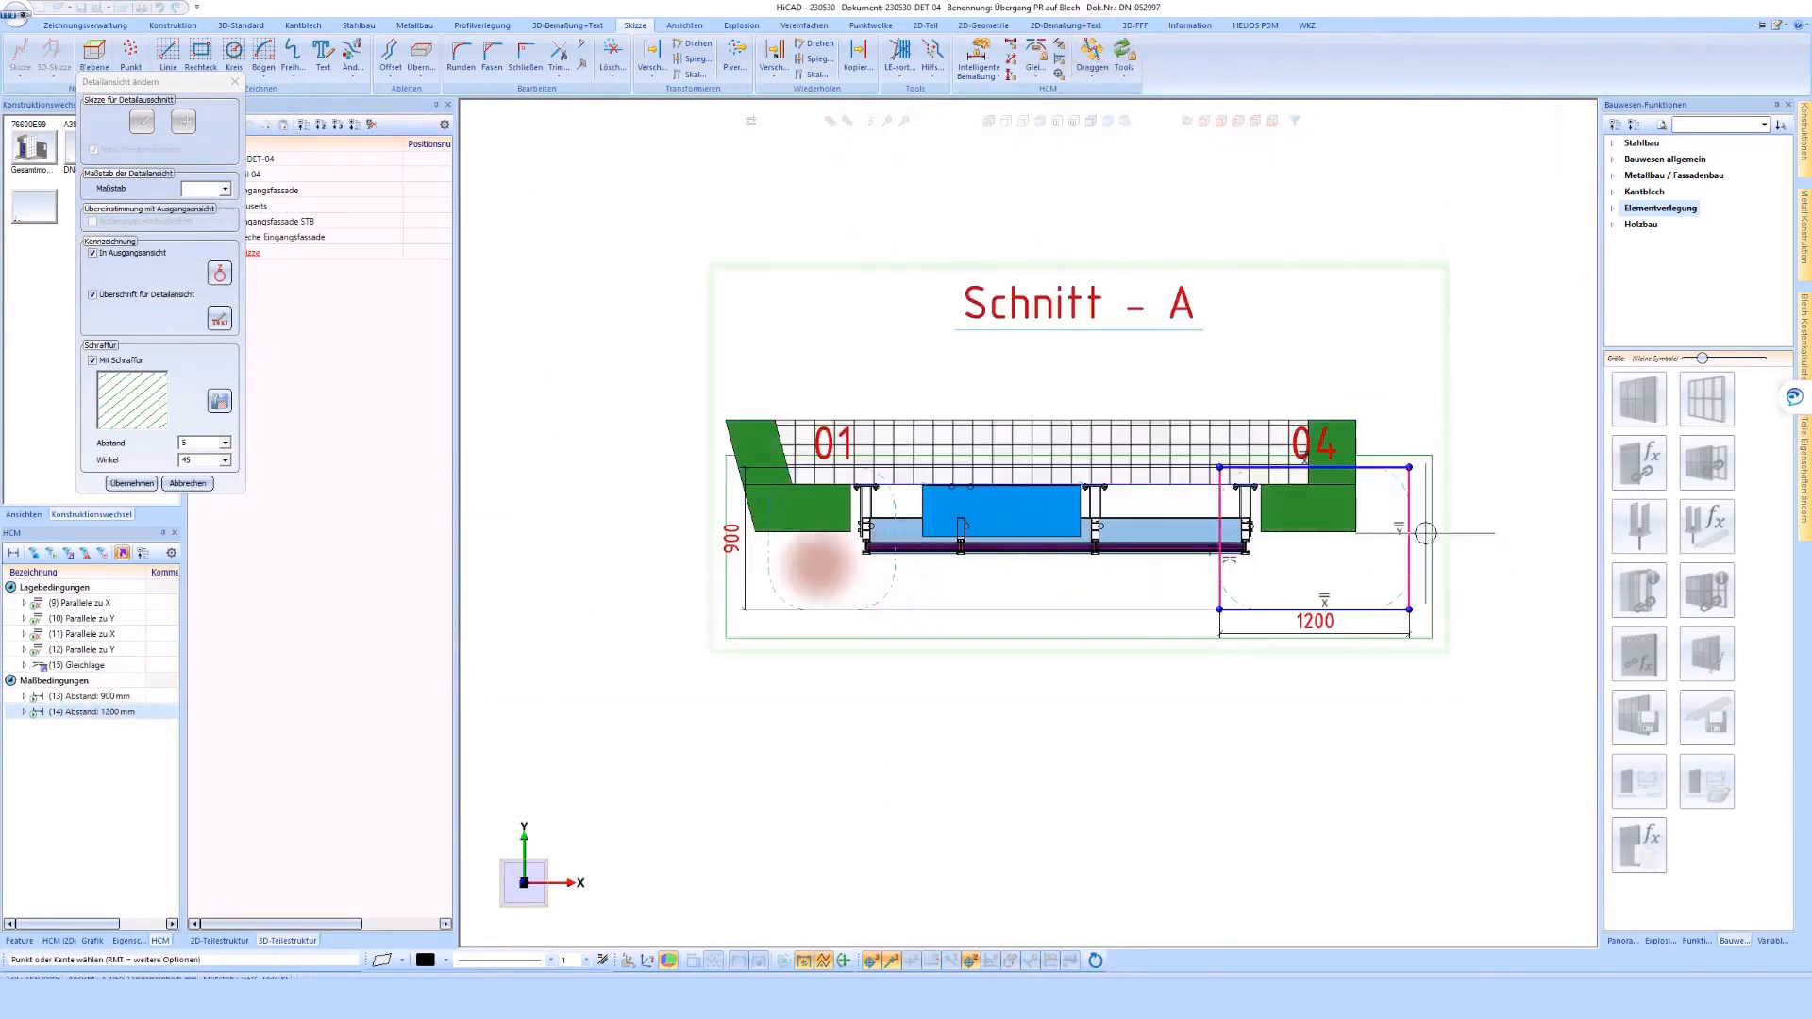
Apply the changed isometric detail view and confirm how dimensions with missing reference points are handled
click(117, 486)
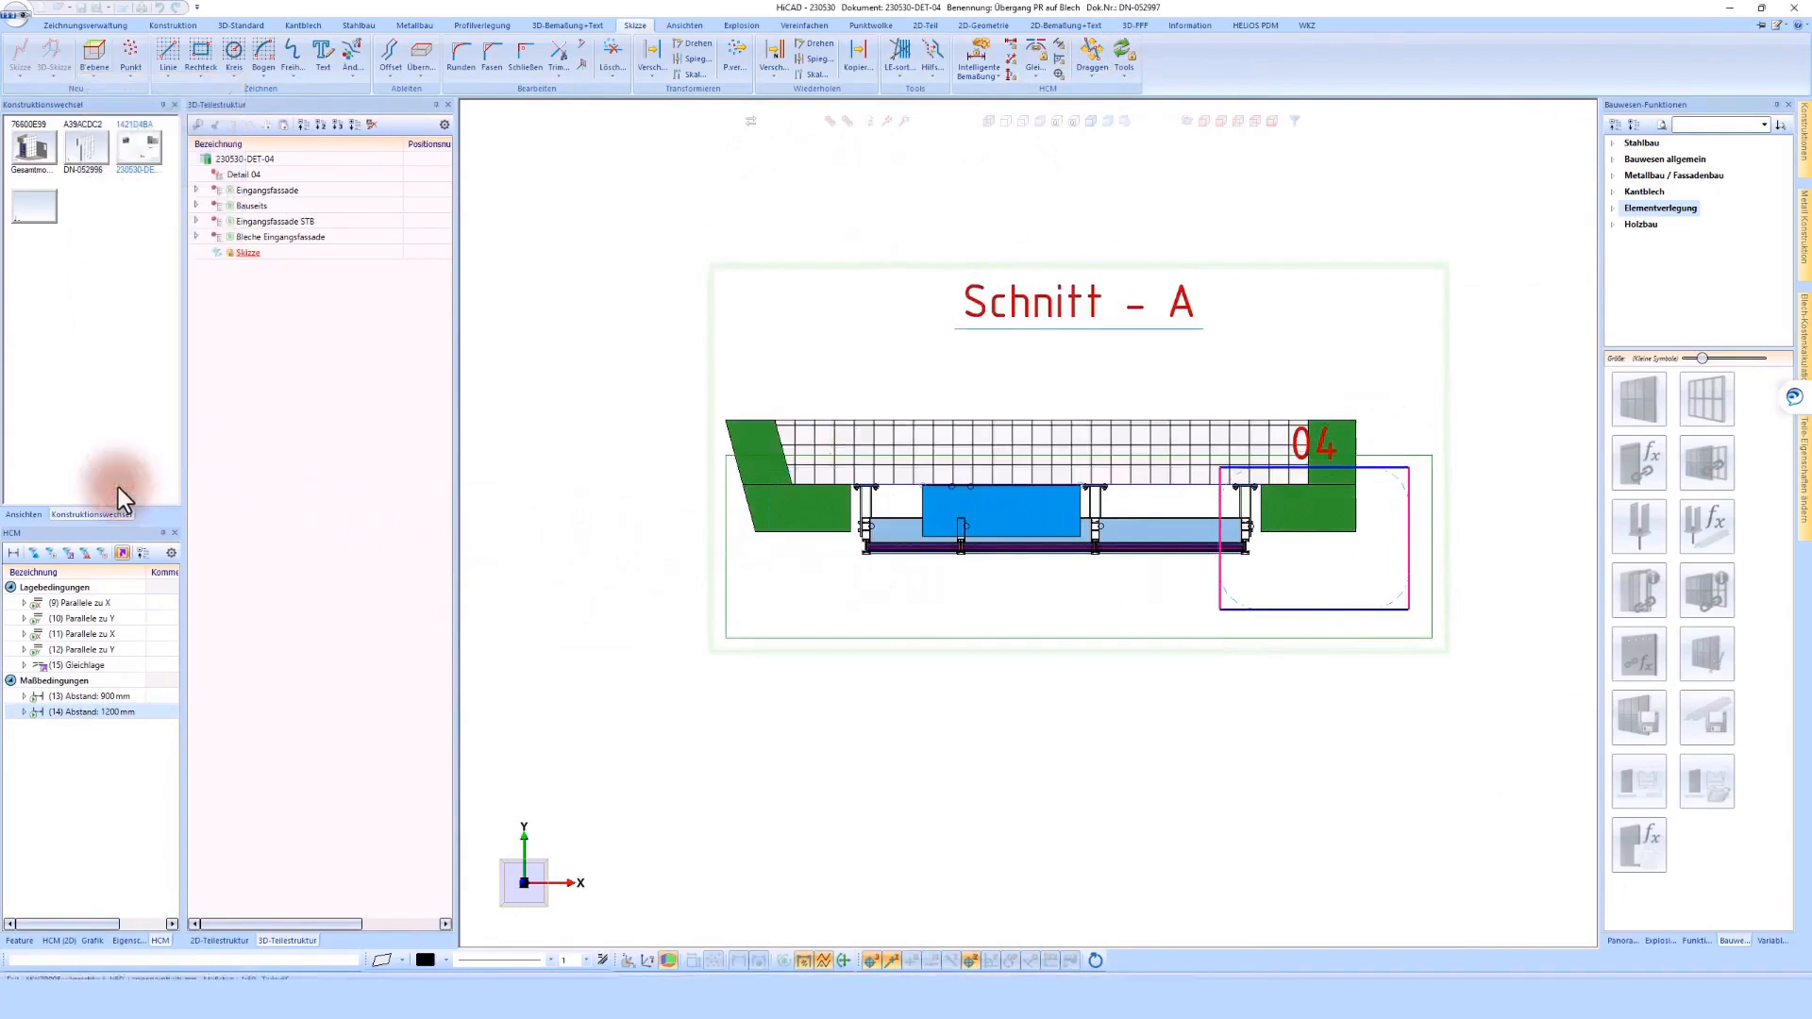
click(1121, 511)
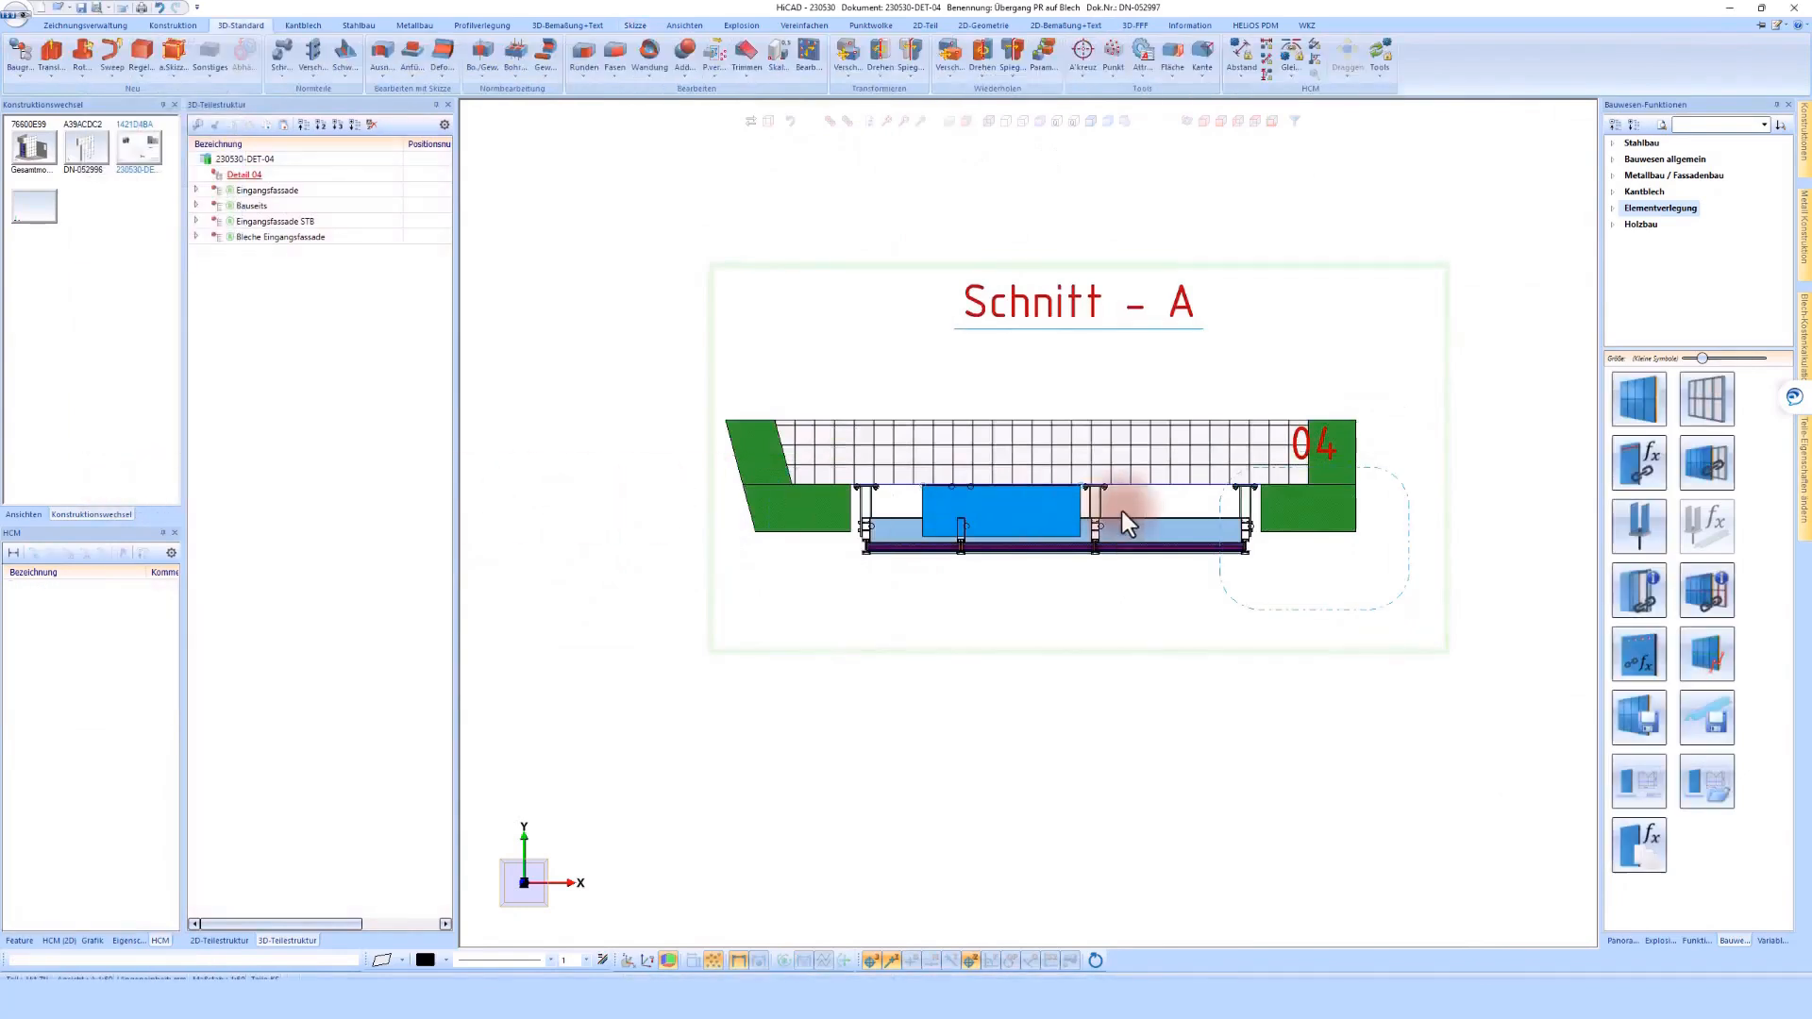
click(797, 597)
click(949, 648)
Place the isometric Detail - 04 view in the sheet's upper left area and shift the detail section slightly upward
scroll(946, 653, down, 5)
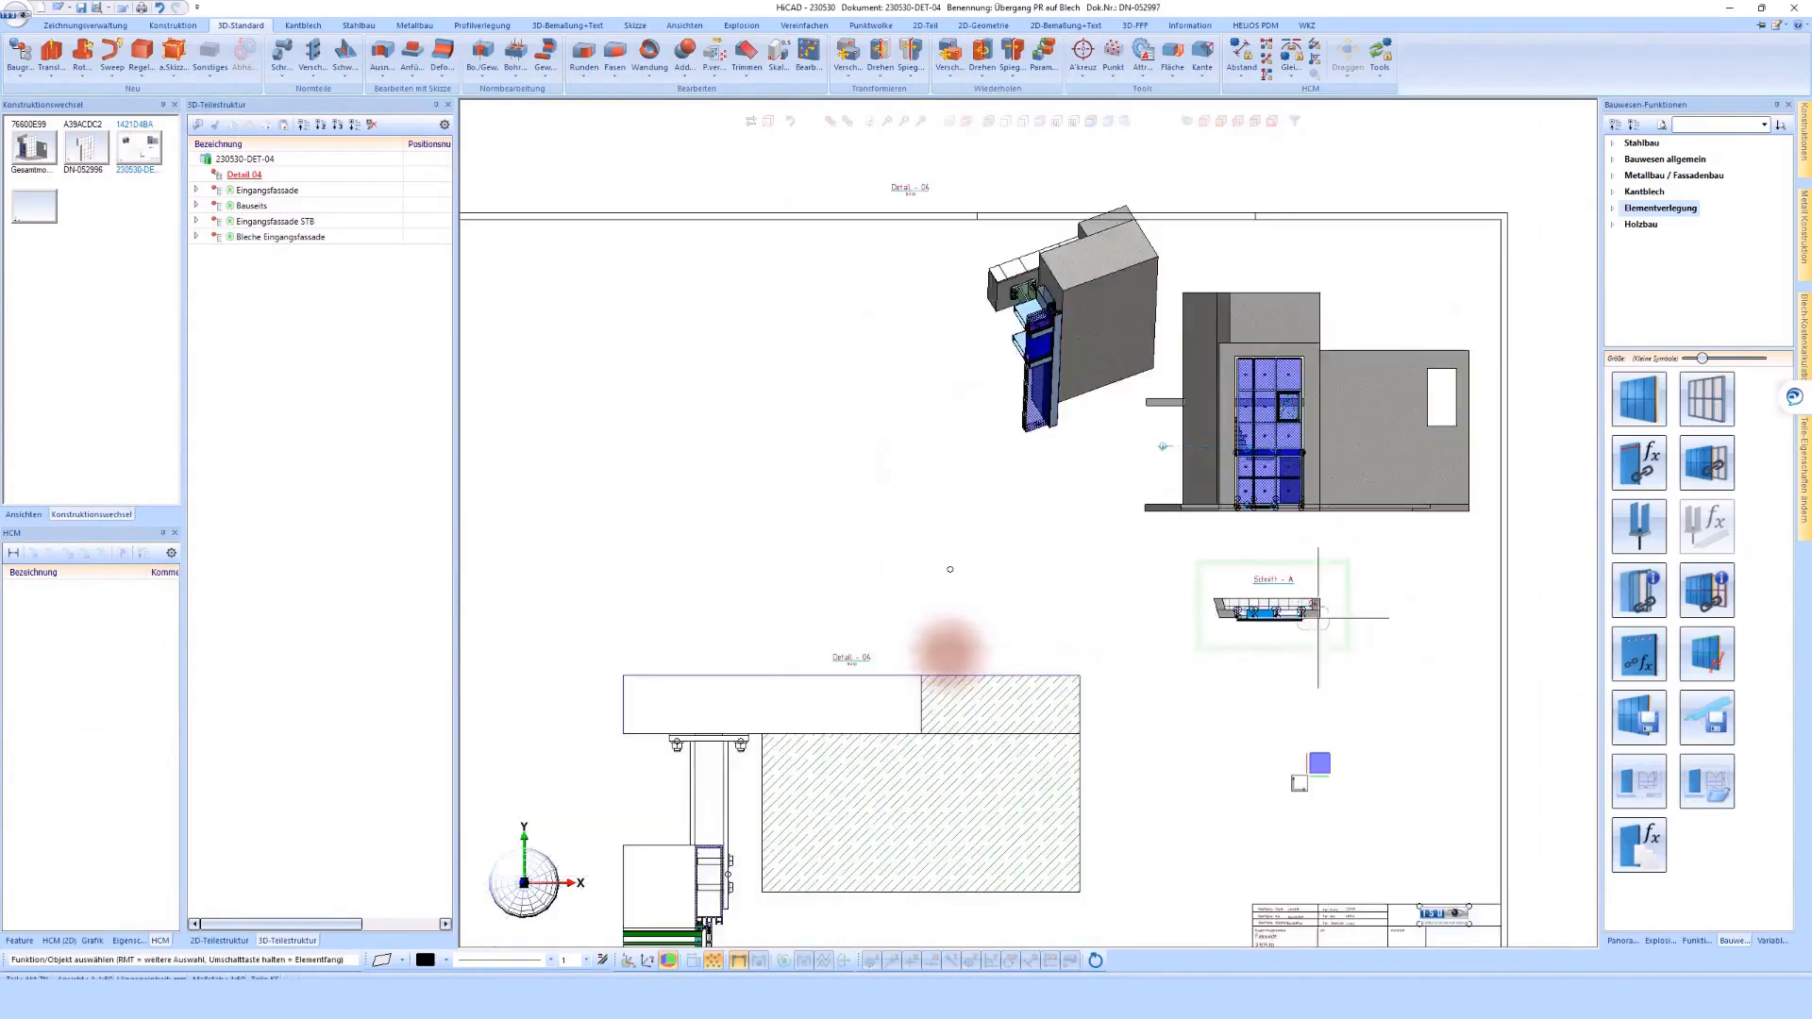
scroll(1132, 485, down, 3)
scroll(1233, 433, up, 3)
drag(1055, 545, 969, 525)
scroll(843, 566, up, 3)
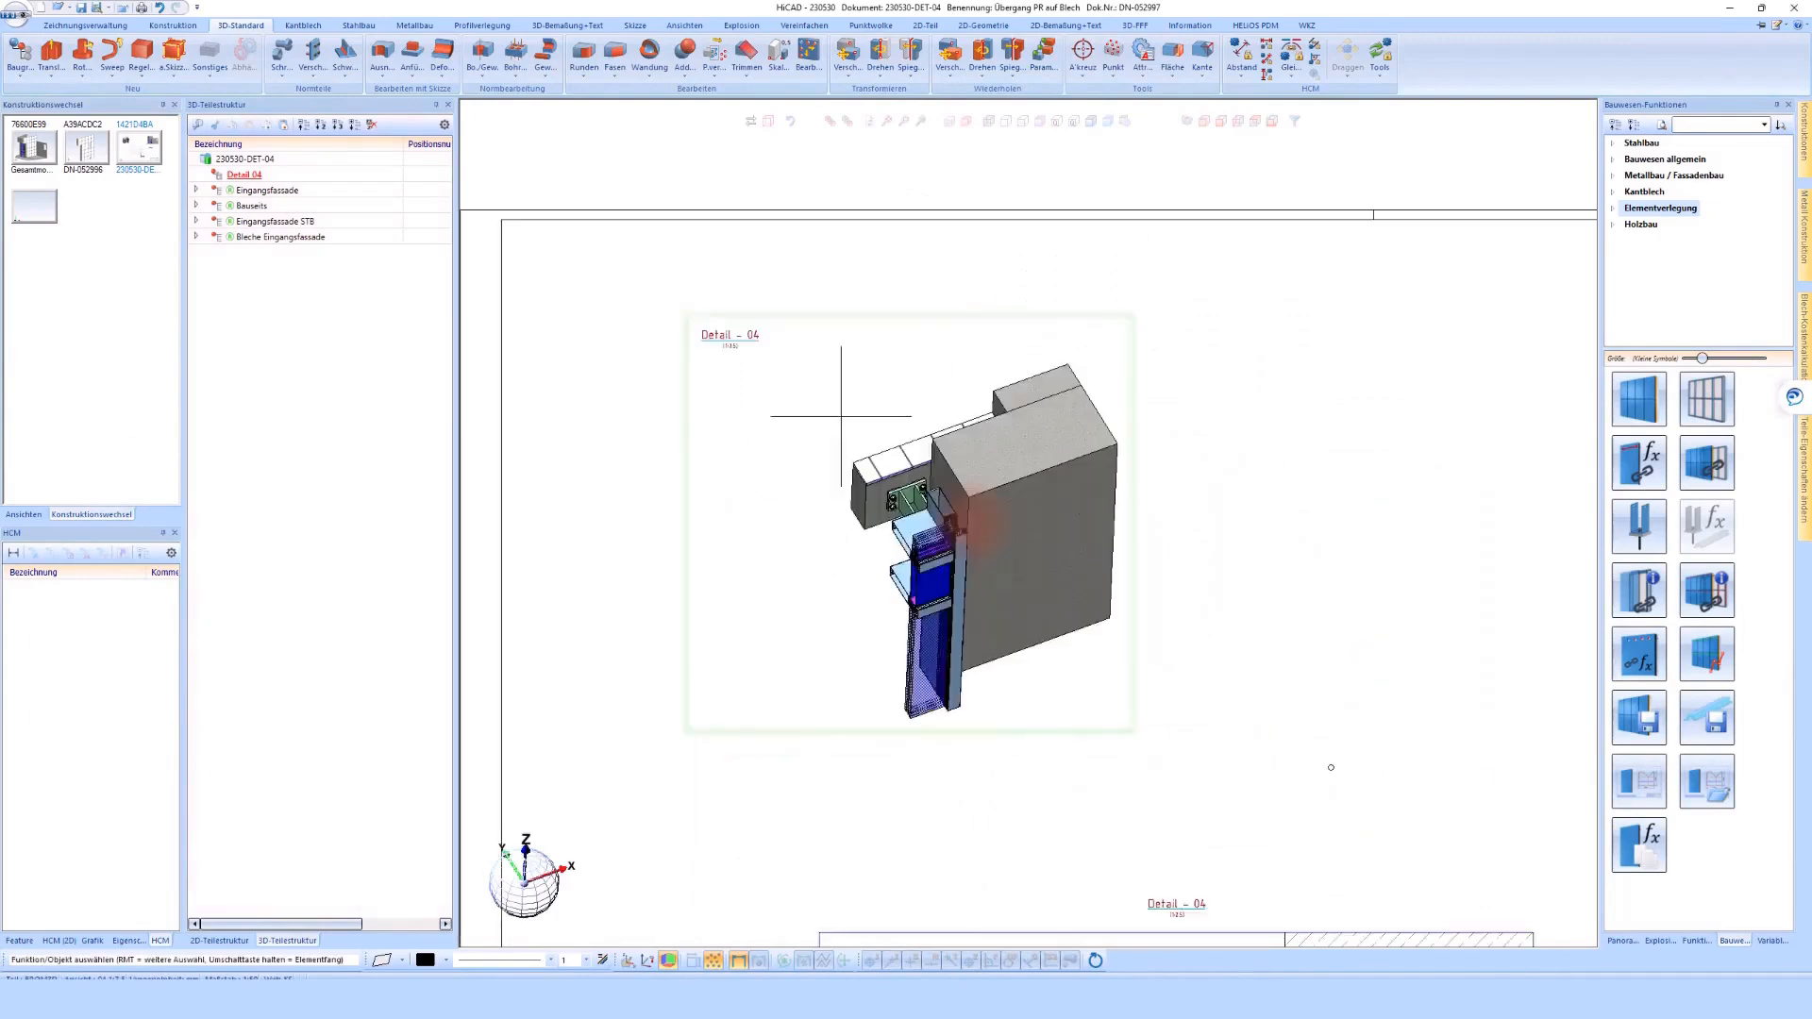
scroll(802, 376, down, 5)
scroll(892, 521, up, 2)
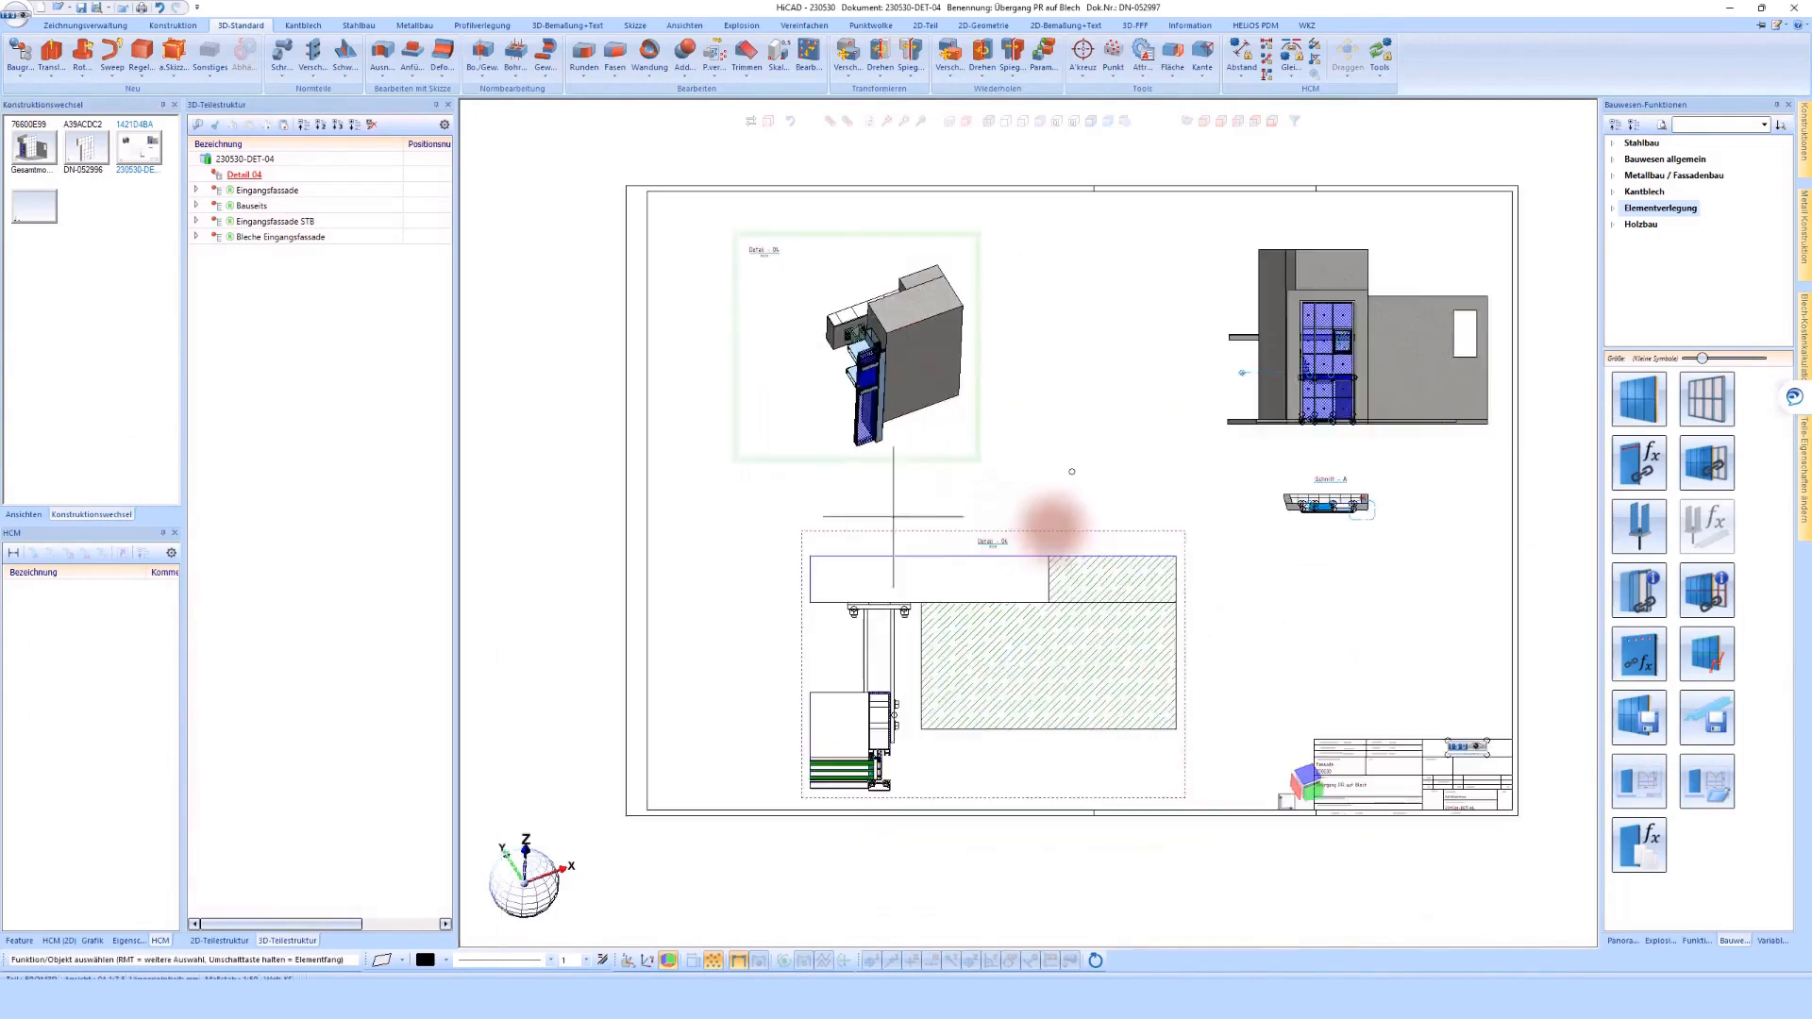
drag(1078, 527, 1077, 507)
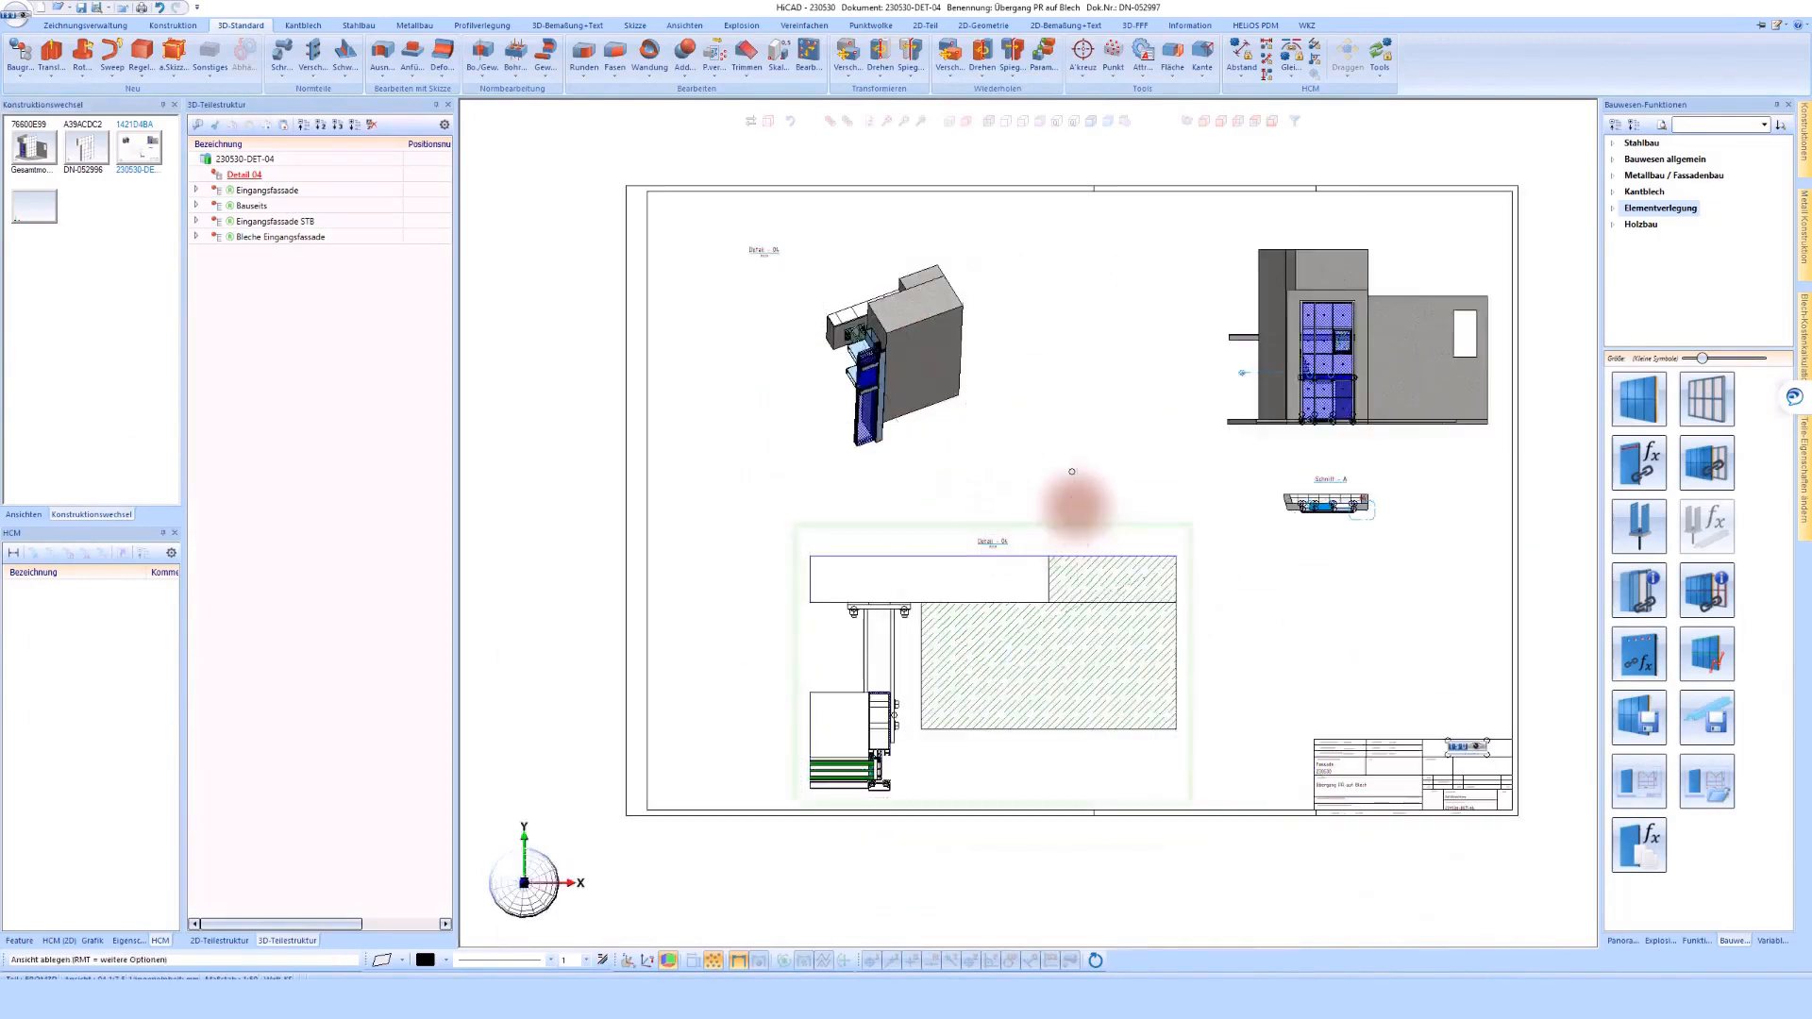
click(1076, 507)
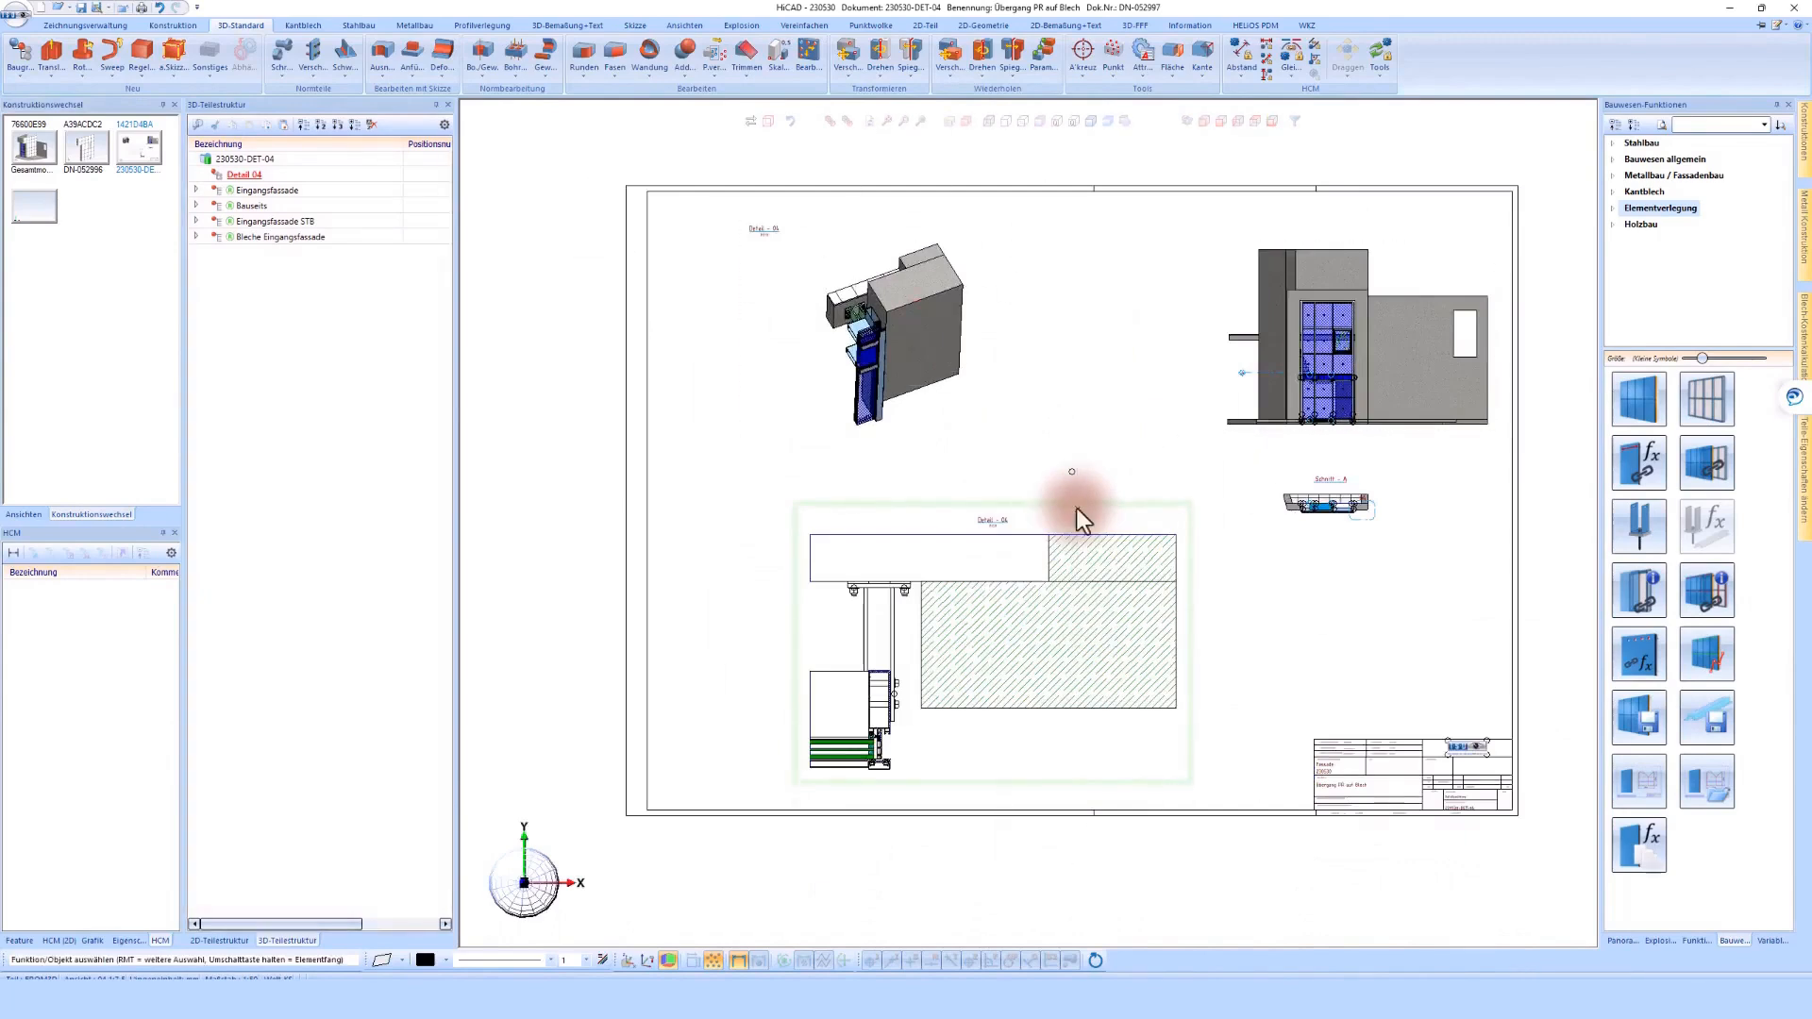
Find the assembly Blechfassade seitlich in project 230530 and load it from the database into the active detail
click(195, 238)
click(196, 236)
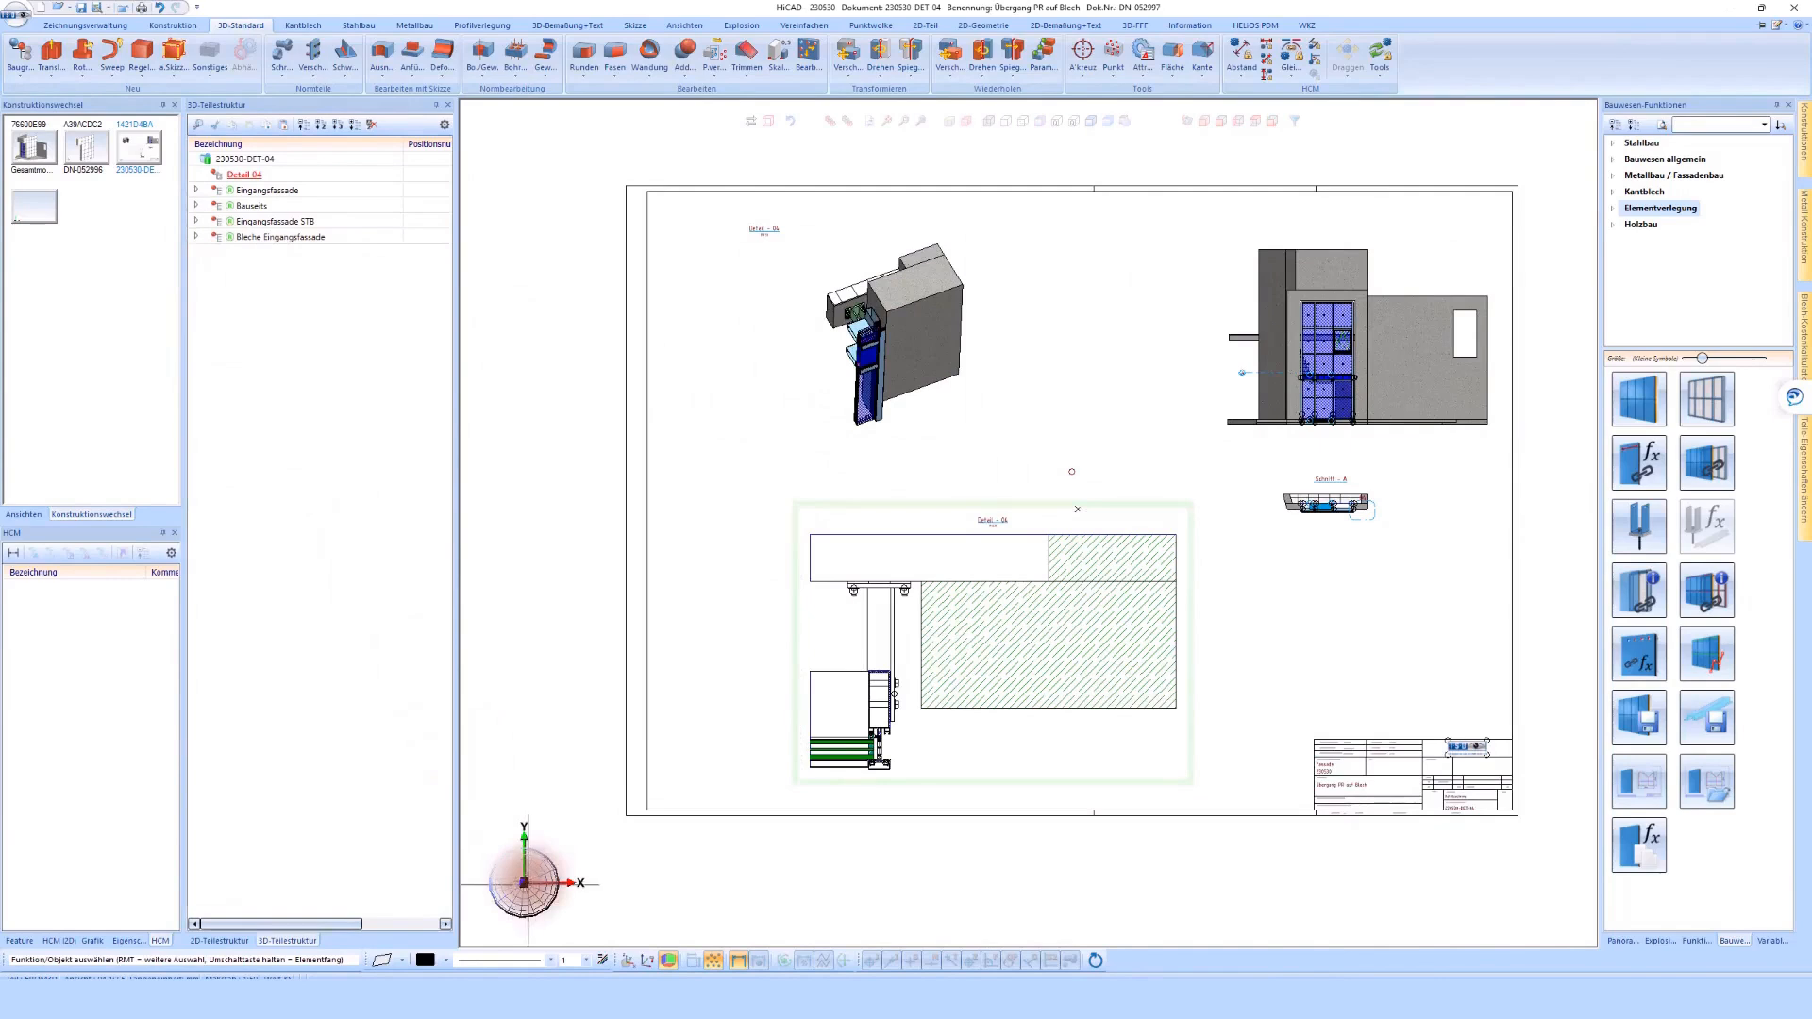
right_click(689, 433)
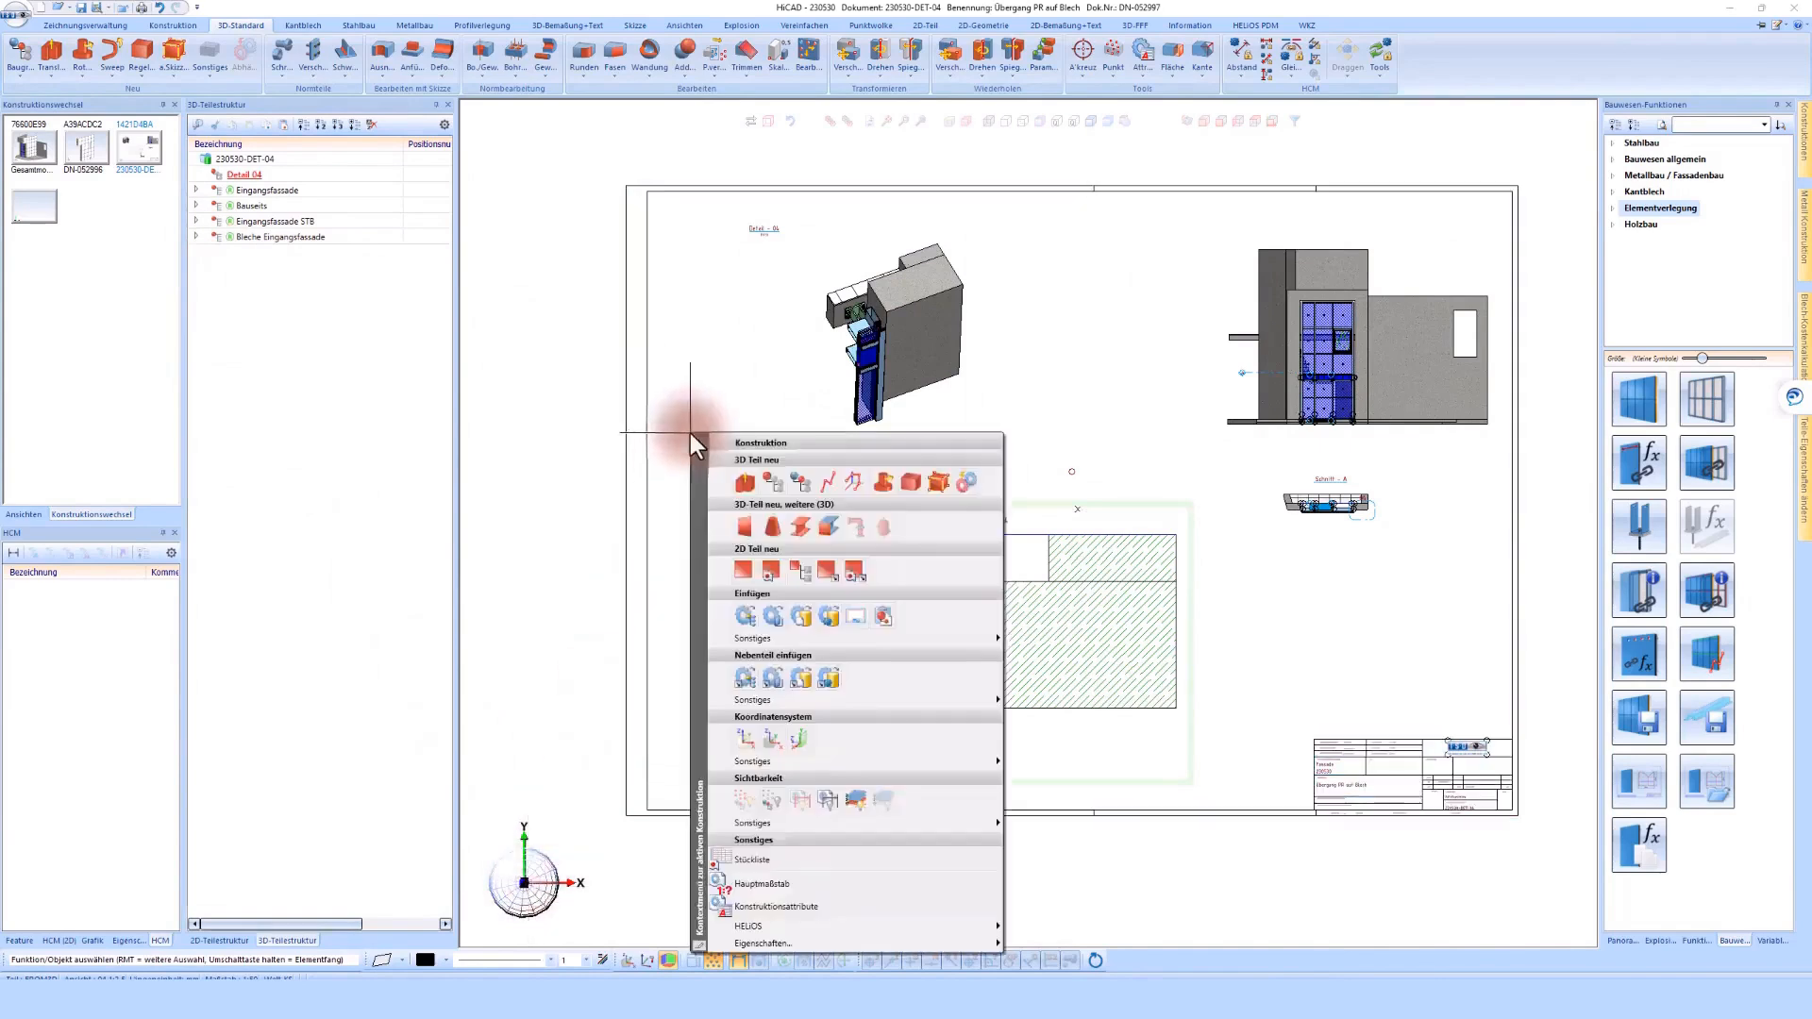
click(825, 619)
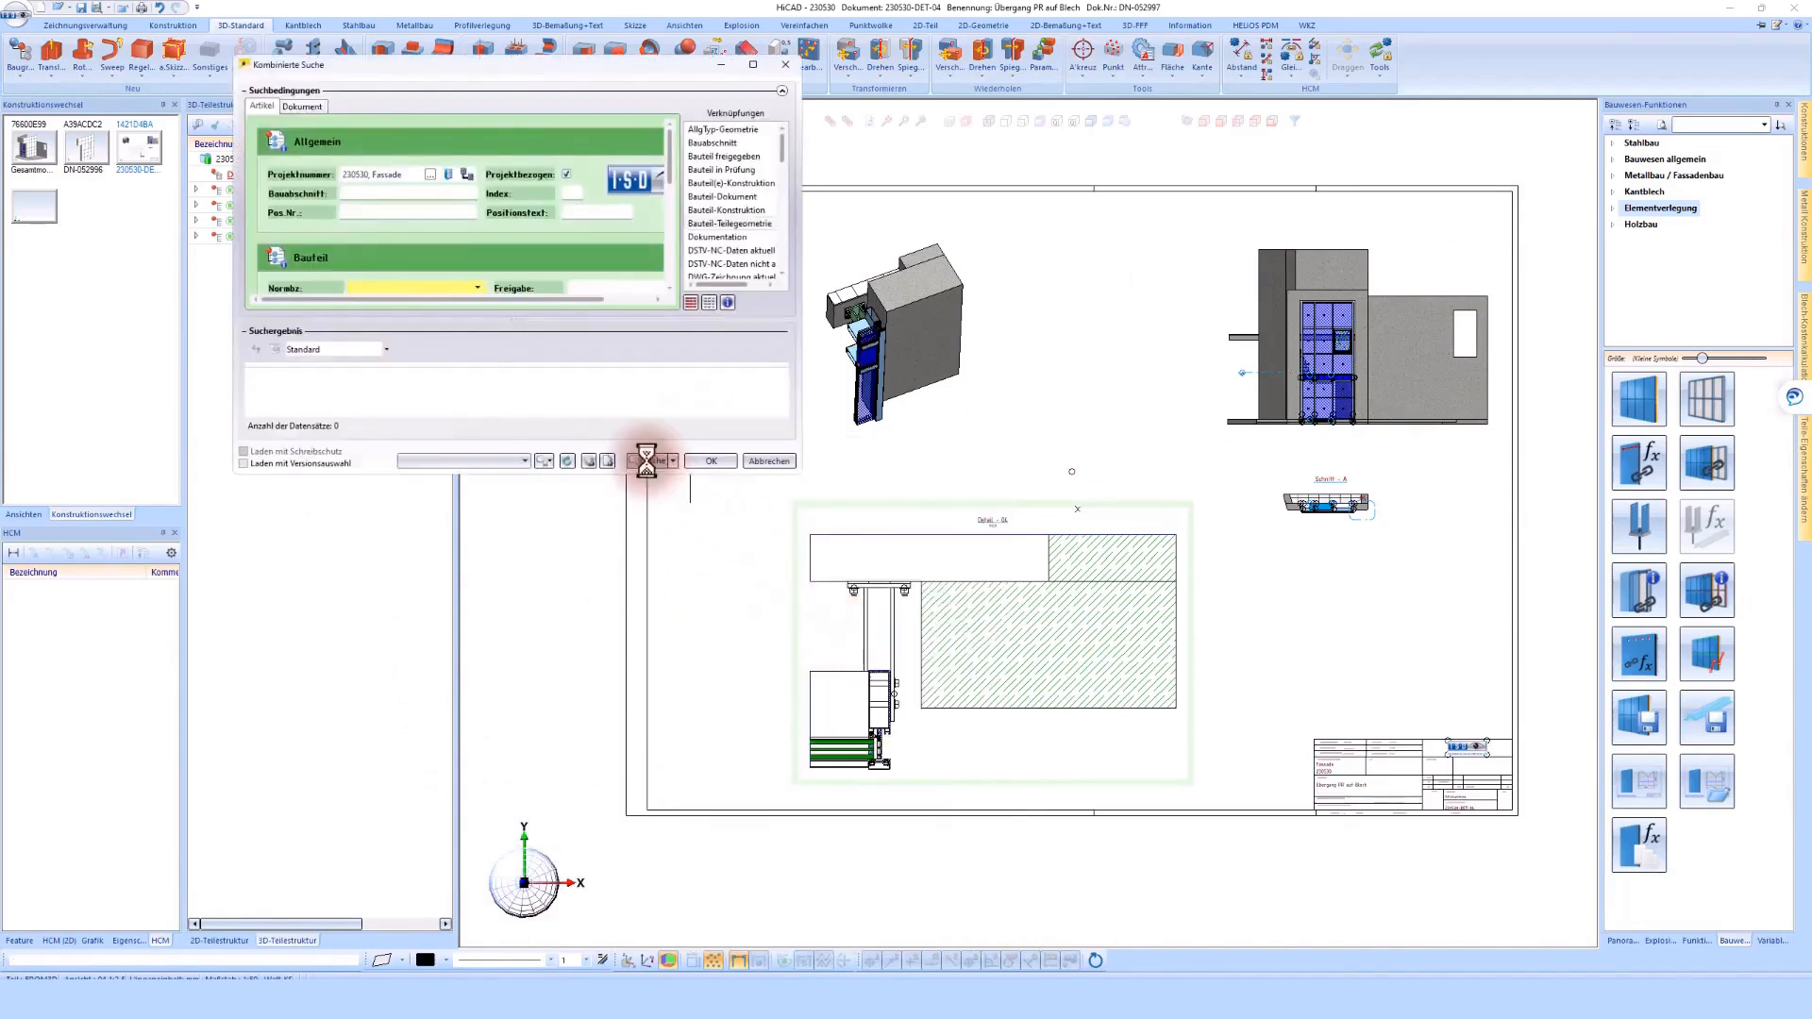
drag(587, 475, 585, 631)
click(436, 554)
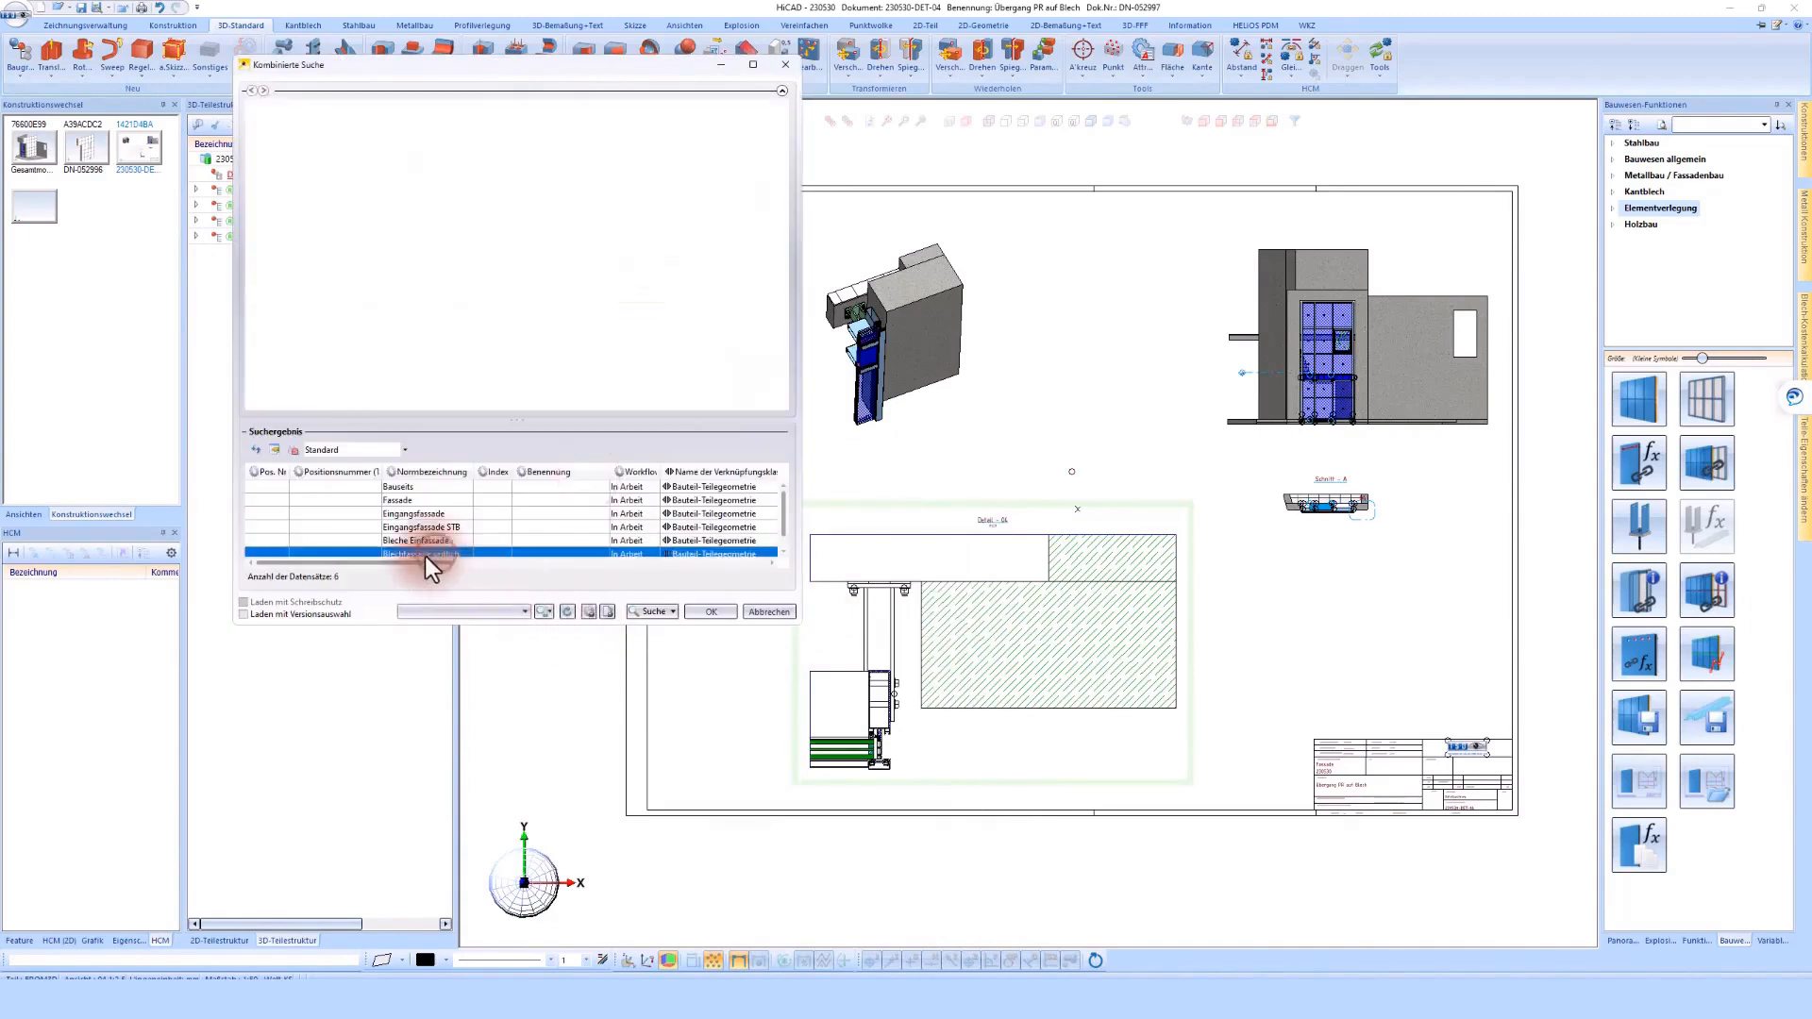
click(783, 551)
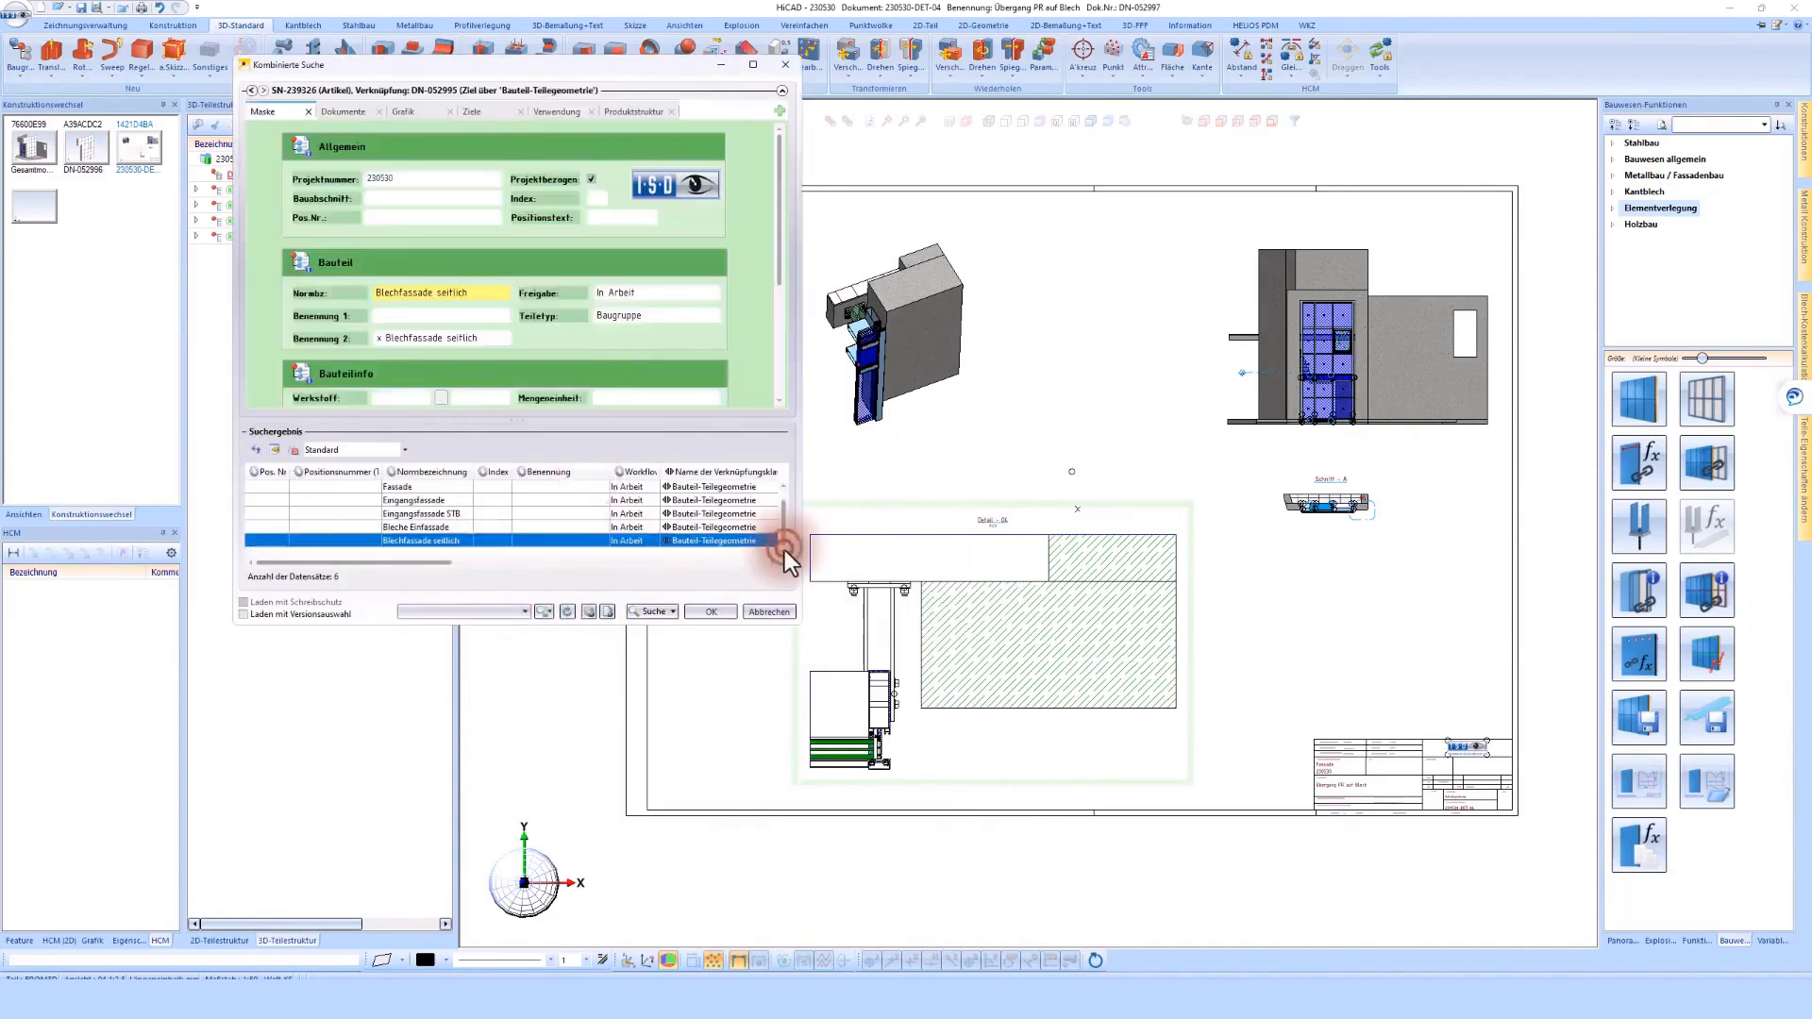
click(708, 610)
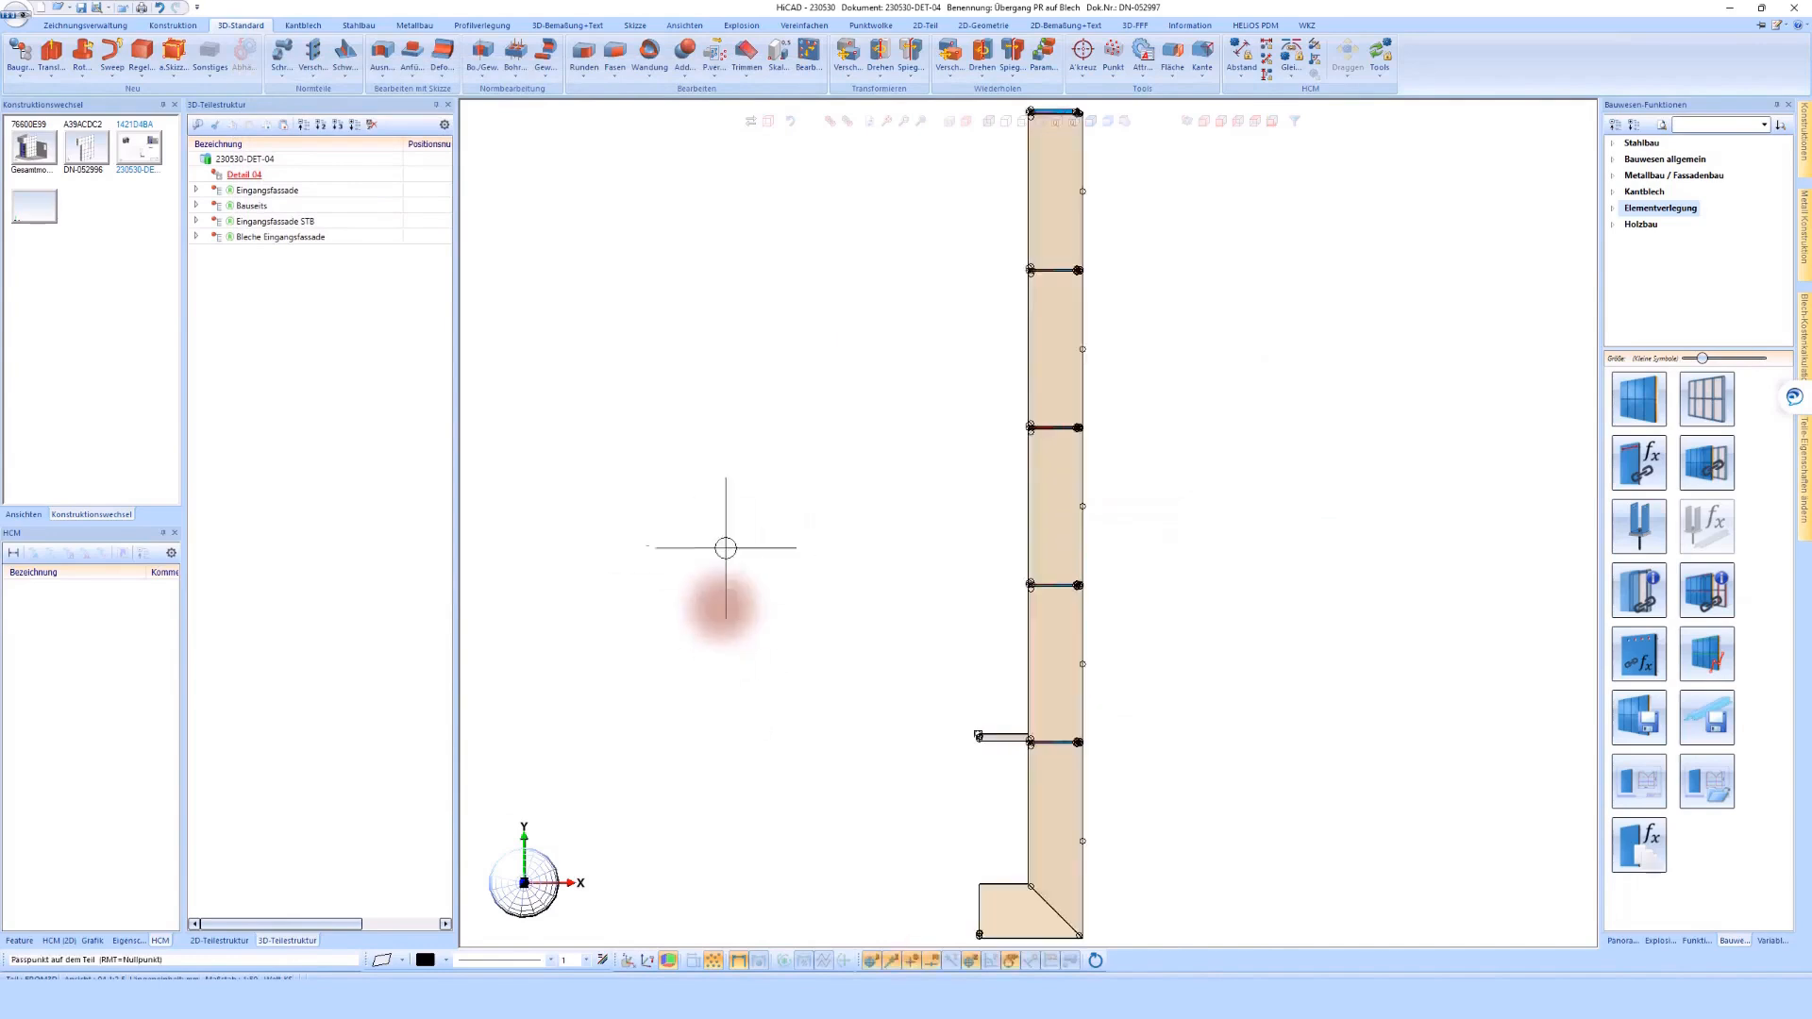
Place the Blechfassade seitlich assembly with its zero point on the drawing's zero point and update the sheet's views
right_click(682, 529)
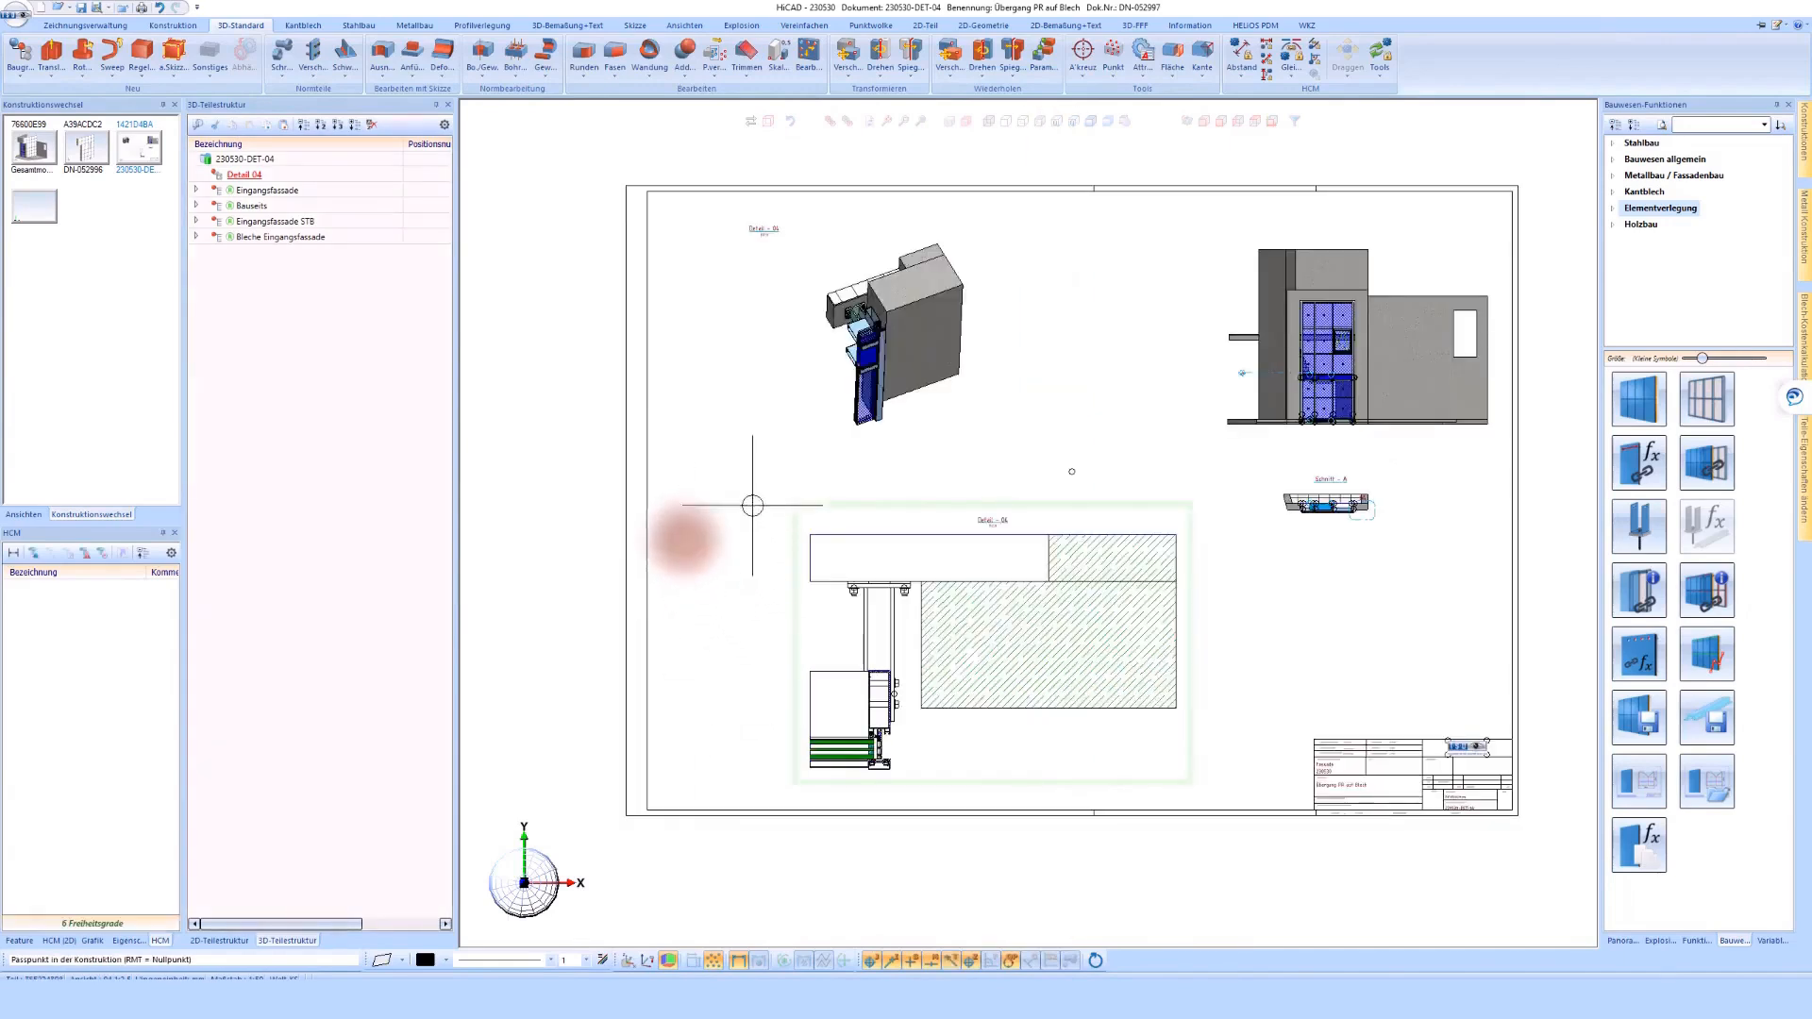
right_click(709, 451)
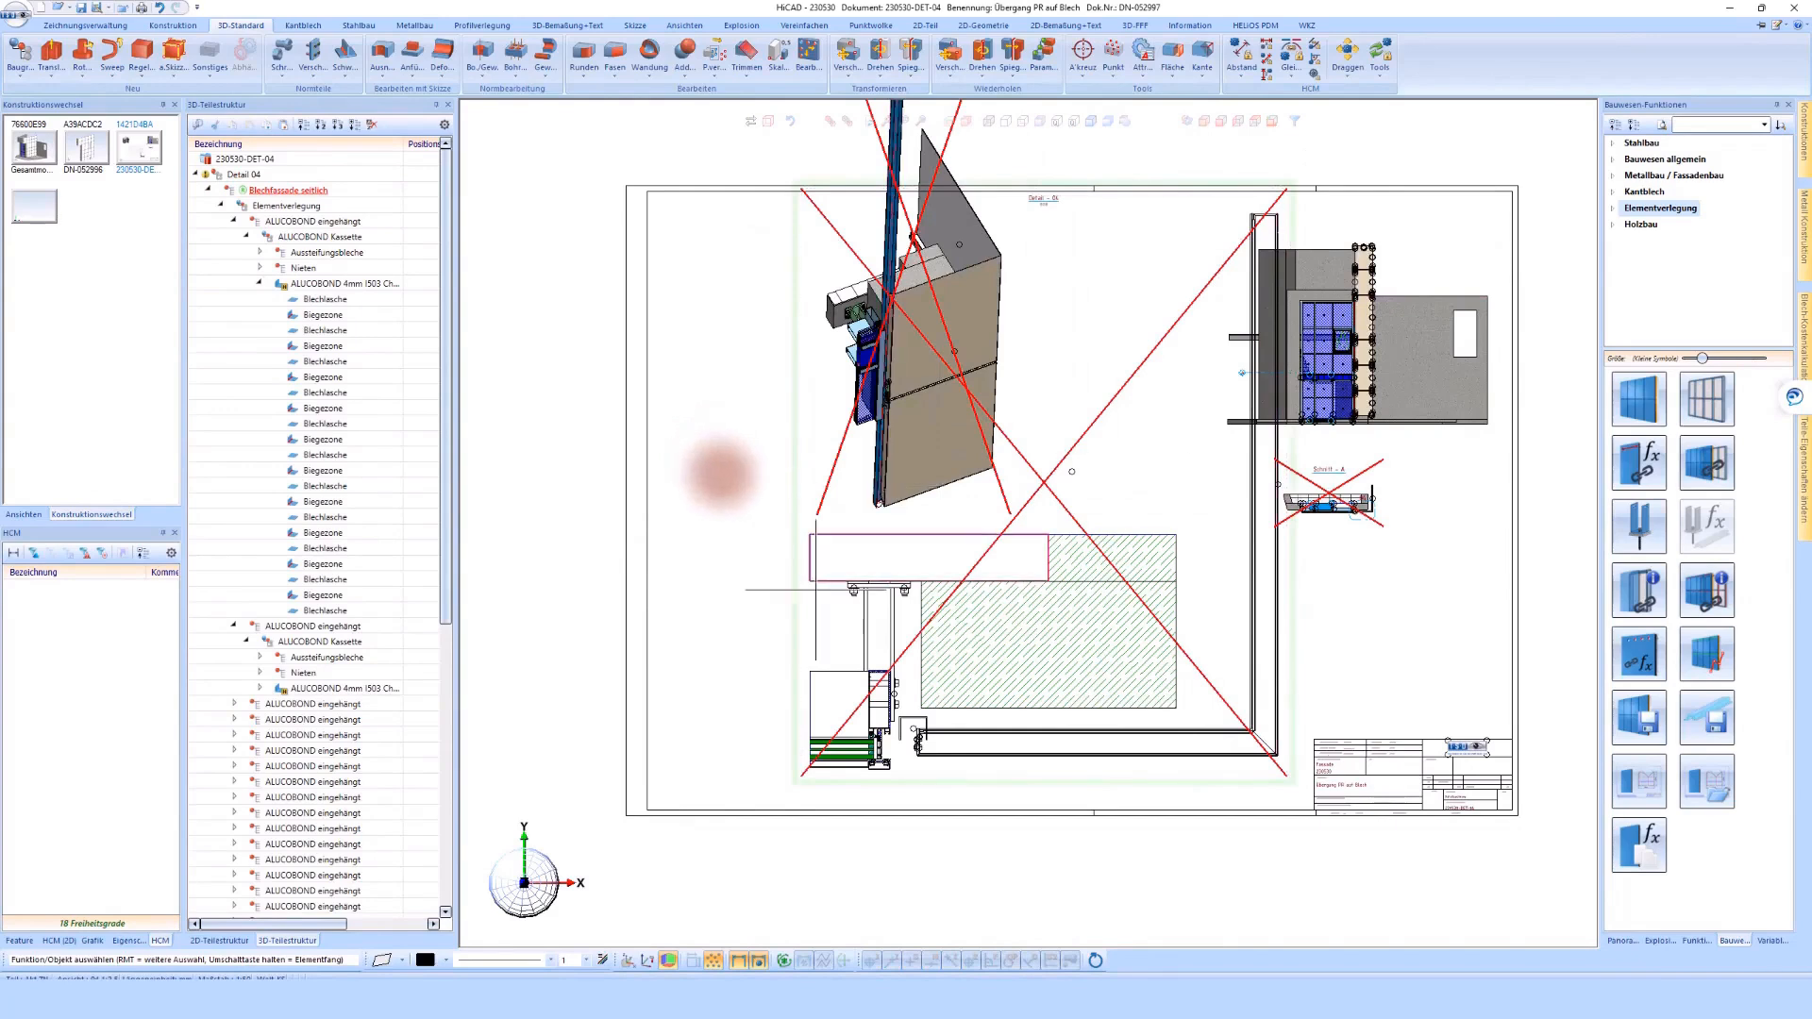
right_click(779, 598)
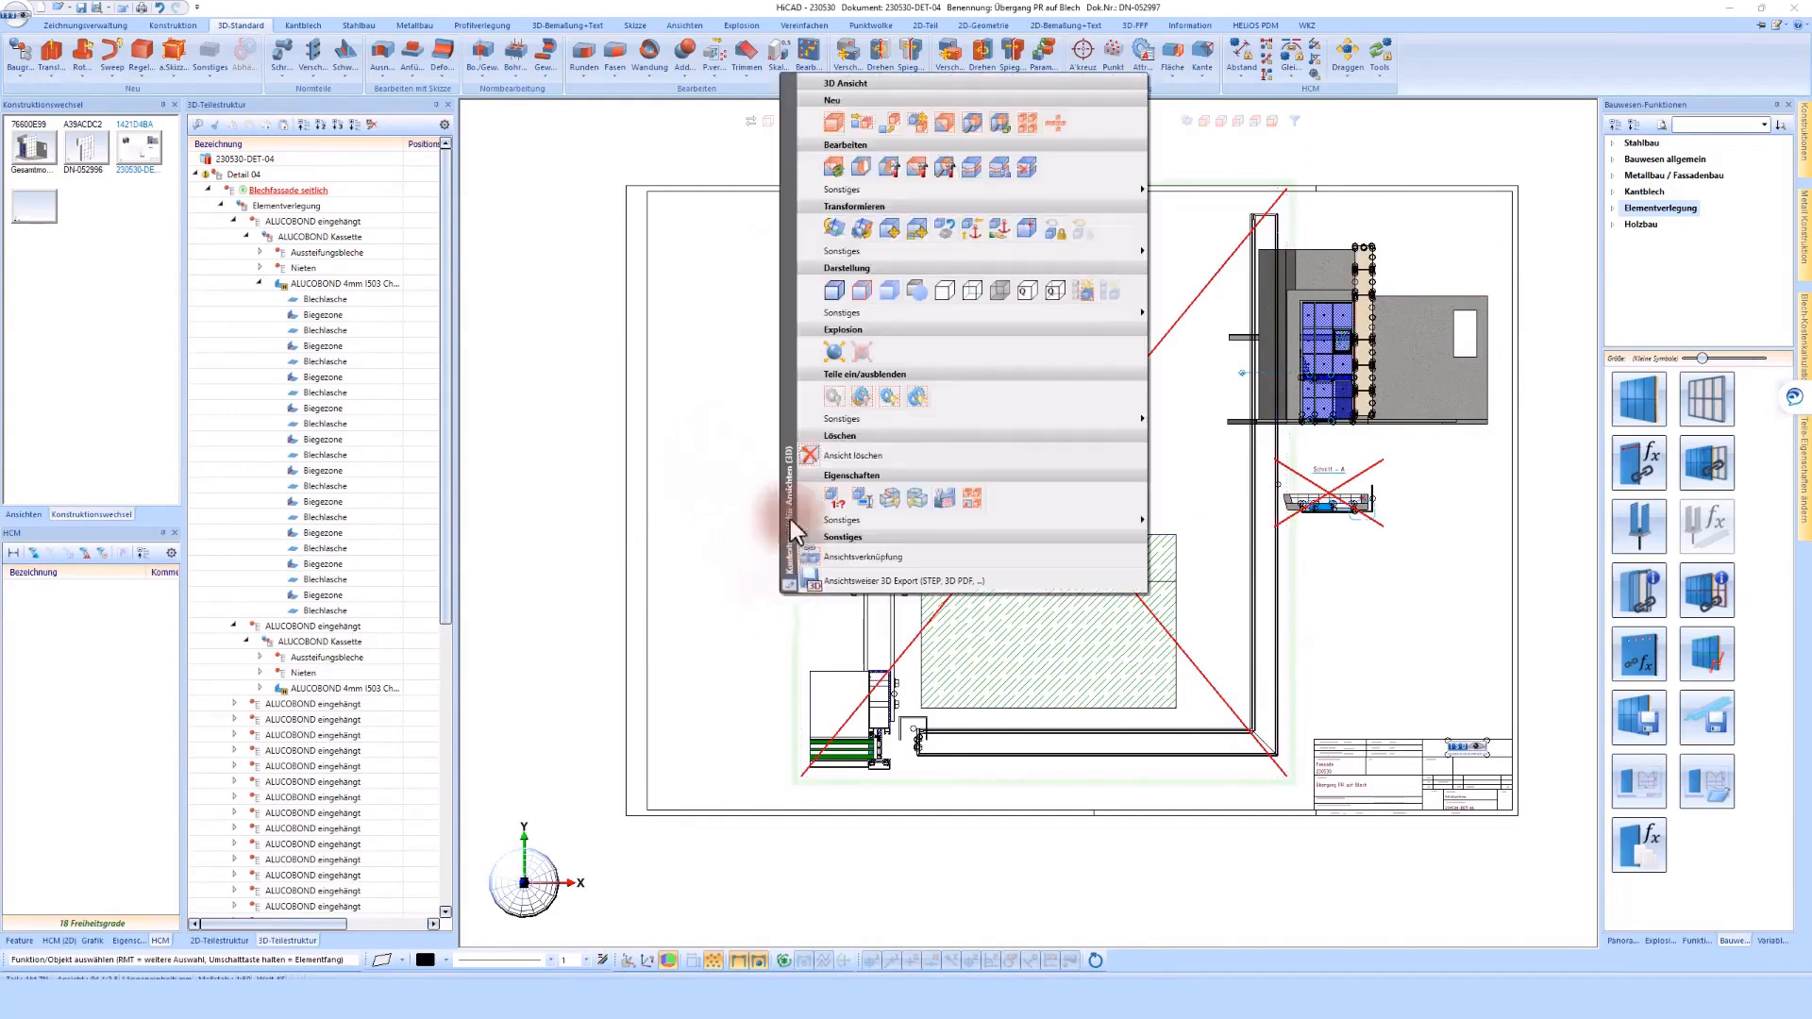
click(834, 169)
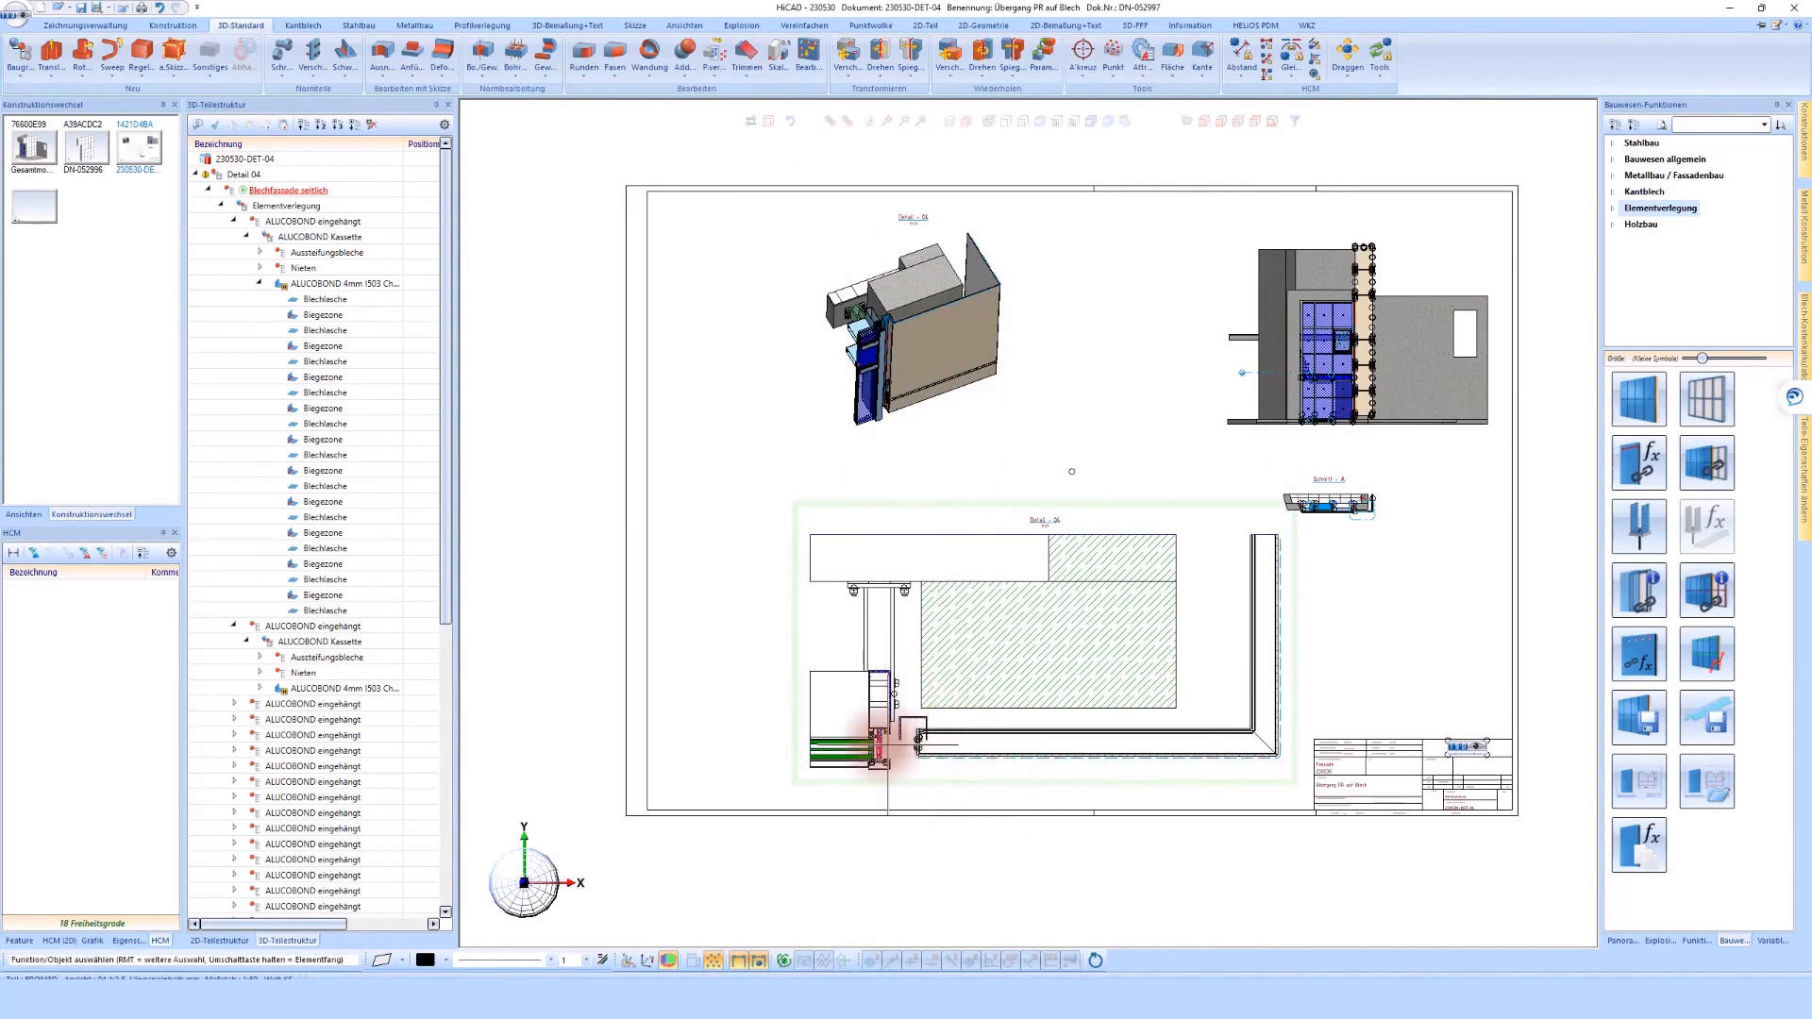
Examine the gap between the facade's edge profile and the side cladding in the Detail - 04 section
scroll(934, 793, up, 4)
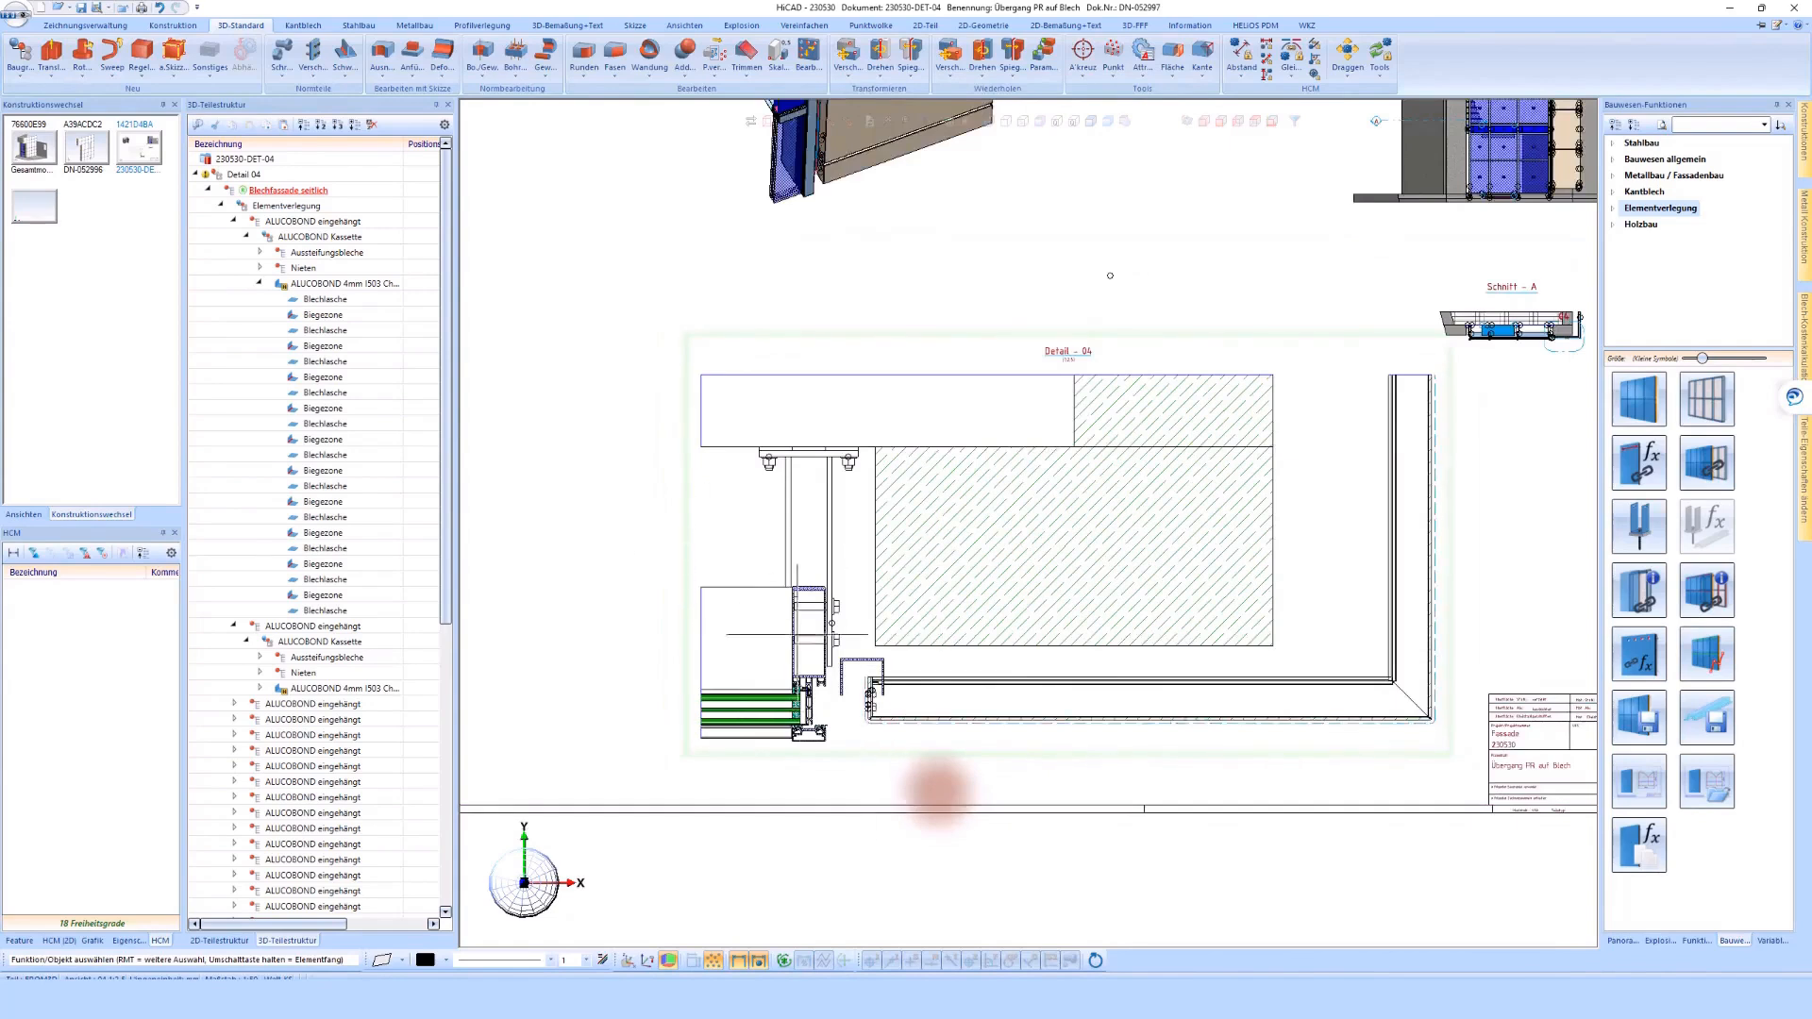
scroll(934, 791, up, 2)
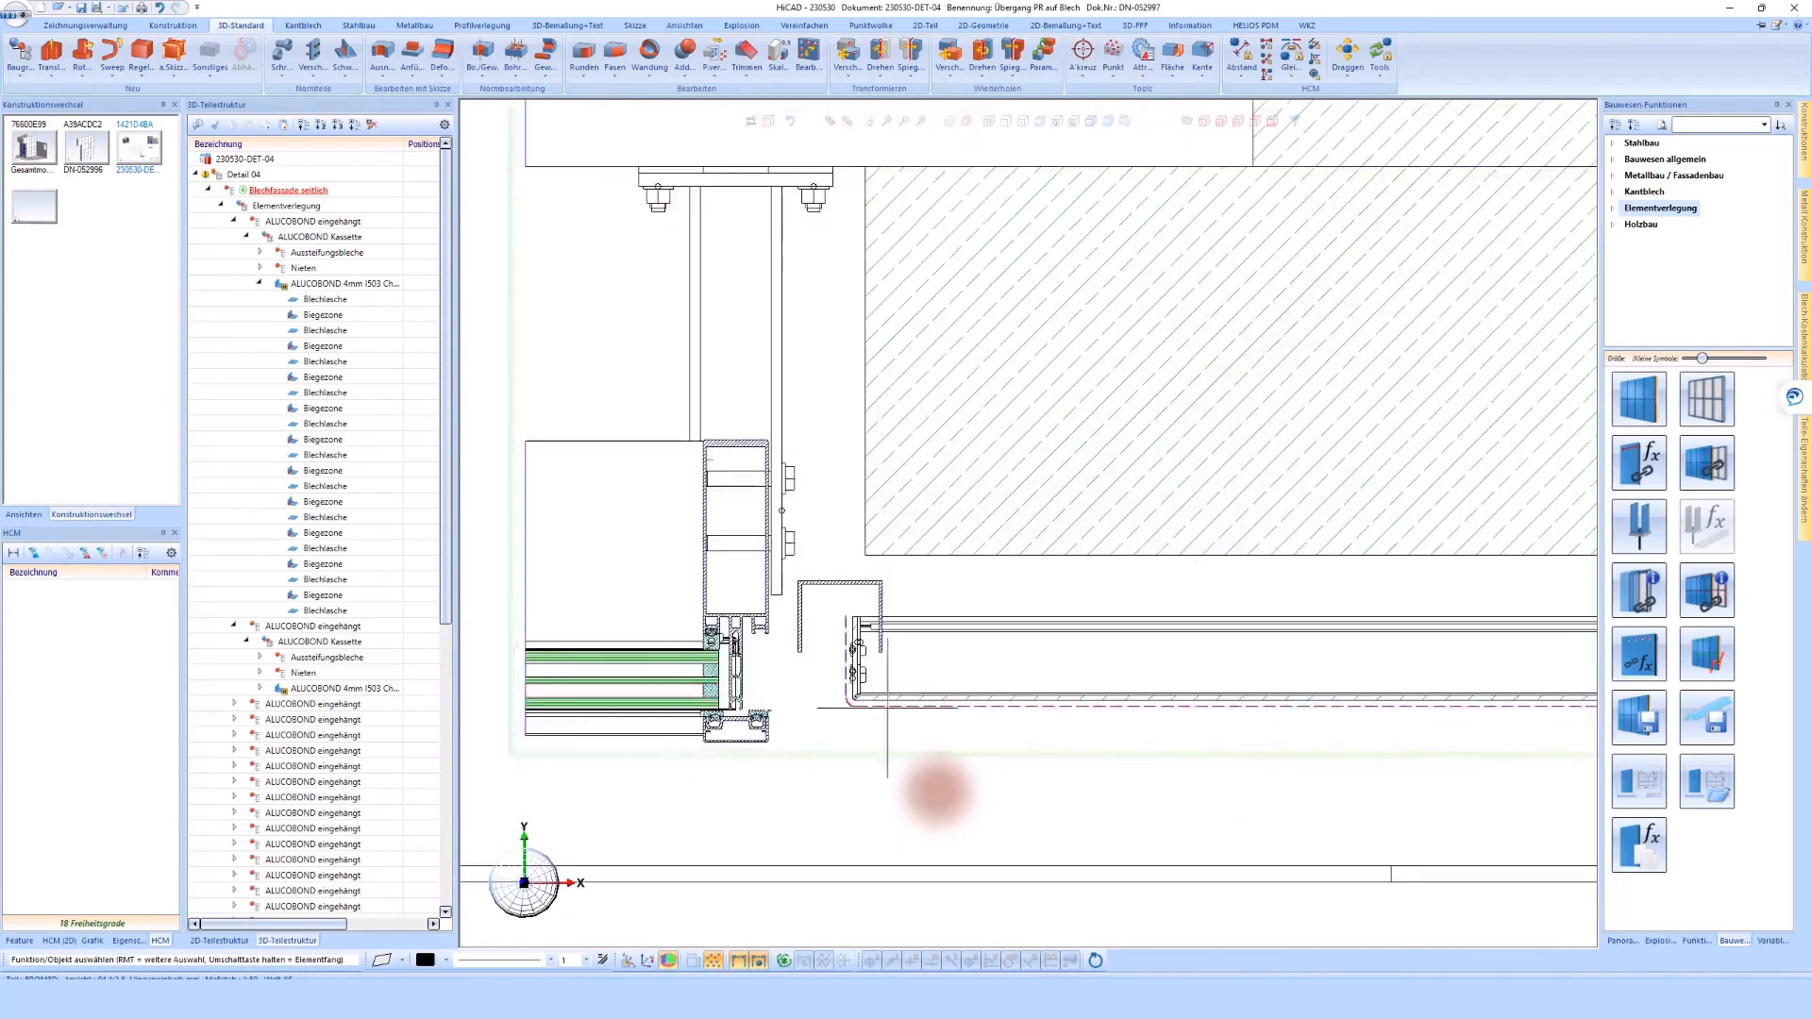
scroll(934, 791, down, 3)
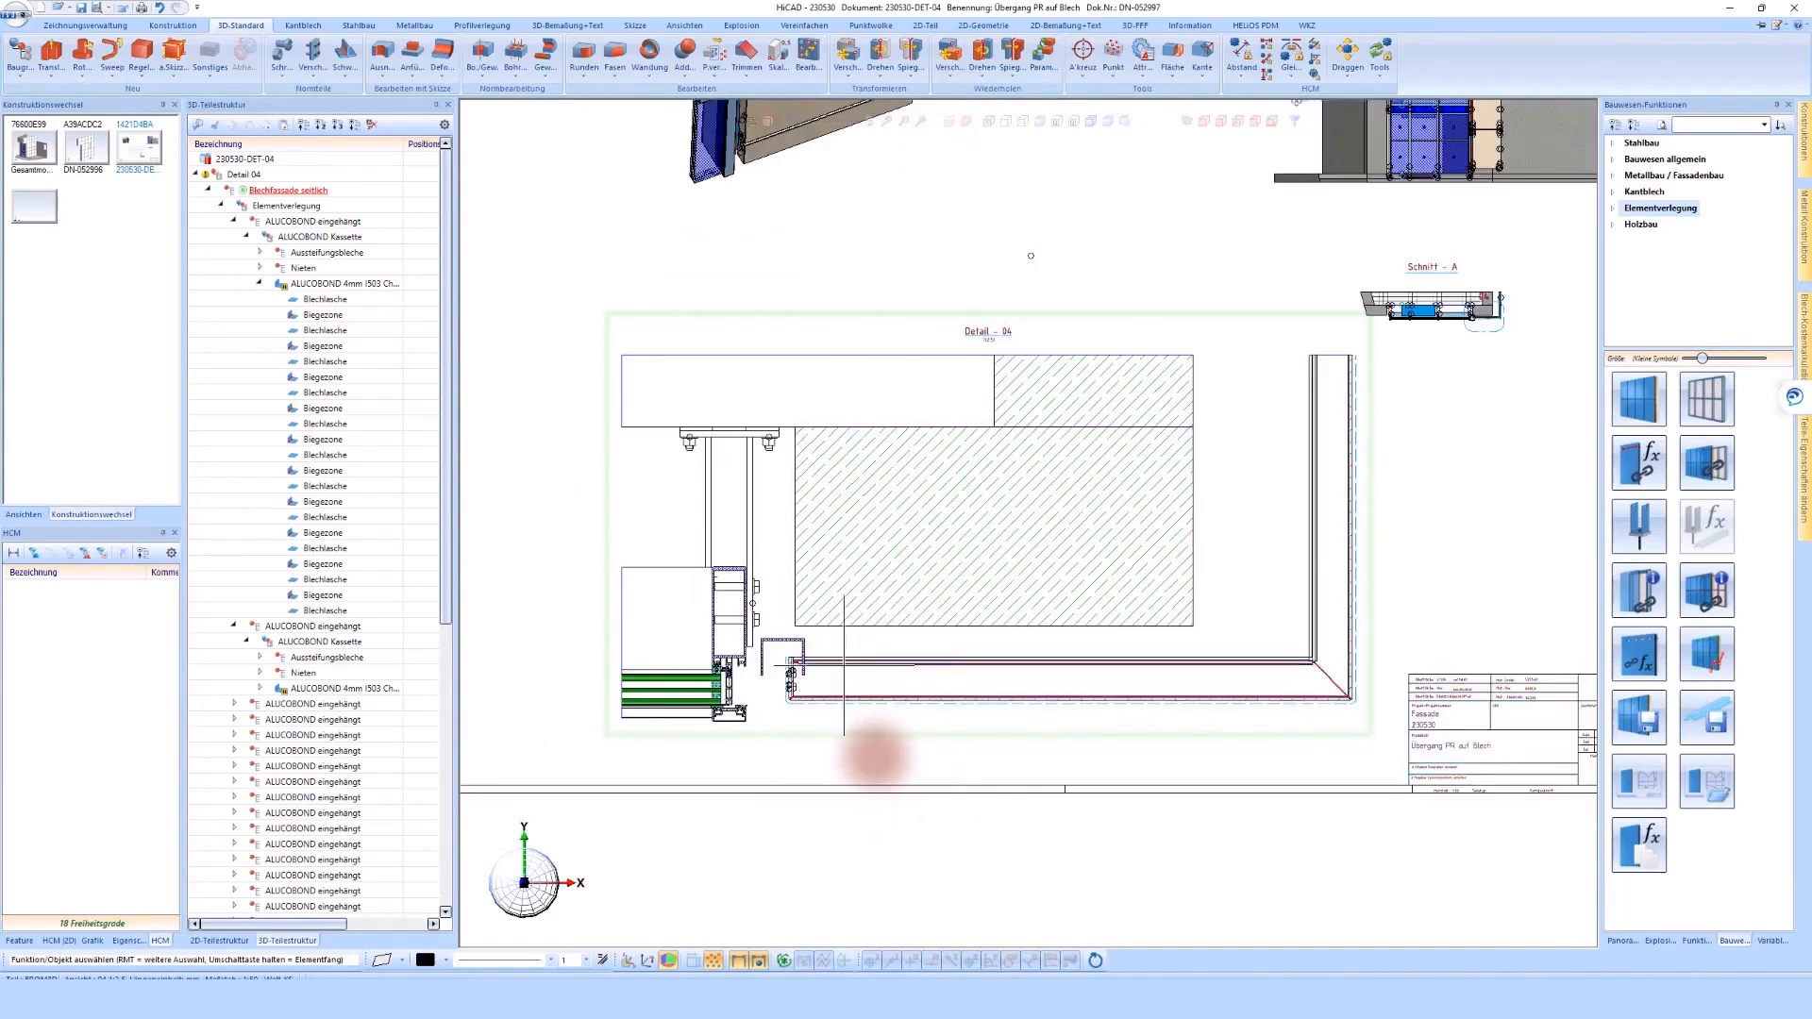
scroll(863, 745, down, 1)
click(804, 377)
right_click(743, 376)
click(741, 375)
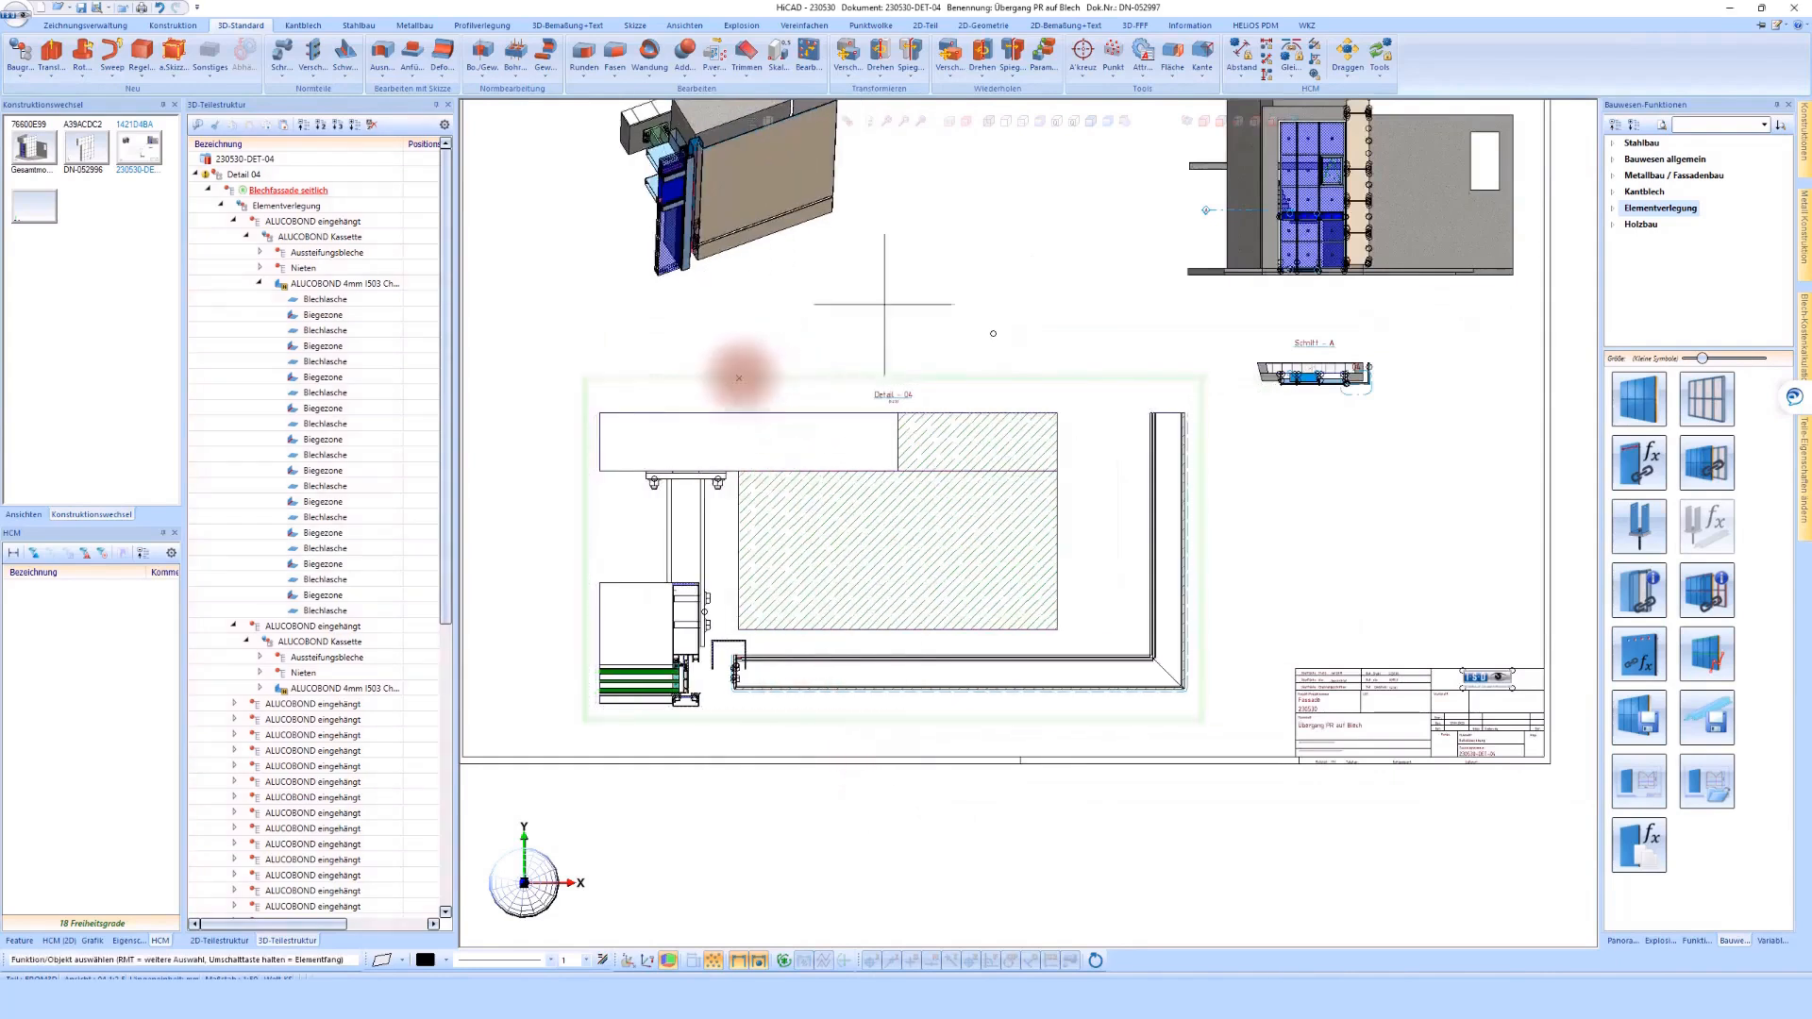
scroll(1153, 547, down, 1)
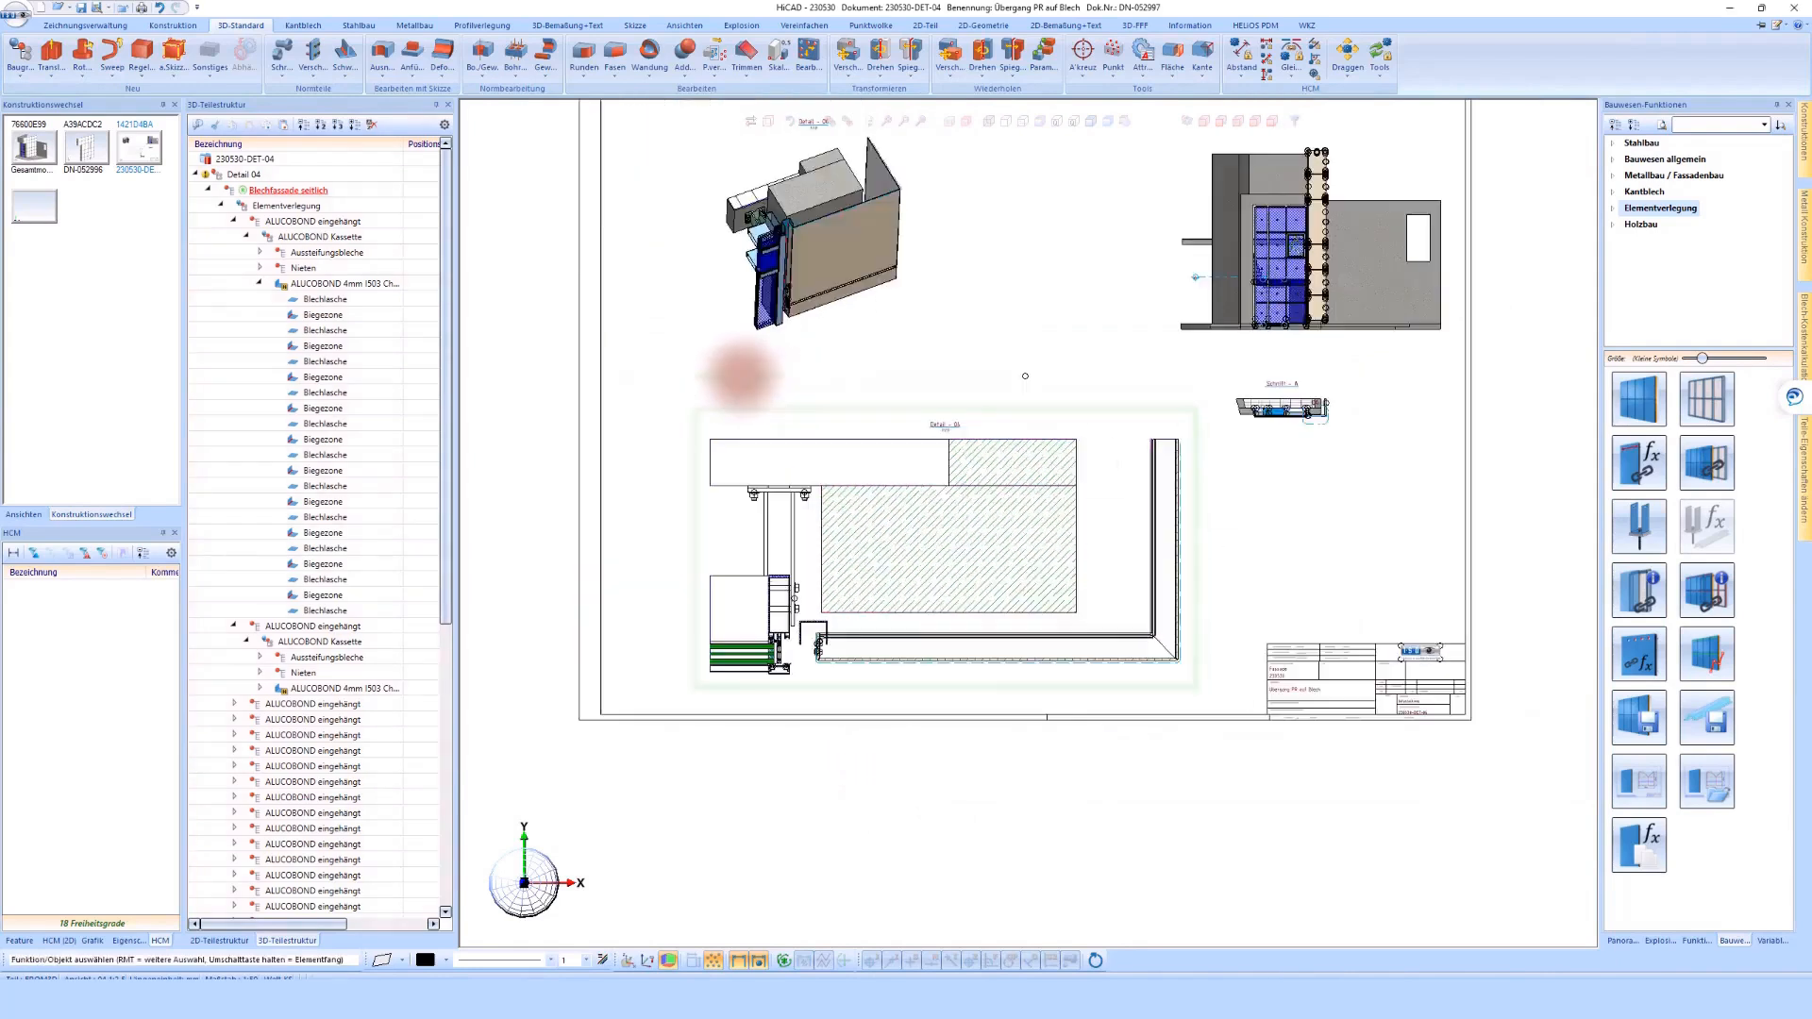
Collapse the Elementverlegung branch and switch to the 3D model view Ansicht 1, showing the side cladding beside the entrance facade
click(219, 206)
click(221, 222)
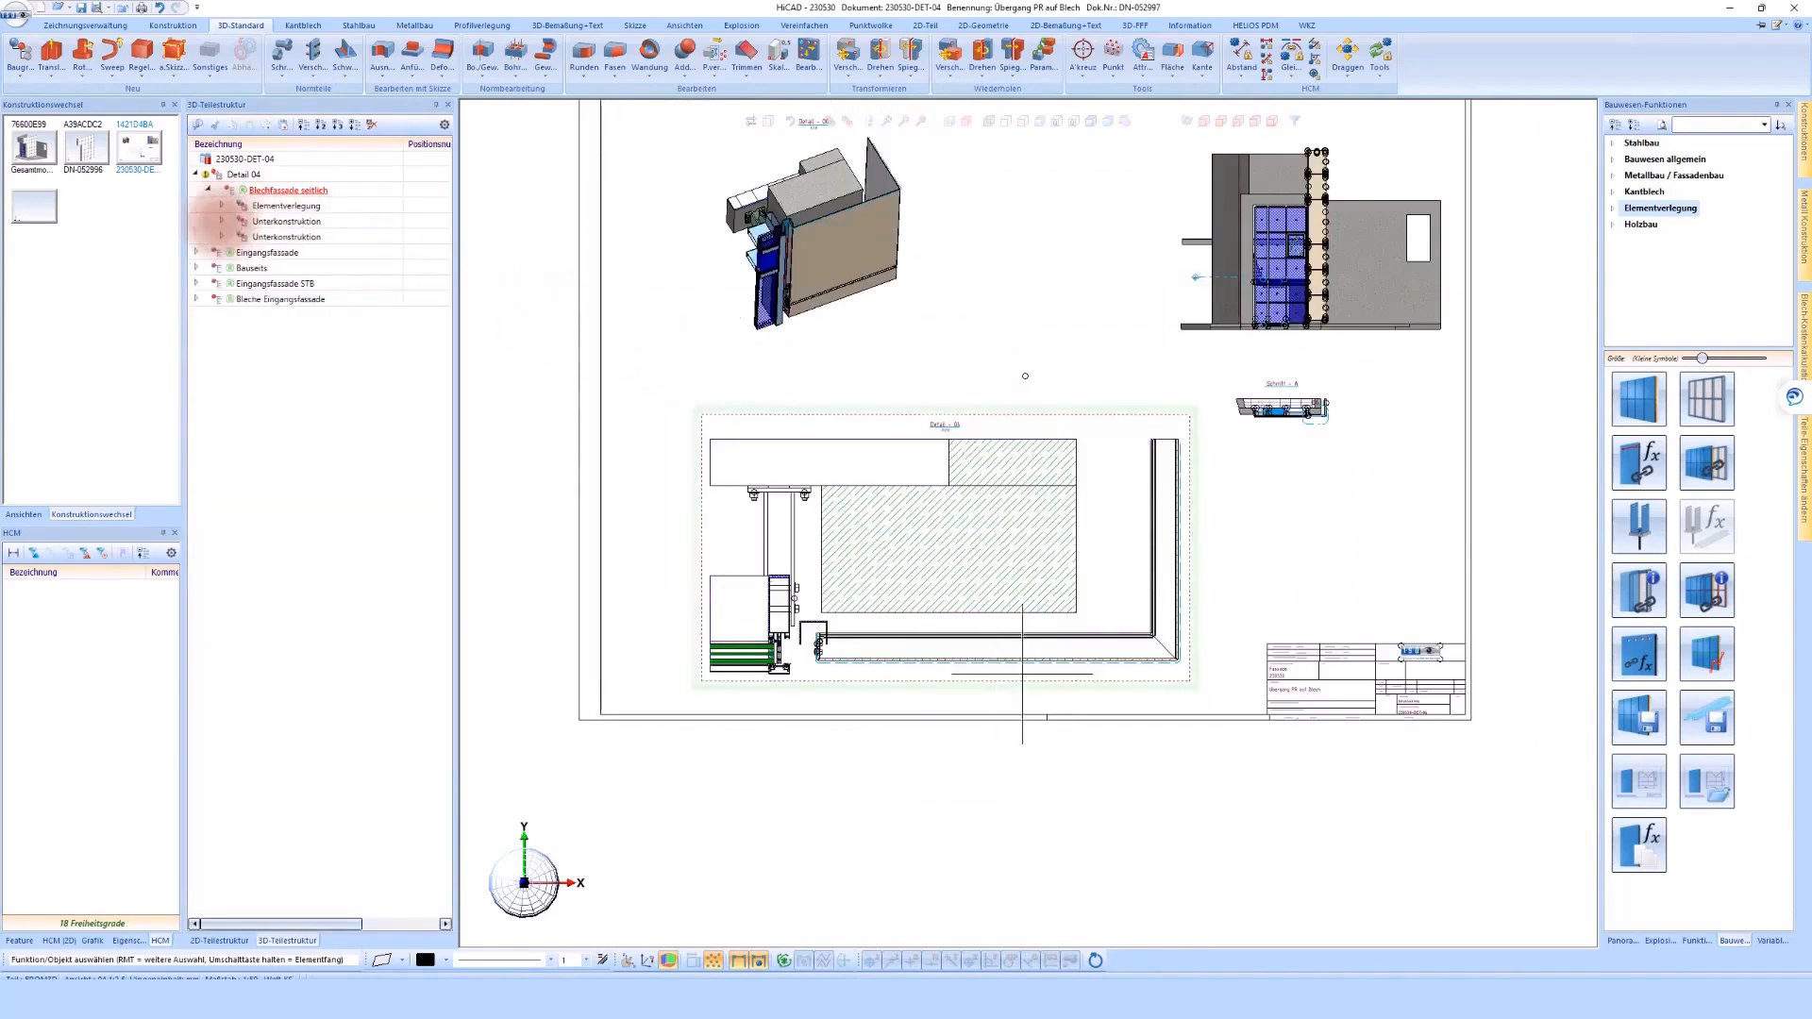
click(26, 515)
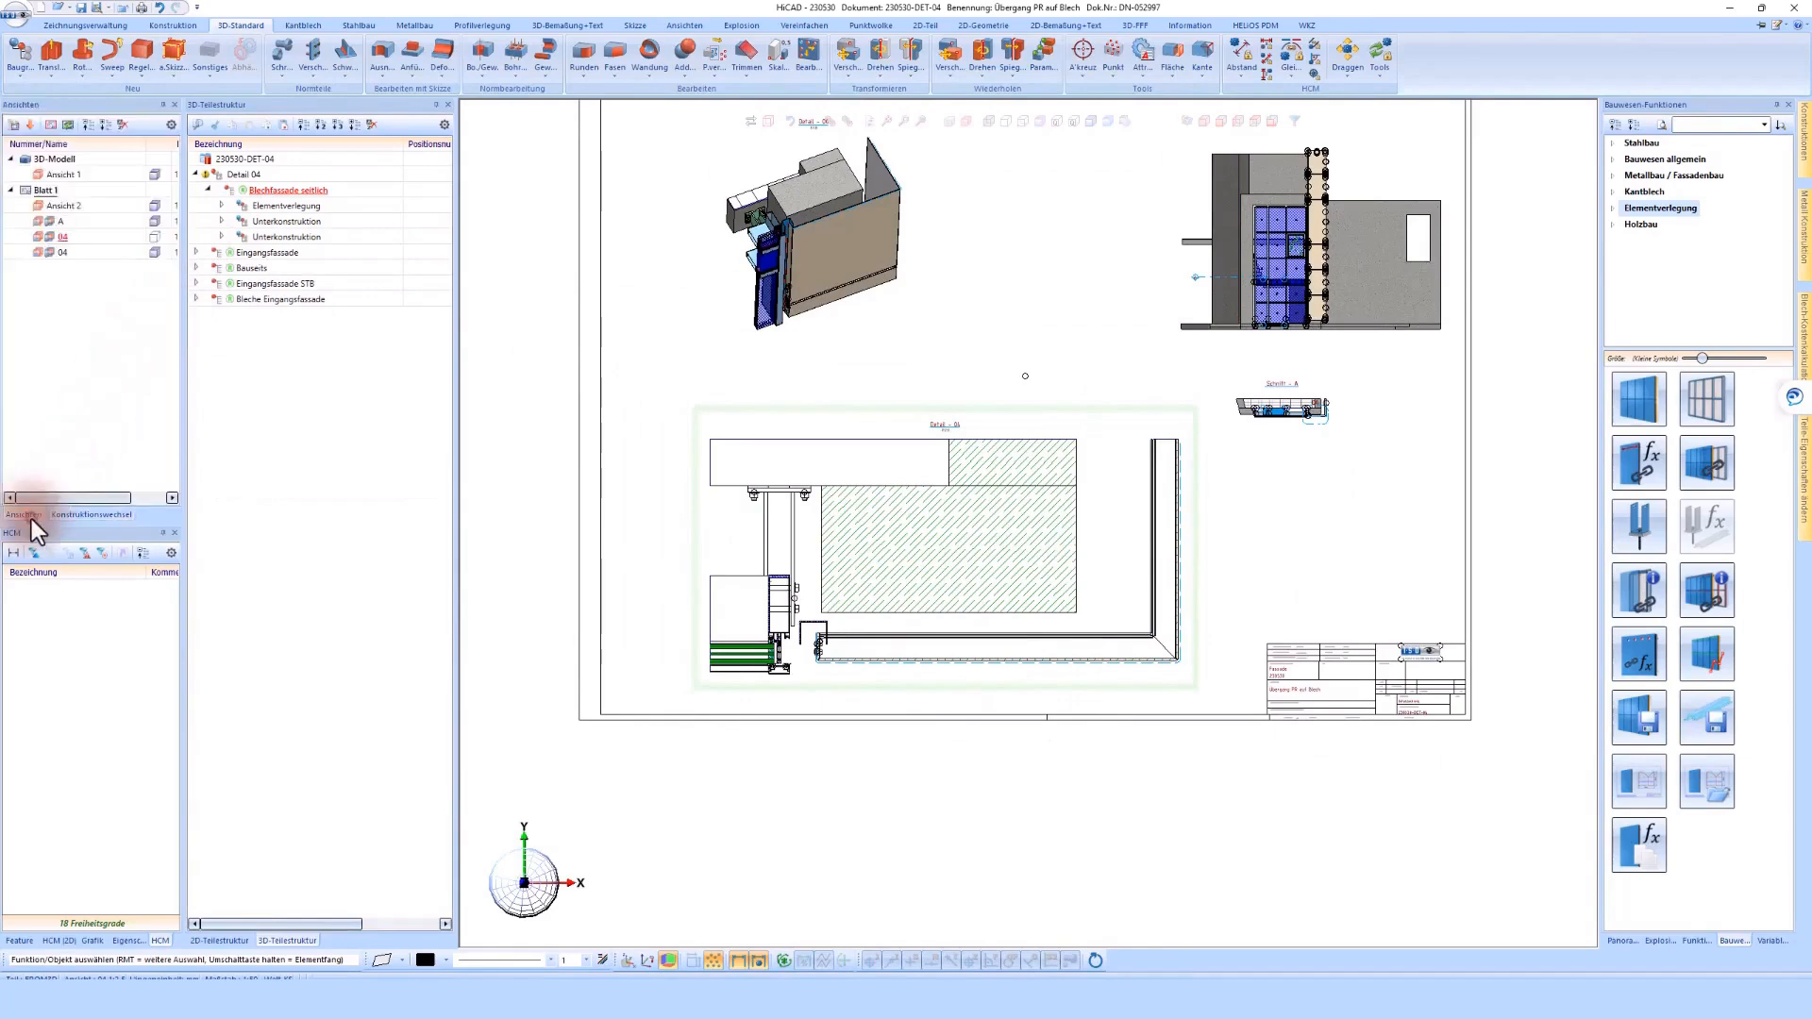
double_click(53, 178)
scroll(1178, 604, up, 5)
scroll(1178, 604, up, 3)
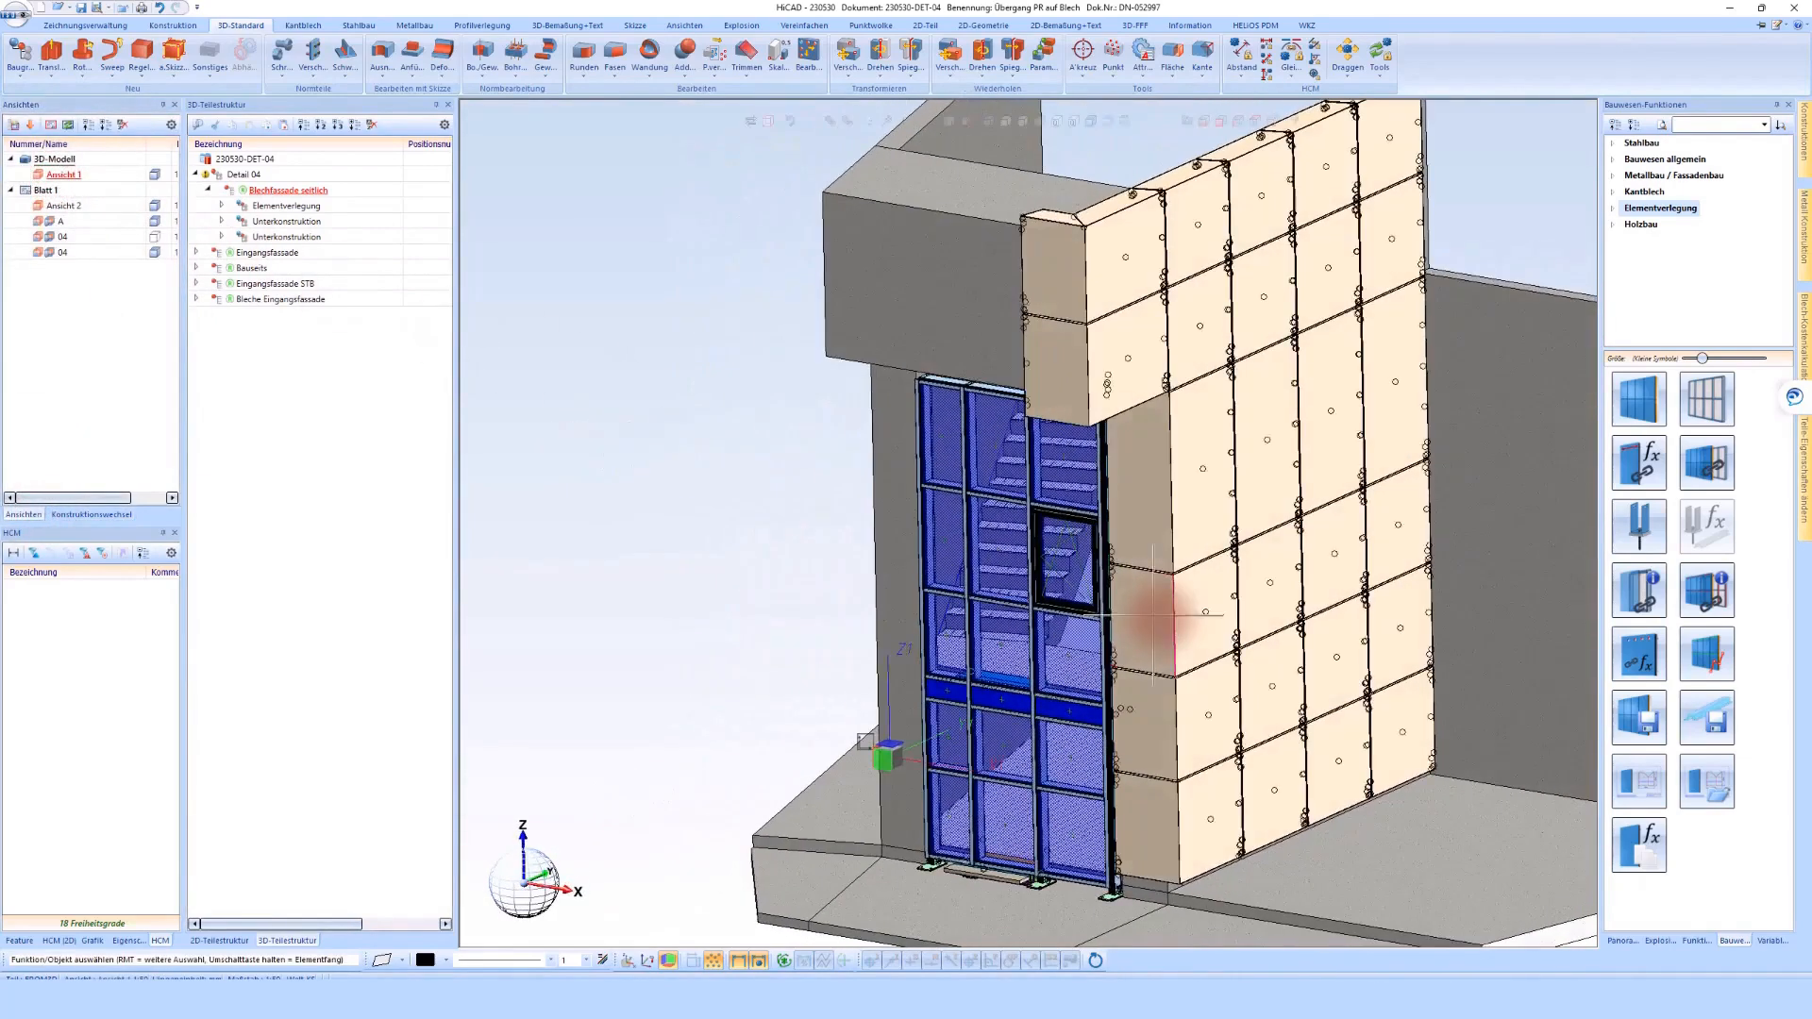
Open the Elementverlegung feature of the side cladding for editing, starting from a corner panel beside the glass facade
click(1160, 618)
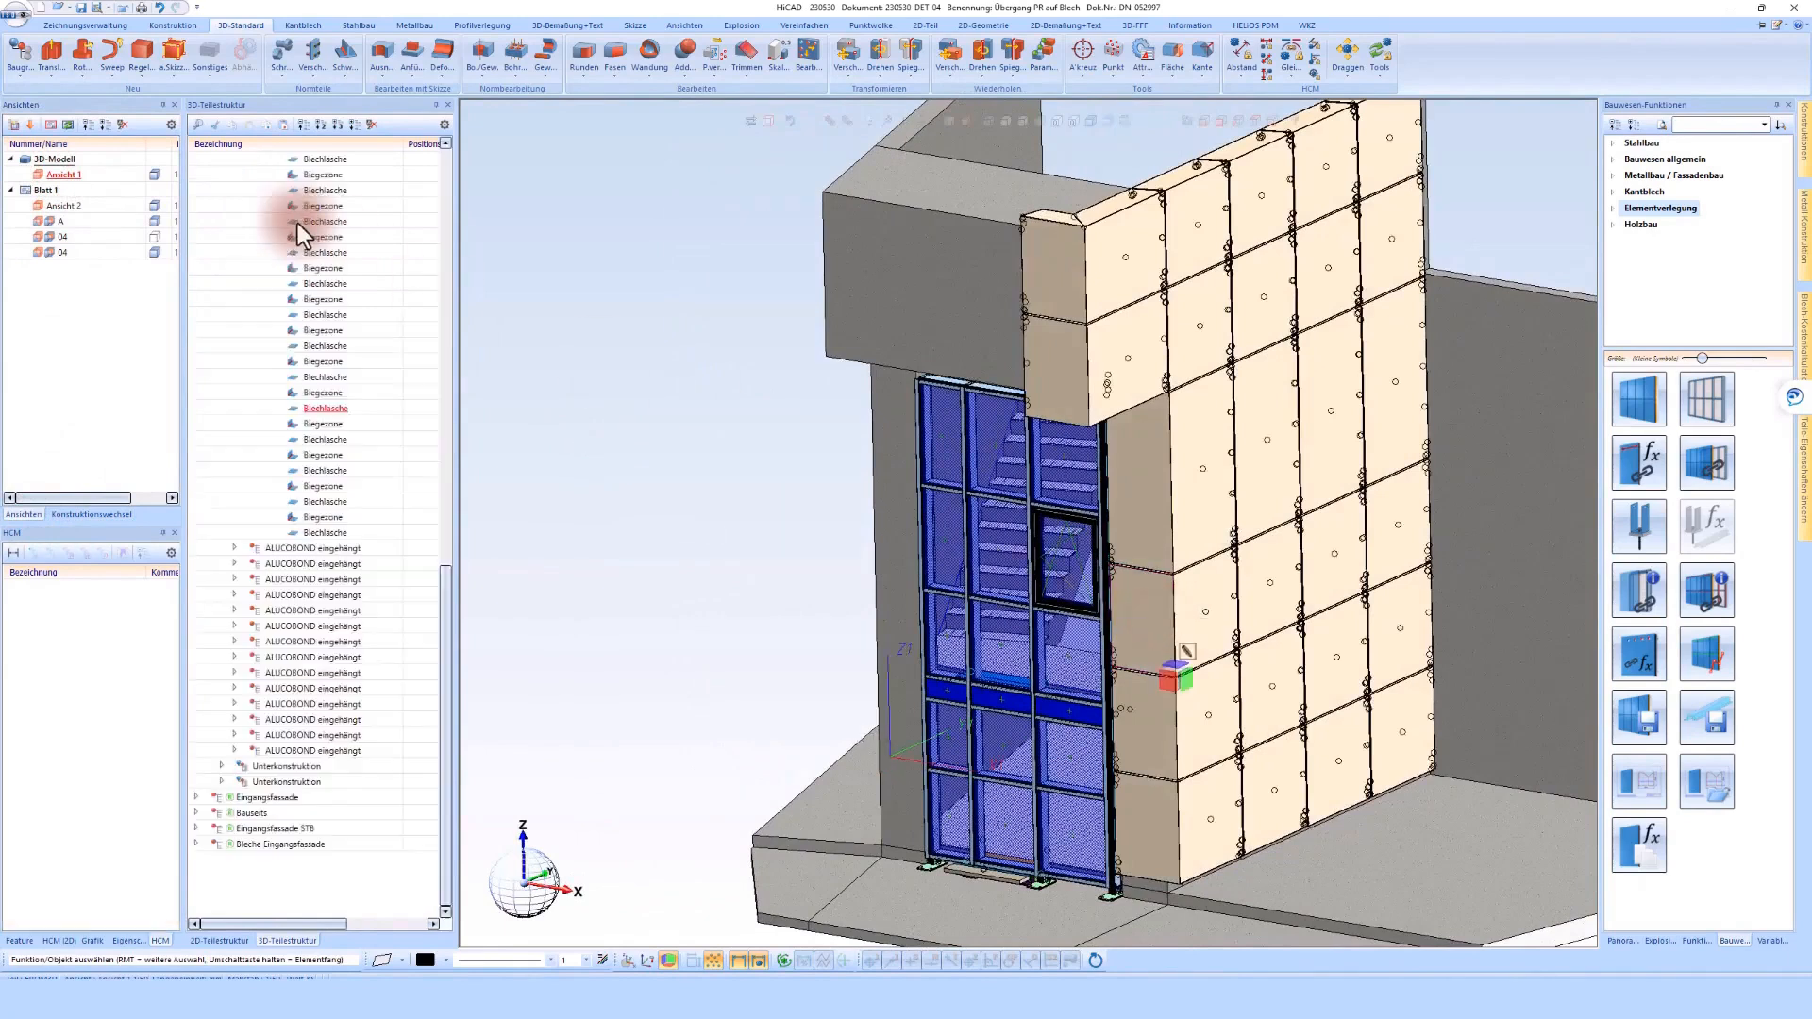
scroll(298, 223, up, 4)
scroll(297, 222, up, 8)
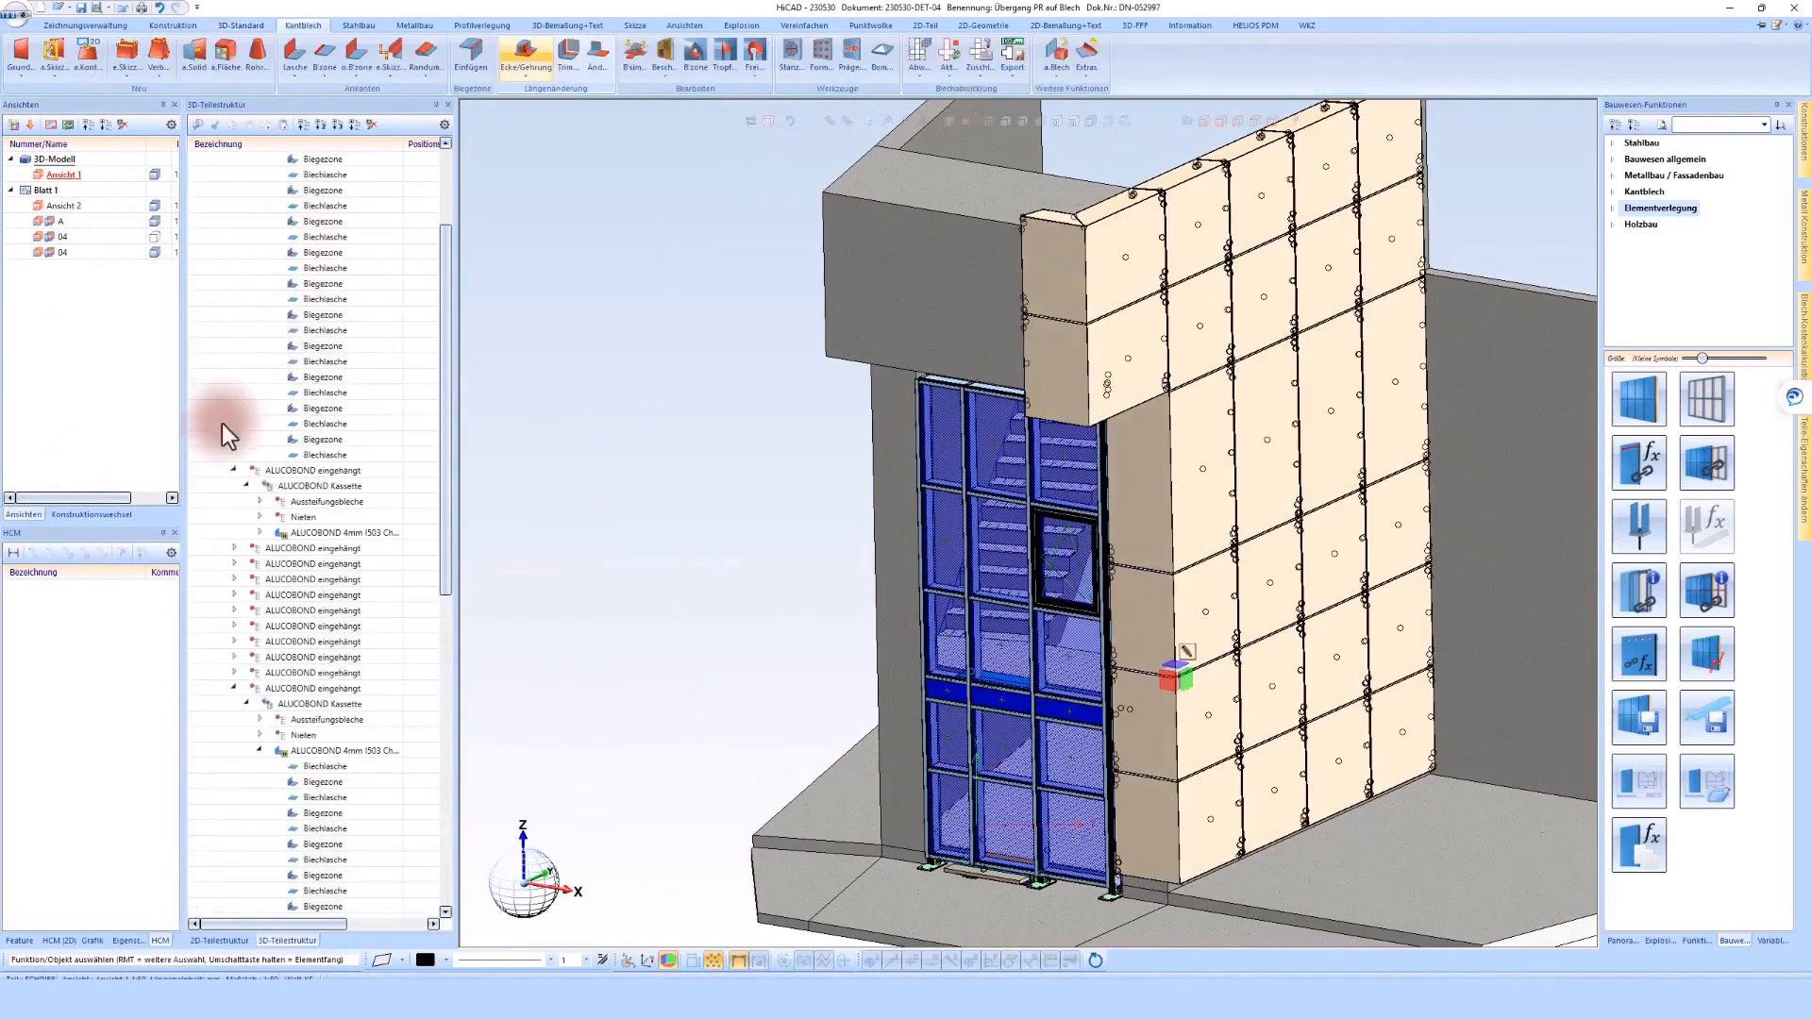
click(21, 940)
click(70, 587)
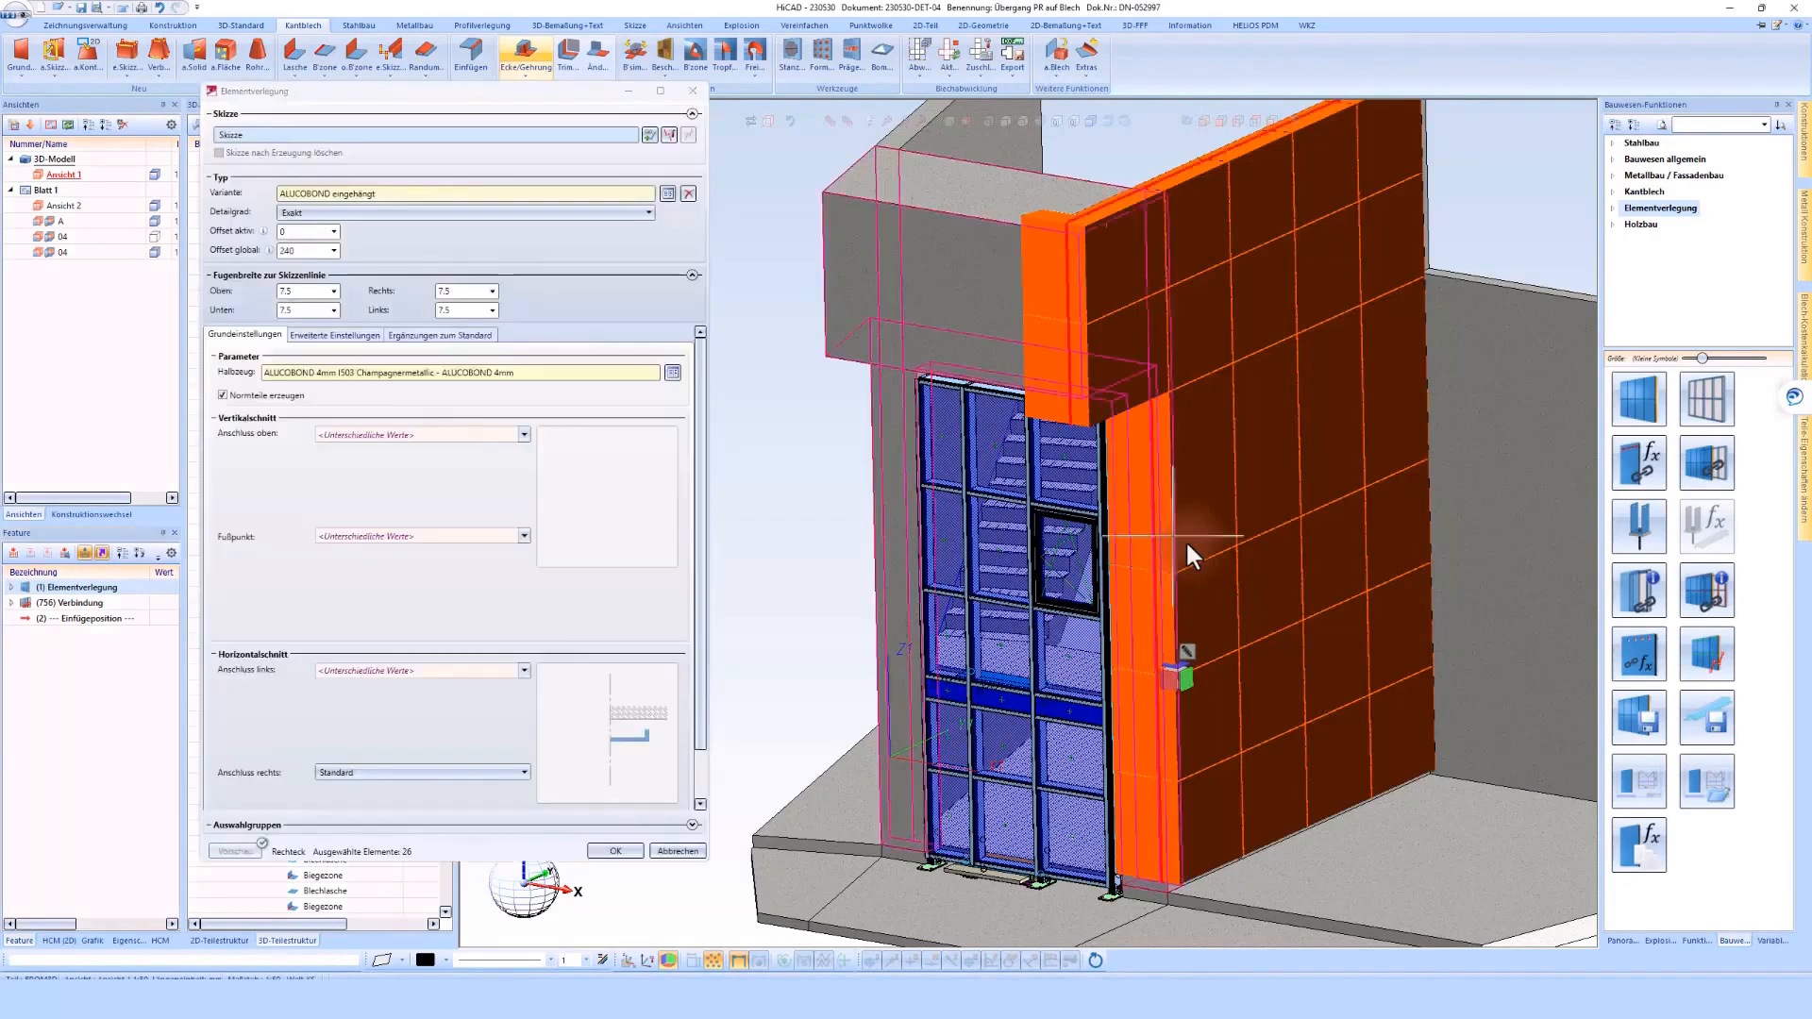
Set the left joint width of the four stacked corner panels beside the glass facade to -150 and apply the change
click(1171, 606)
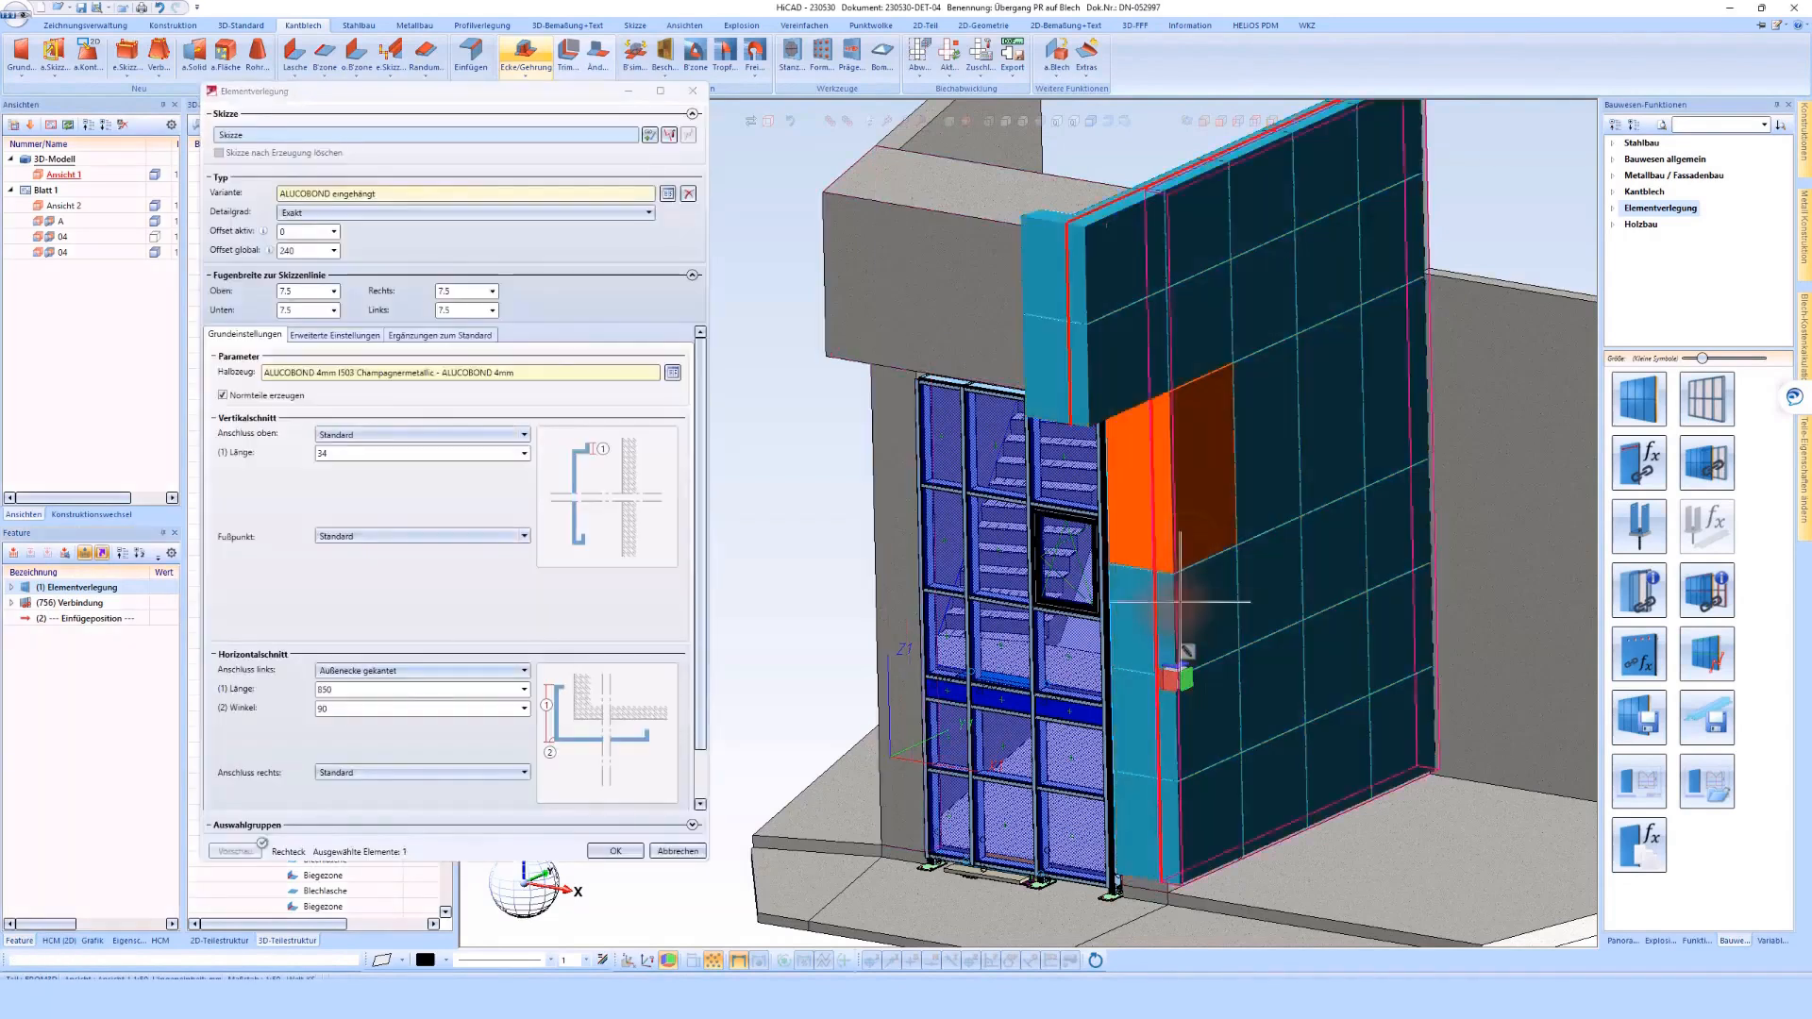
ctrl+click(1171, 606)
ctrl+click(1174, 755)
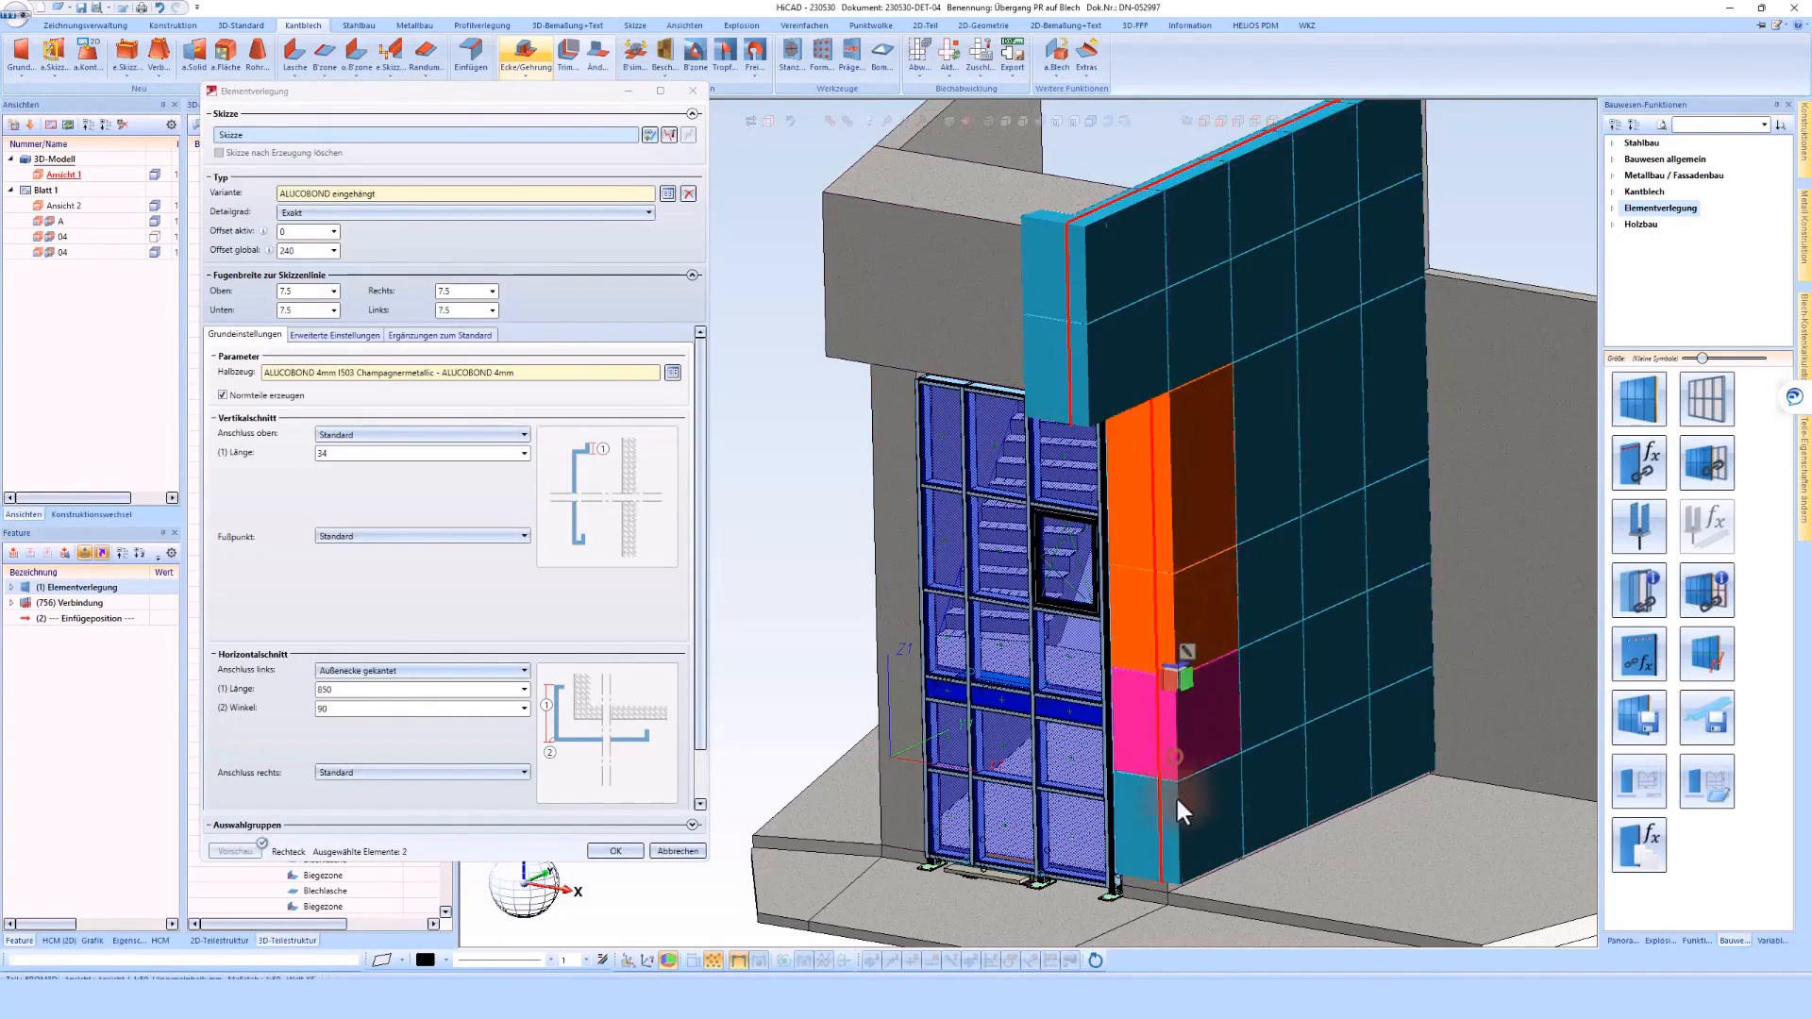
ctrl+click(1178, 825)
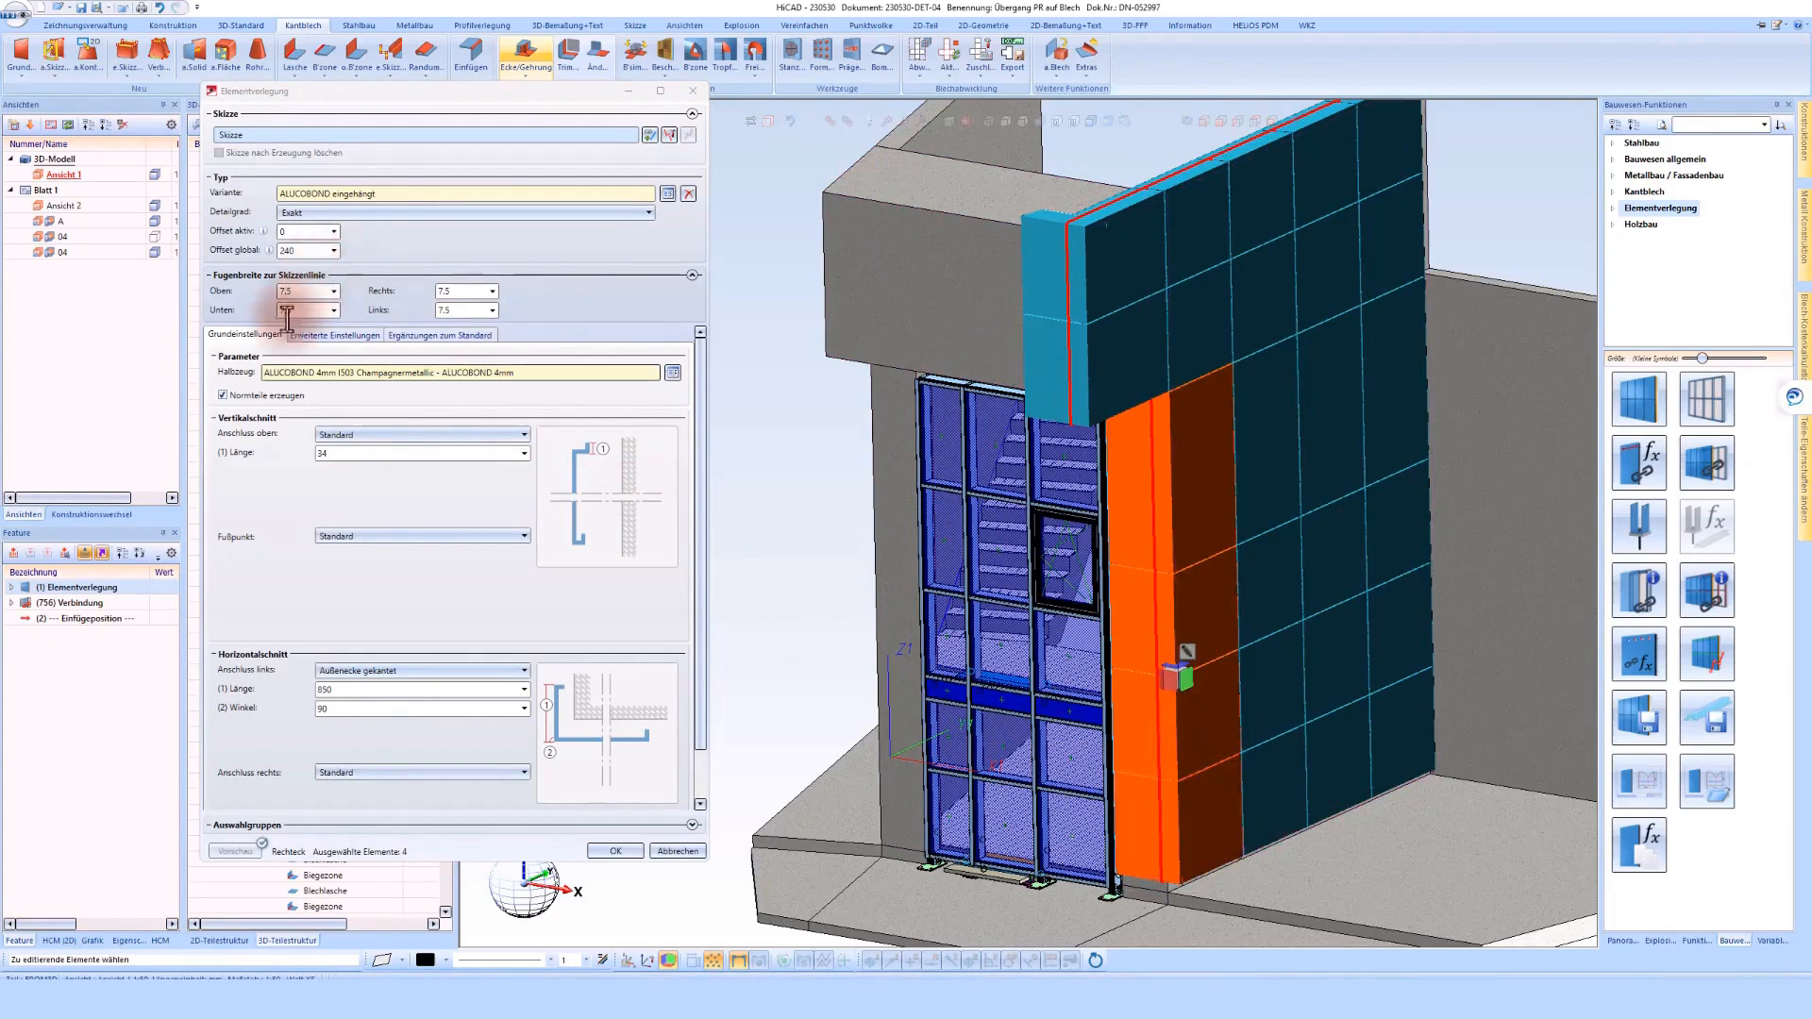
click(458, 311)
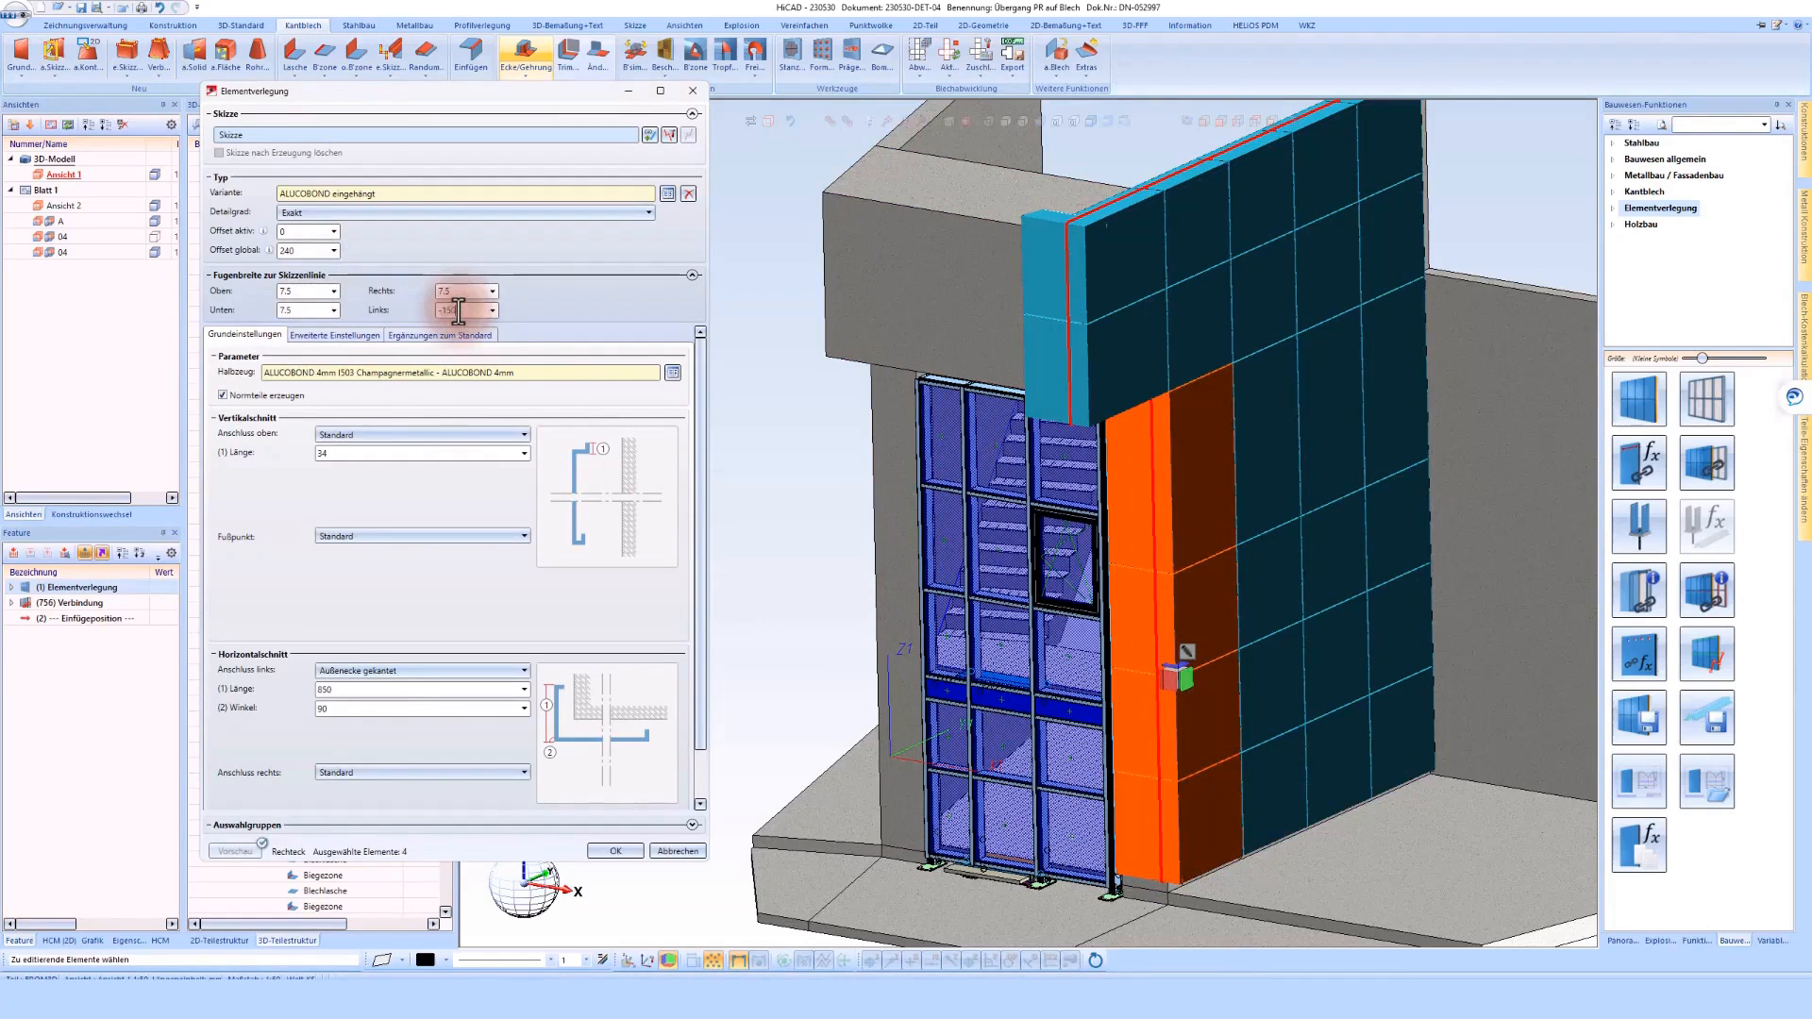
click(460, 291)
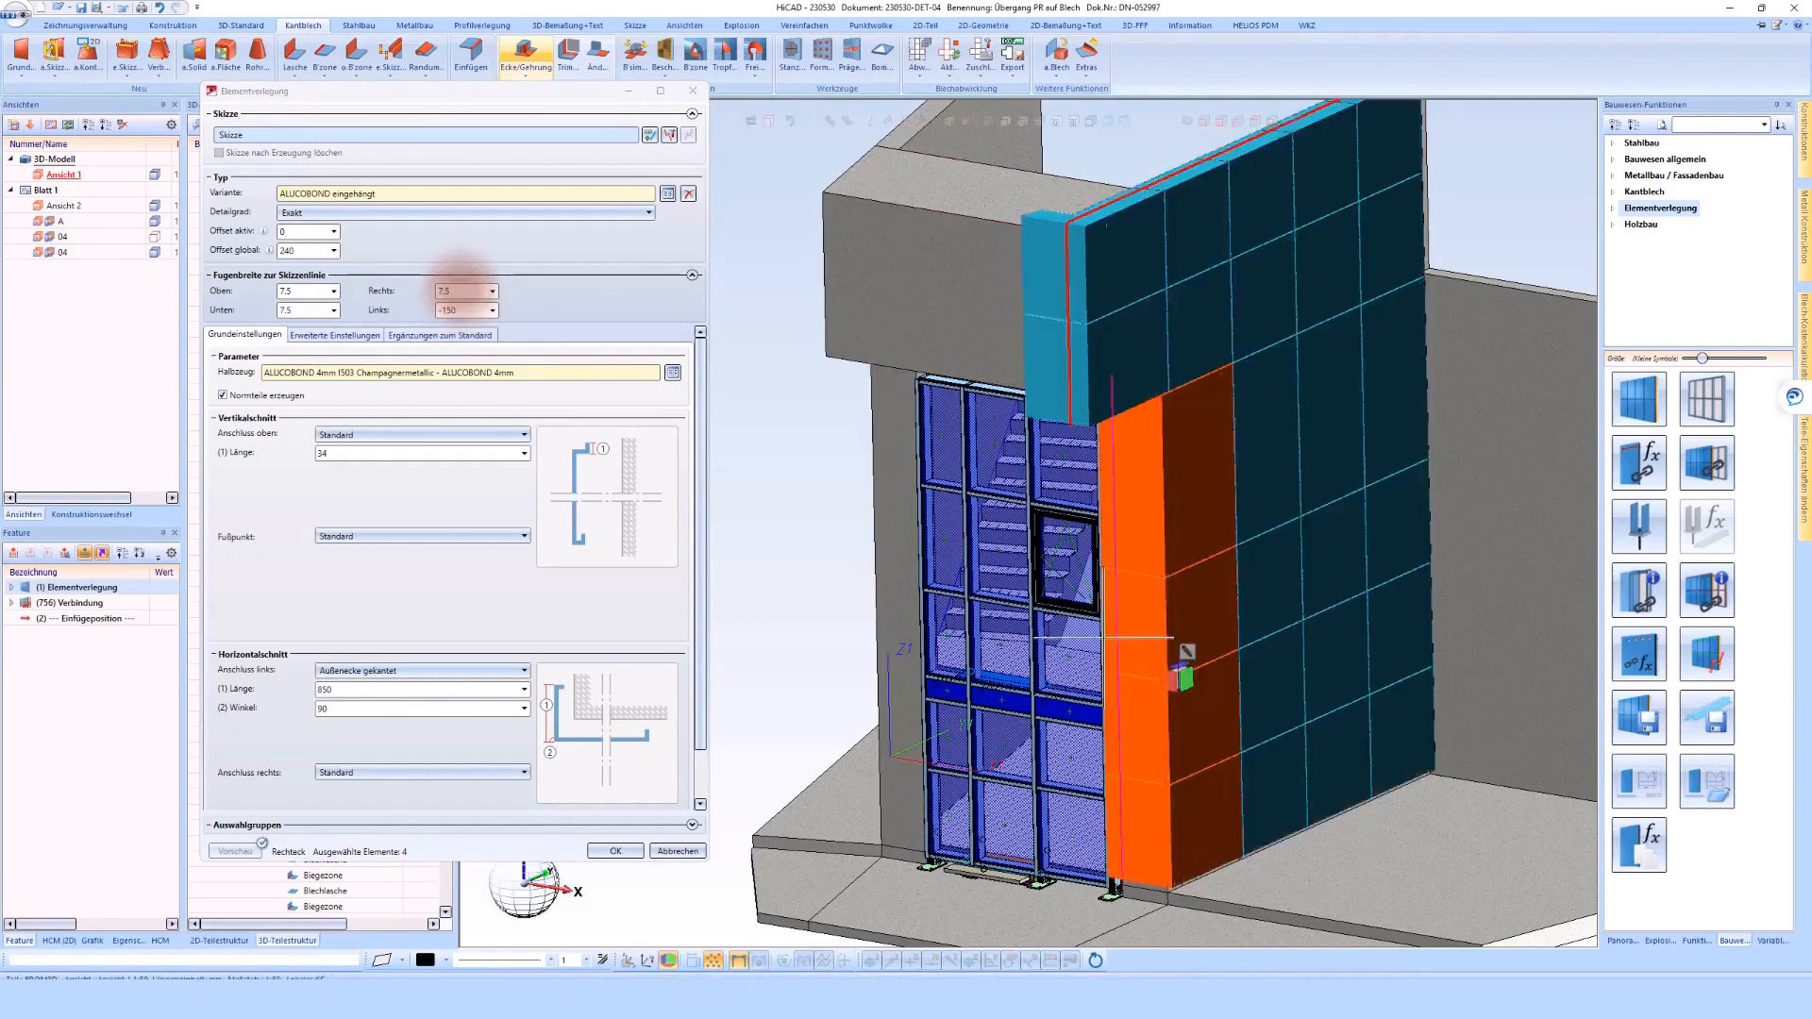
scroll(1113, 623, down, 3)
middle_drag(1153, 653, 1132, 787)
scroll(1130, 783, up, 4)
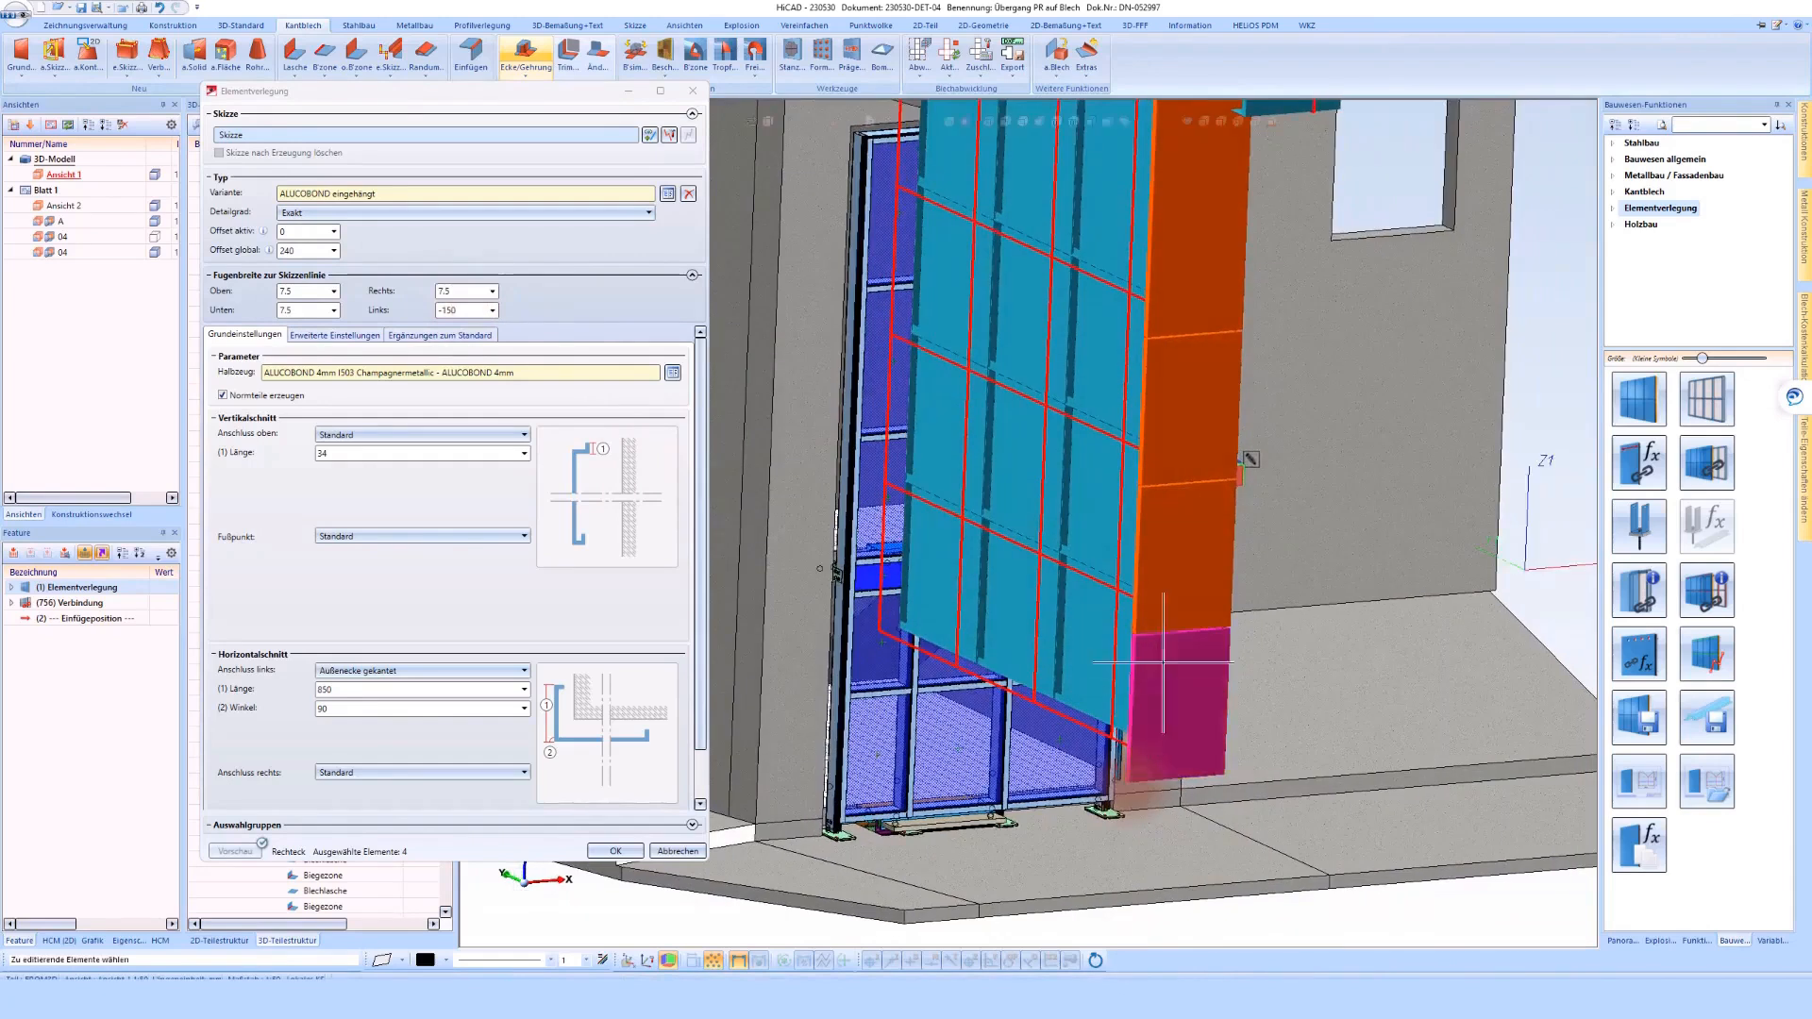
scroll(1132, 677, up, 4)
scroll(1170, 588, down, 6)
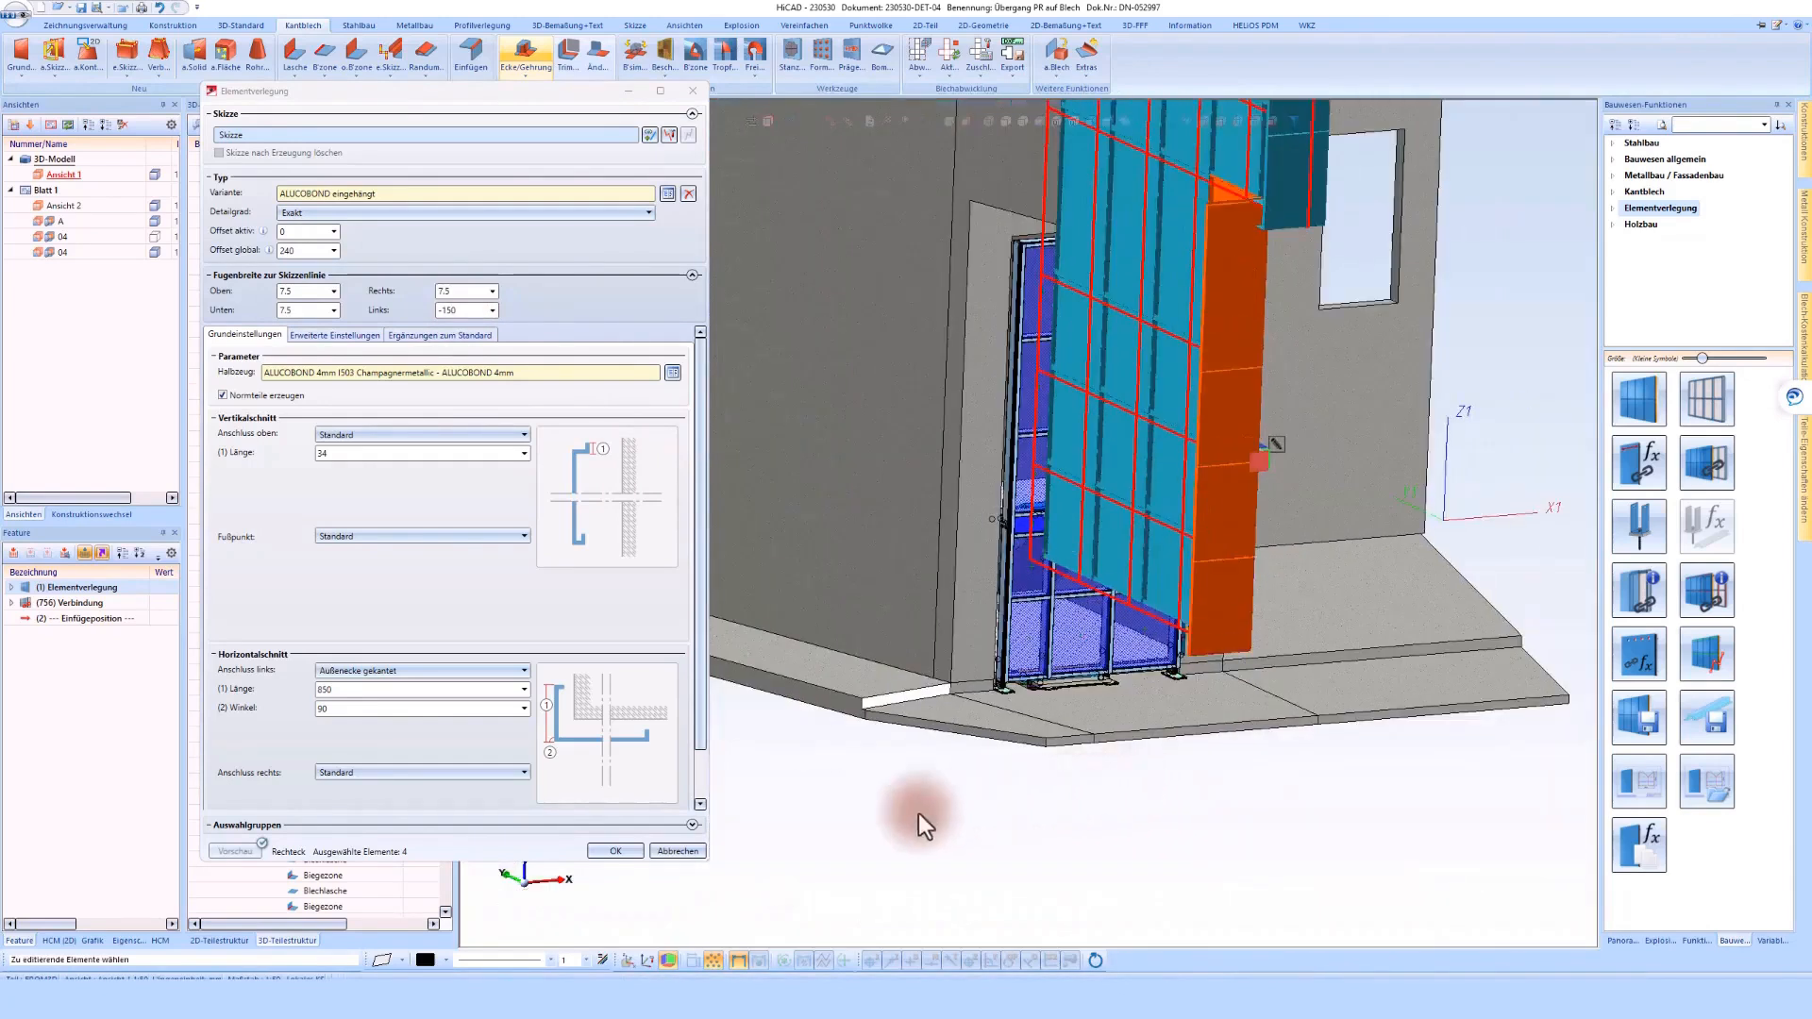
click(617, 849)
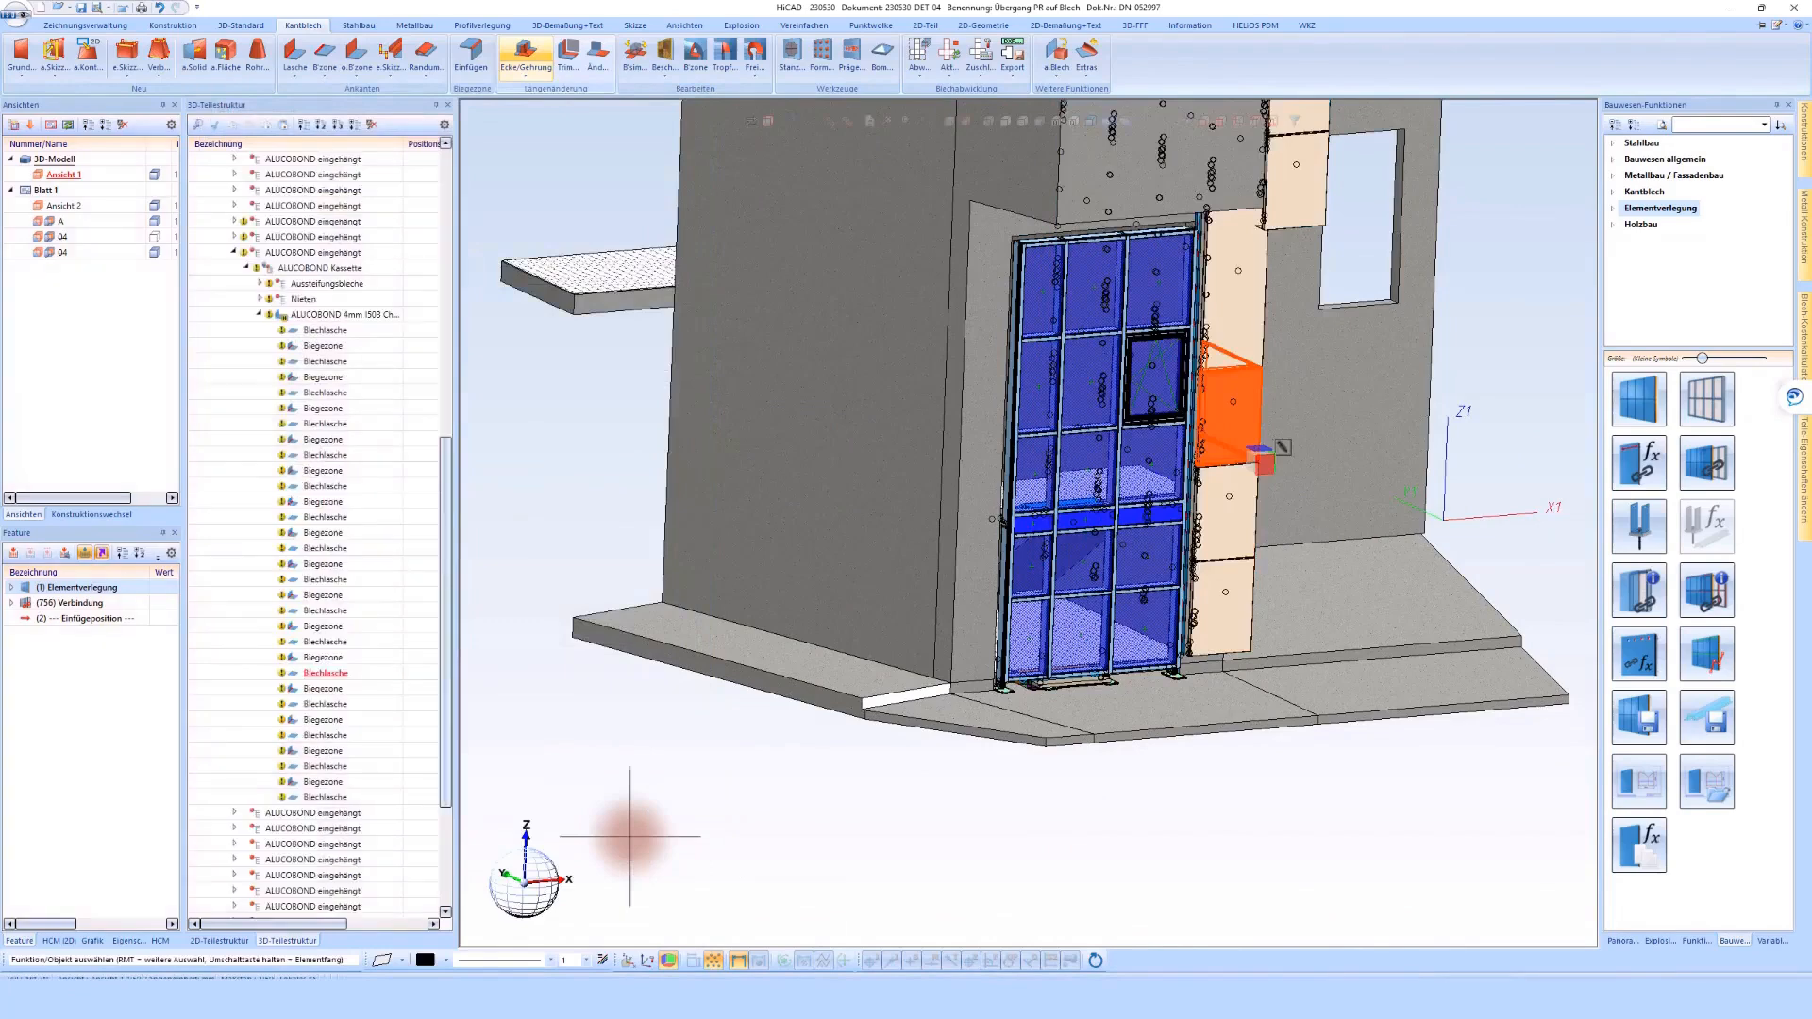
Examine the shifted corner panels beside the glass facade in 3D and return to the Detail - 04 section on the sheet
scroll(1214, 597, up, 5)
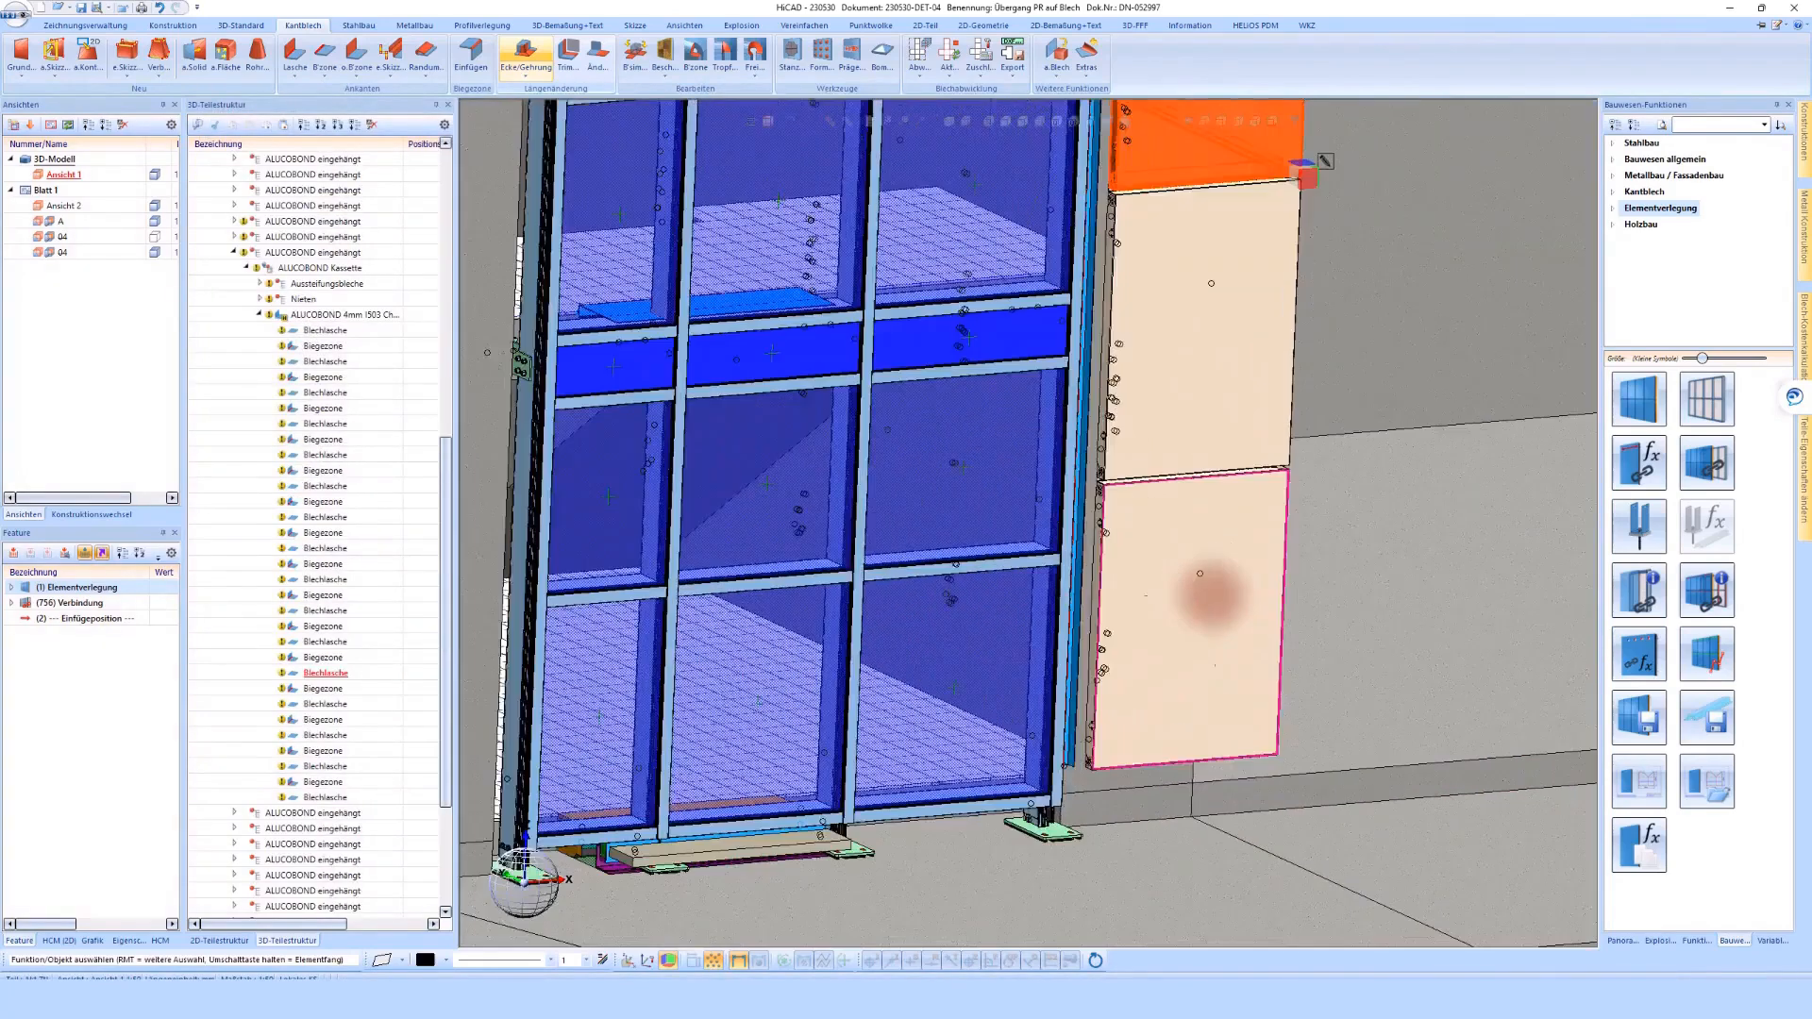
scroll(1214, 598, up, 5)
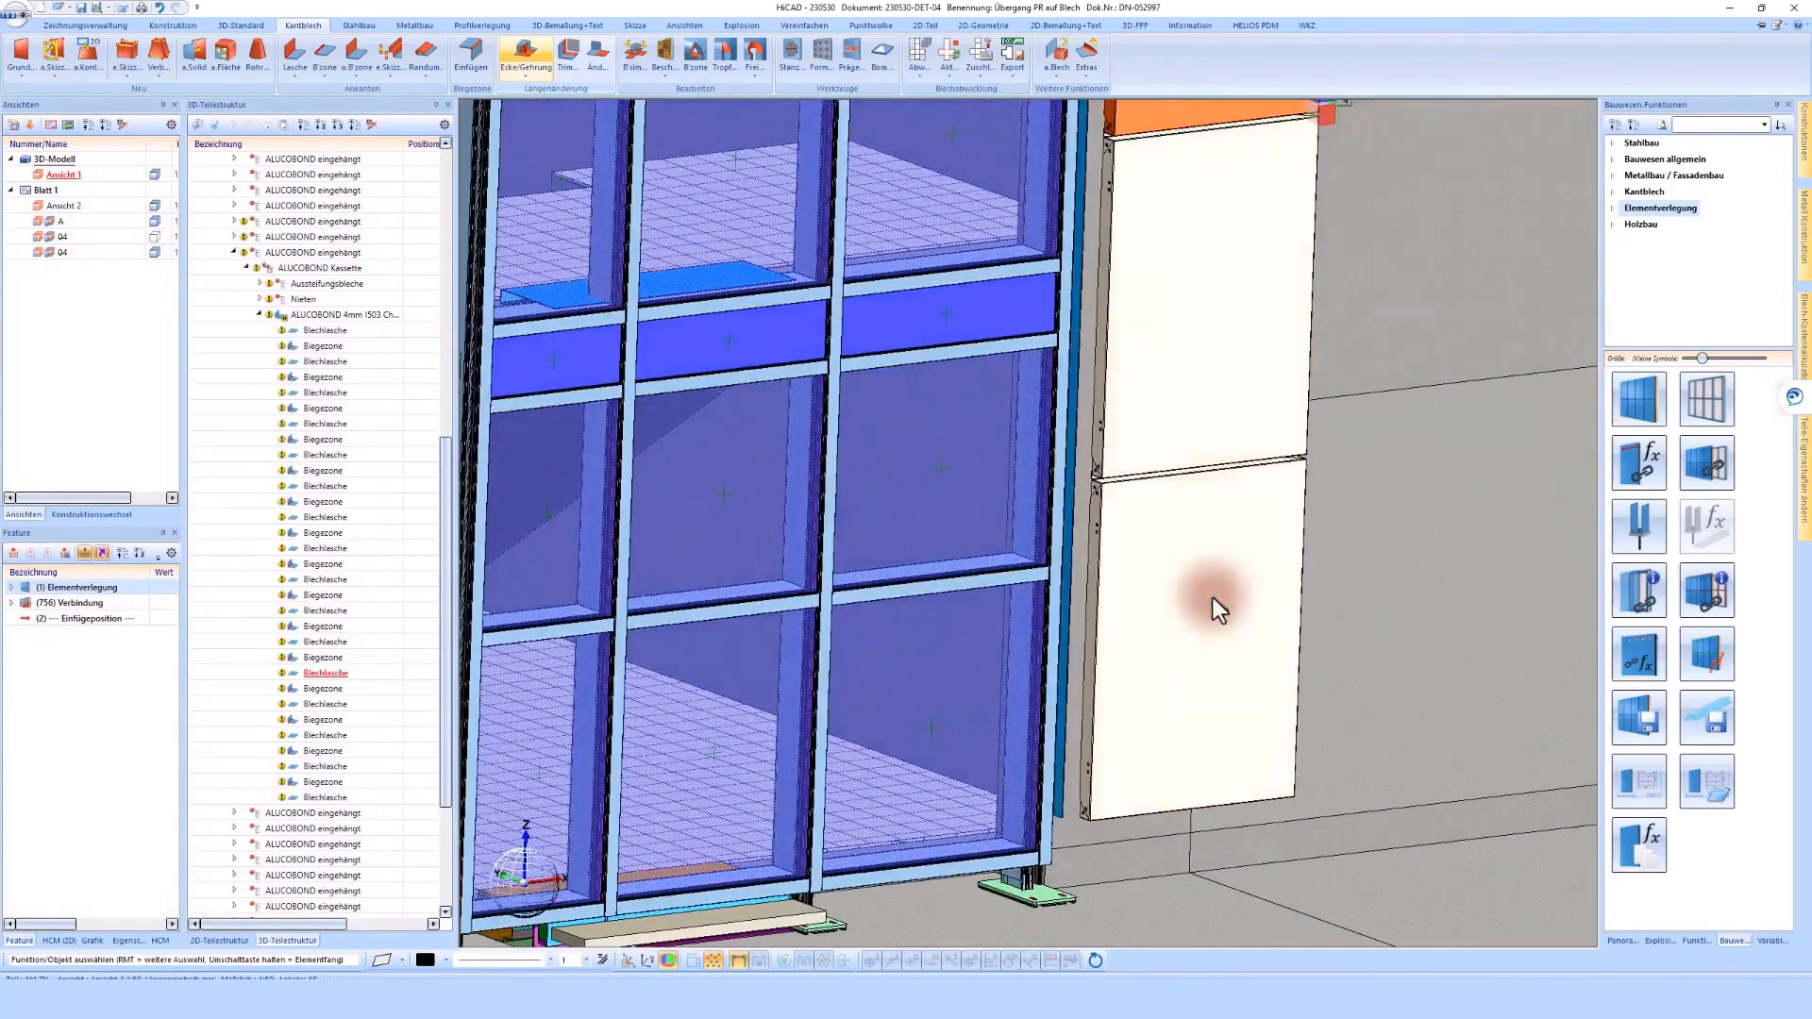
scroll(1147, 632, down, 3)
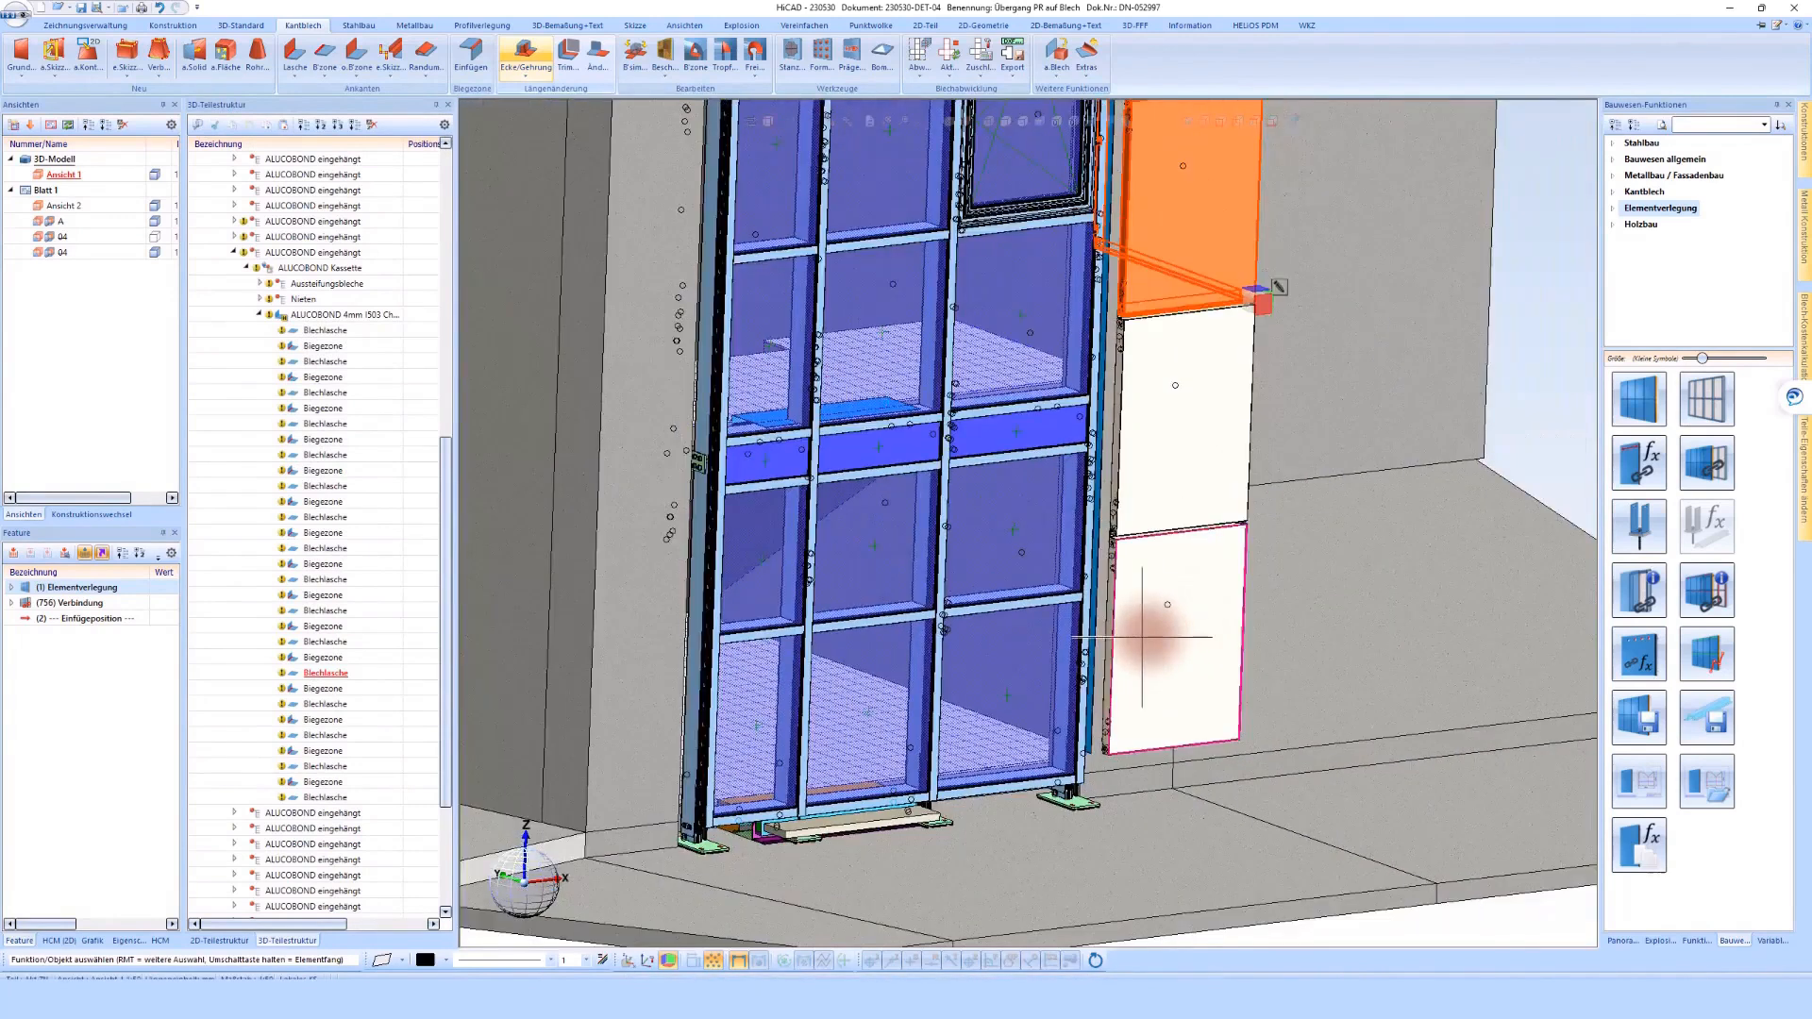
scroll(1150, 634, down, 3)
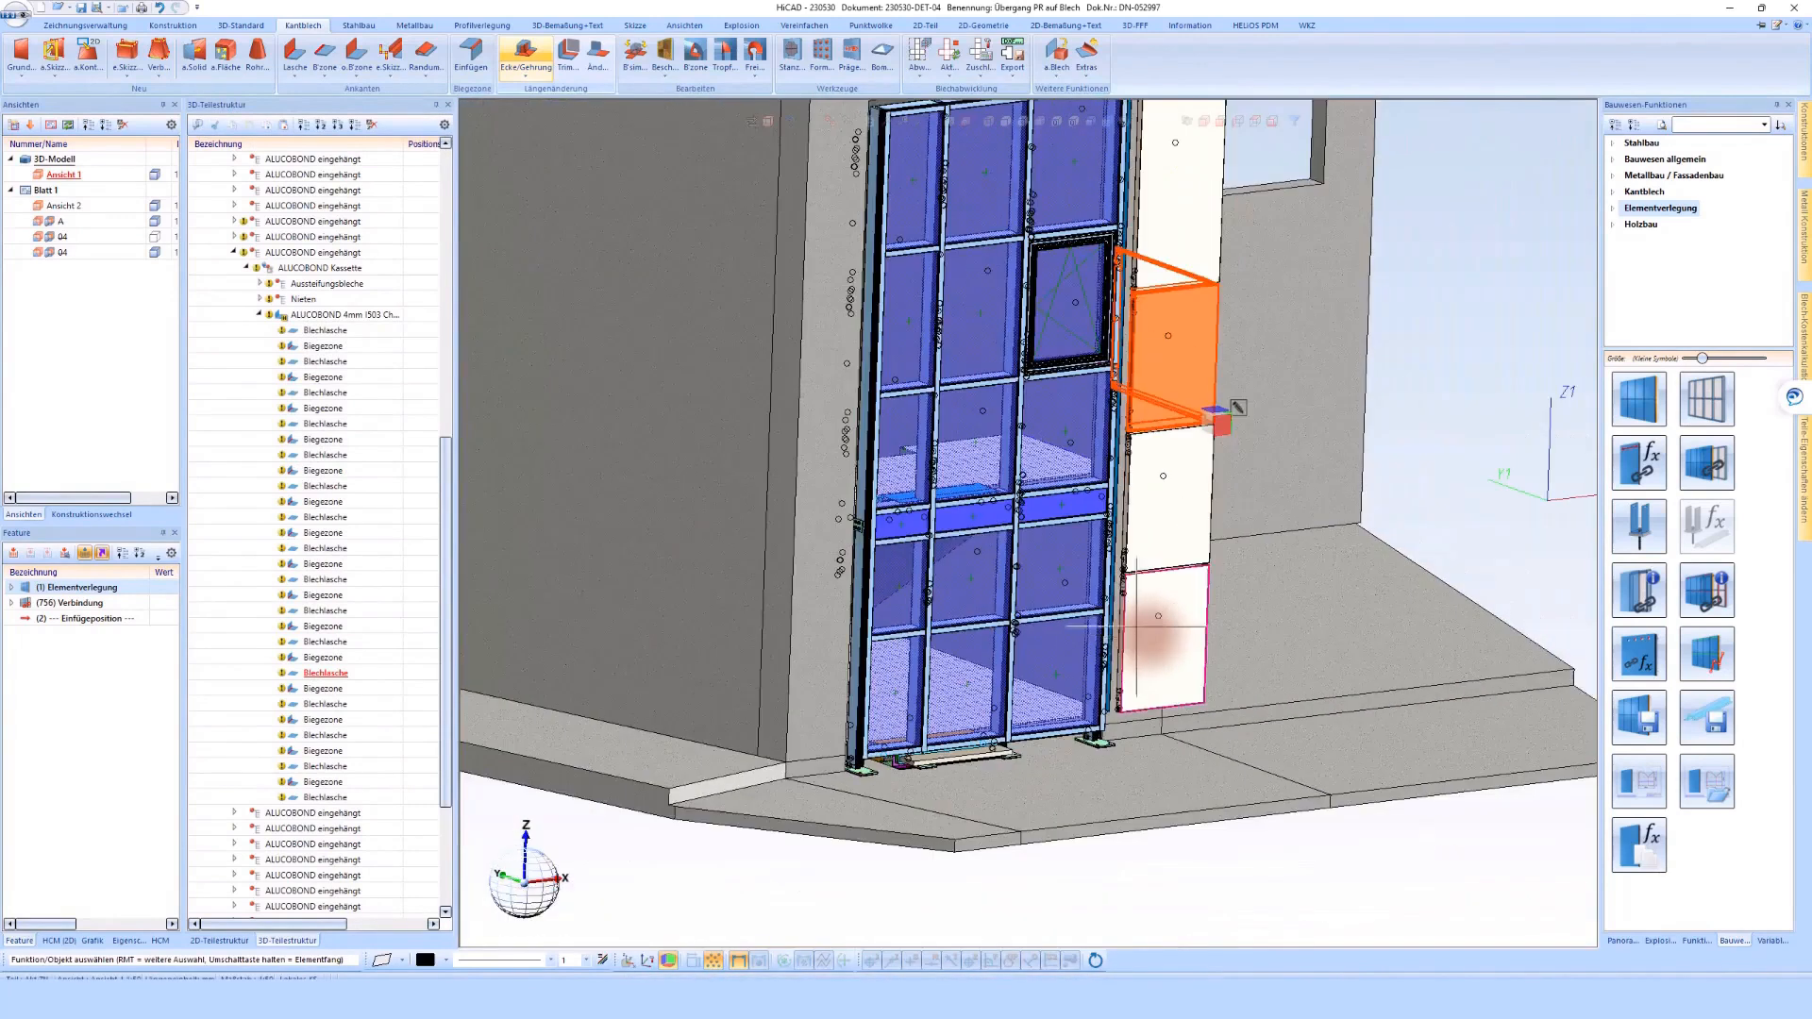
double_click(60, 235)
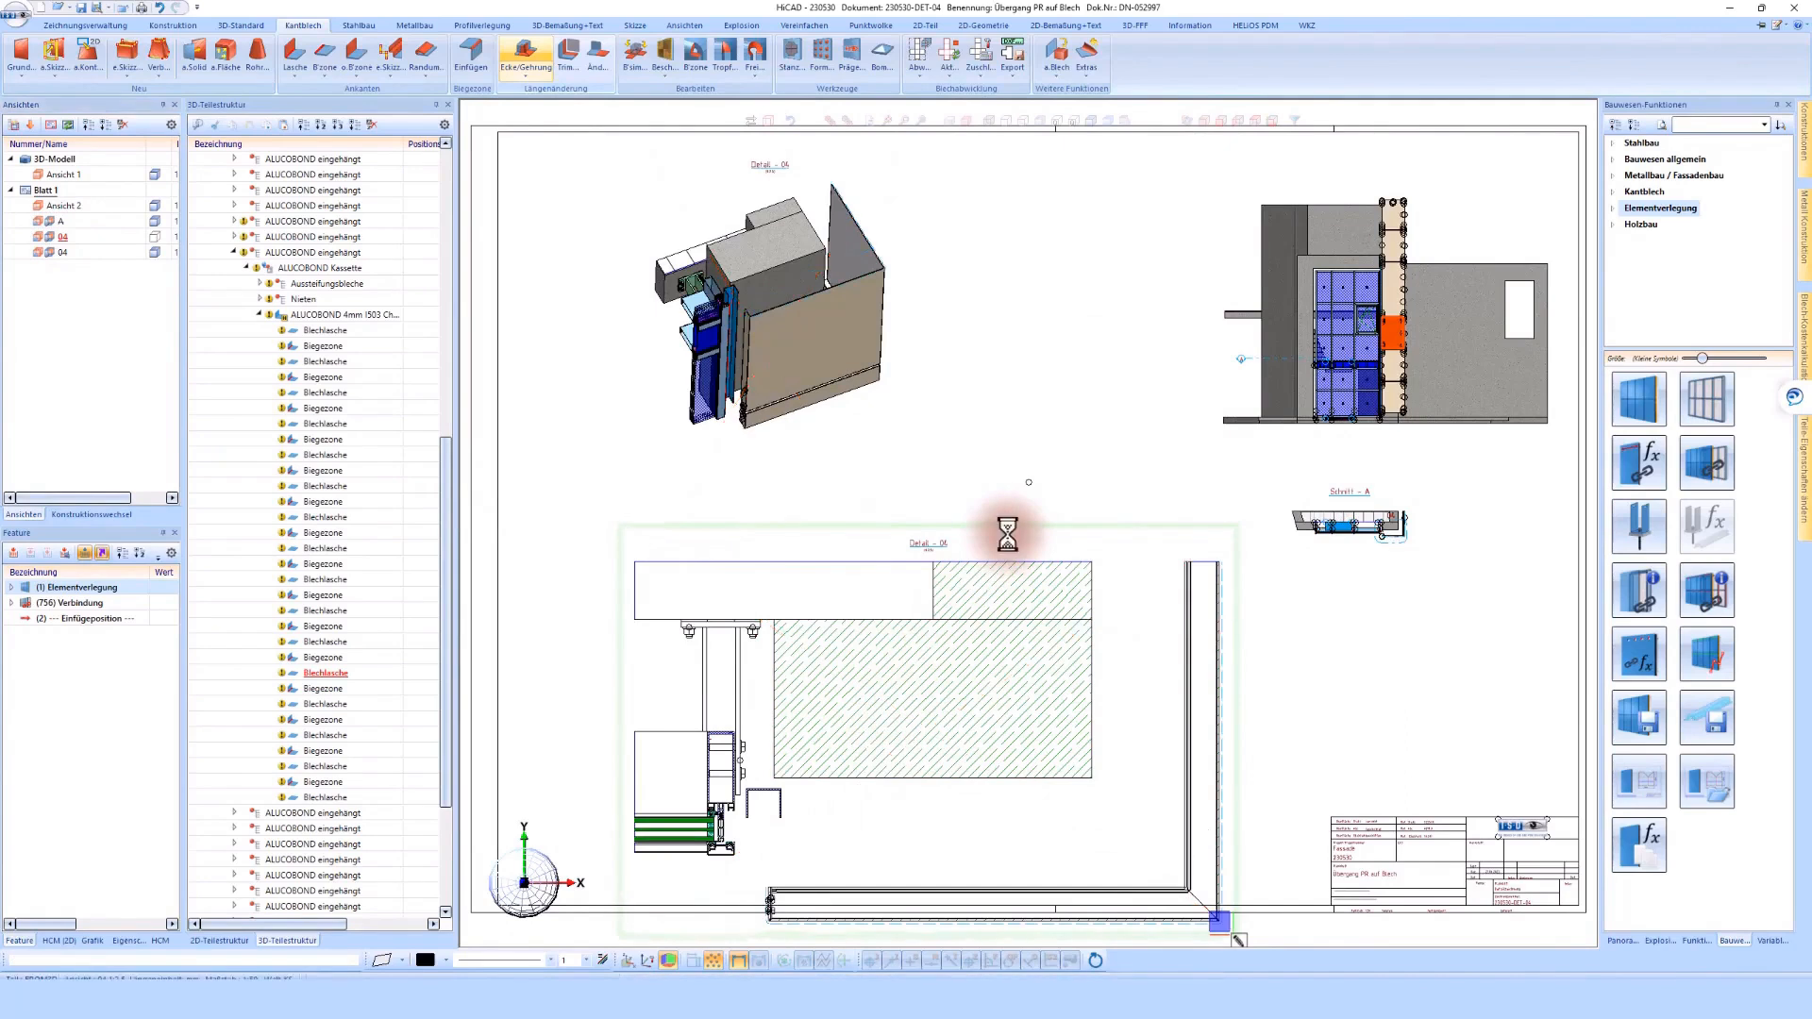
Reposition the Detail - 04 section higher on the sheet and place the isometric detail view directly above it
drag(960, 517, 971, 414)
click(852, 338)
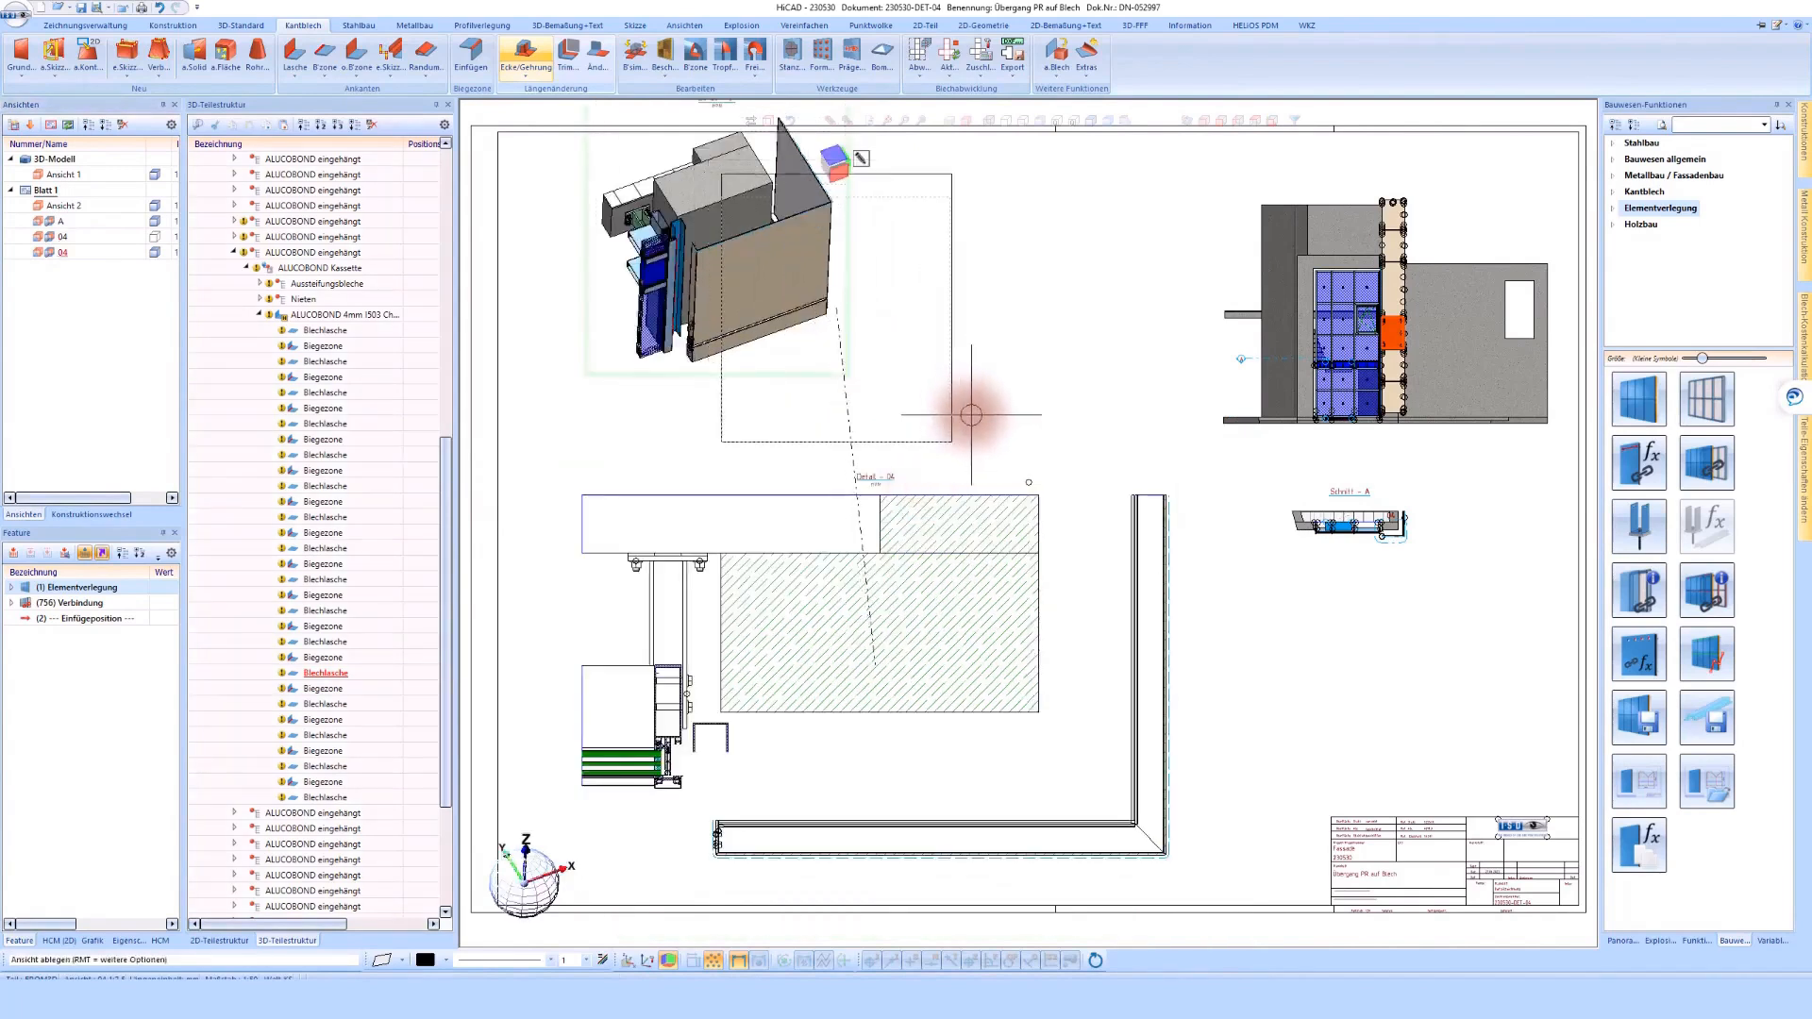
click(971, 415)
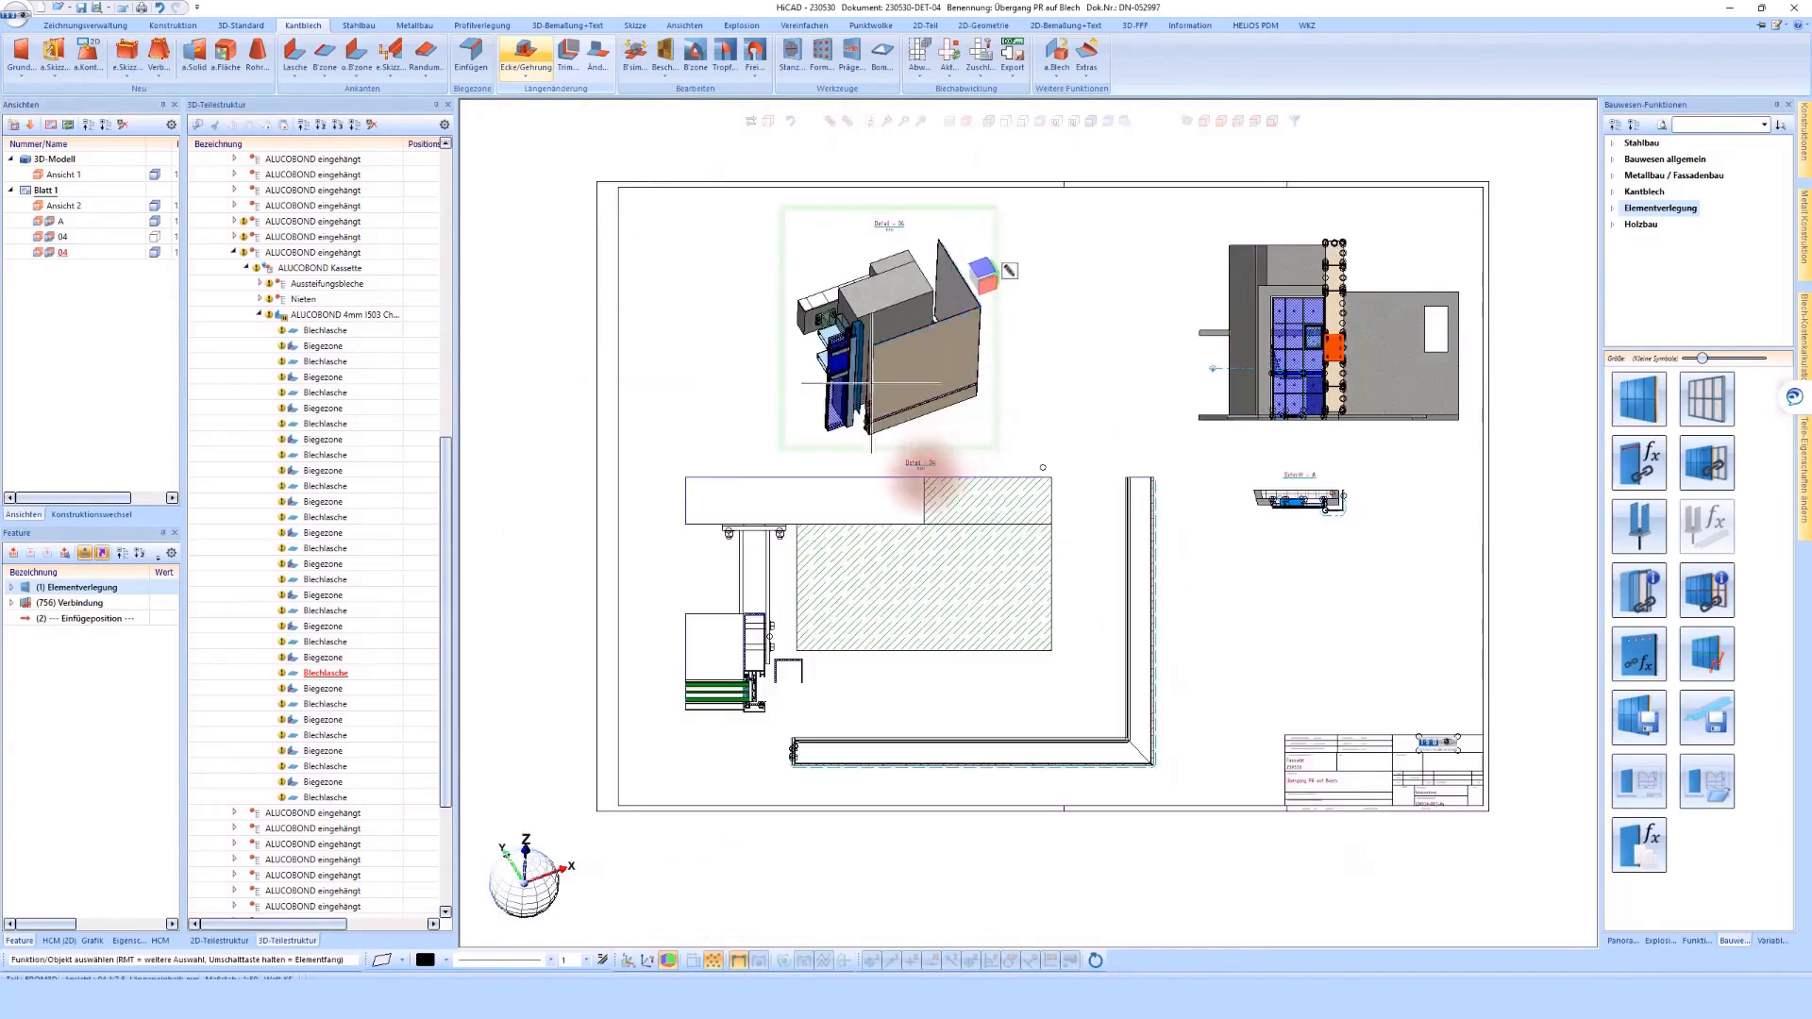
Edit the Detail - 04 section view and apply a depth limit (Tiefenbegrenzung) of 1000
scroll(926, 769, up, 2)
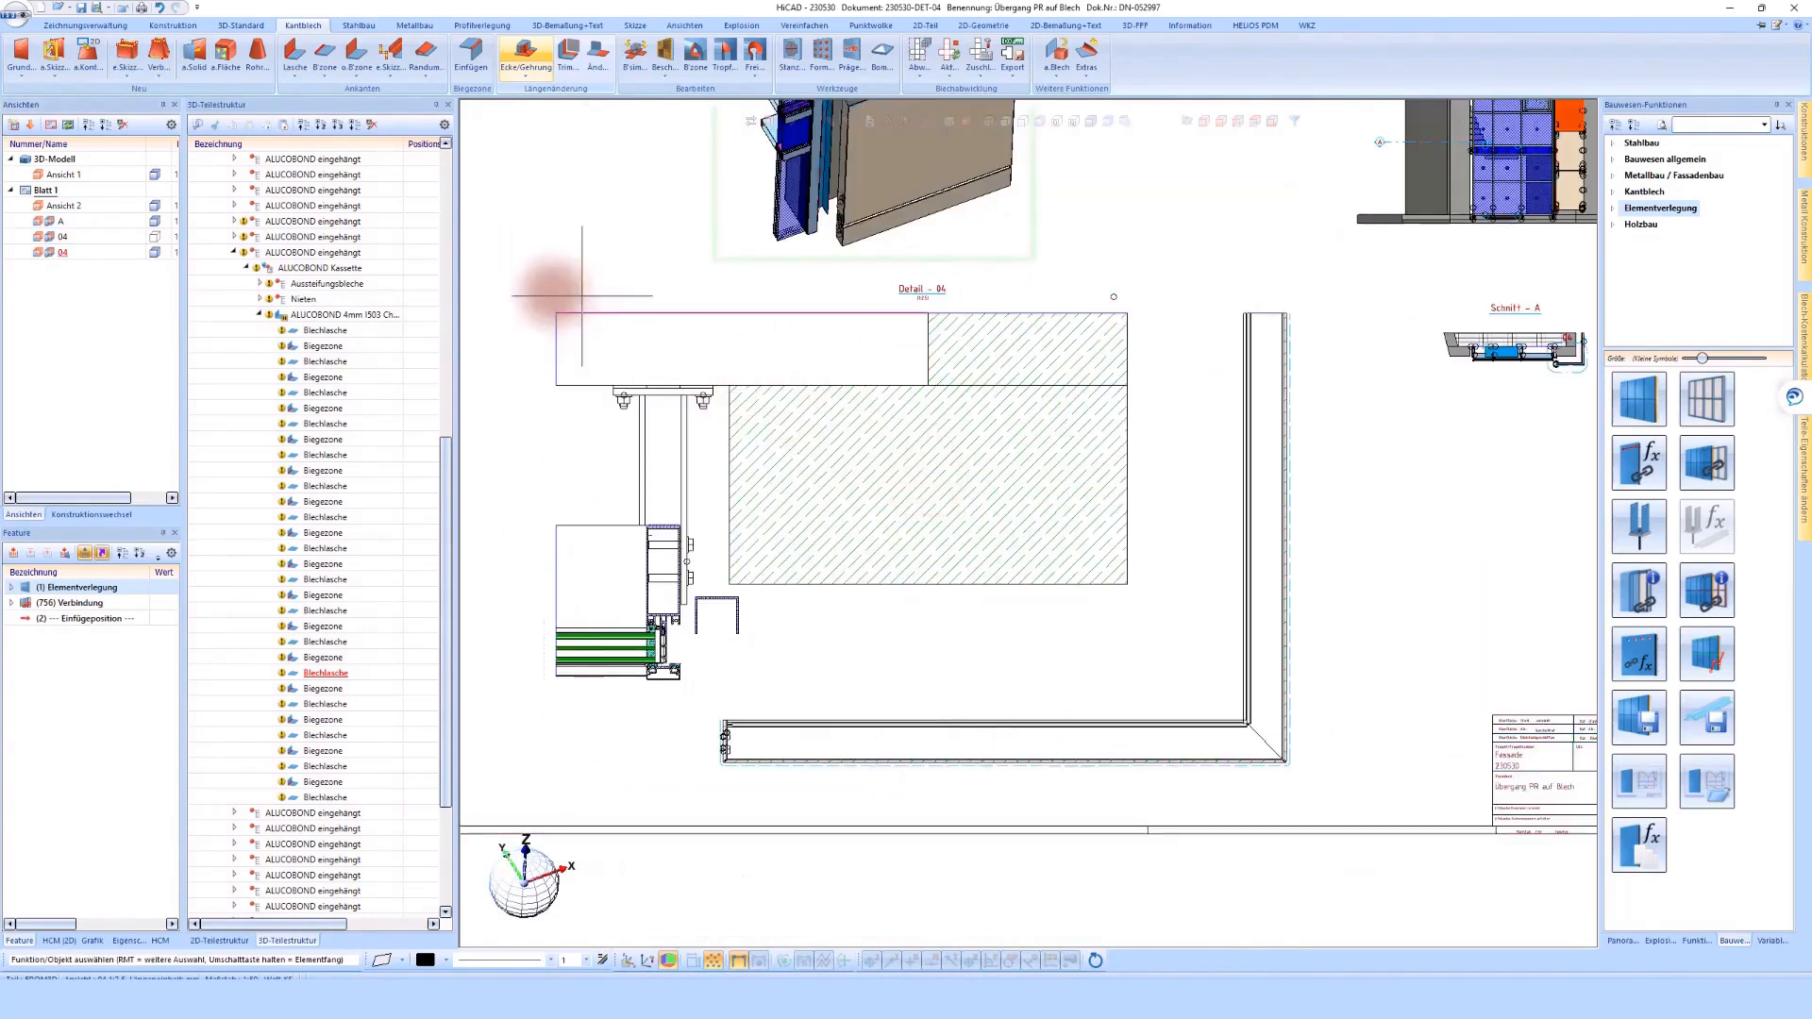
right_click(553, 294)
click(994, 457)
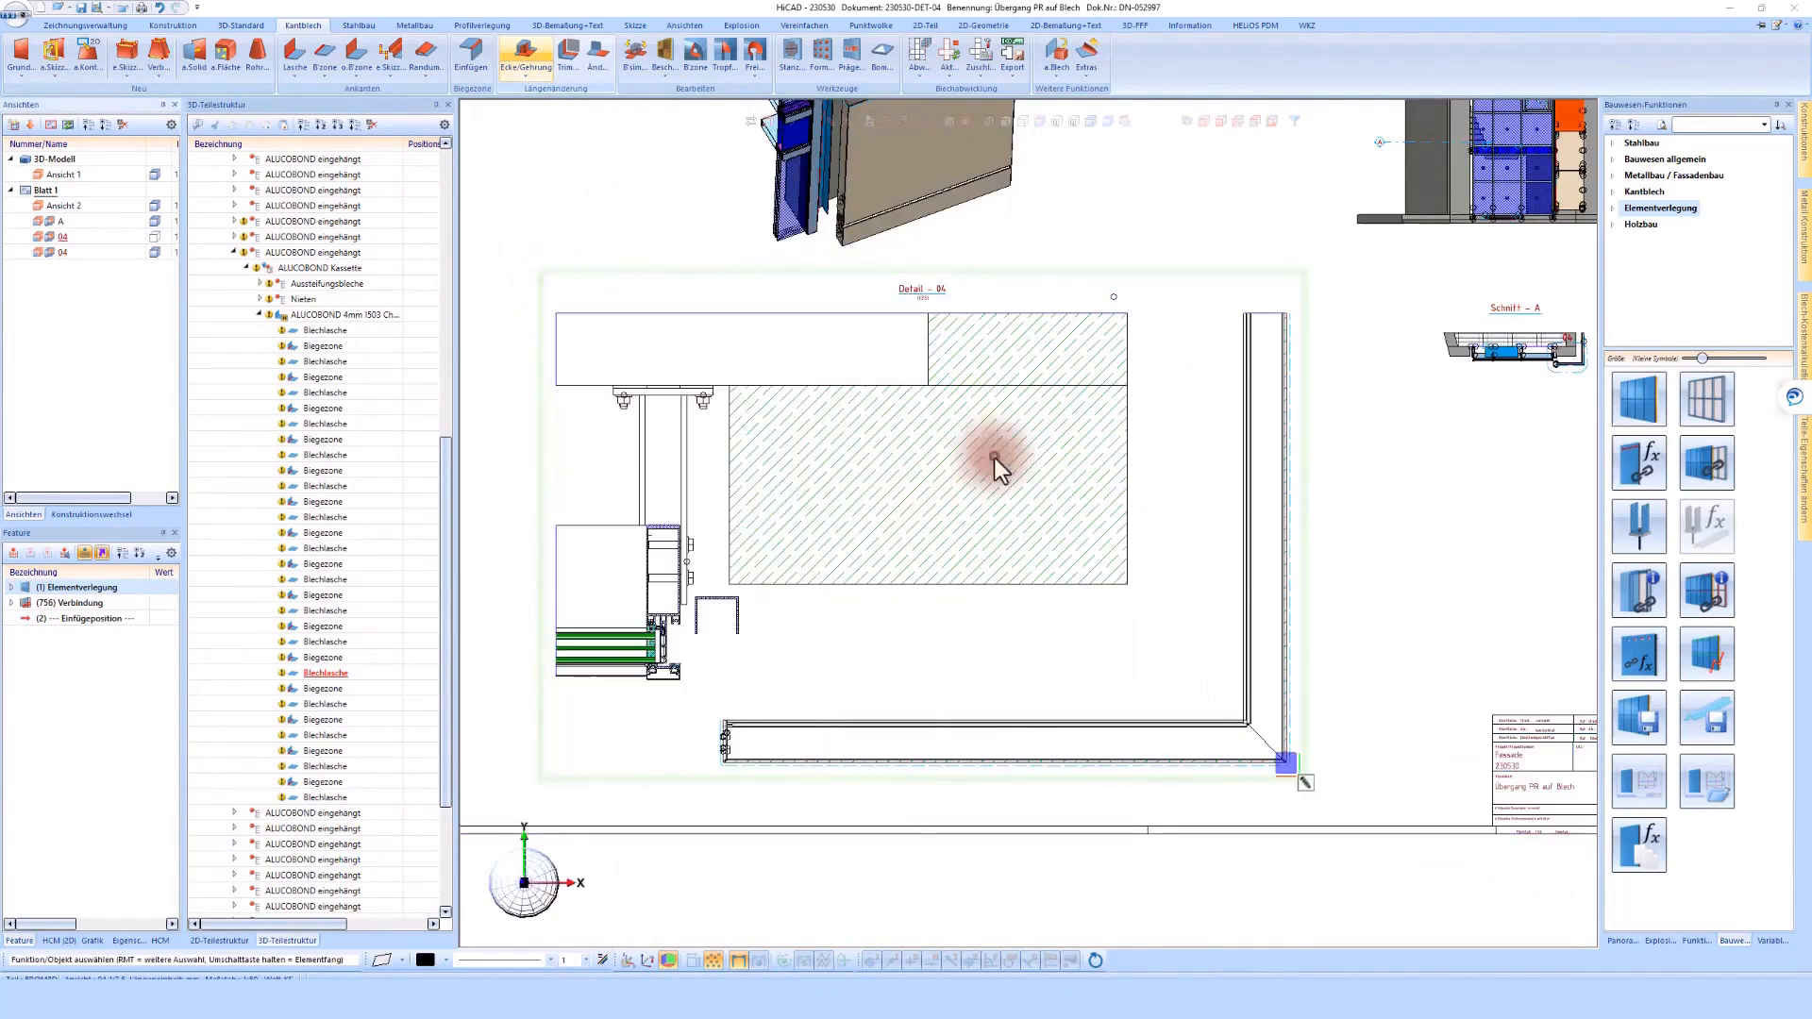
scroll(732, 781, up, 6)
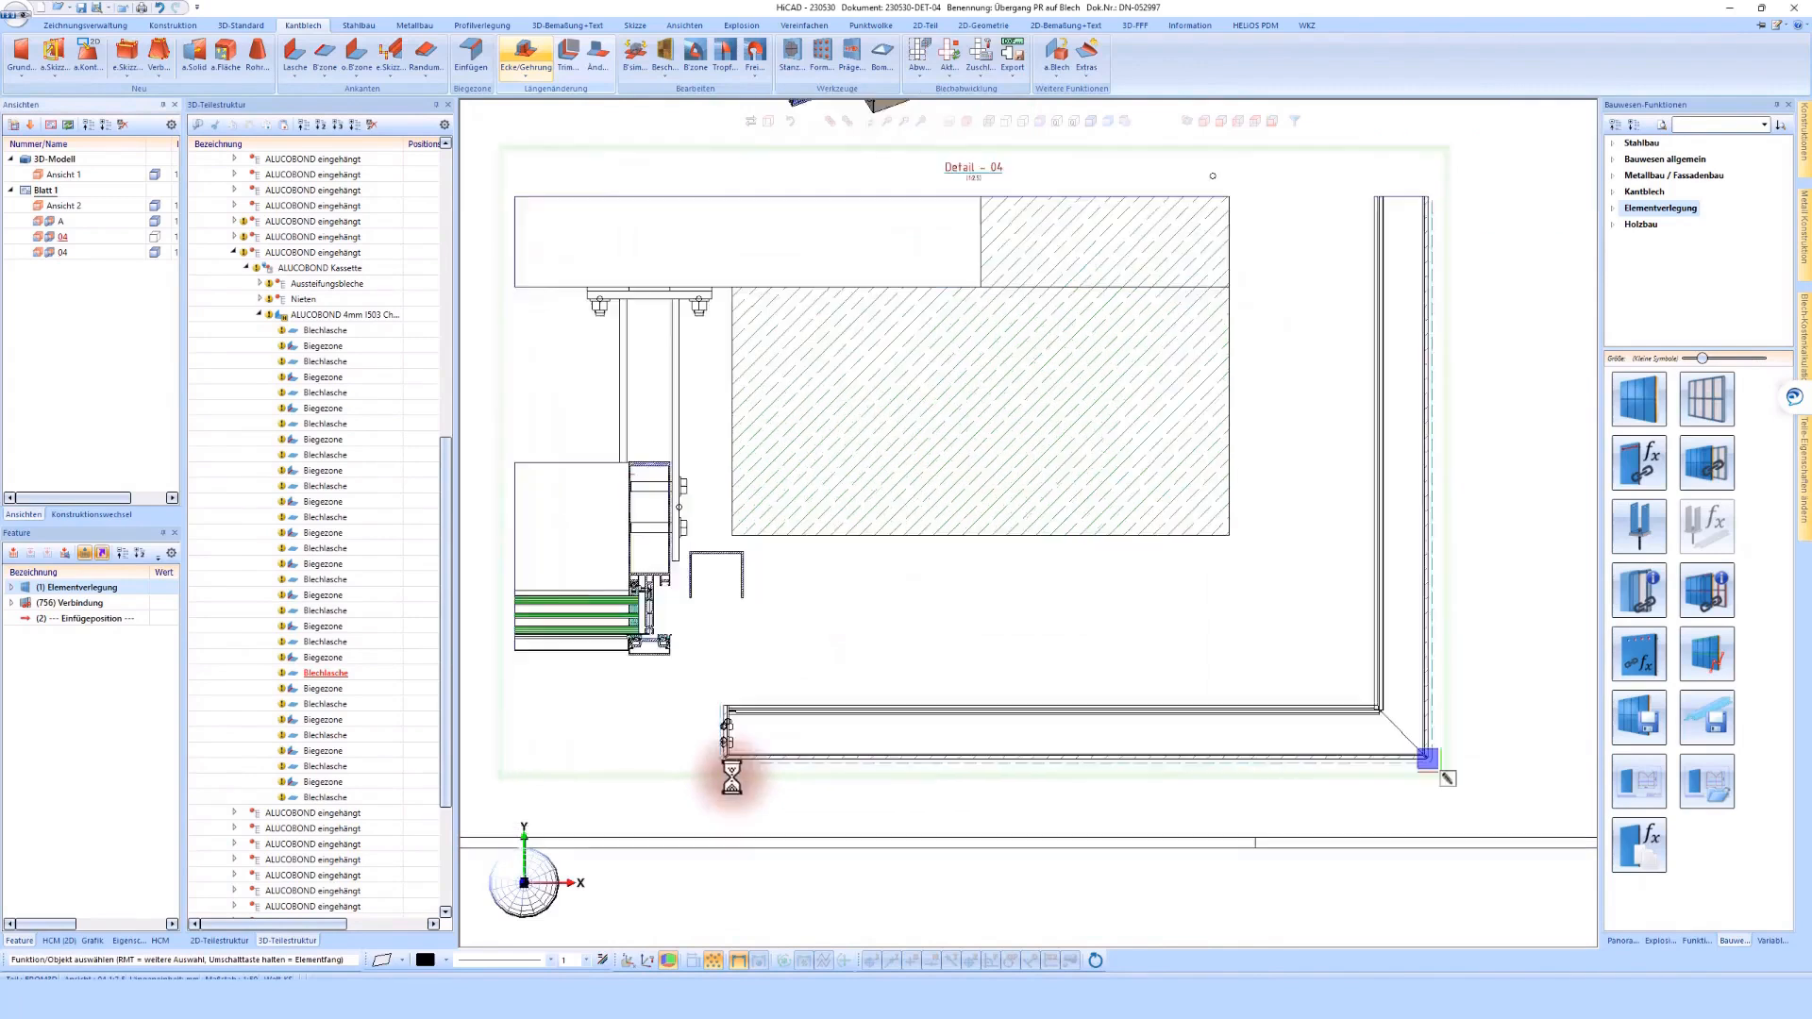
scroll(715, 727, down, 5)
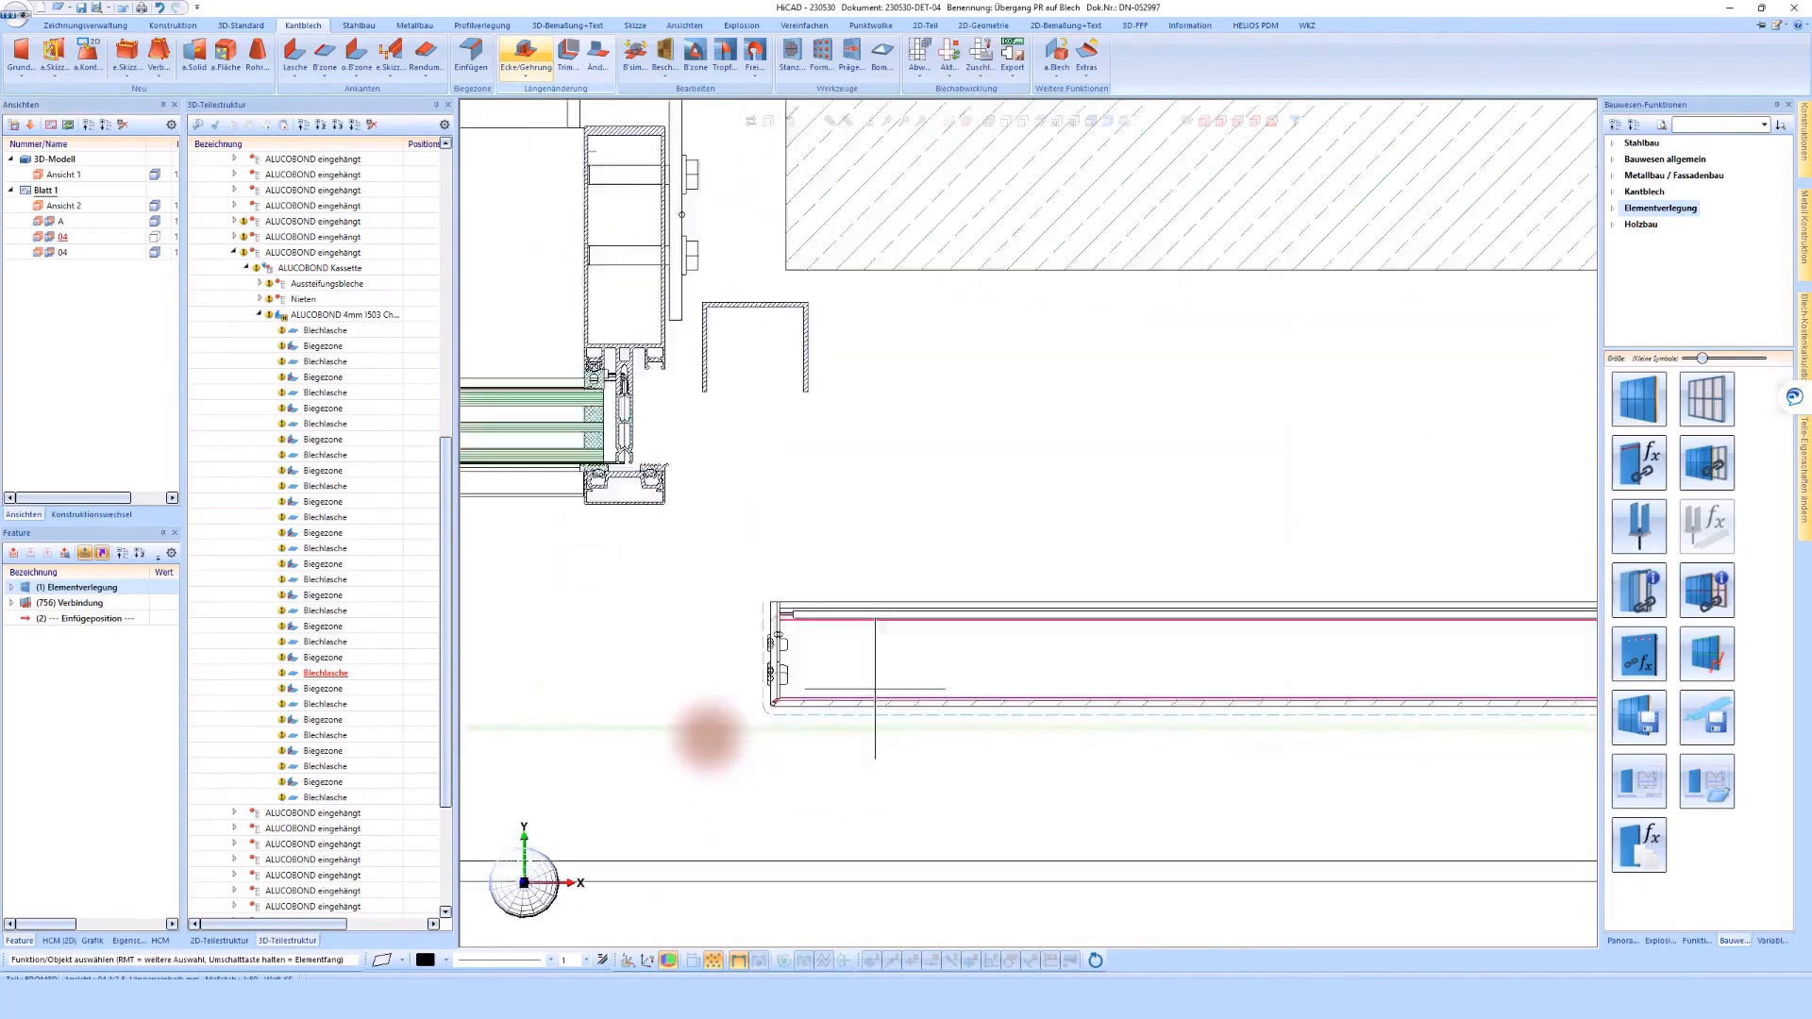
right_click(703, 703)
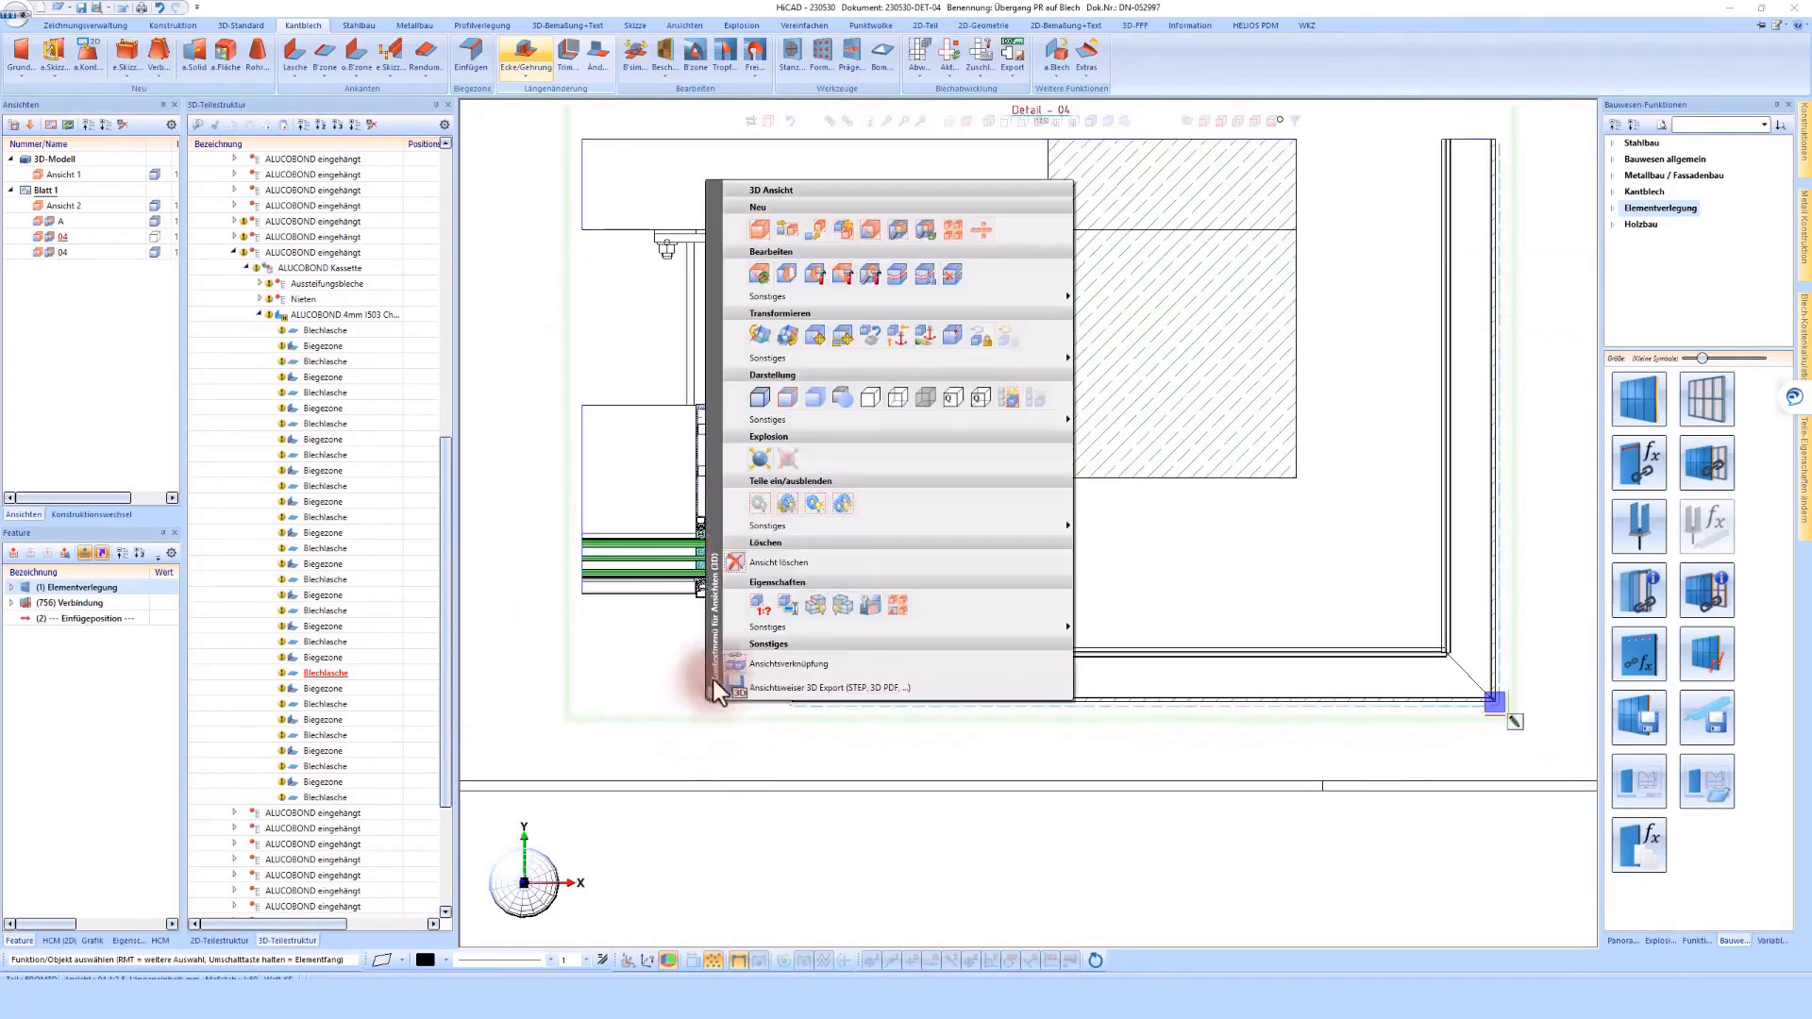
double_click(846, 278)
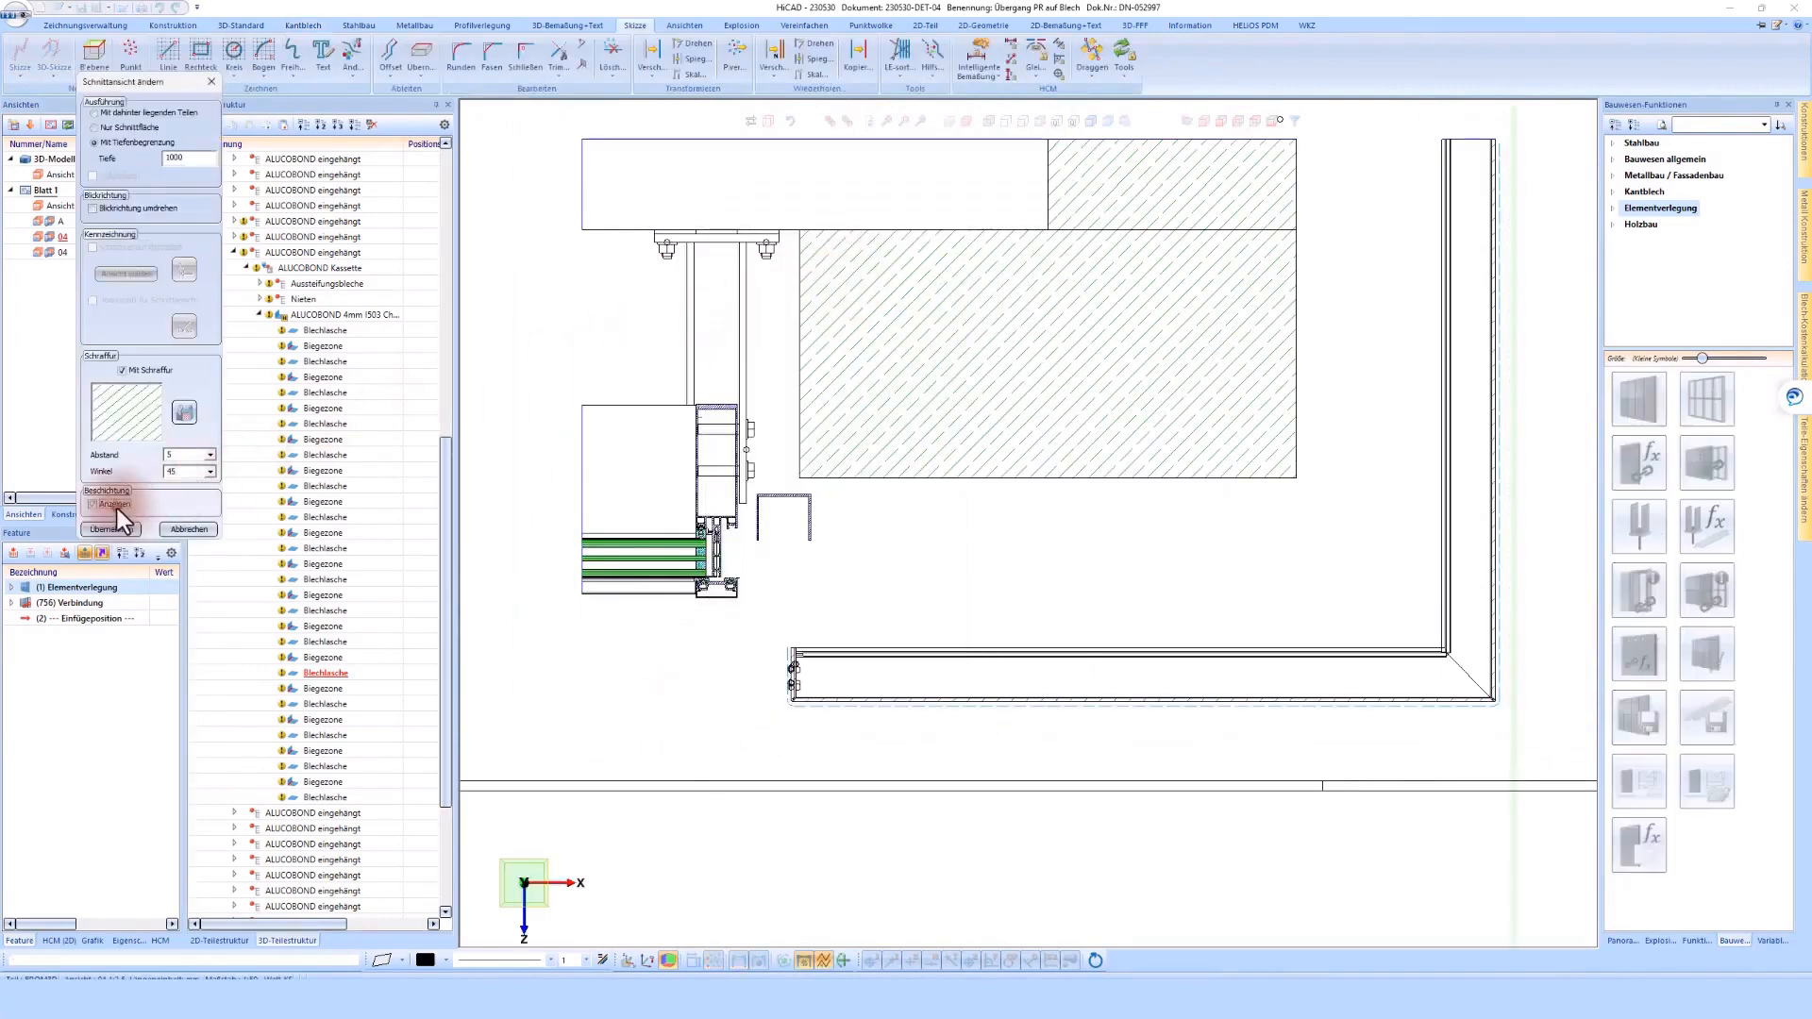
click(115, 532)
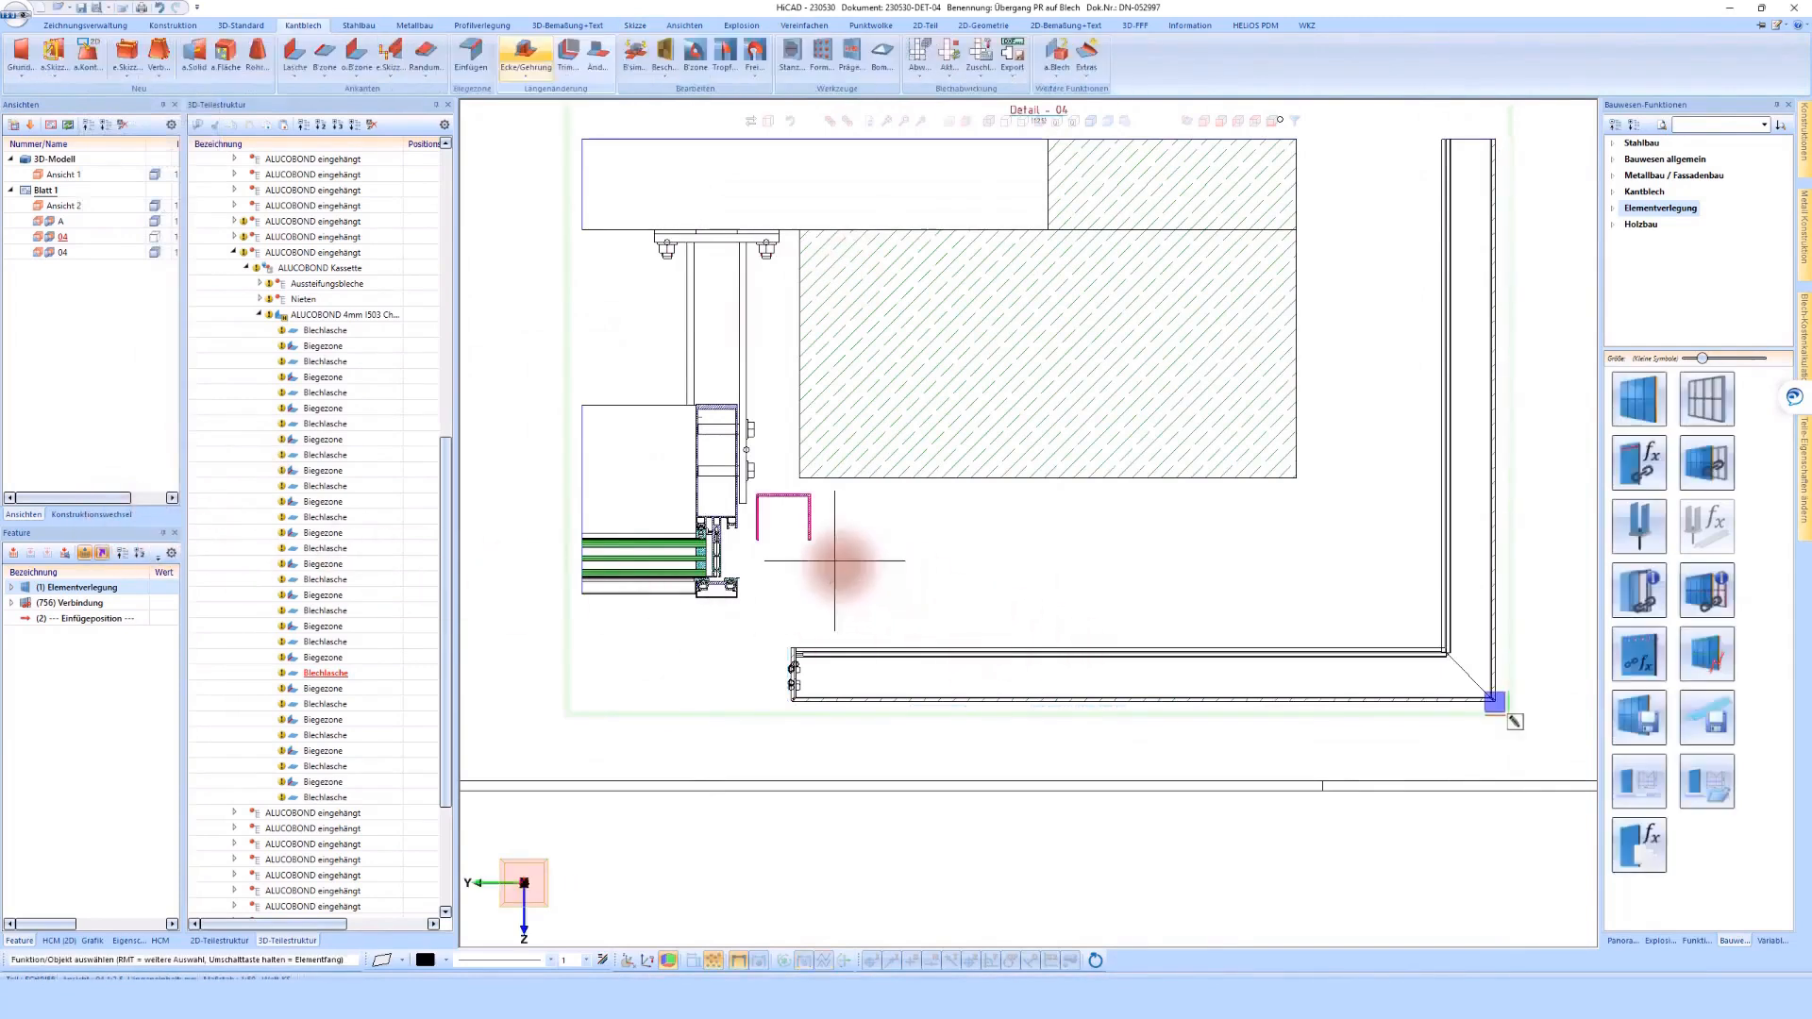
Move the ALUCOBOND Unterkonstruktion assembly with the U 65x55x2.5 profile to the end of the side cladding panel, using an offset of -10
scroll(838, 566, down, 2)
scroll(843, 571, up, 4)
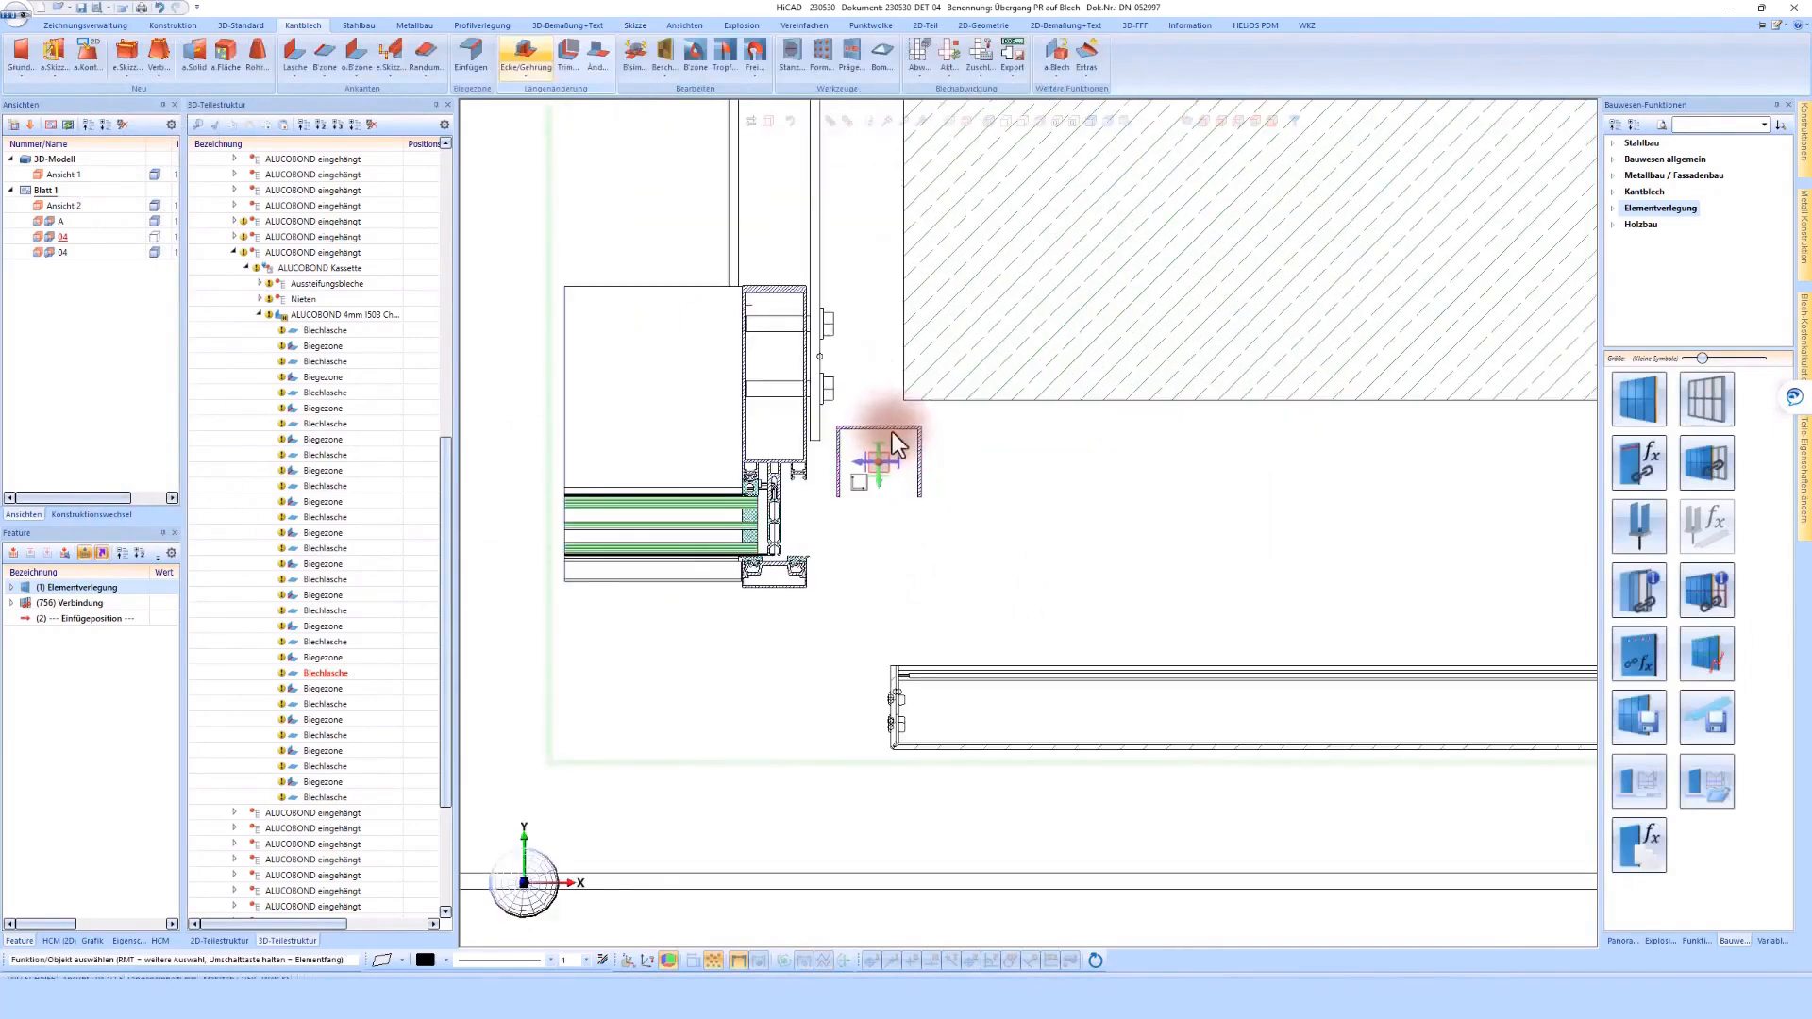
right_click(890, 436)
click(872, 530)
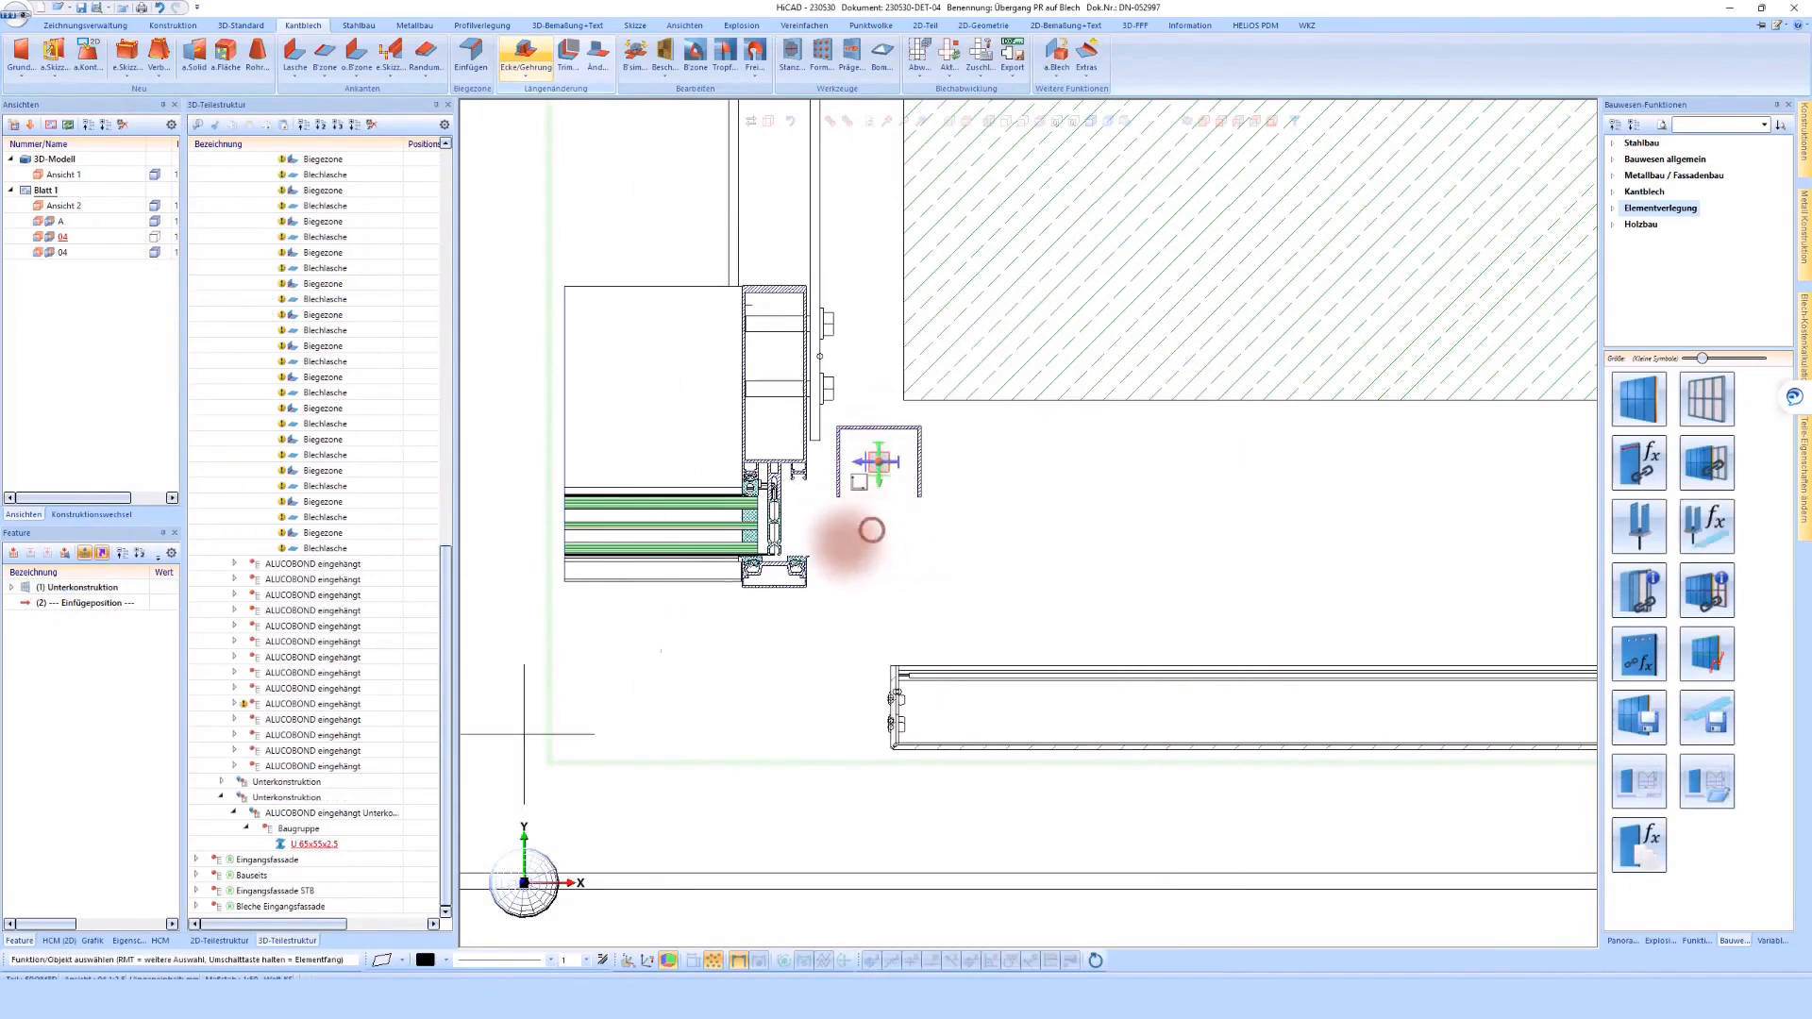
right_click(325, 816)
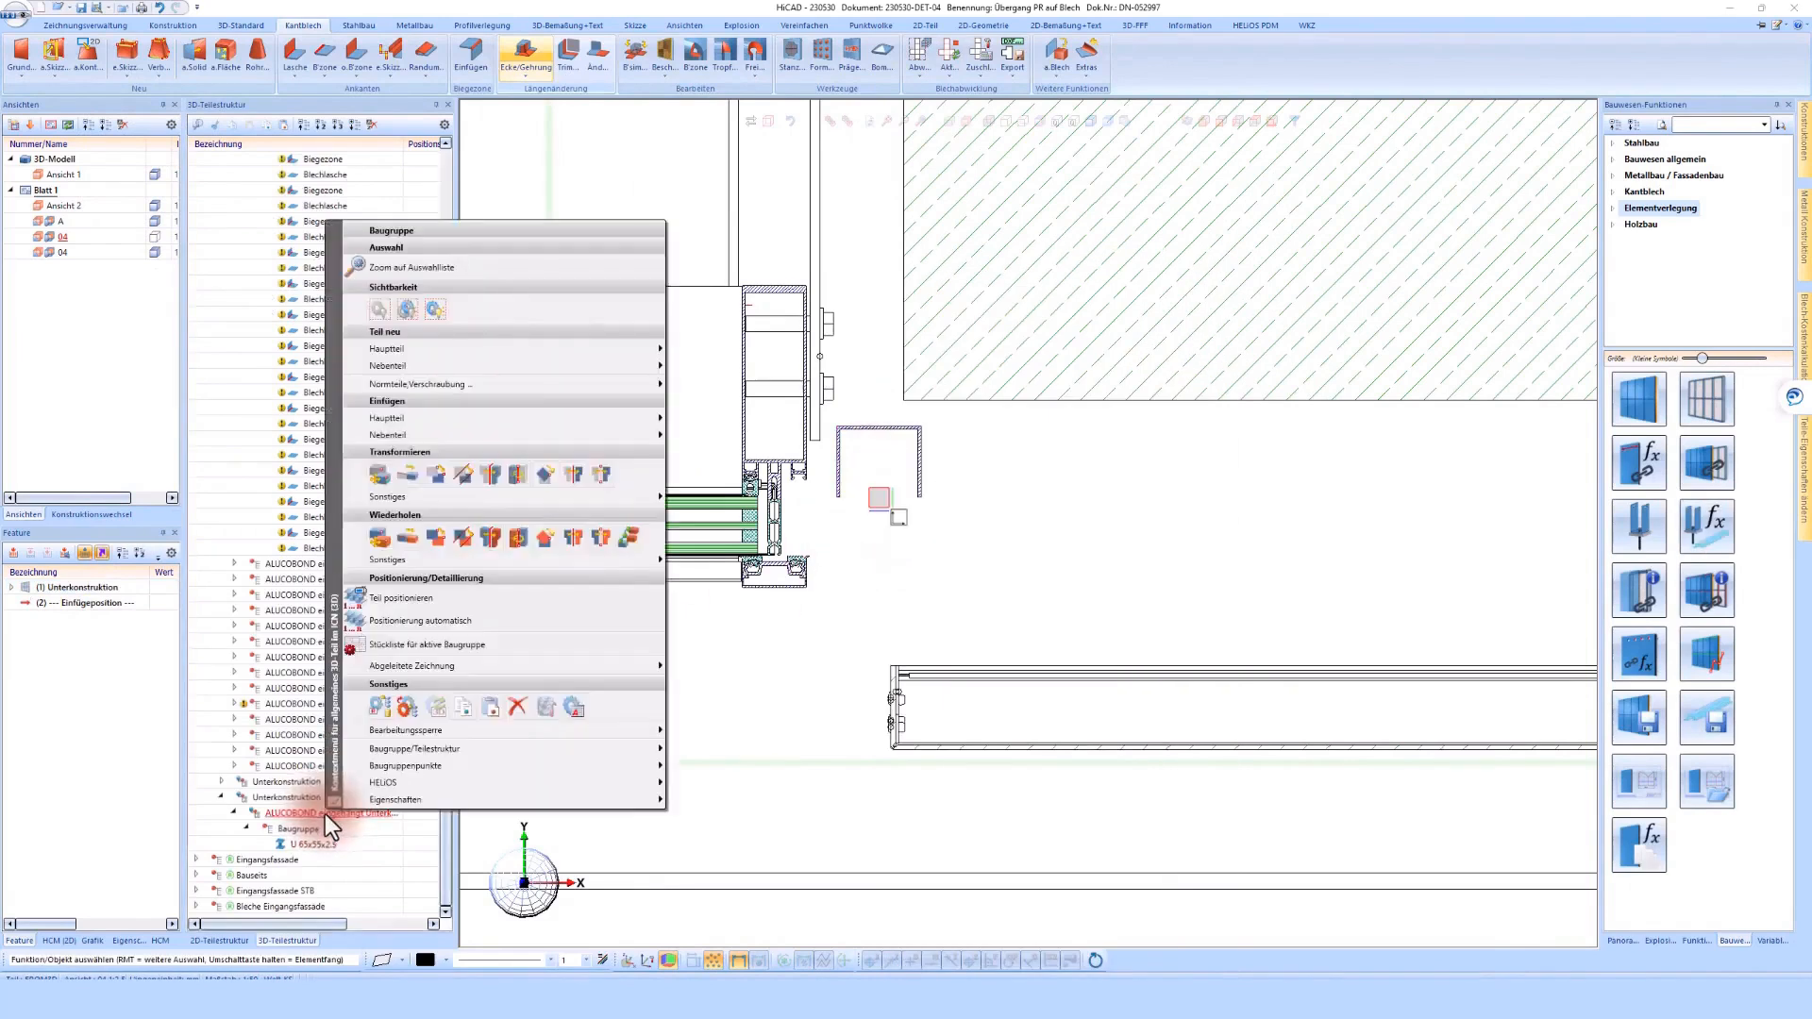
click(462, 473)
scroll(919, 509, up, 4)
click(921, 486)
scroll(909, 534, down, 3)
scroll(922, 740, up, 3)
click(1040, 834)
text(-10)
key(Return)
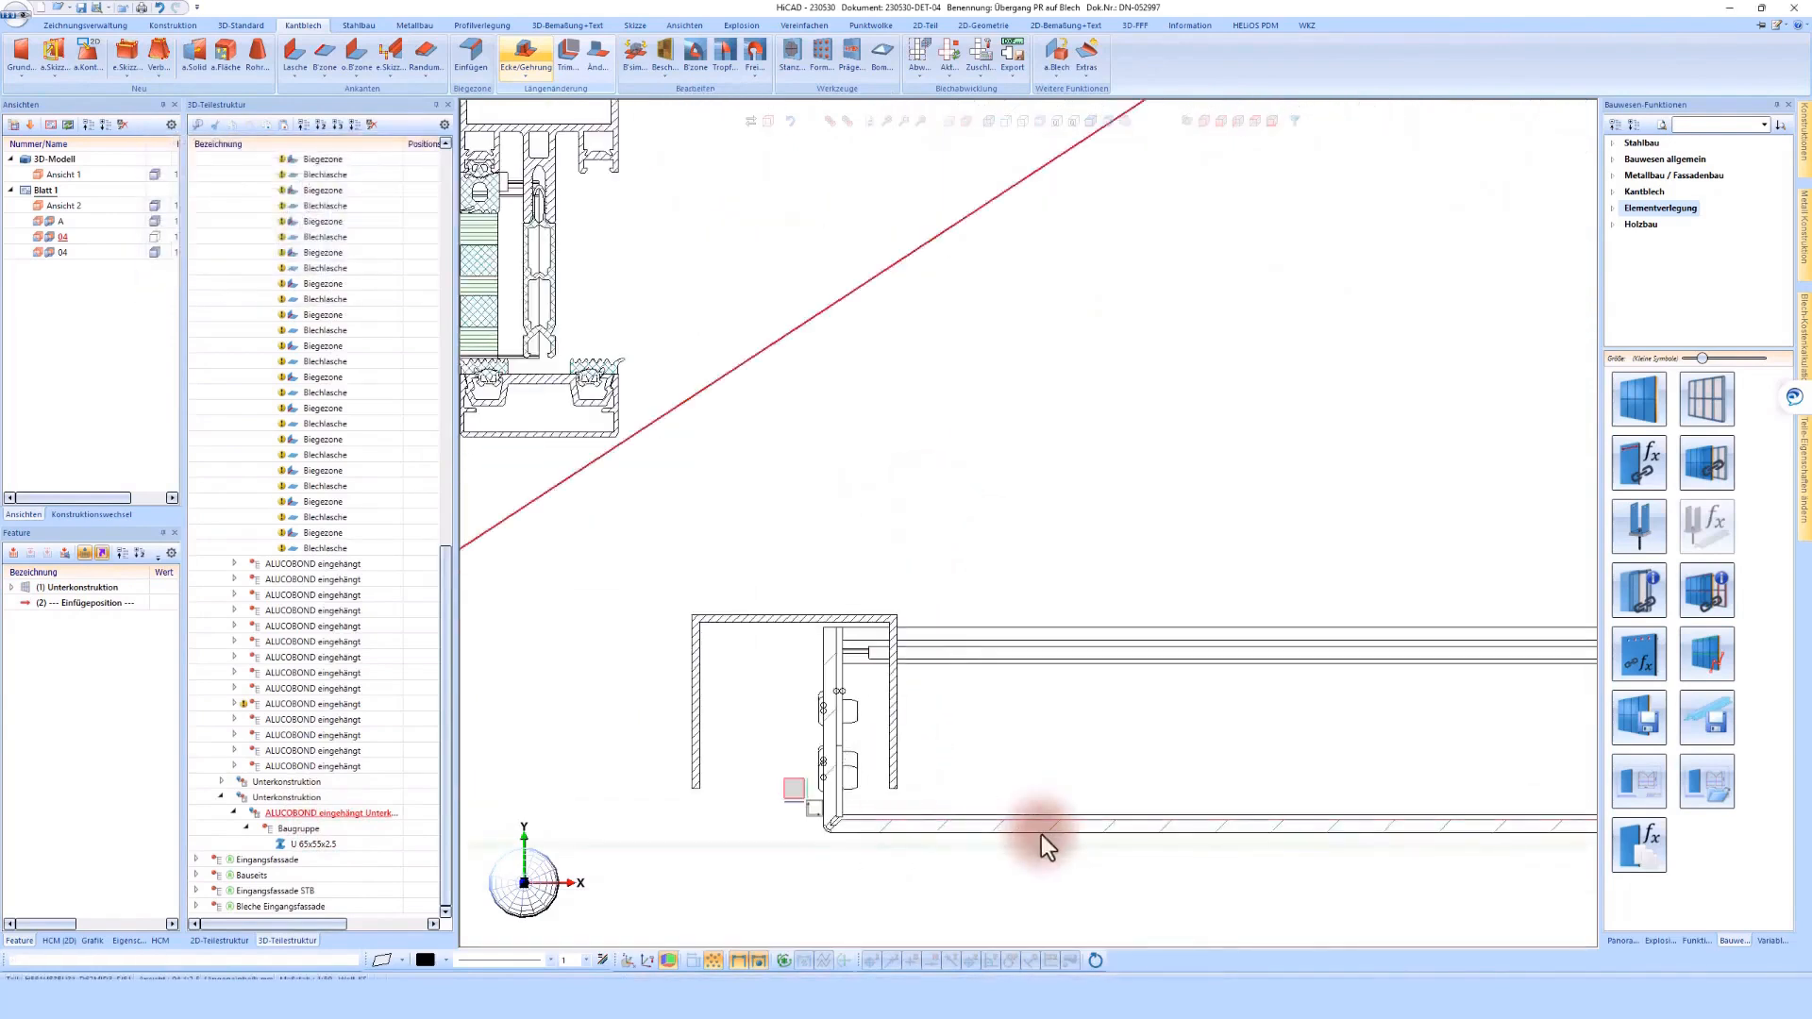
scroll(953, 563, up, 3)
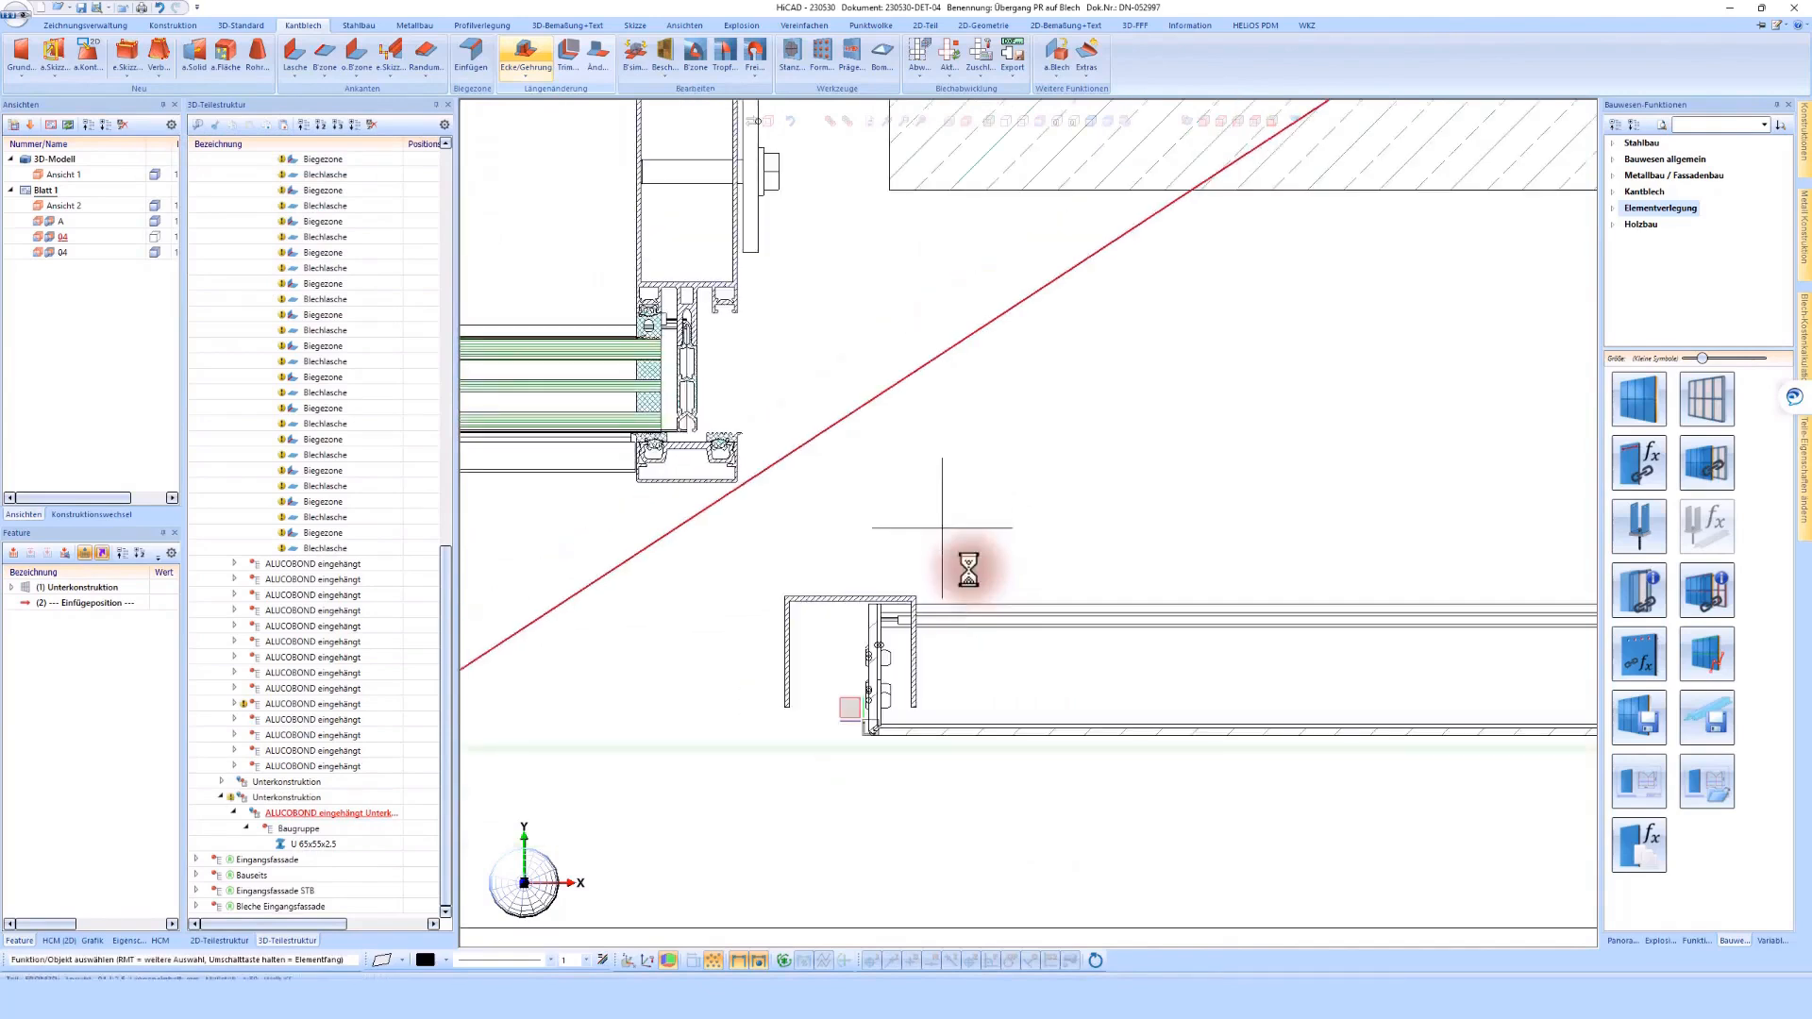
click(804, 641)
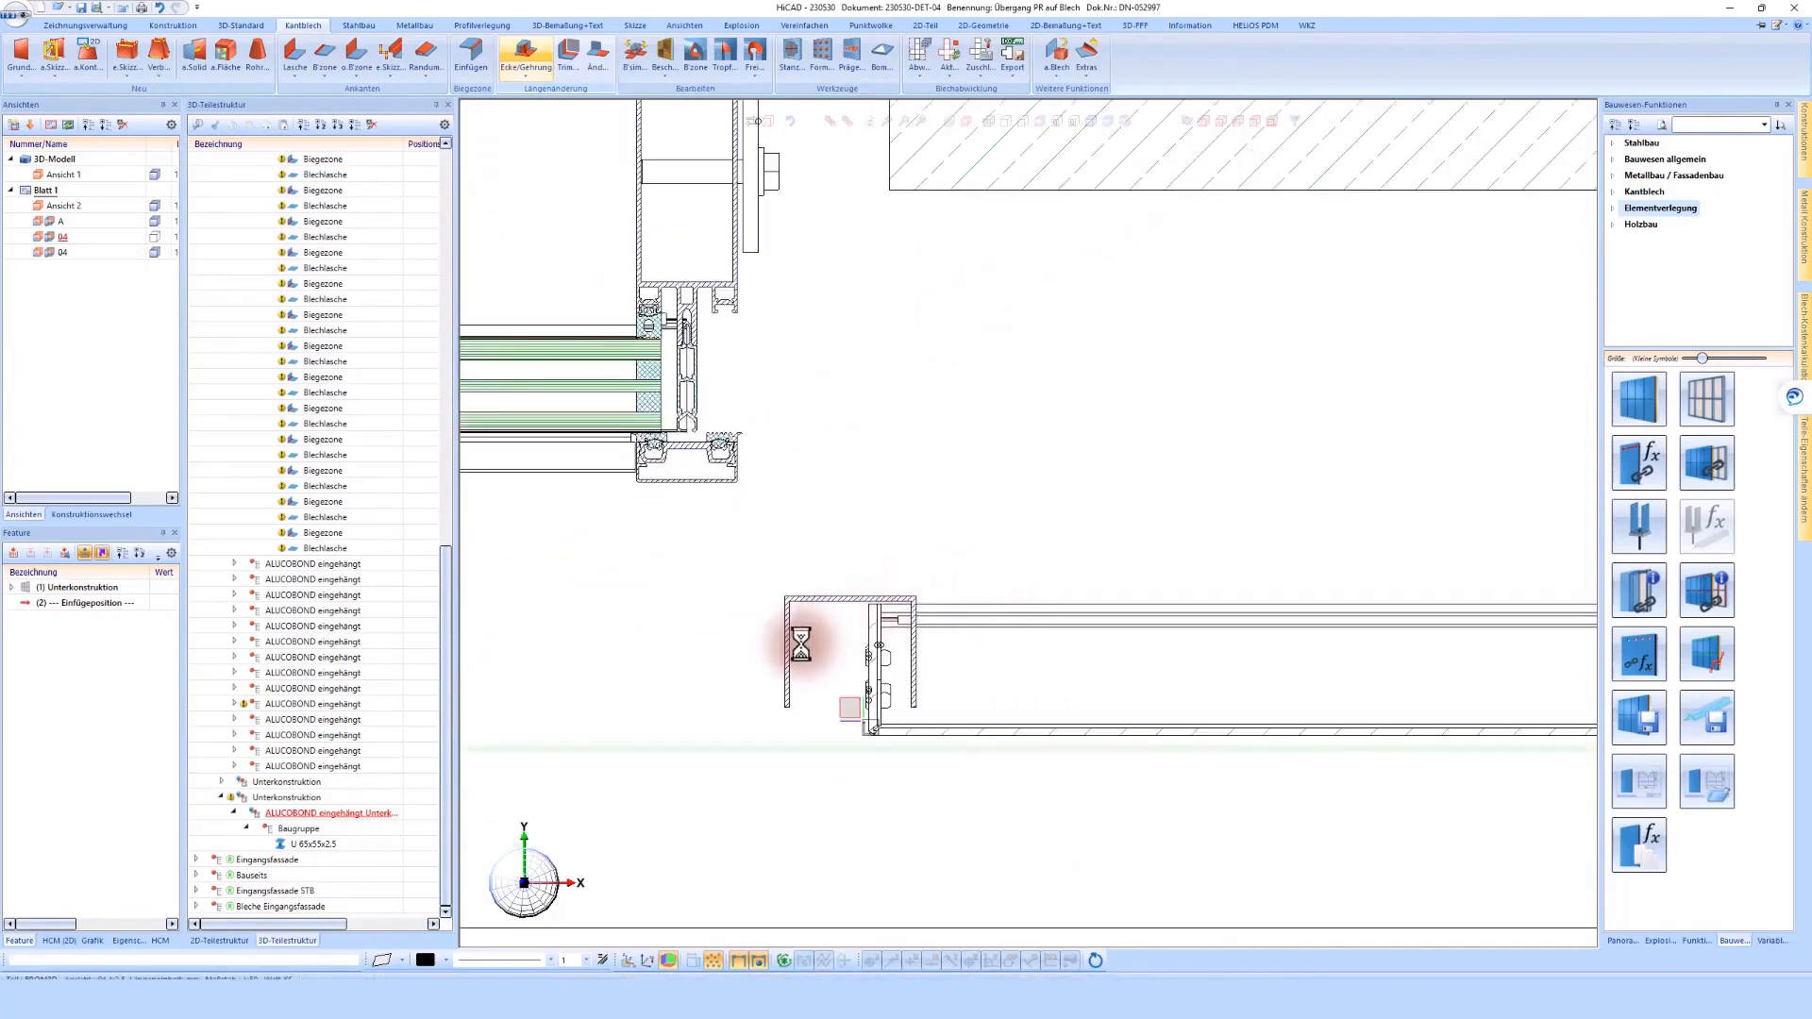
Switch to the 3D model view Ansicht 1 and delete the Unterkonstruktion assembly containing the U profile at the cladding edge
double_click(64, 174)
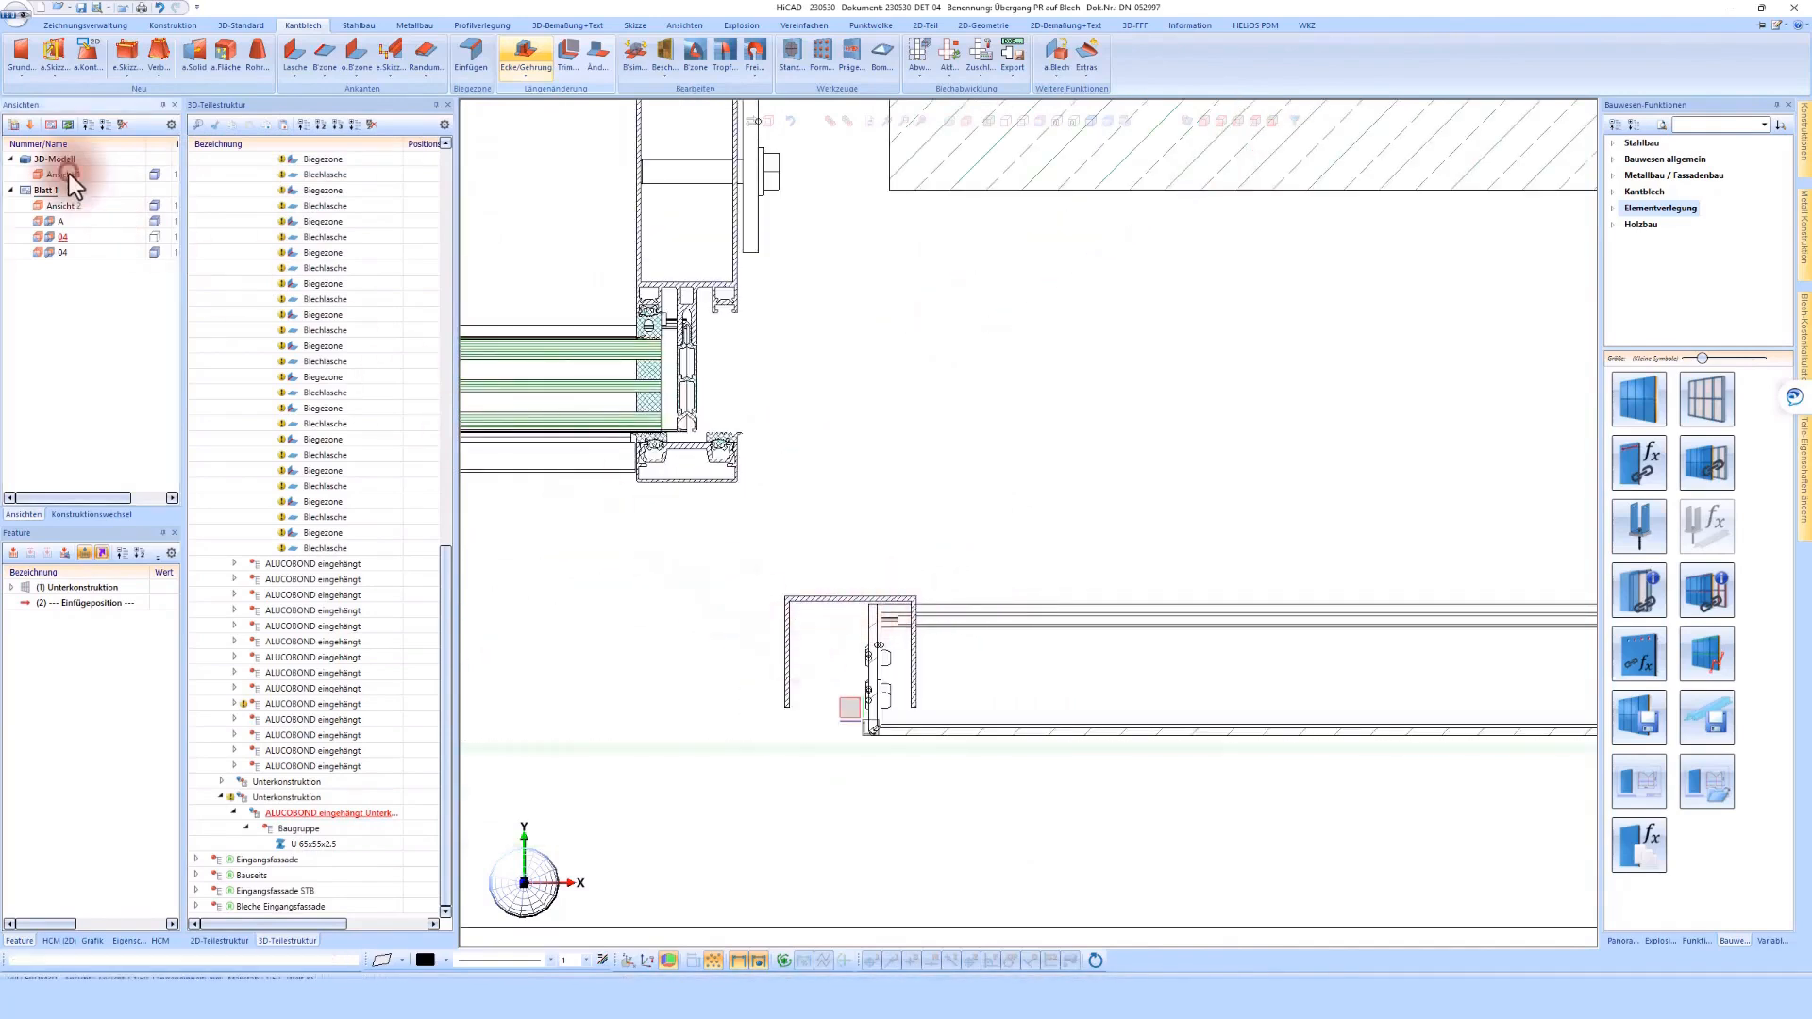
scroll(1214, 846, up, 6)
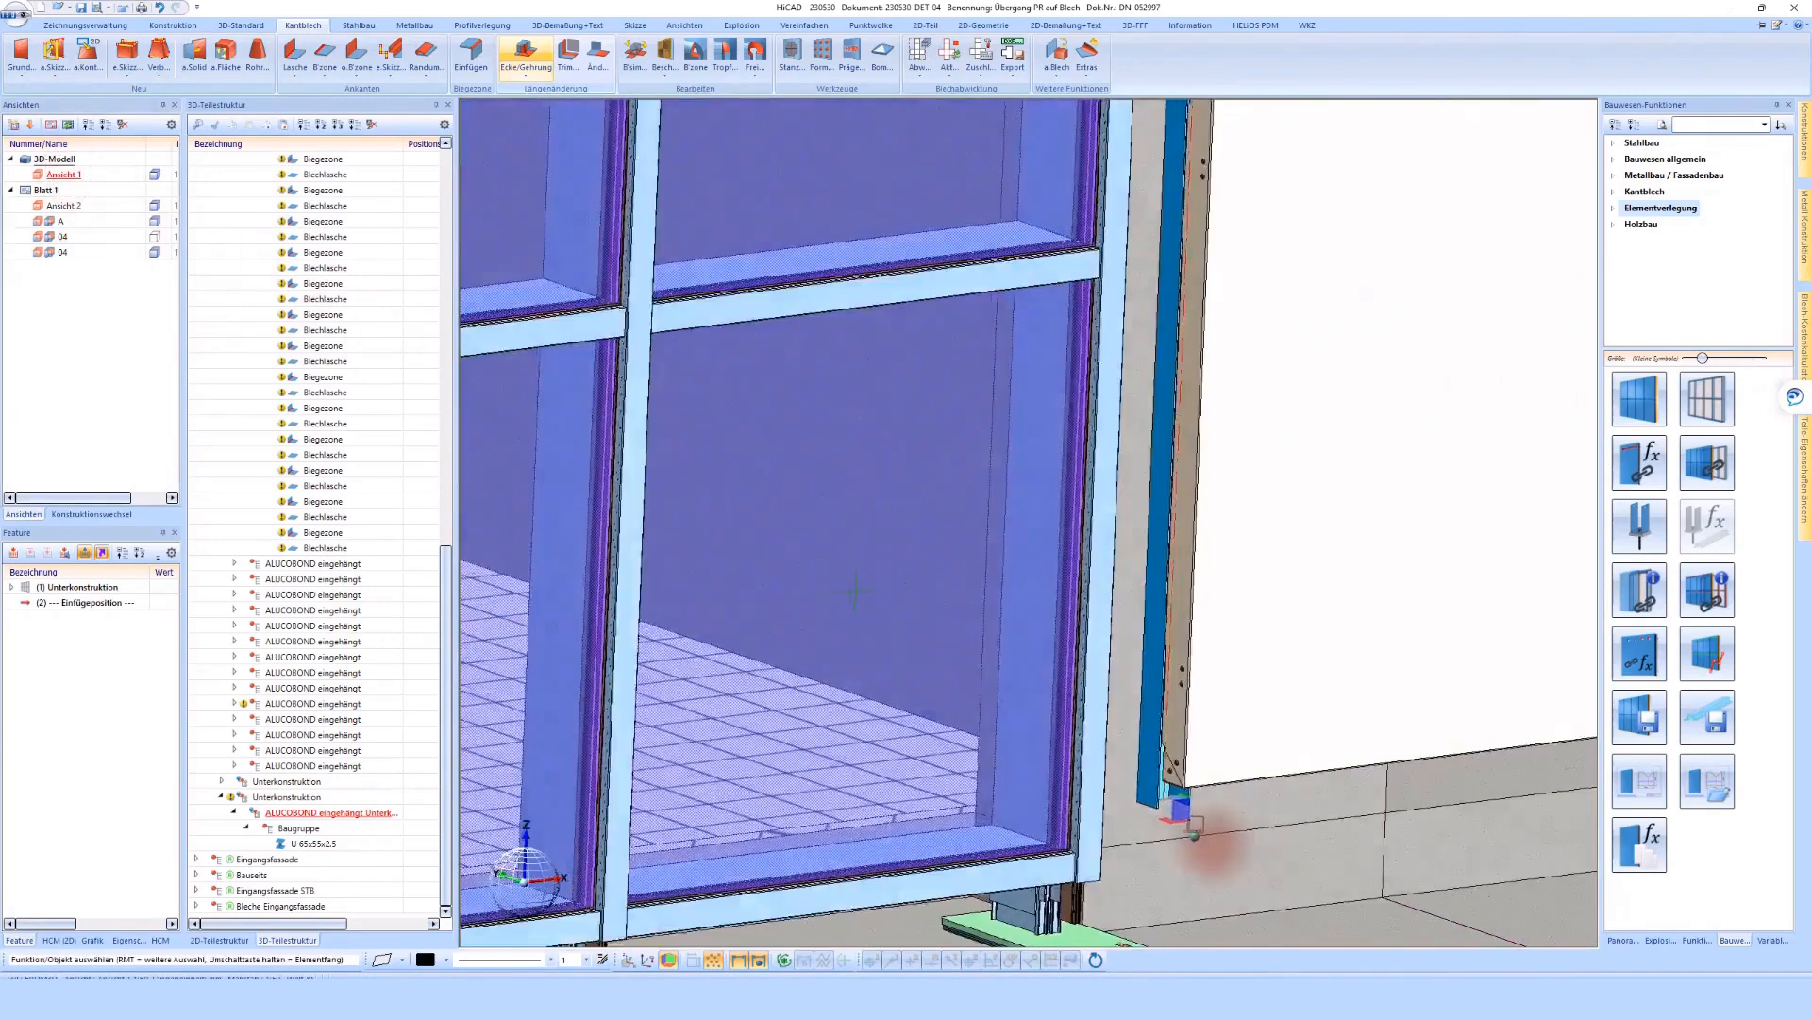
scroll(1213, 847, up, 3)
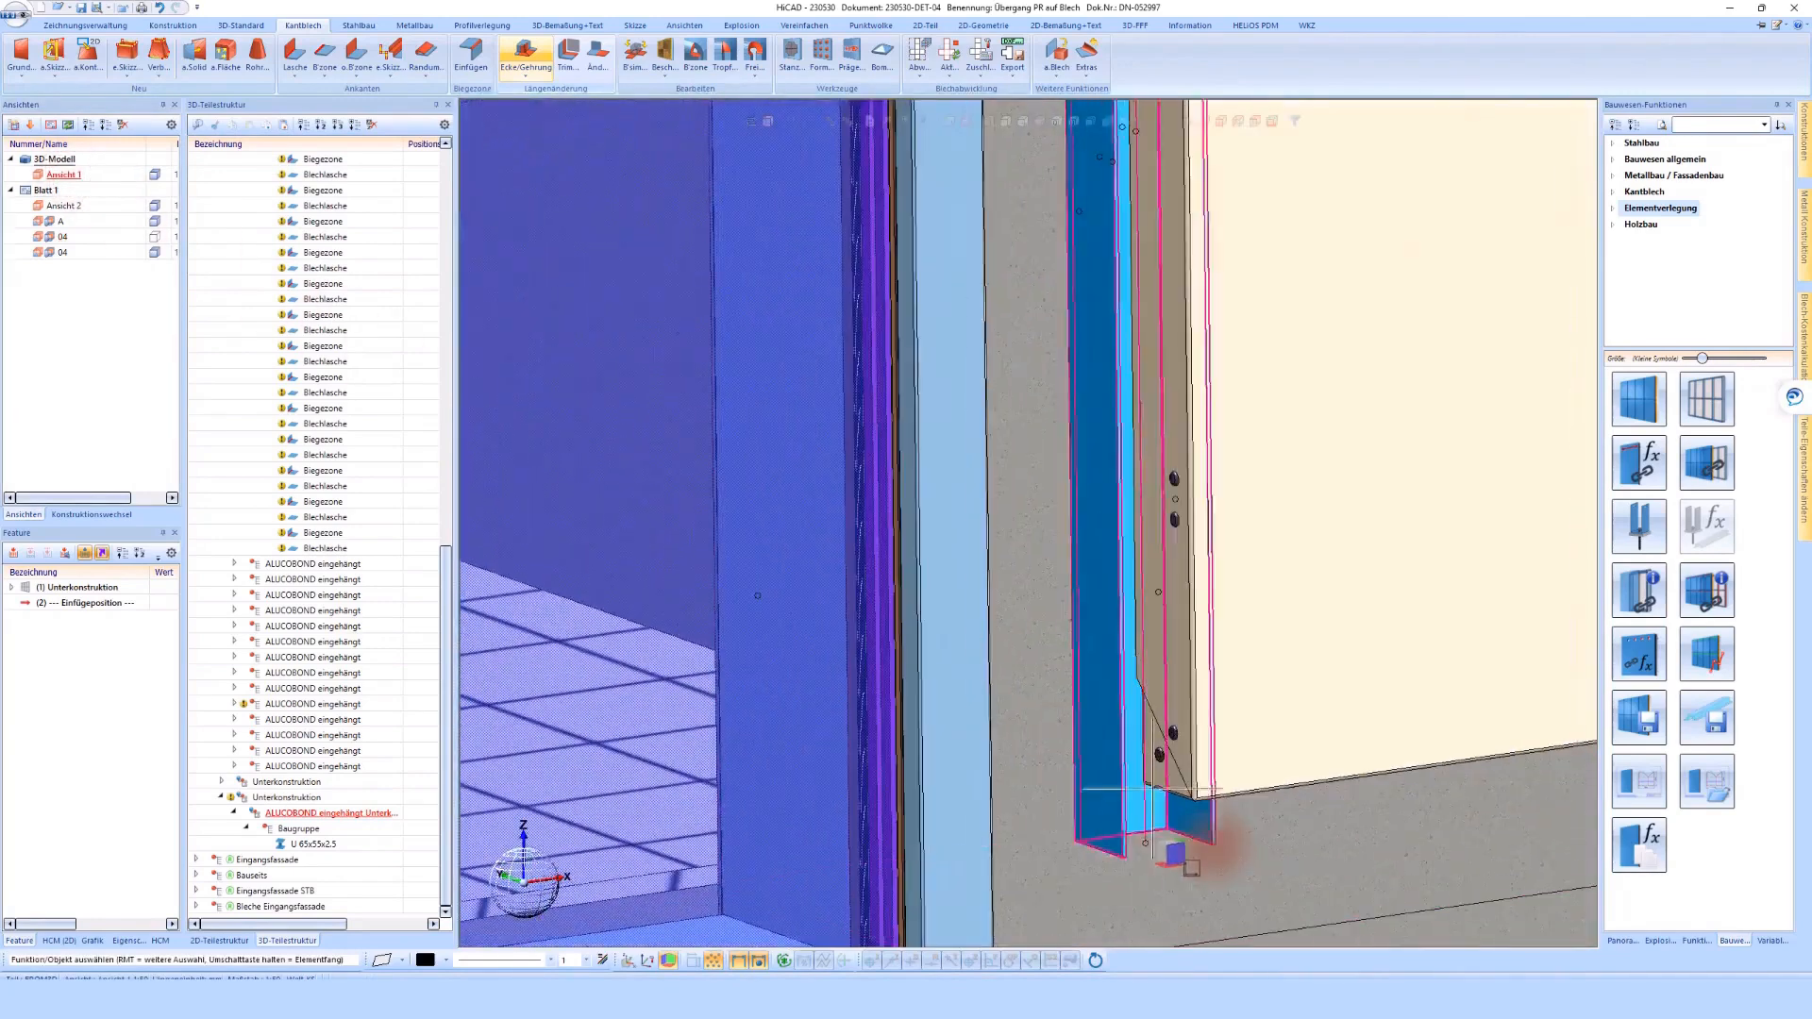
scroll(1214, 846, down, 3)
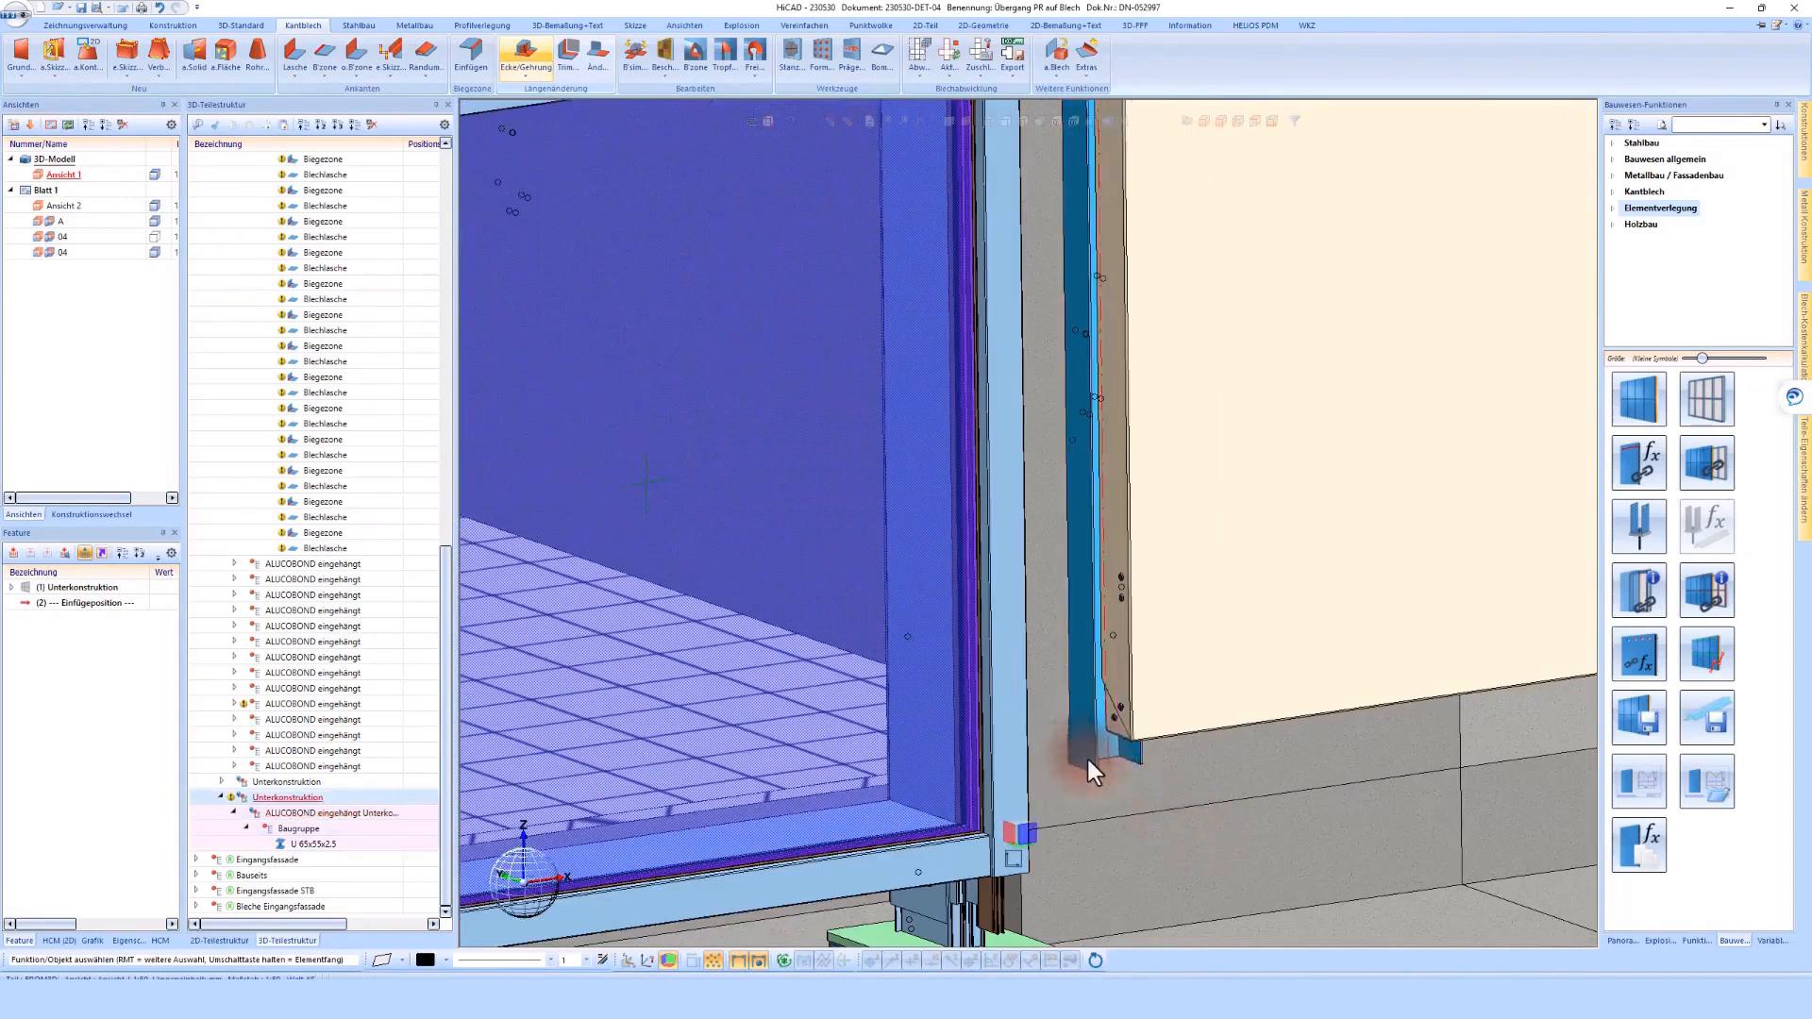
right_click(1089, 761)
click(1283, 648)
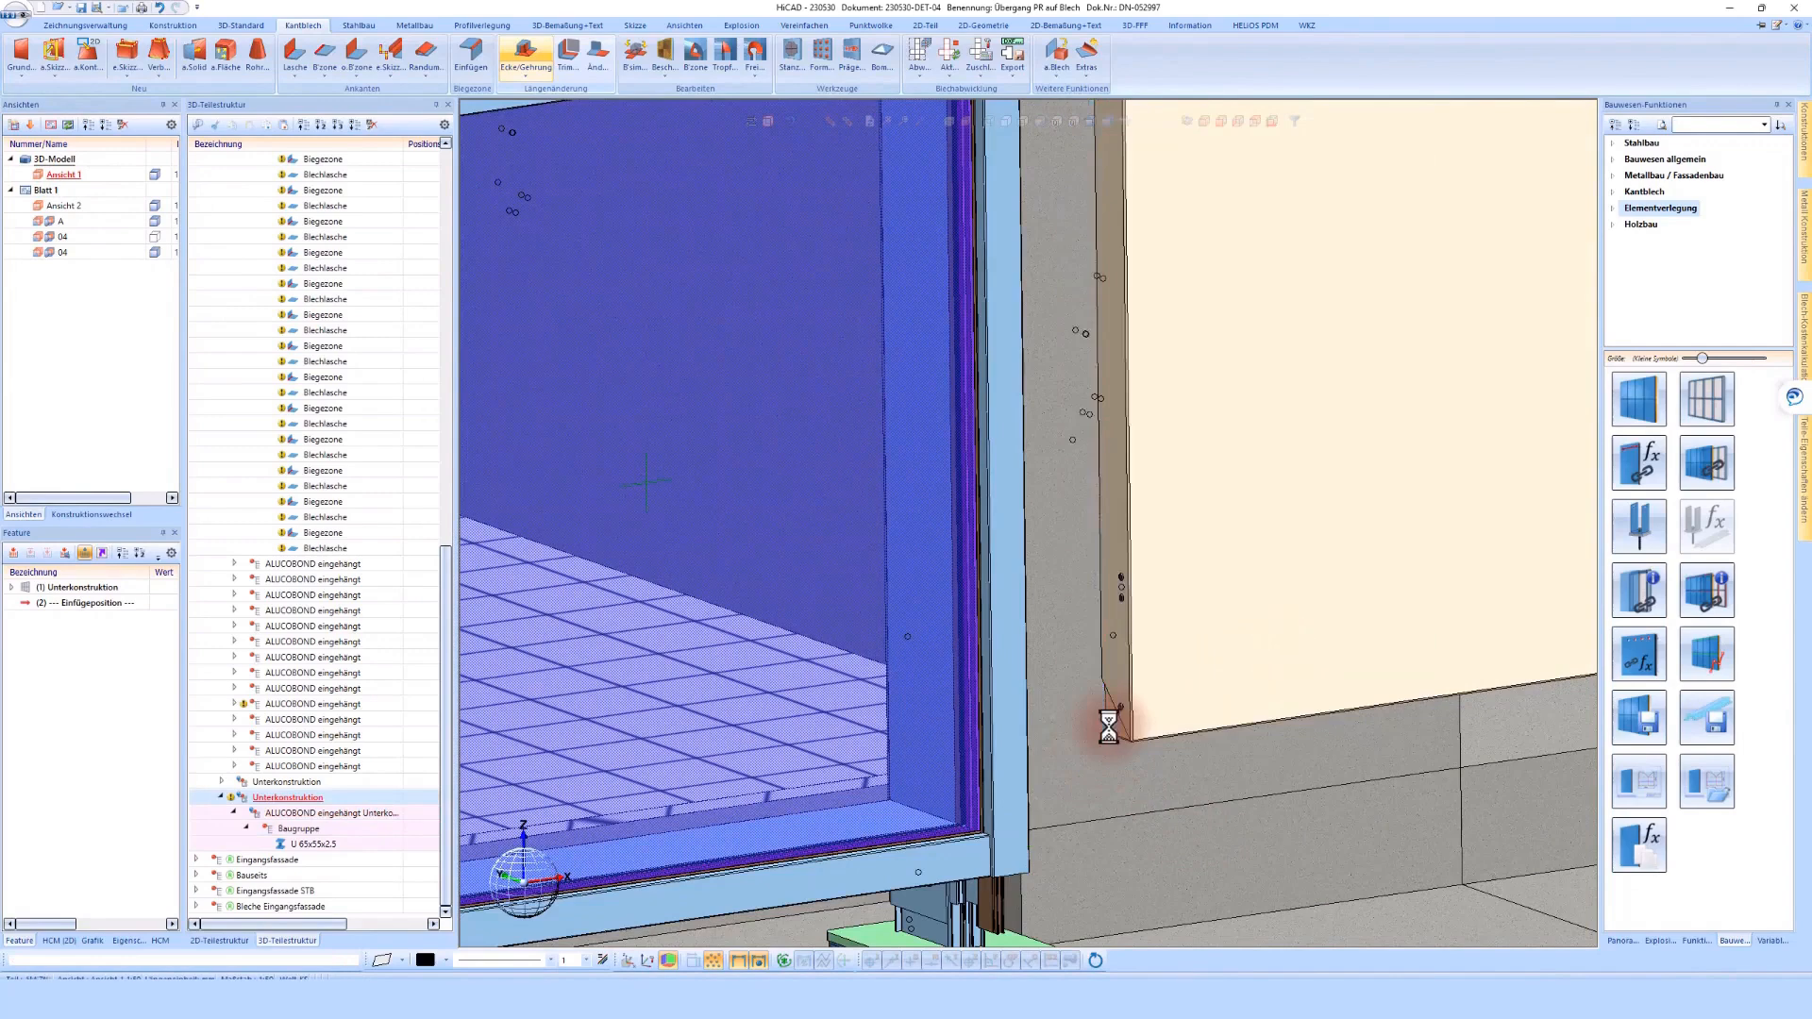
Return to the Detail - 04 view on sheet Blatt 1 and save the drawing
scroll(1108, 728, down, 5)
middle_drag(1536, 383, 725, 550)
click(66, 236)
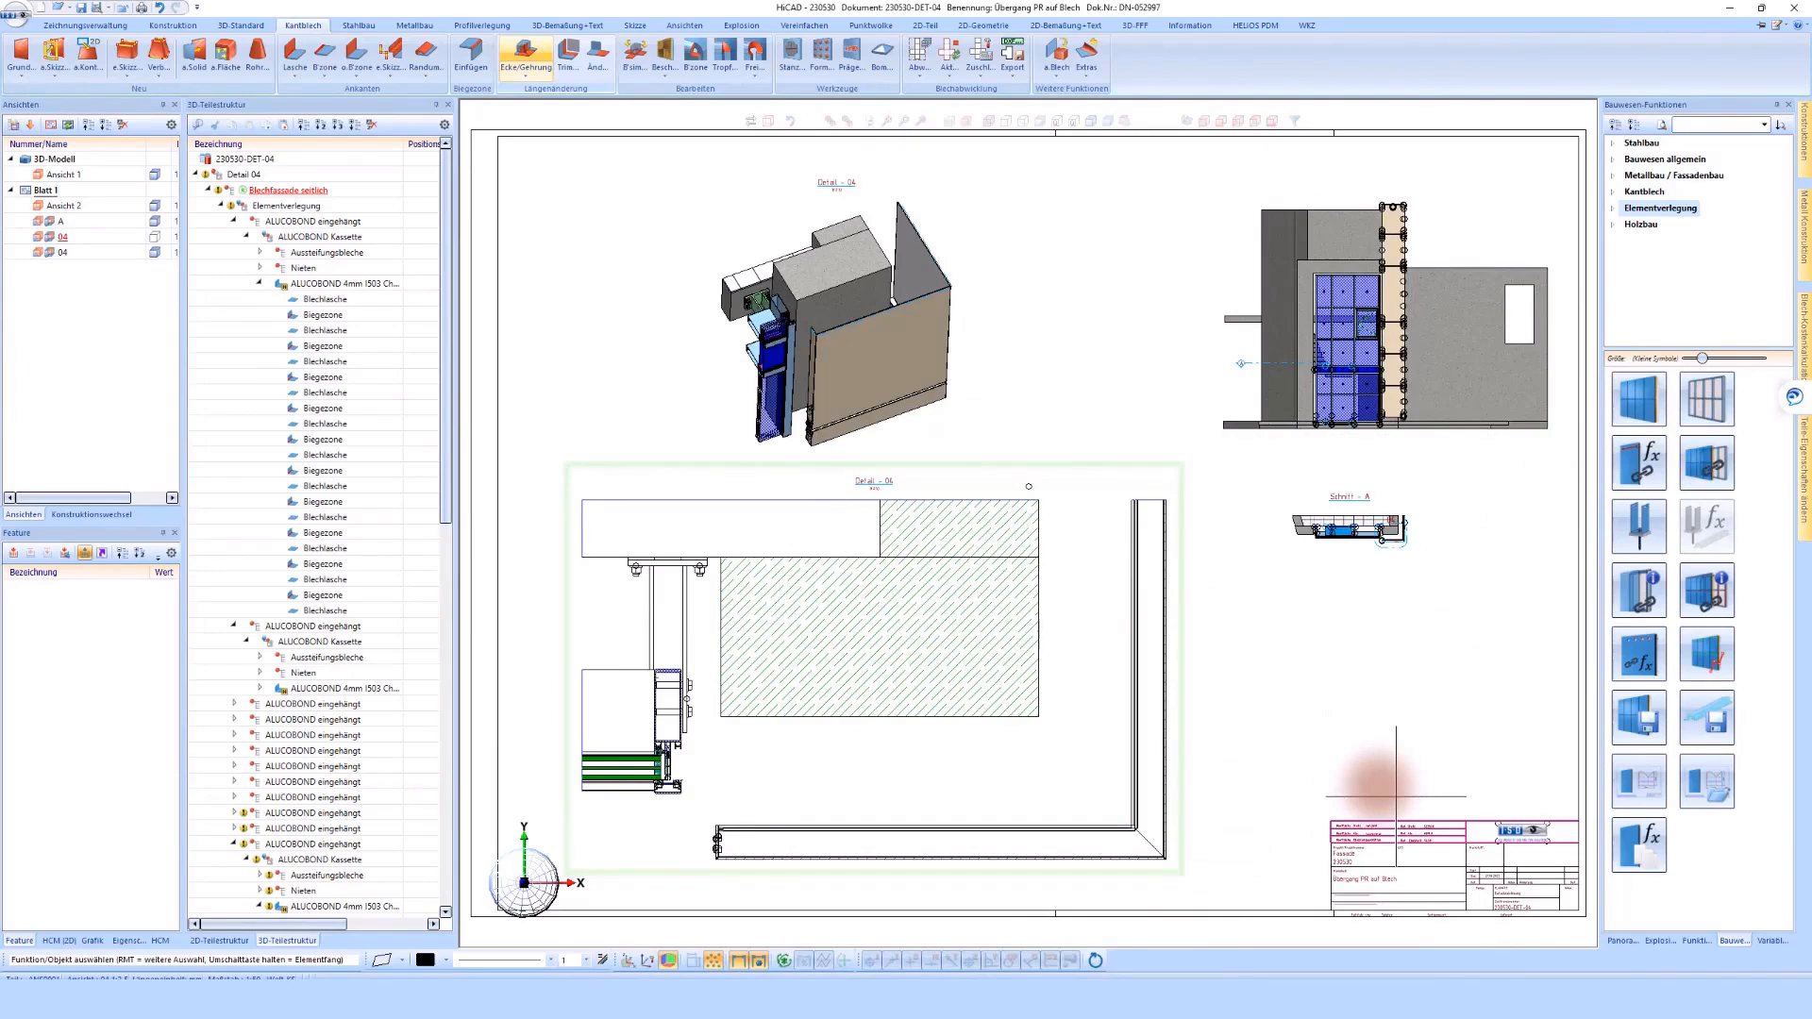
click(1396, 796)
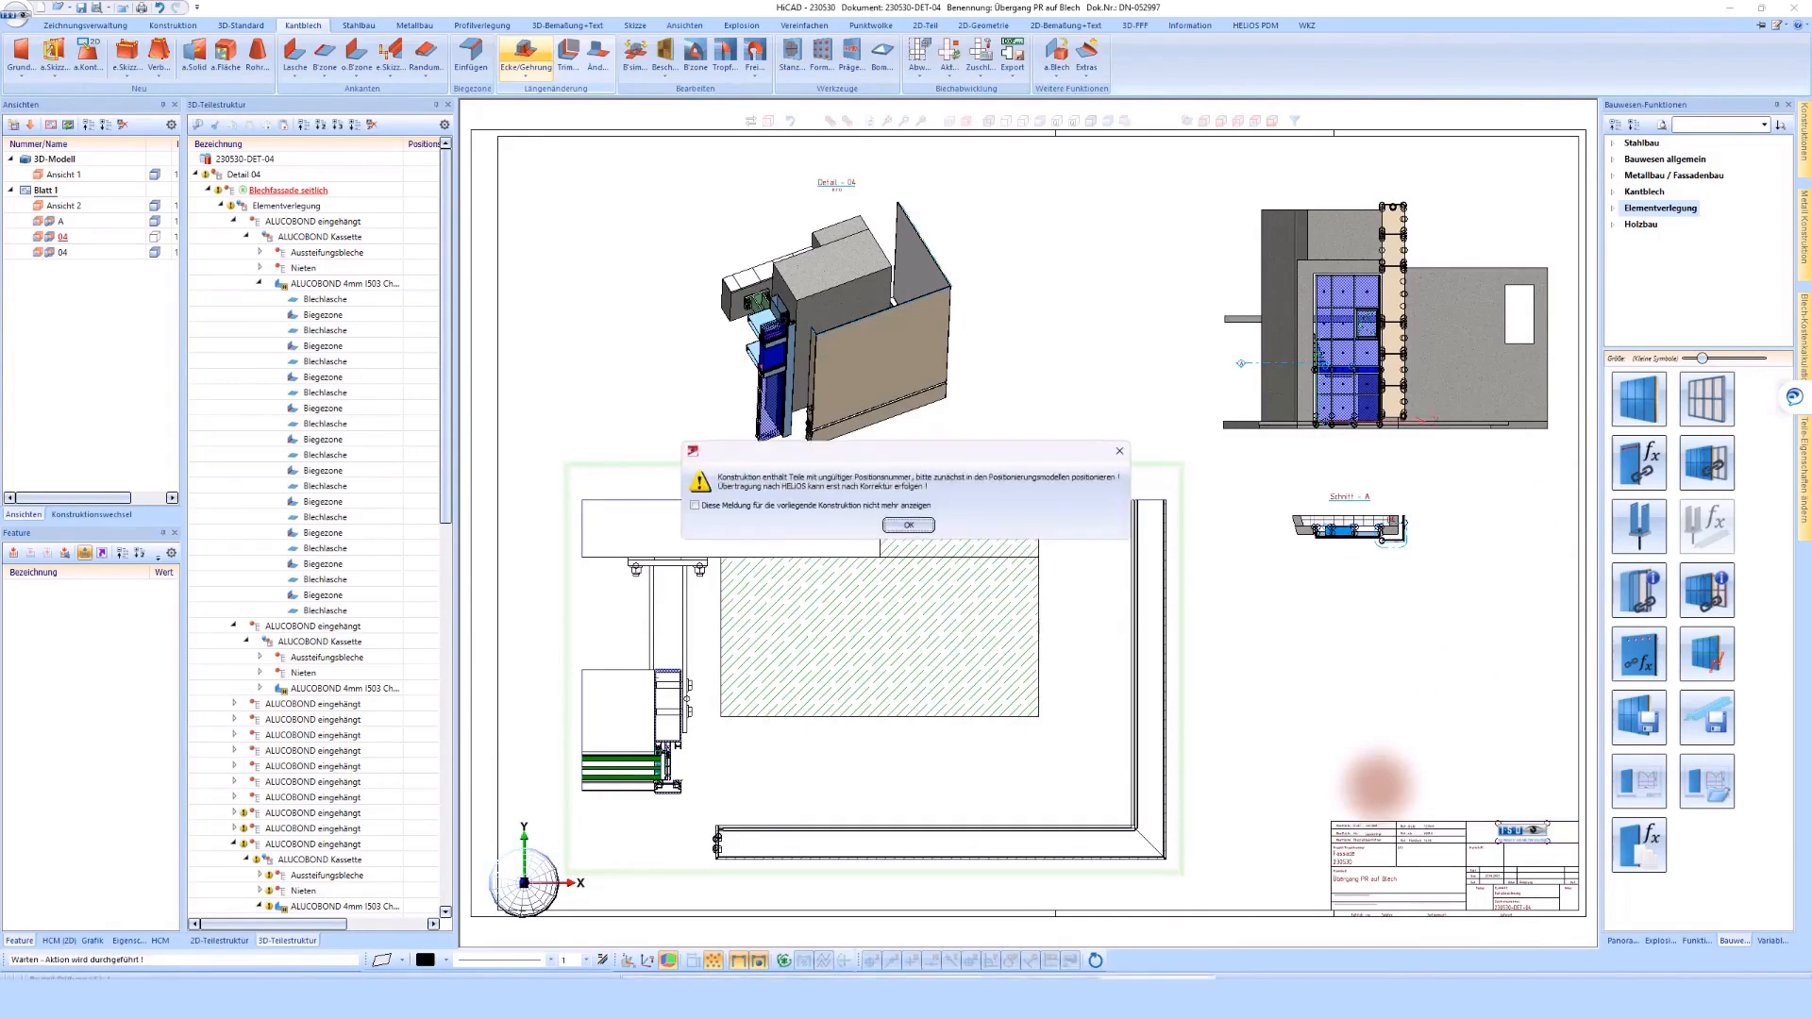
click(907, 524)
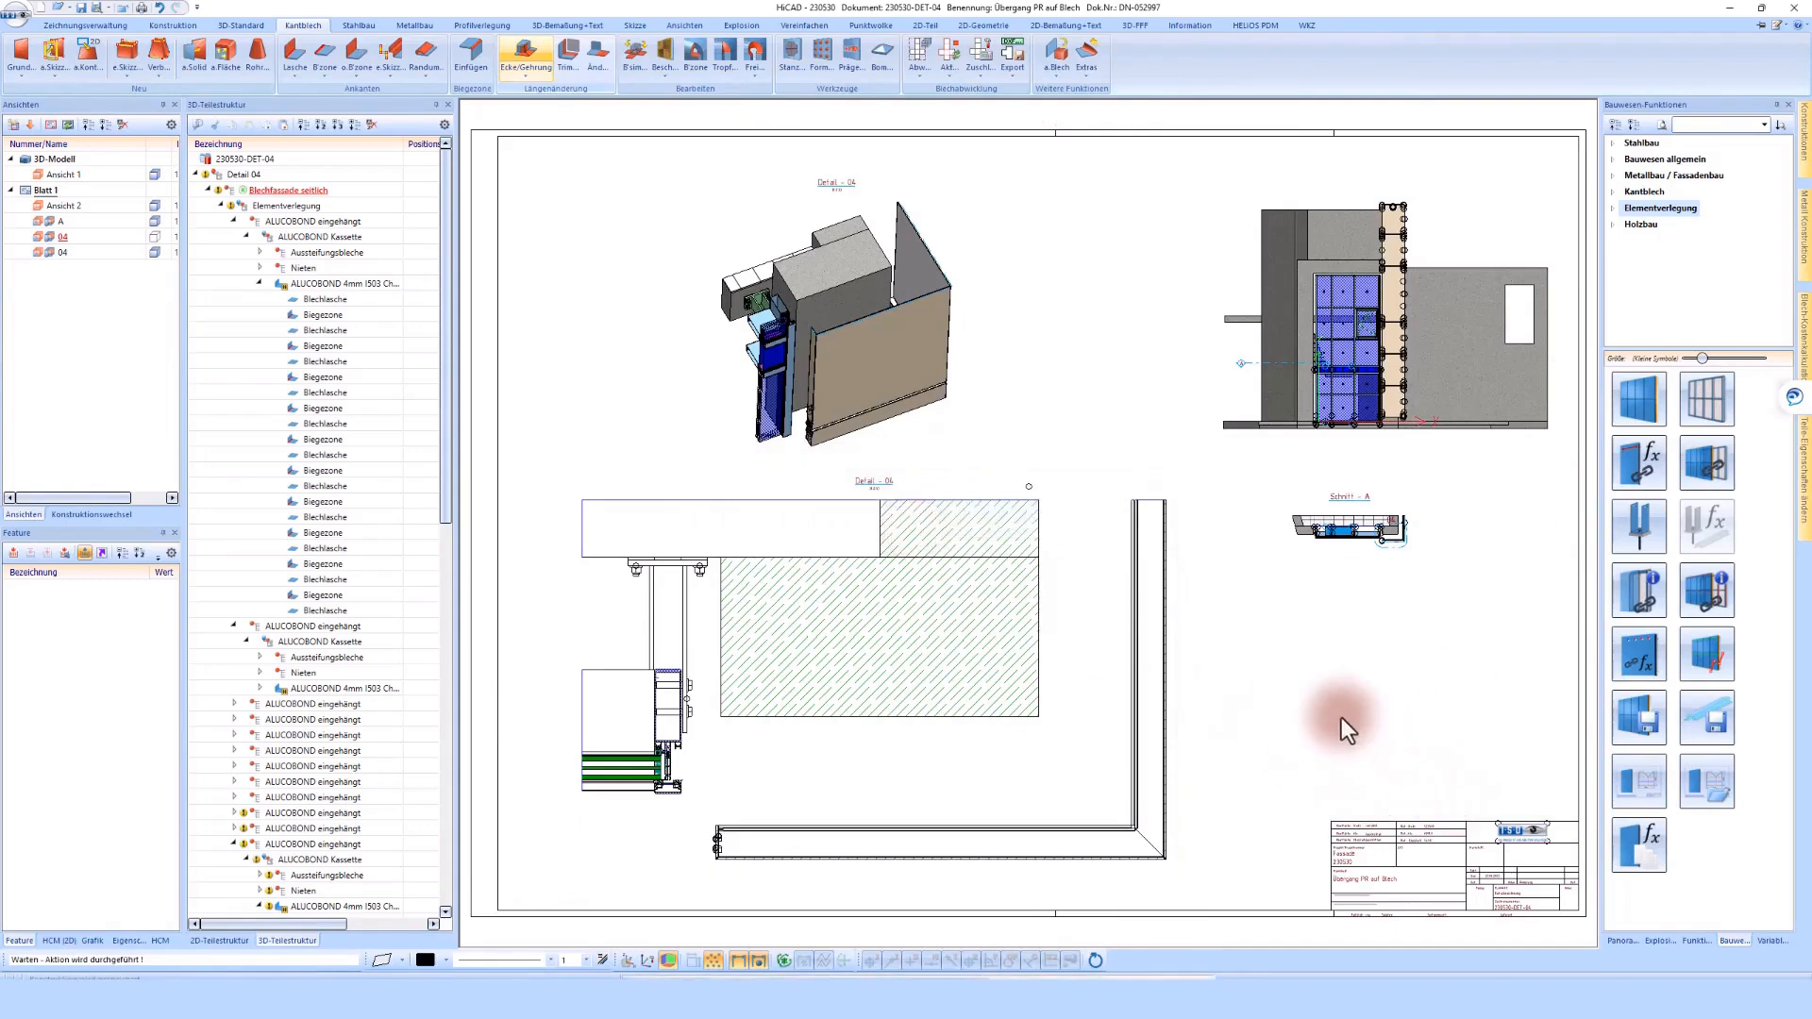